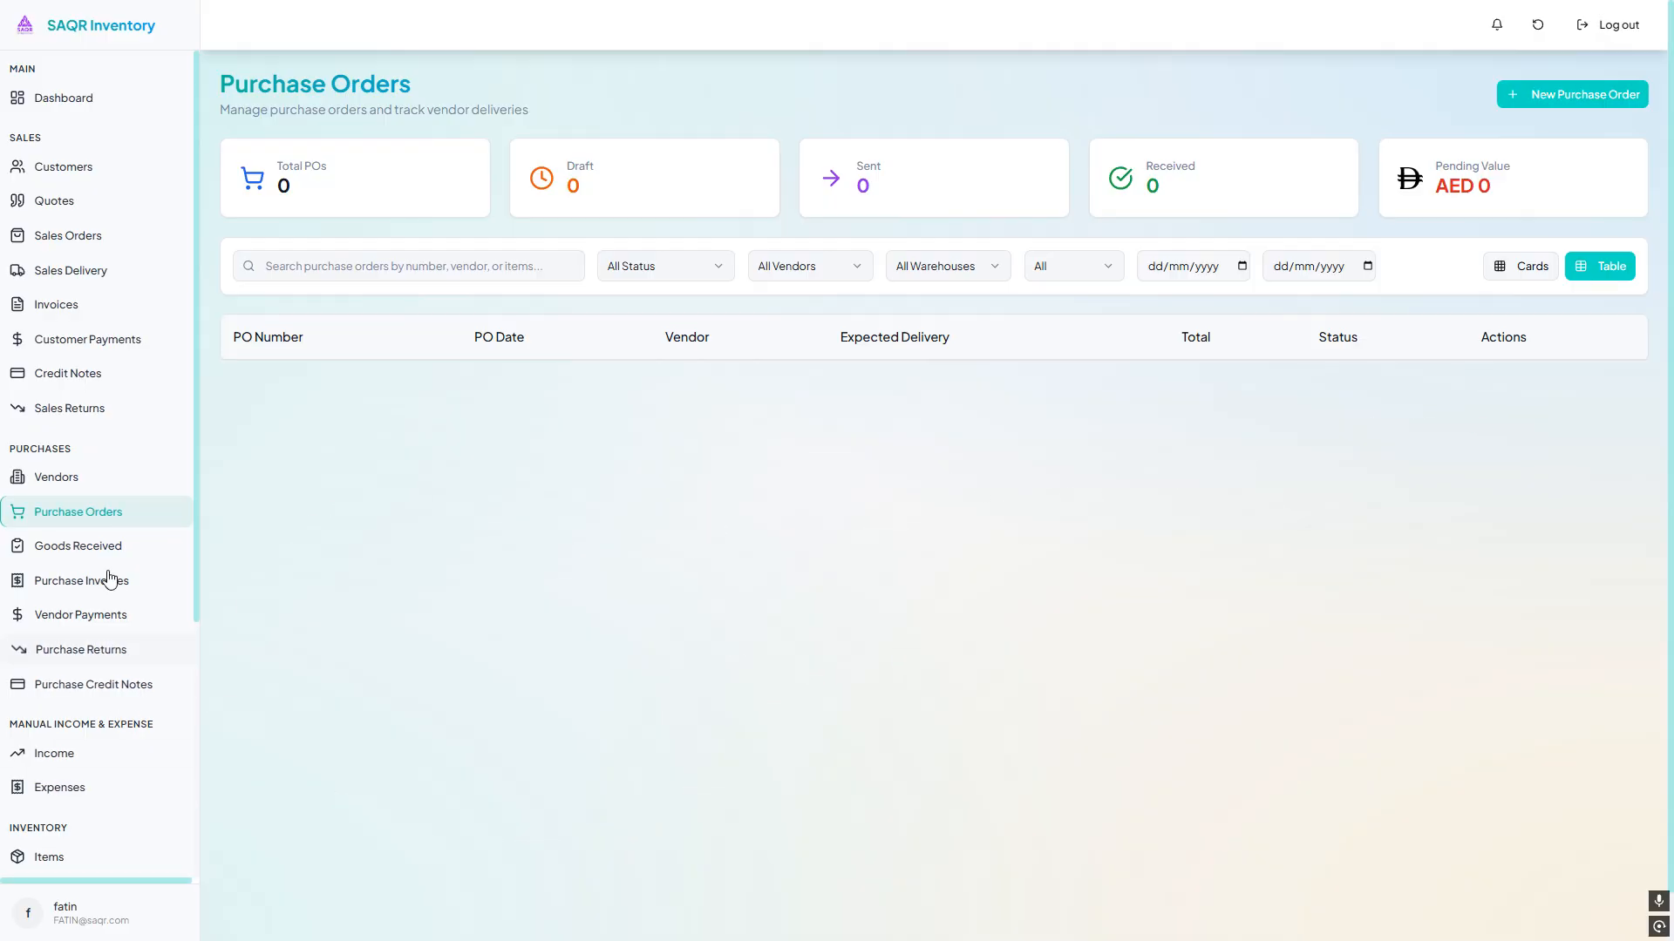
# Start a new inventory item named HP P C with the SKU SKU-030
pyautogui.scroll(-3, 130, 618)
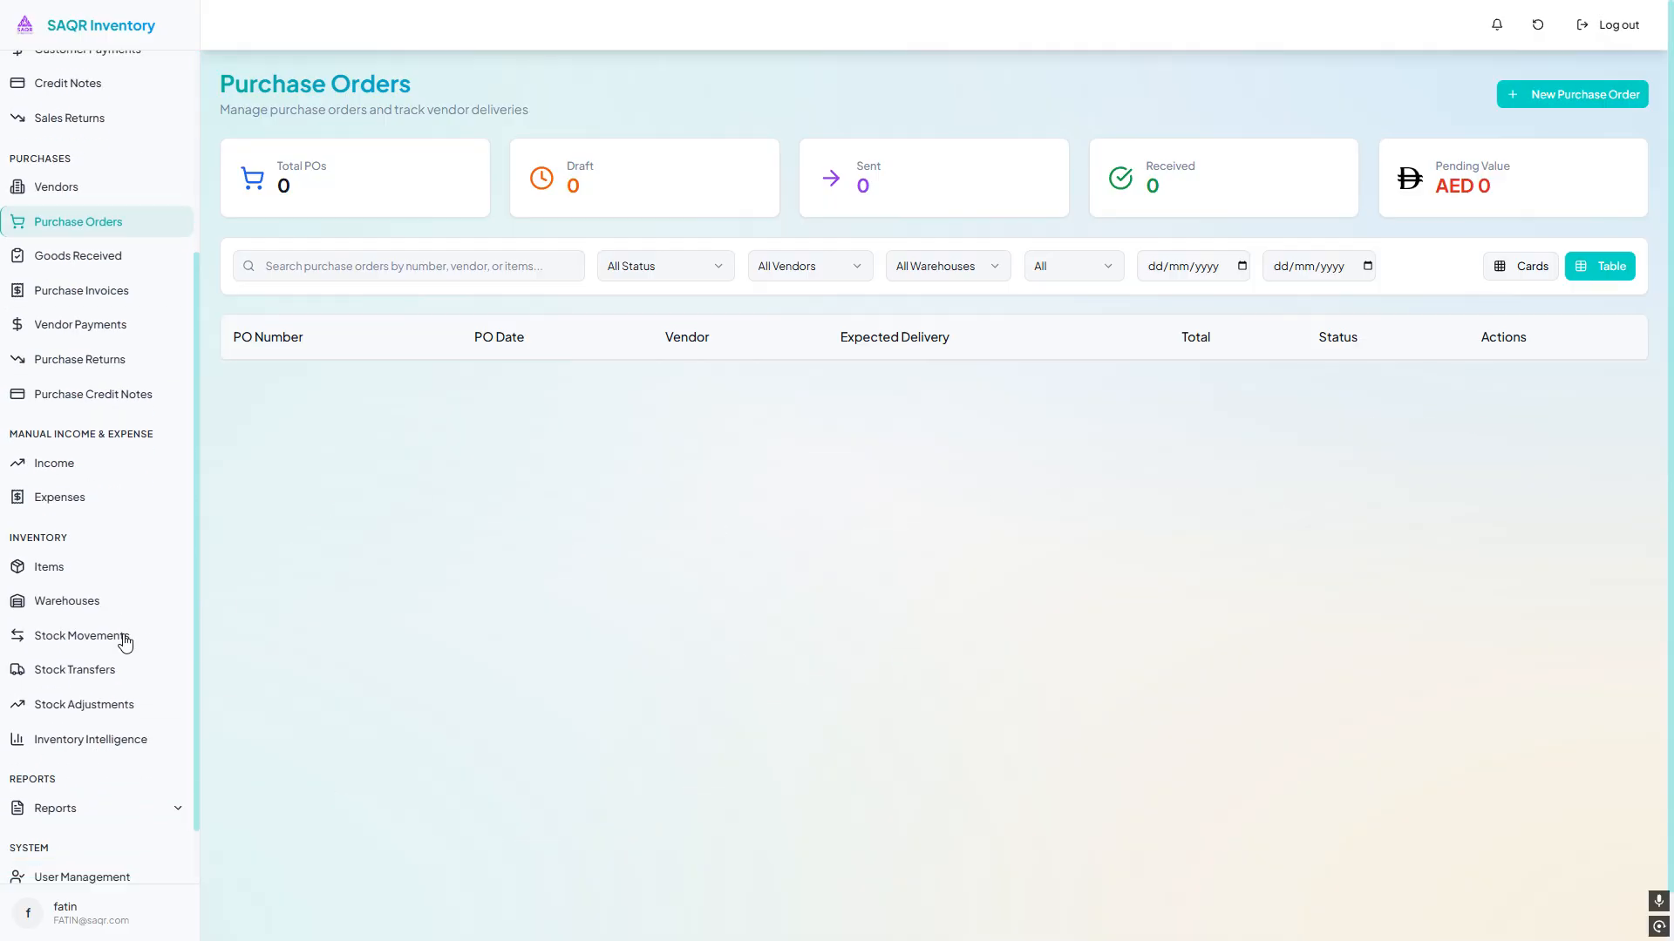
pyautogui.click(135, 567)
pyautogui.click(1598, 94)
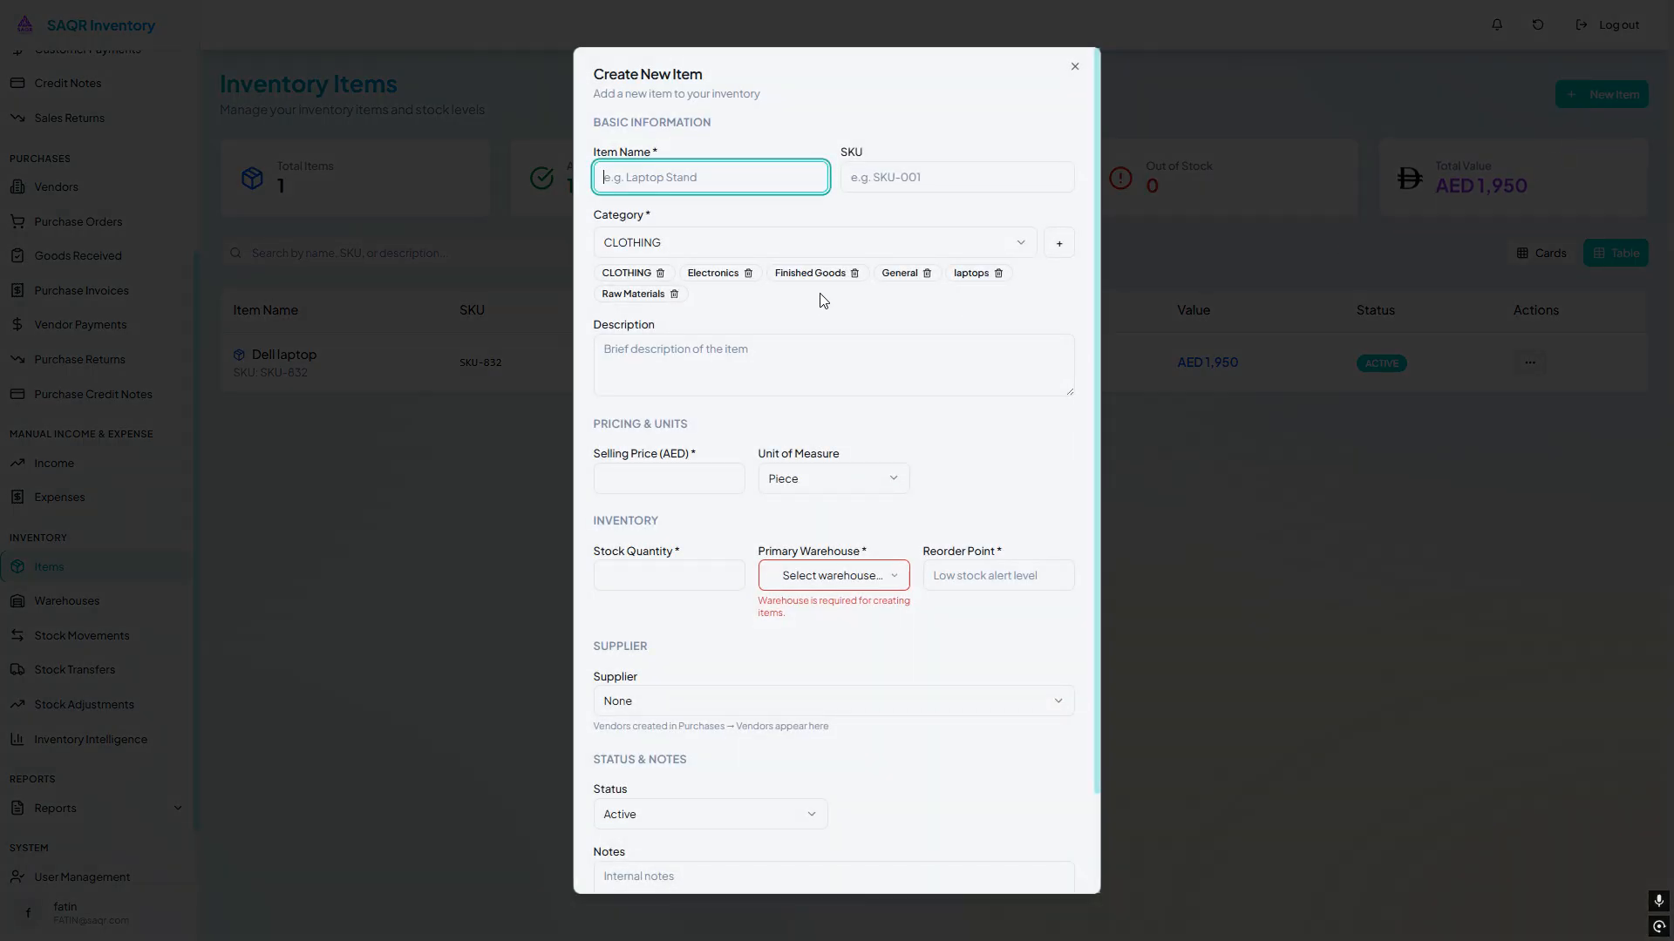
pyautogui.click(730, 185)
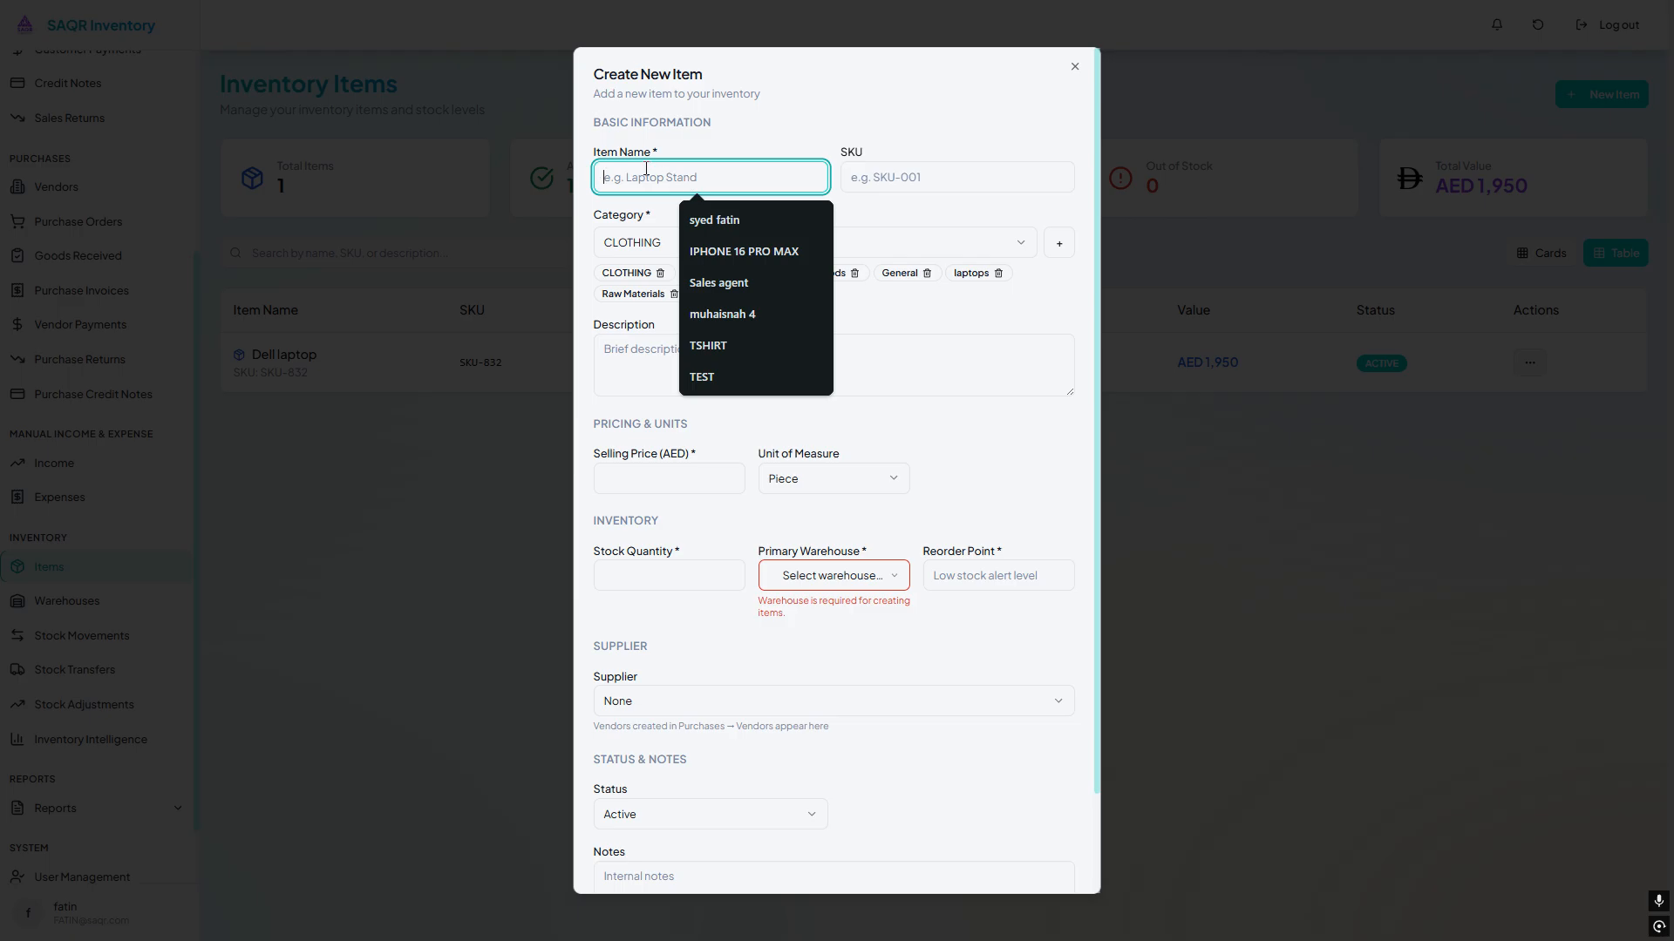
pyautogui.write('j')
pyautogui.press('BackSpace')
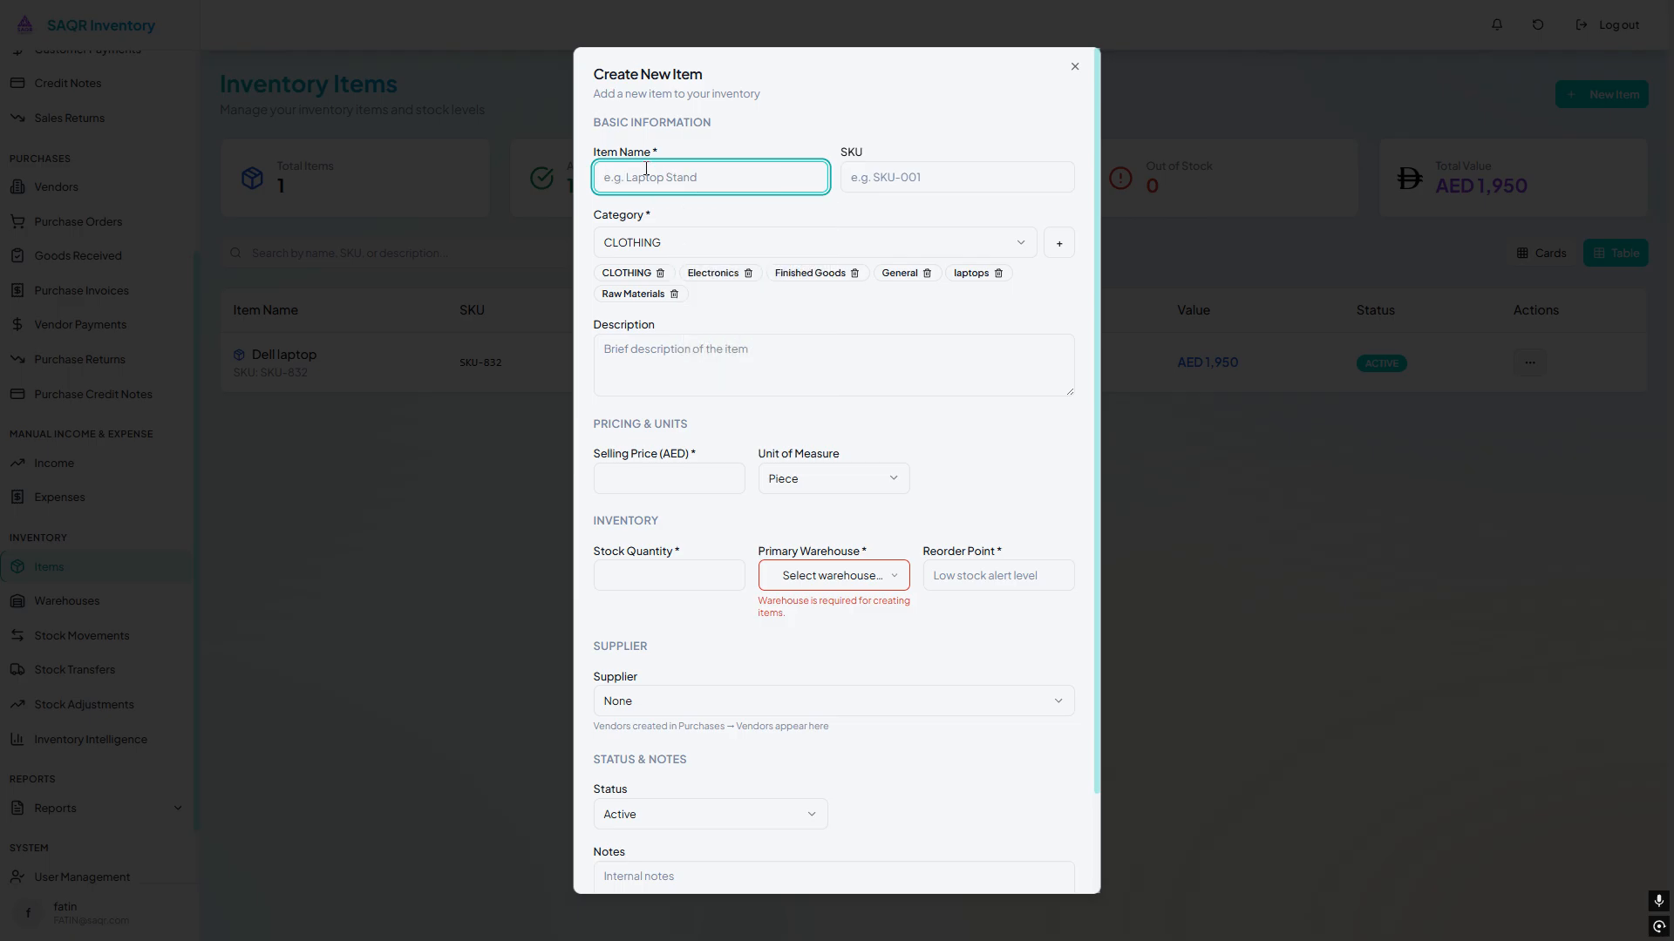
pyautogui.write('HP P C')
pyautogui.click(872, 177)
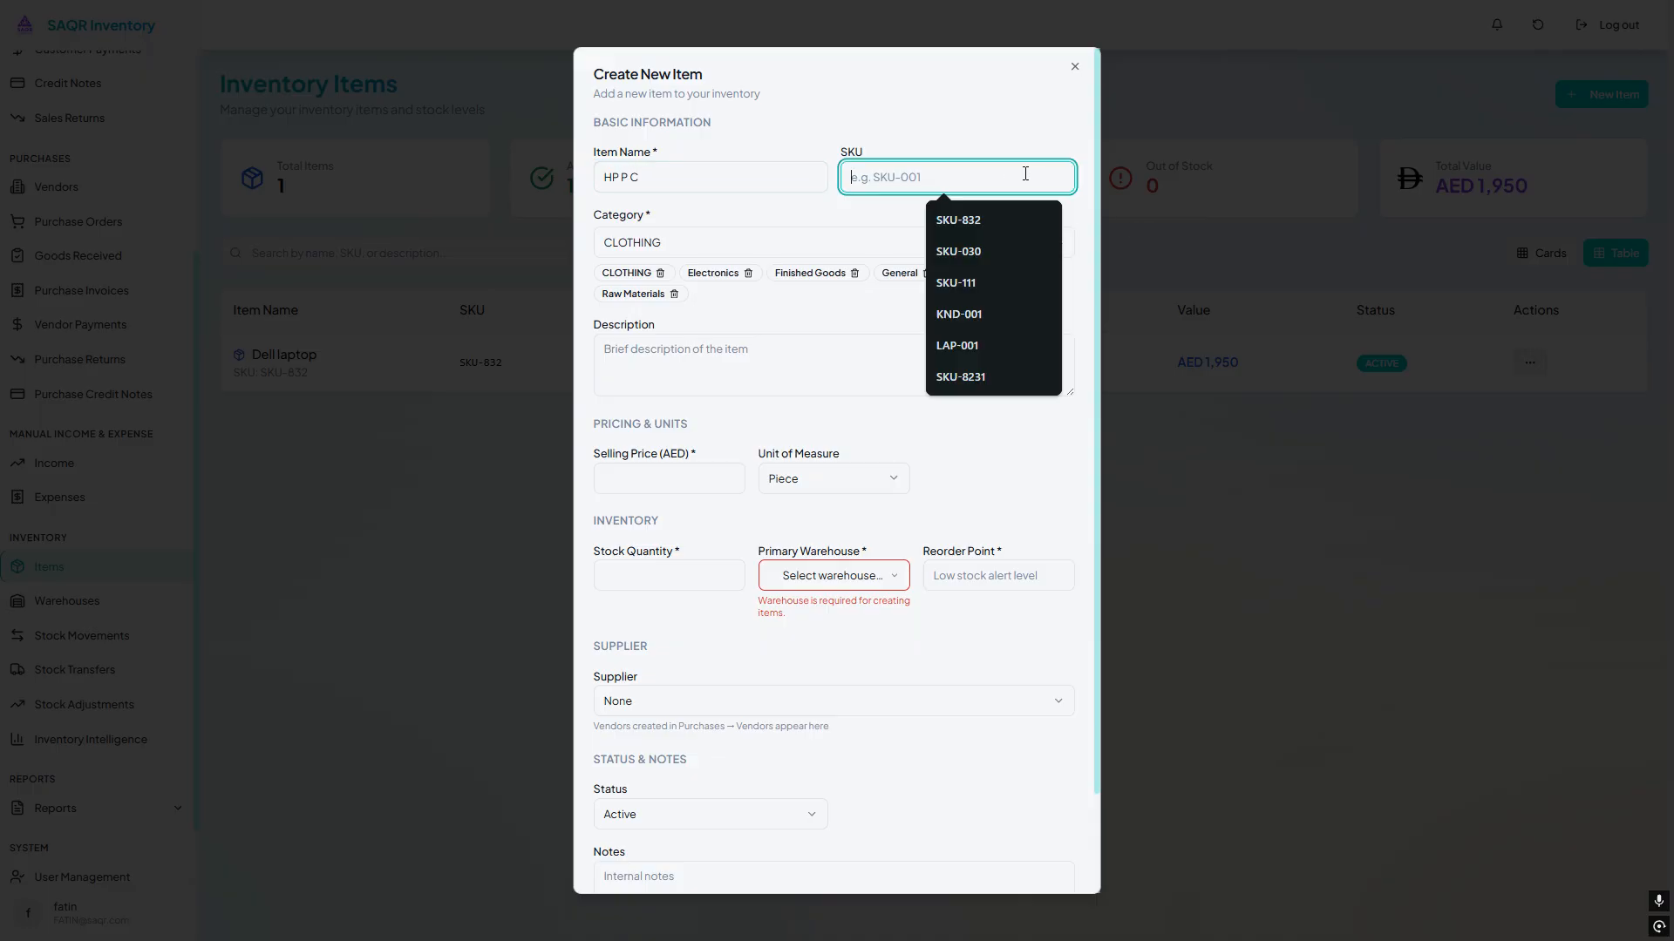
pyautogui.click(1037, 250)
# Assign the new item to the Electronics category and enter the description HYP PC
pyautogui.click(741, 244)
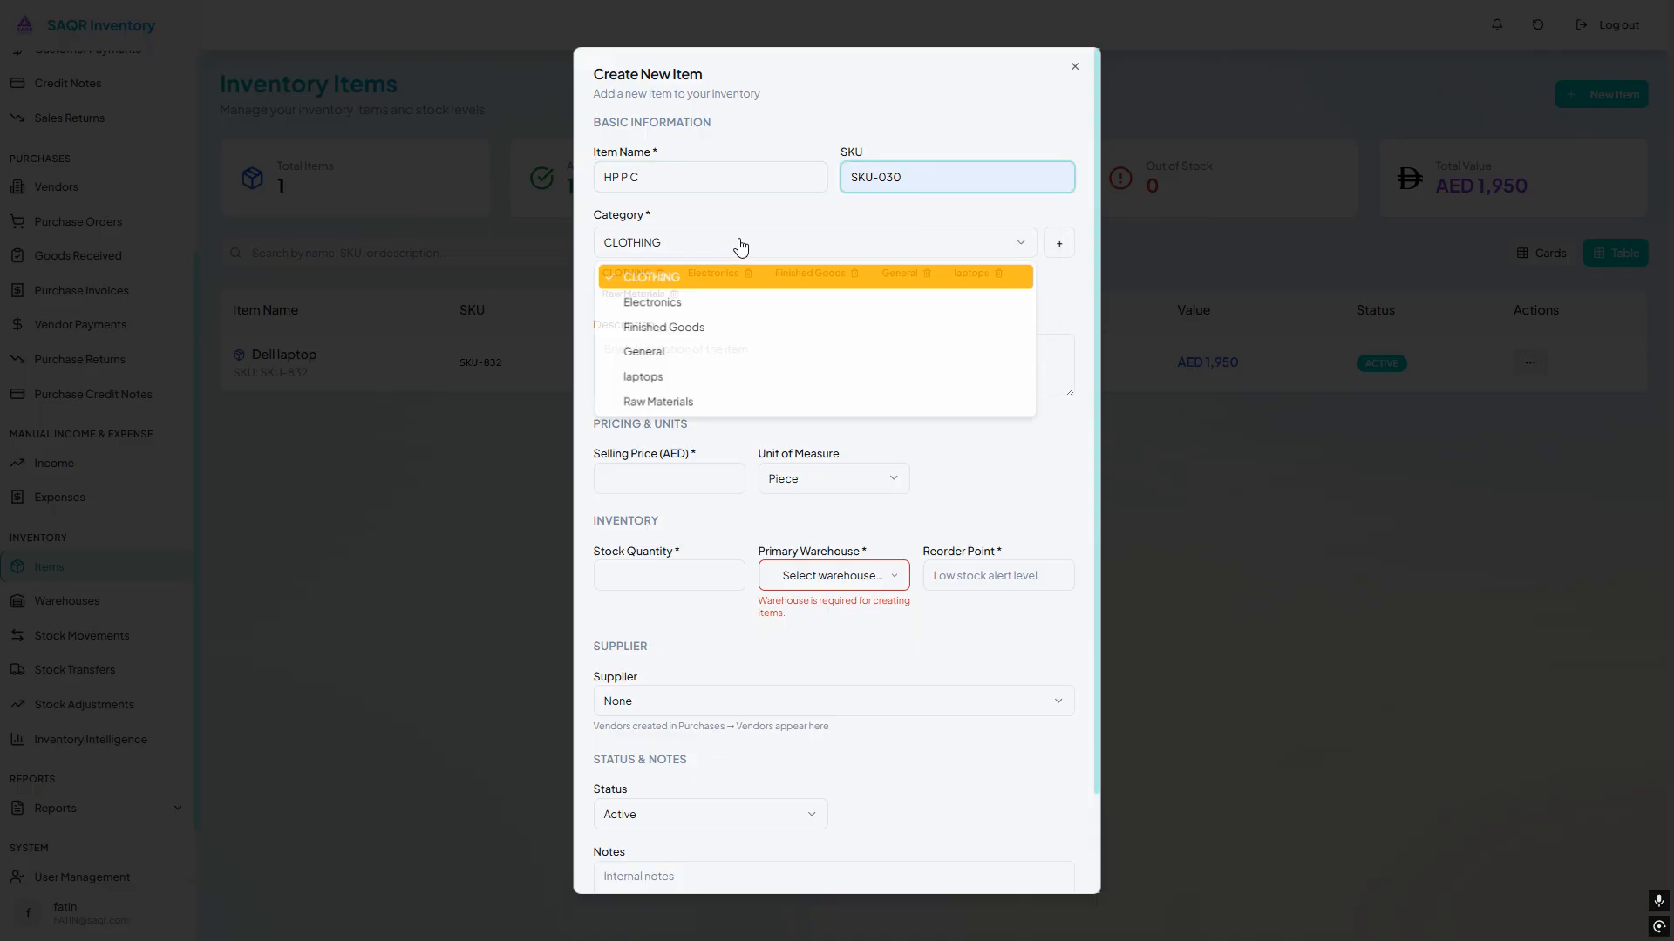
pyautogui.click(689, 305)
pyautogui.click(691, 350)
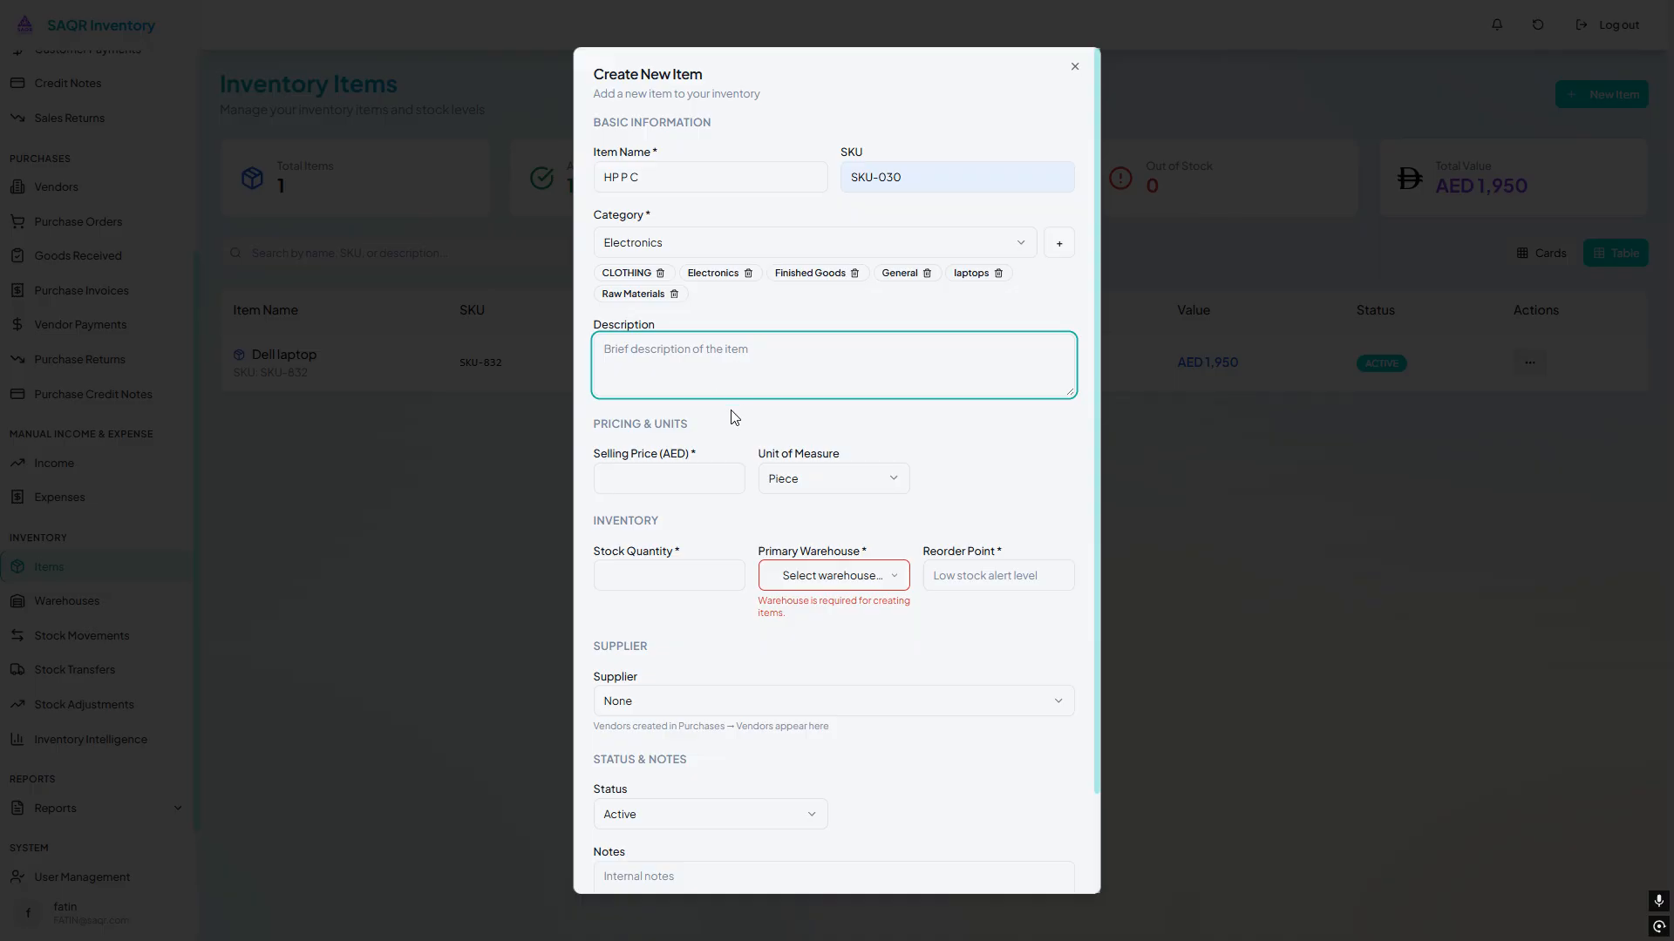
pyautogui.write('HYP PC')
# Set the item's selling price to AED 600 with Piece as the unit of measure
pyautogui.click(729, 479)
pyautogui.write('600')
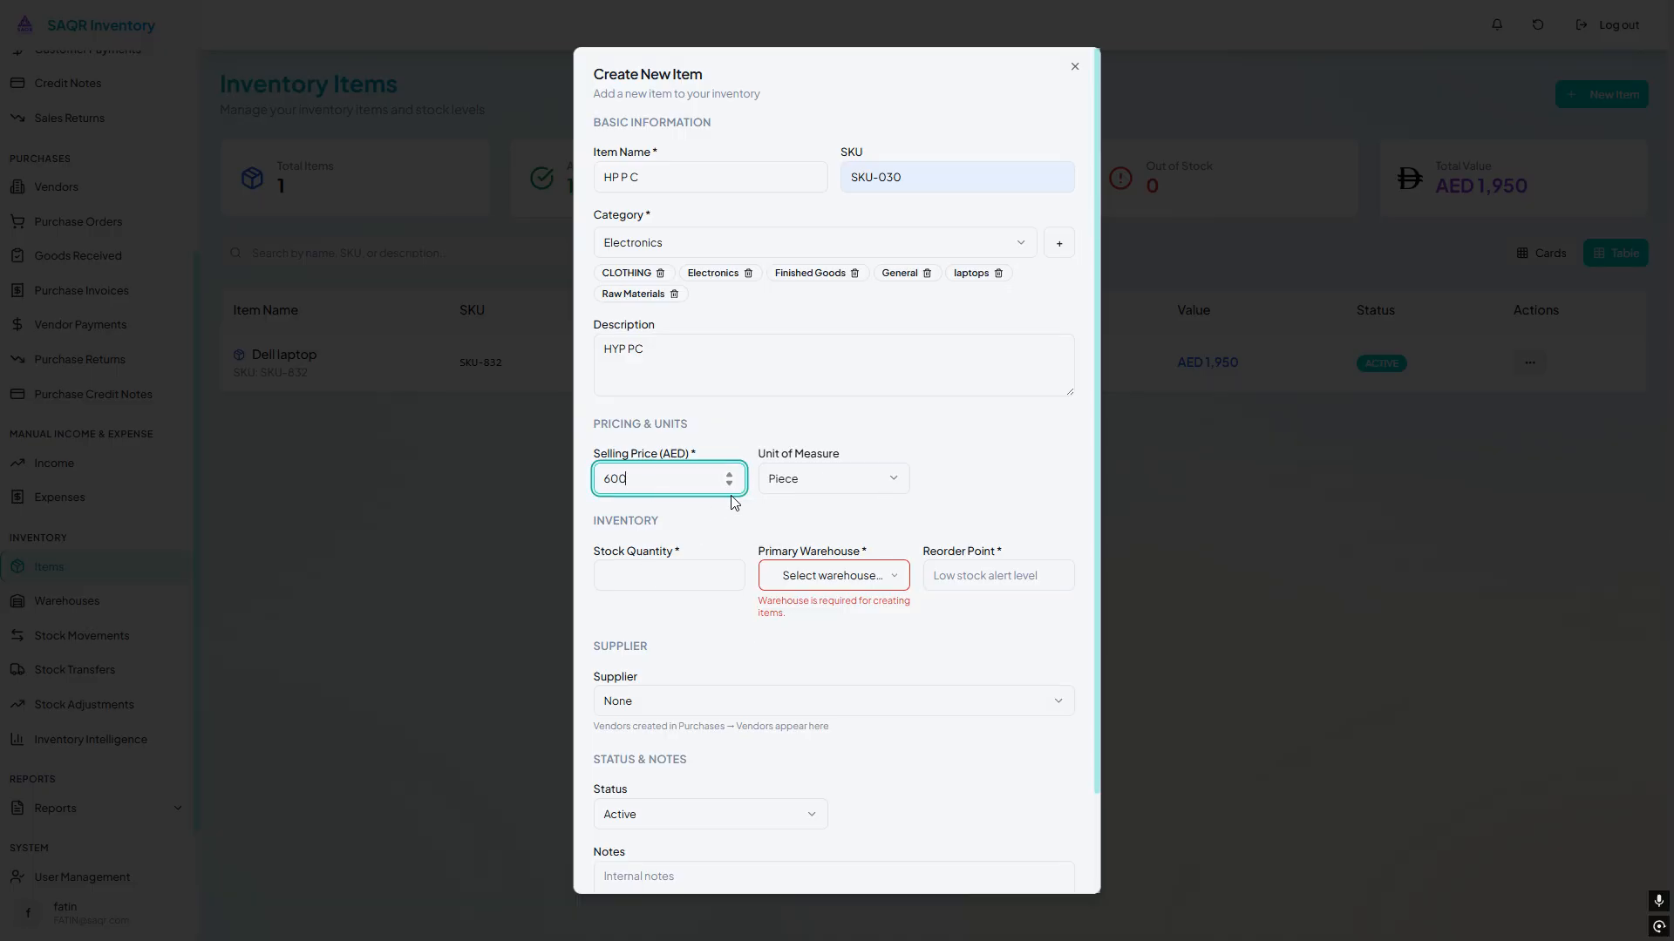
pyautogui.click(811, 481)
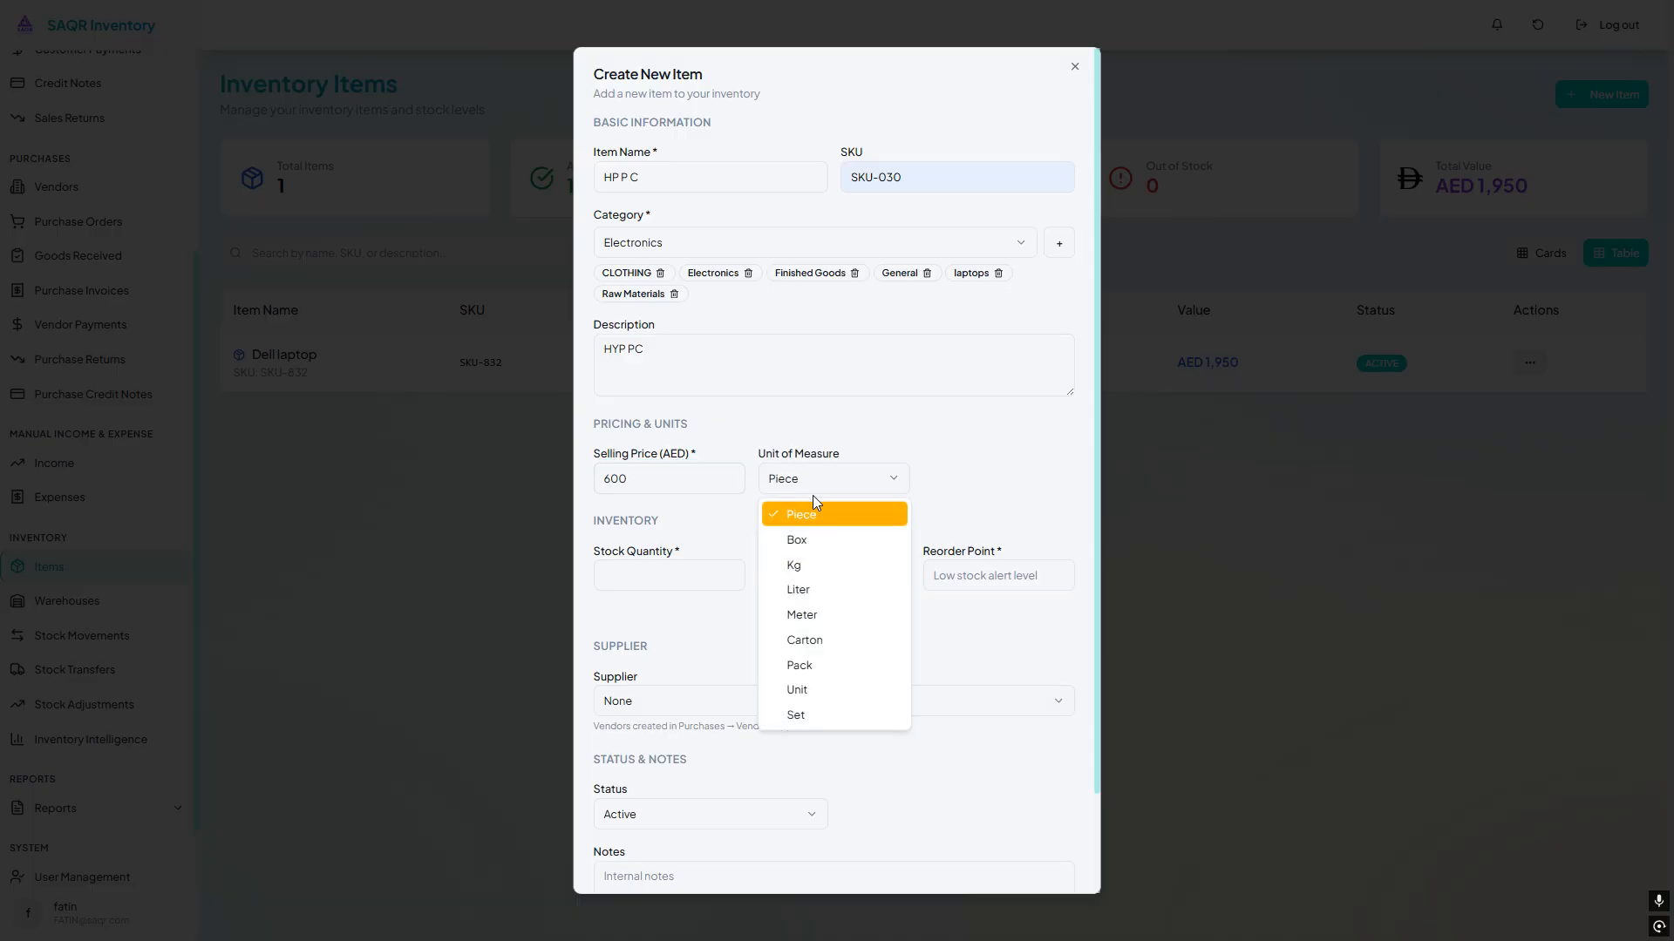
pyautogui.click(812, 510)
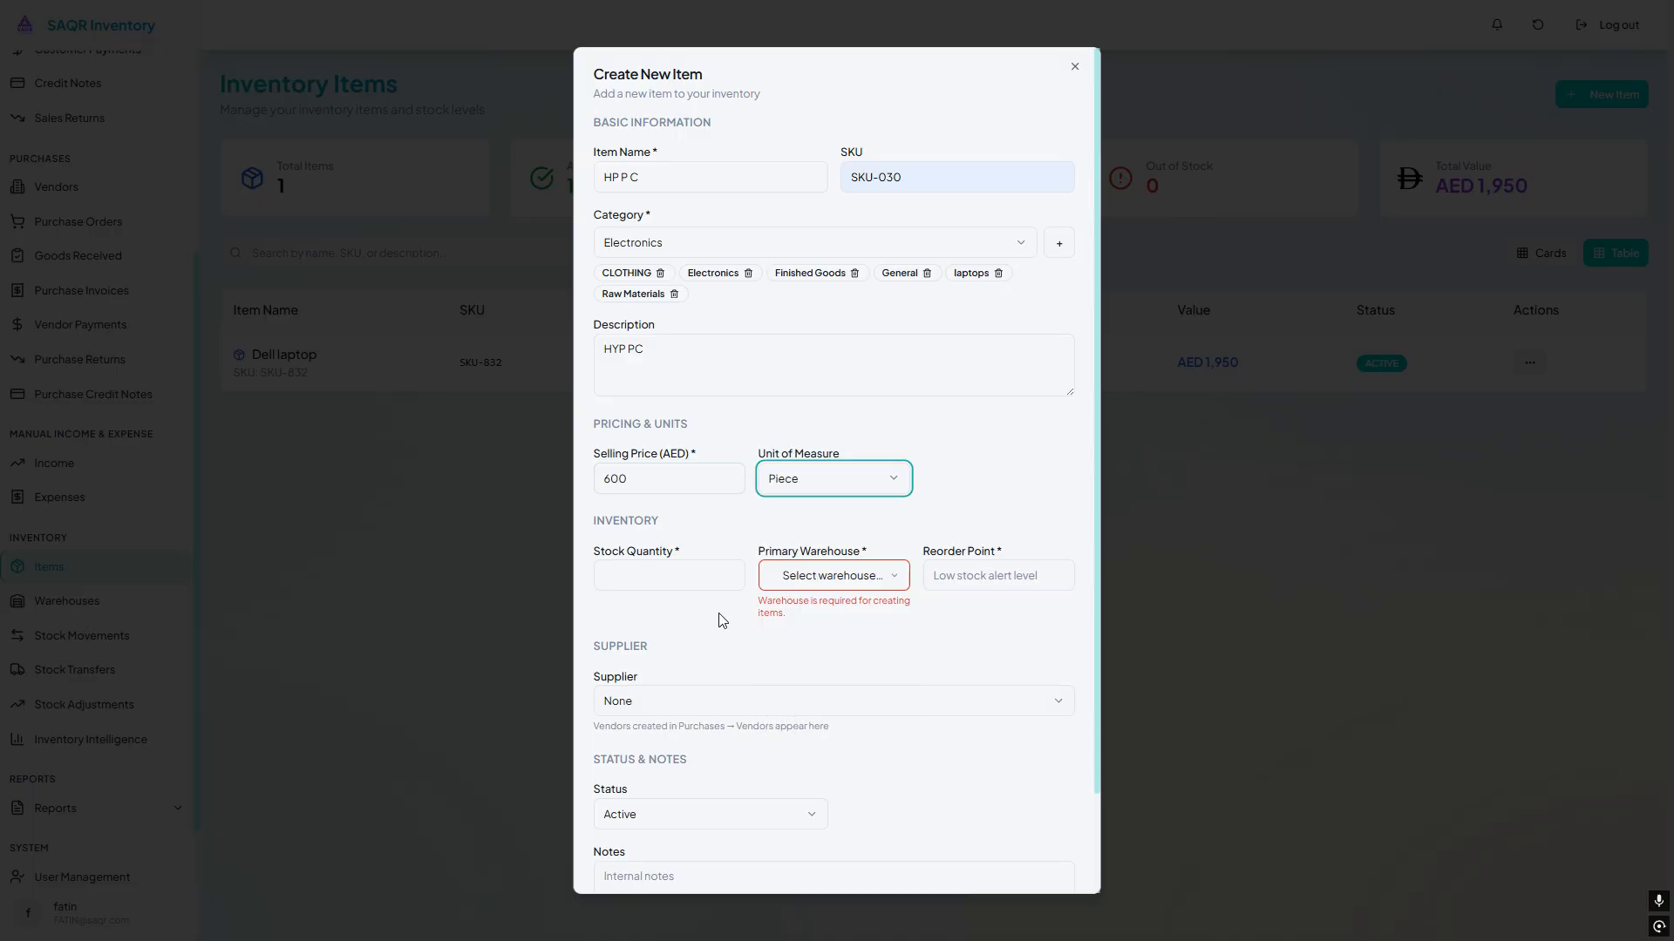
# Set the item's primary warehouse to sharjah warehosue, its reorder point to 5 and its supplier to HP PCS
pyautogui.click(863, 576)
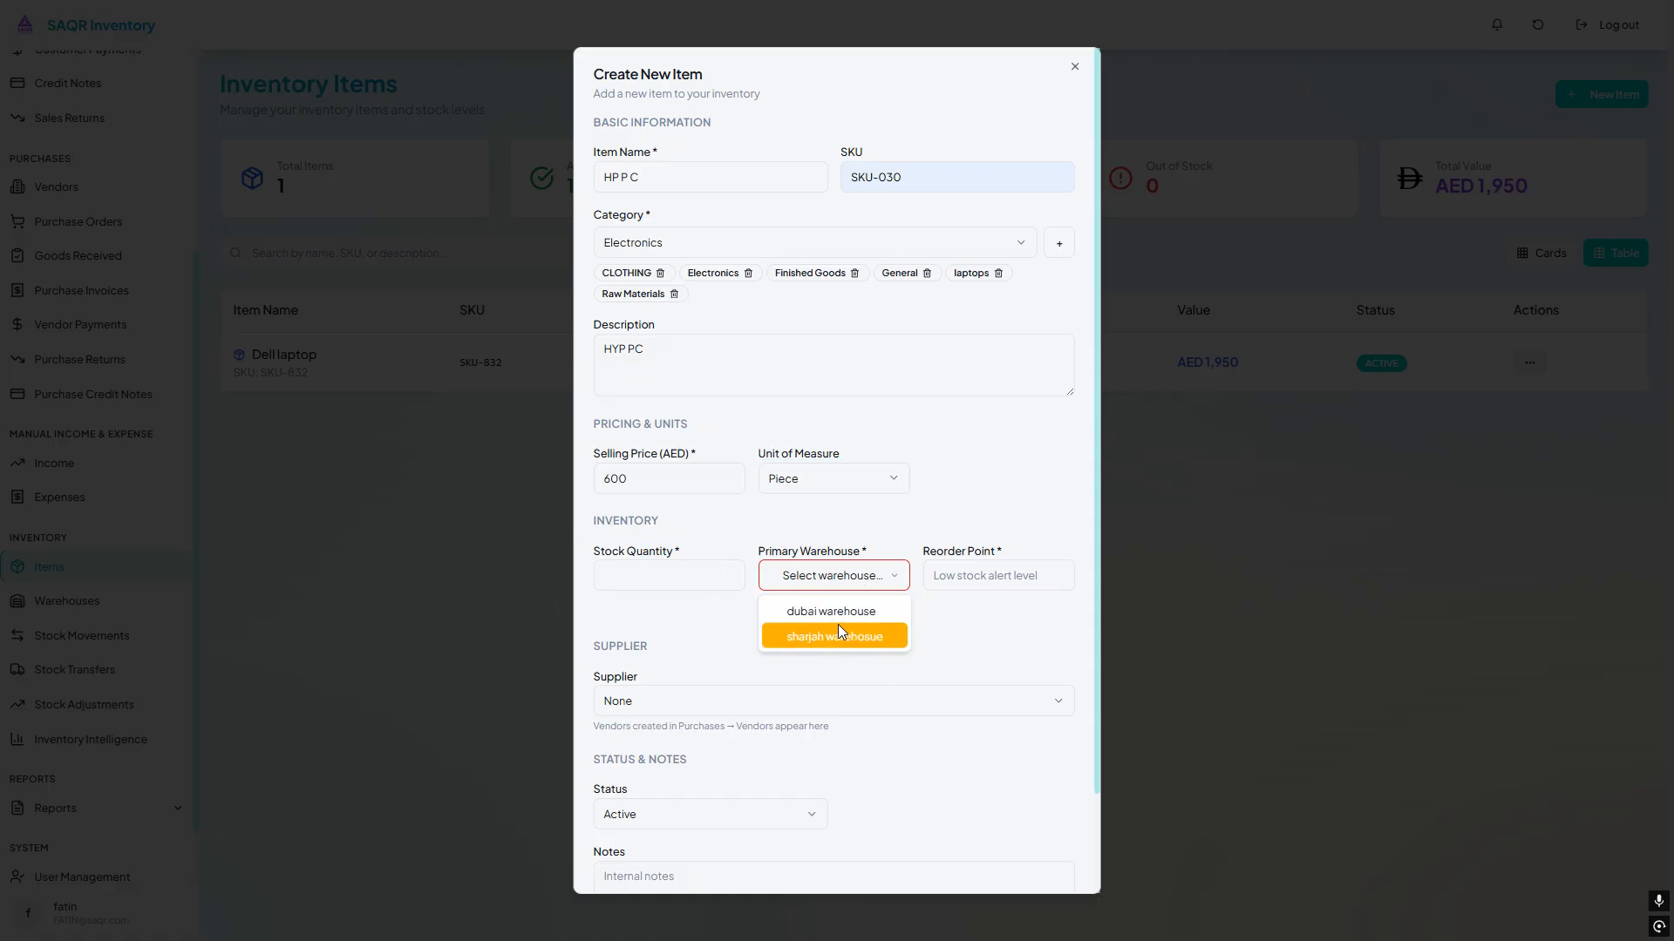
pyautogui.click(837, 635)
pyautogui.click(1042, 577)
pyautogui.click(1057, 571)
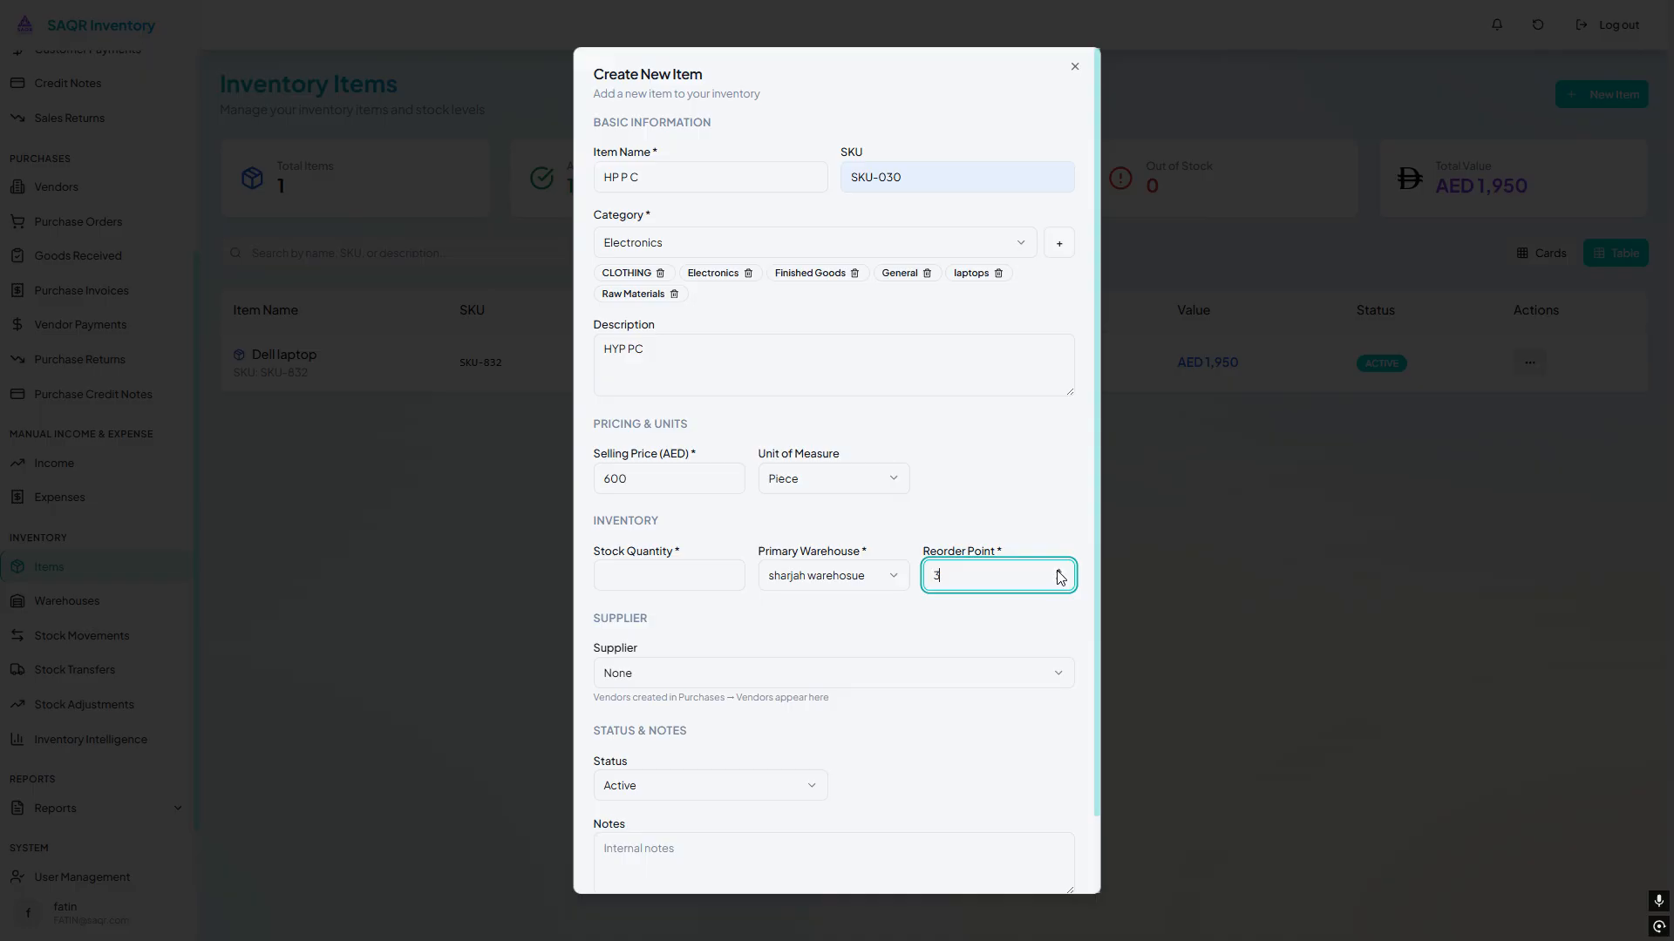
pyautogui.click(743, 642)
pyautogui.click(676, 686)
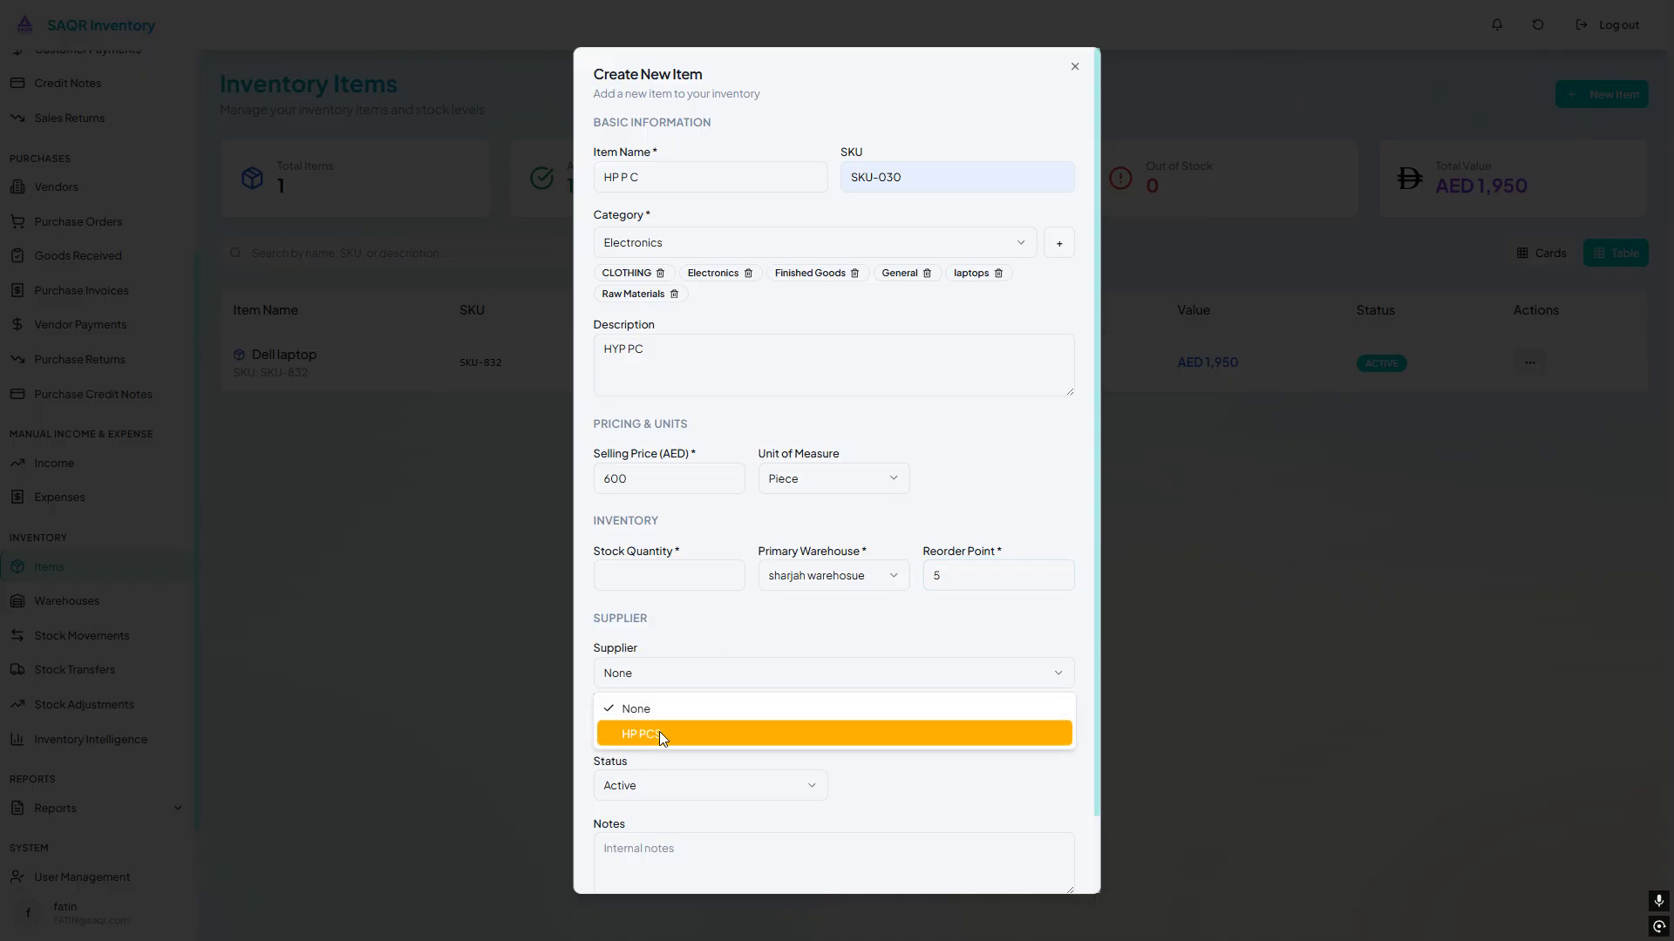
pyautogui.click(659, 730)
# Fill in the required stock quantity as 0 and create the item
pyautogui.scroll(-2, 872, 784)
pyautogui.click(1009, 863)
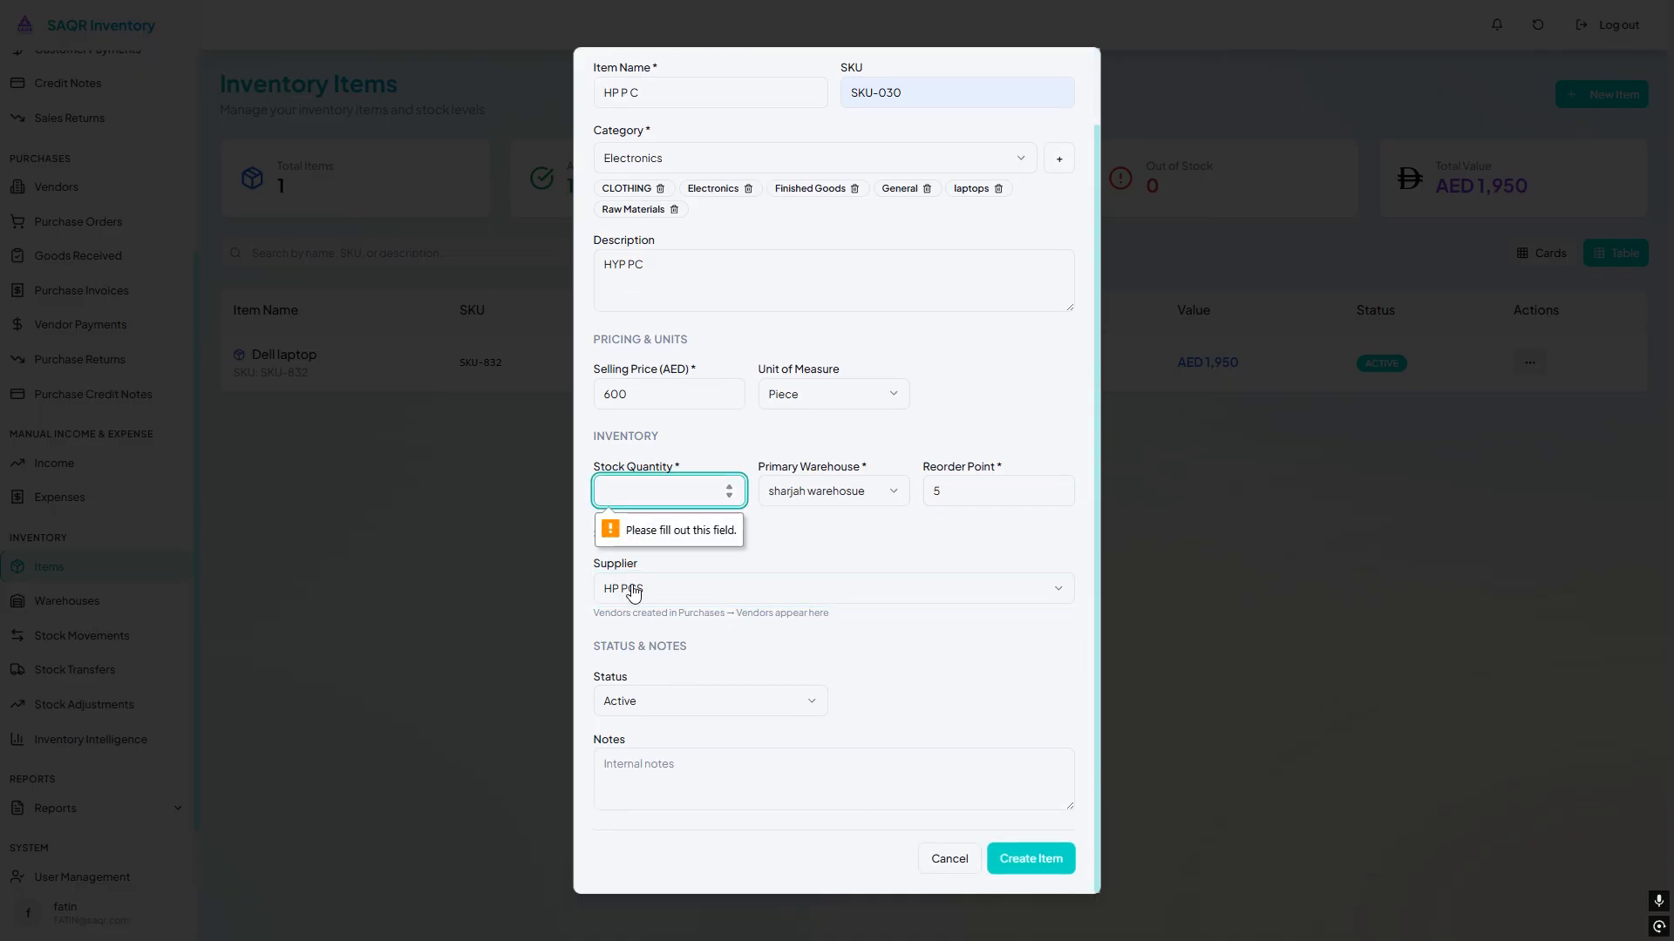
pyautogui.click(728, 499)
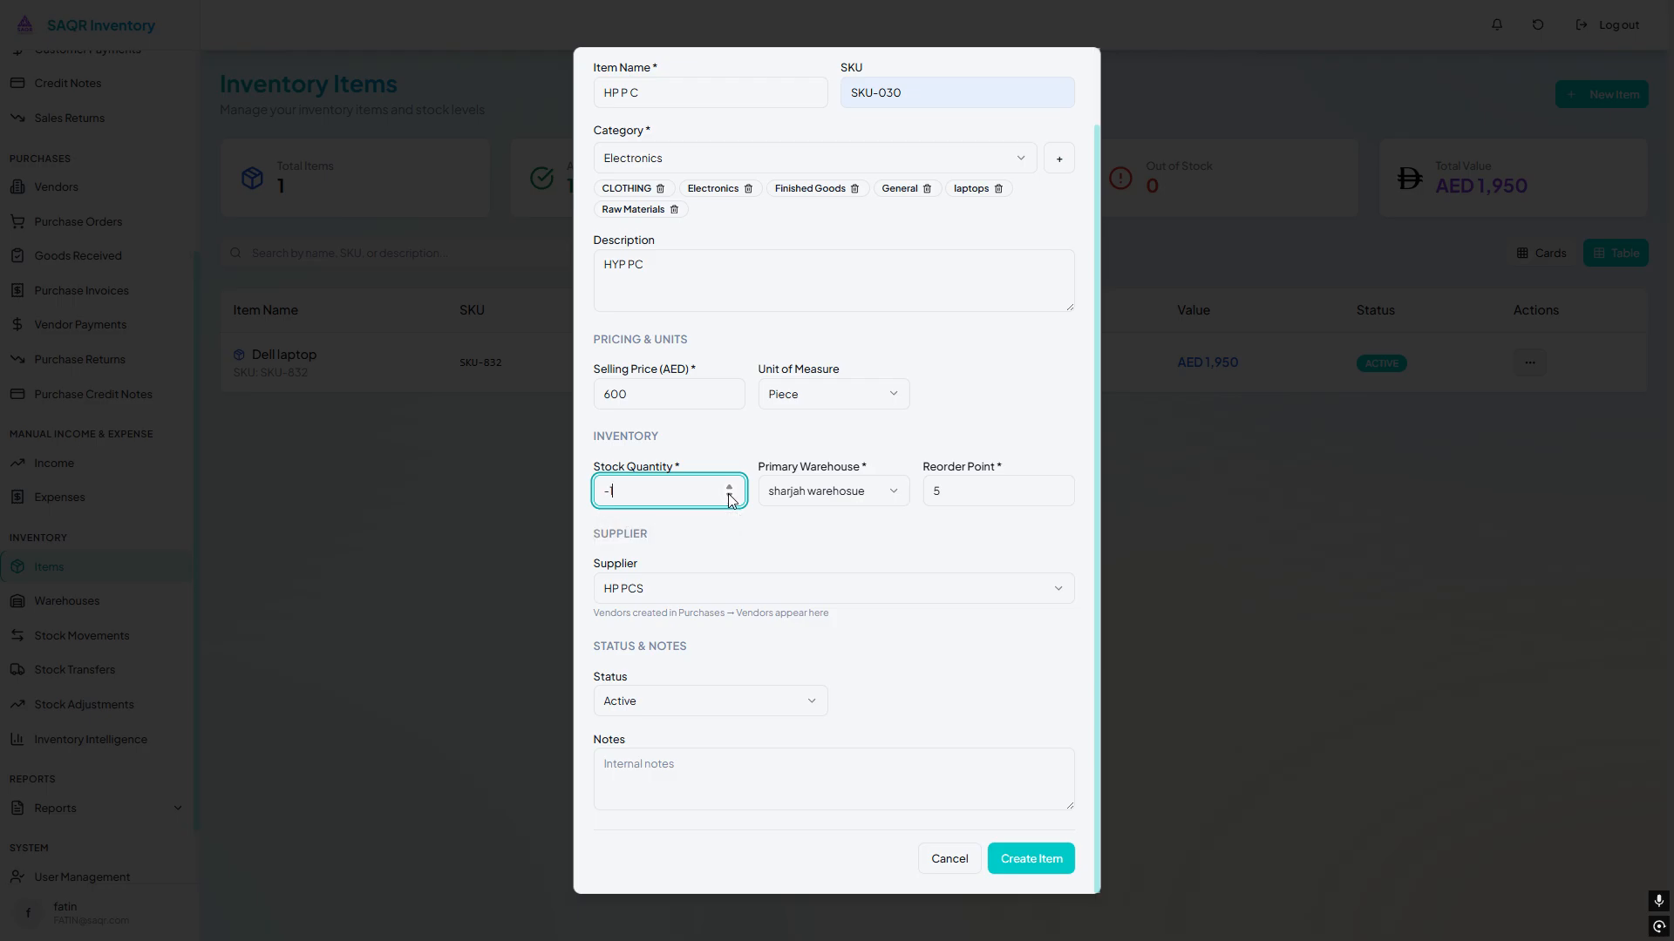
pyautogui.click(1046, 864)
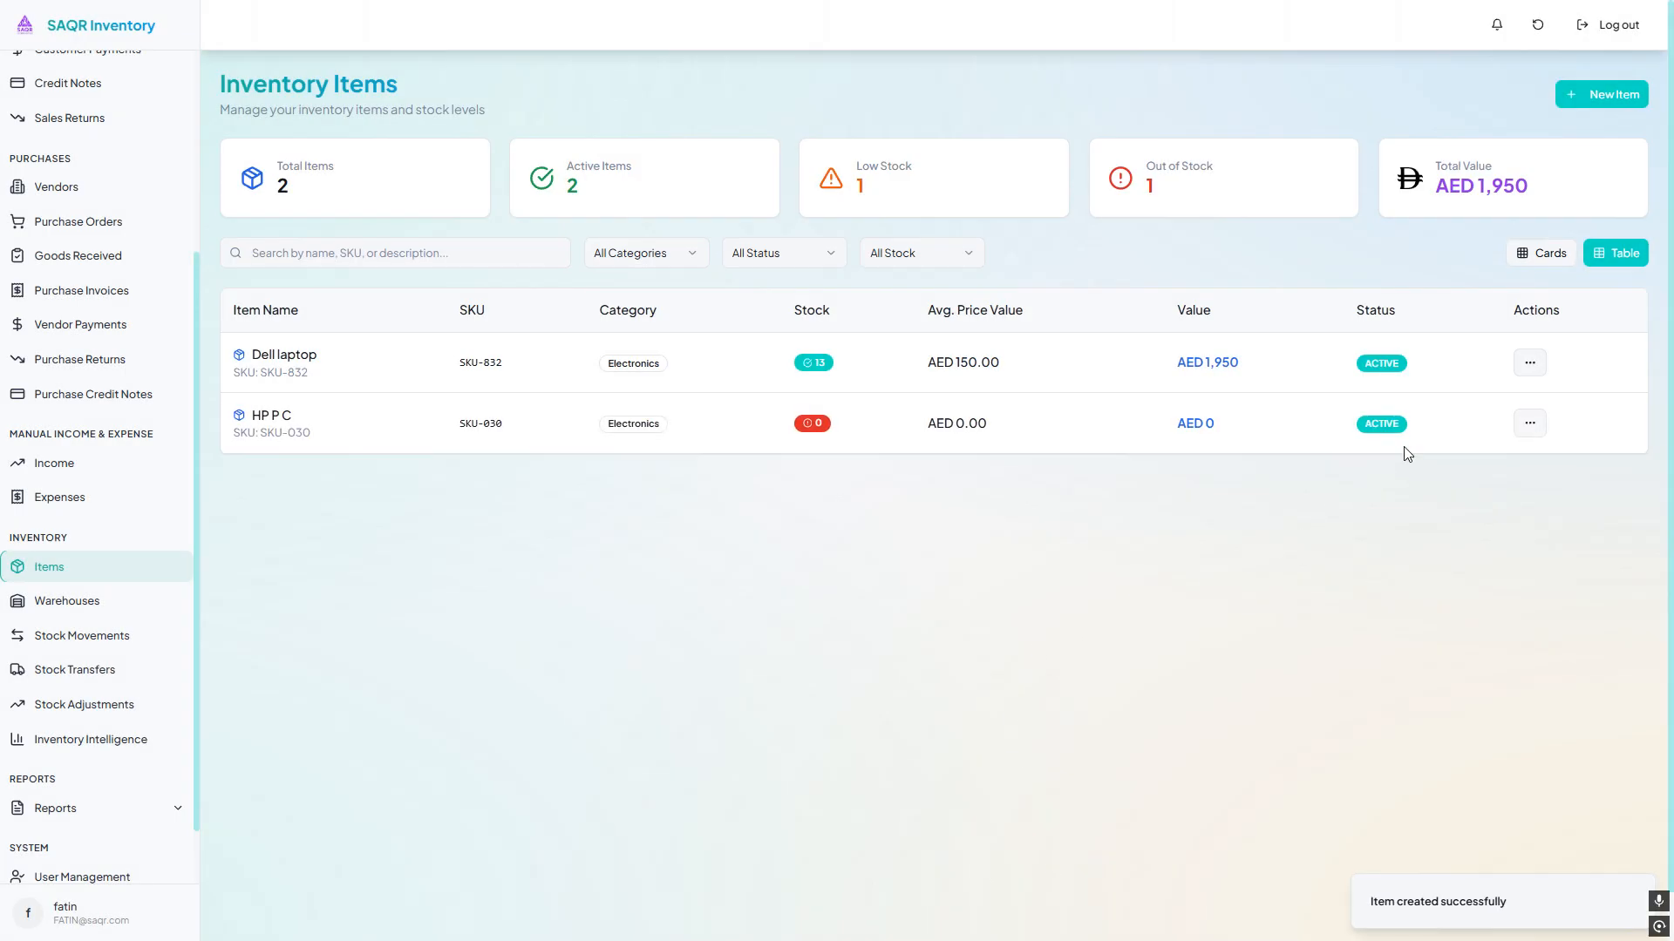
# View the details of the HP P C item and close them again
pyautogui.click(1530, 423)
pyautogui.click(1492, 450)
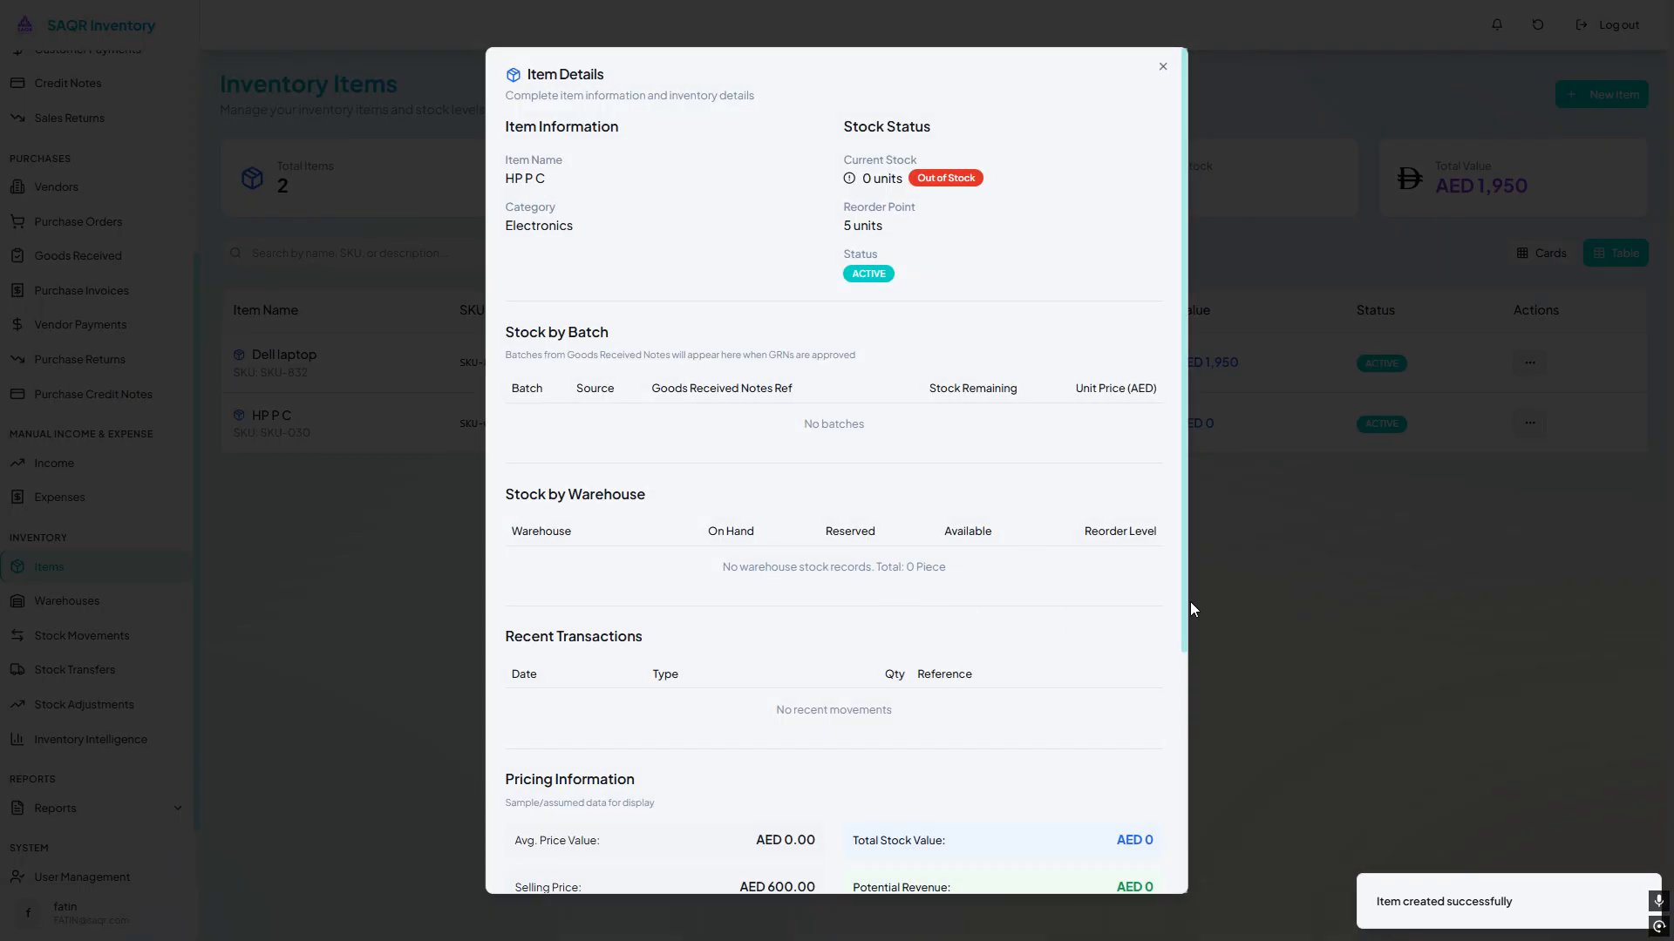
pyautogui.click(1192, 608)
# Start a new purchase order with HP PCS as the vendor
pyautogui.scroll(3, 82, 453)
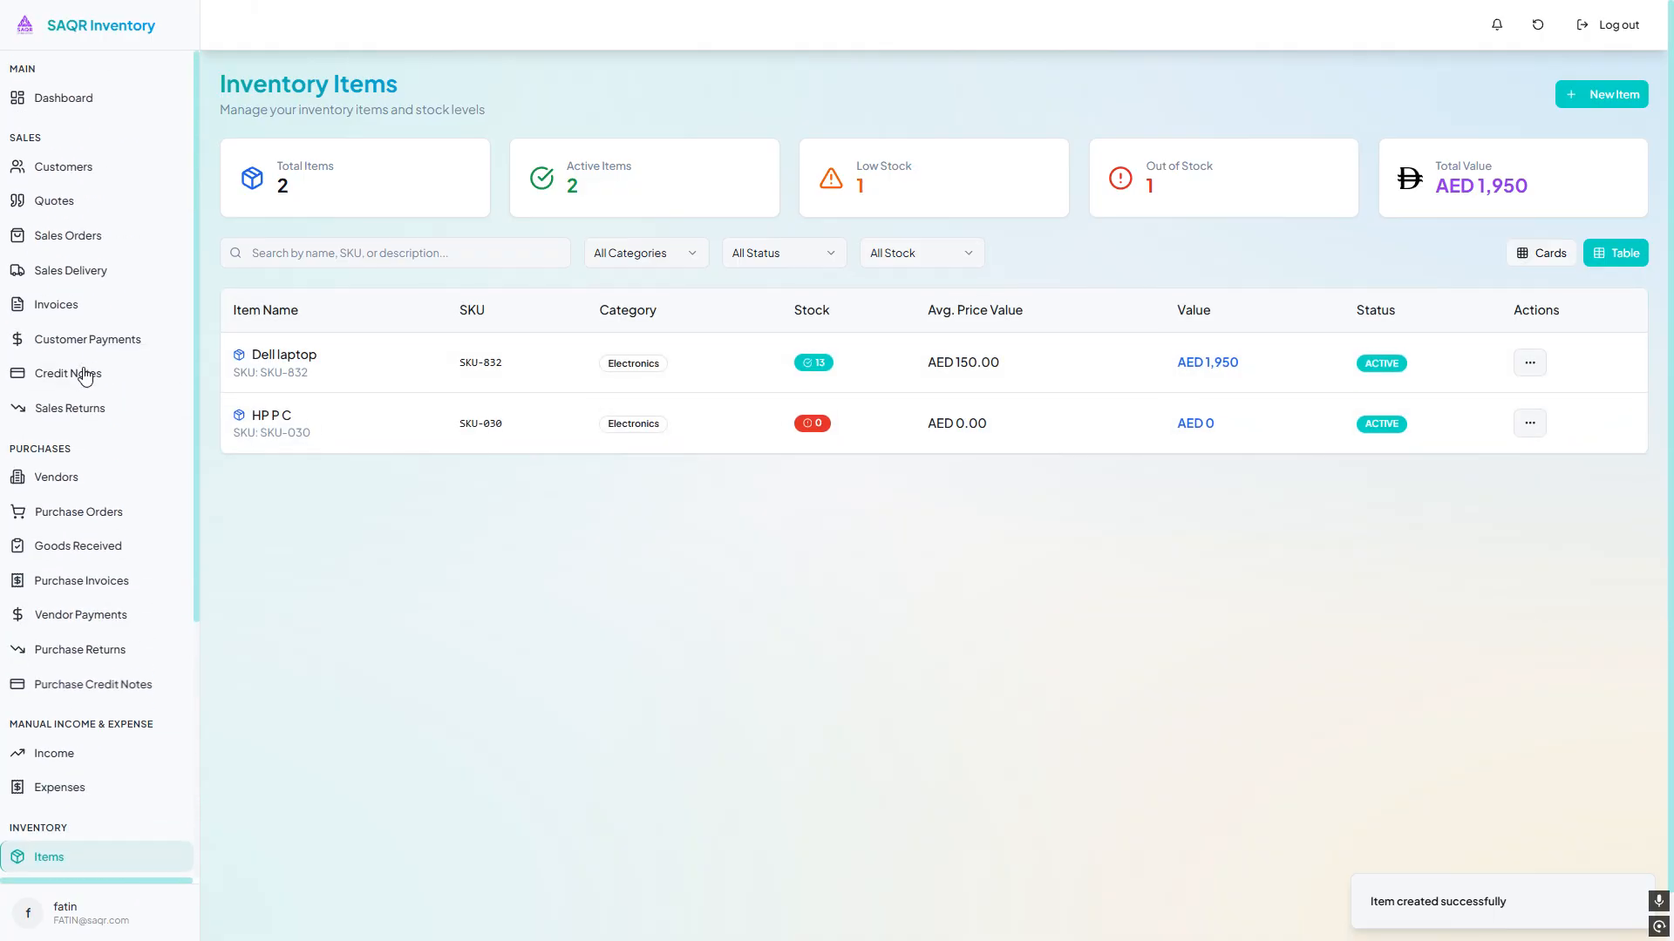
pyautogui.click(70, 509)
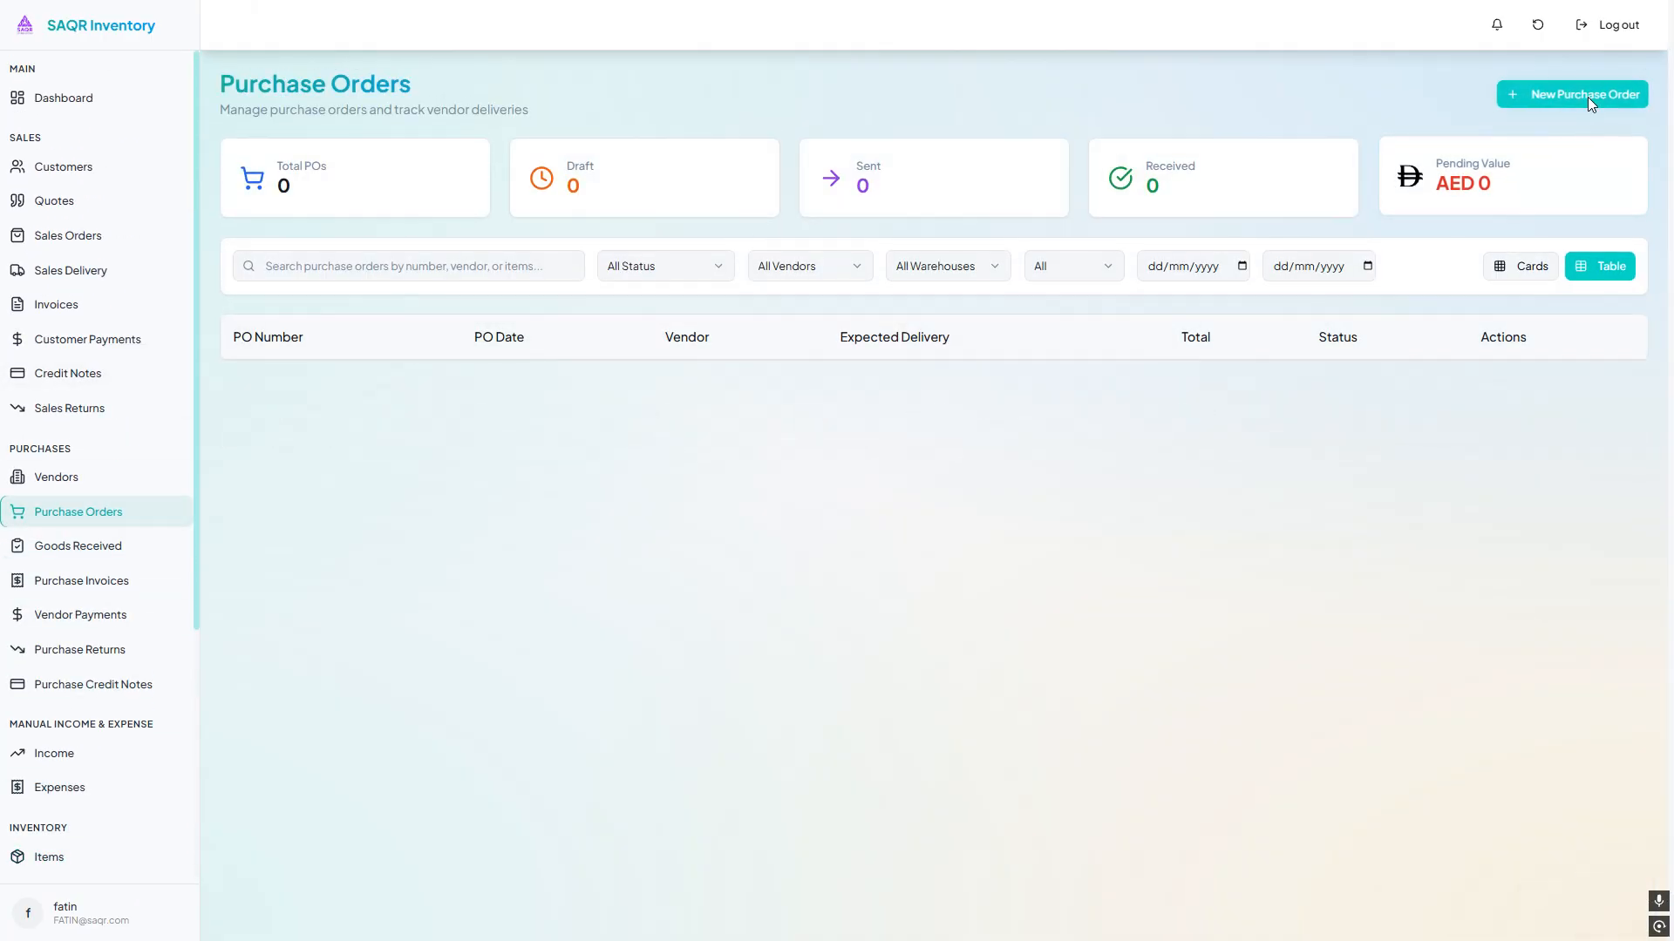
pyautogui.click(1588, 97)
pyautogui.click(645, 194)
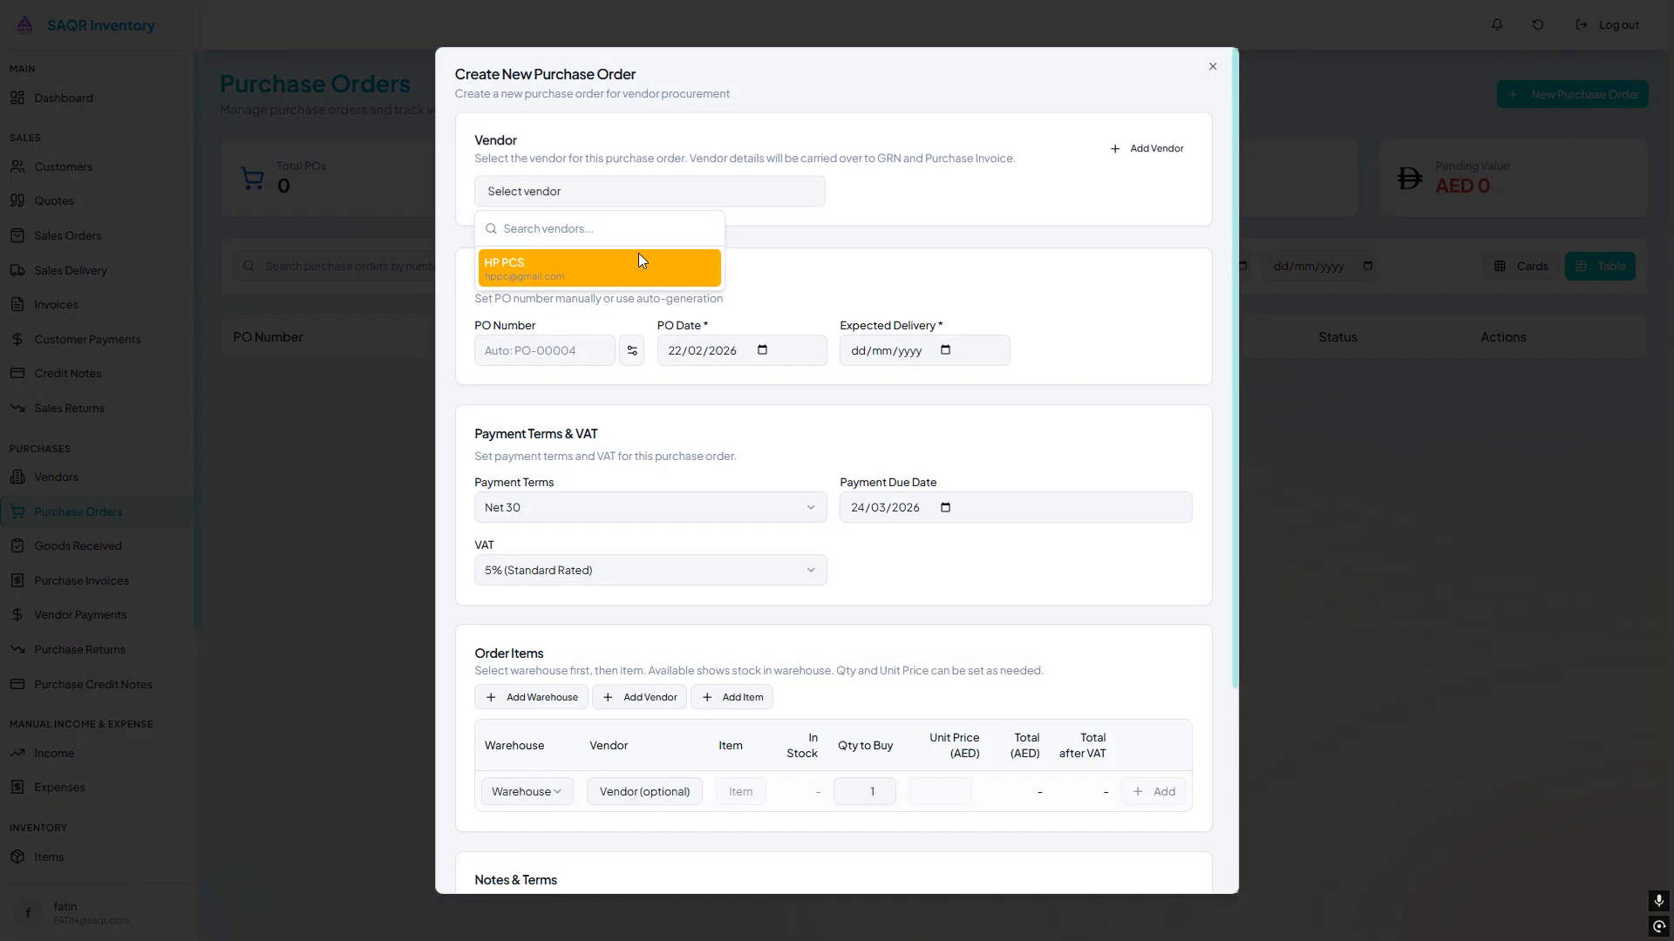
pyautogui.click(615, 268)
# Configure the automatic purchase order numbering with the prefix POS and the next number 1
pyautogui.click(631, 350)
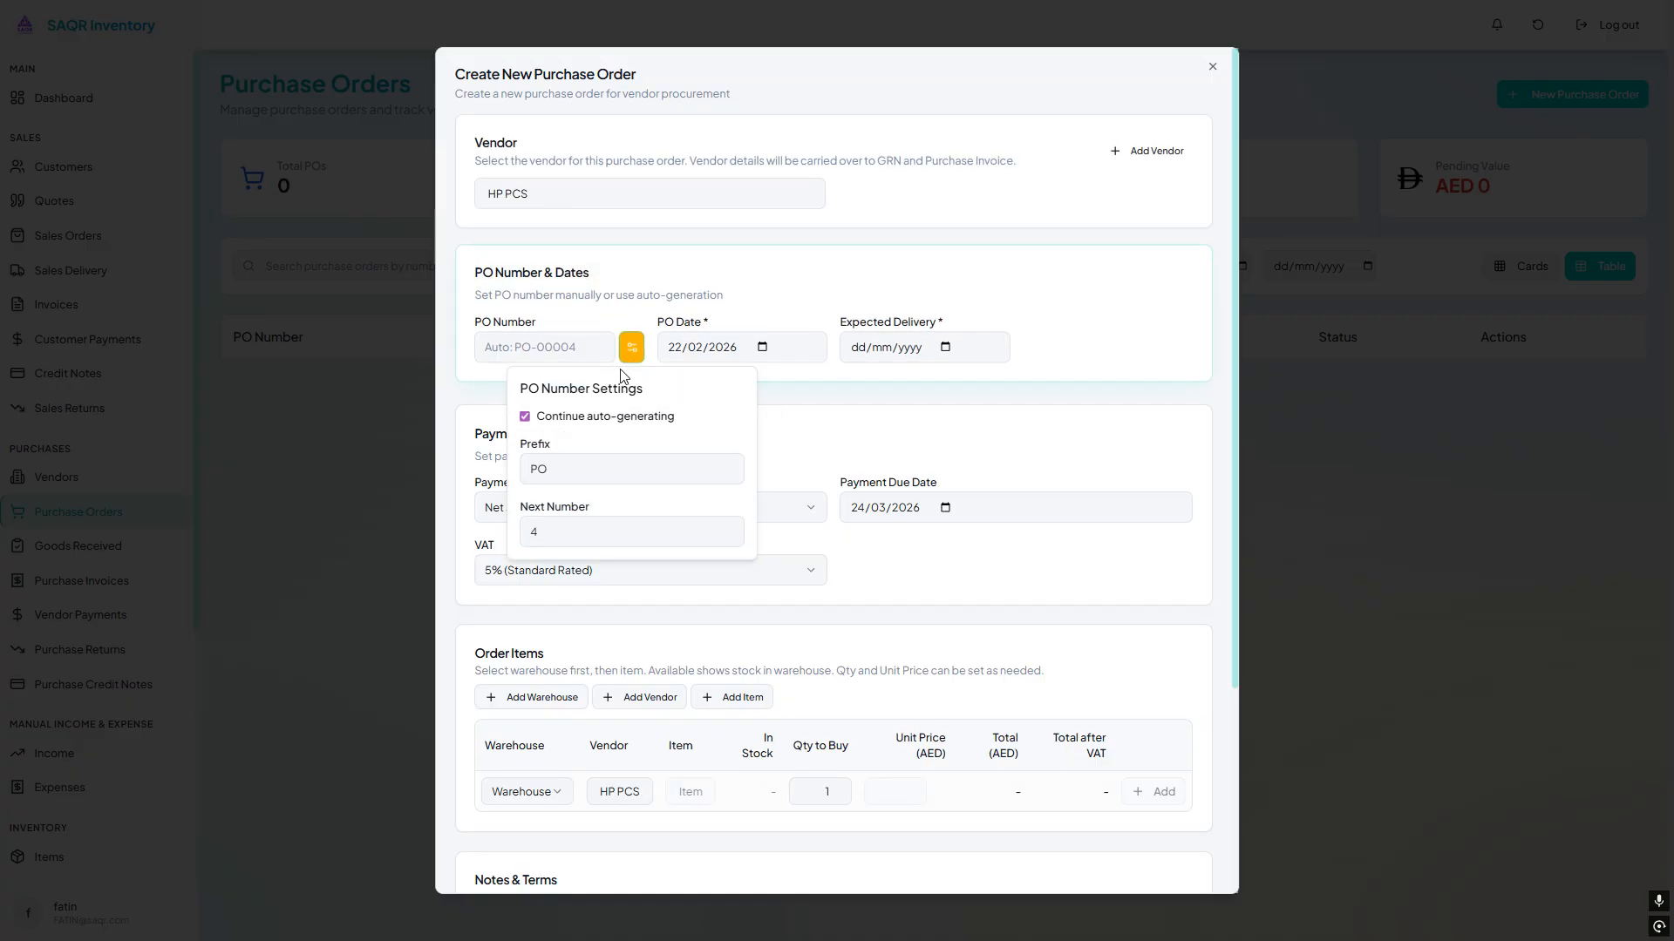
pyautogui.click(549, 532)
pyautogui.press('BackSpace')
pyautogui.write('1')
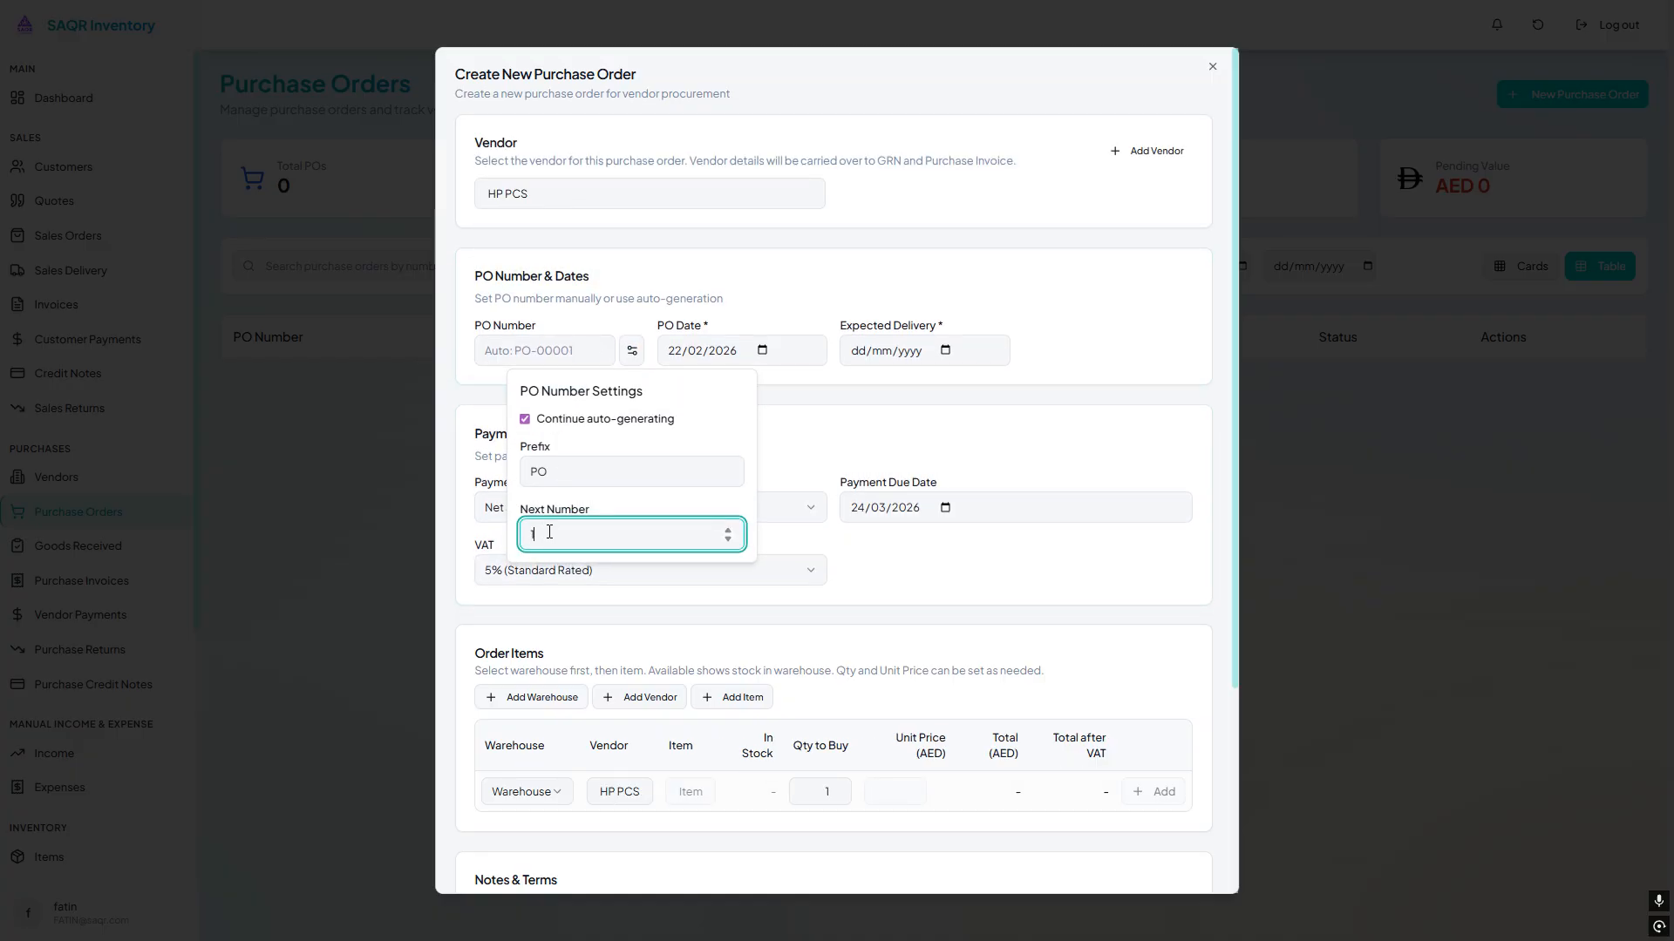
pyautogui.doubleClick(570, 465)
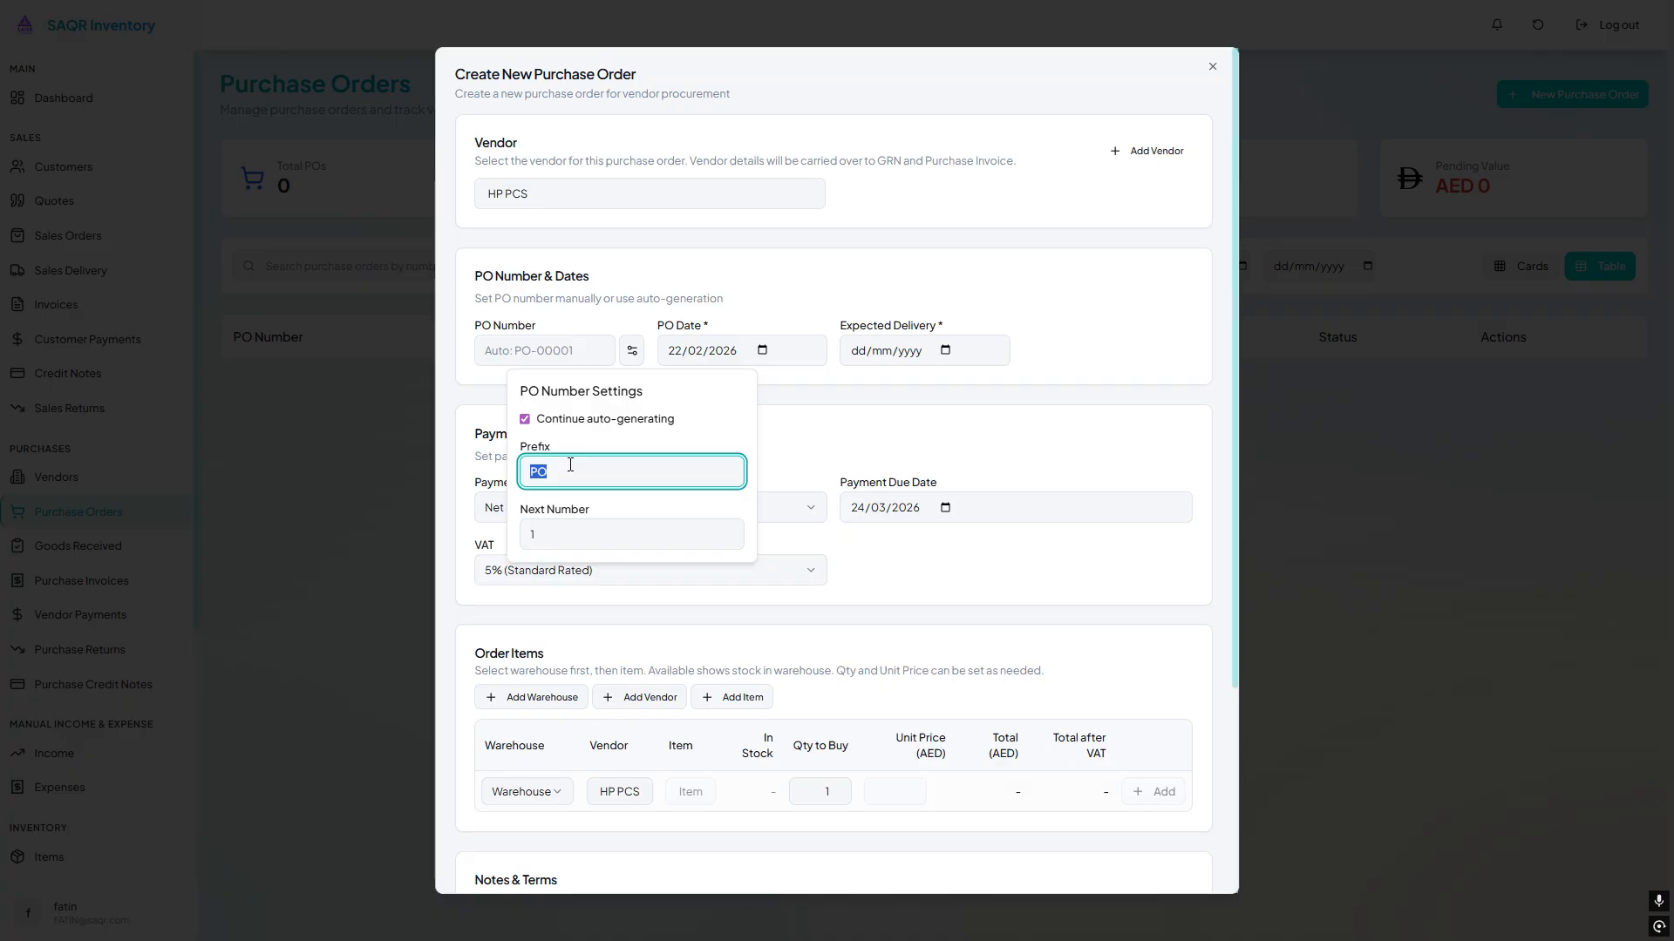
pyautogui.write('POS')
pyautogui.click(1104, 514)
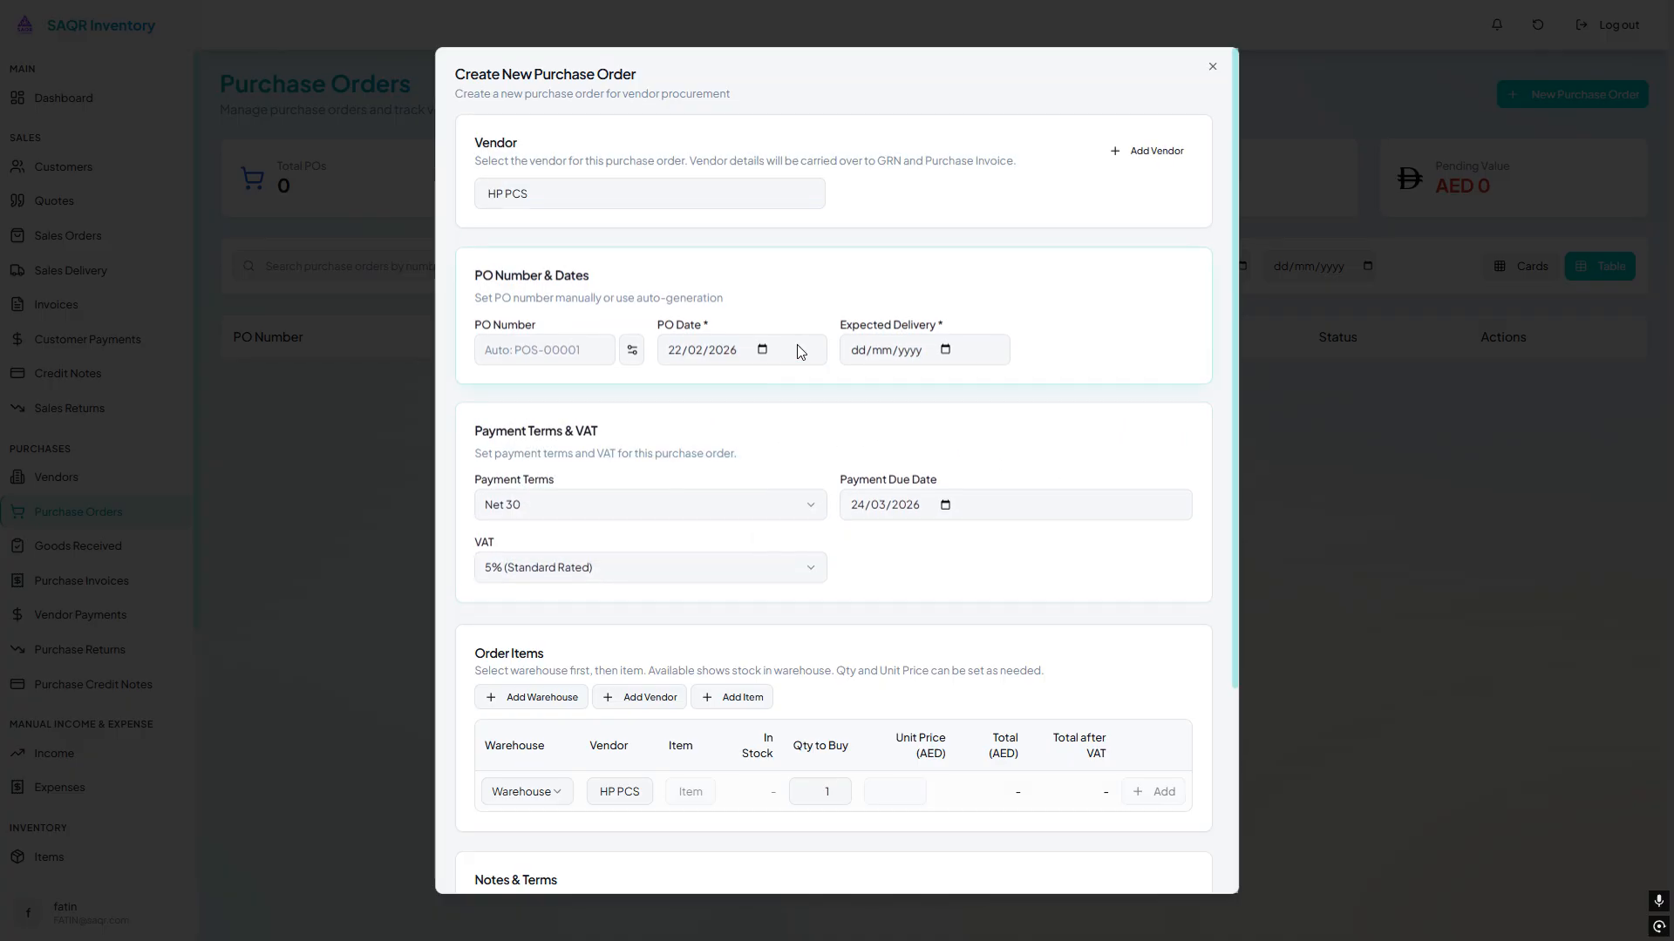
# Set the purchase order's expected delivery date to 28/02/2026
pyautogui.click(948, 350)
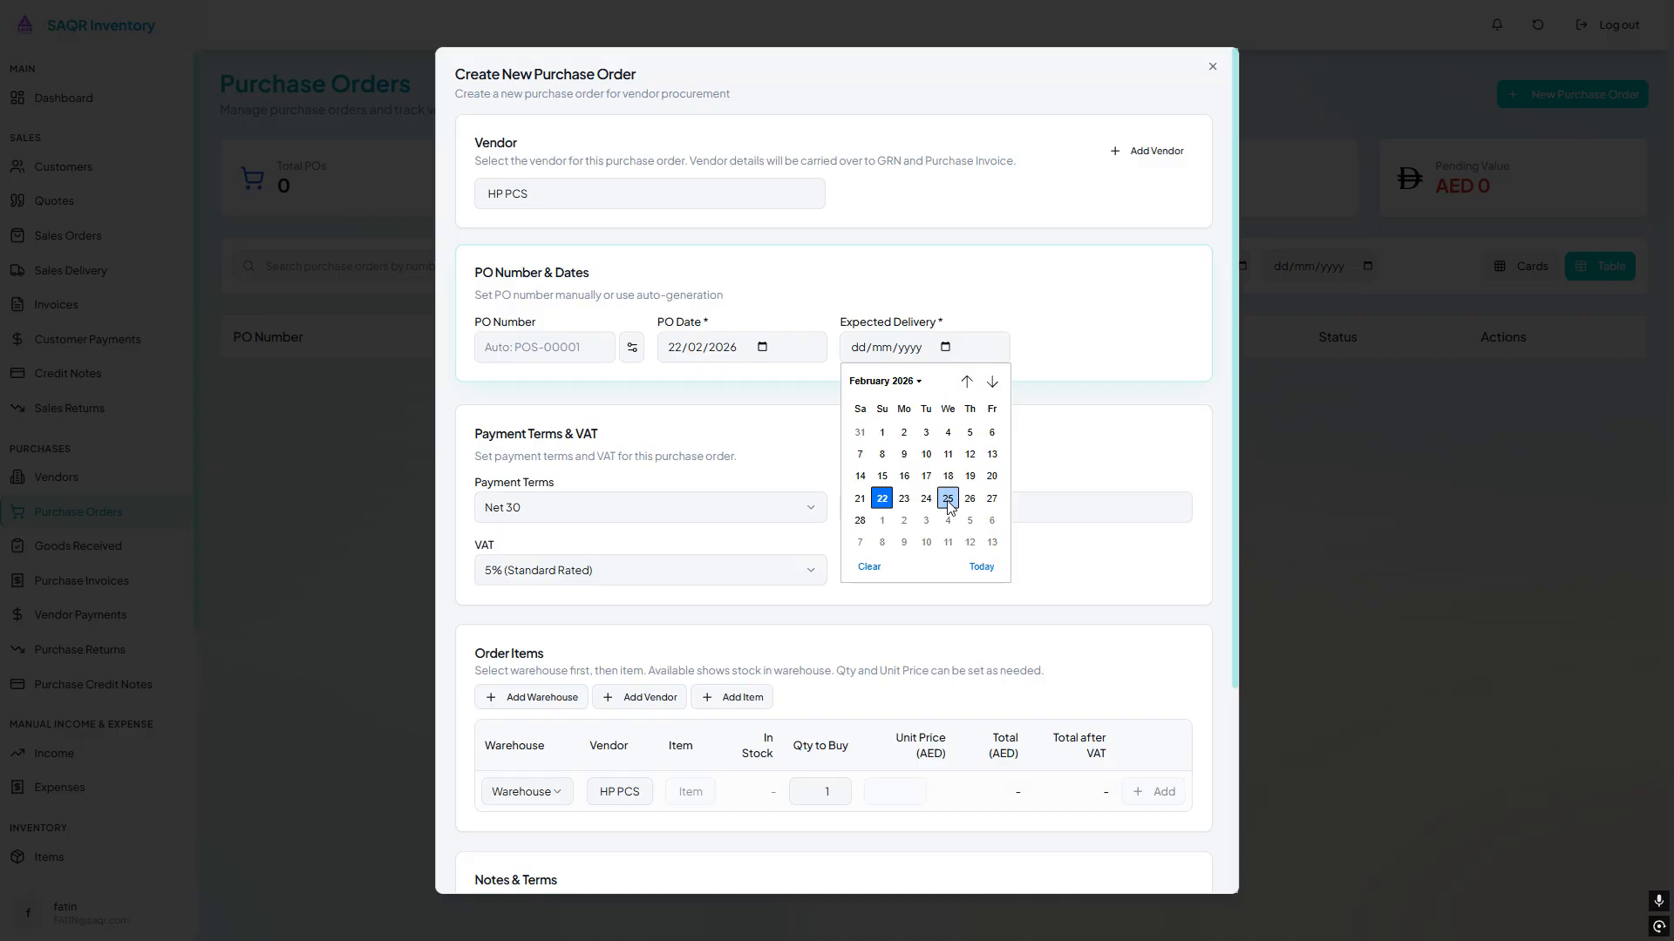
pyautogui.click(859, 521)
# Switch the payment terms to Net 45 and back to Net 30, and reselect 5% (Standard Rated) as the VAT
pyautogui.click(613, 510)
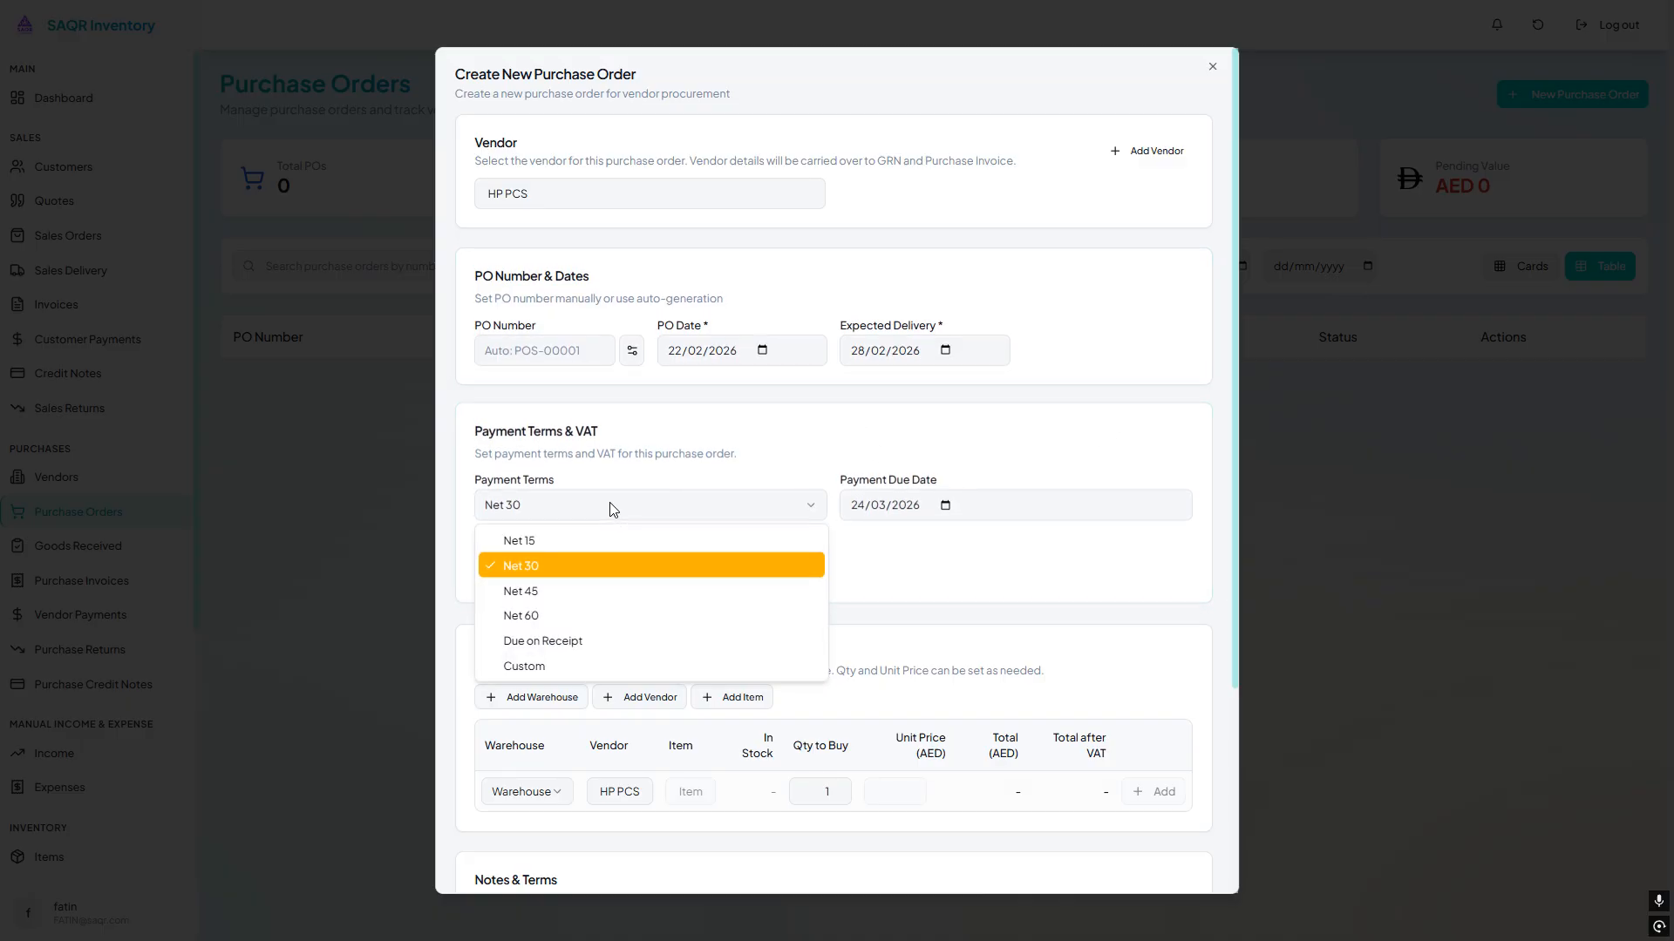
pyautogui.click(605, 522)
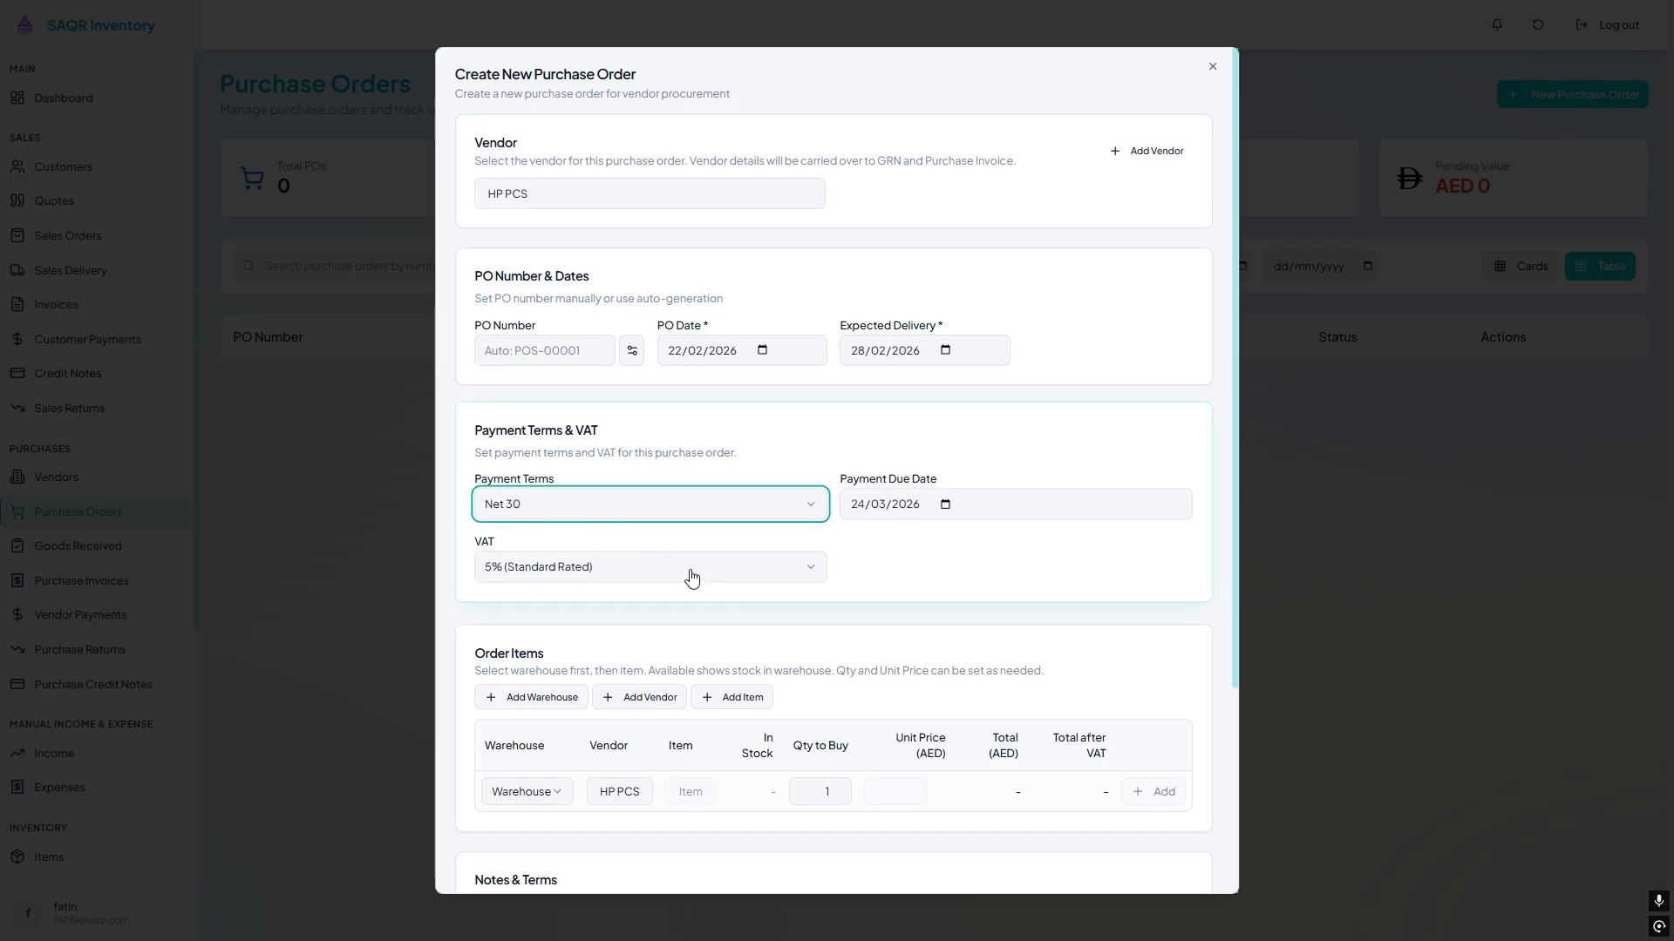
pyautogui.click(820, 516)
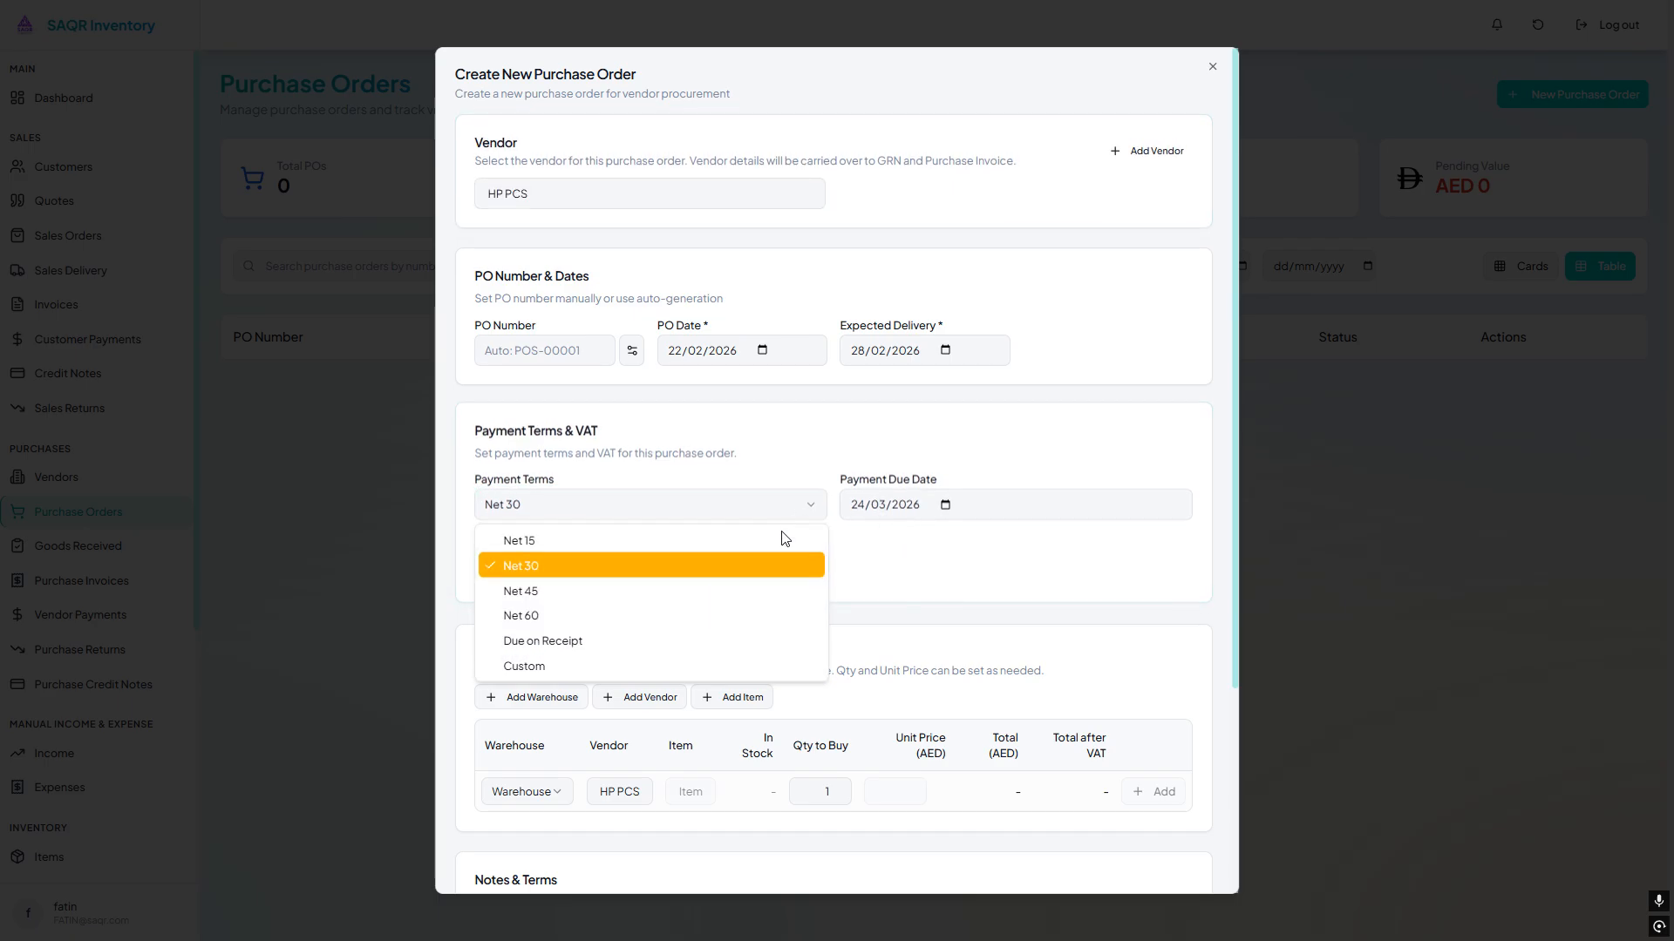
pyautogui.click(724, 584)
pyautogui.click(768, 520)
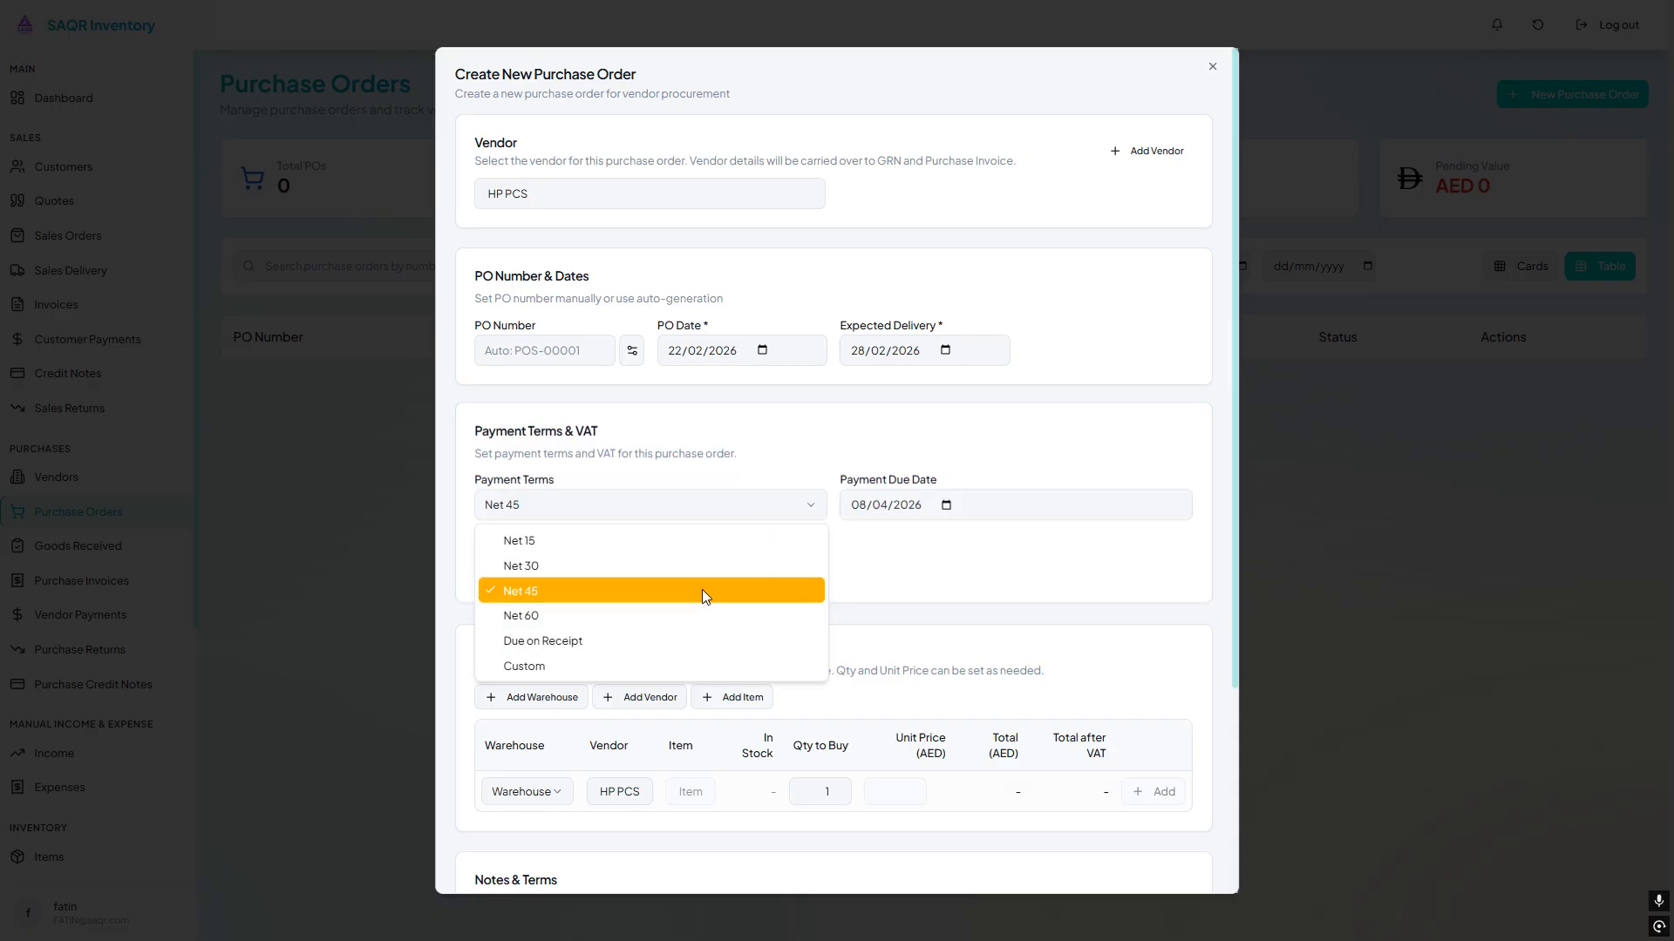
pyautogui.click(708, 564)
pyautogui.click(718, 579)
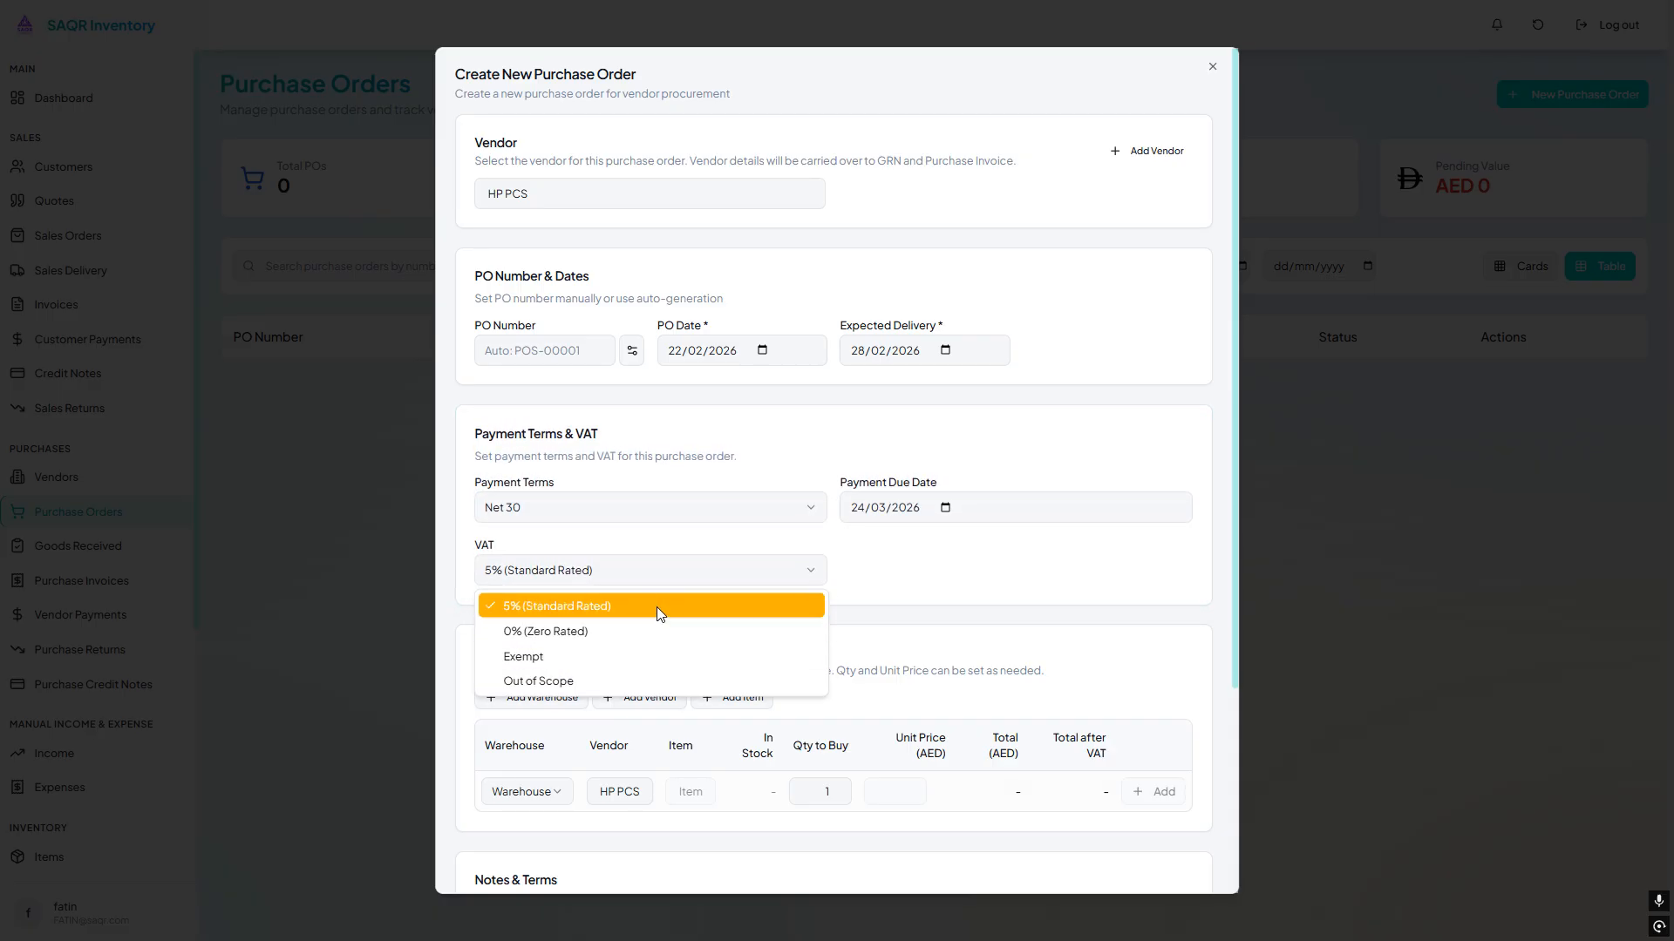
pyautogui.click(714, 605)
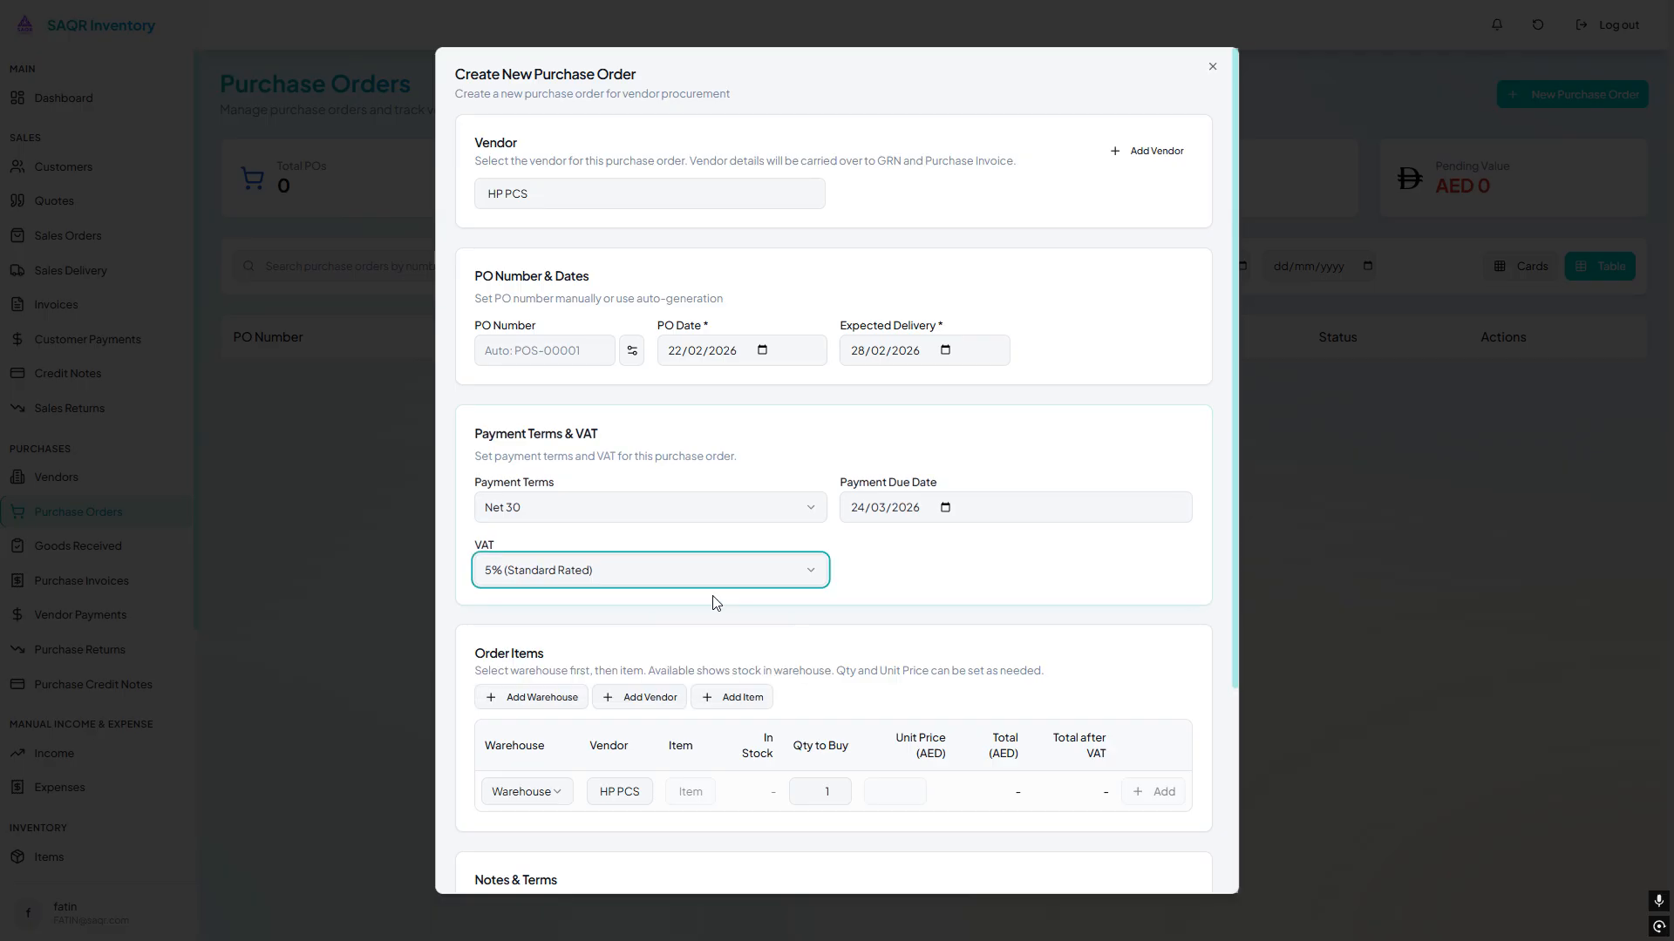
# Fill the first order line with sharjah warehosue as the warehouse and HP P C as the item
pyautogui.scroll(-3, 593, 645)
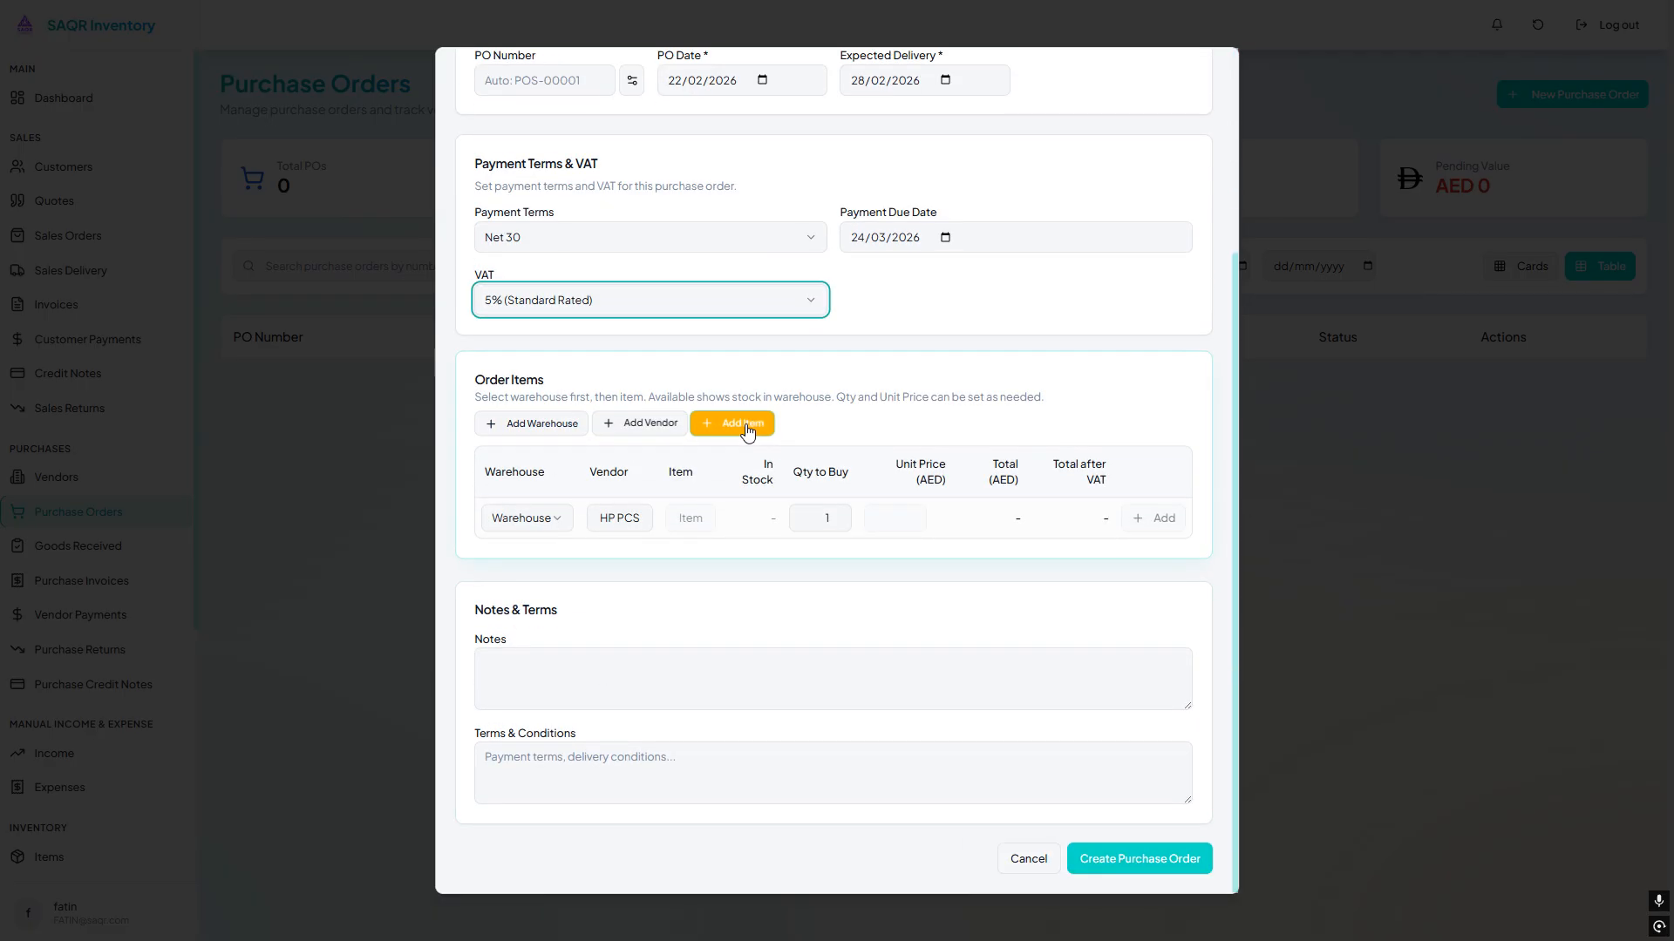
pyautogui.click(524, 521)
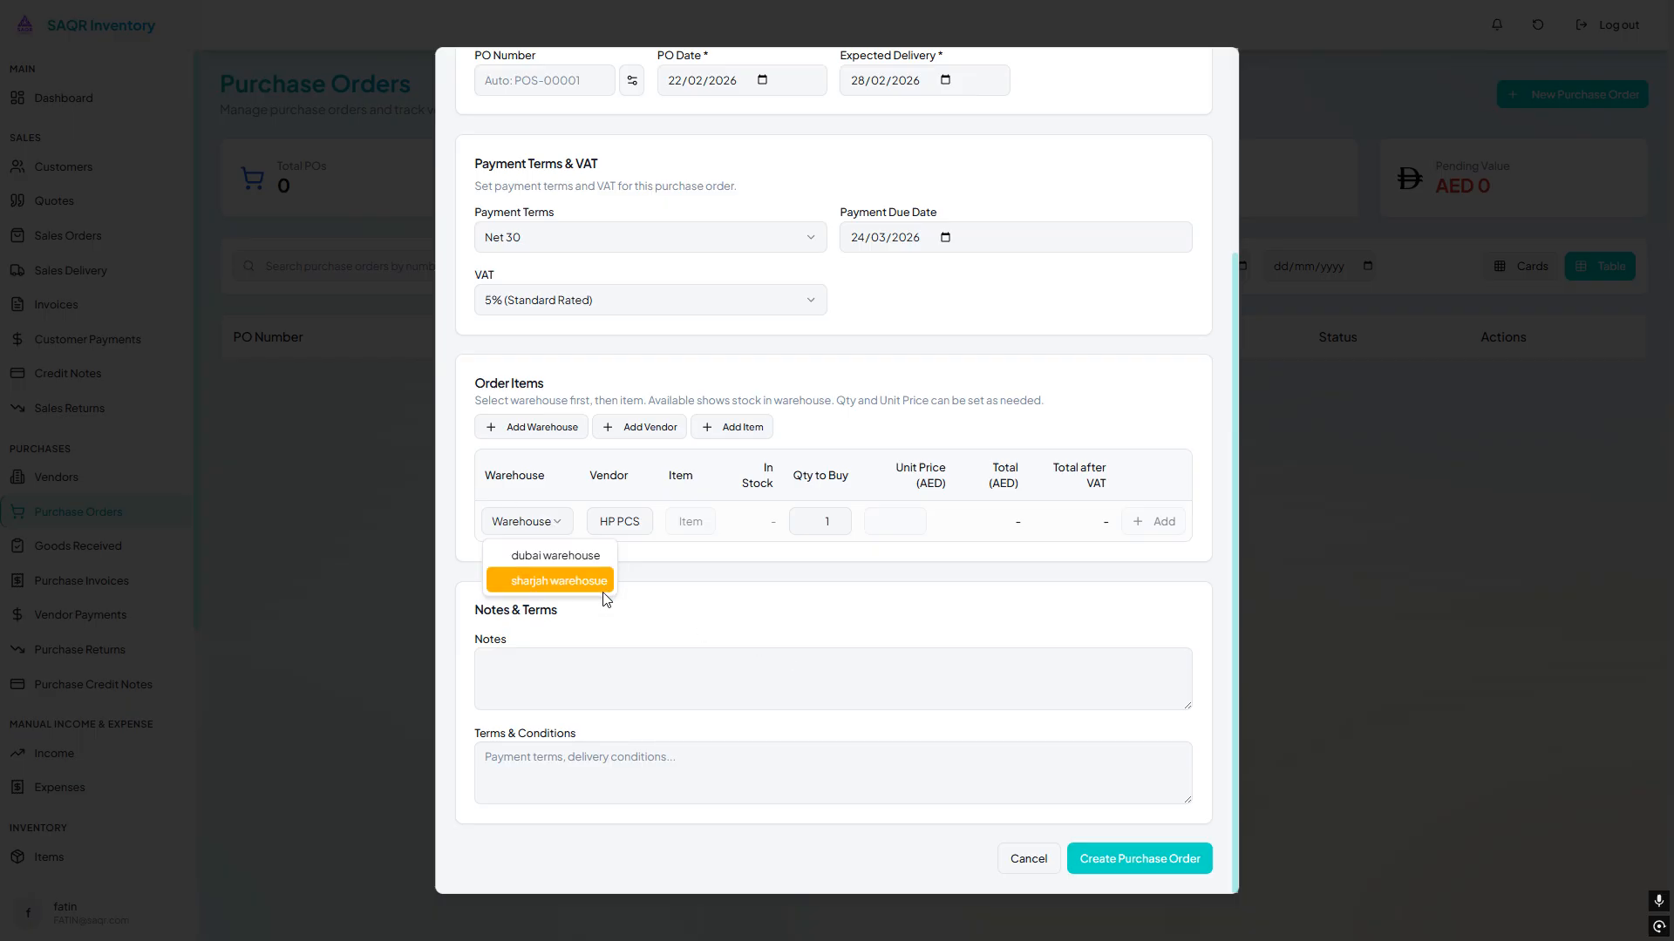
pyautogui.click(603, 589)
pyautogui.click(644, 523)
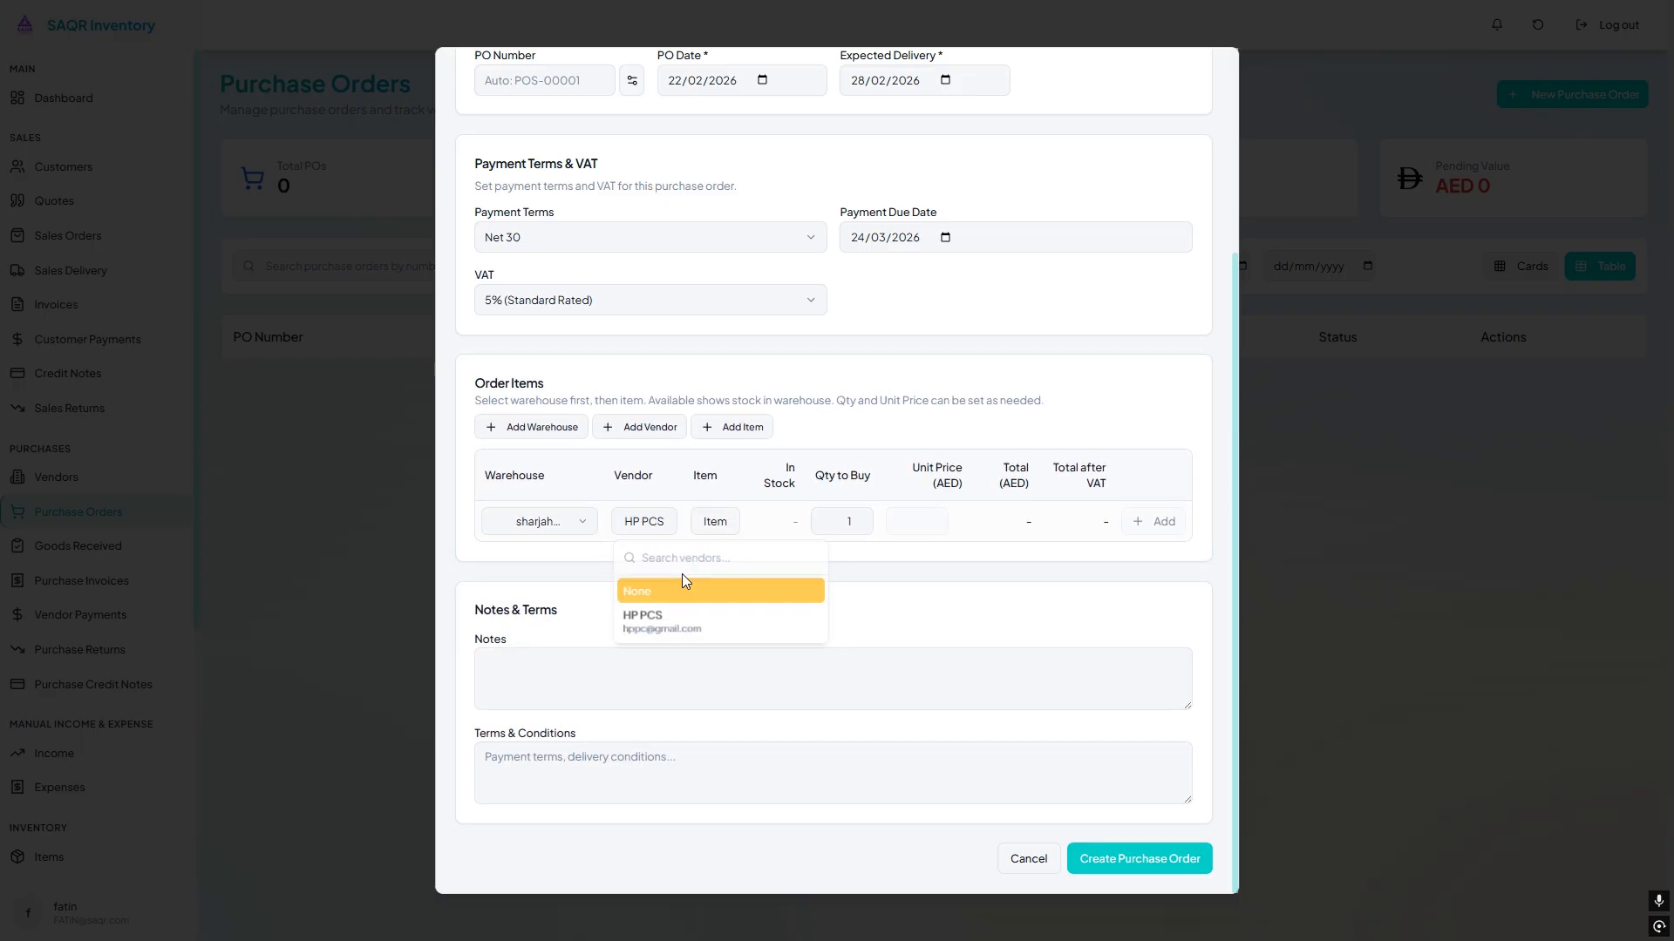
pyautogui.click(715, 523)
pyautogui.click(738, 631)
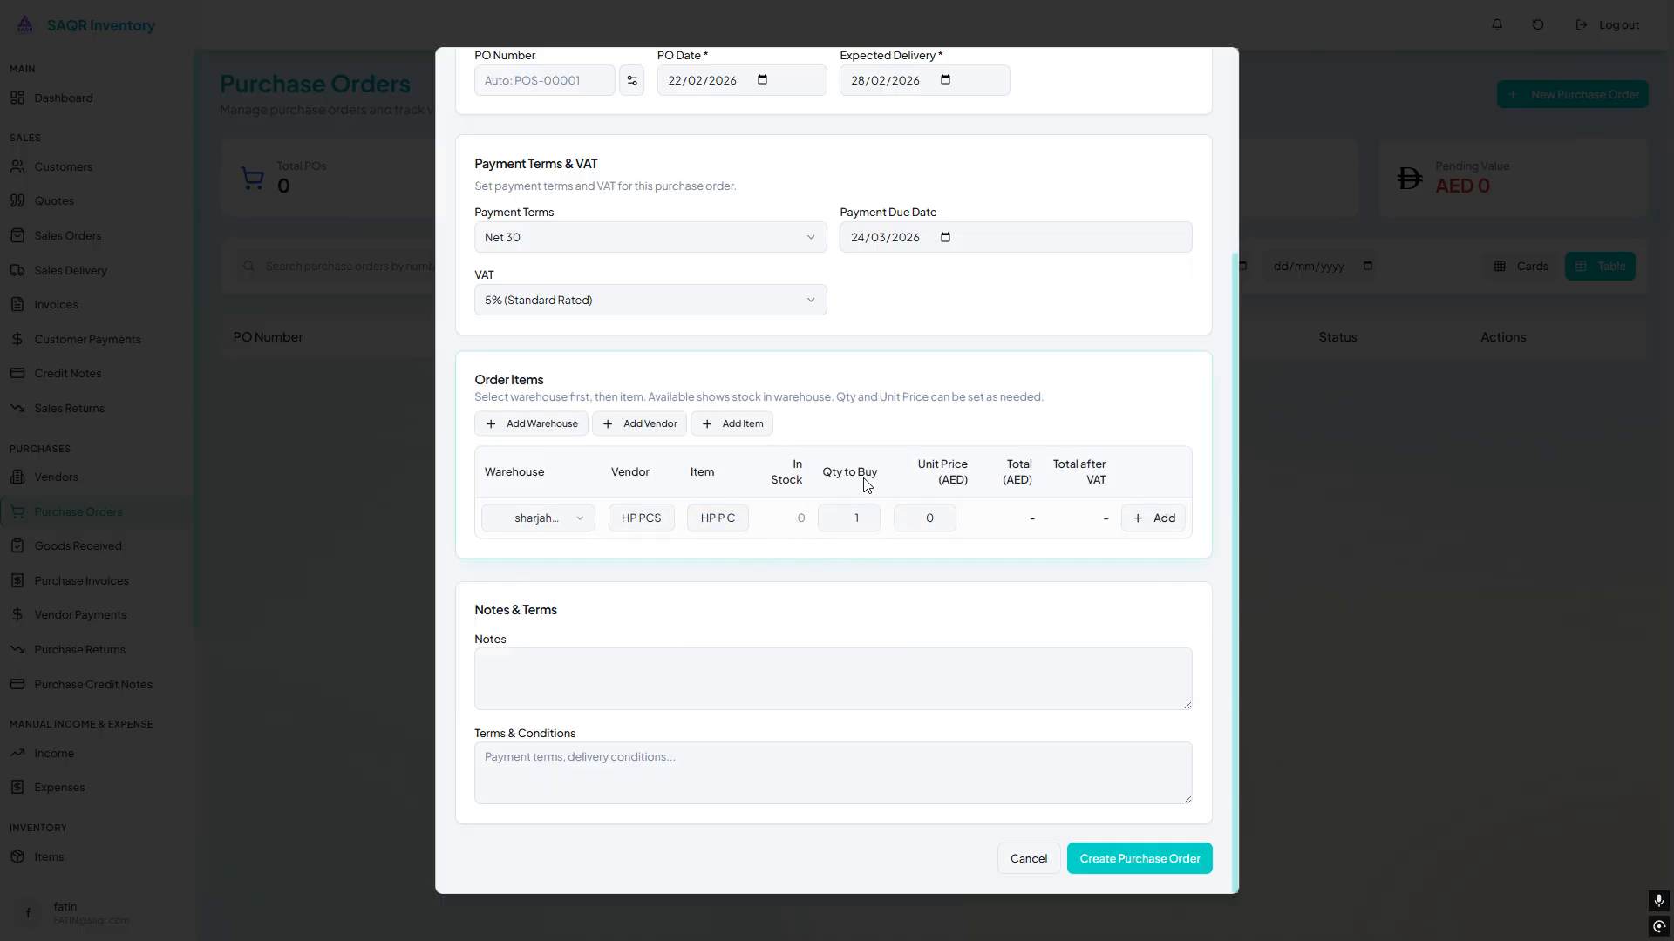
# Set the HP P C line's quantity to 15 and unit price to 200 AED, and add the line to the order
pyautogui.click(865, 514)
pyautogui.write('3')
pyautogui.click(924, 526)
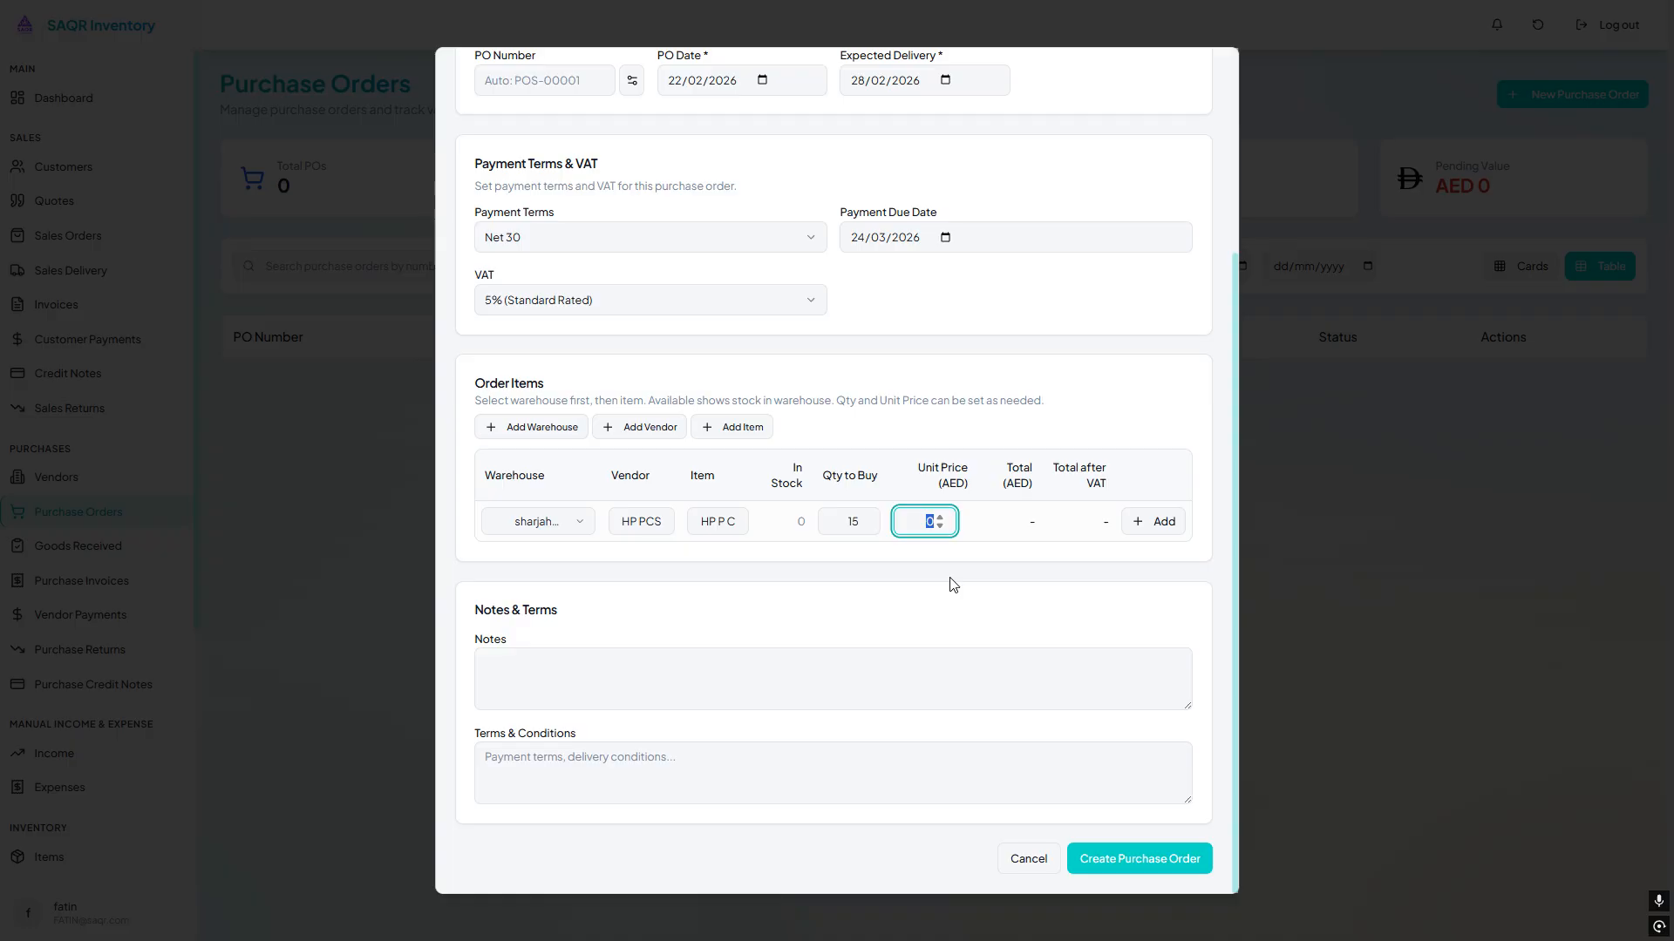
pyautogui.write('2-')
pyautogui.press('BackSpace')
pyautogui.write('00')
pyautogui.click(941, 592)
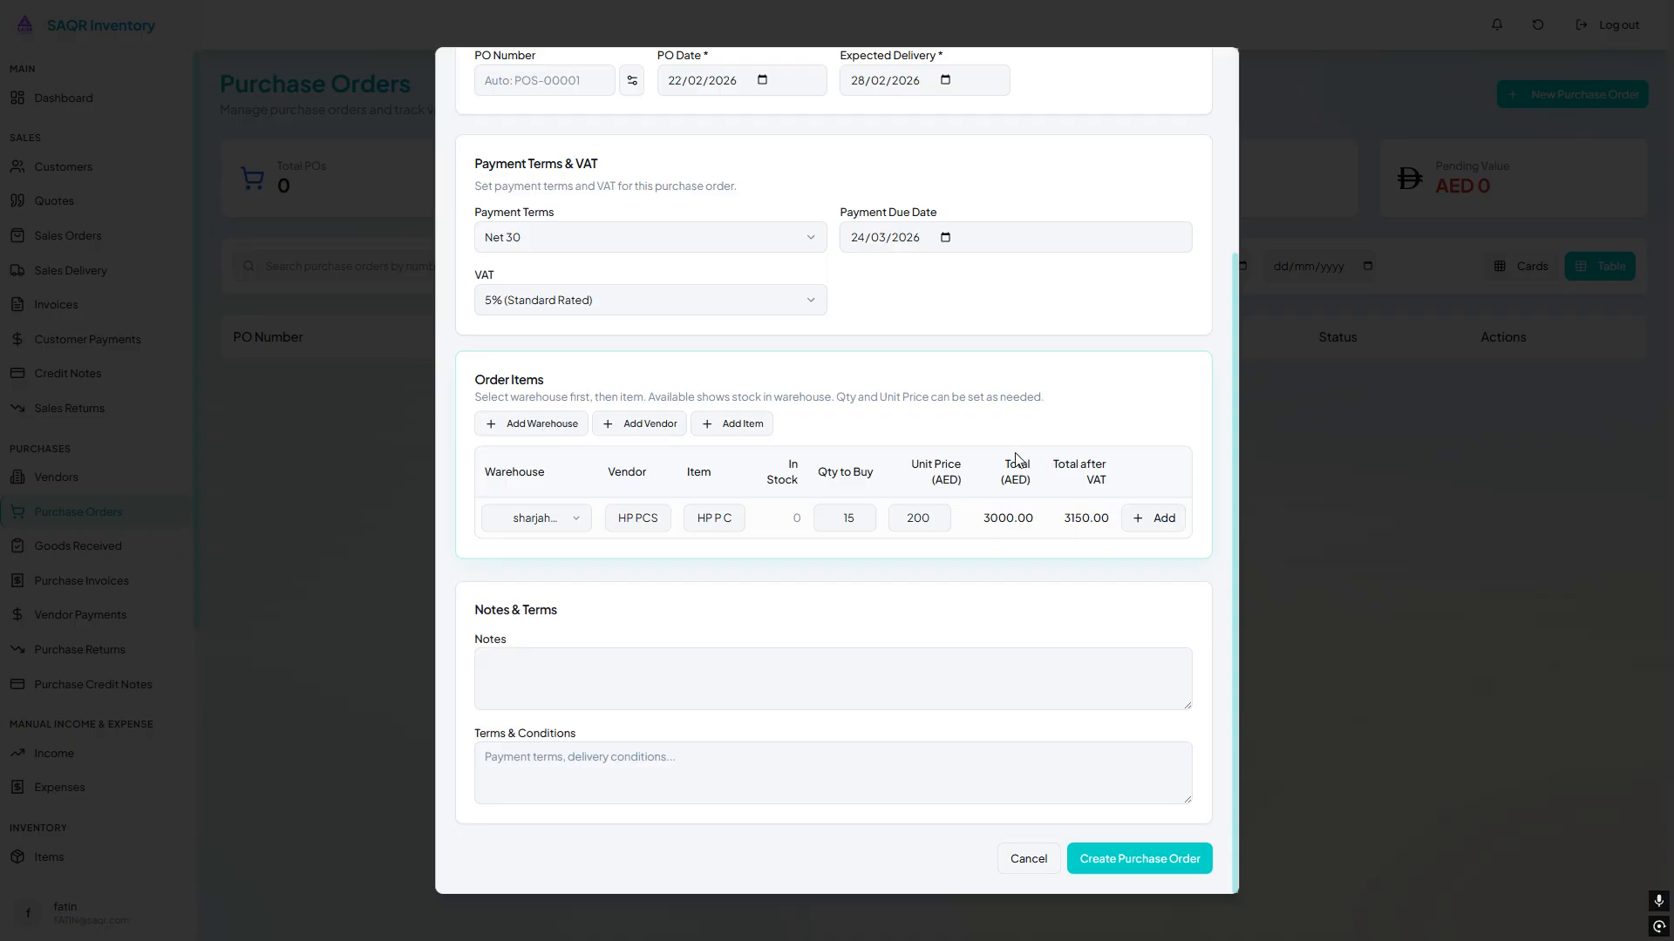
pyautogui.moveTo(1057, 468); pyautogui.dragTo(1091, 498)
pyautogui.click(1159, 522)
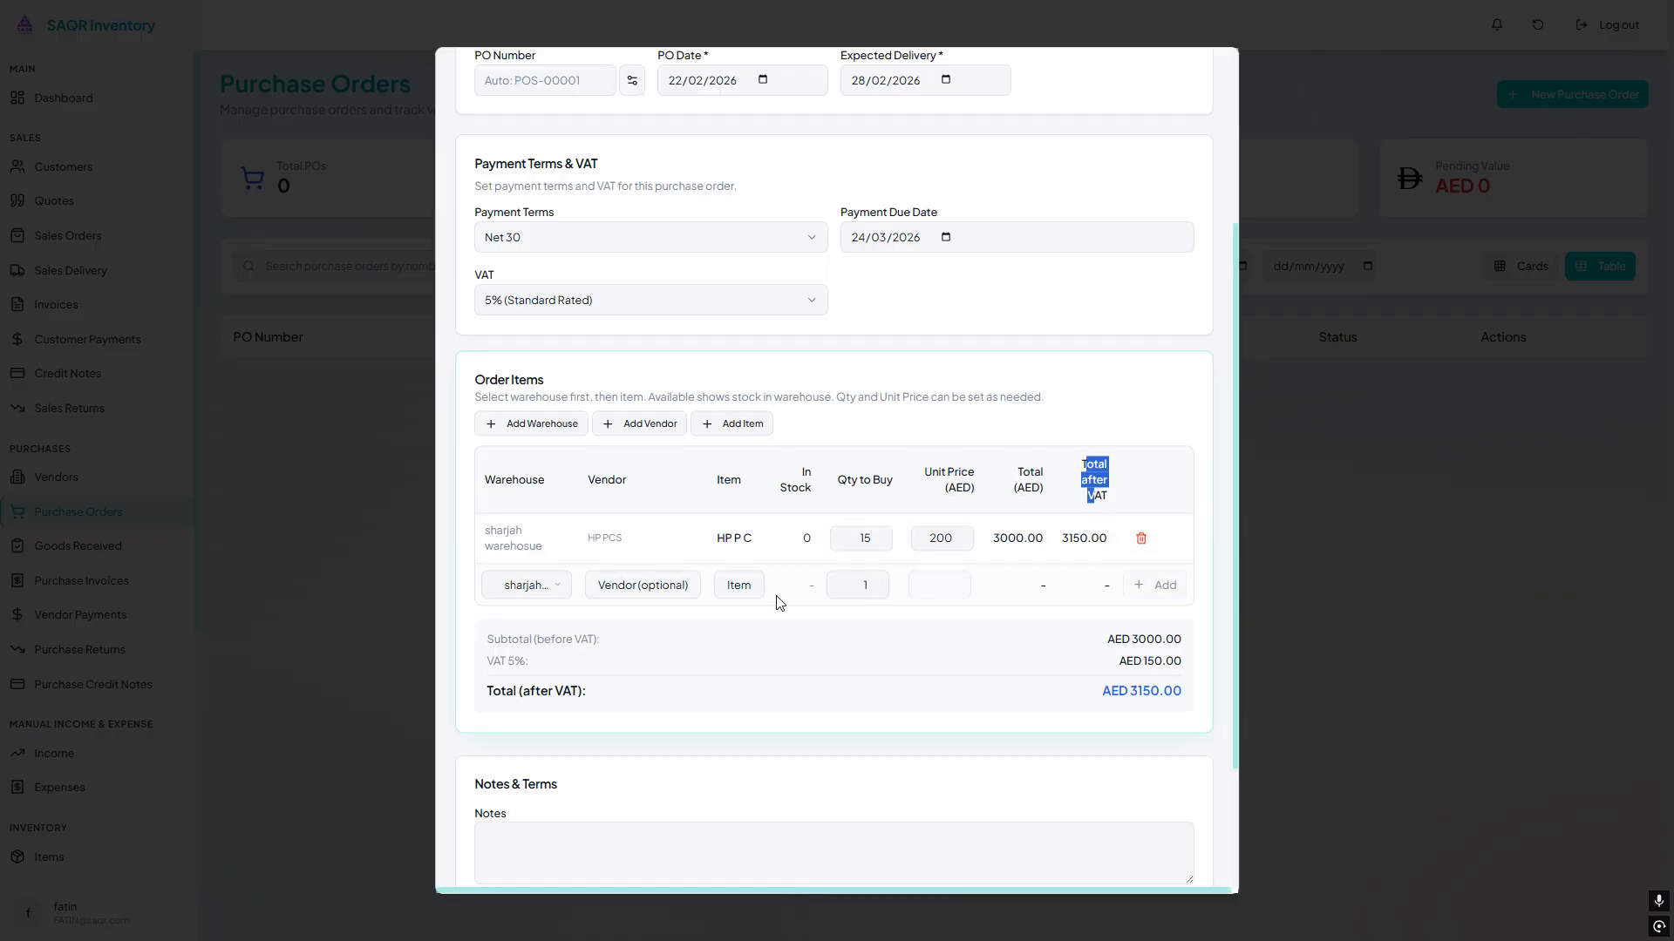
# Raise the added HP P C line's quantity to 16 and return it to 15
pyautogui.moveTo(494, 530); pyautogui.dragTo(800, 539)
pyautogui.click(589, 542)
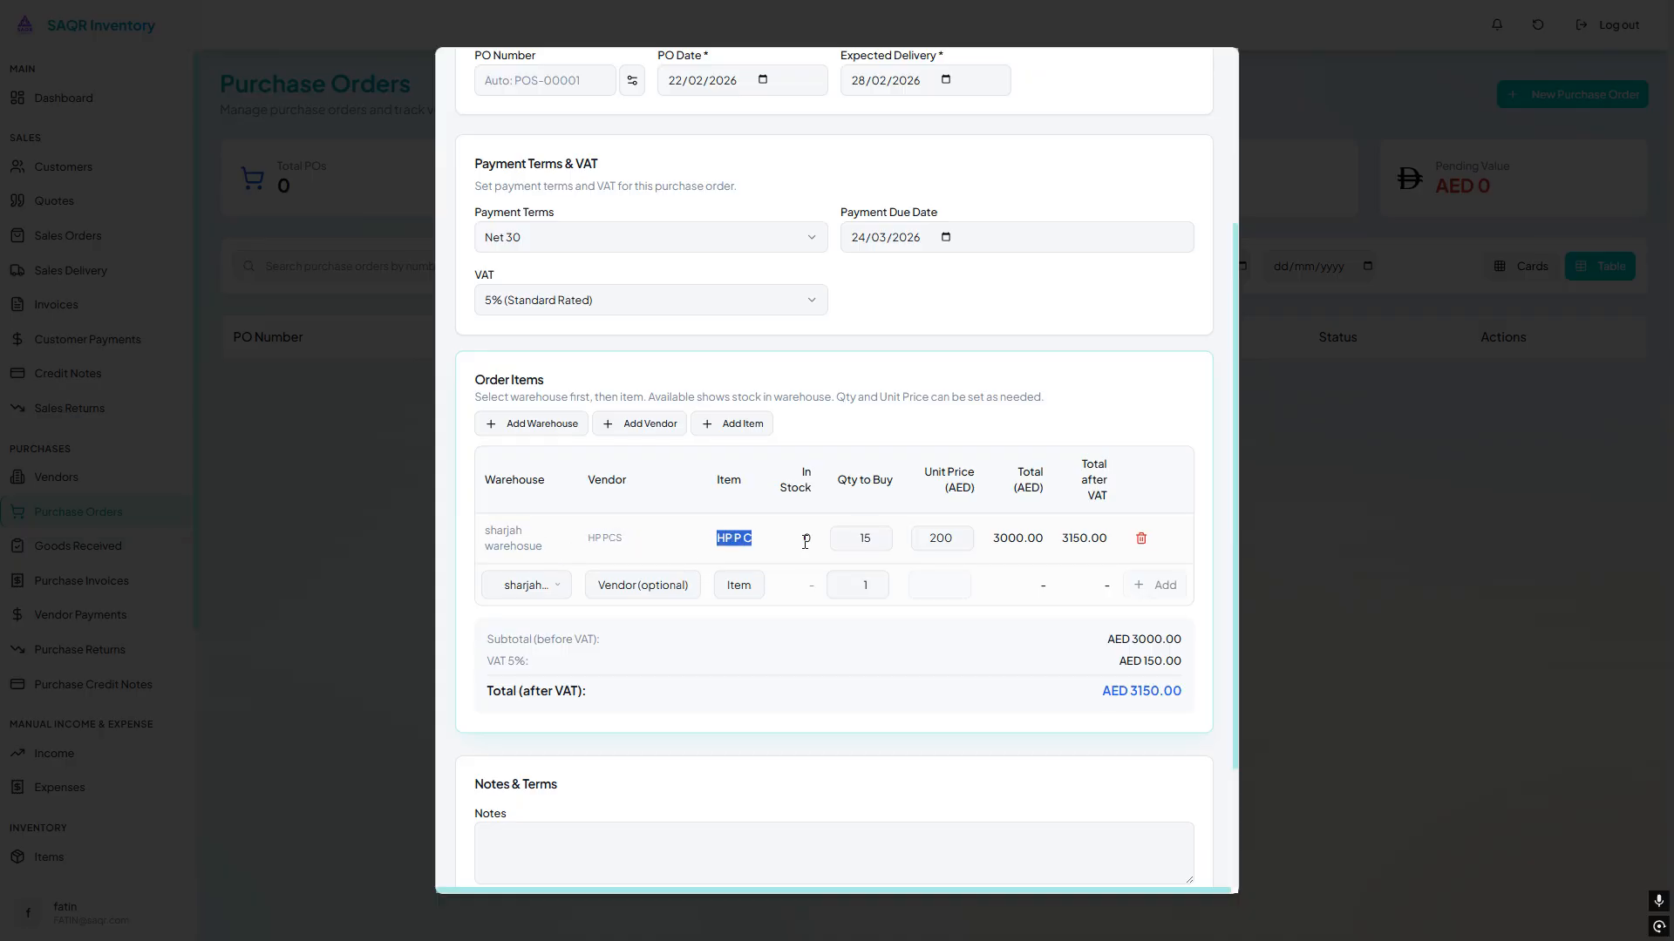
pyautogui.click(858, 538)
pyautogui.click(883, 533)
pyautogui.click(878, 535)
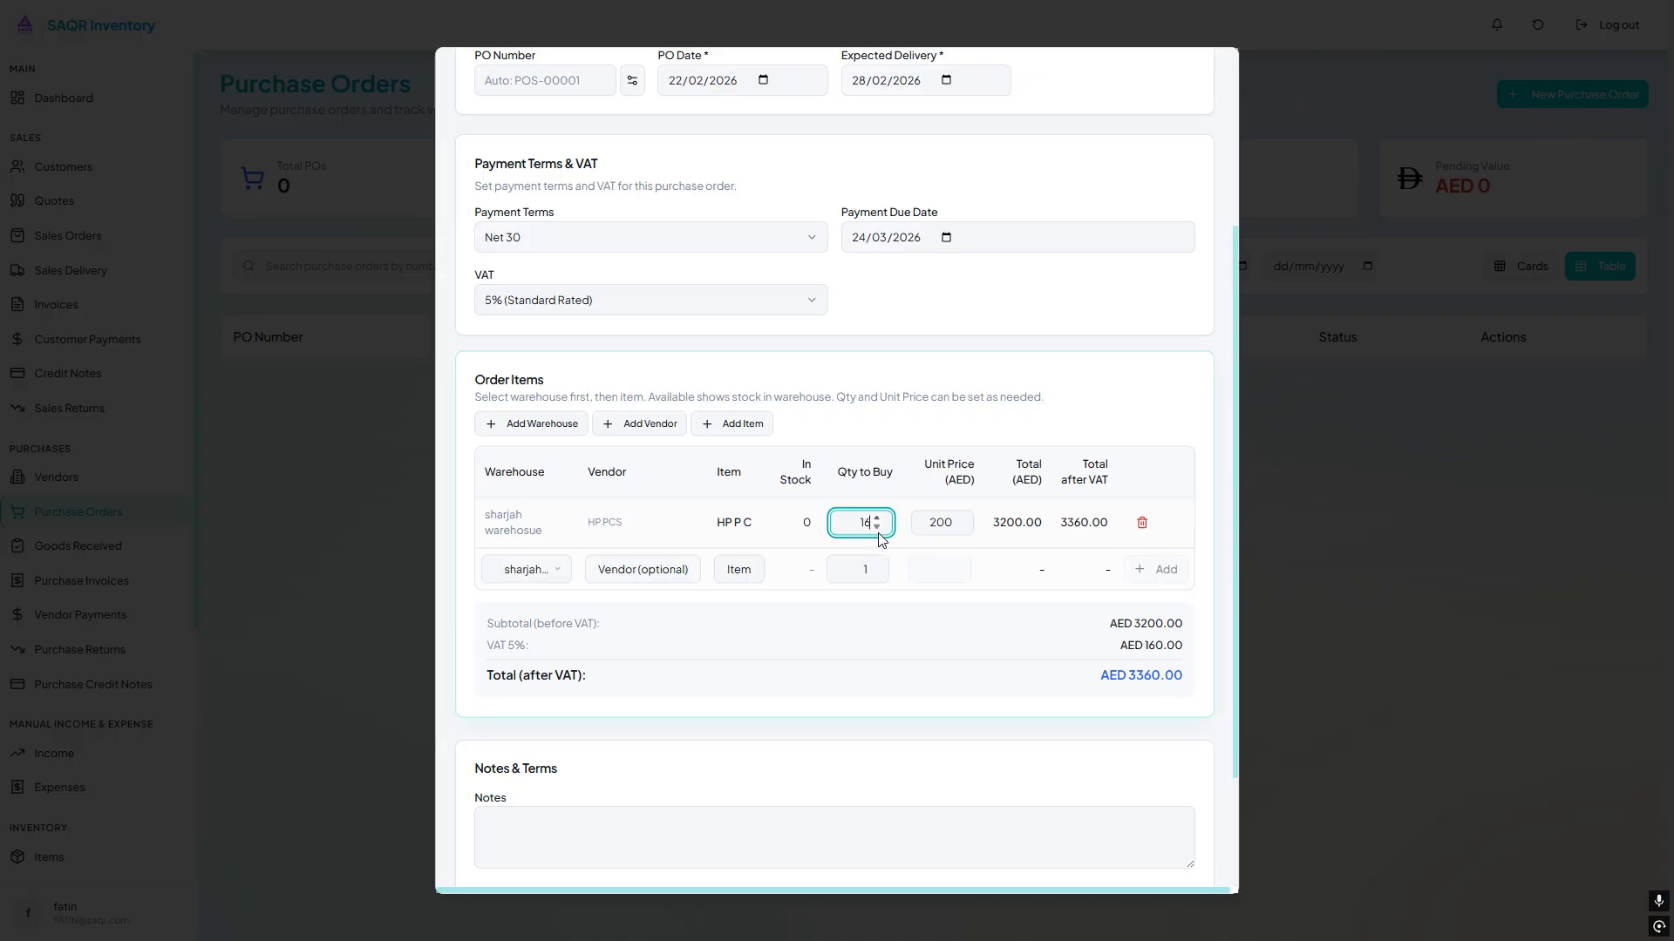
pyautogui.click(883, 547)
pyautogui.click(876, 527)
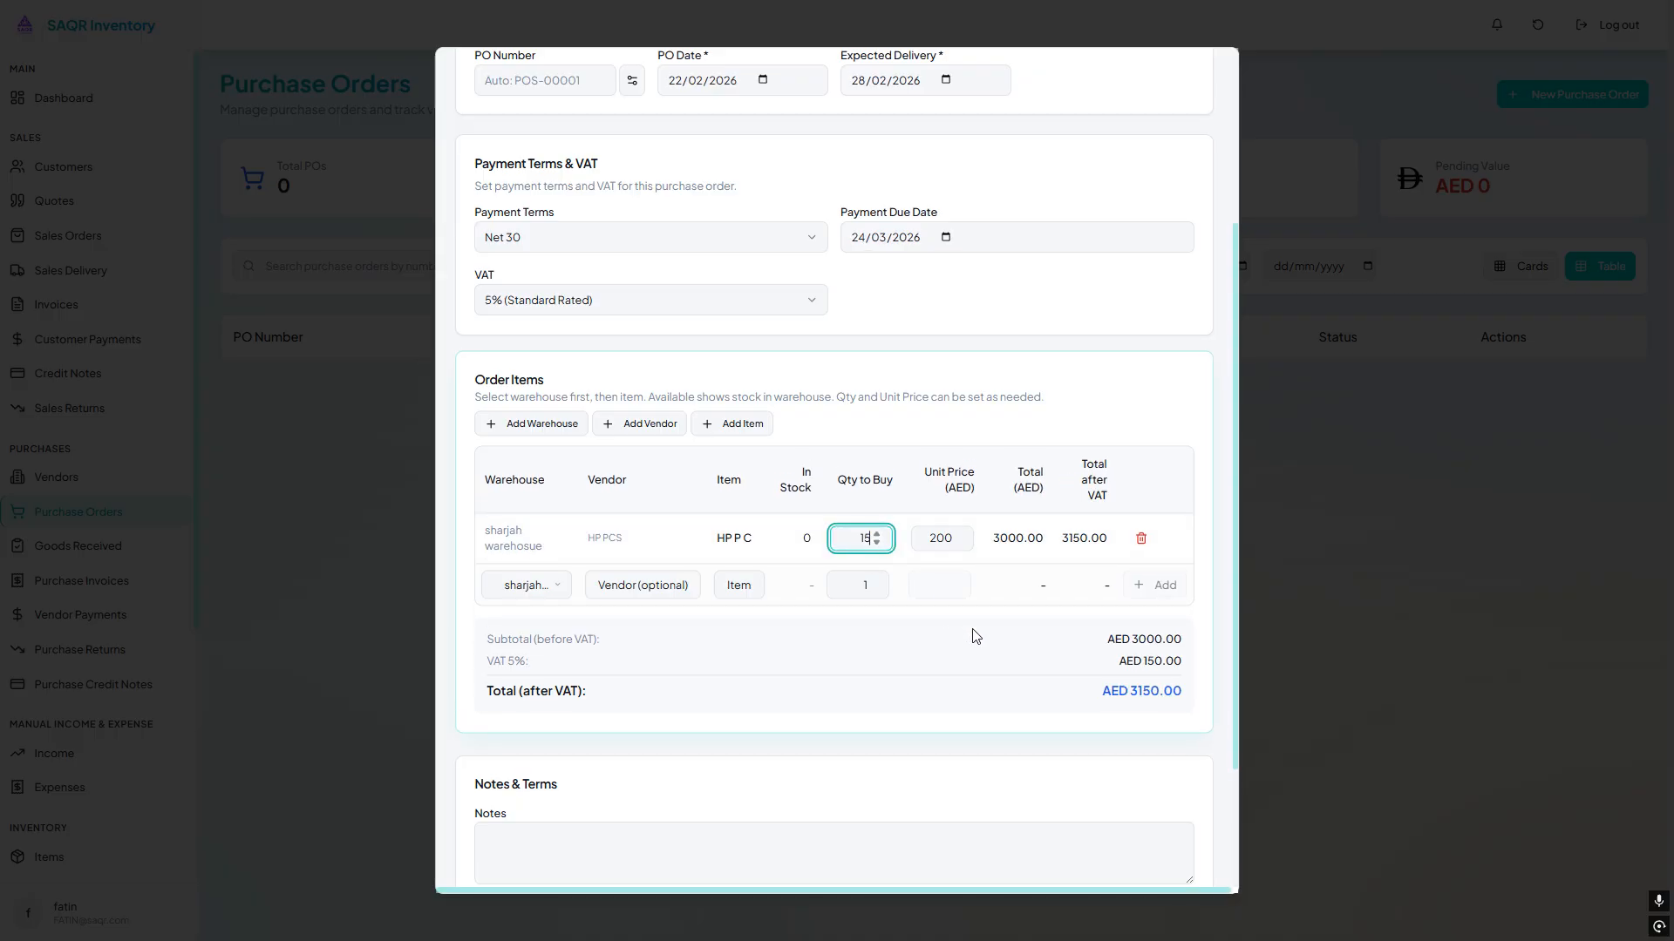
# Review the completed purchase order form and create the purchase order
pyautogui.scroll(-2, 680, 706)
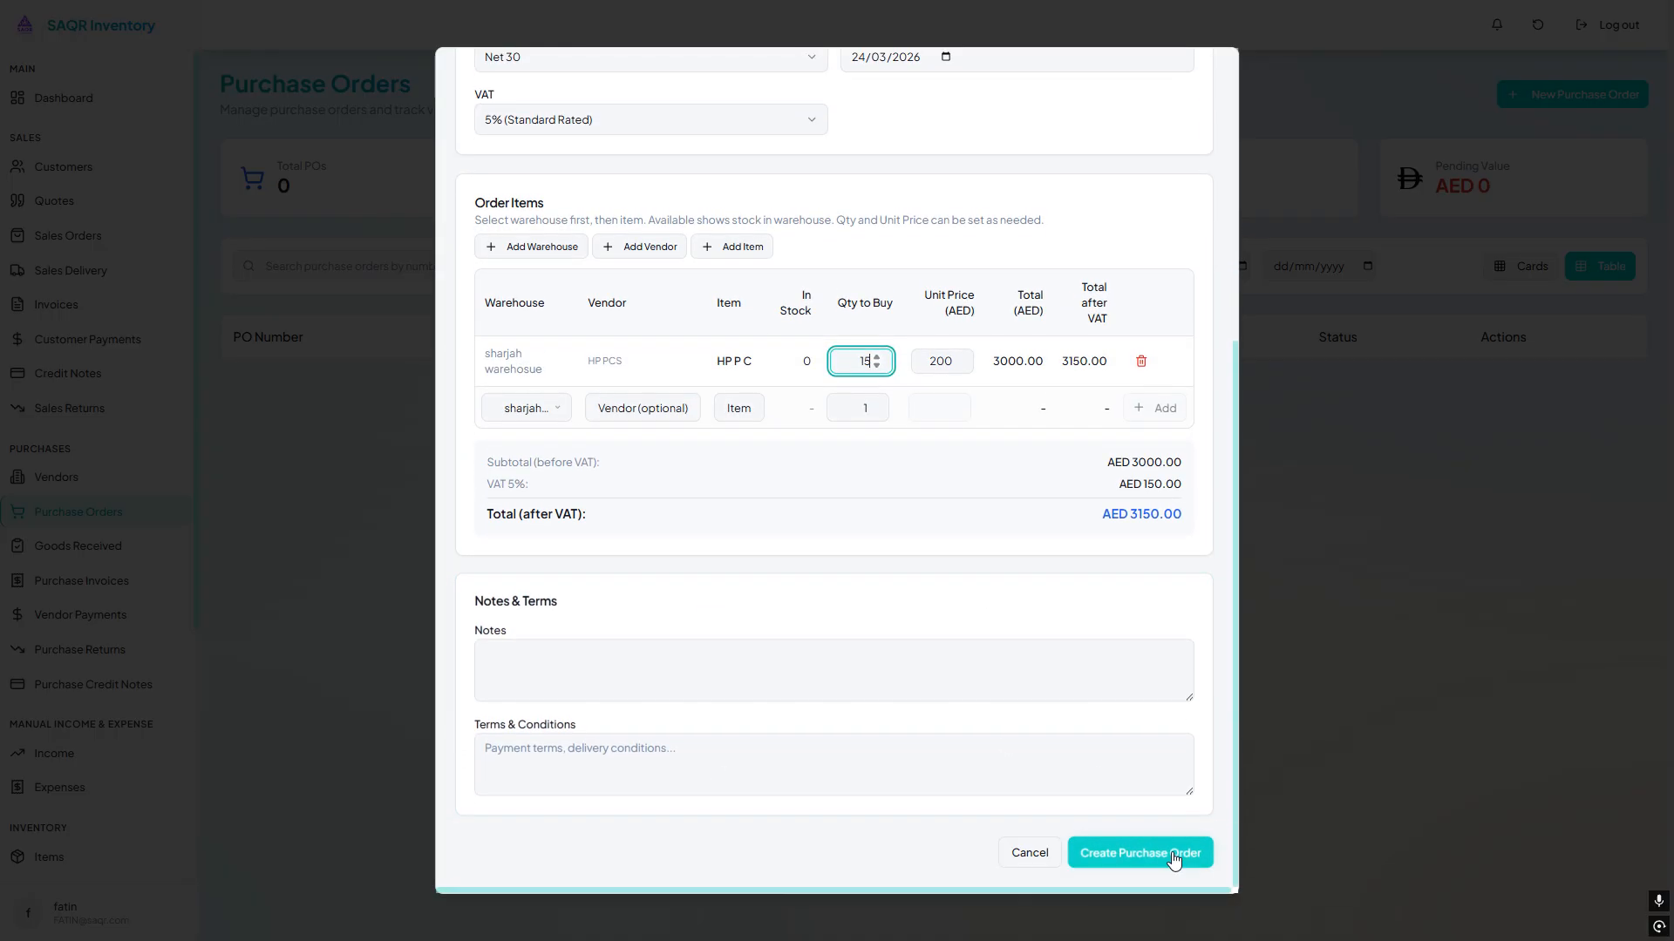
pyautogui.scroll(5, 1177, 680)
pyautogui.scroll(-5, 1160, 741)
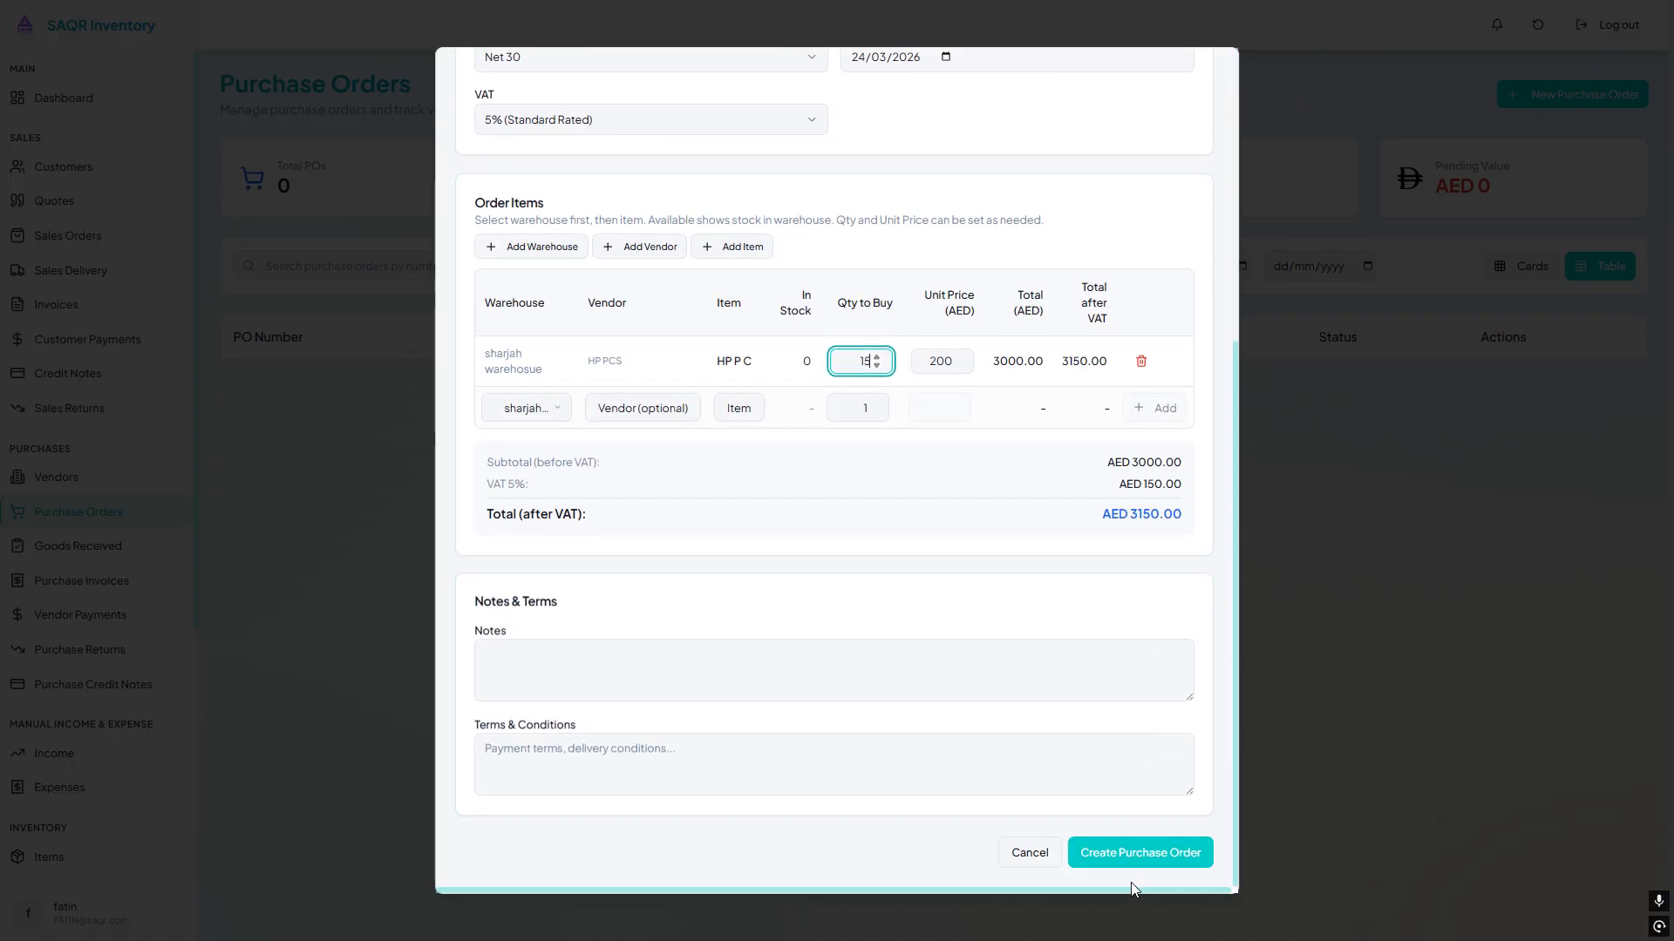
pyautogui.click(1119, 855)
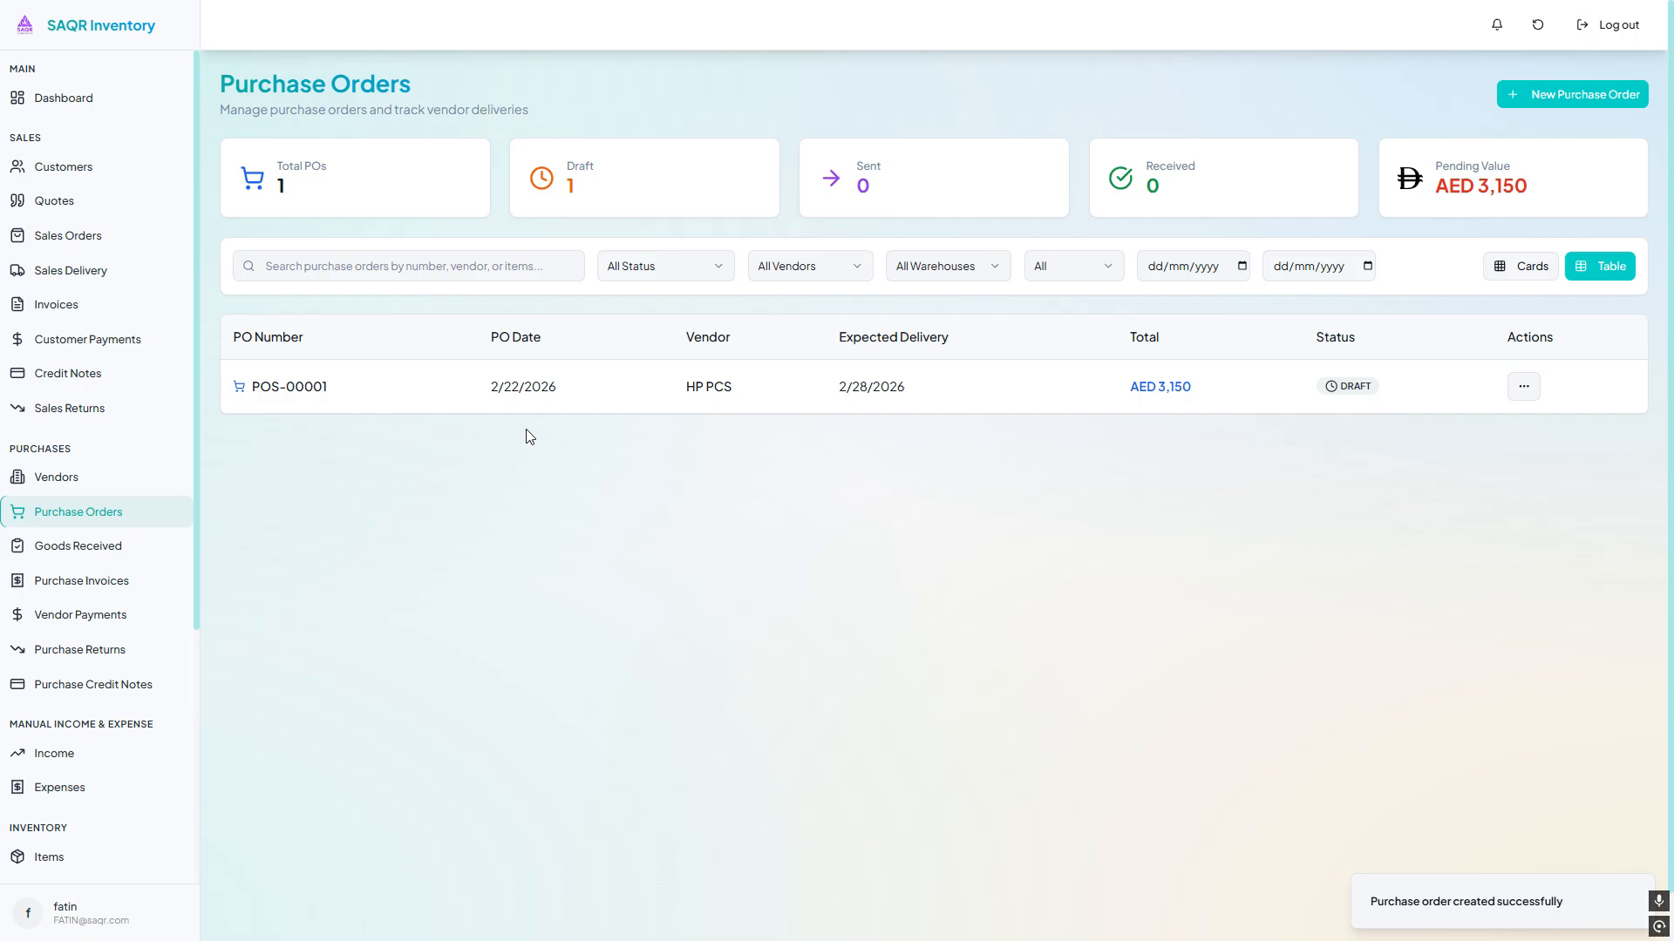
# Open the new purchase order for editing, review its dates, terms and order items, and close it without saving
pyautogui.click(1524, 386)
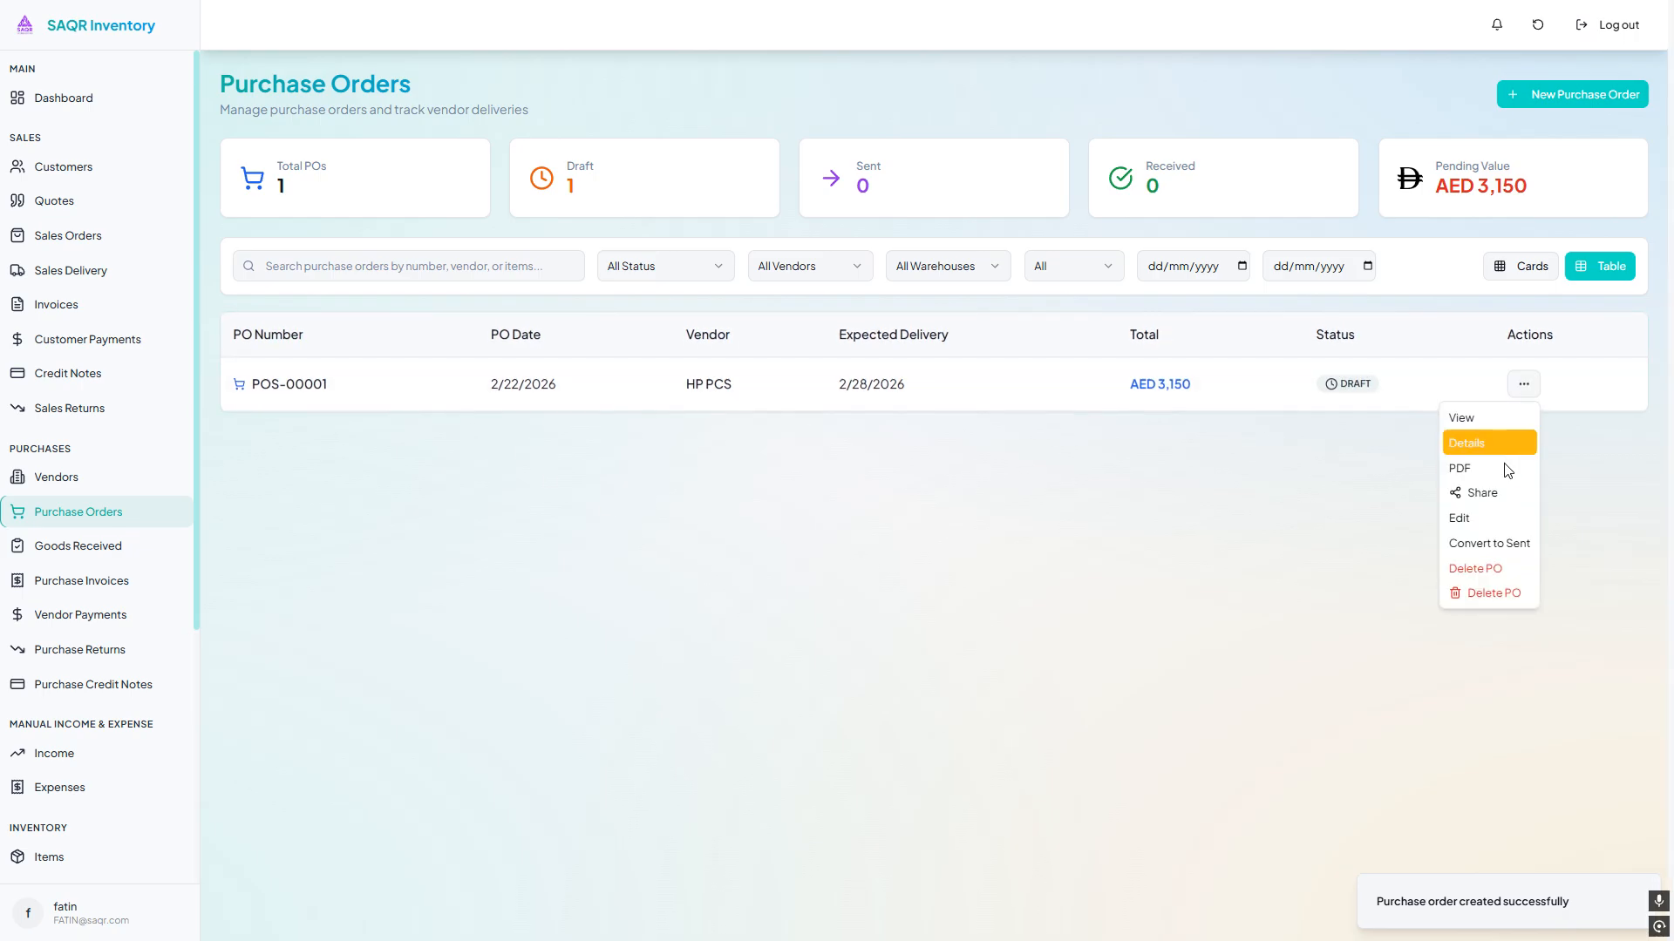
pyautogui.click(1482, 518)
pyautogui.scroll(-5, 808, 426)
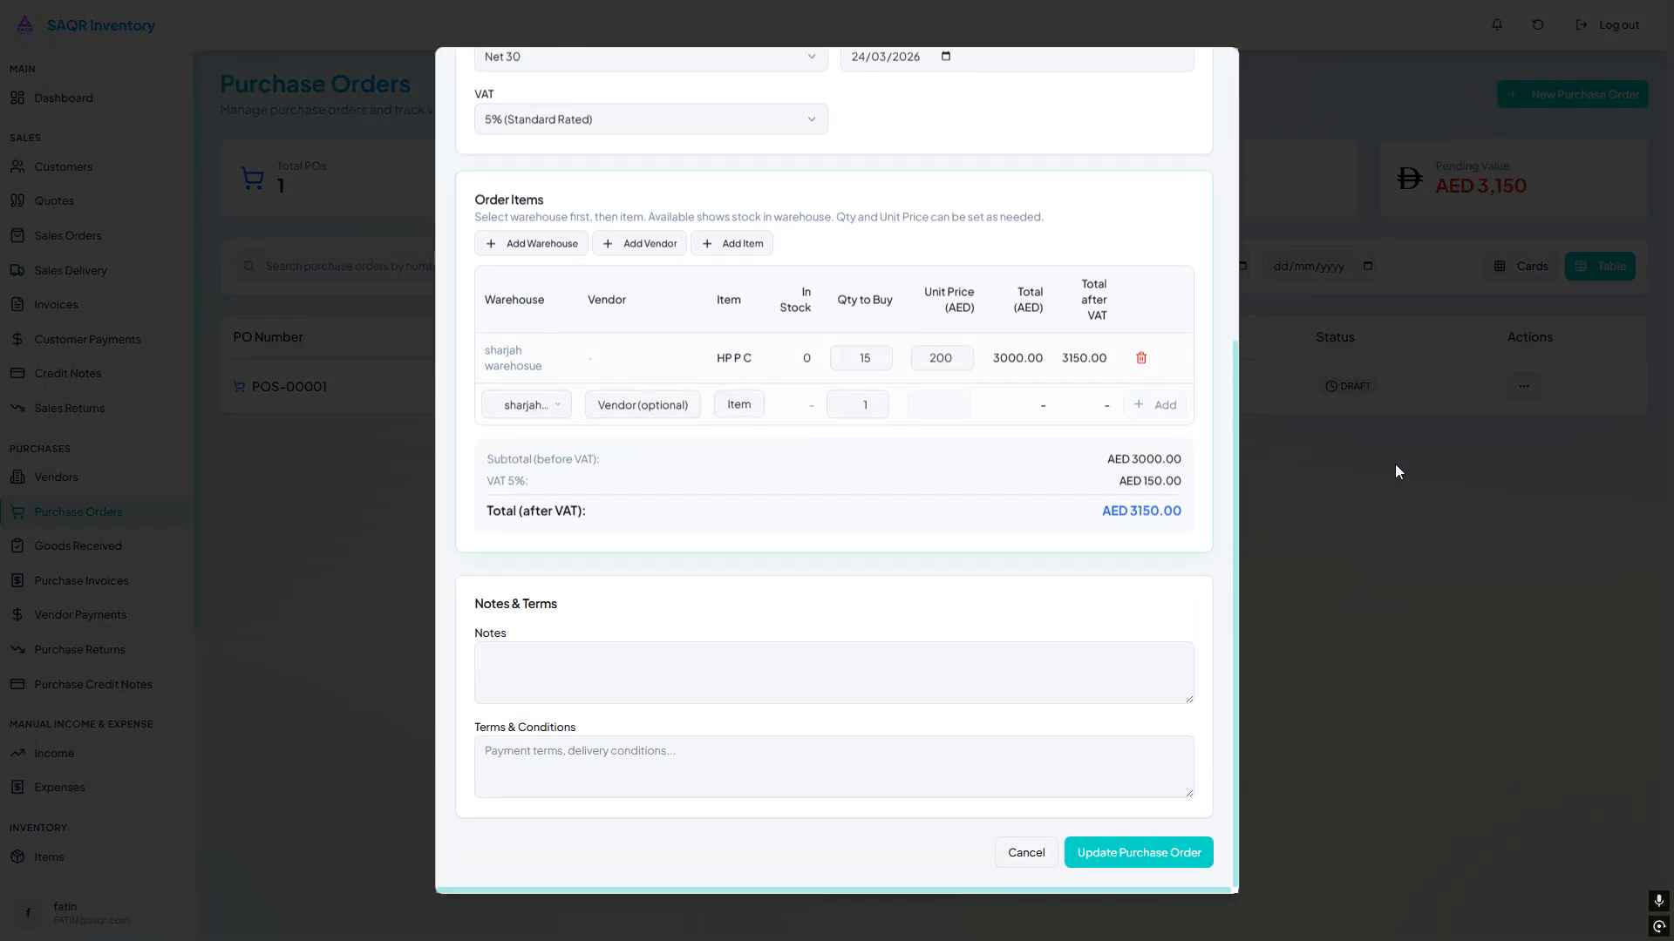
pyautogui.scroll(5, 1143, 329)
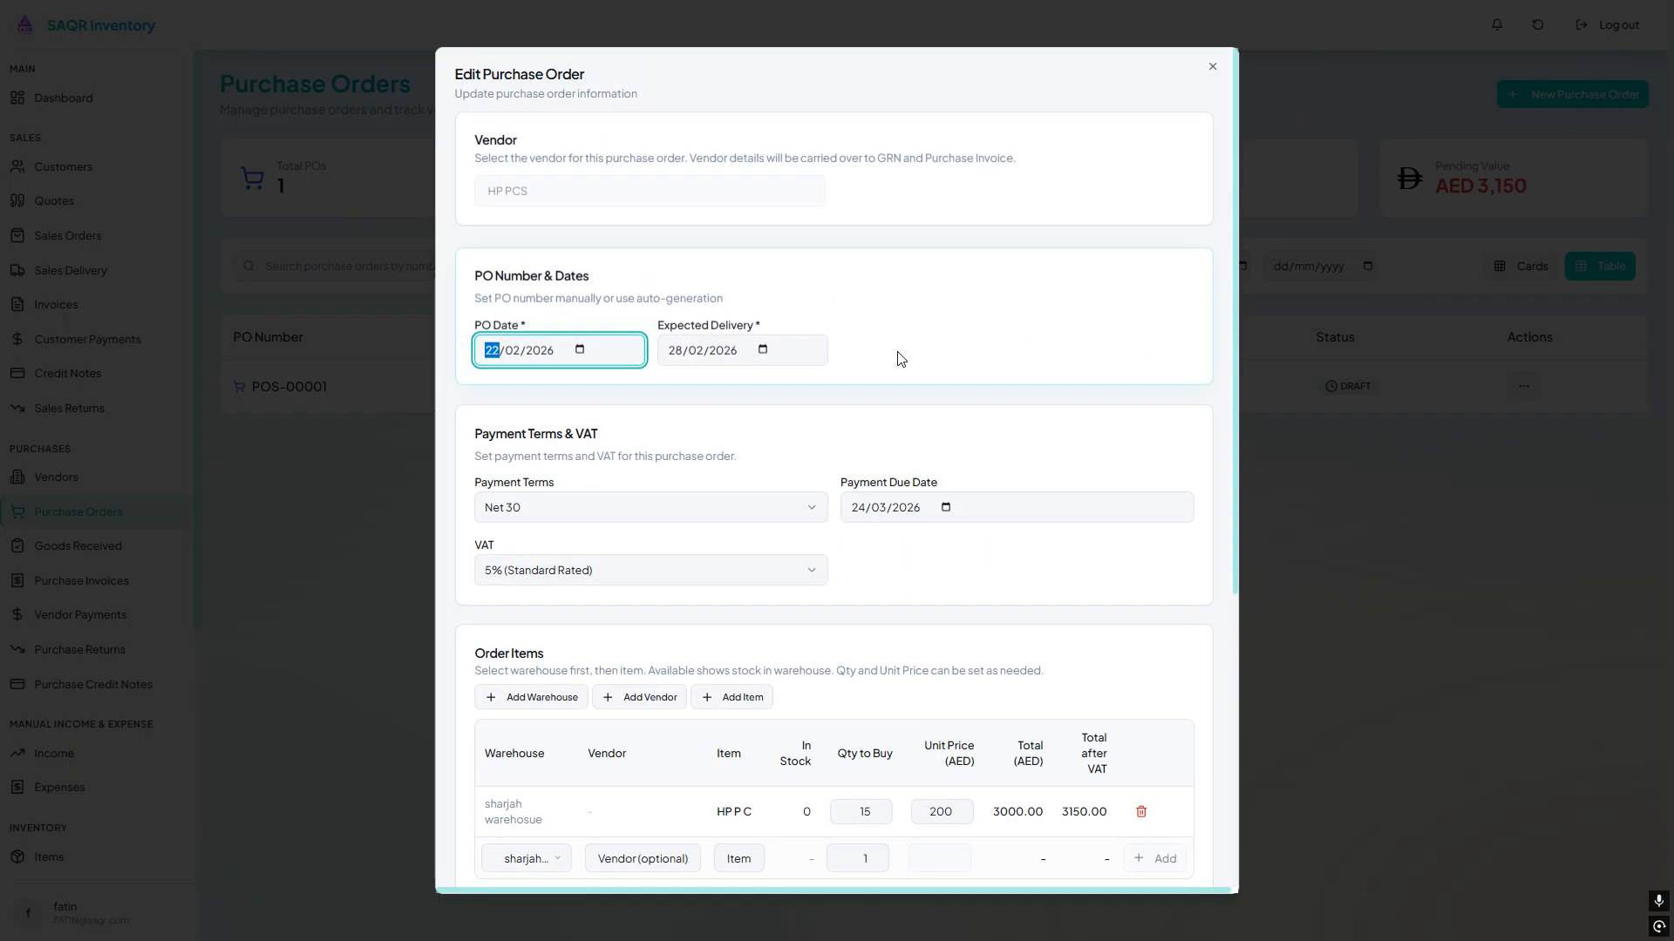
pyautogui.scroll(-5, 901, 358)
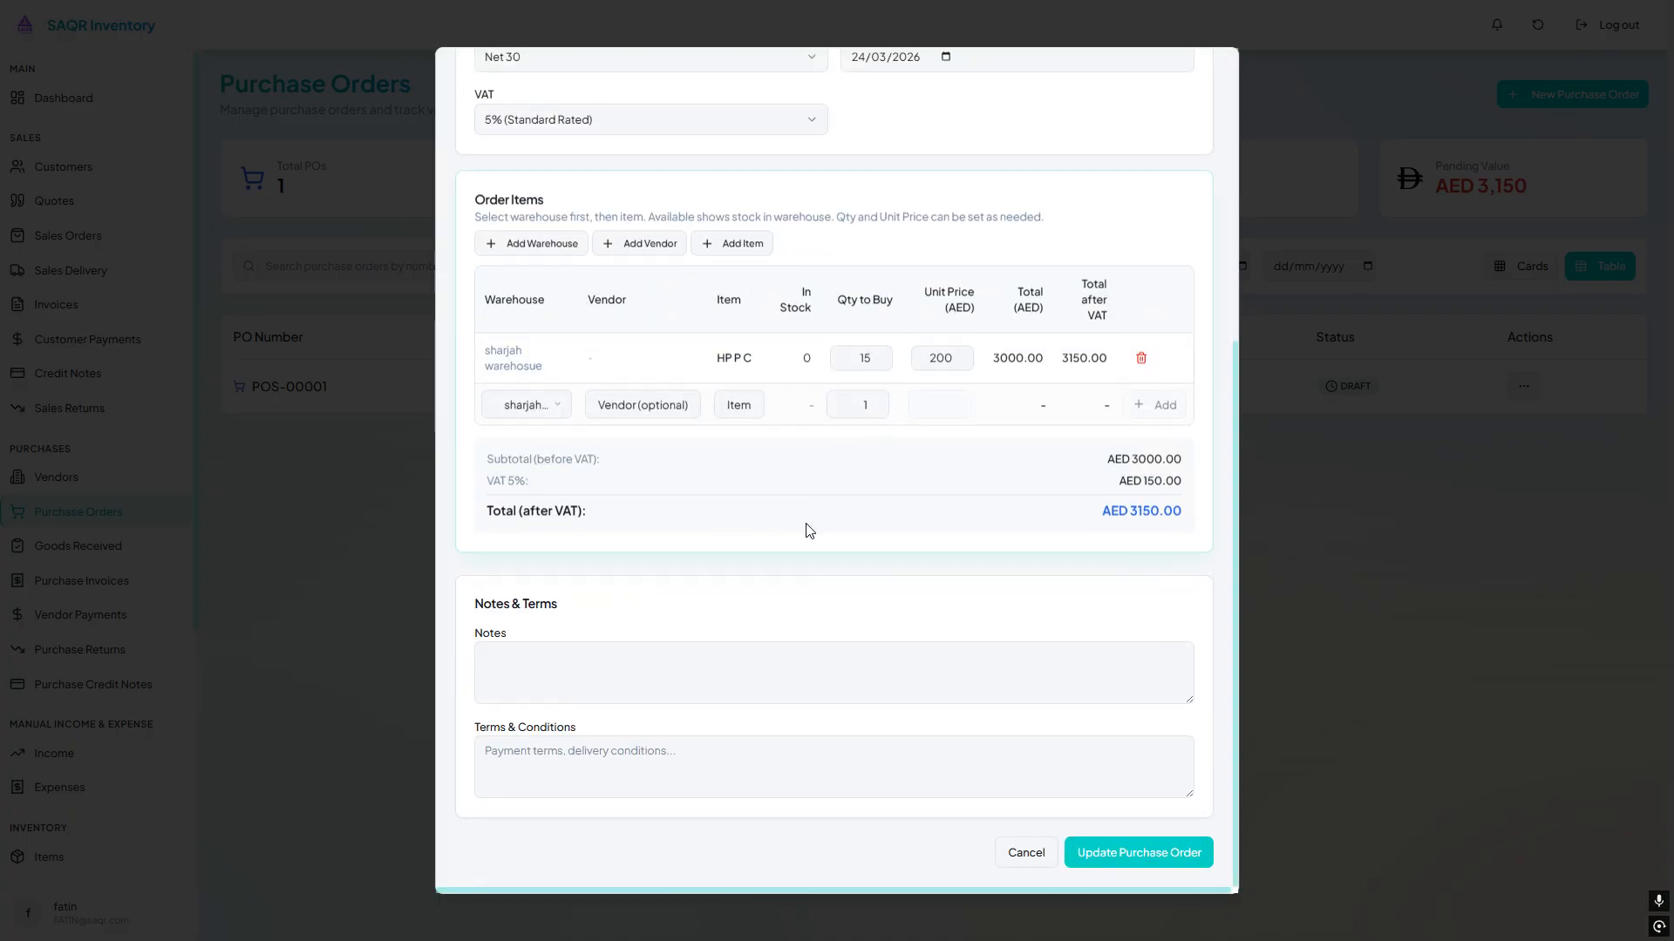
pyautogui.click(527, 406)
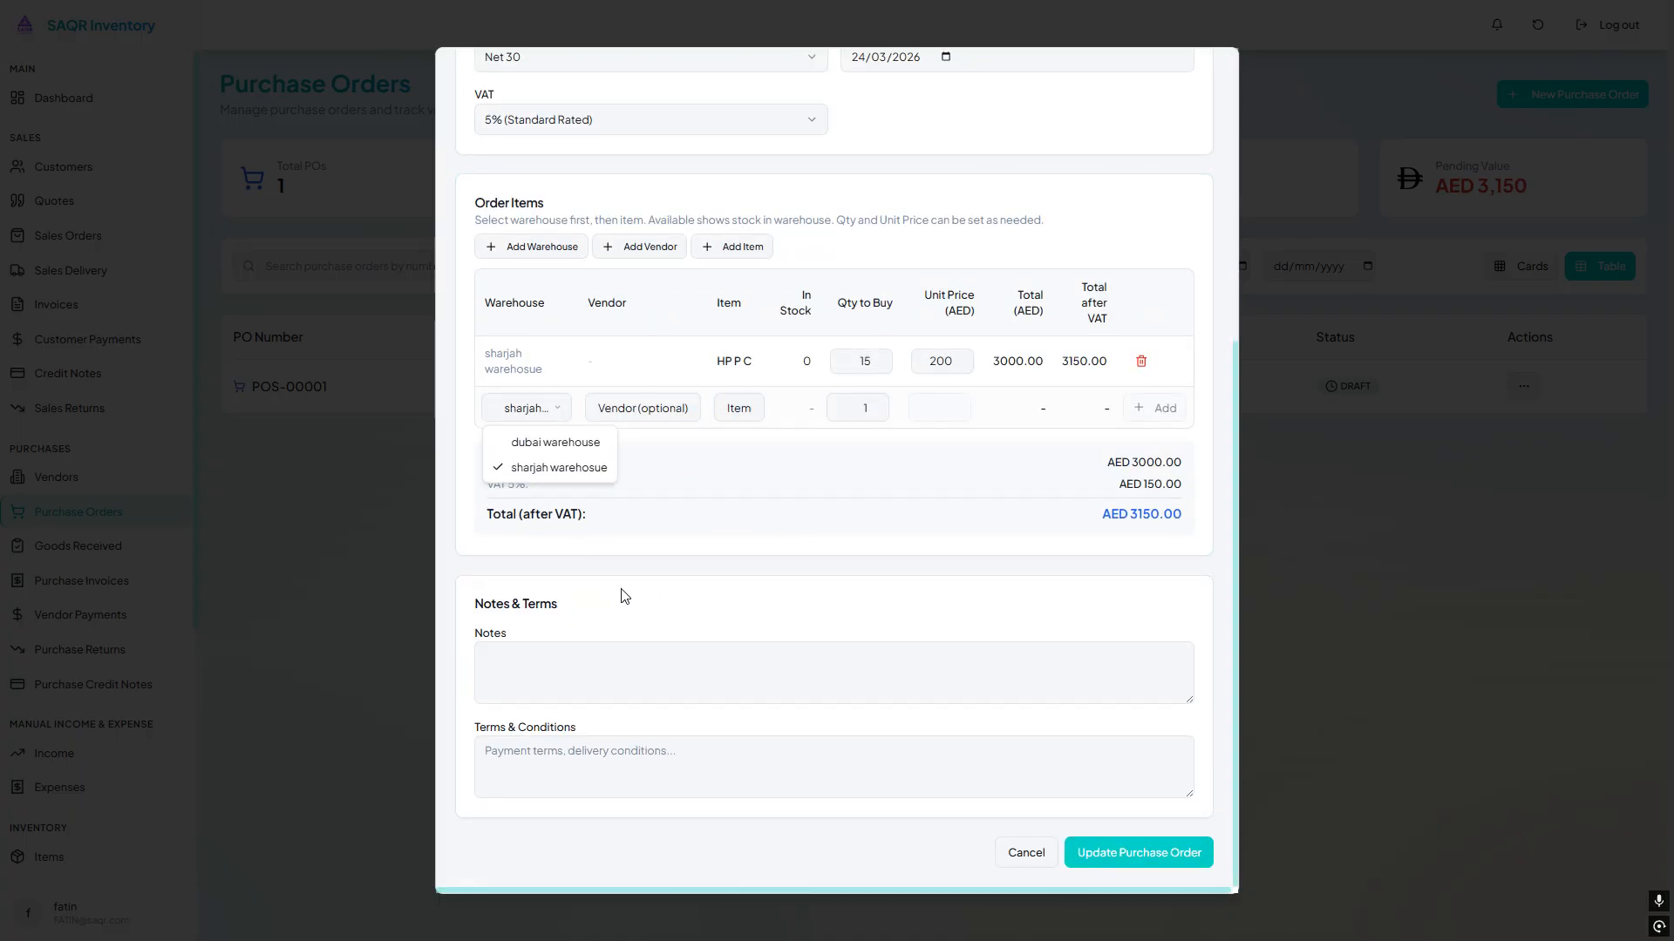
pyautogui.press('Escape')
pyautogui.scroll(5, 1168, 174)
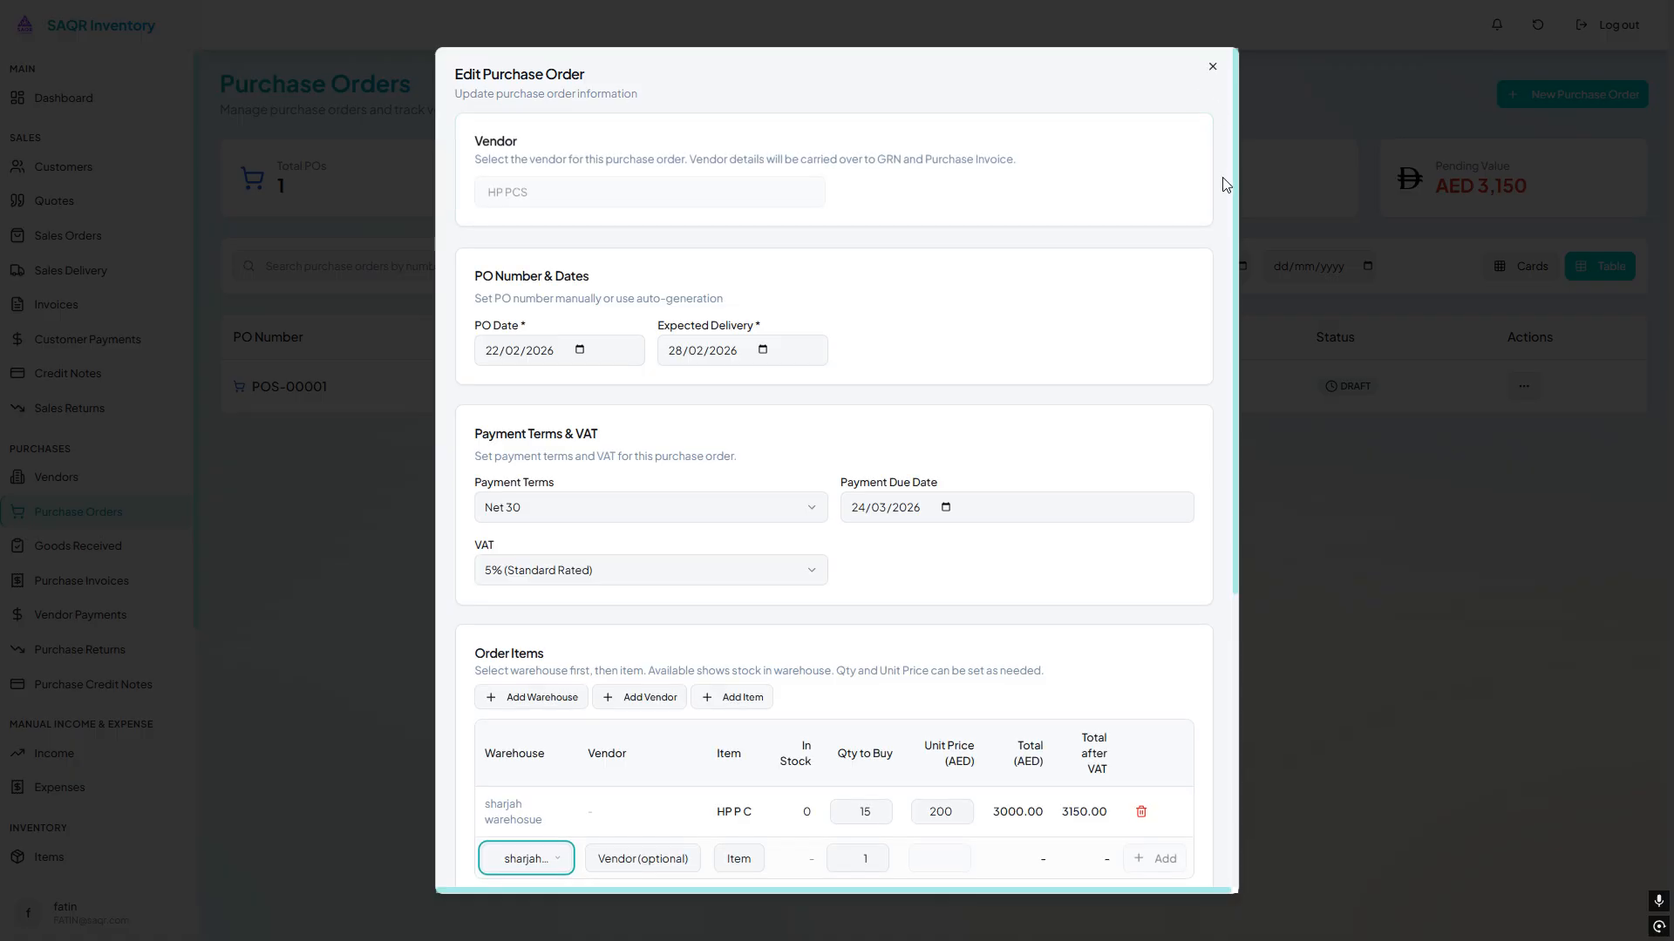
pyautogui.click(1212, 66)
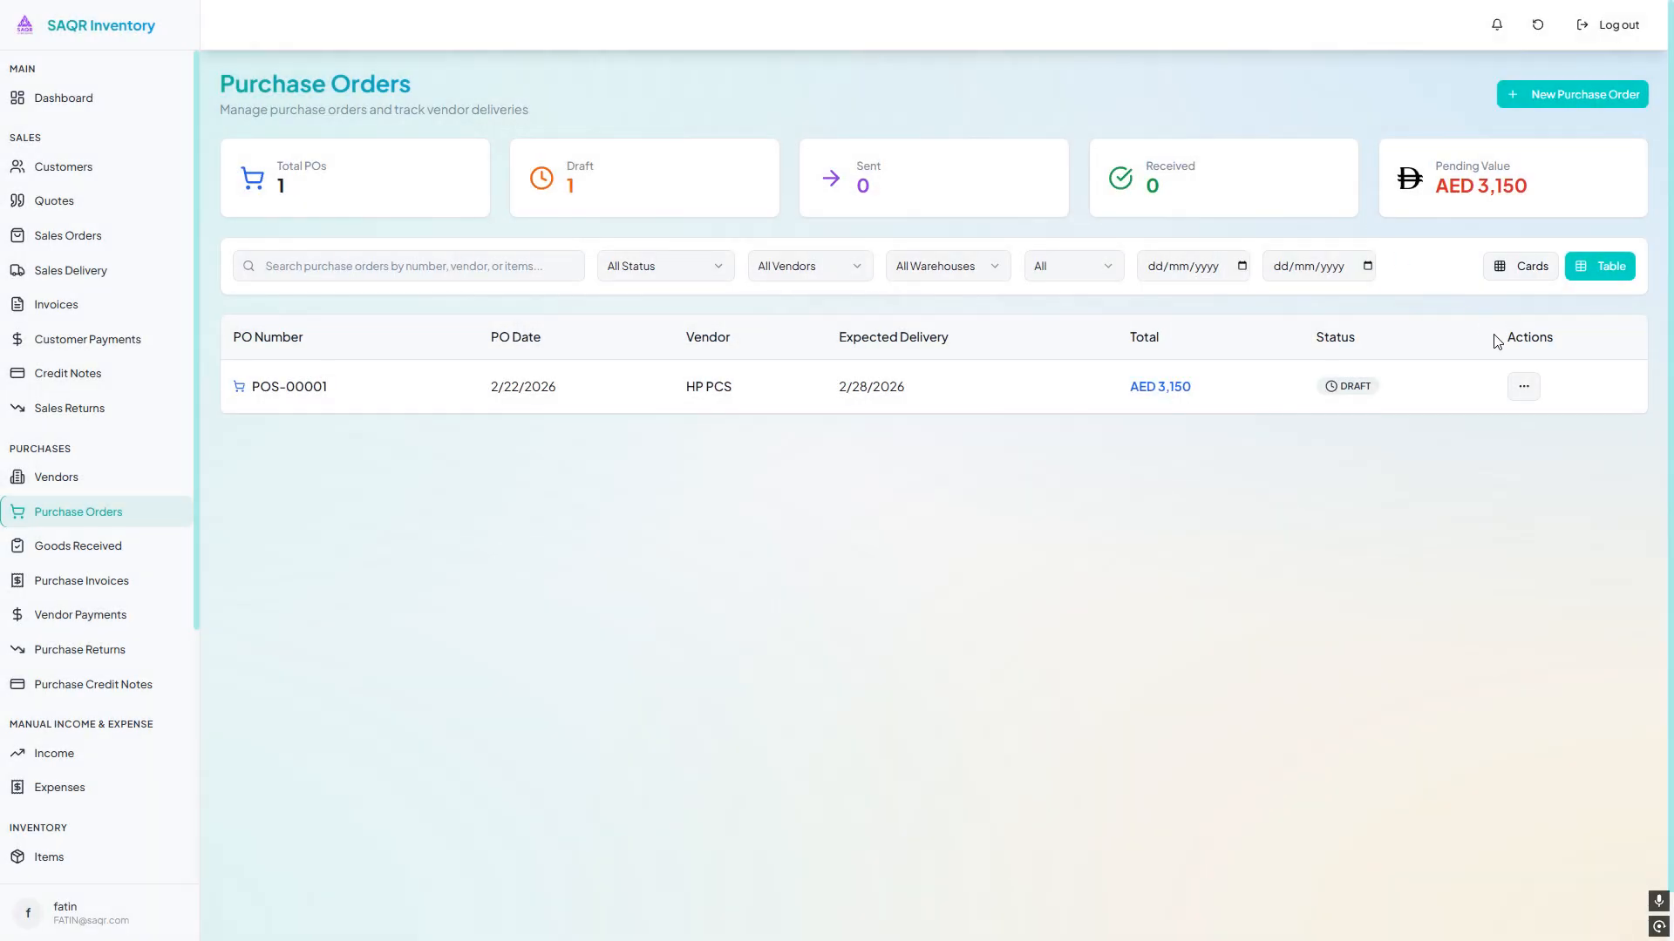
# Preview the HP PCS purchase order as a document, examine its supplier, dates, warehouse and totals, and close the preview
pyautogui.click(1524, 386)
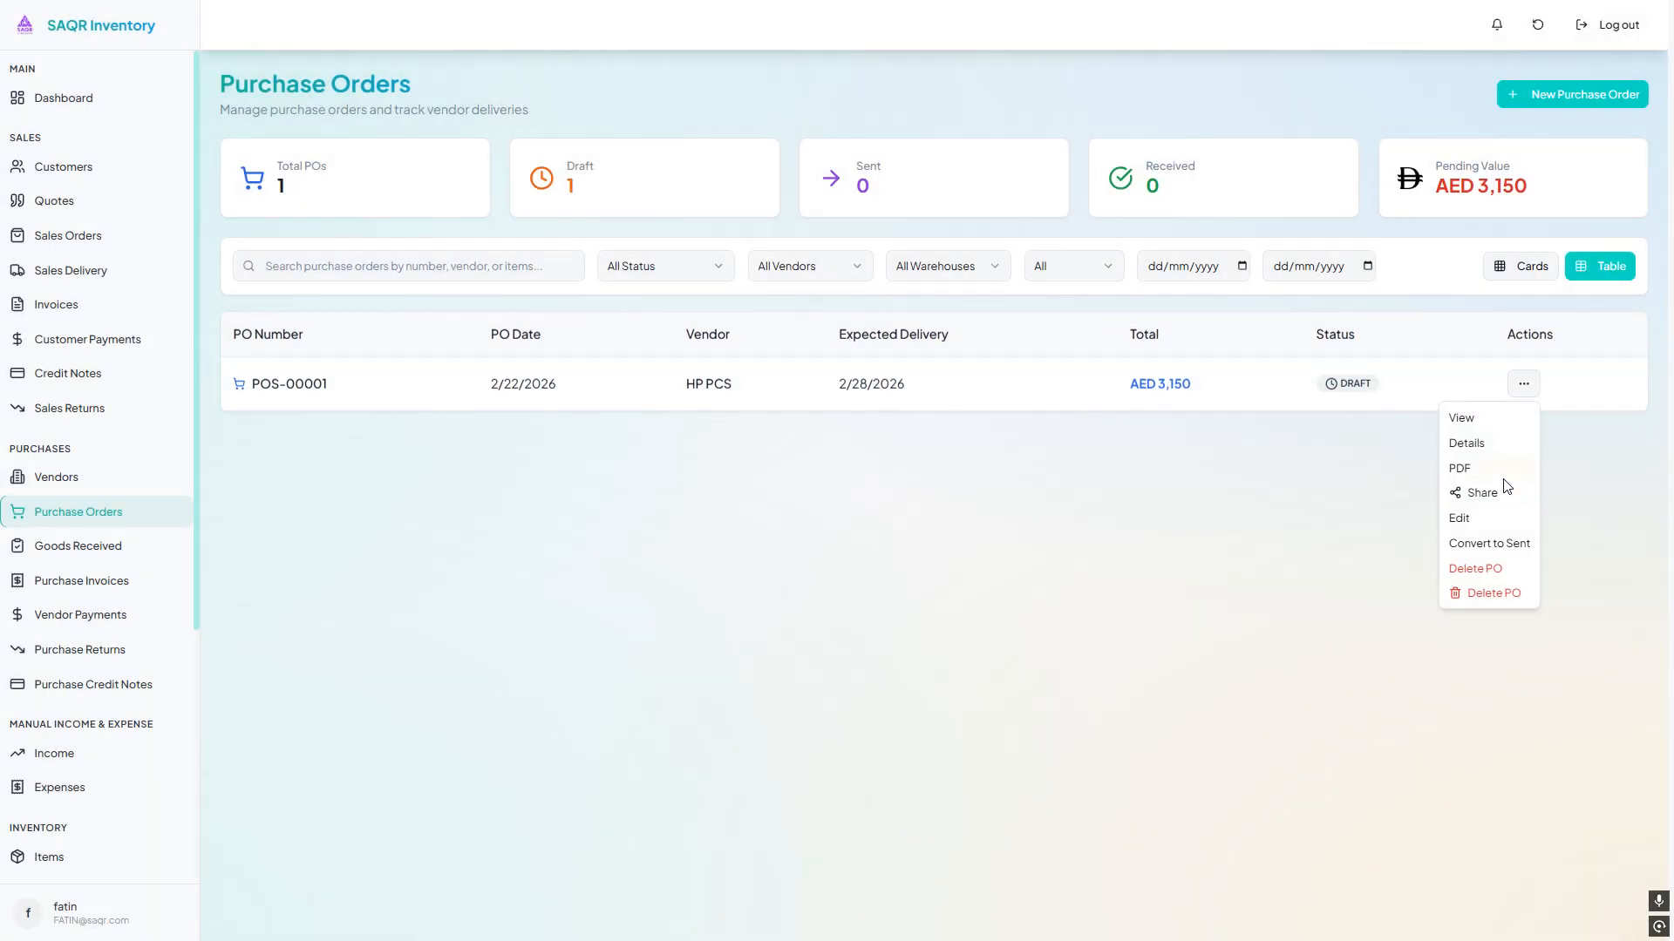
pyautogui.click(1487, 430)
pyautogui.scroll(-3, 852, 419)
pyautogui.scroll(1, 841, 435)
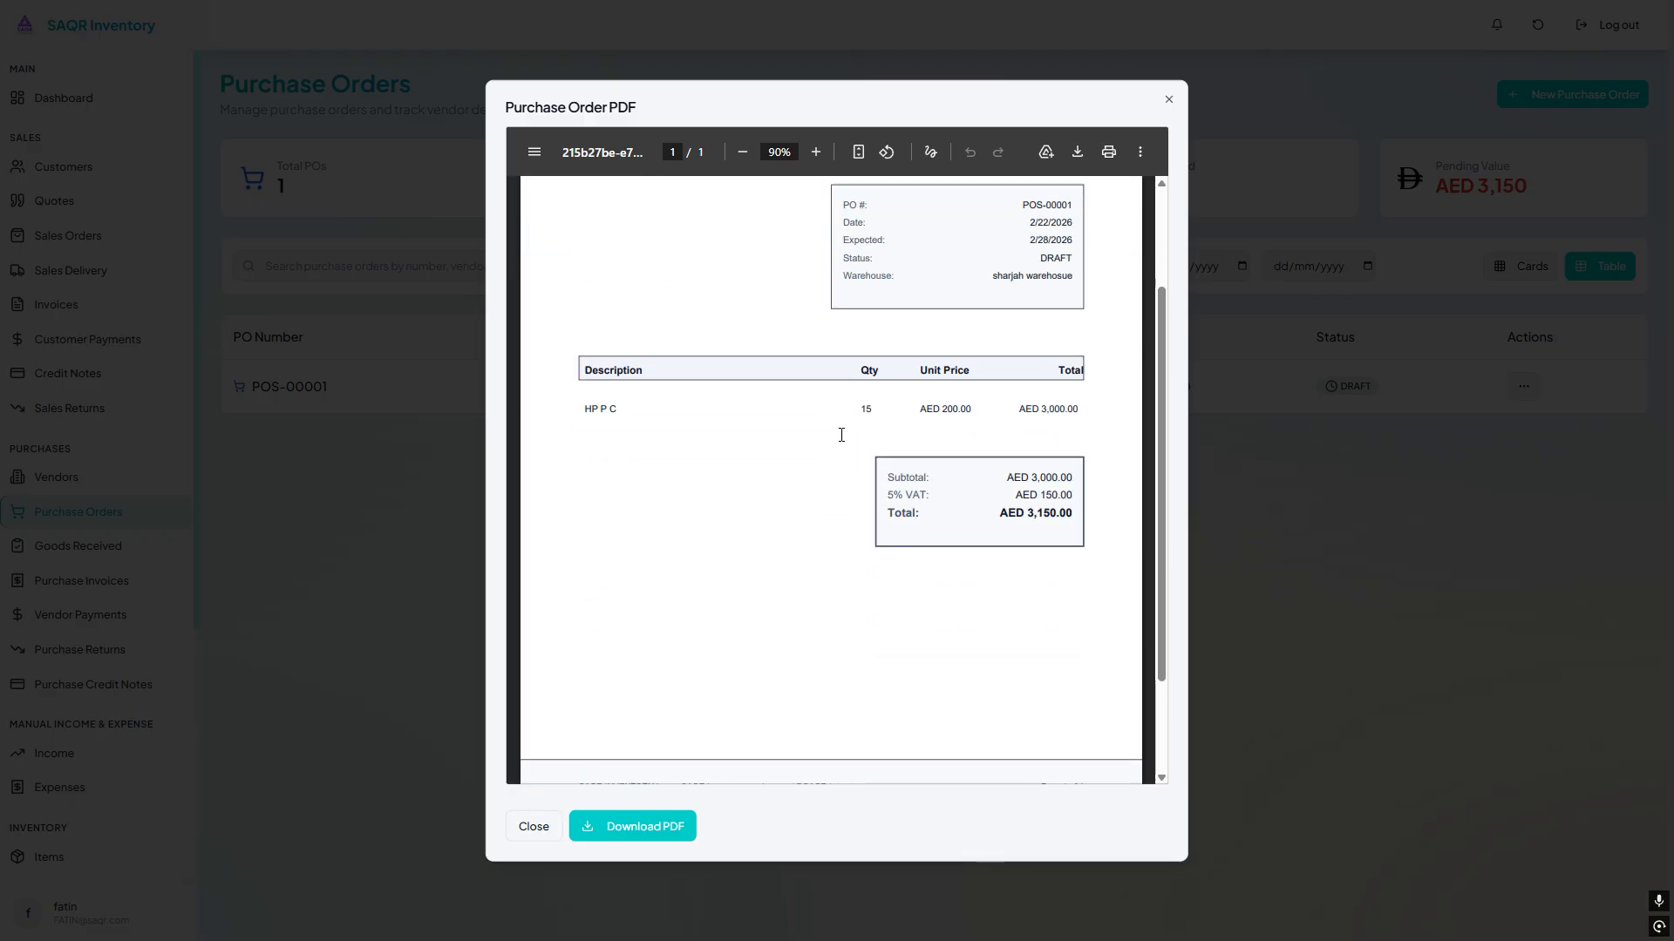
pyautogui.scroll(3, 842, 435)
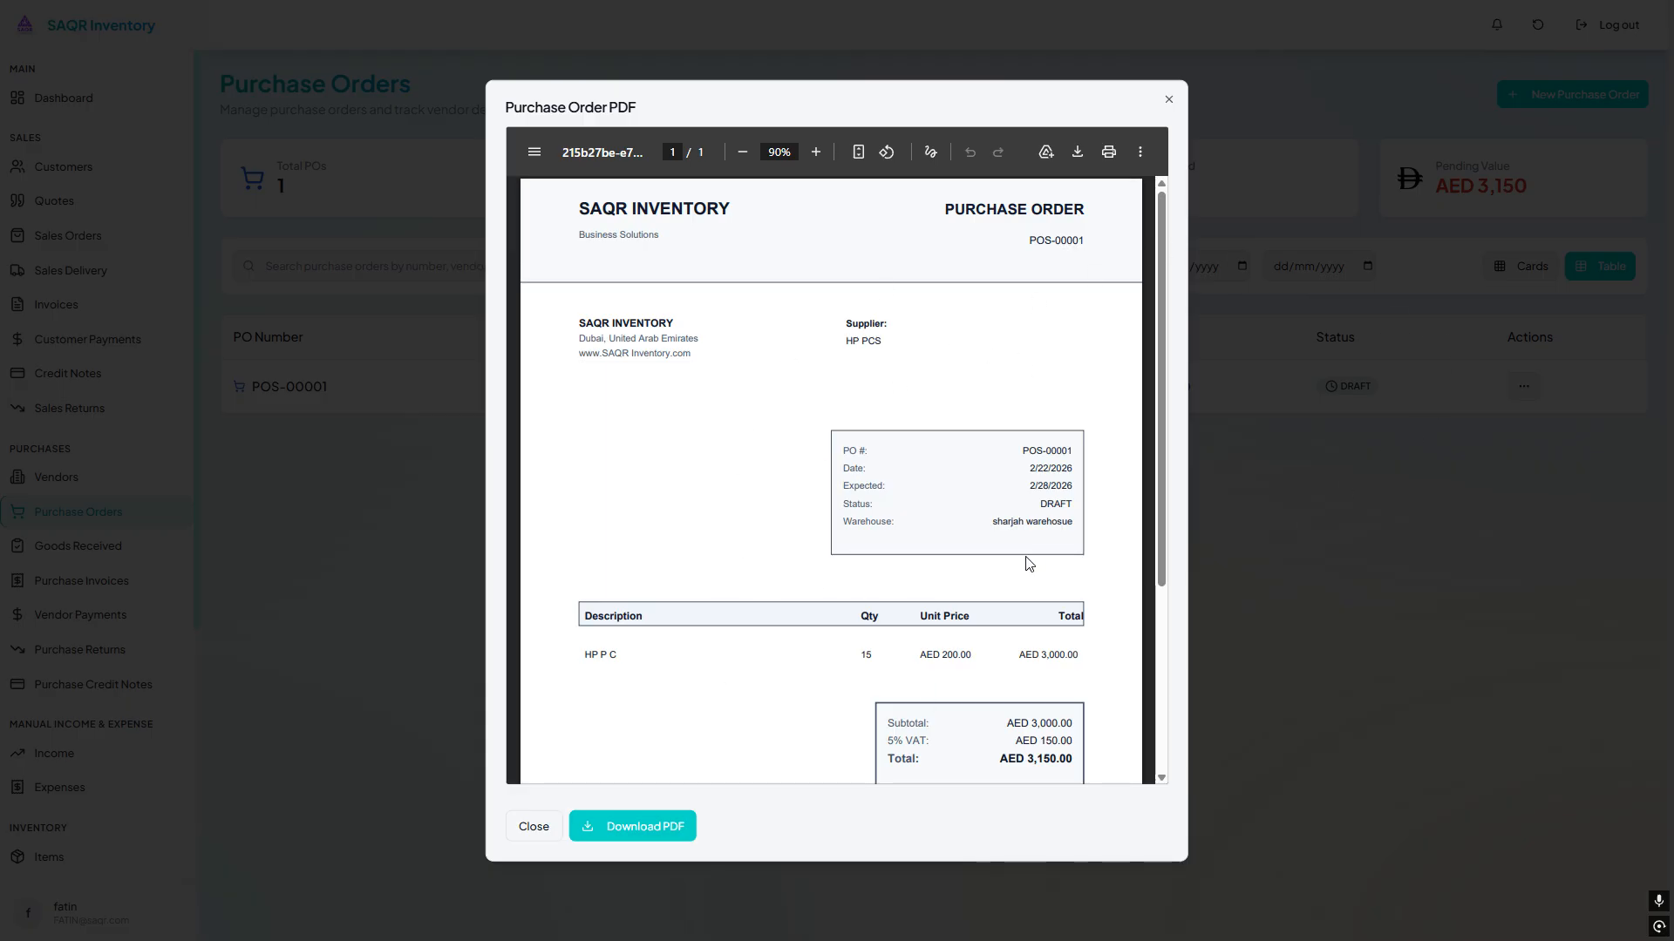
pyautogui.click(1305, 444)
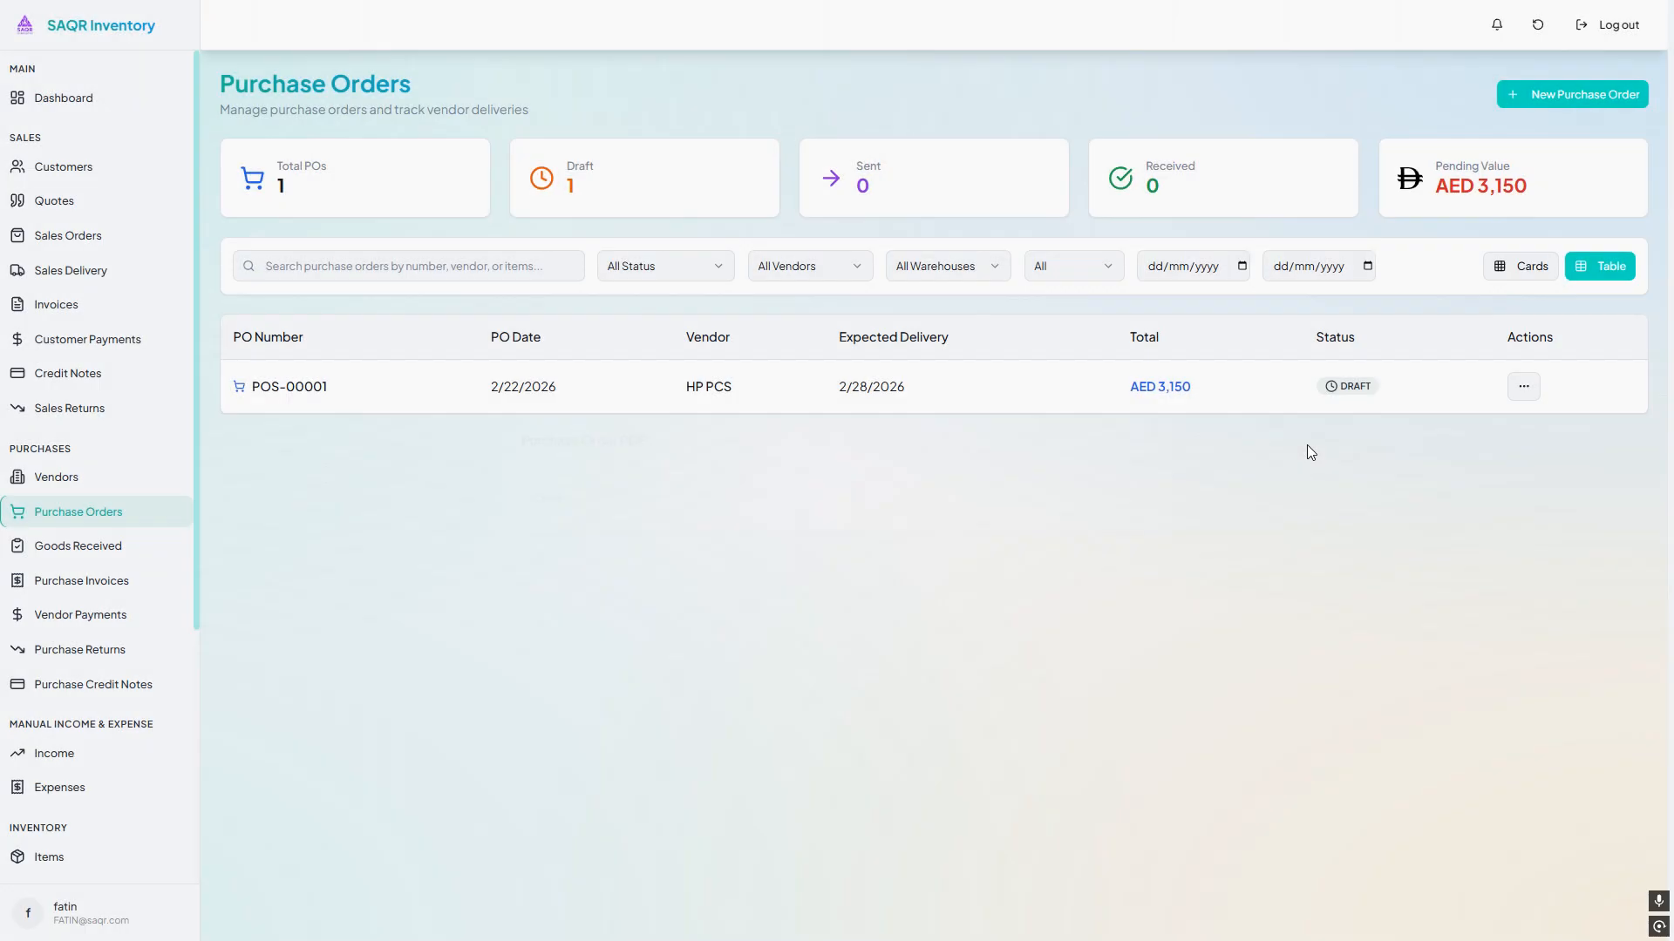
# Reopen the purchase order preview to check the HP P C quantity and unit price, and close it
pyautogui.click(1522, 386)
pyautogui.click(1487, 430)
pyautogui.scroll(-3, 1077, 581)
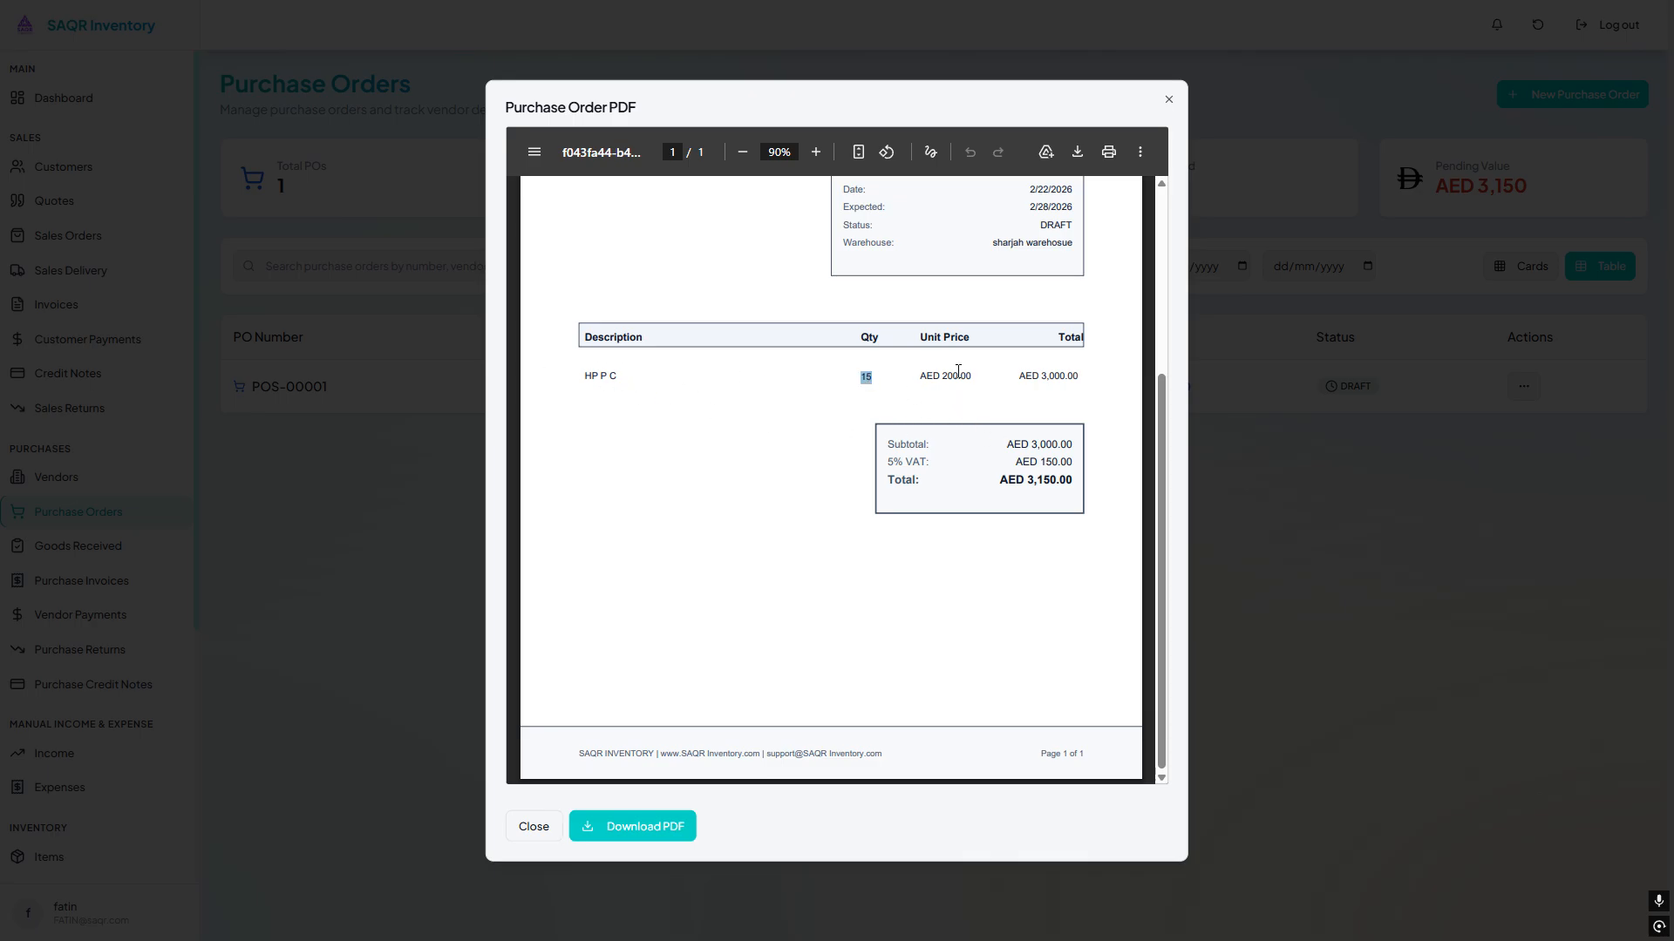
pyautogui.scroll(5, 1046, 376)
pyautogui.click(1274, 410)
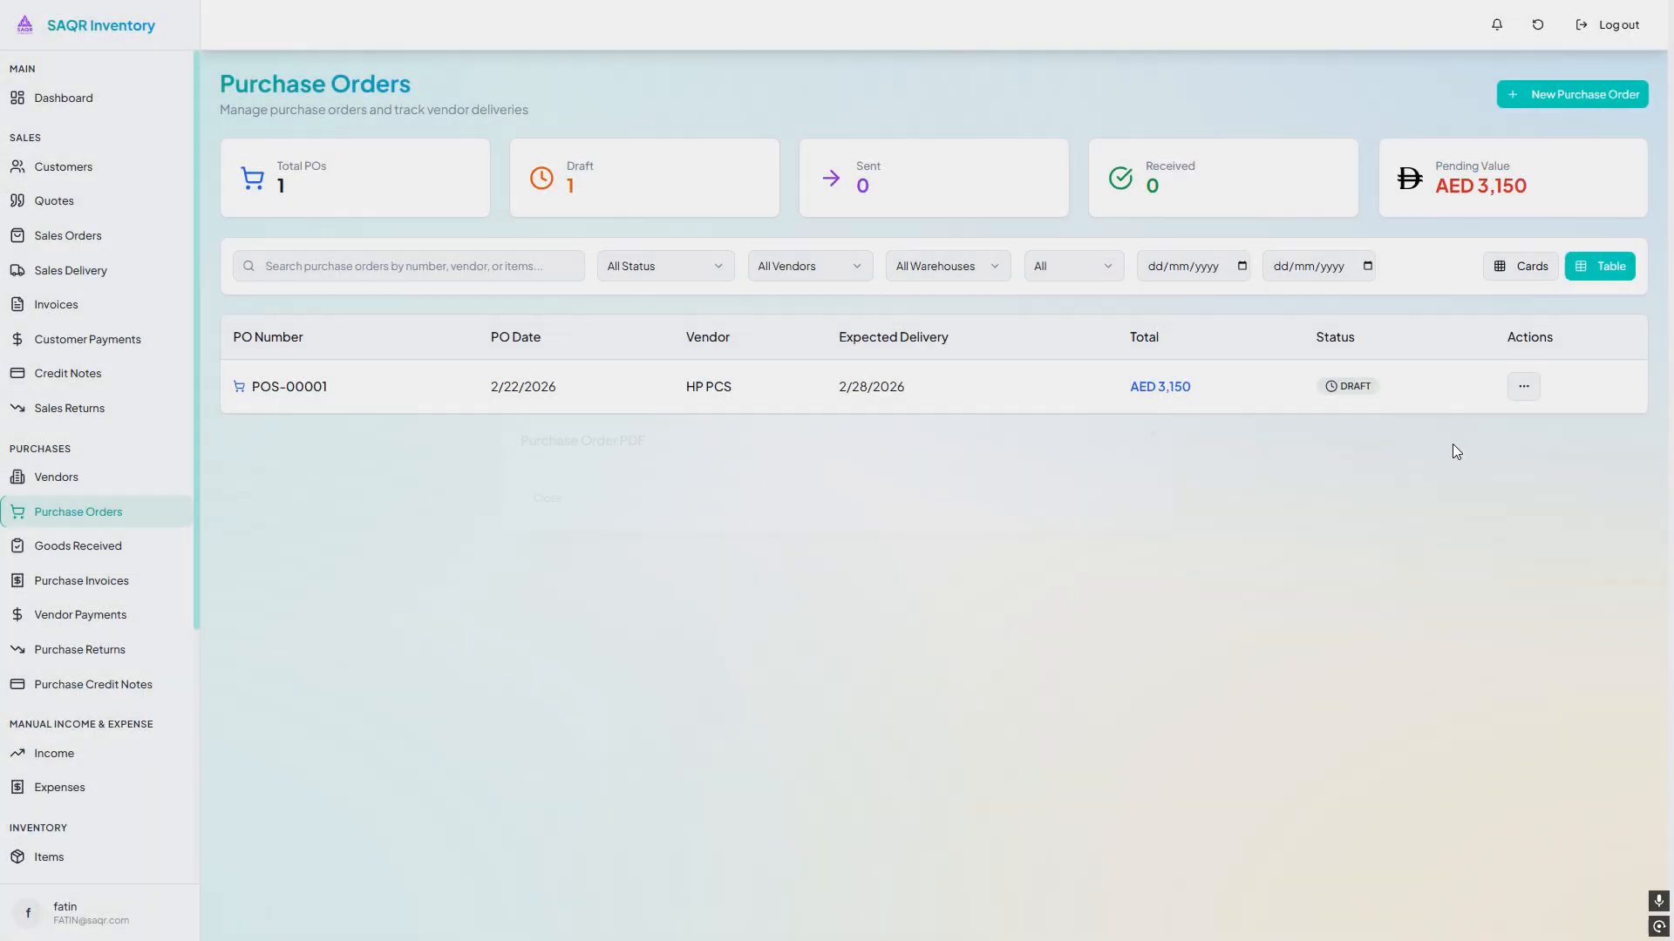
# Examine the purchase order's details, including its status, vendor information and order items, and close them
pyautogui.click(1517, 394)
pyautogui.click(1494, 457)
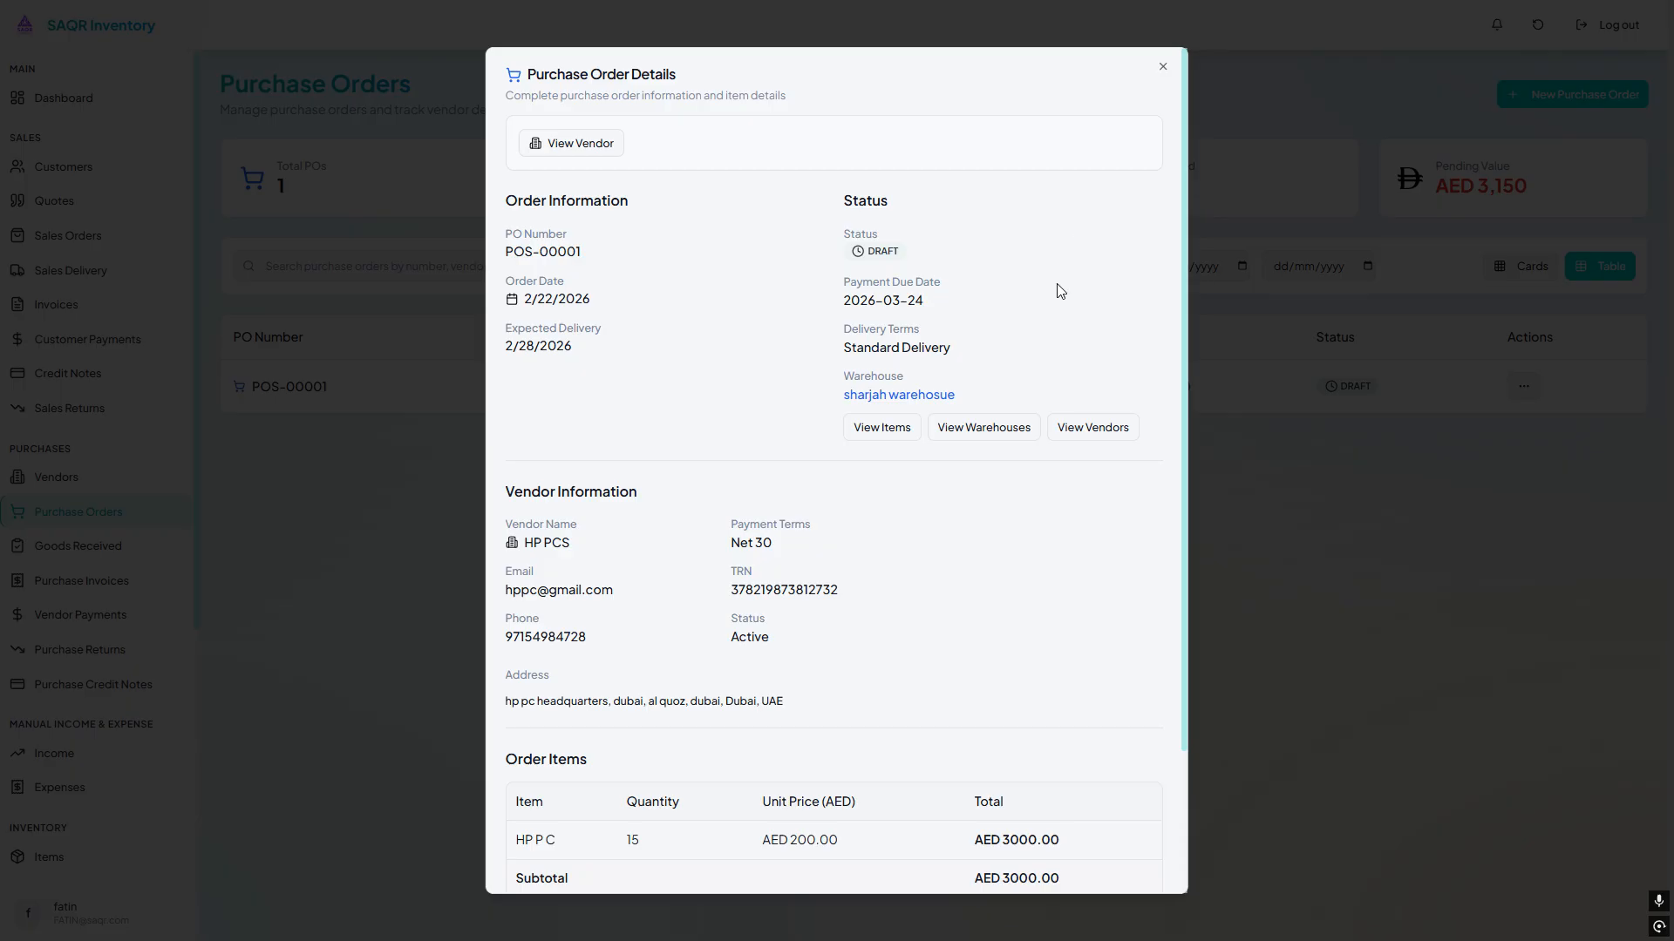
pyautogui.scroll(-2, 974, 553)
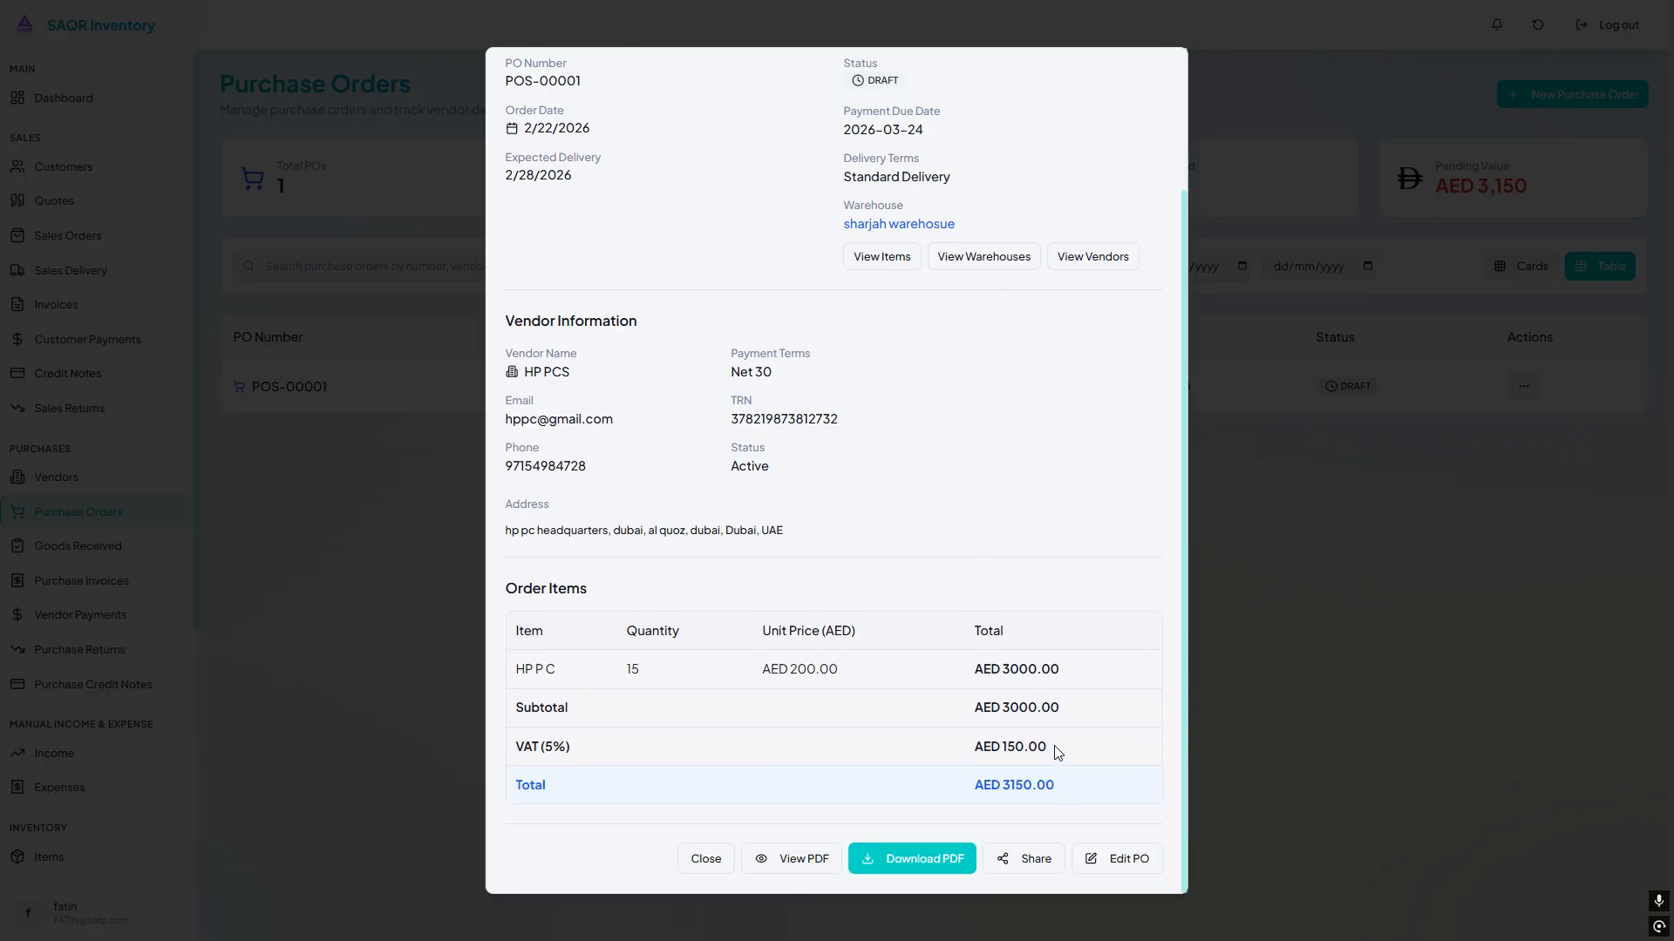
pyautogui.moveTo(517, 340); pyautogui.dragTo(799, 494)
pyautogui.scroll(2, 1035, 384)
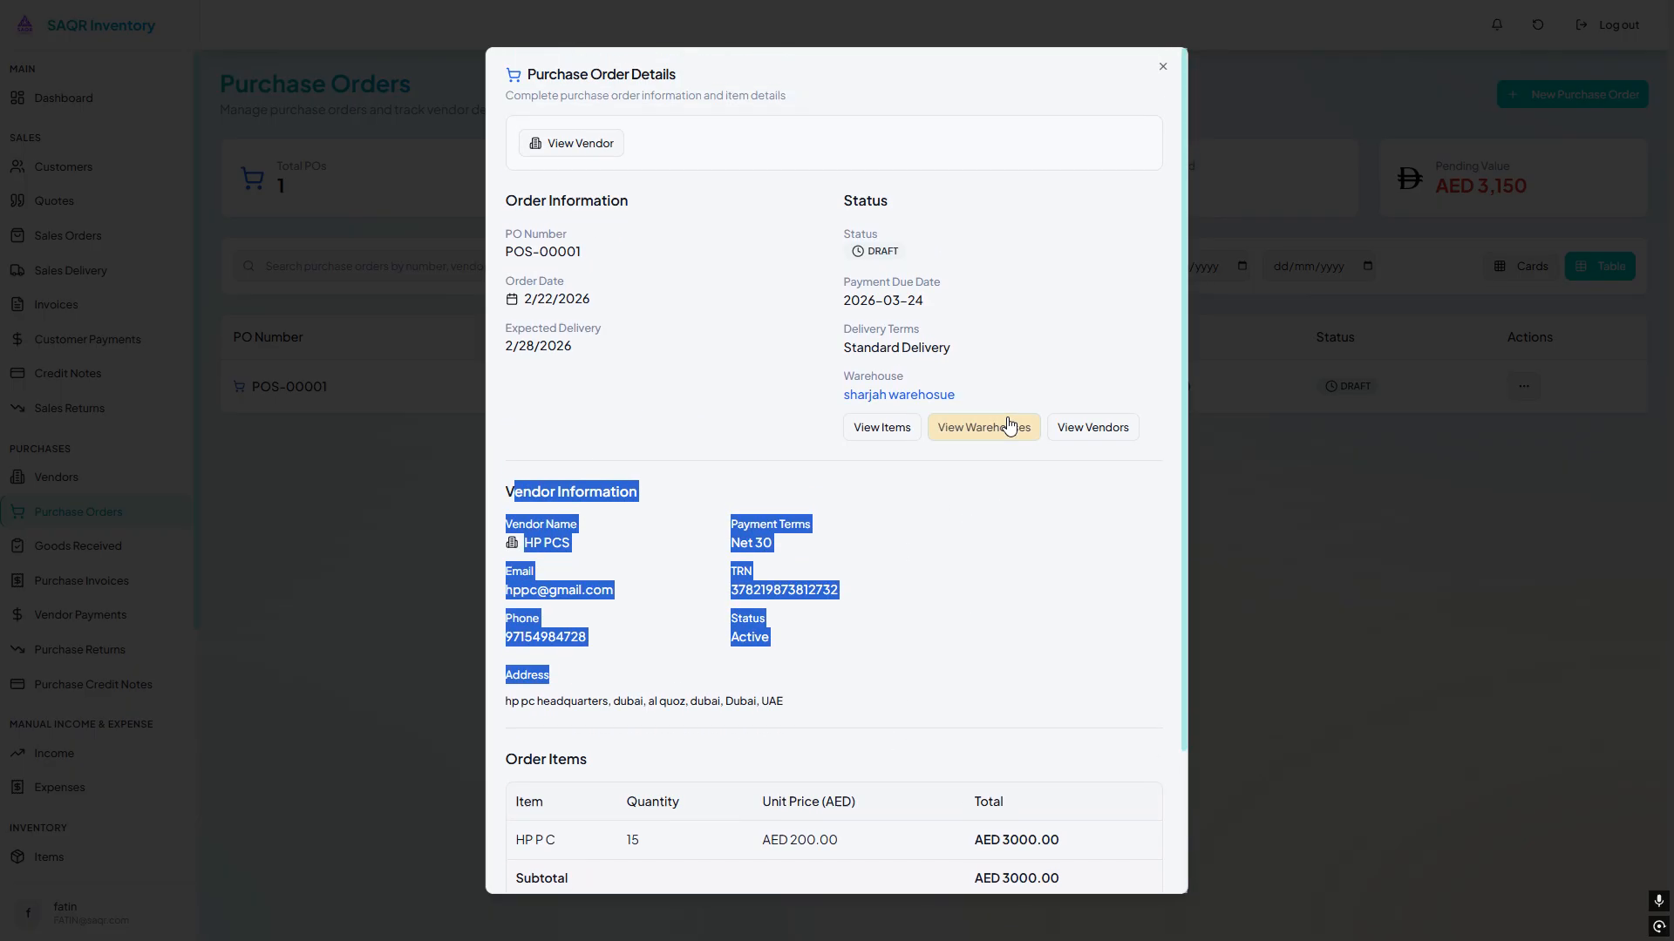
pyautogui.click(675, 252)
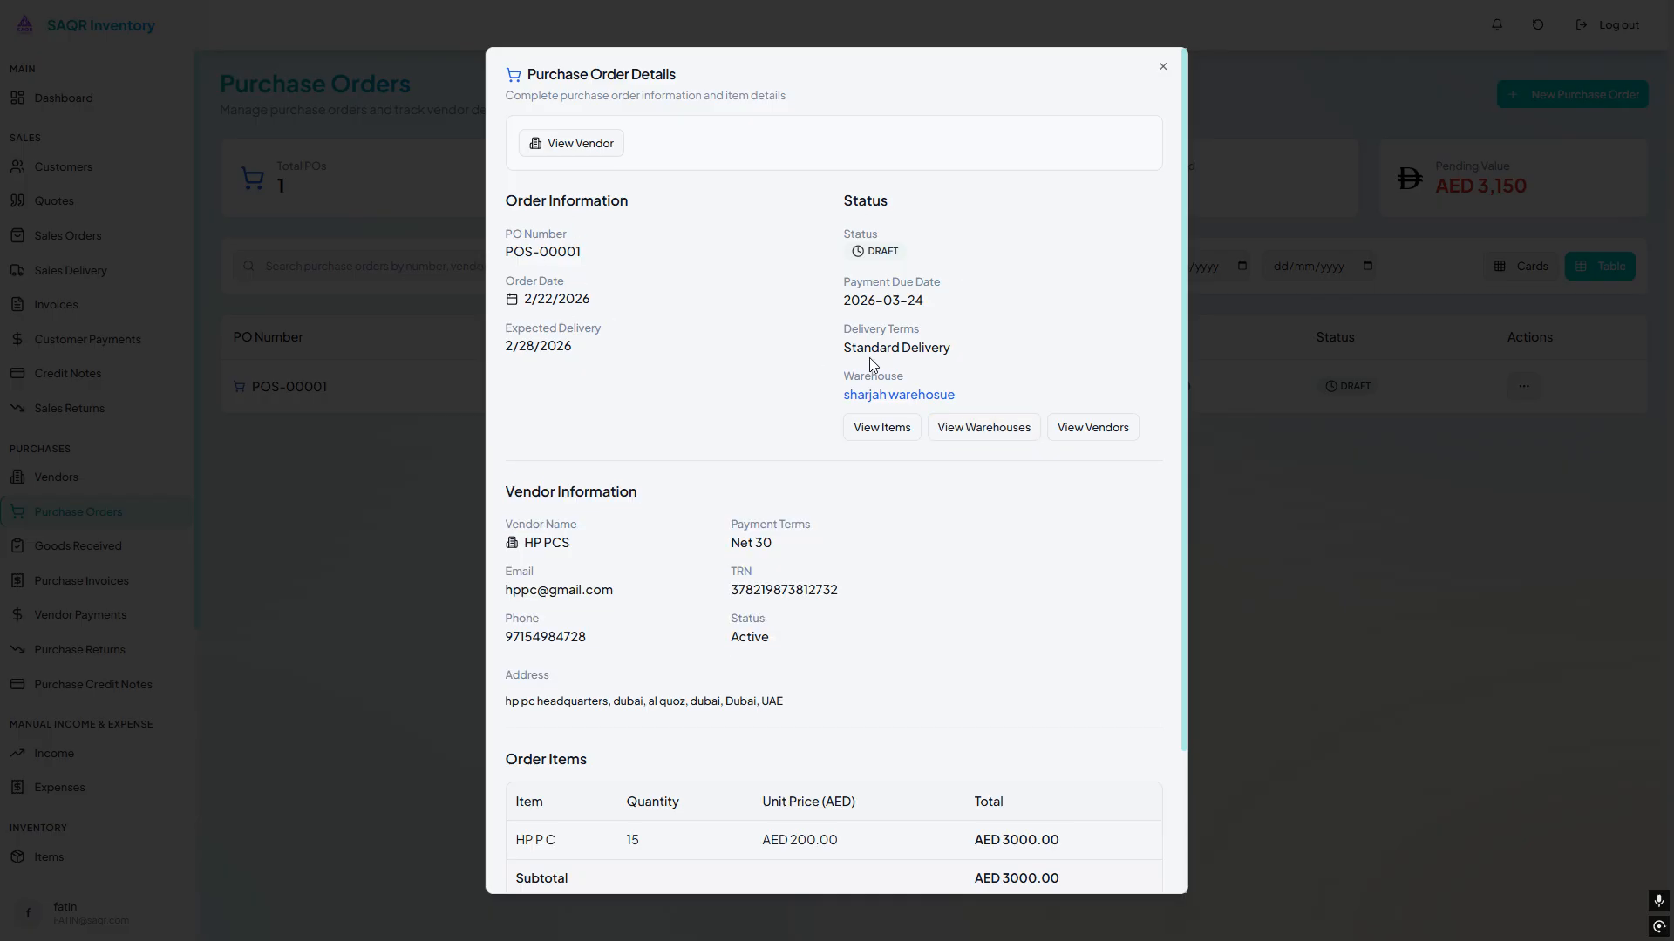
pyautogui.scroll(-3, 1061, 643)
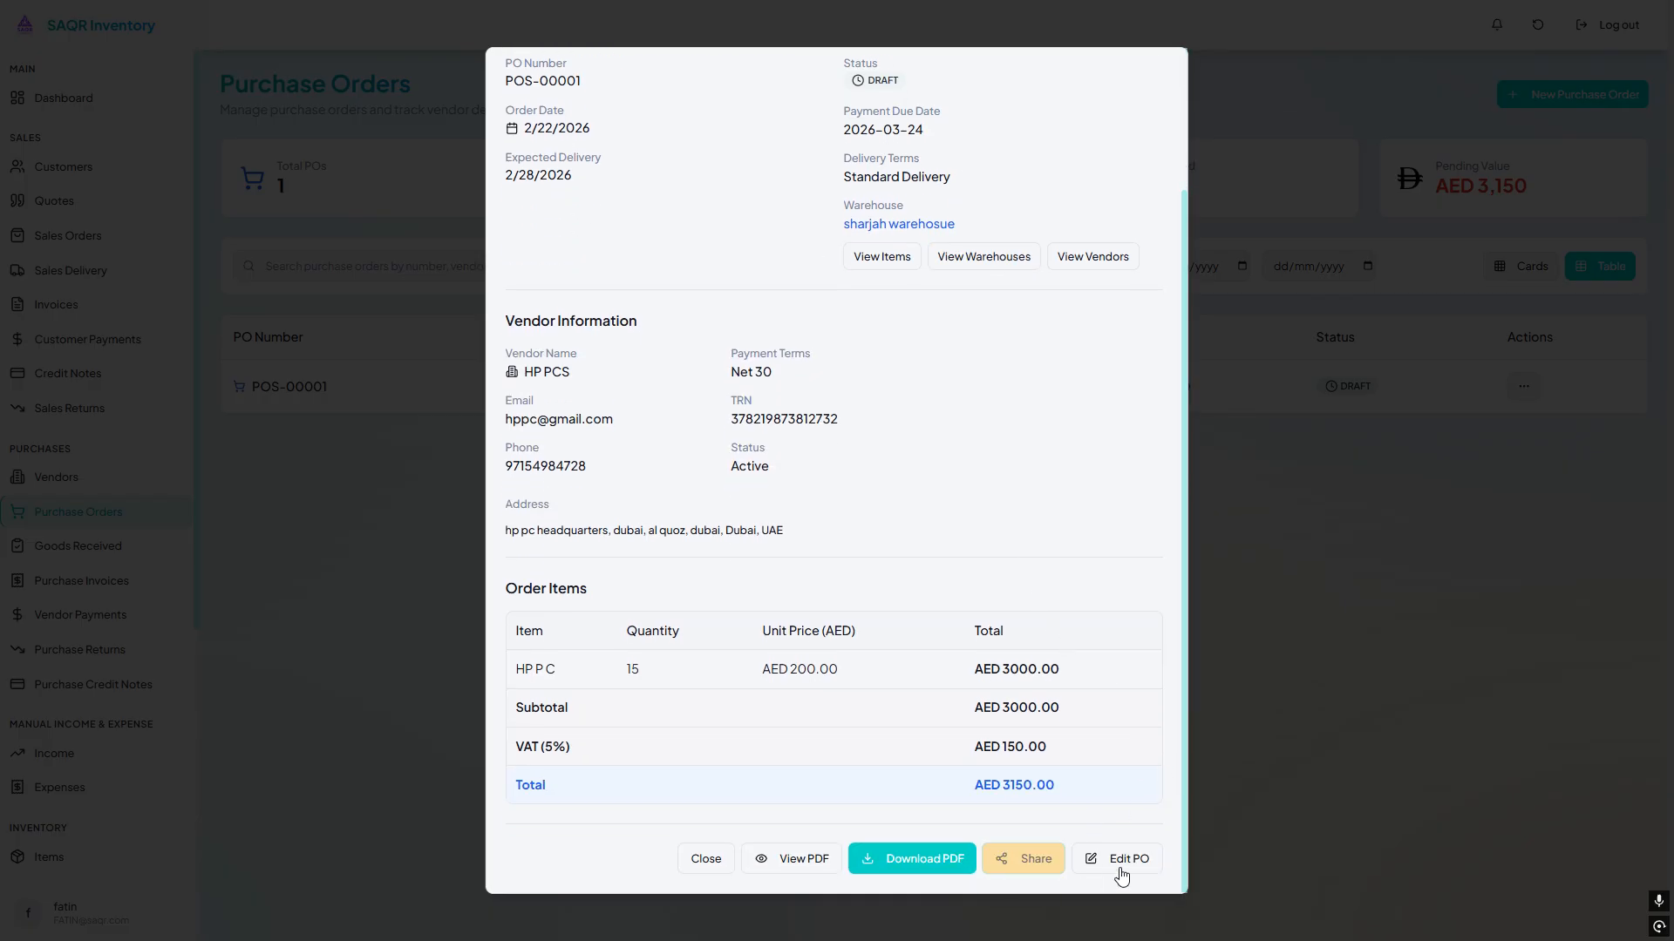
pyautogui.click(1454, 504)
# Download the HP PCS purchase order as a PDF
pyautogui.click(1524, 387)
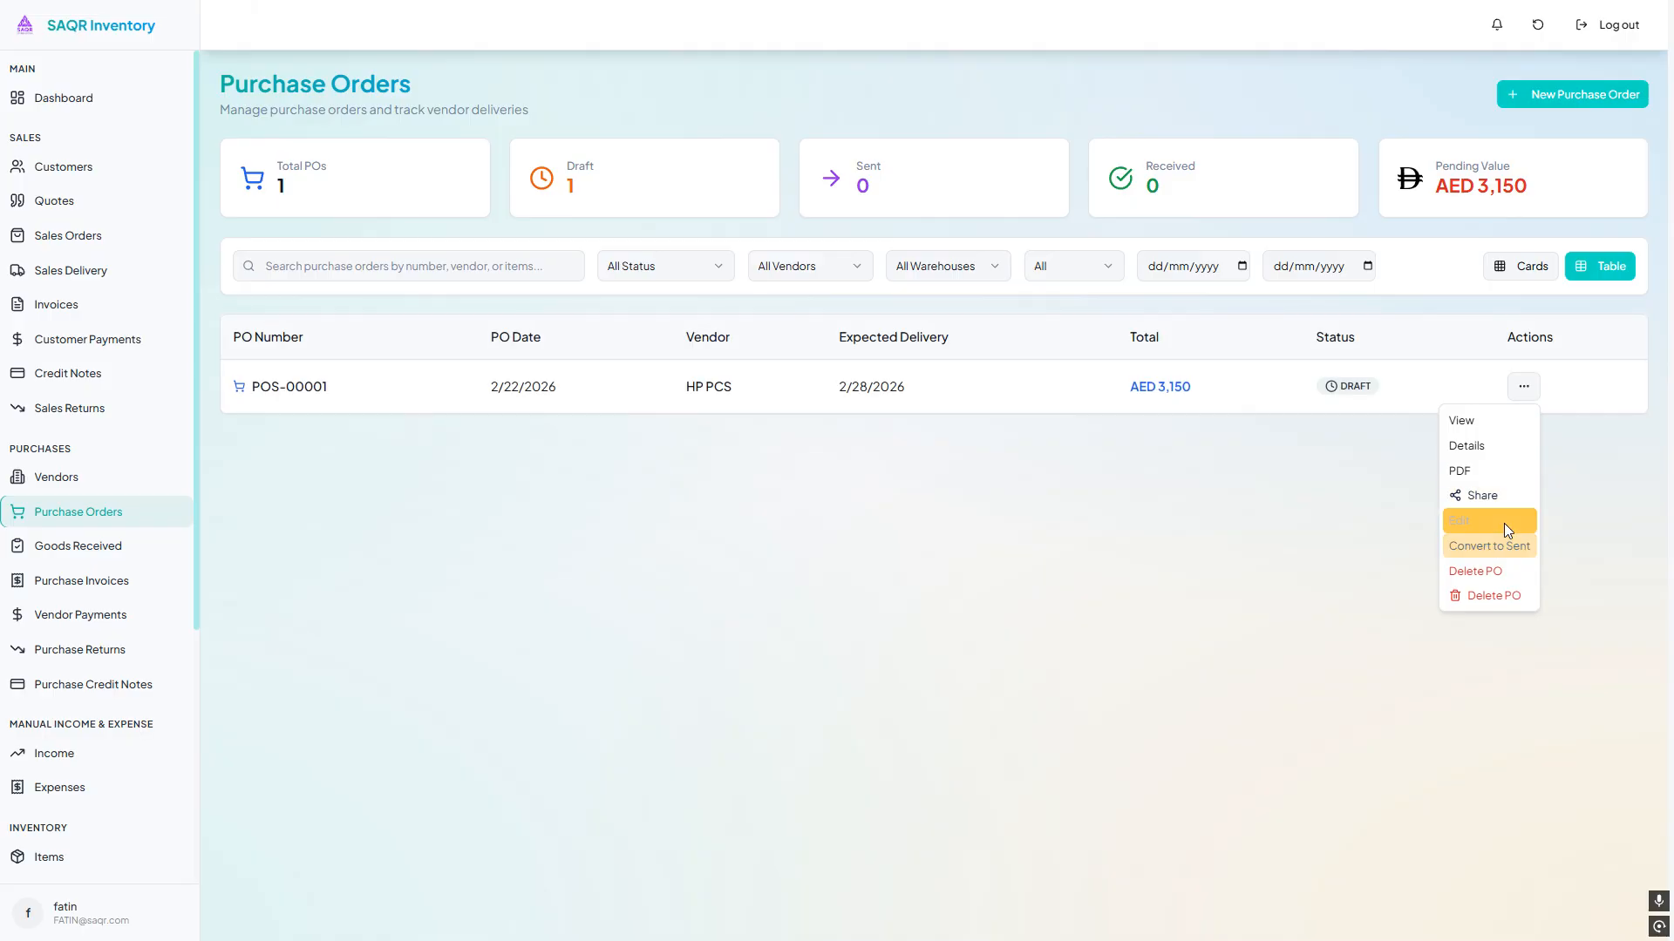
pyautogui.click(1493, 471)
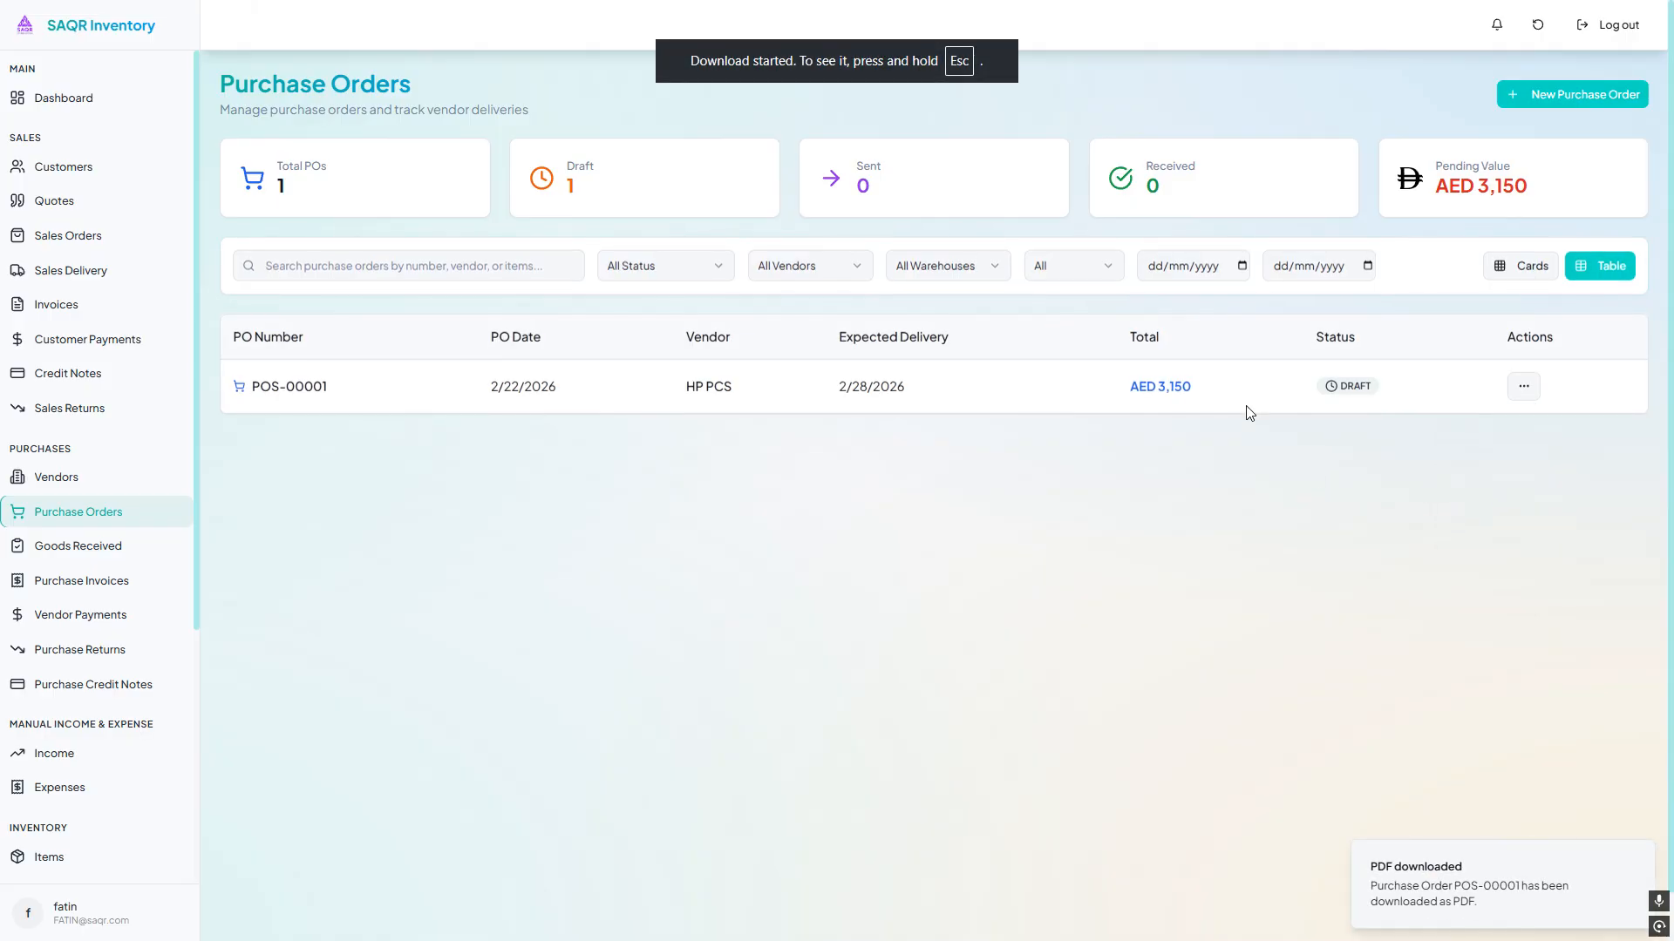
pyautogui.click(1522, 383)
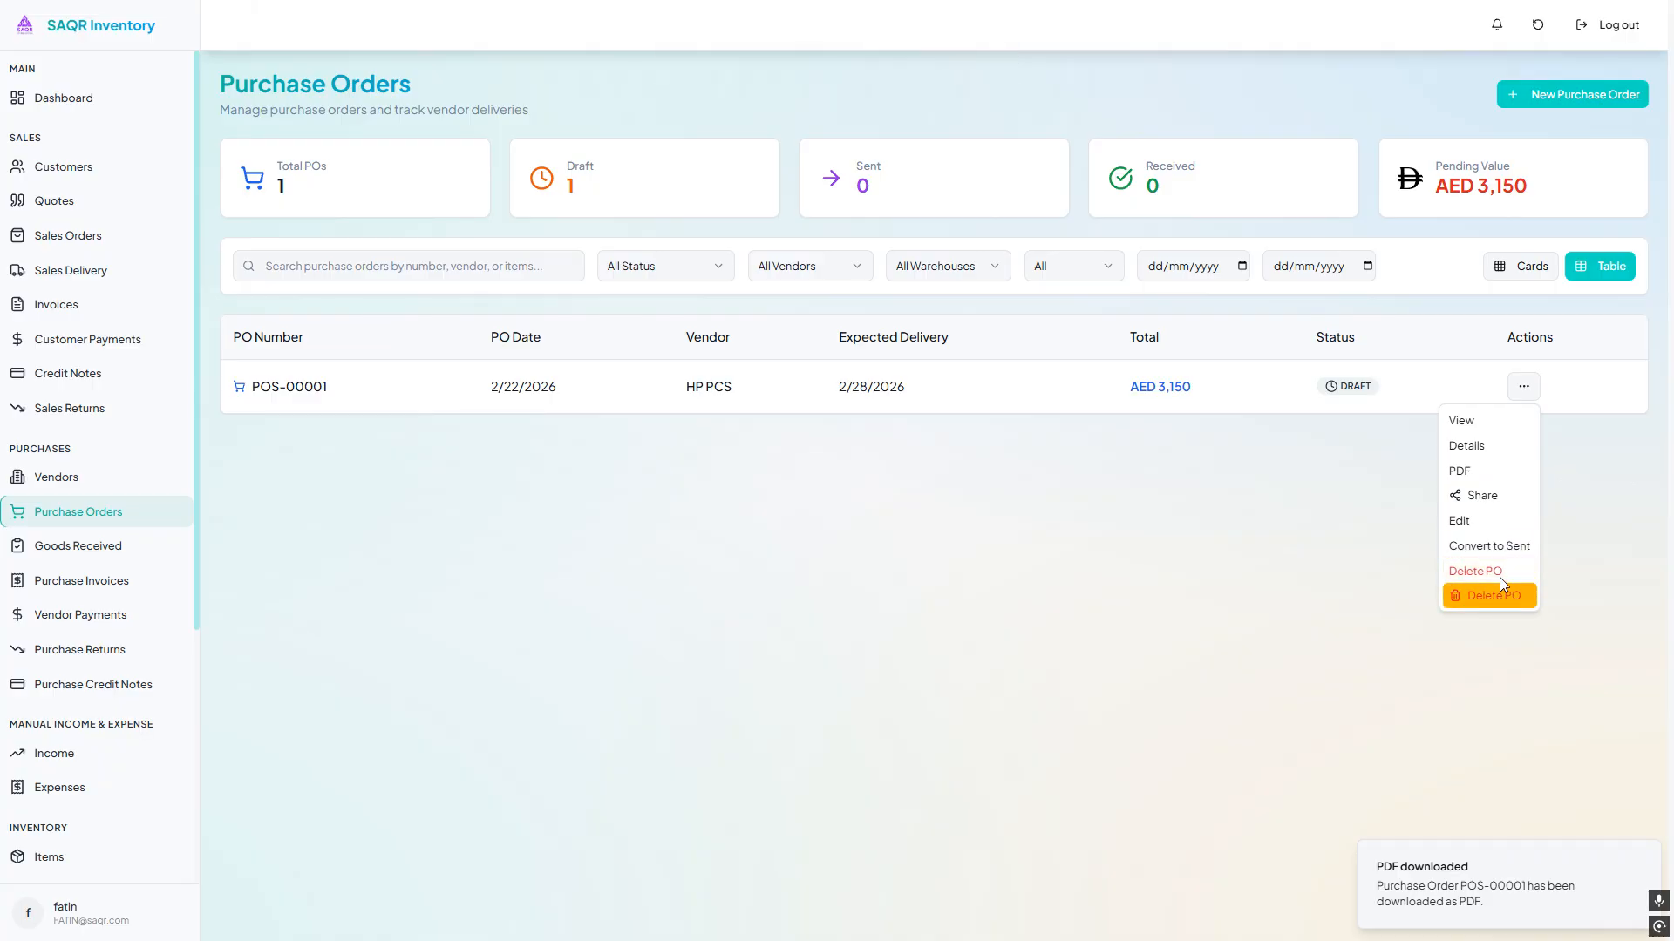
pyautogui.click(1587, 459)
# Convert the draft HP PCS purchase order to Sent and confirm the status change
pyautogui.click(1523, 386)
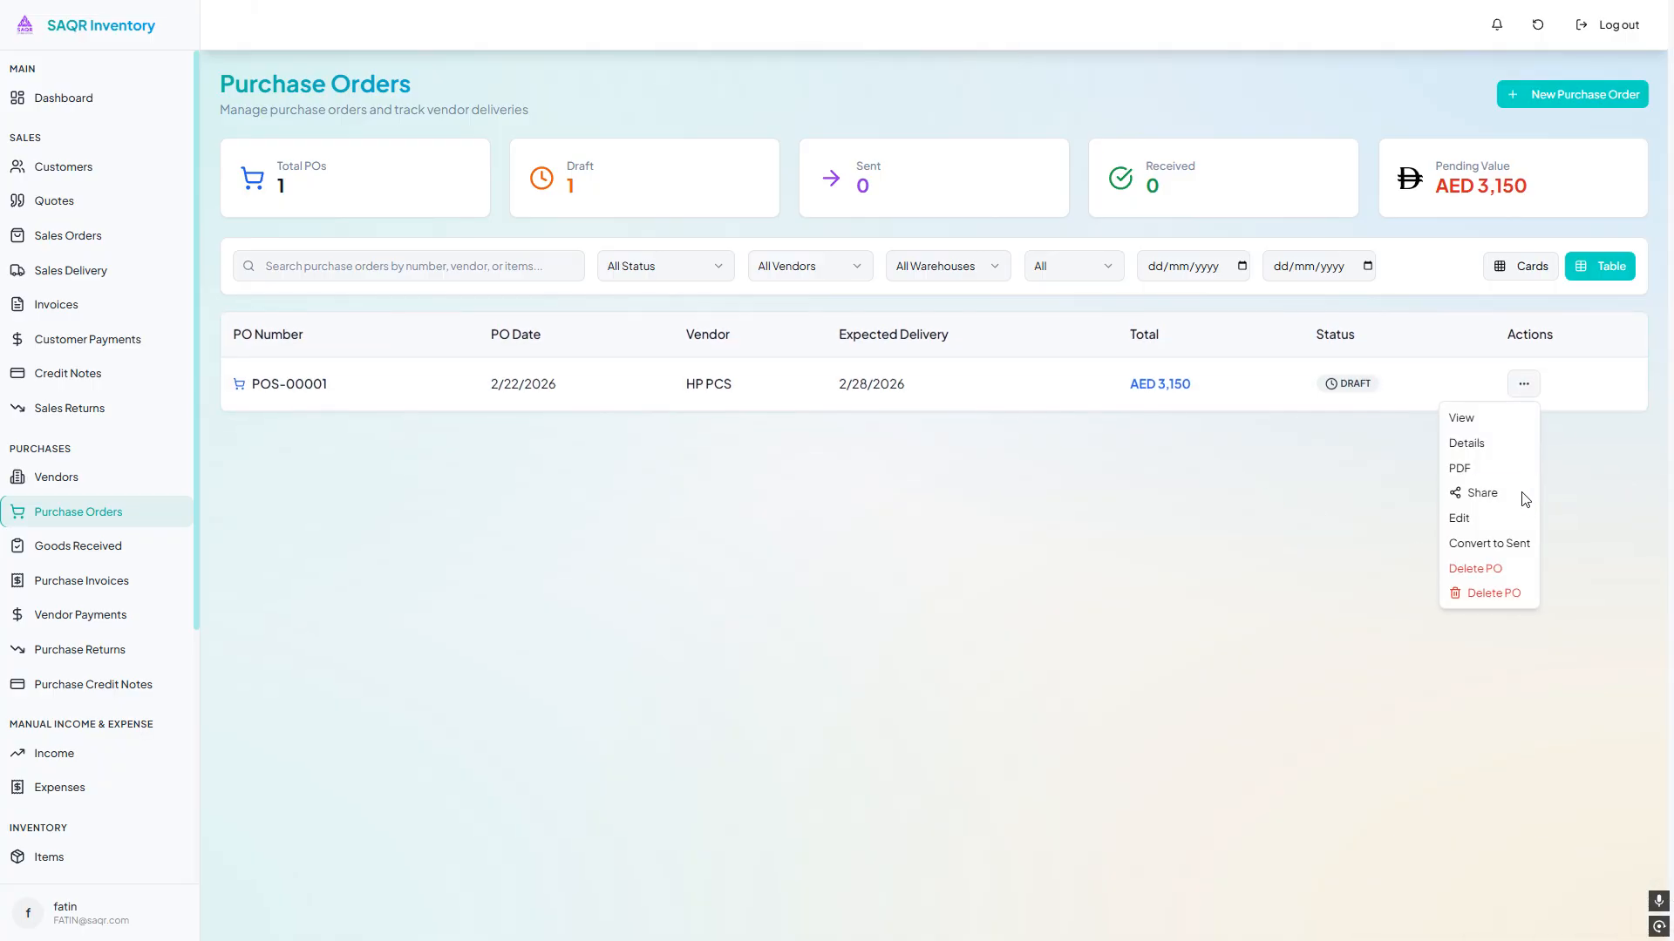
pyautogui.click(1498, 551)
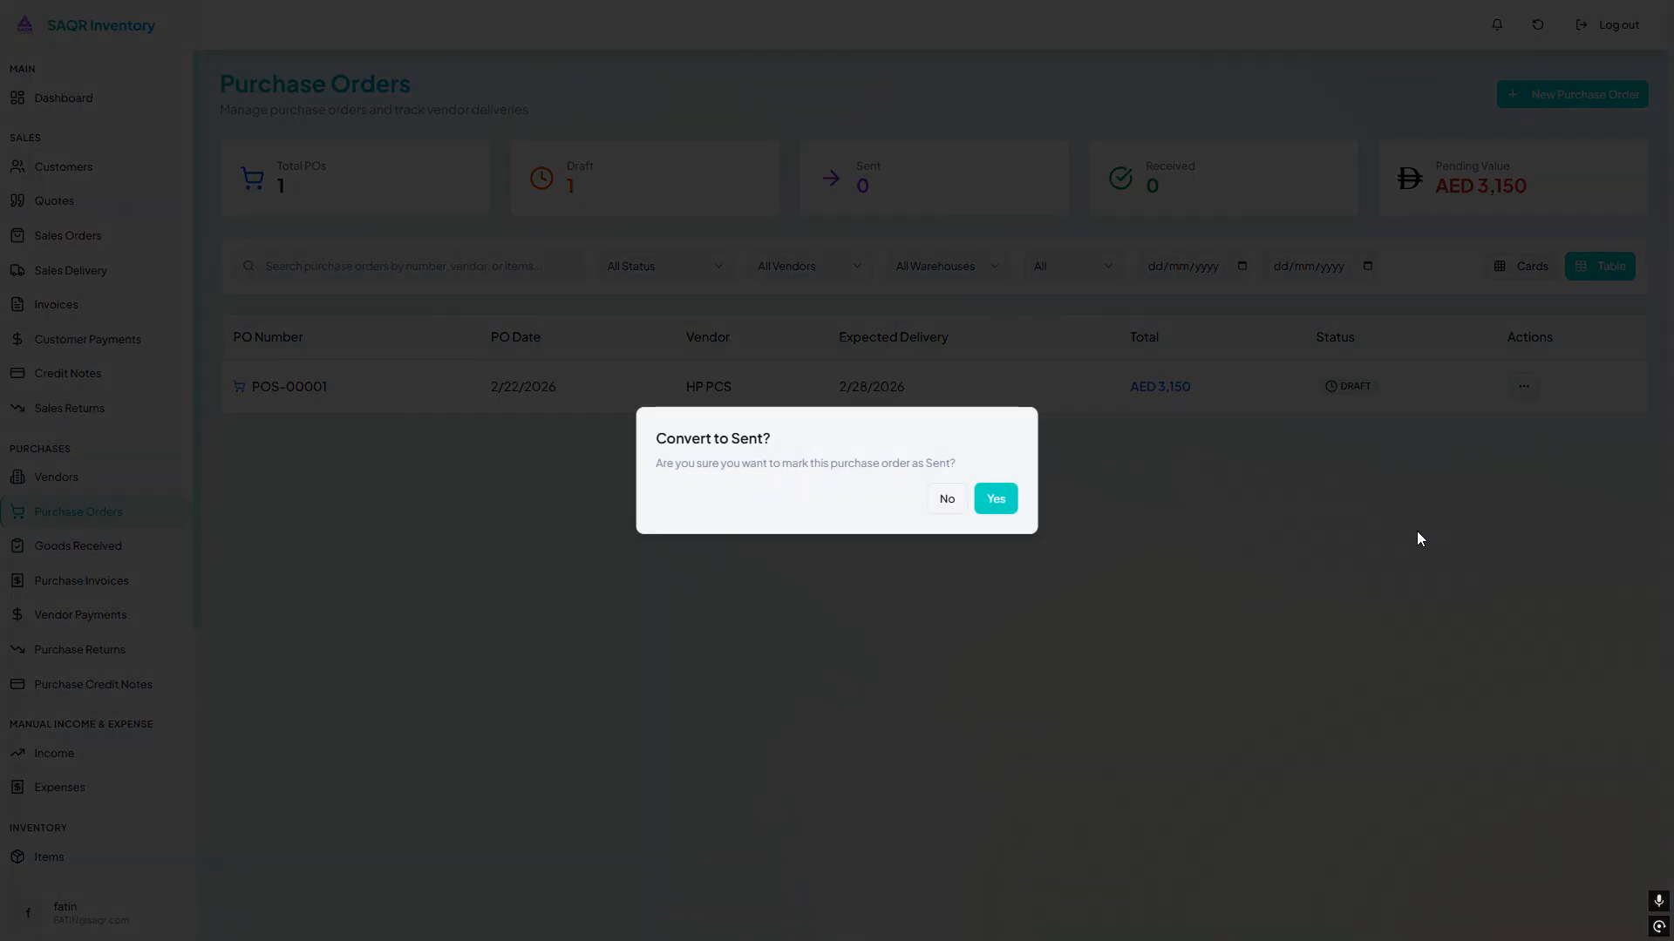
pyautogui.click(992, 499)
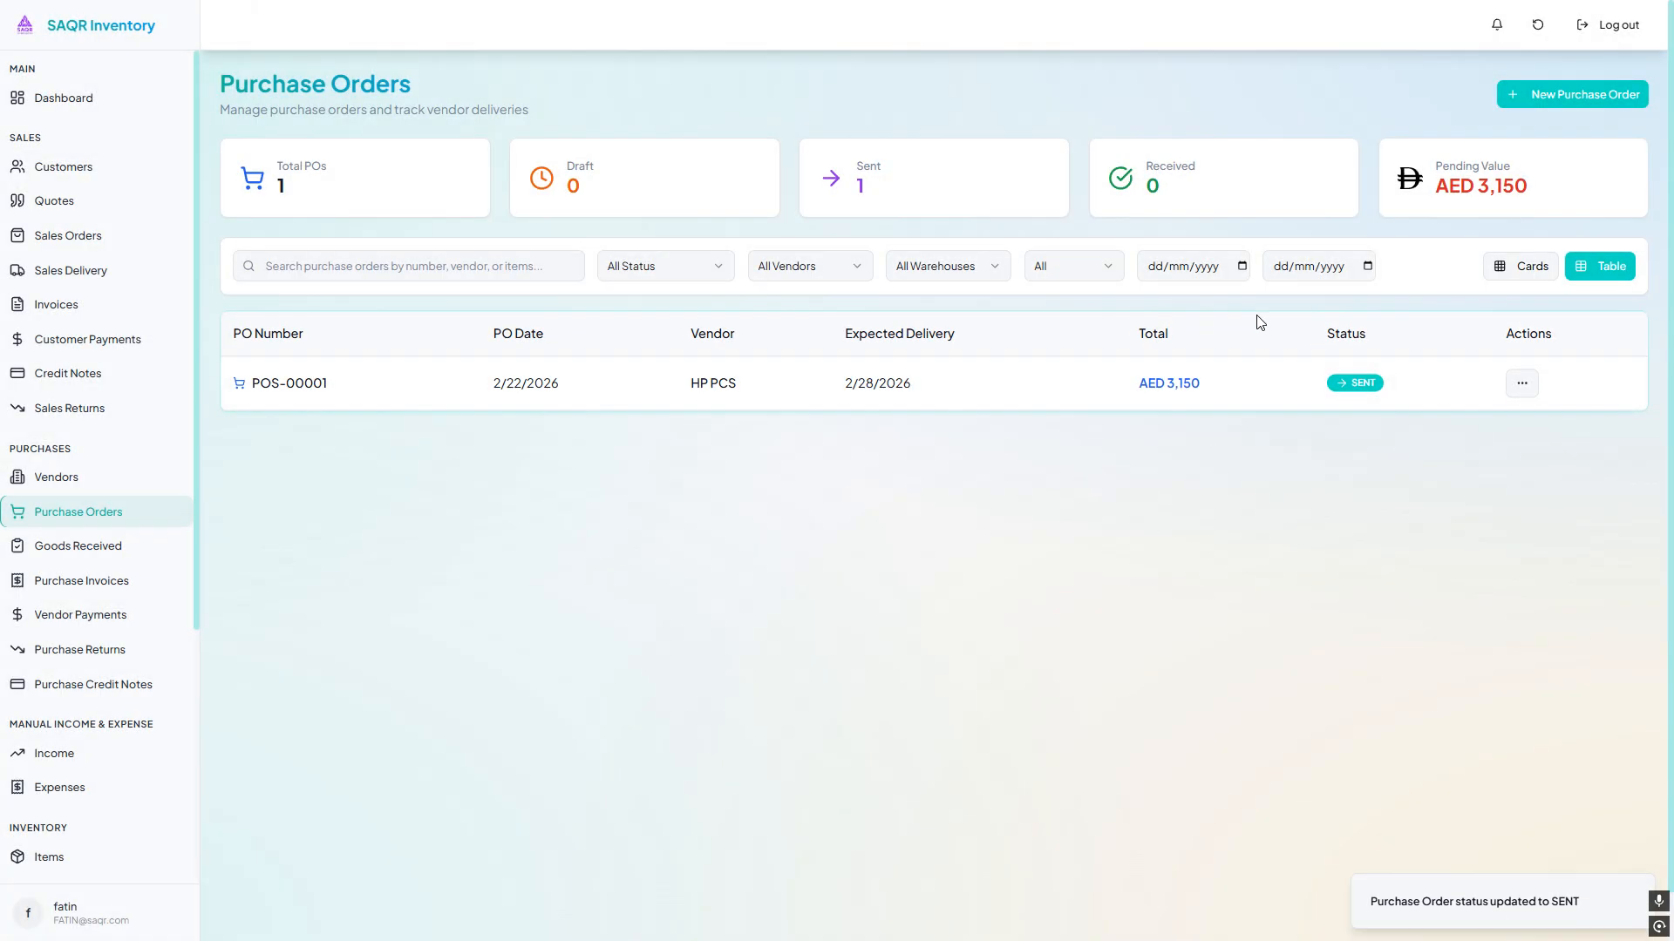
# Convert the sent HP PCS purchase order to Items Received Pending and confirm the status change
pyautogui.click(1521, 384)
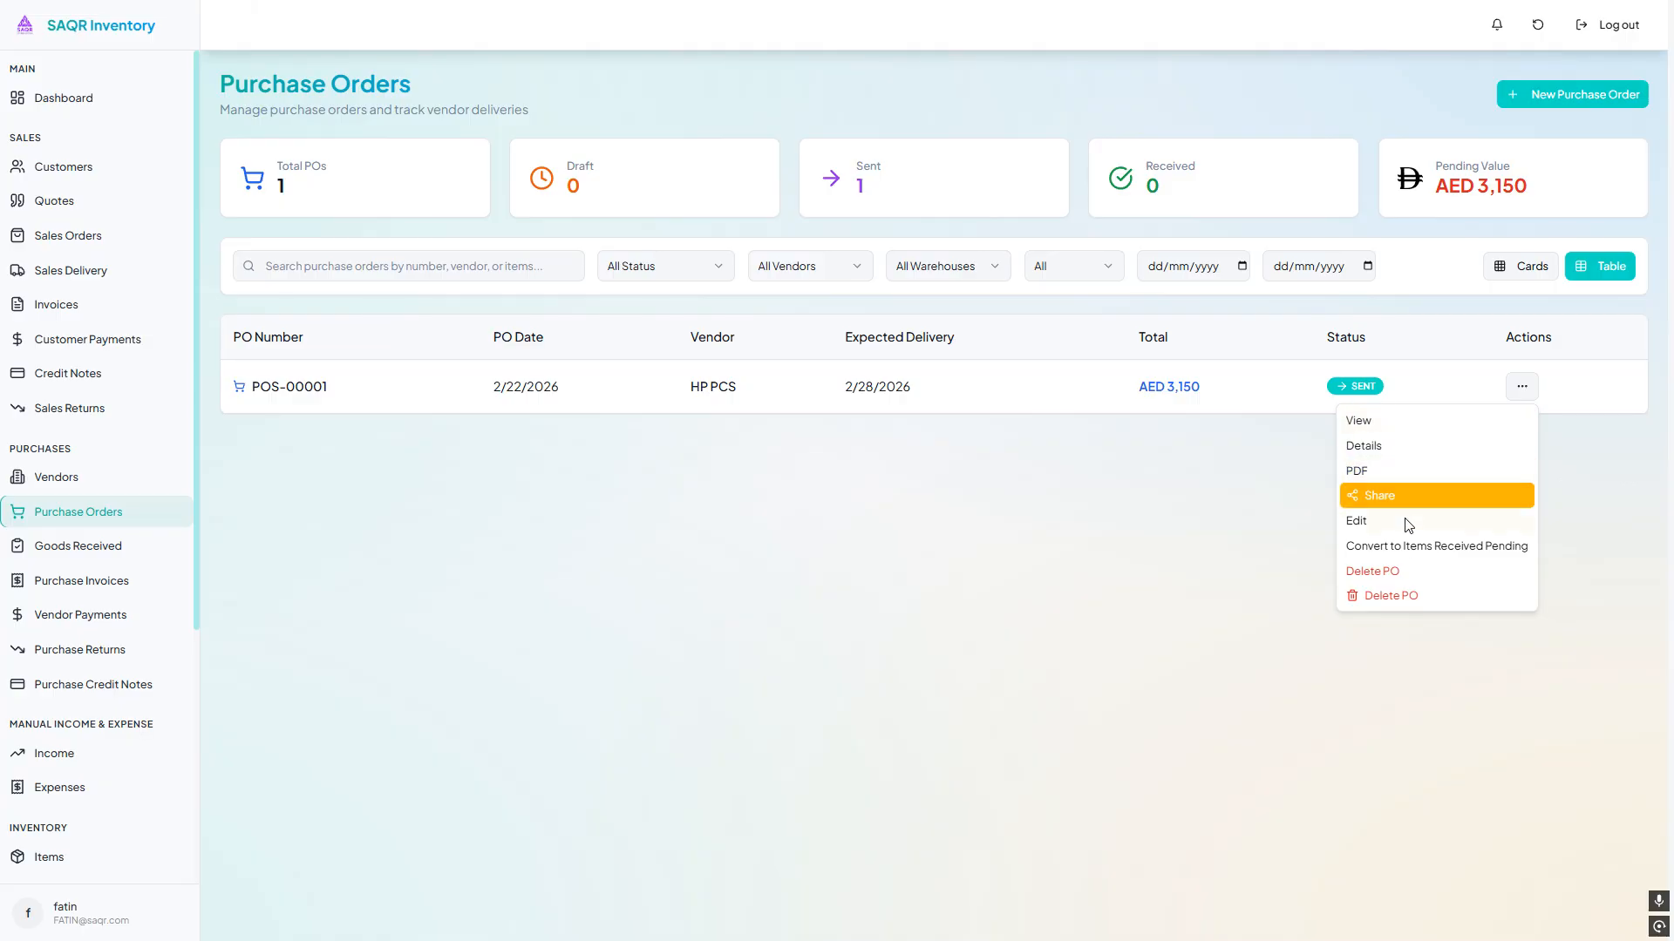
pyautogui.click(1404, 546)
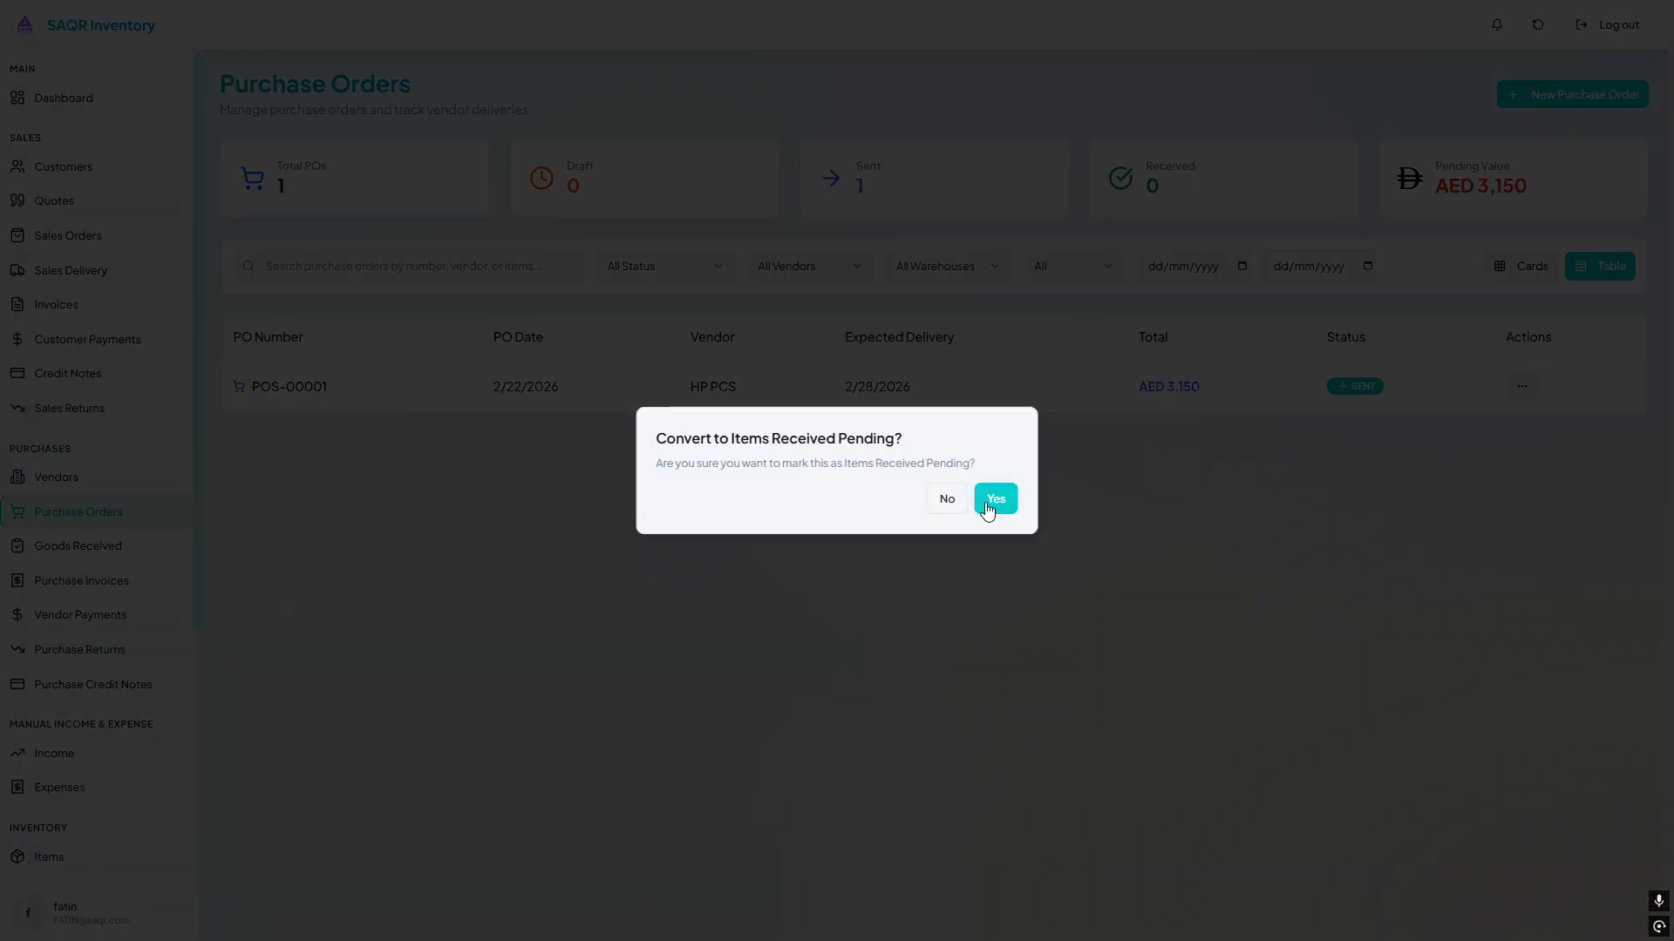
pyautogui.click(991, 498)
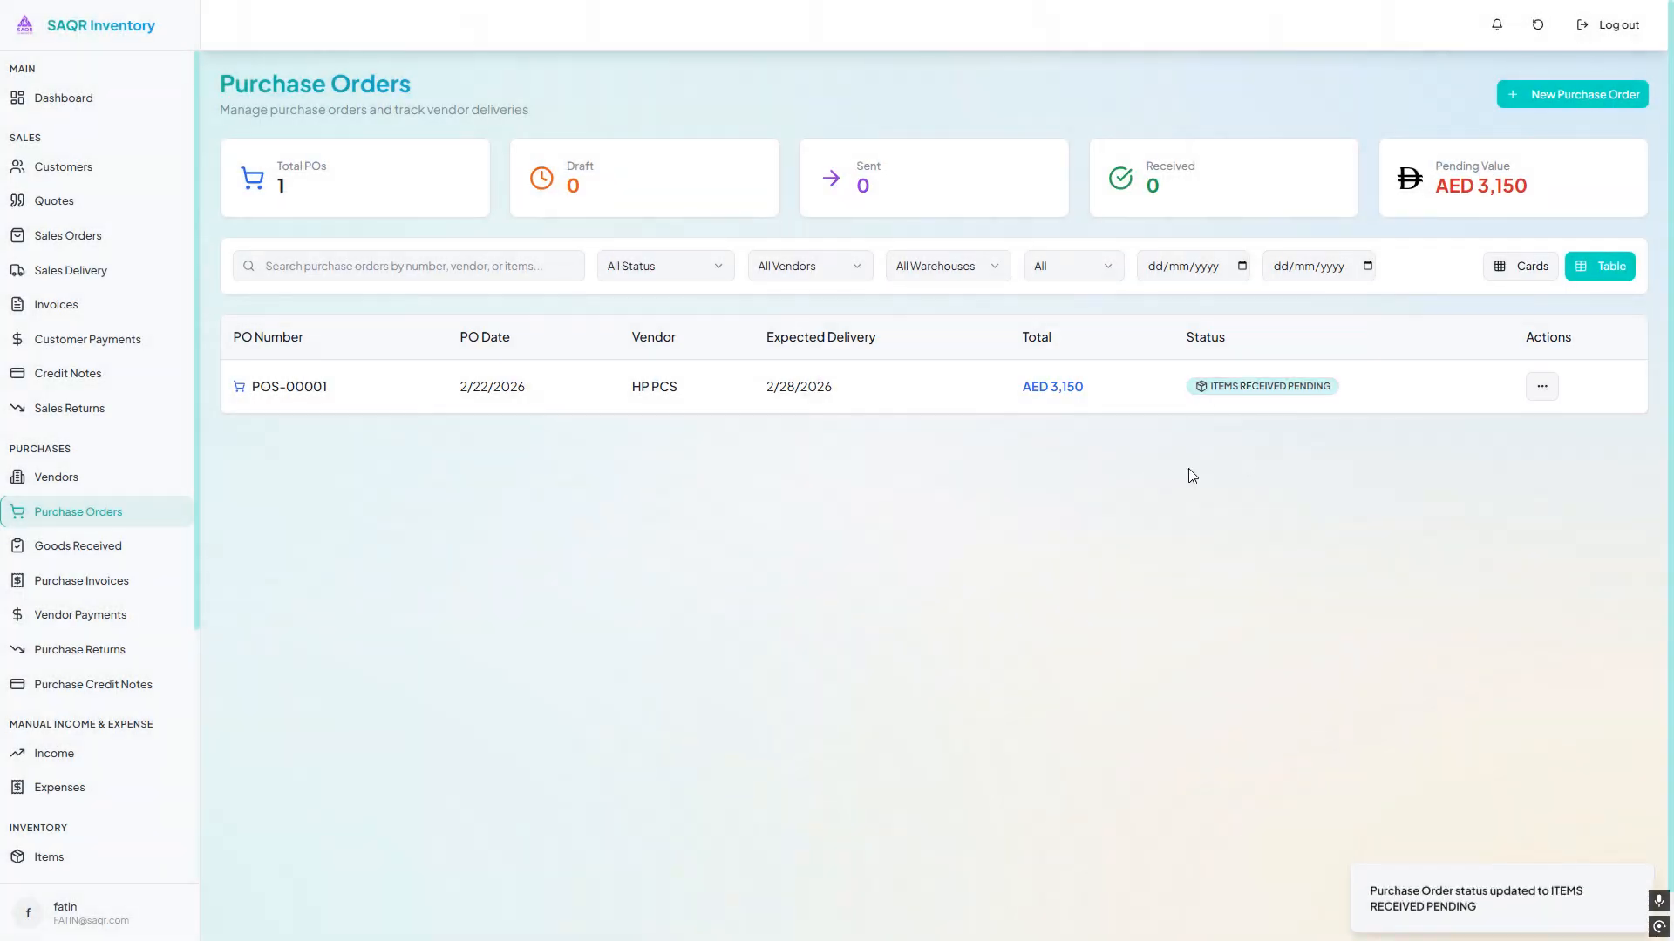
# Mark the HP PCS purchase order as Received and confirm the status change
pyautogui.click(1540, 386)
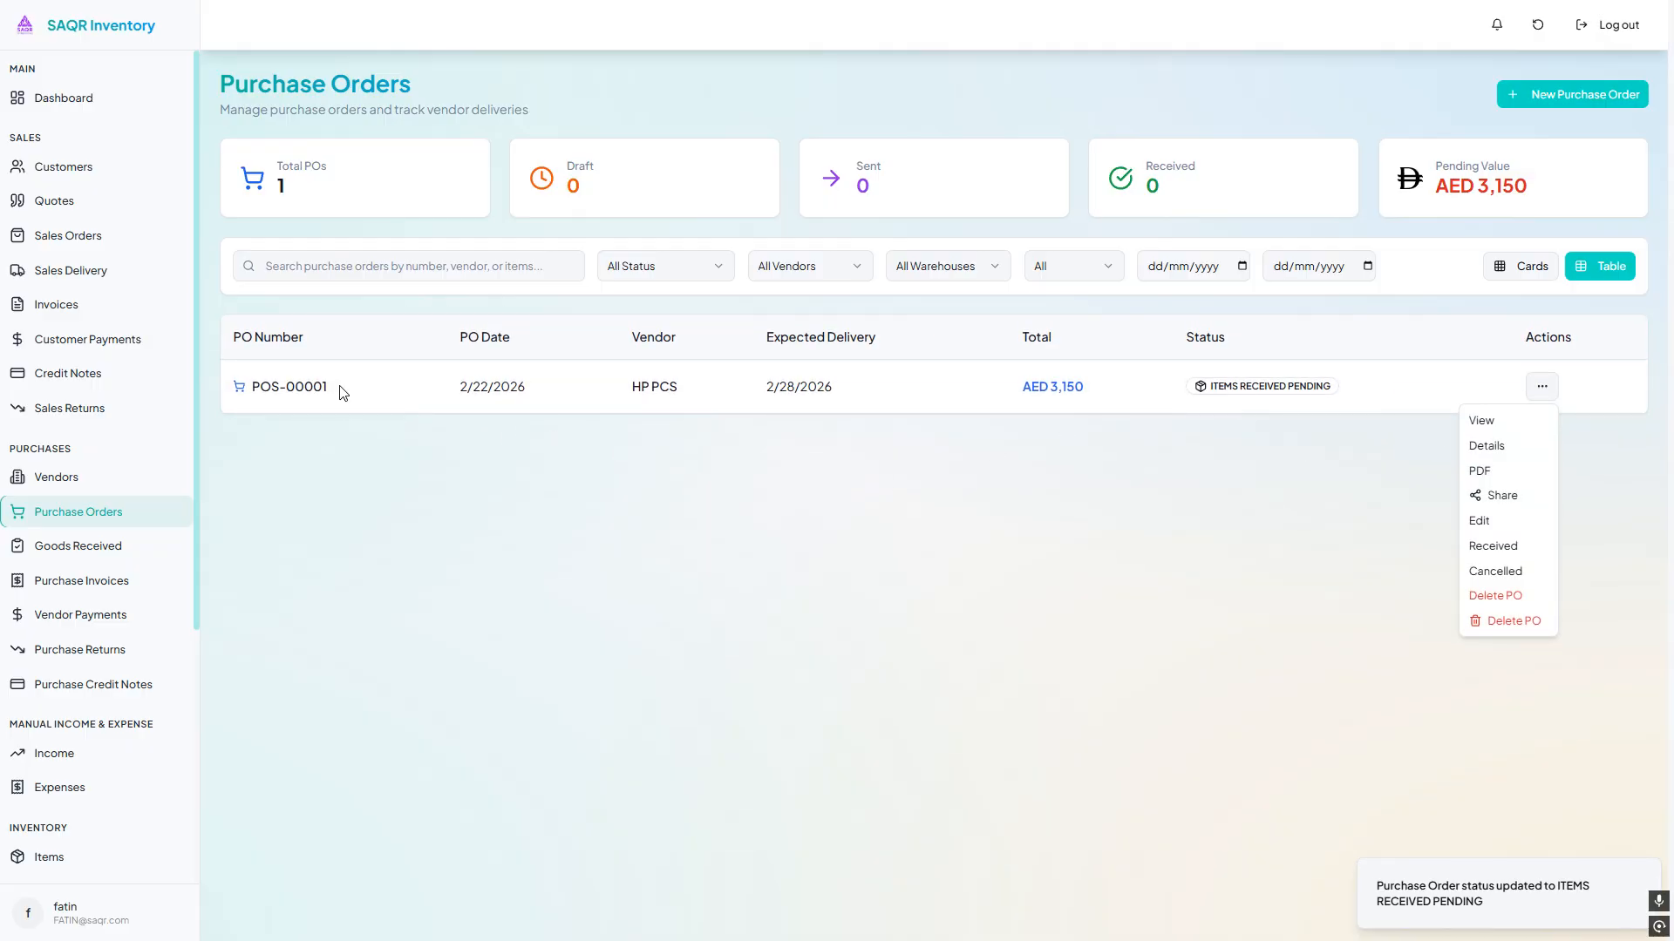
pyautogui.click(164, 504)
pyautogui.click(1554, 394)
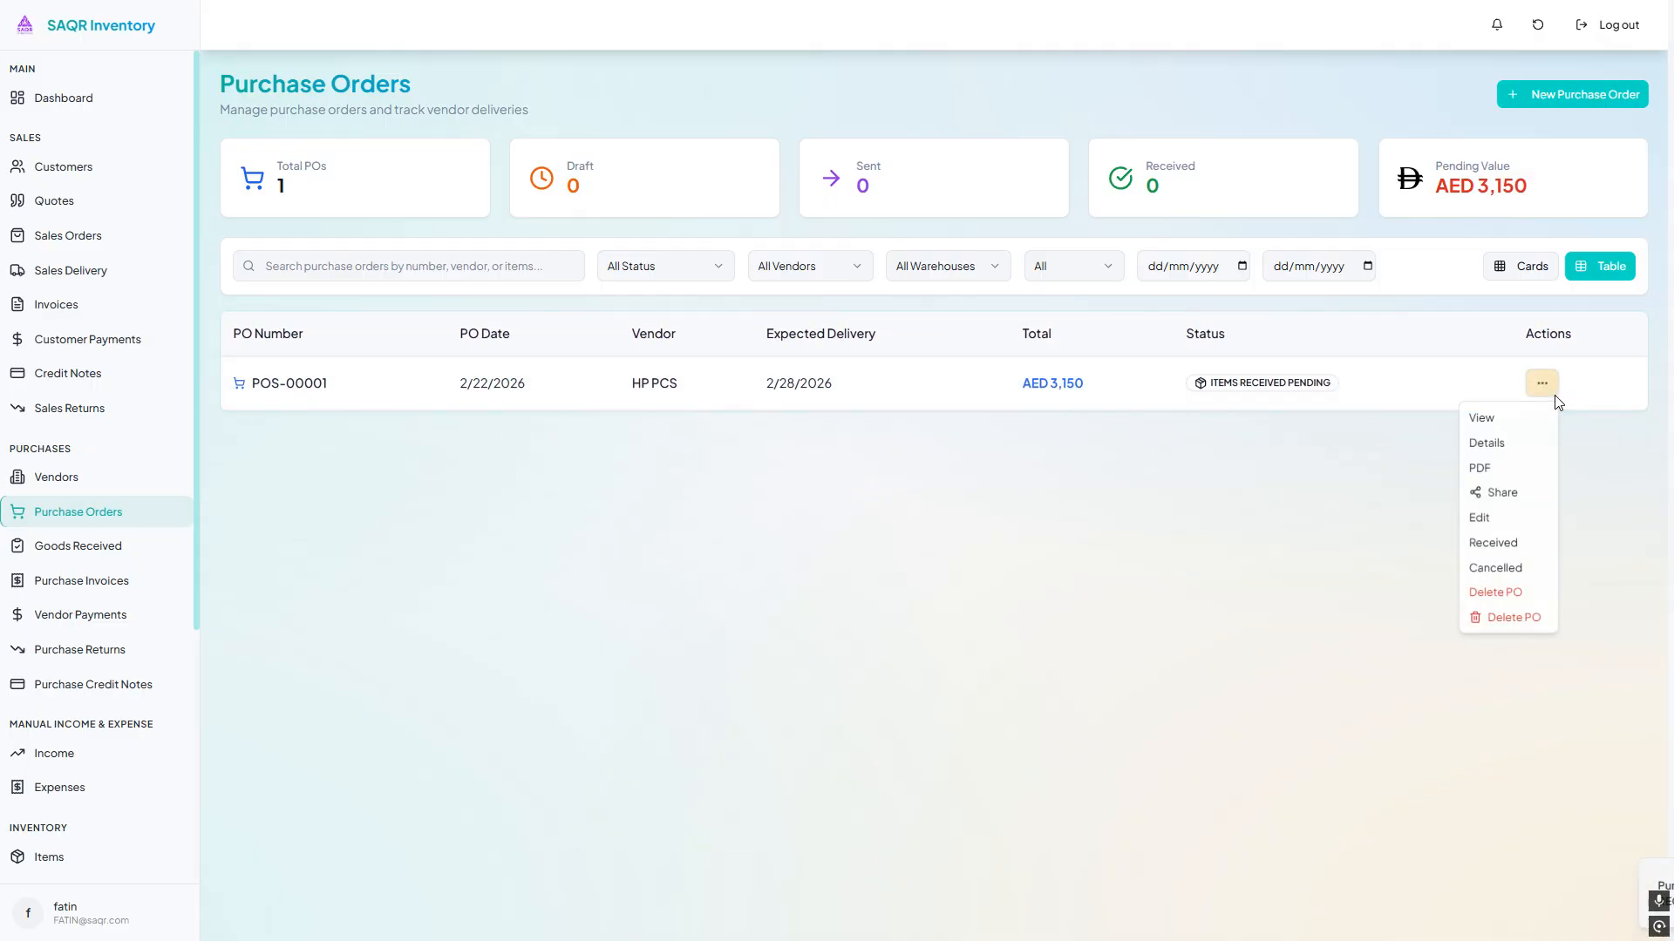
pyautogui.click(1507, 548)
pyautogui.click(1005, 495)
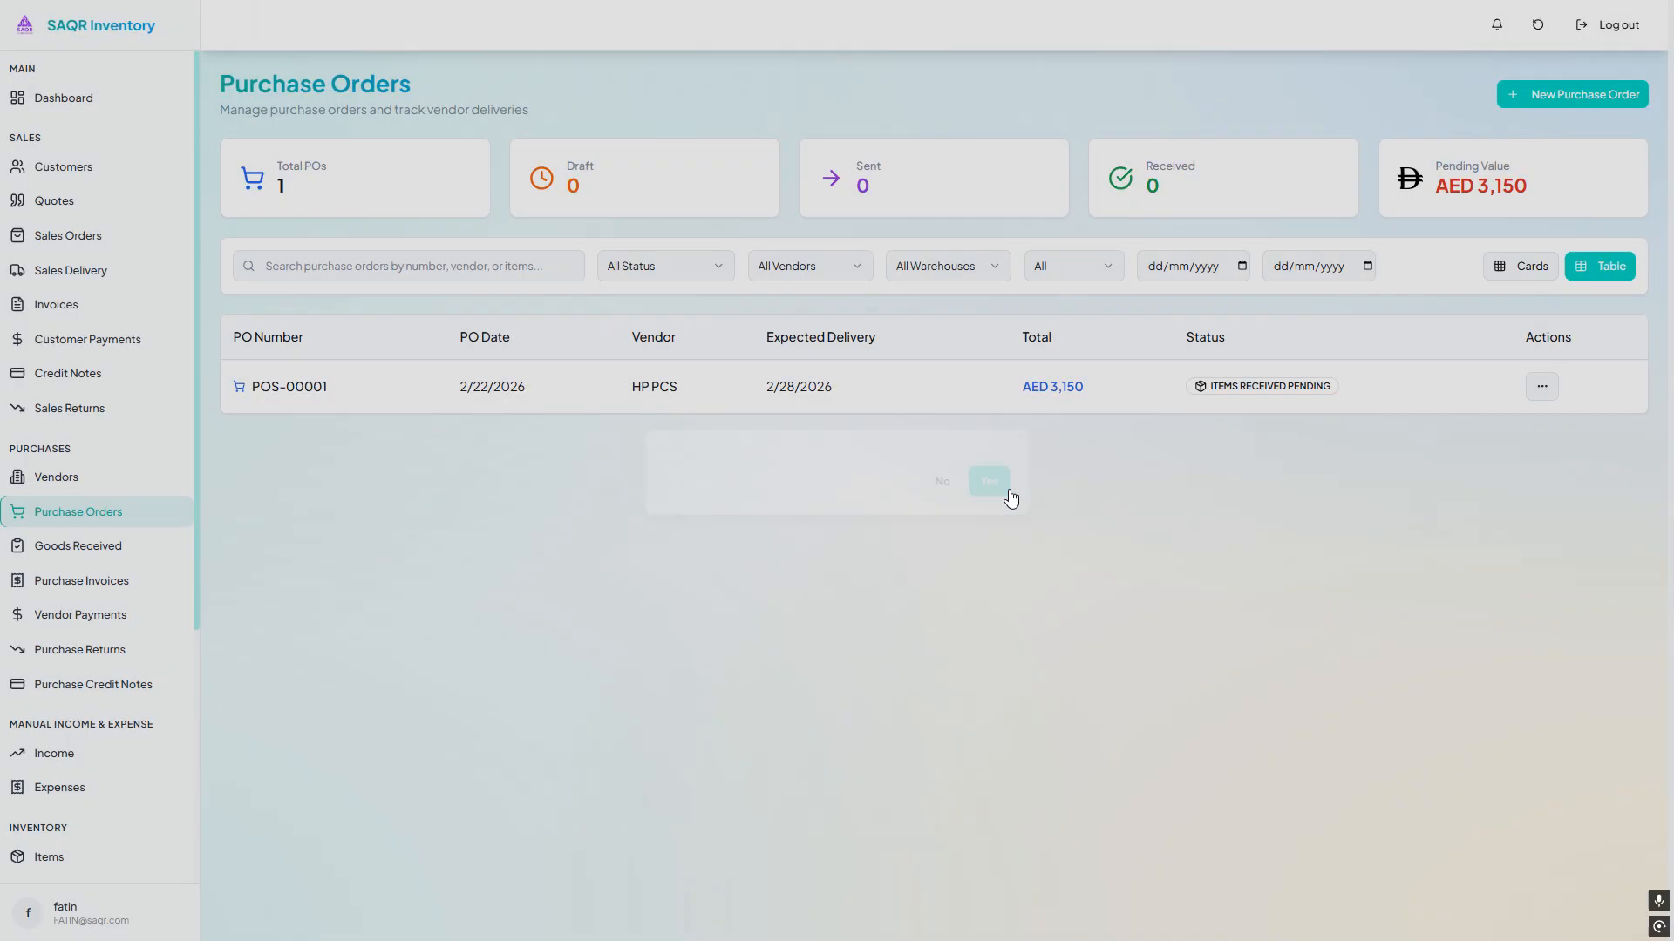
# Convert the received HP PCS purchase order to a goods received note, confirm it, and close the resulting GRN details
pyautogui.click(1527, 385)
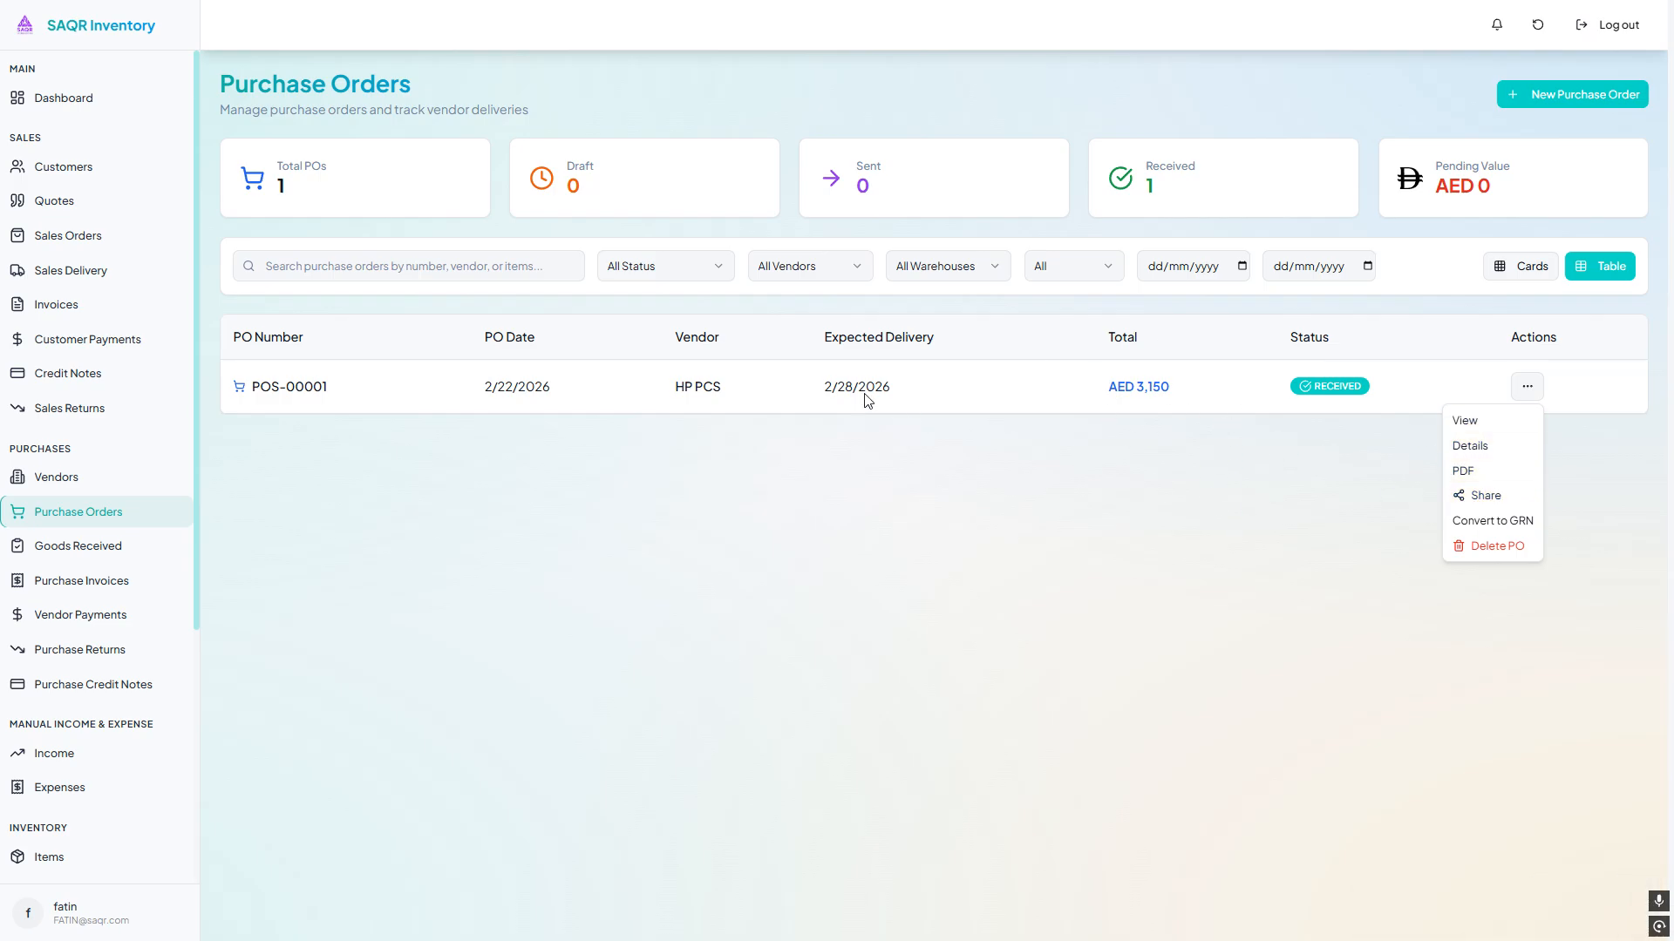
pyautogui.click(1454, 521)
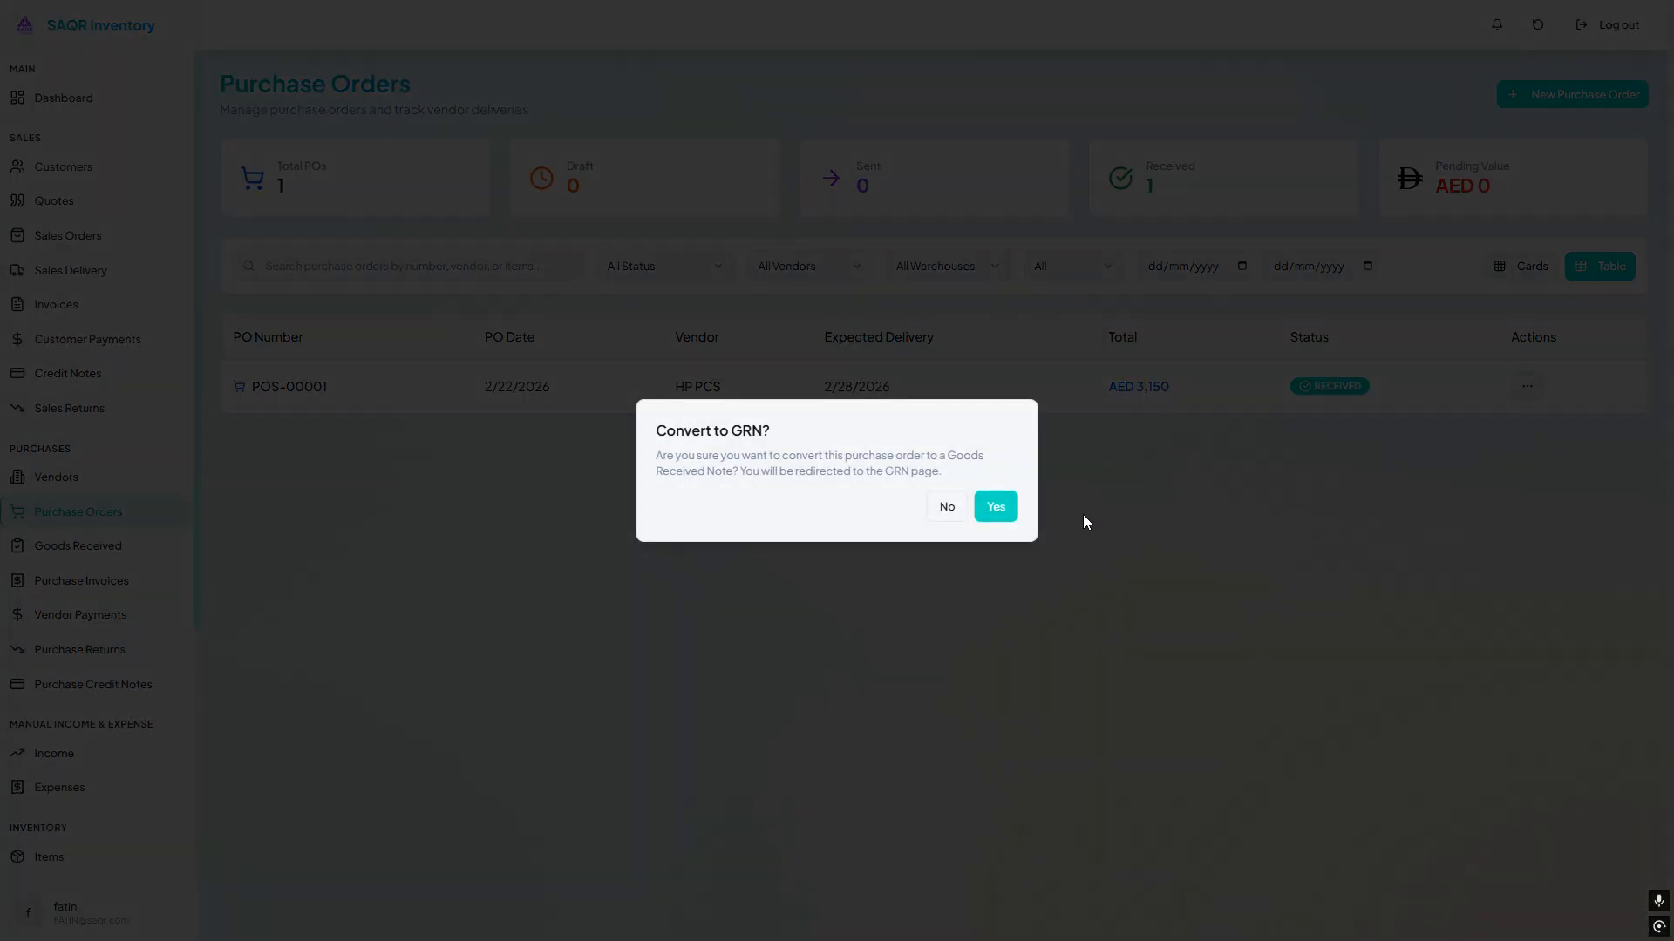
pyautogui.click(993, 510)
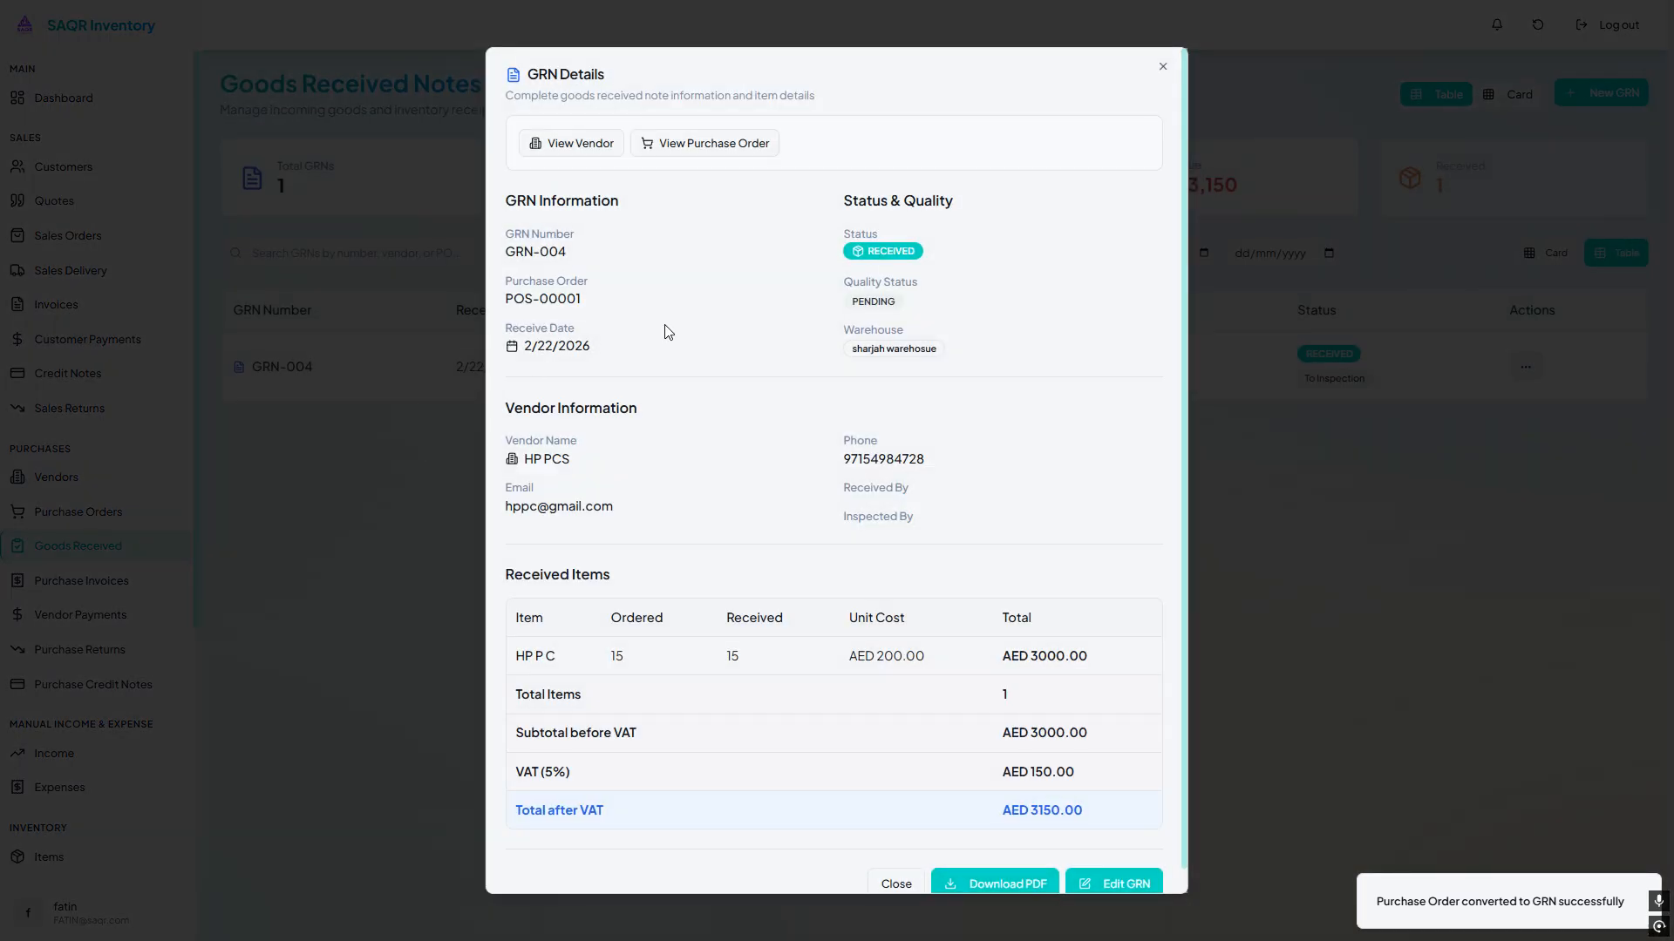
pyautogui.click(1163, 67)
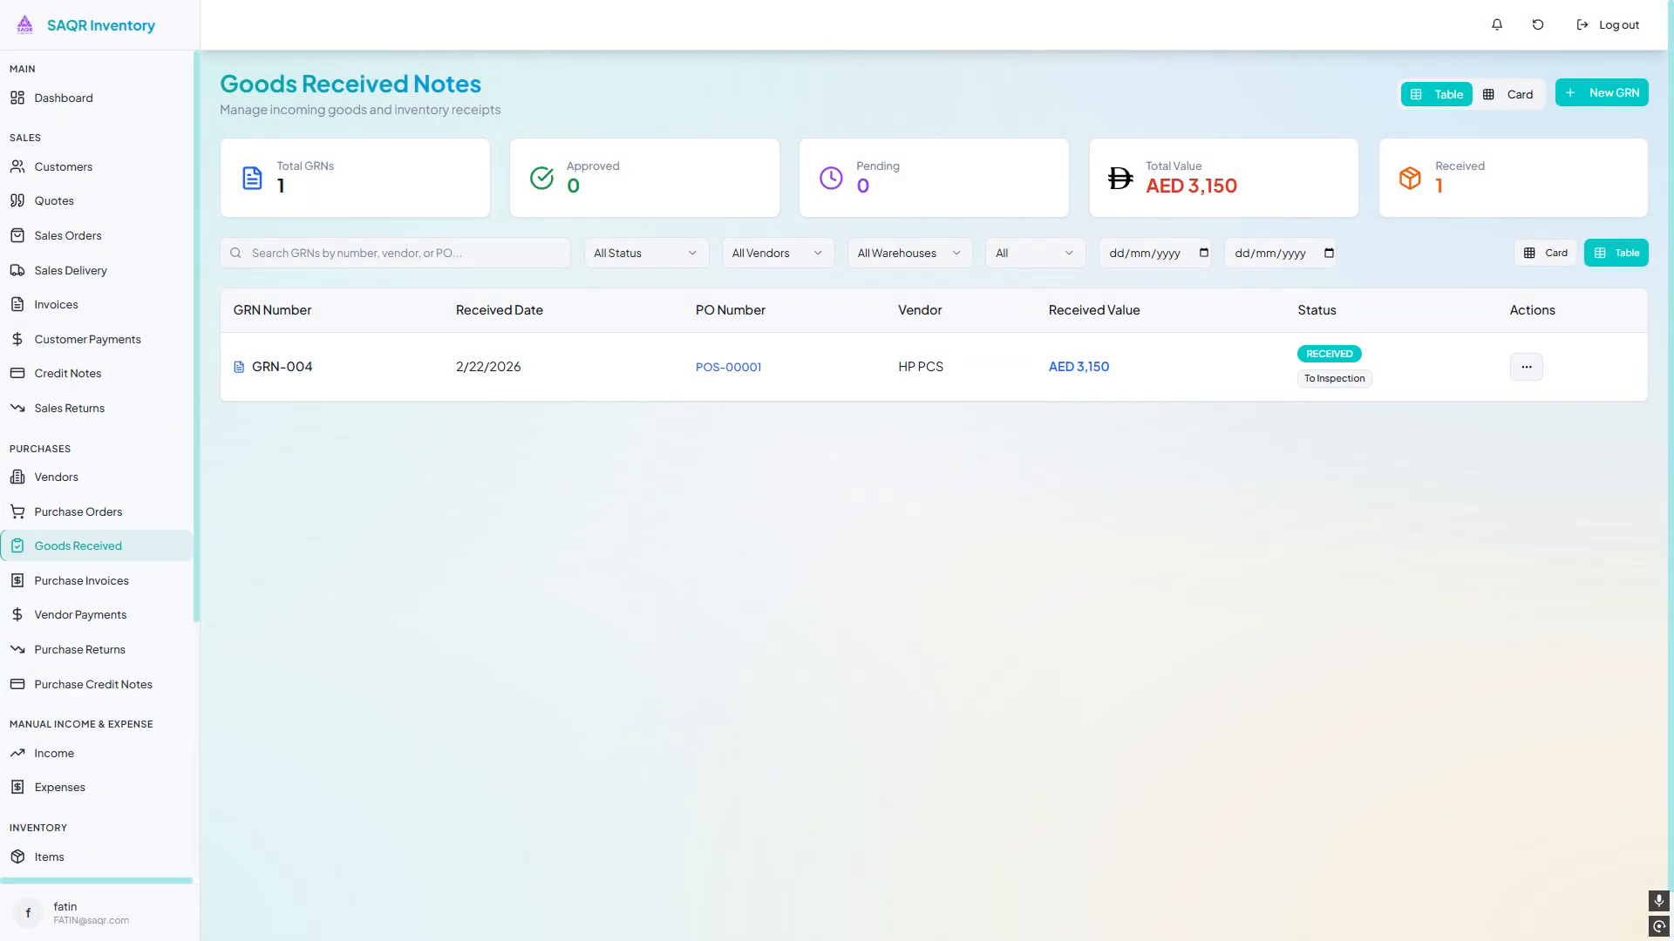
# Check the purchase orders list, and look over the blank new GRN form without creating a note
pyautogui.click(120, 516)
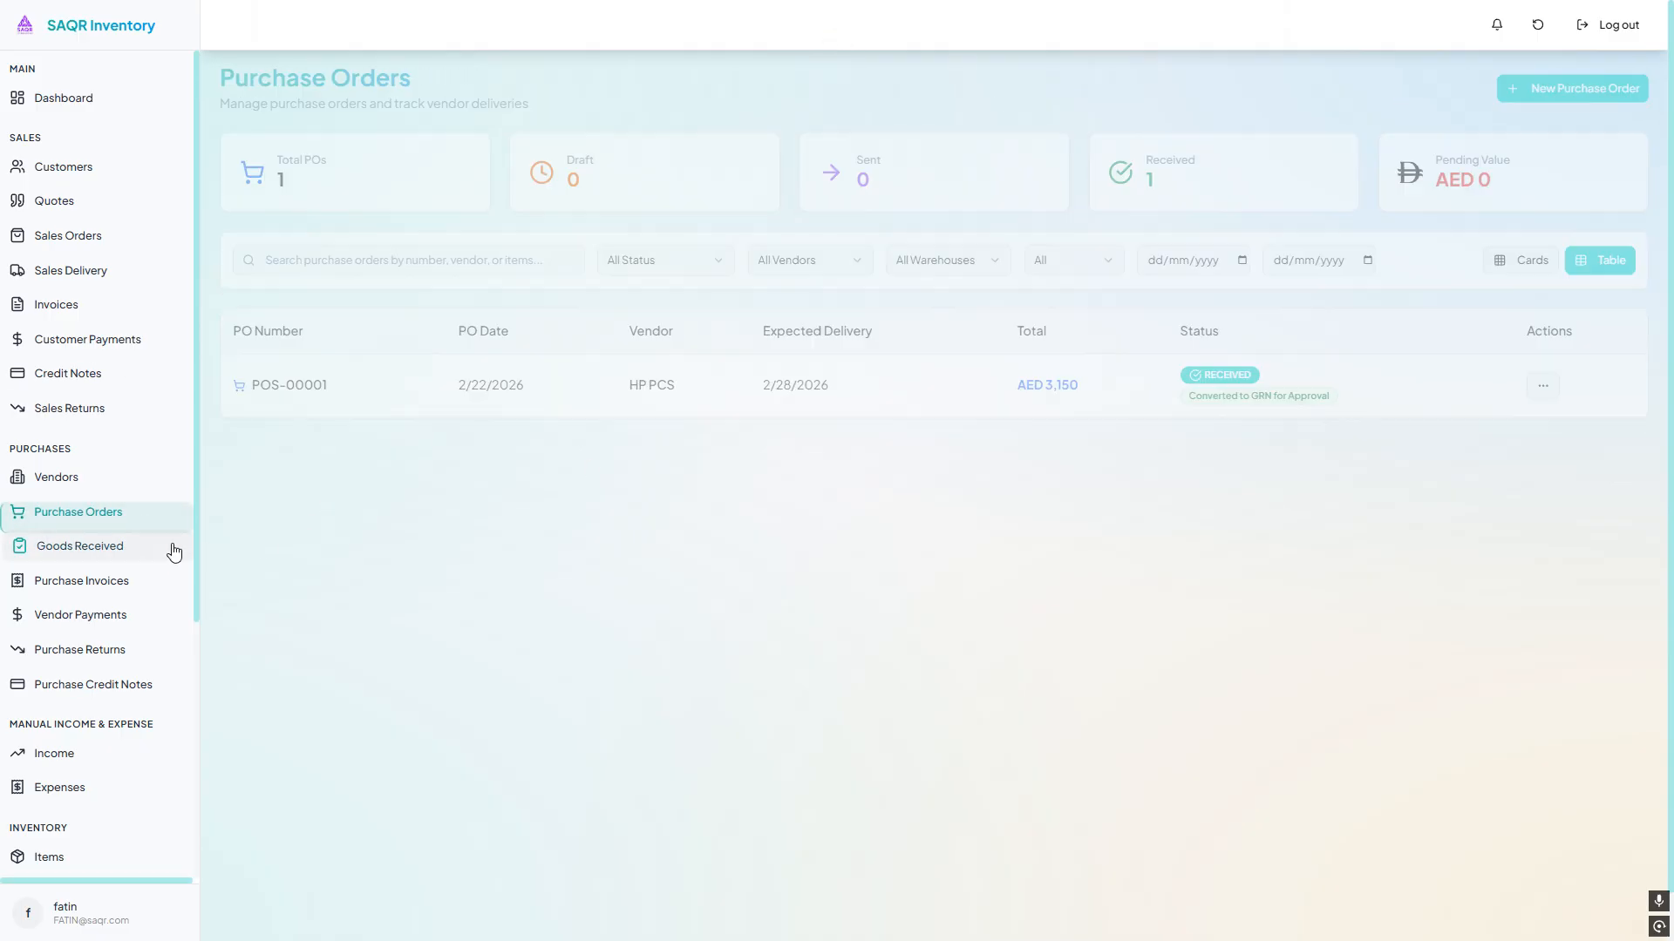
pyautogui.click(171, 548)
pyautogui.click(1600, 92)
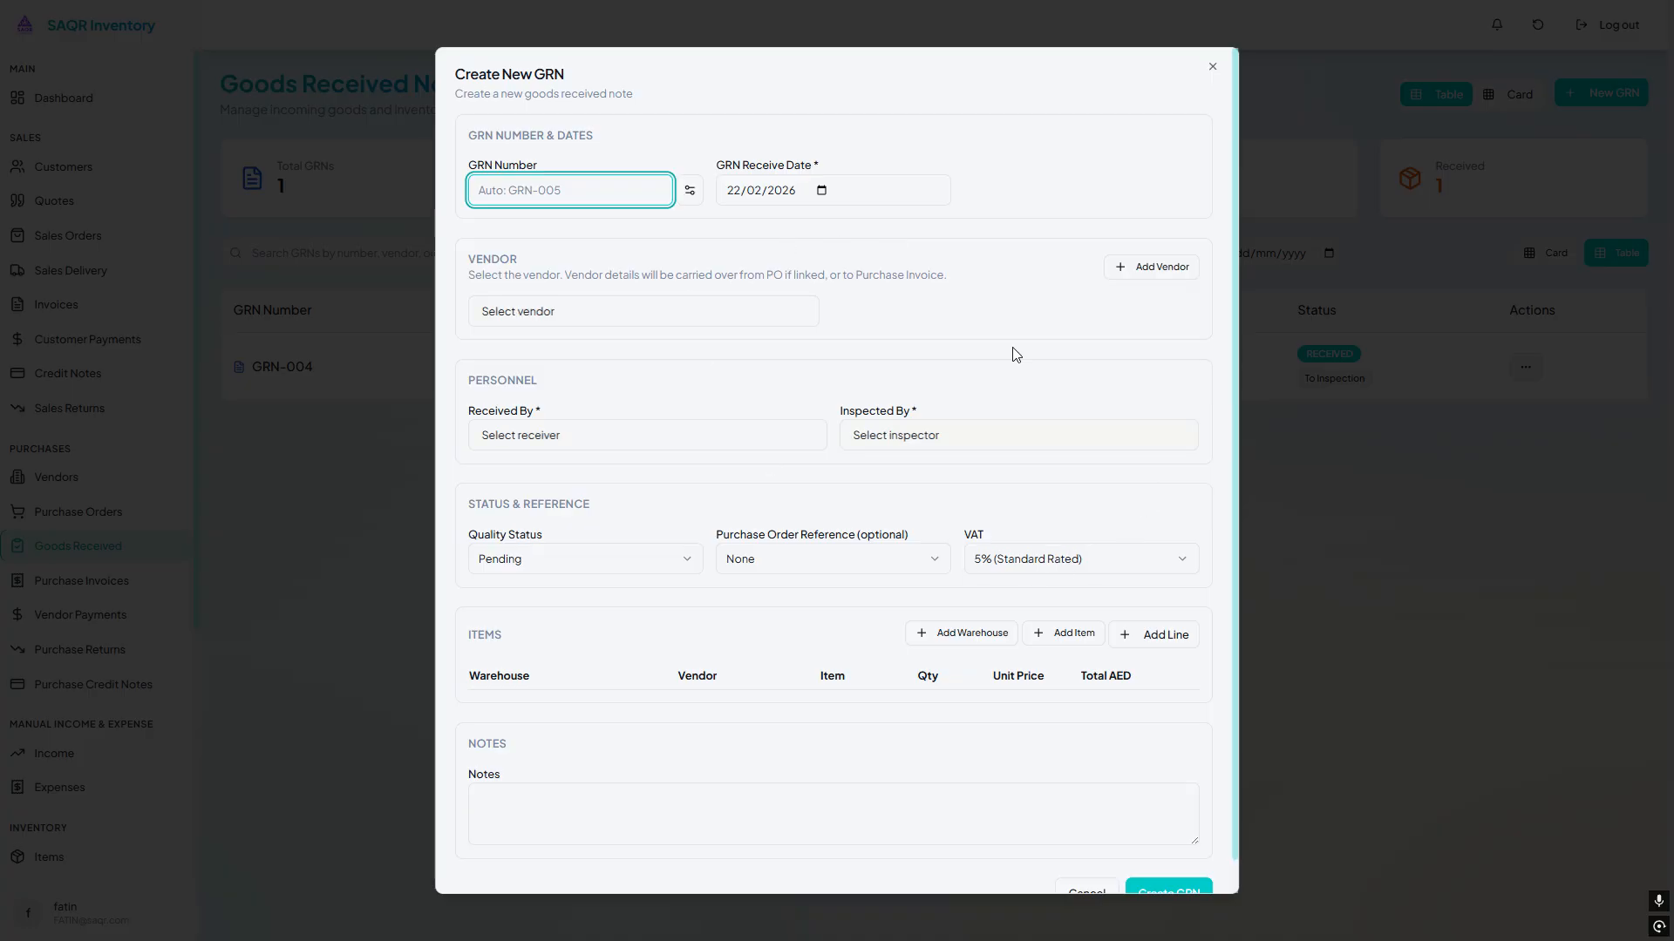
pyautogui.scroll(-1, 627, 422)
pyautogui.scroll(1, 967, 619)
pyautogui.click(1221, 60)
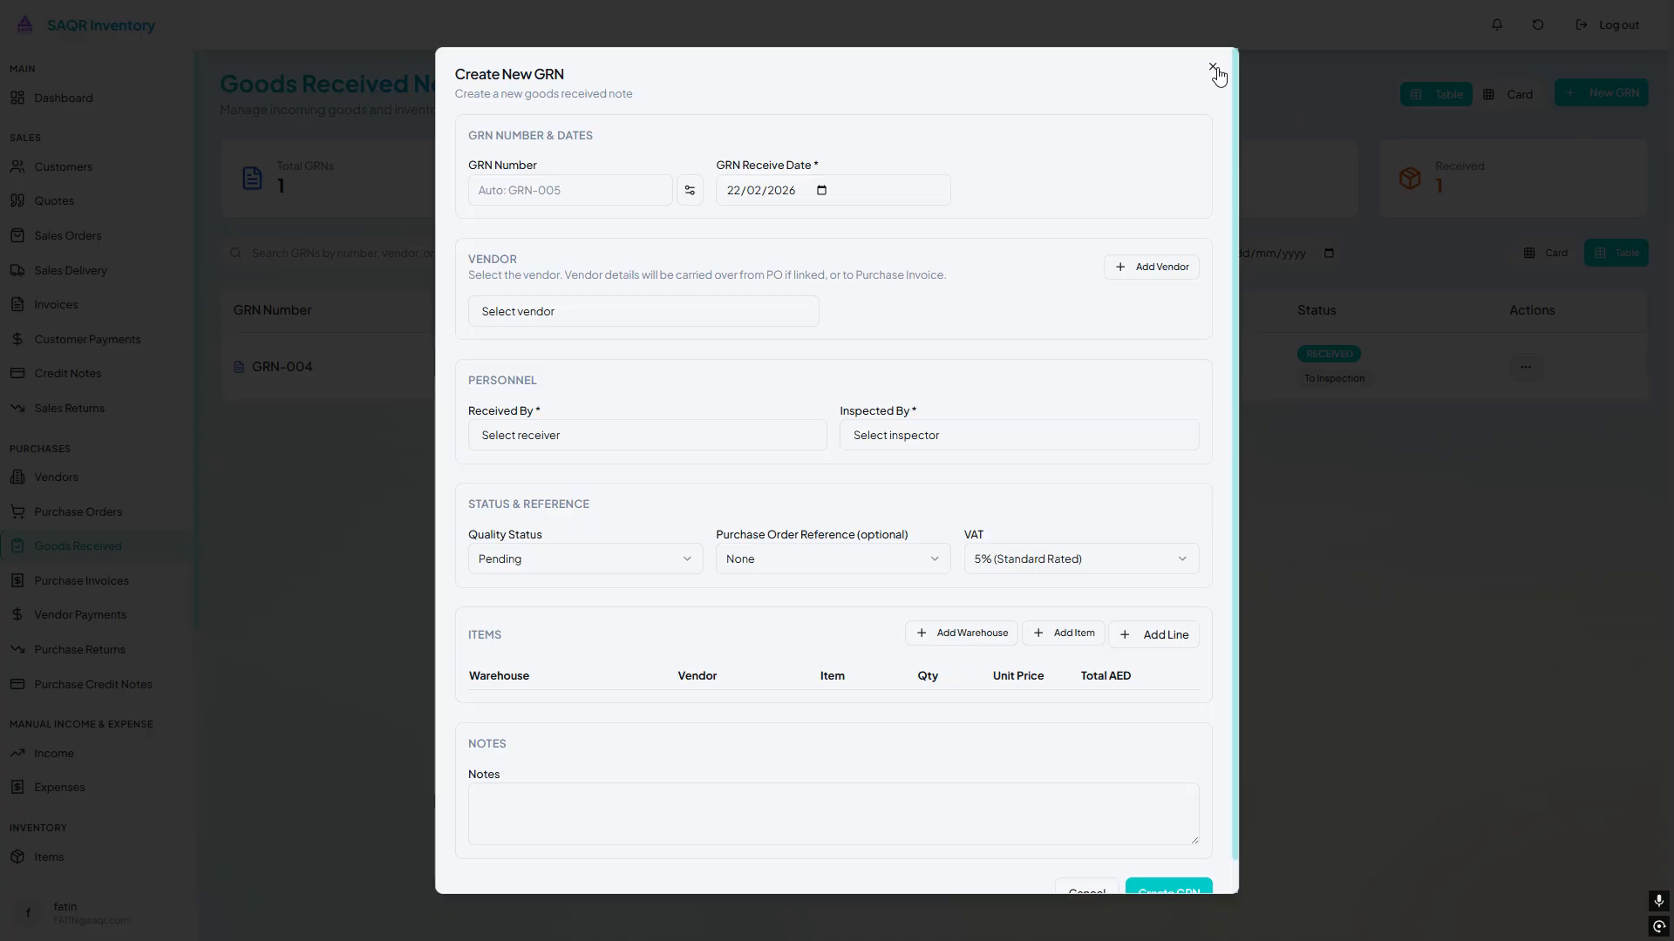
pyautogui.click(1213, 69)
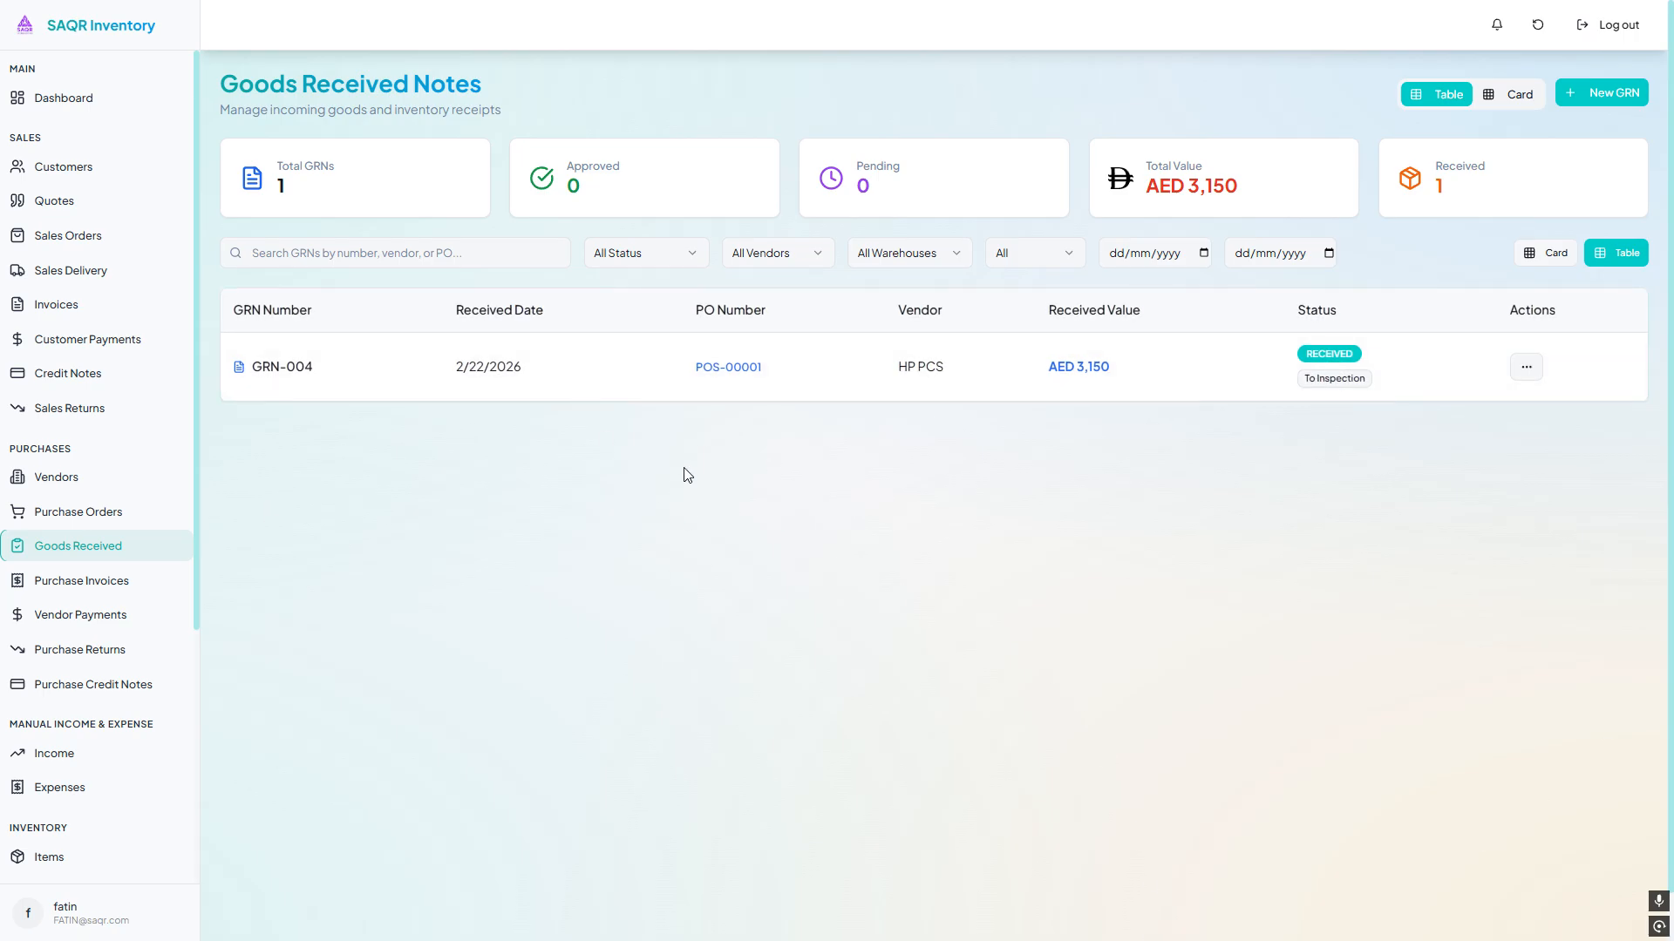
# Preview the HP PCS goods received note as a document, look through it, and close the preview
pyautogui.click(1525, 367)
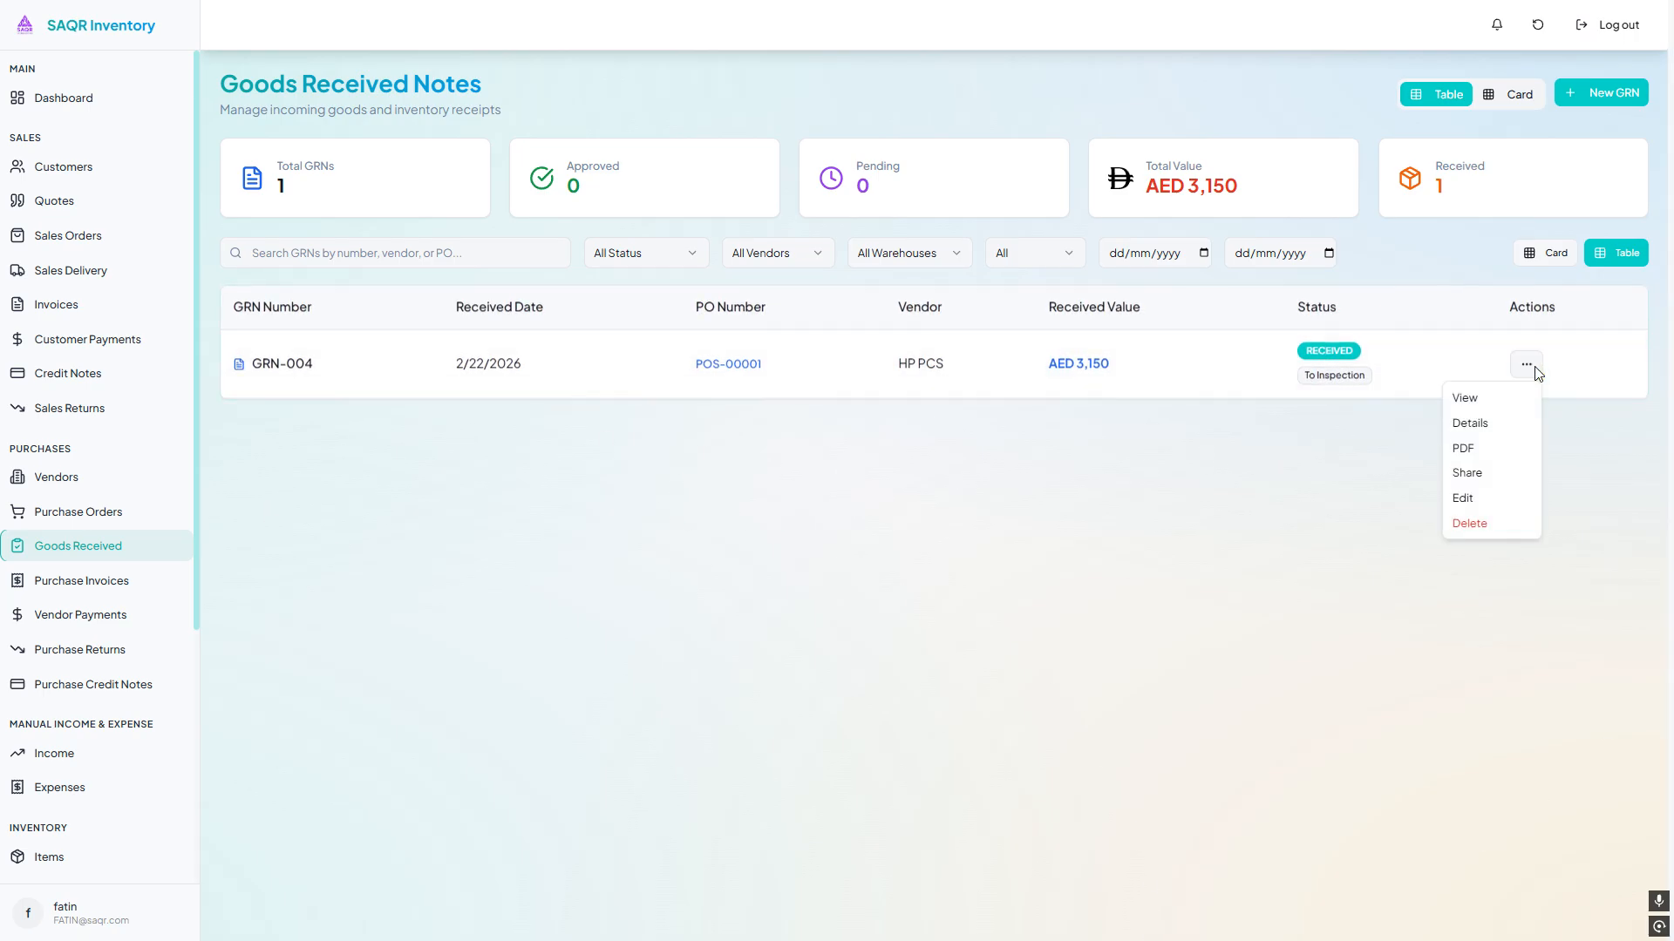
pyautogui.click(1525, 427)
pyautogui.scroll(-4, 1133, 419)
pyautogui.scroll(4, 1137, 270)
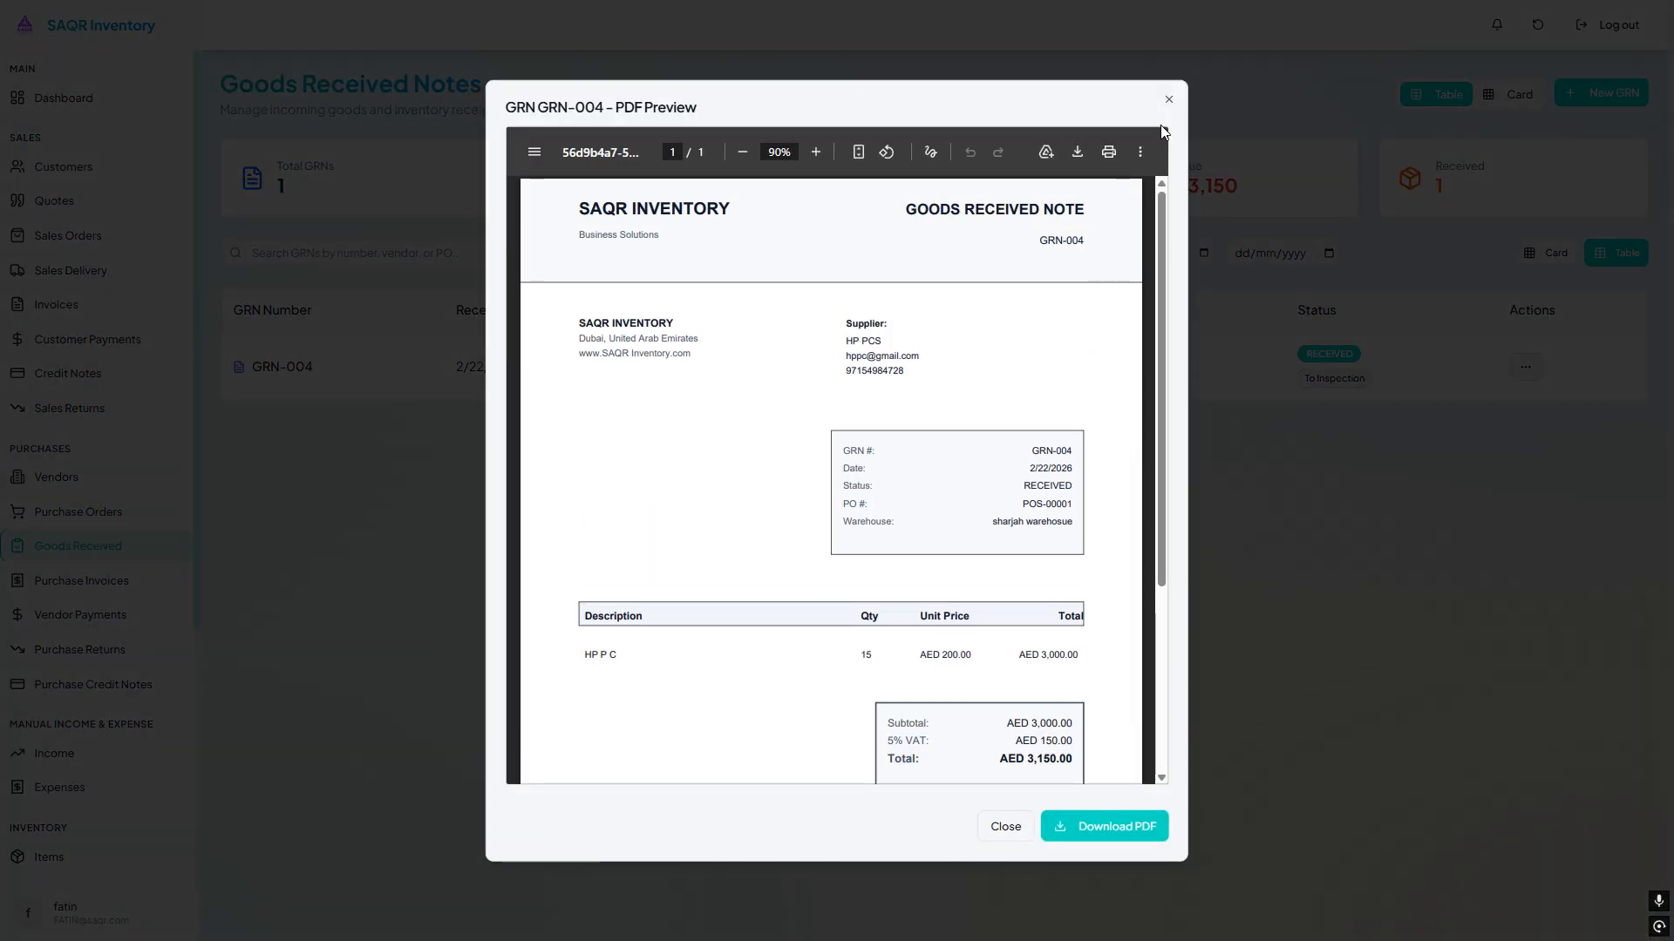
pyautogui.click(1169, 99)
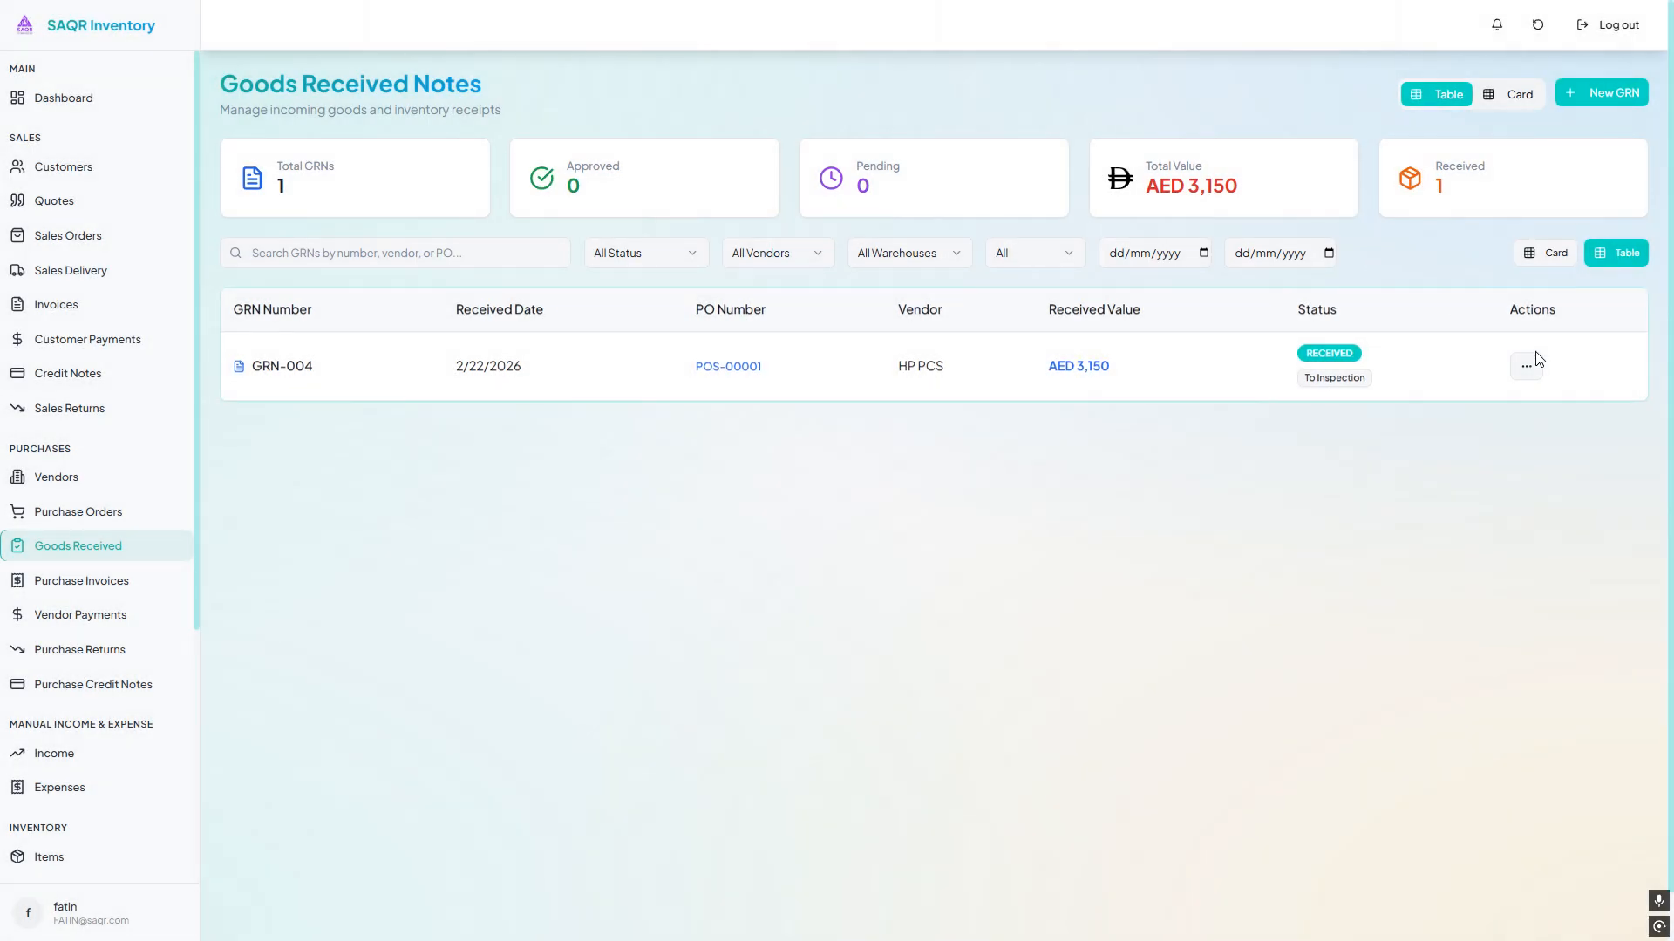
# Examine the goods received note's details, including its GRN information, status, warehouse, vendor contact fields and received items, and close them
pyautogui.click(1526, 367)
pyautogui.click(1502, 426)
pyautogui.scroll(-1, 1029, 489)
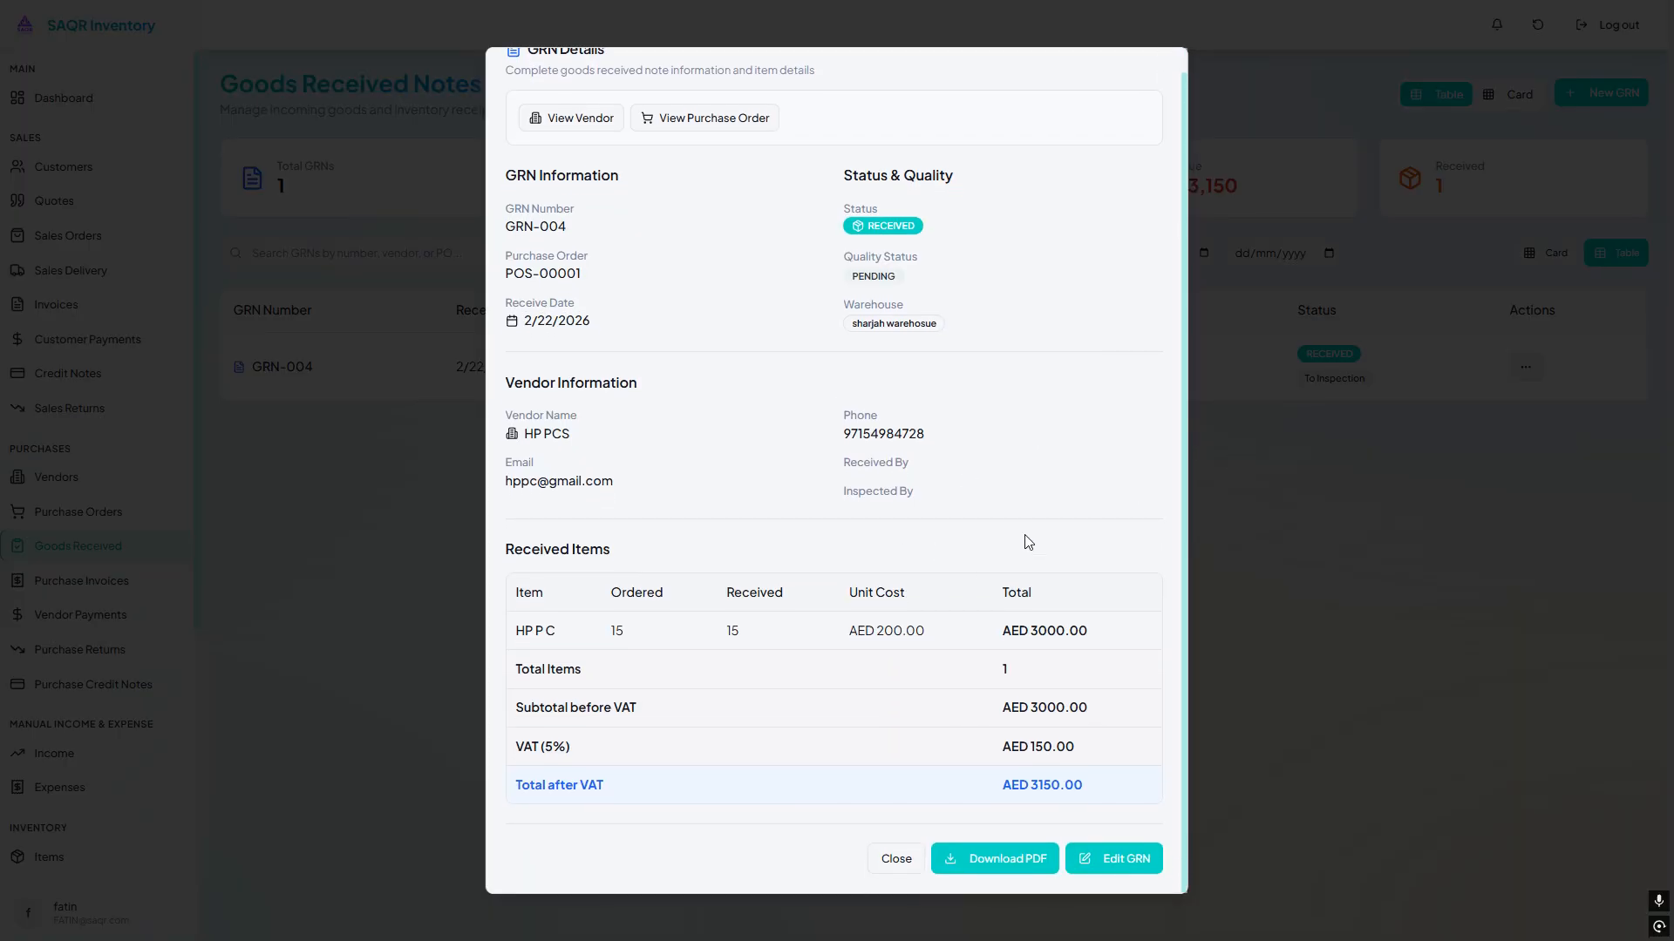
pyautogui.scroll(1, 1028, 537)
pyautogui.moveTo(506, 281); pyautogui.dragTo(588, 312)
pyautogui.moveTo(505, 234); pyautogui.dragTo(518, 228)
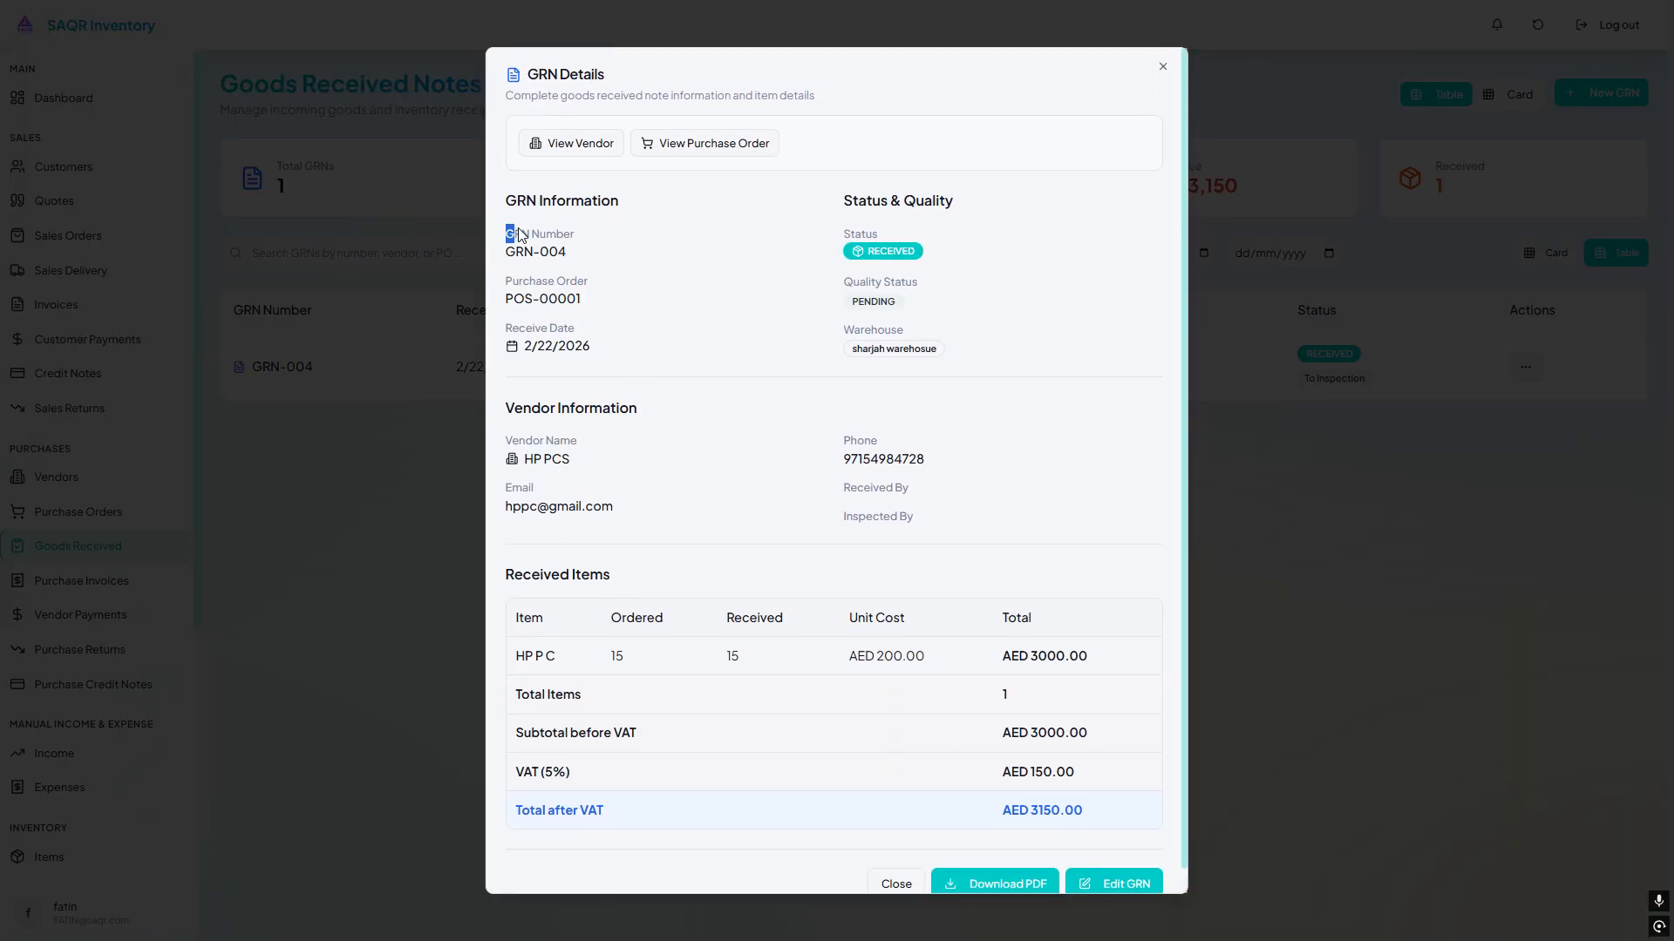
pyautogui.moveTo(601, 274); pyautogui.dragTo(934, 305)
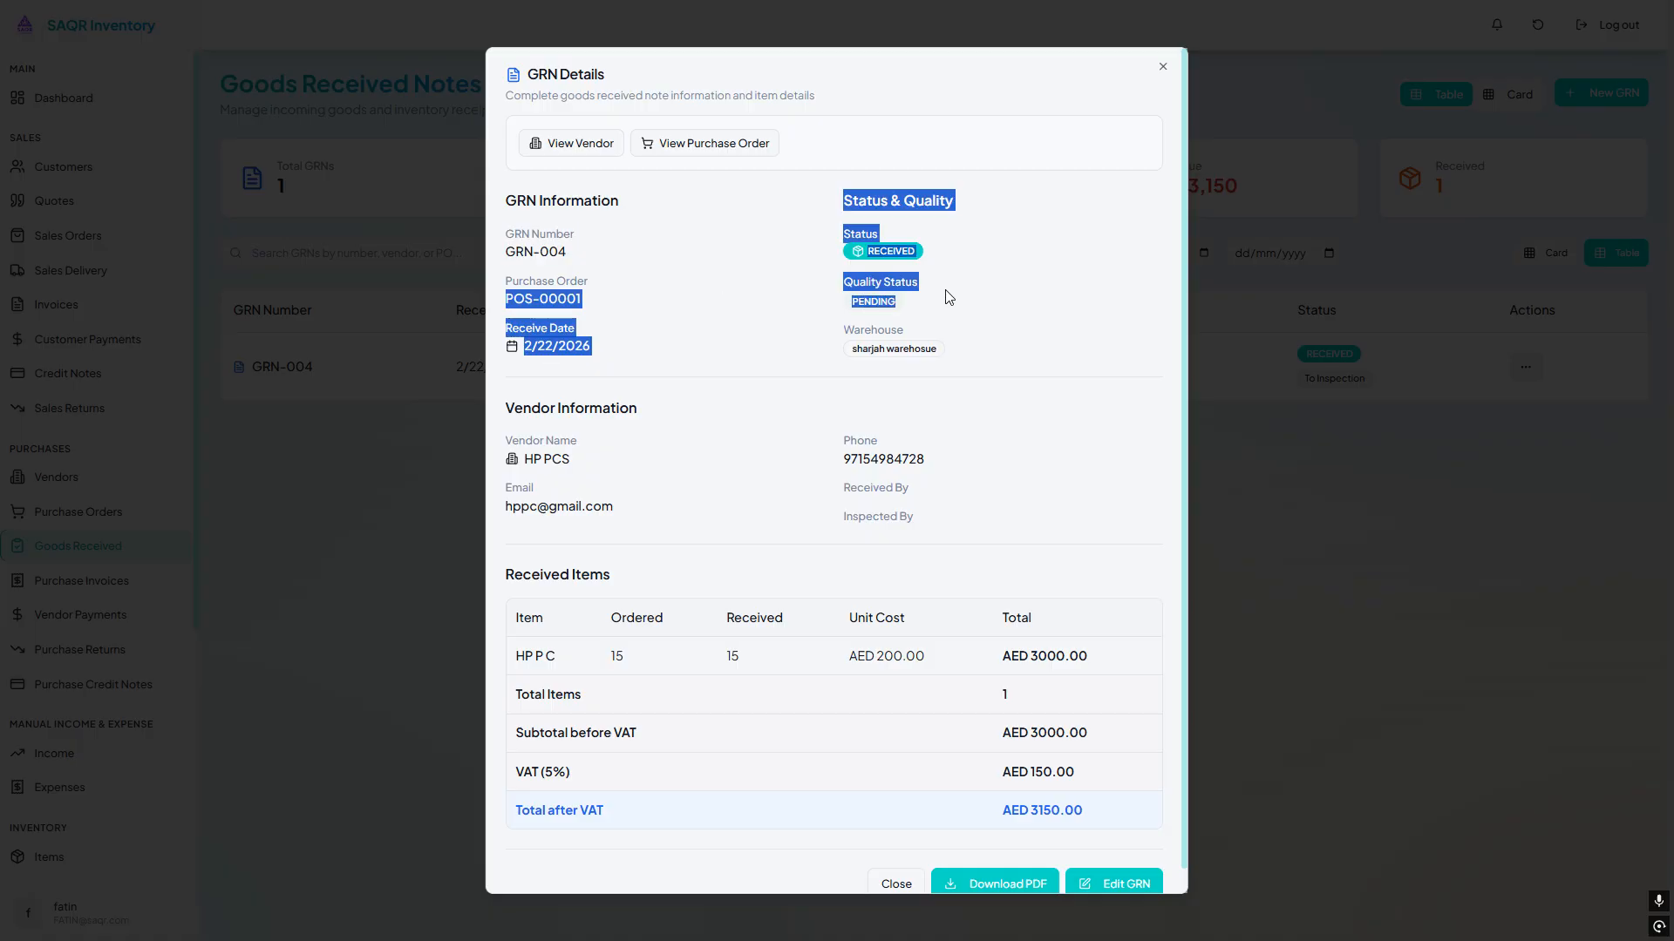
pyautogui.click(948, 298)
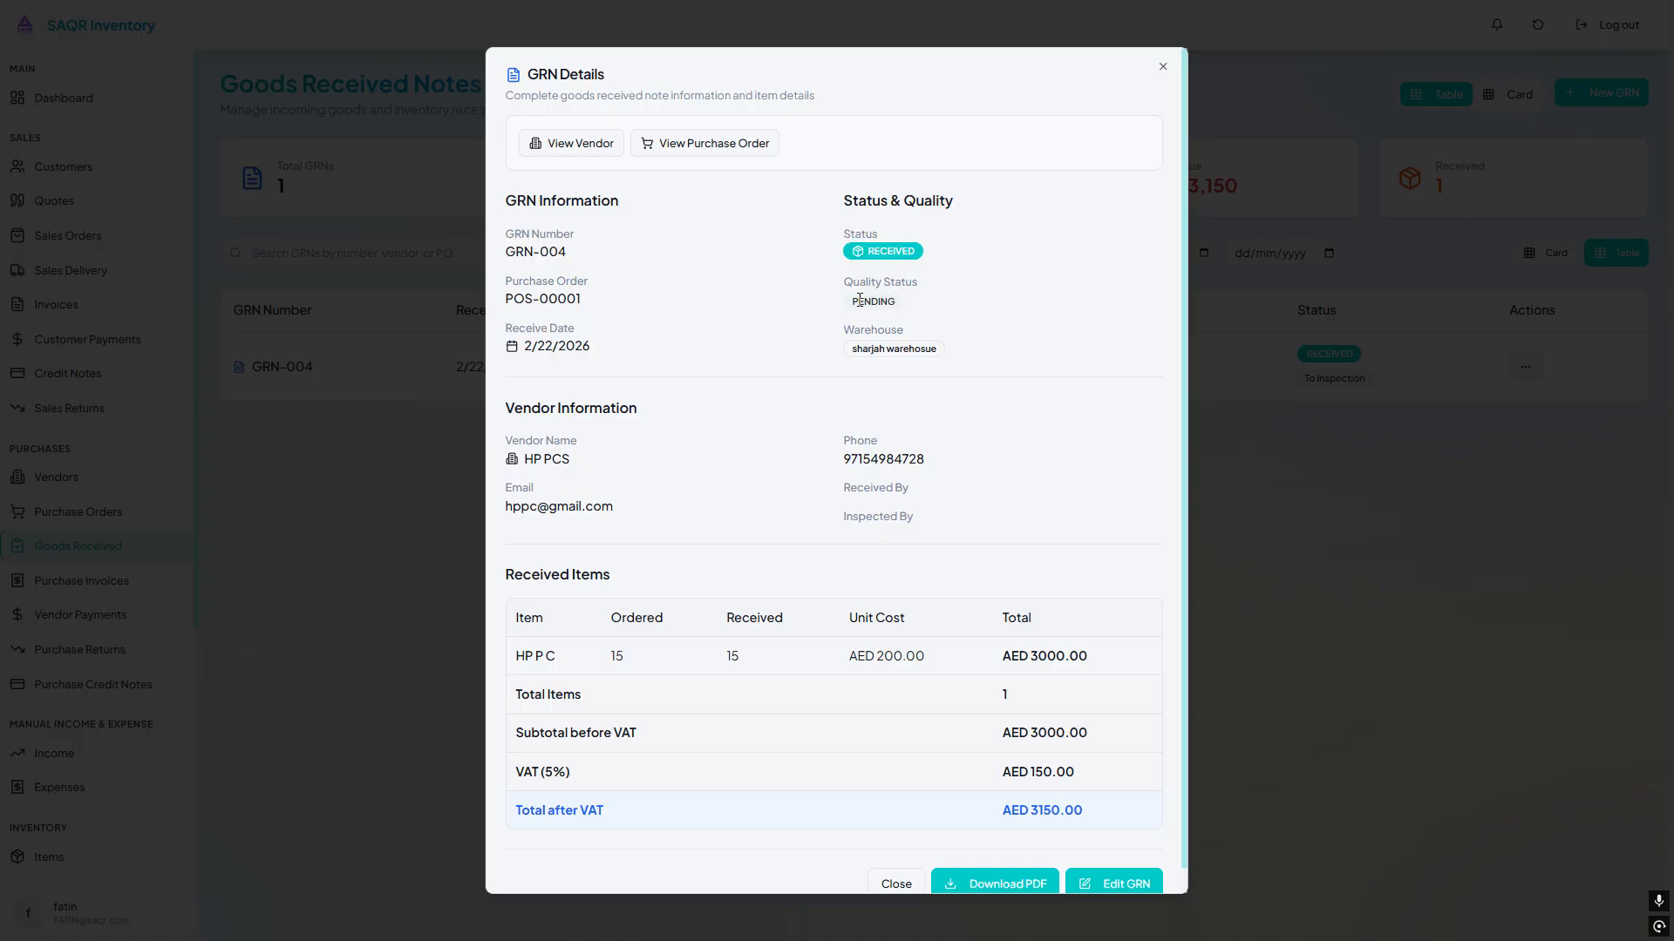
pyautogui.moveTo(939, 350); pyautogui.dragTo(855, 349)
pyautogui.click(529, 454)
pyautogui.moveTo(885, 461); pyautogui.dragTo(921, 546)
pyautogui.doubleClick(531, 507)
pyautogui.click(1349, 563)
# Edit the HP PCS goods received note, setting Received By to the signed-in user and Inspected By to Admin, and save the update
pyautogui.click(1526, 367)
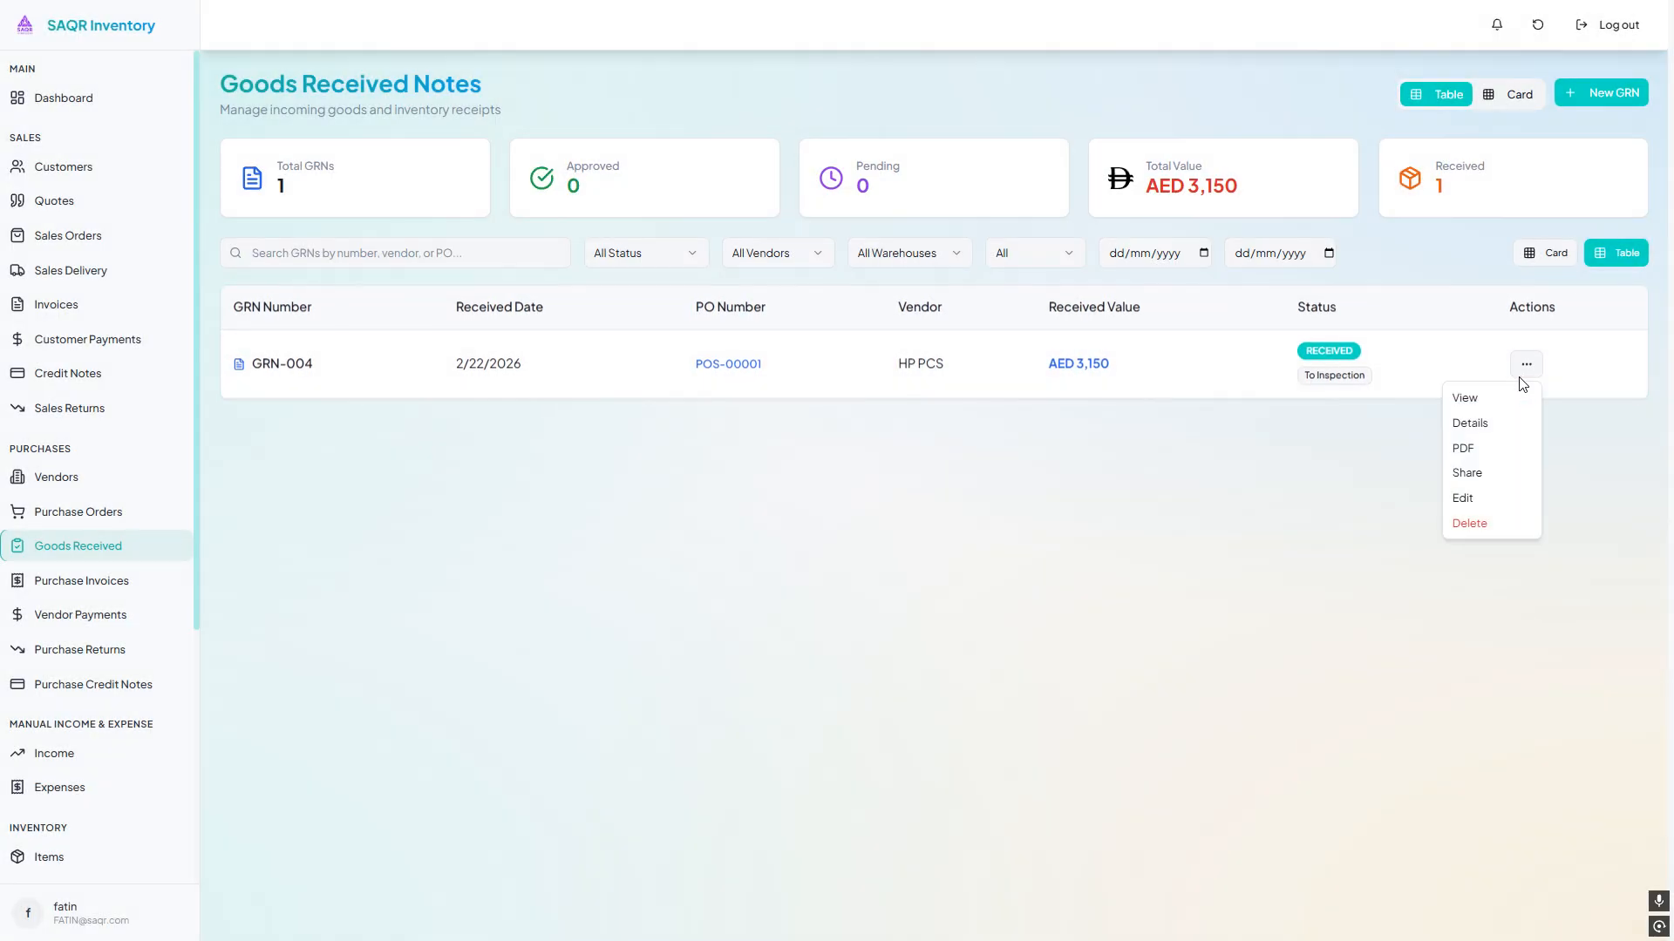
pyautogui.click(1488, 502)
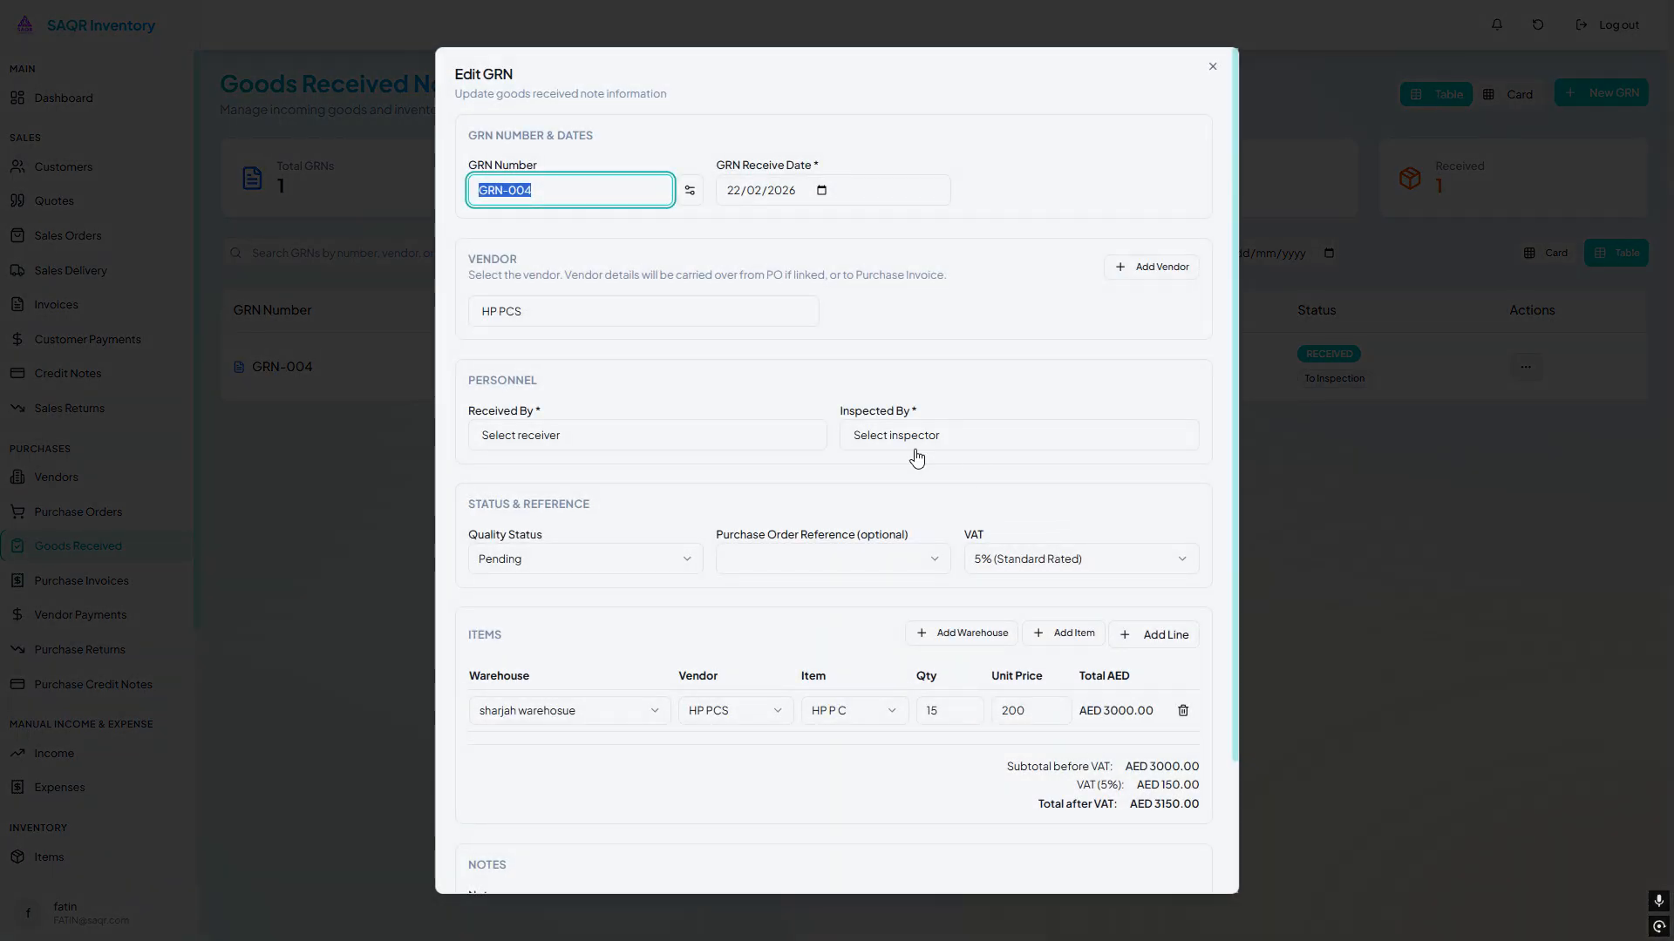
pyautogui.click(723, 440)
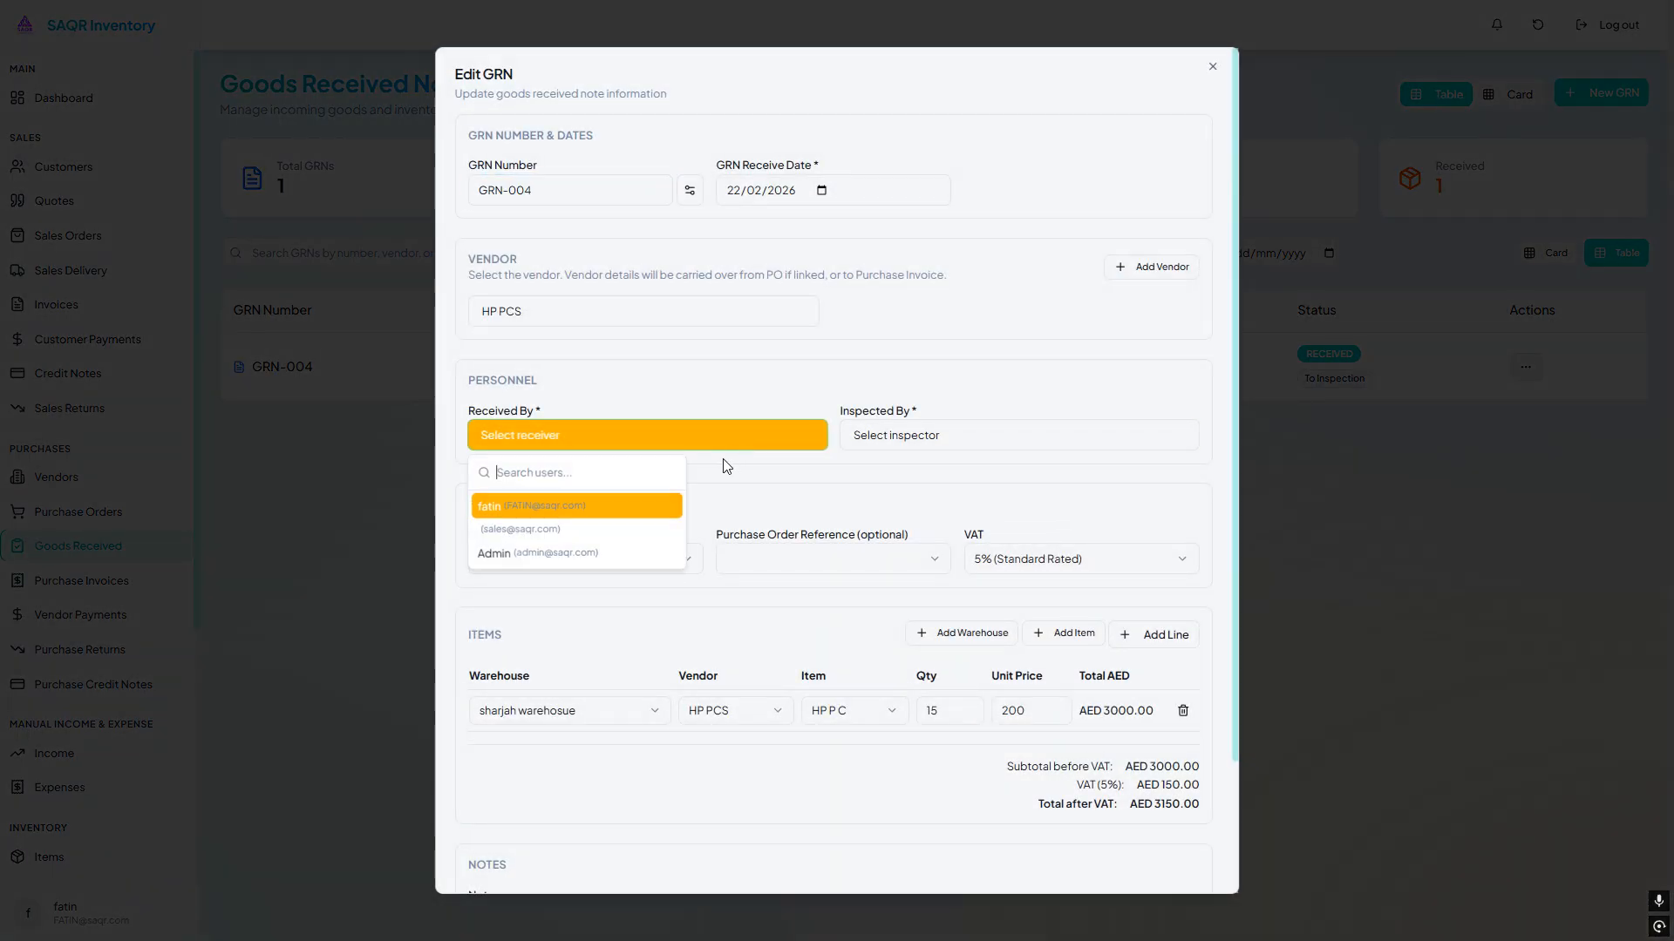
pyautogui.click(542, 504)
pyautogui.click(931, 440)
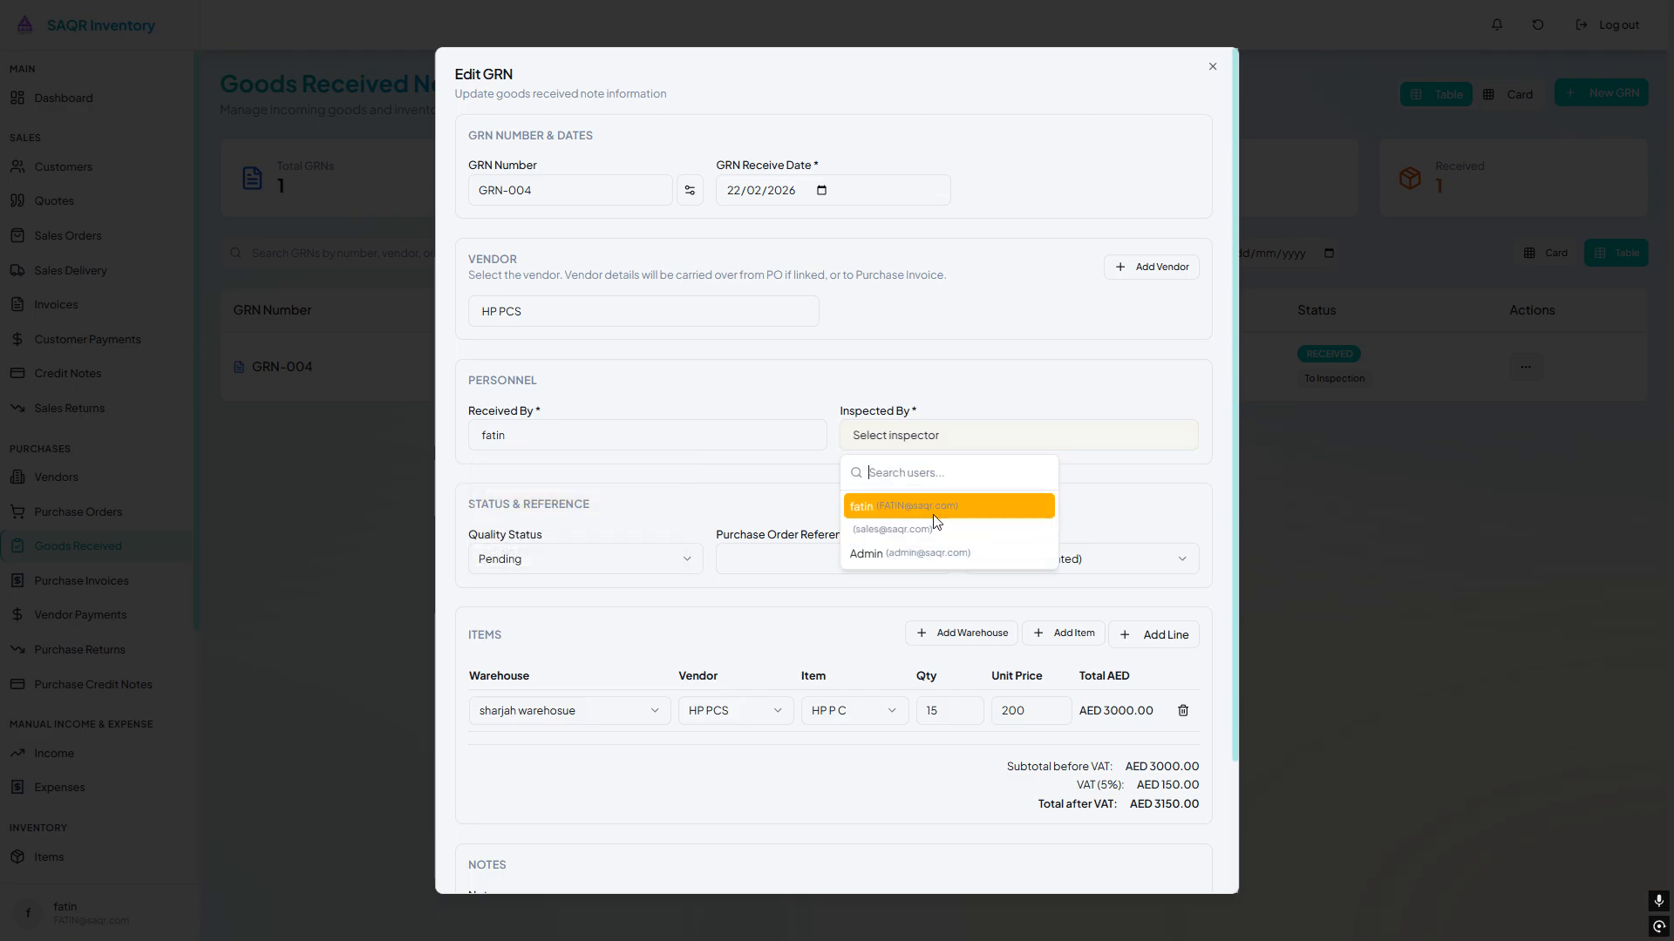
pyautogui.click(922, 557)
pyautogui.scroll(-3, 901, 584)
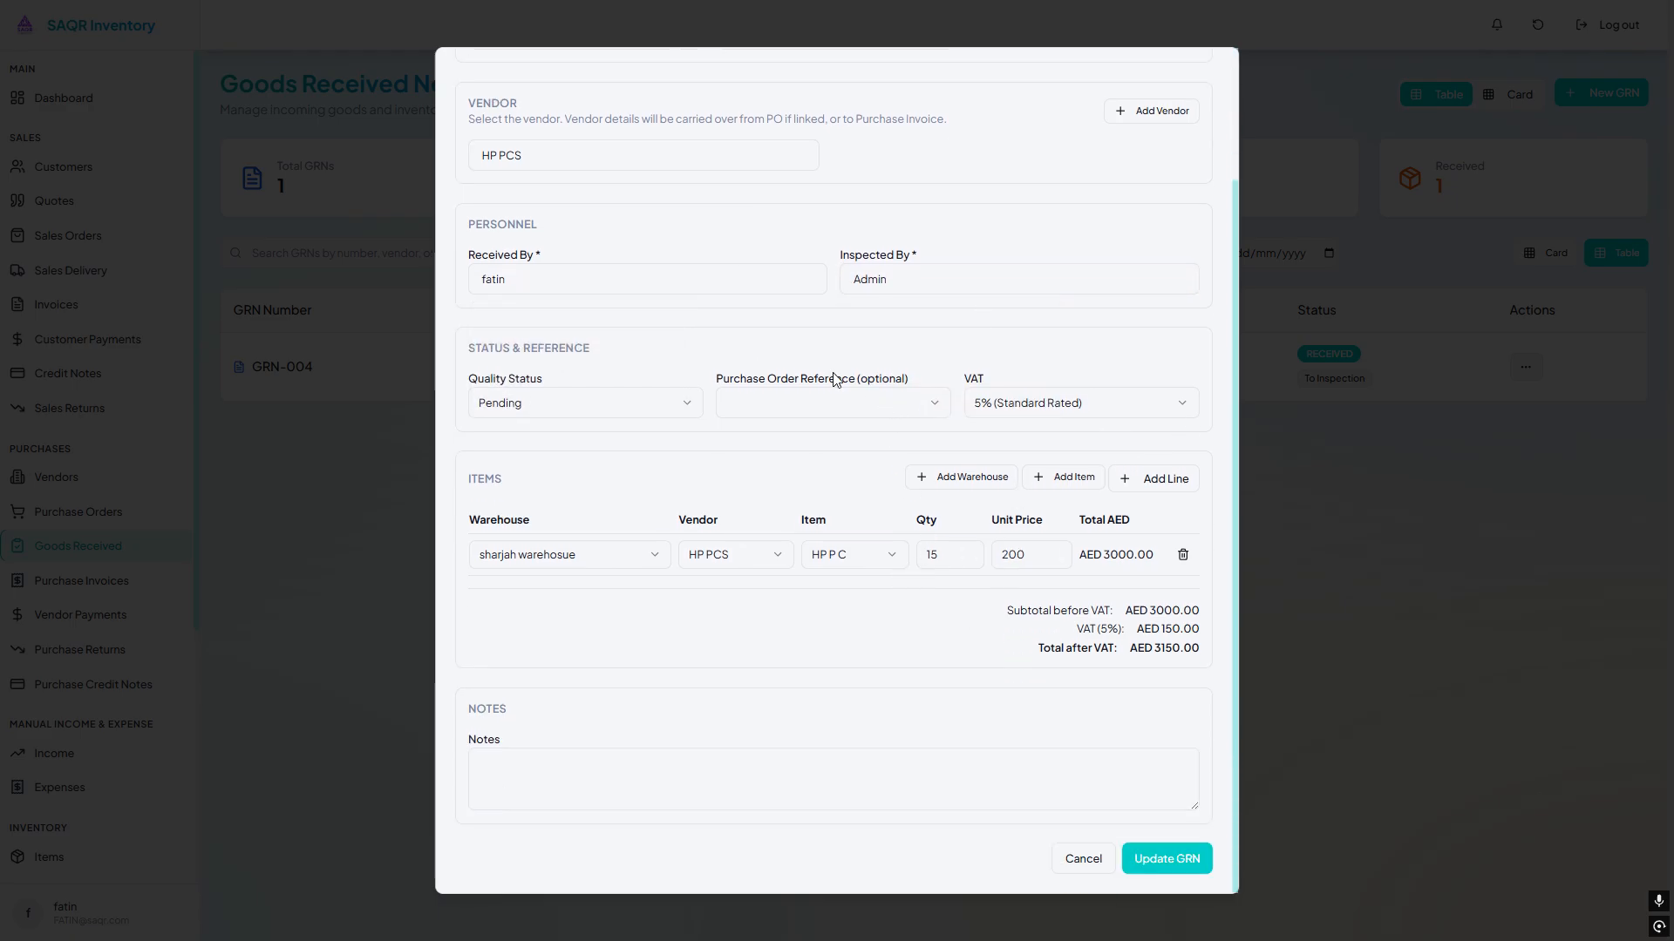
pyautogui.scroll(3, 1139, 752)
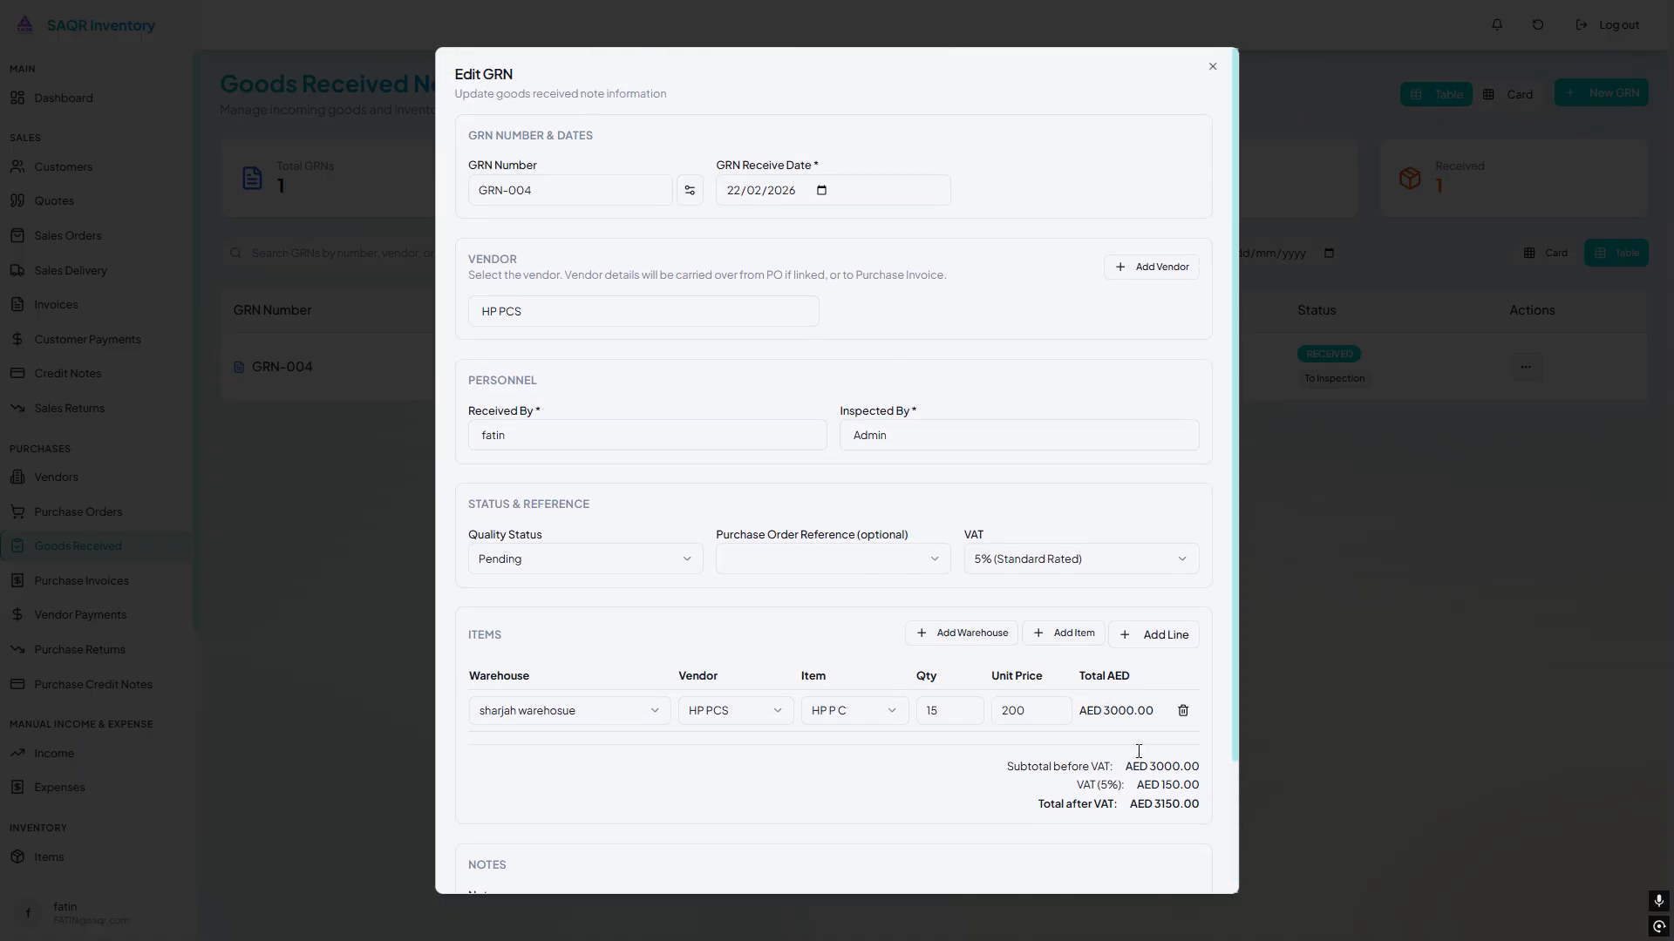
pyautogui.scroll(-3, 1134, 761)
pyautogui.click(1175, 863)
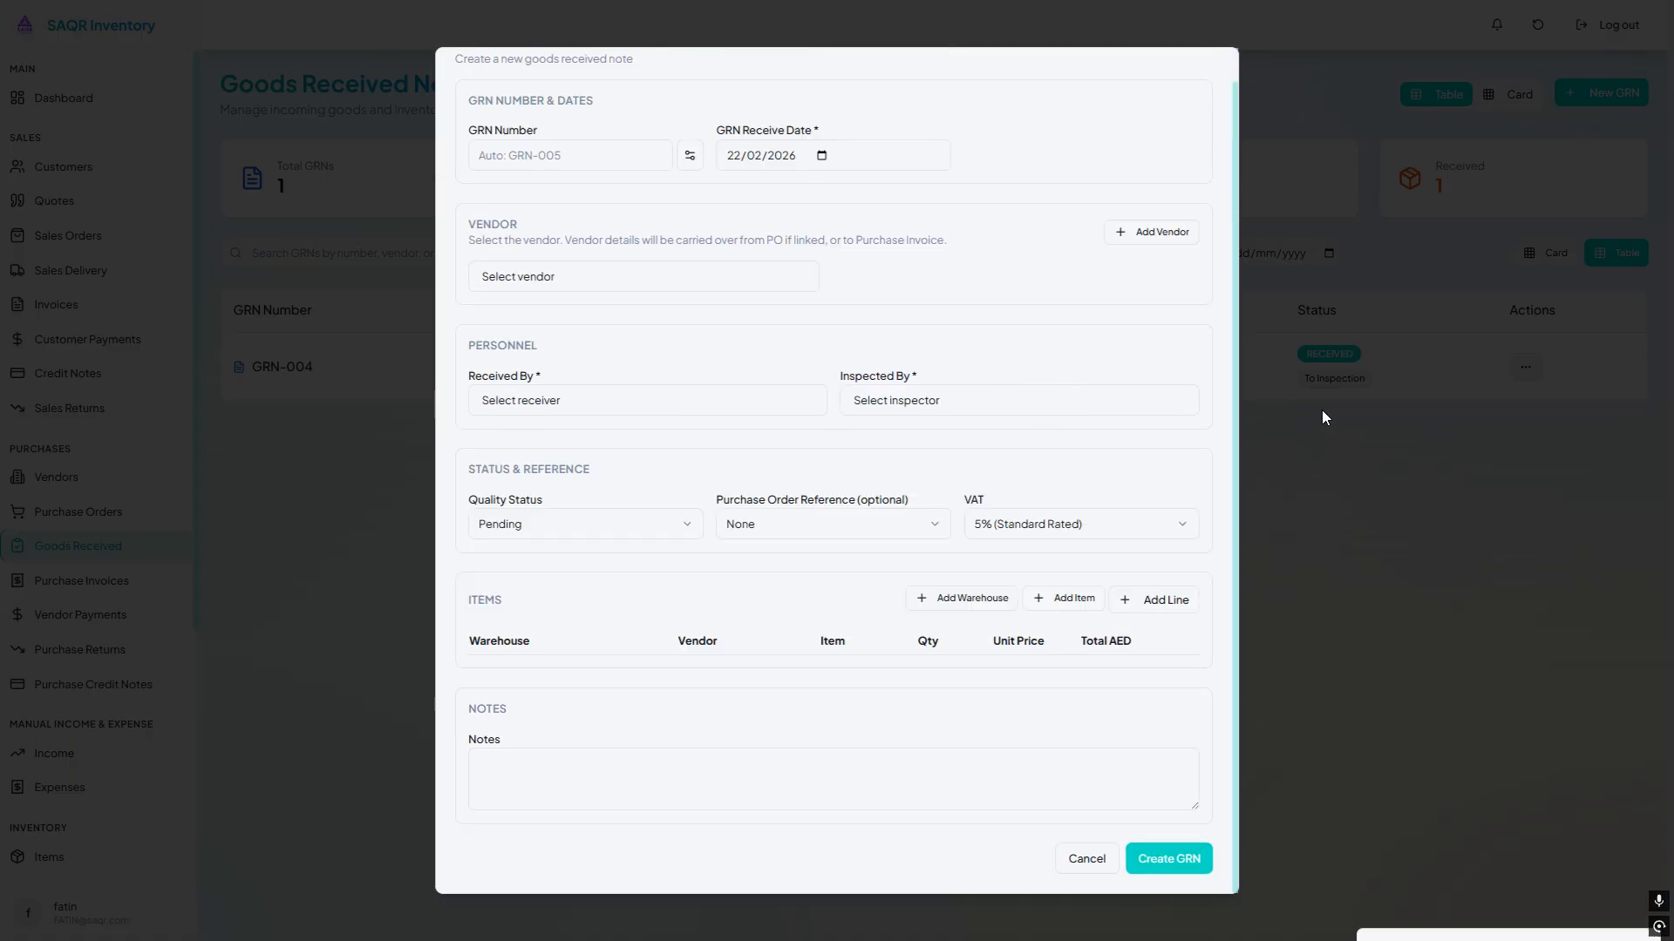
# Reopen the goods received note's details to check the Received By and Inspected By entries and the received items
pyautogui.click(1523, 366)
pyautogui.click(1500, 426)
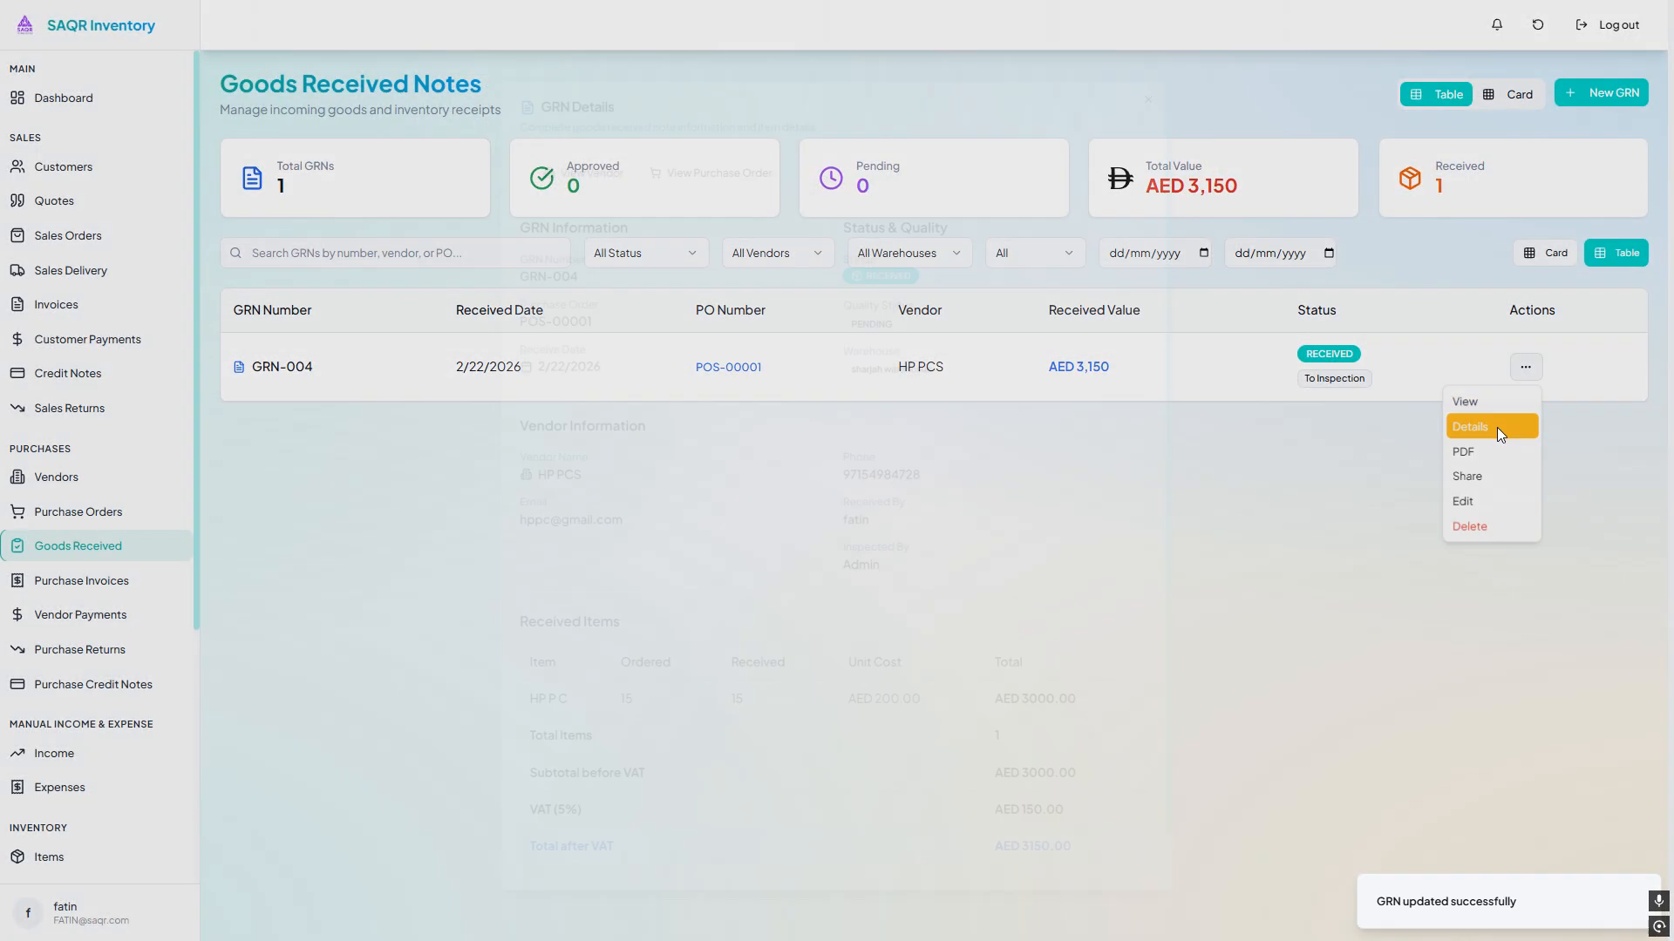
pyautogui.moveTo(849, 490); pyautogui.dragTo(1217, 516)
pyautogui.scroll(-1, 568, 723)
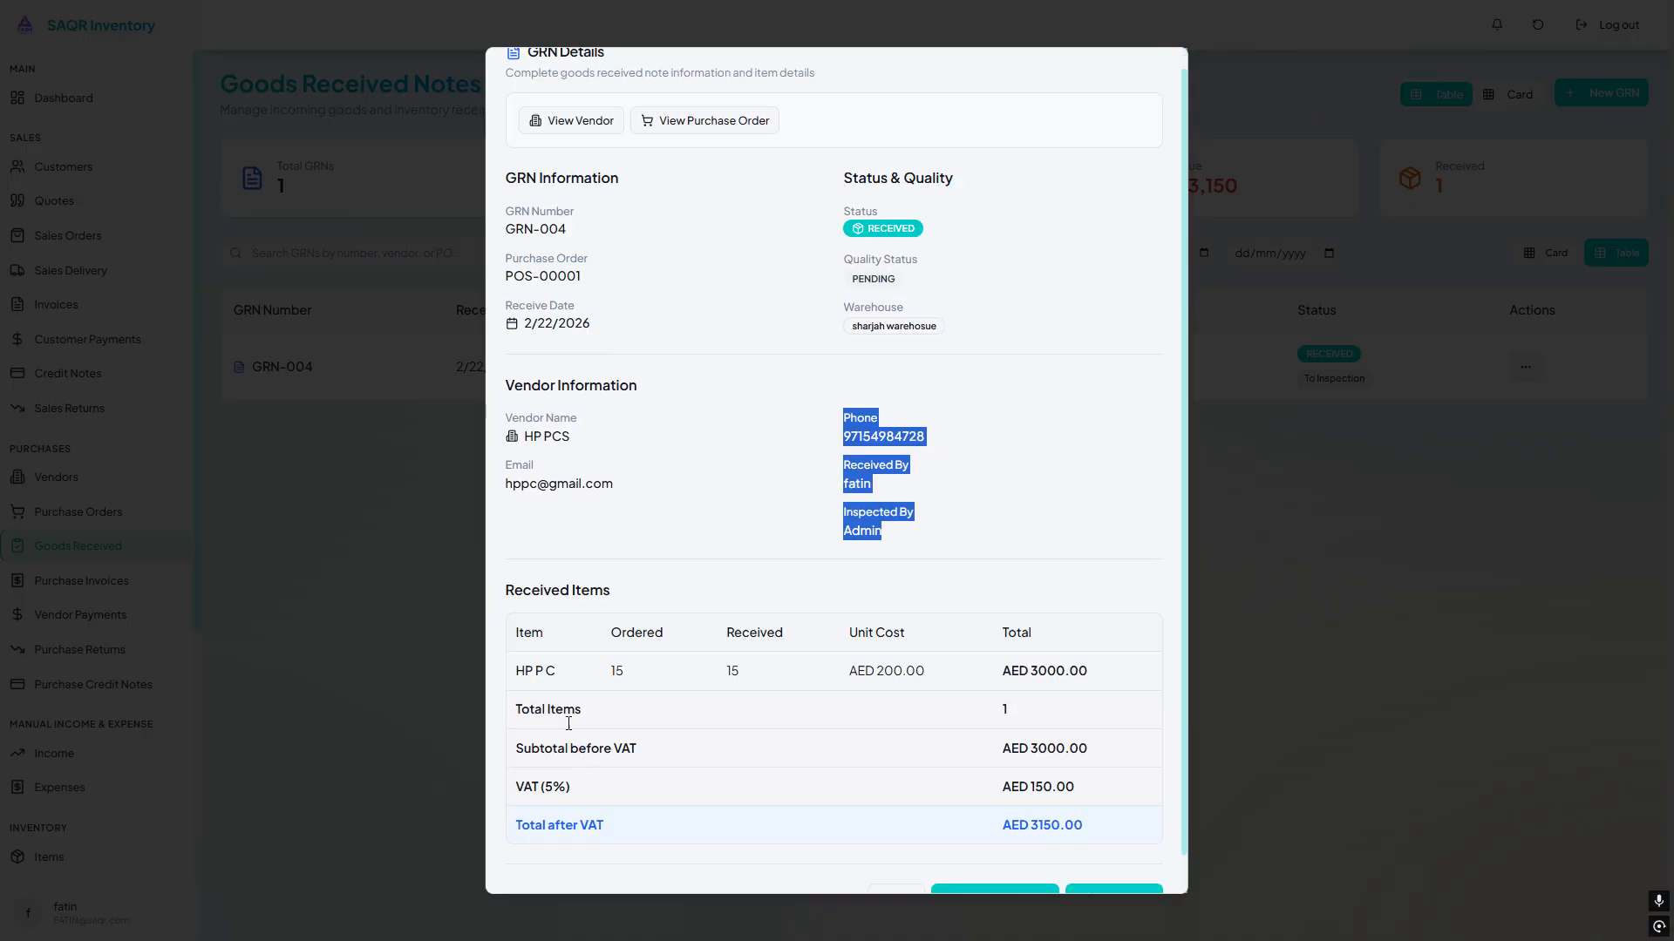
# Open the goods received note for editing from its details, review the form, and close it without changes
pyautogui.click(1118, 842)
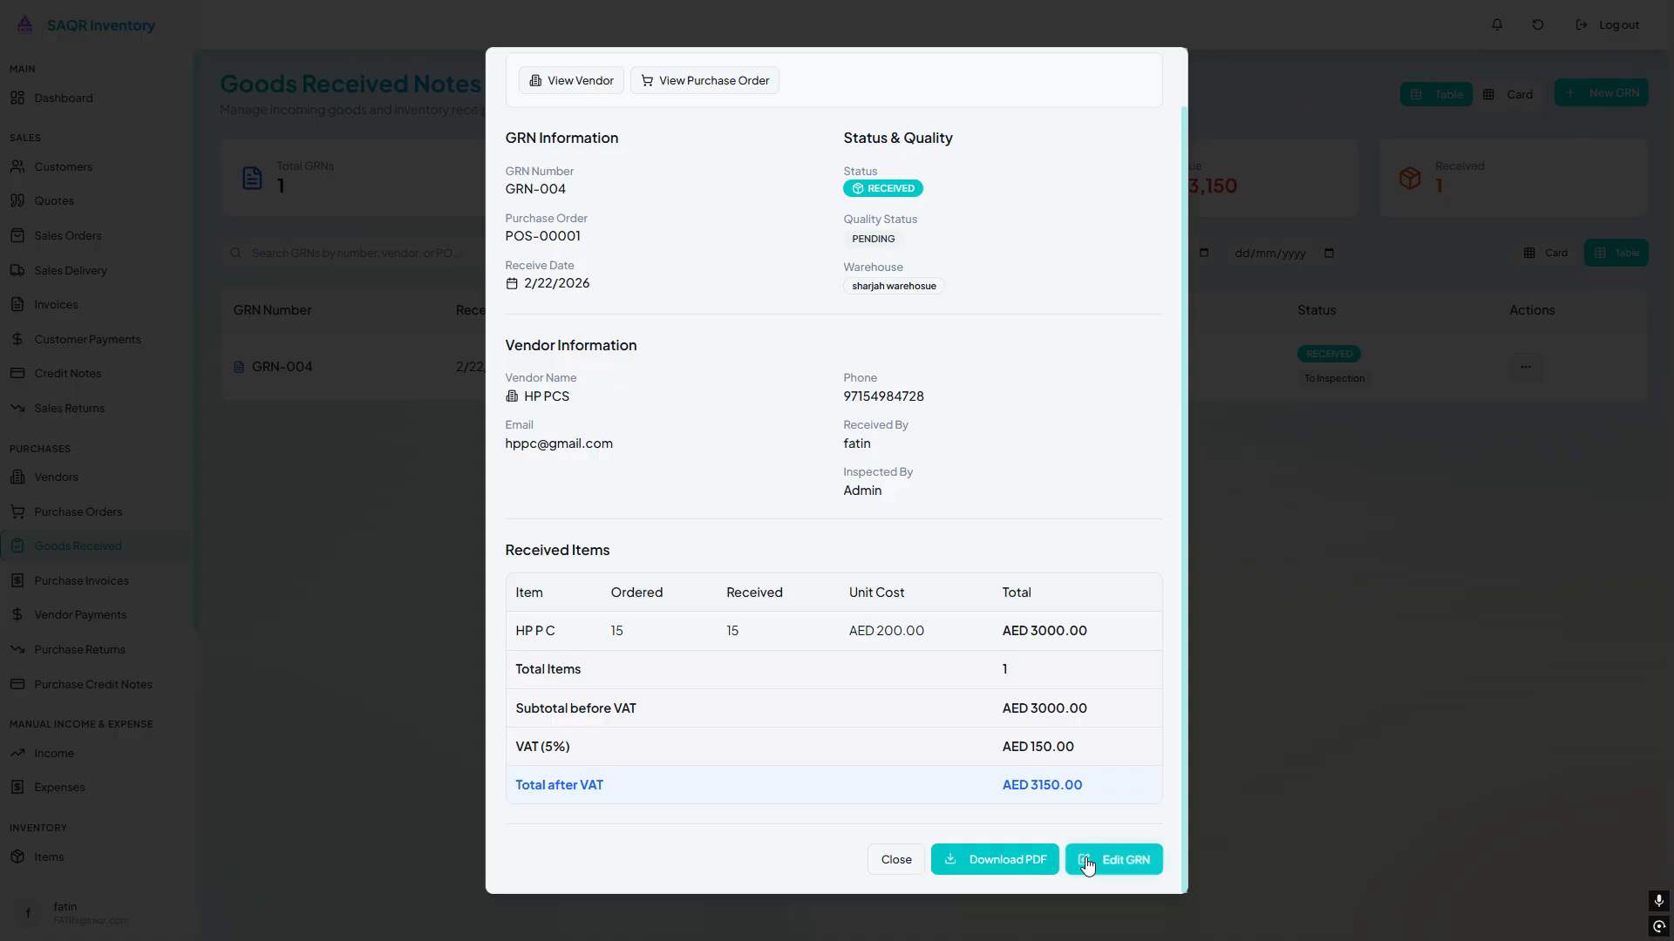
pyautogui.click(1087, 863)
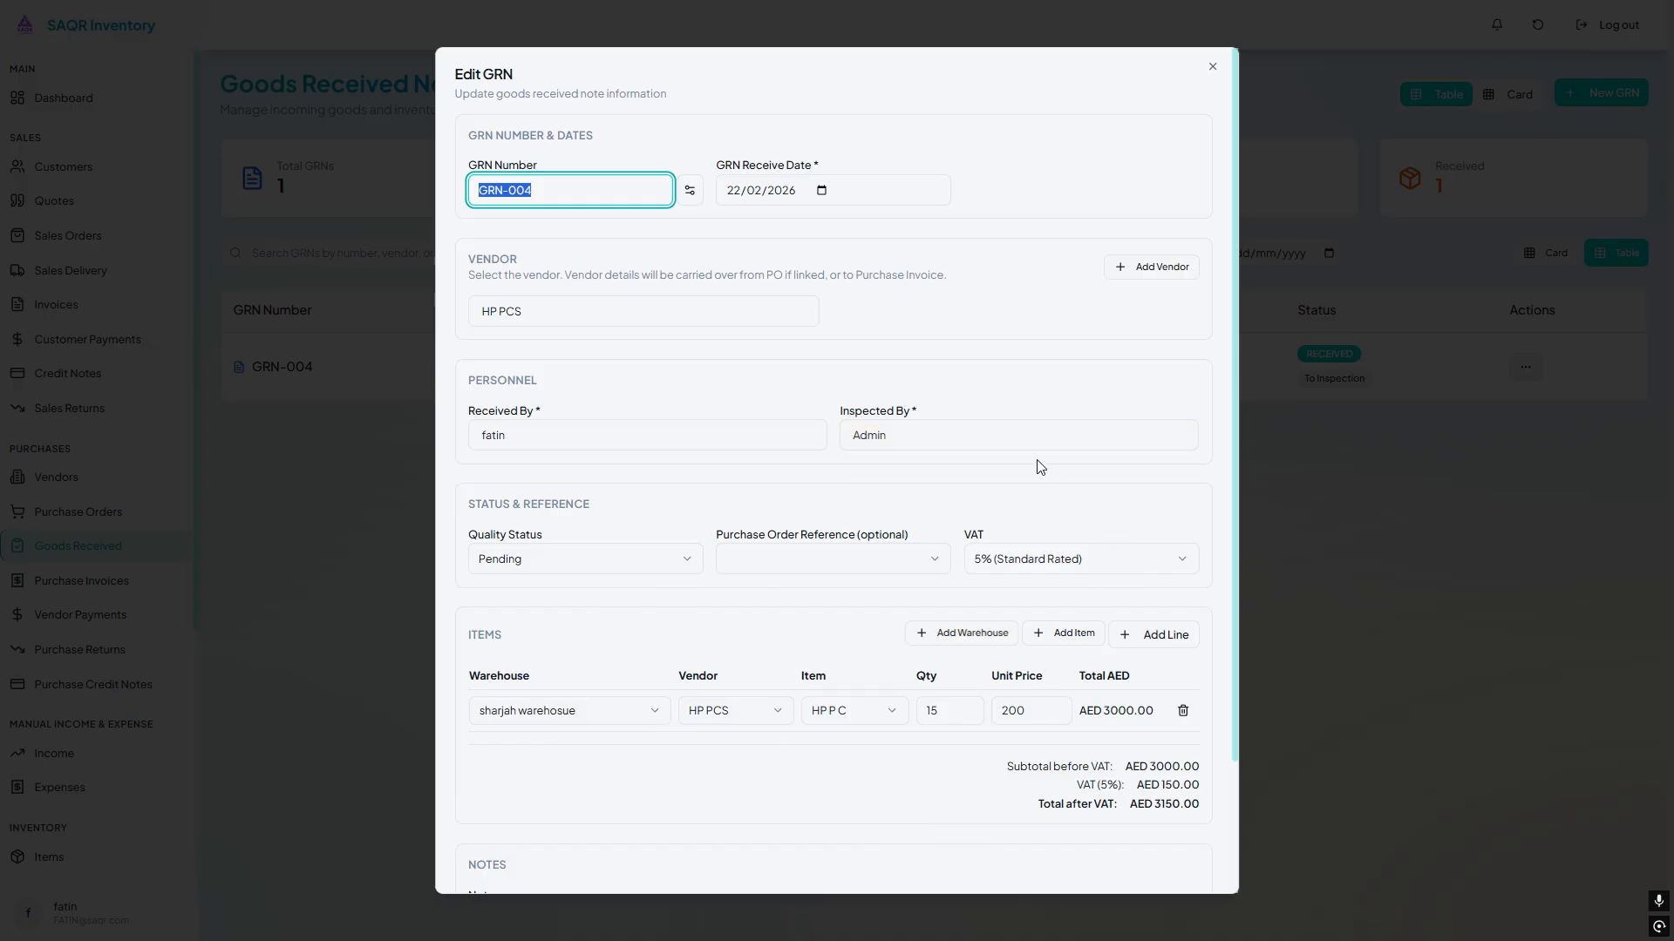
pyautogui.scroll(-3, 897, 523)
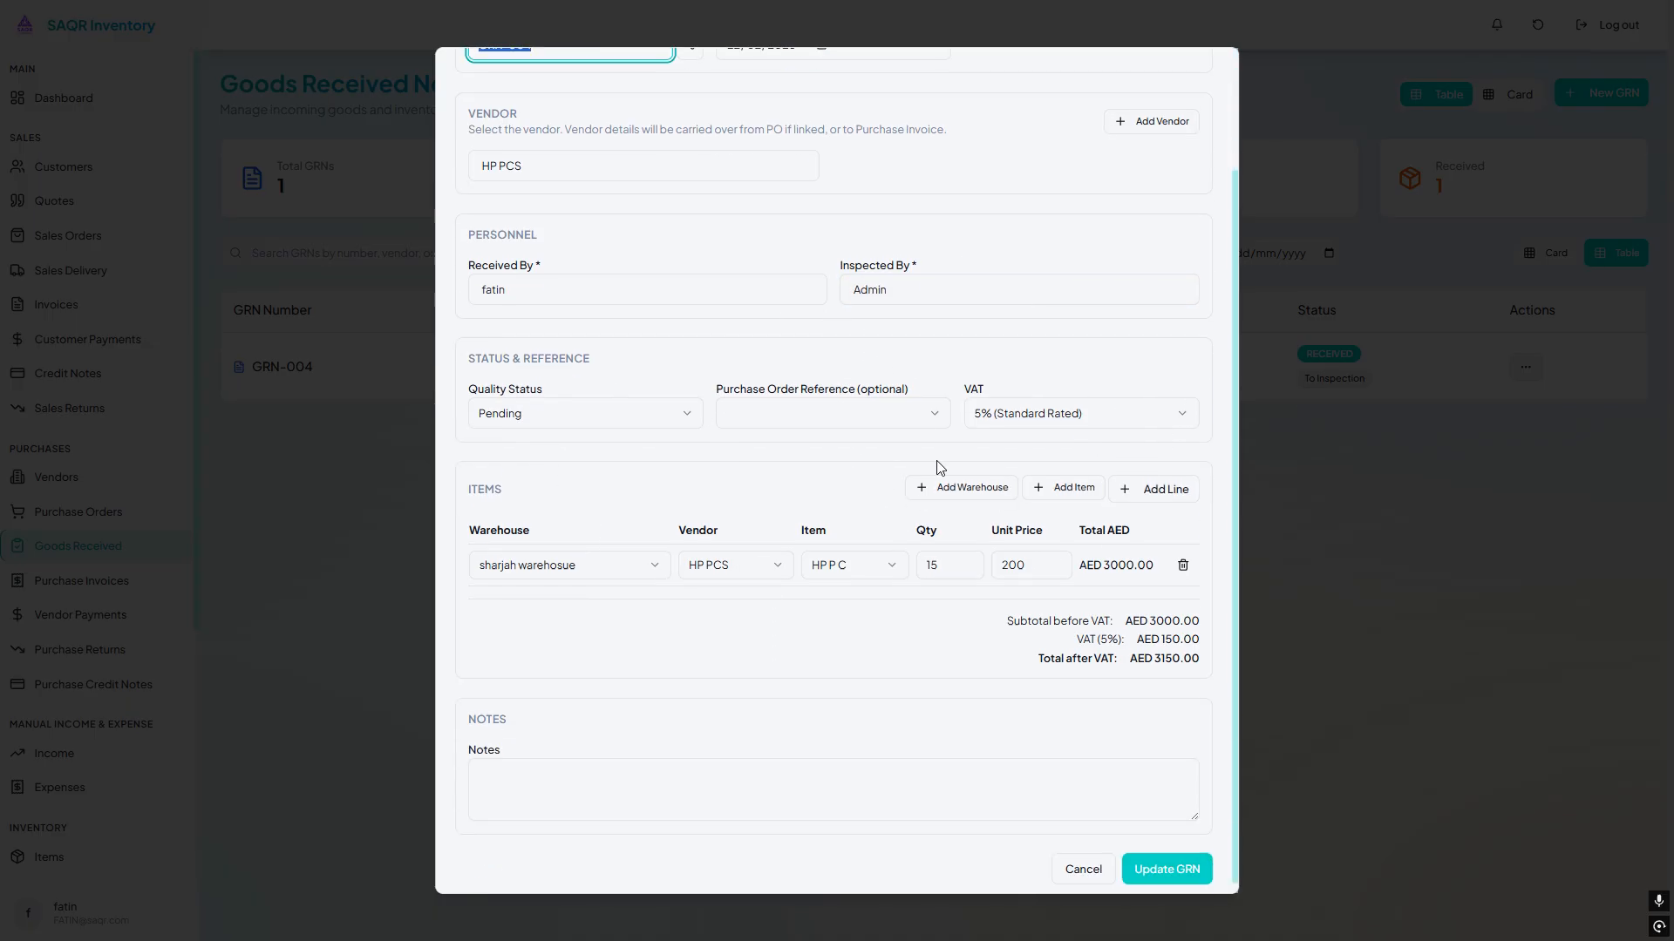
pyautogui.click(1389, 442)
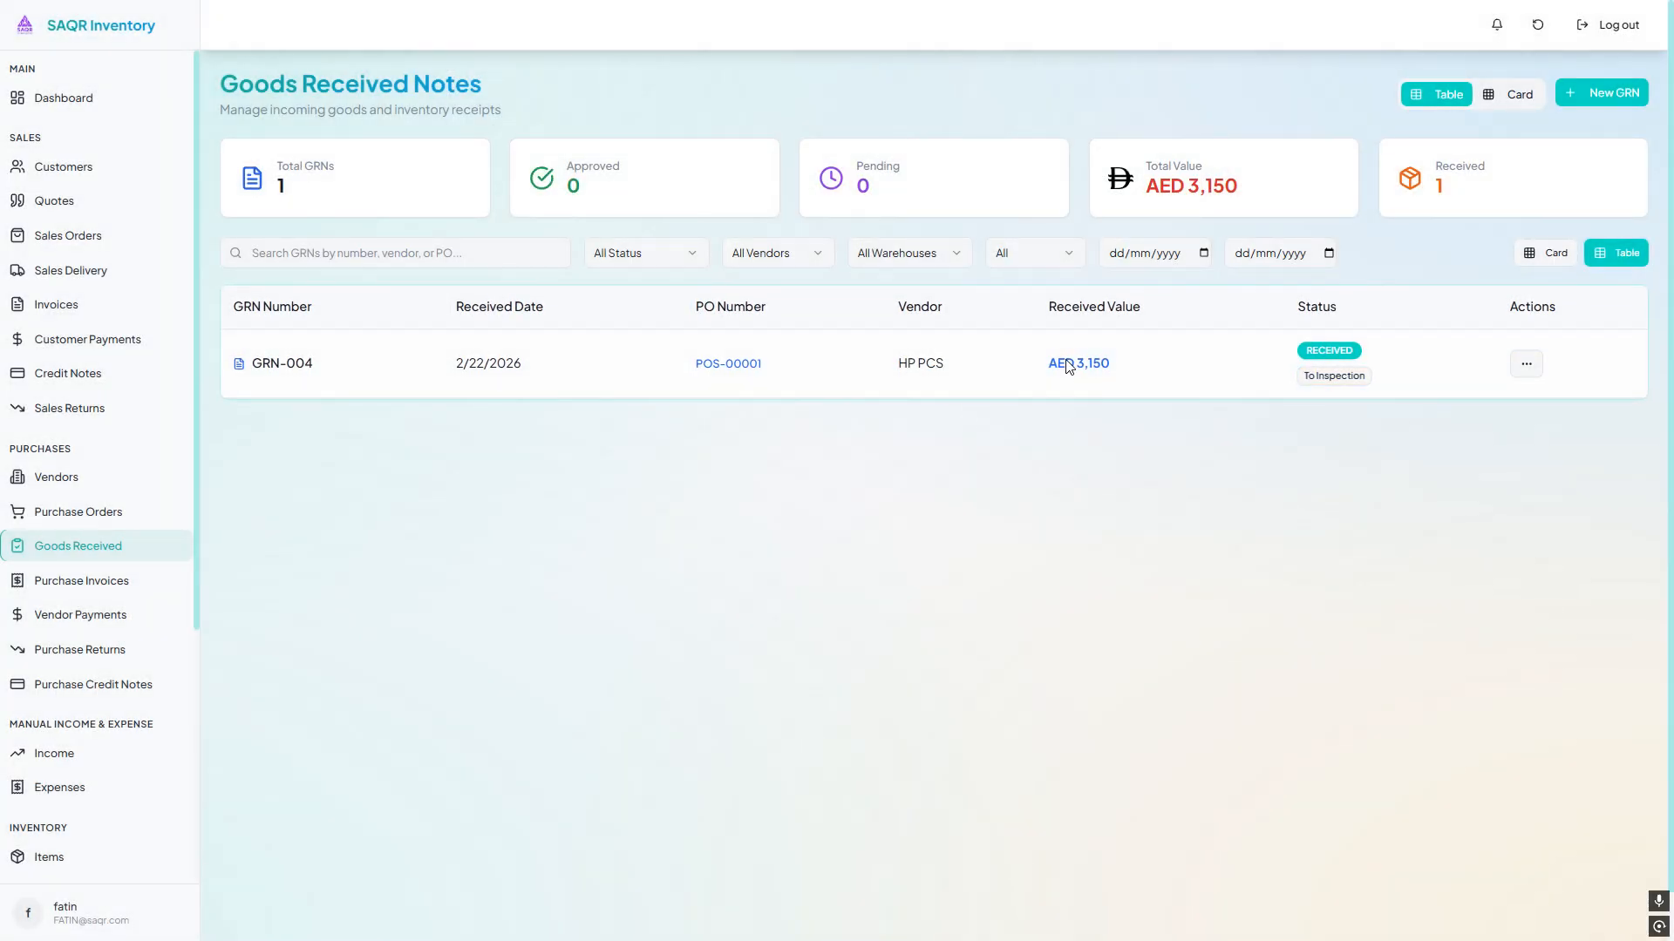
# Move goods received note GRN-004 to Inspection in Process, and review its edit form without making changes
pyautogui.click(1305, 384)
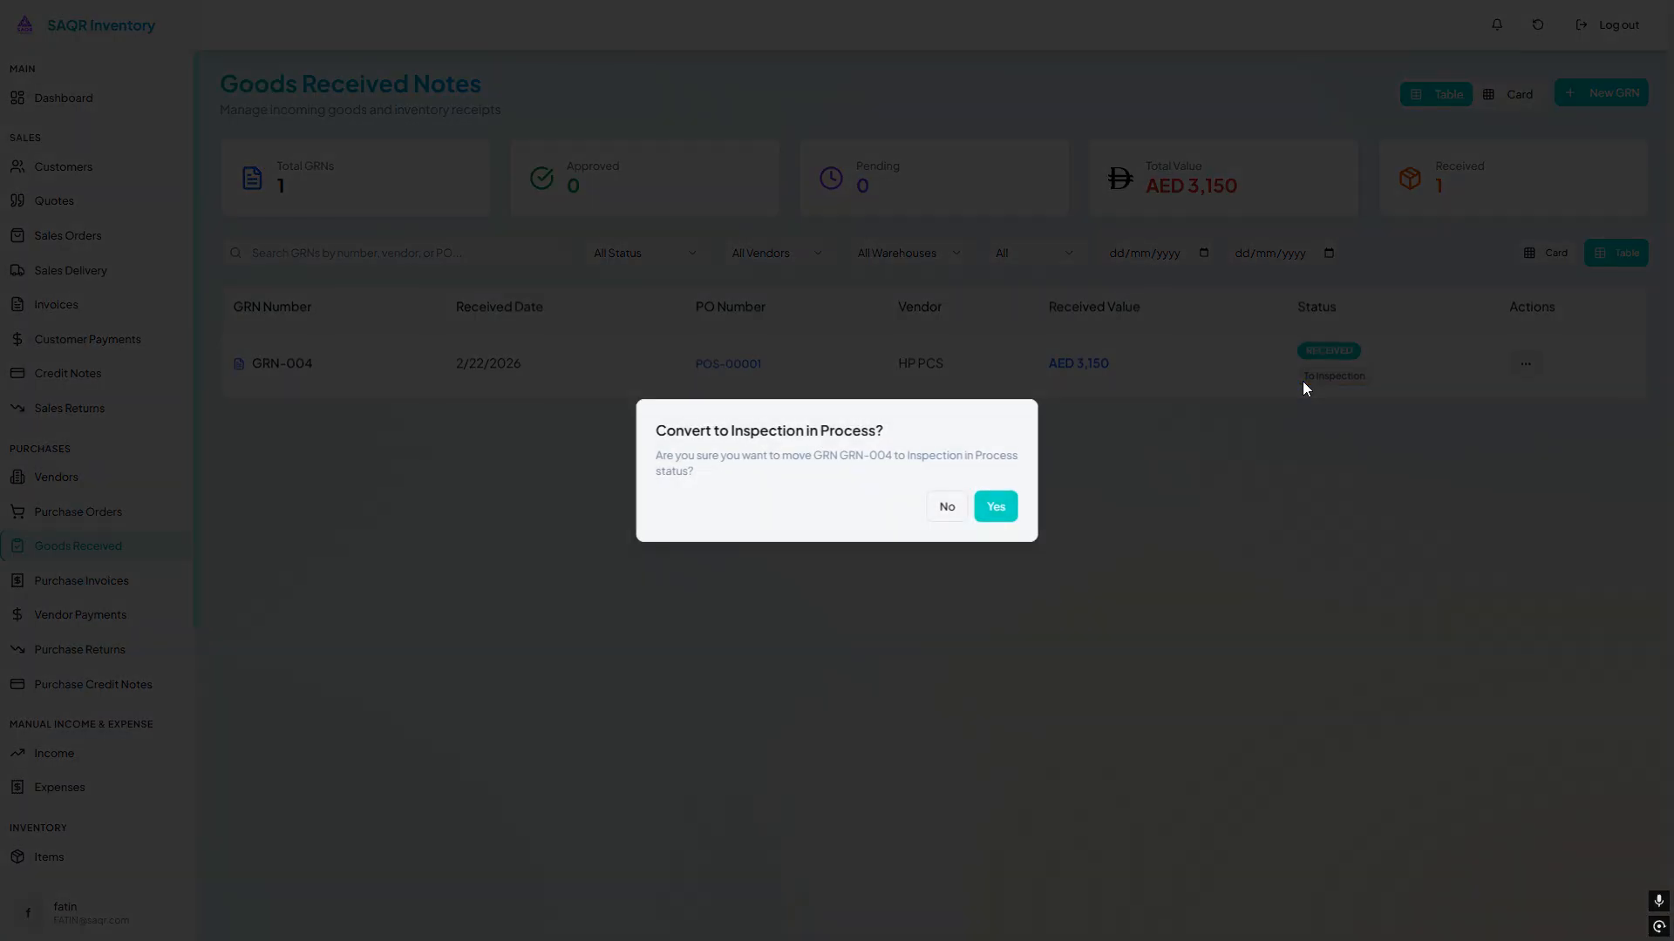
pyautogui.click(1011, 499)
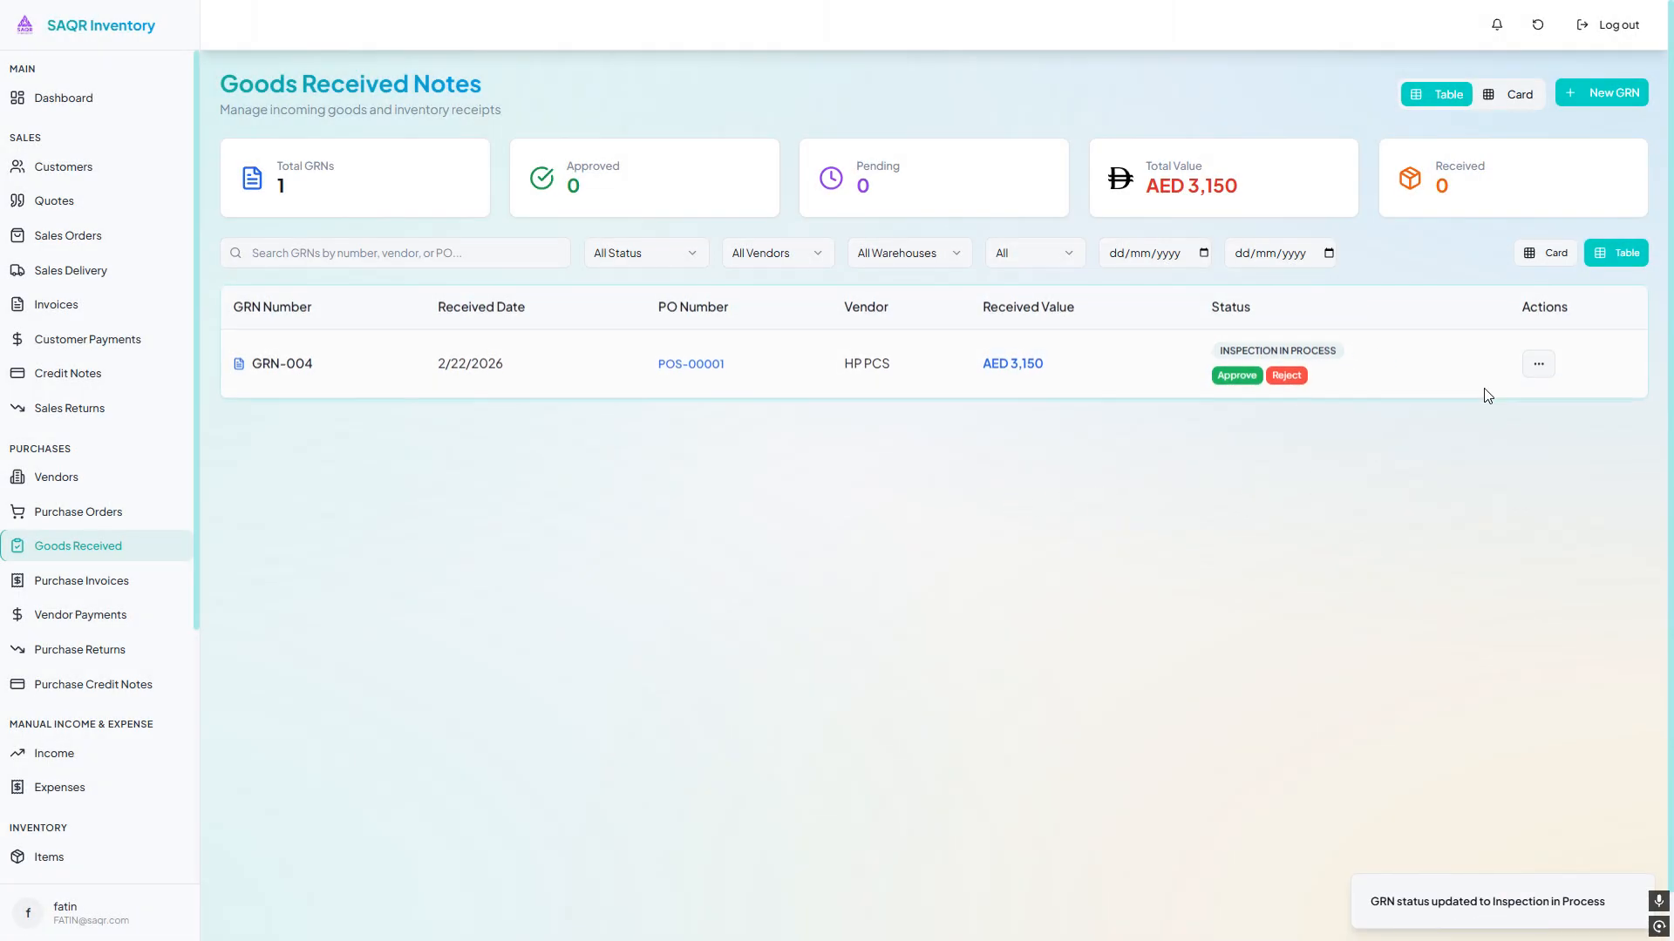
pyautogui.click(1538, 367)
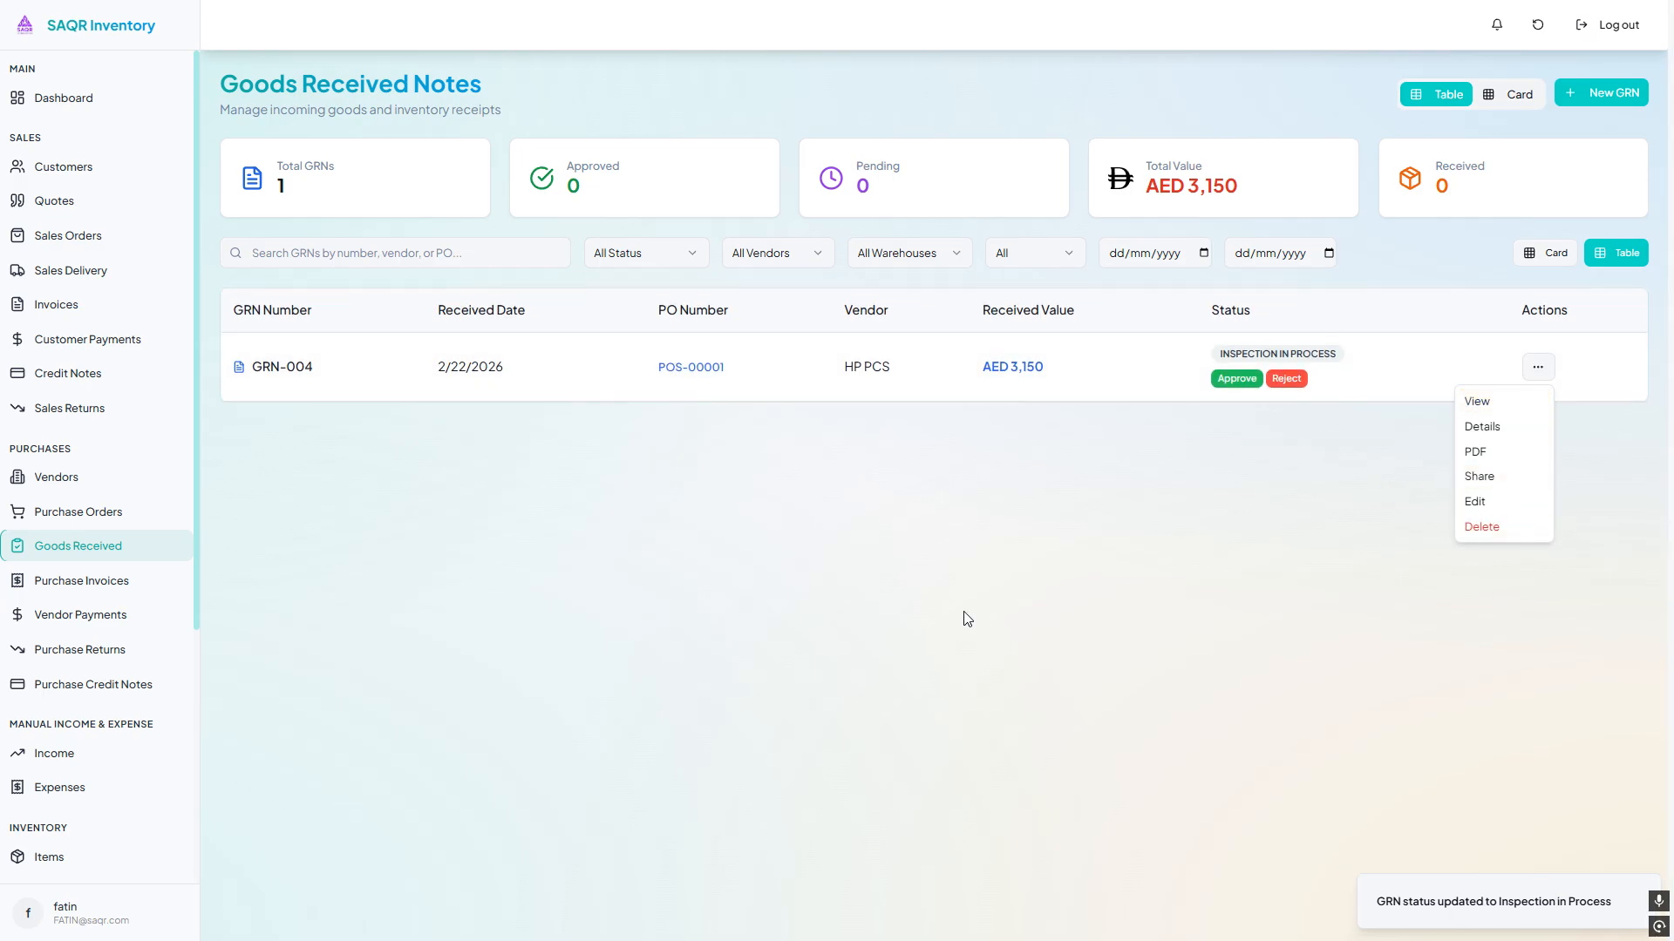
pyautogui.click(1483, 504)
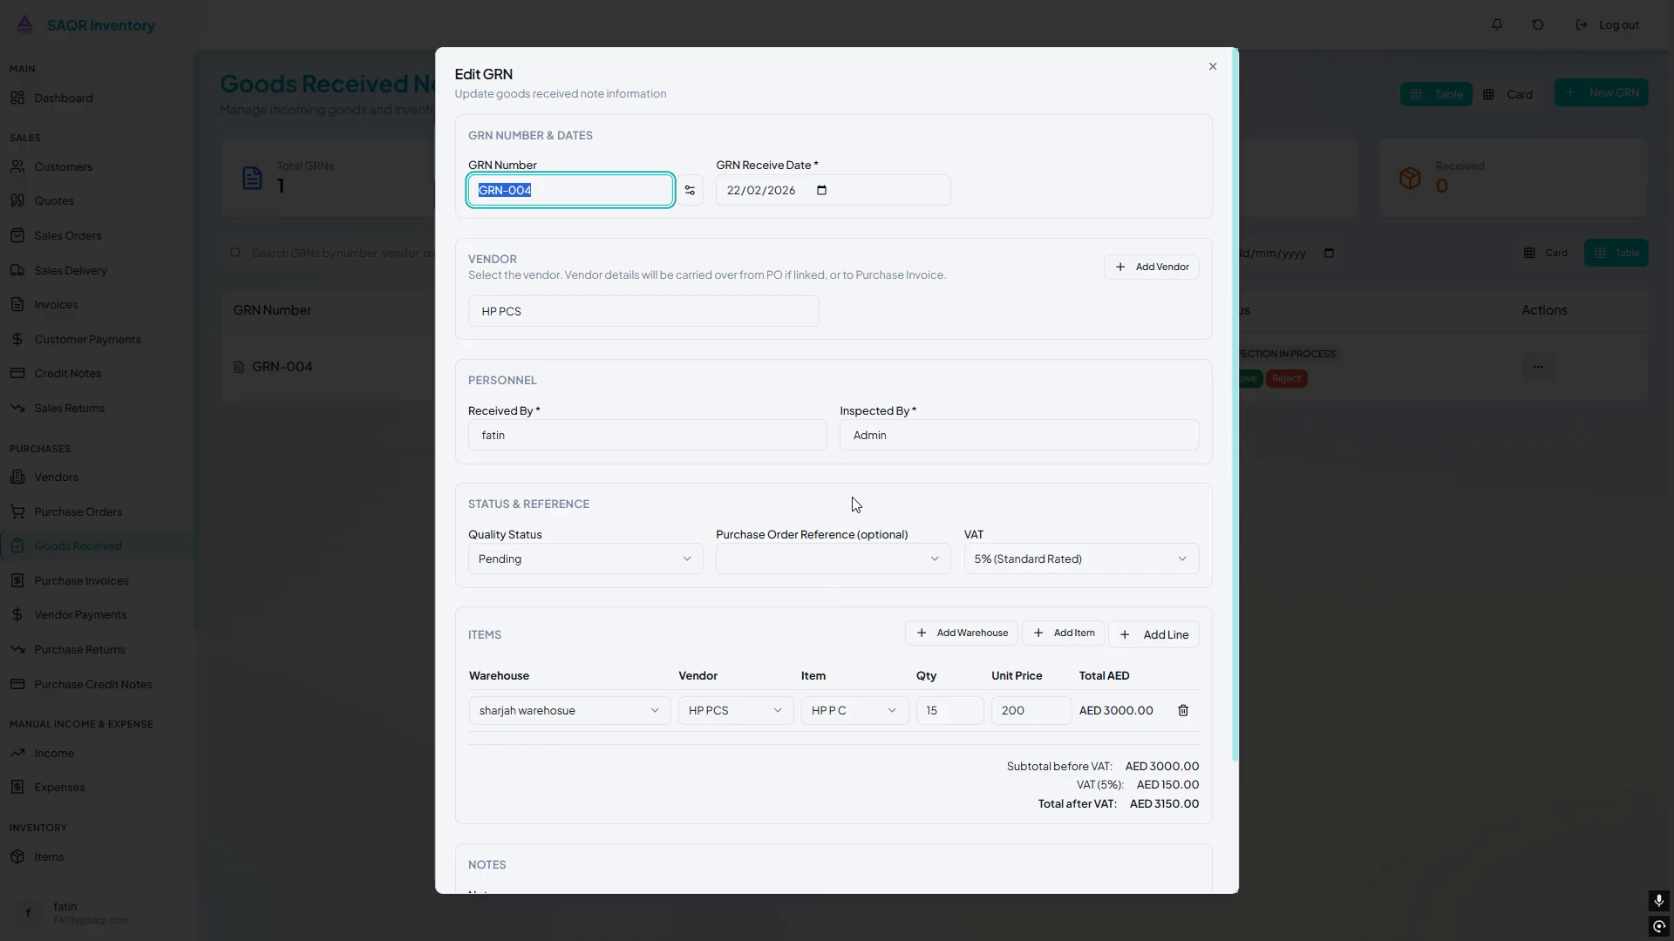
pyautogui.click(1242, 354)
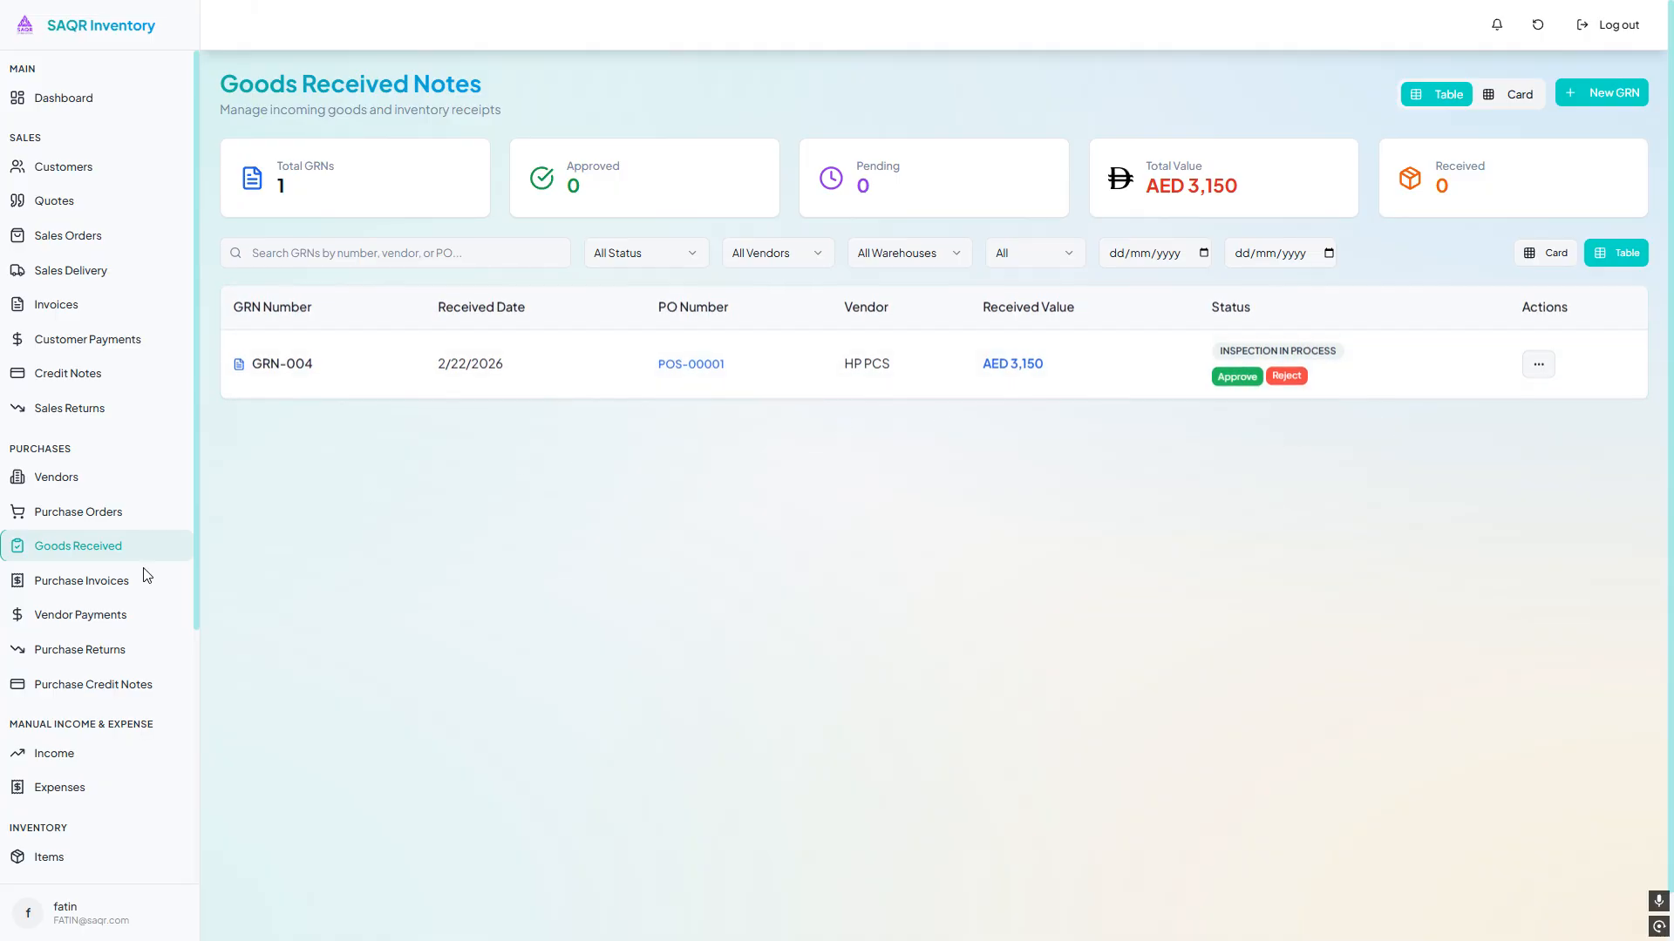
# Check the stock movements, inventory items and warehouse stock before approving the goods received note
pyautogui.scroll(-3, 109, 654)
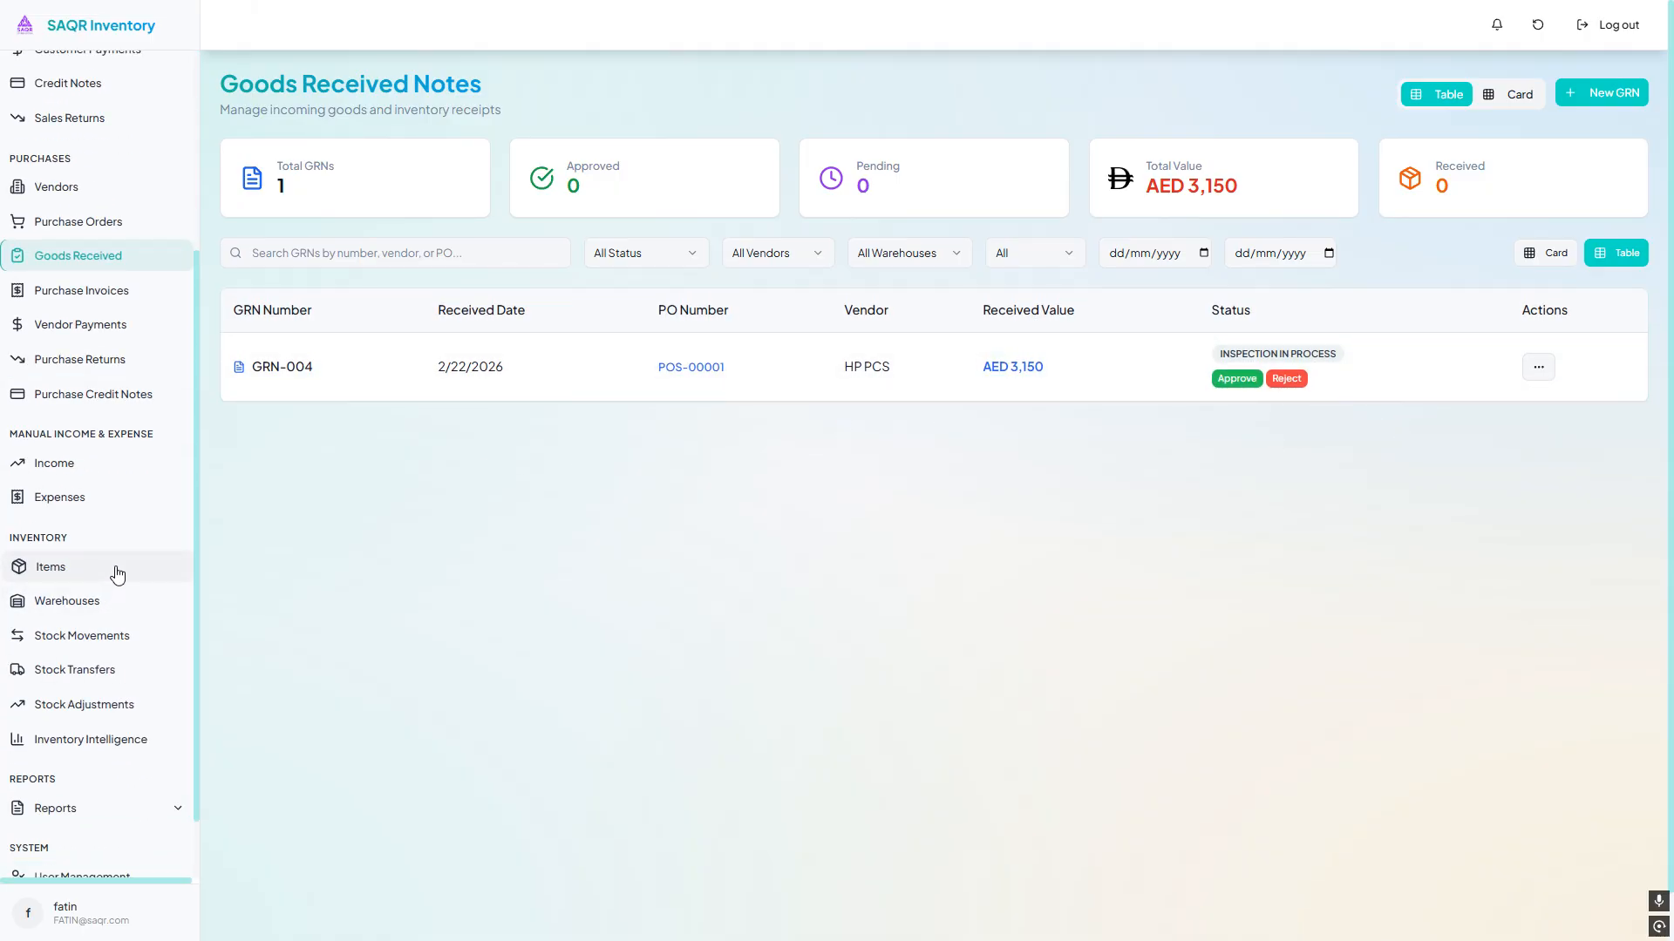
pyautogui.click(116, 637)
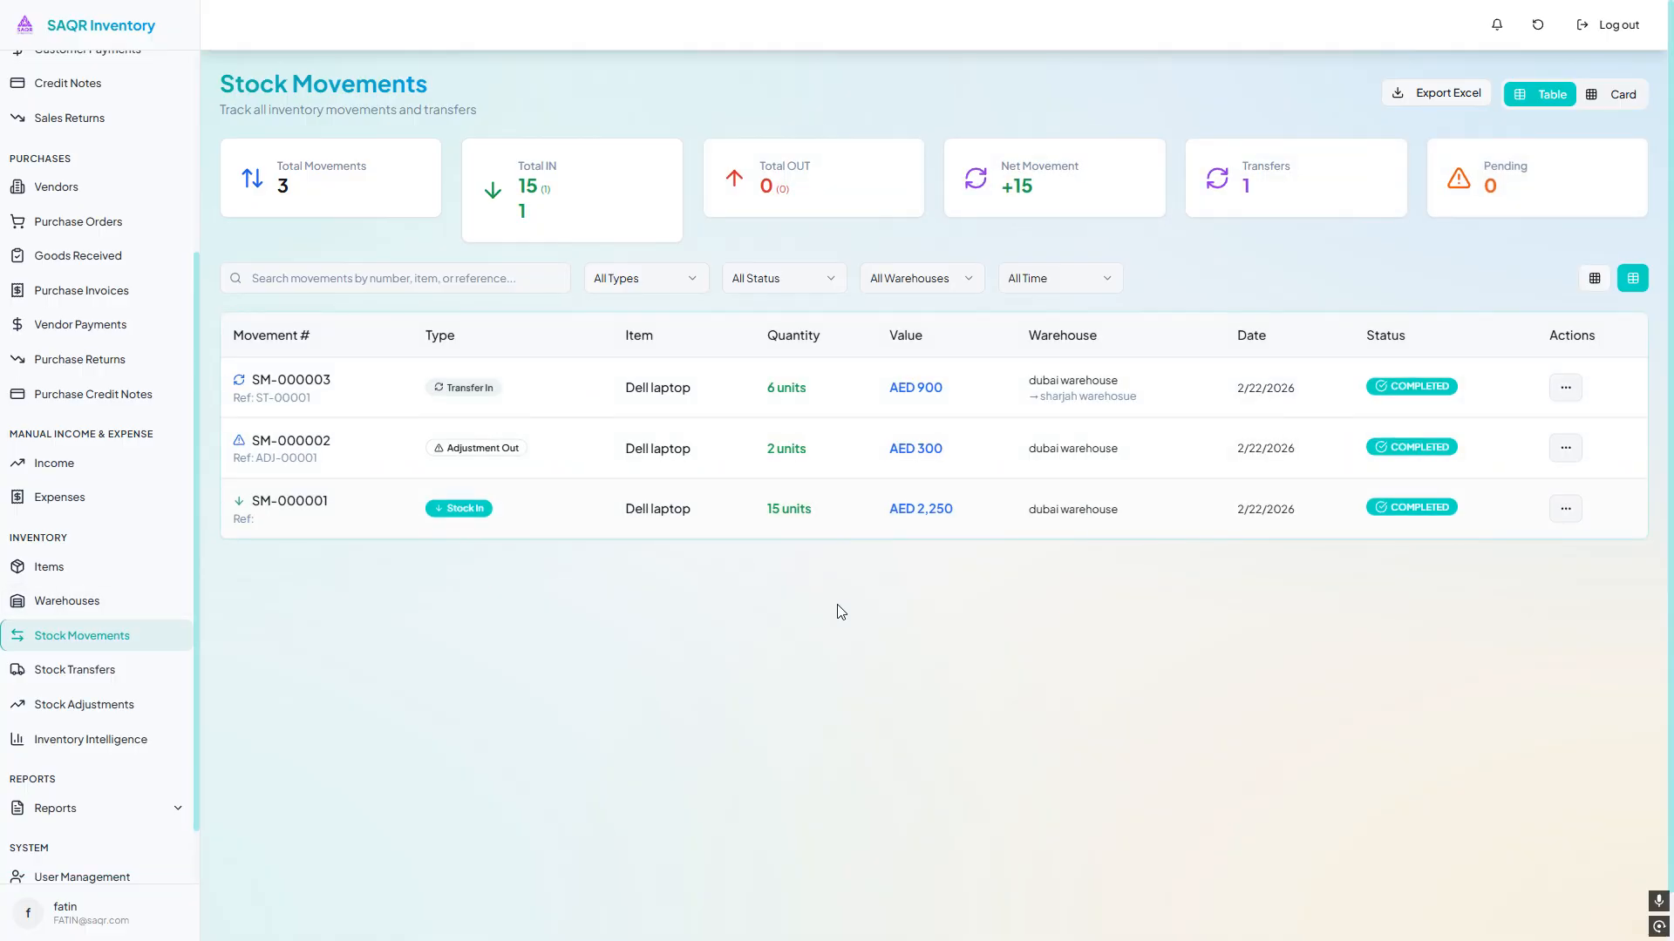
pyautogui.click(88, 578)
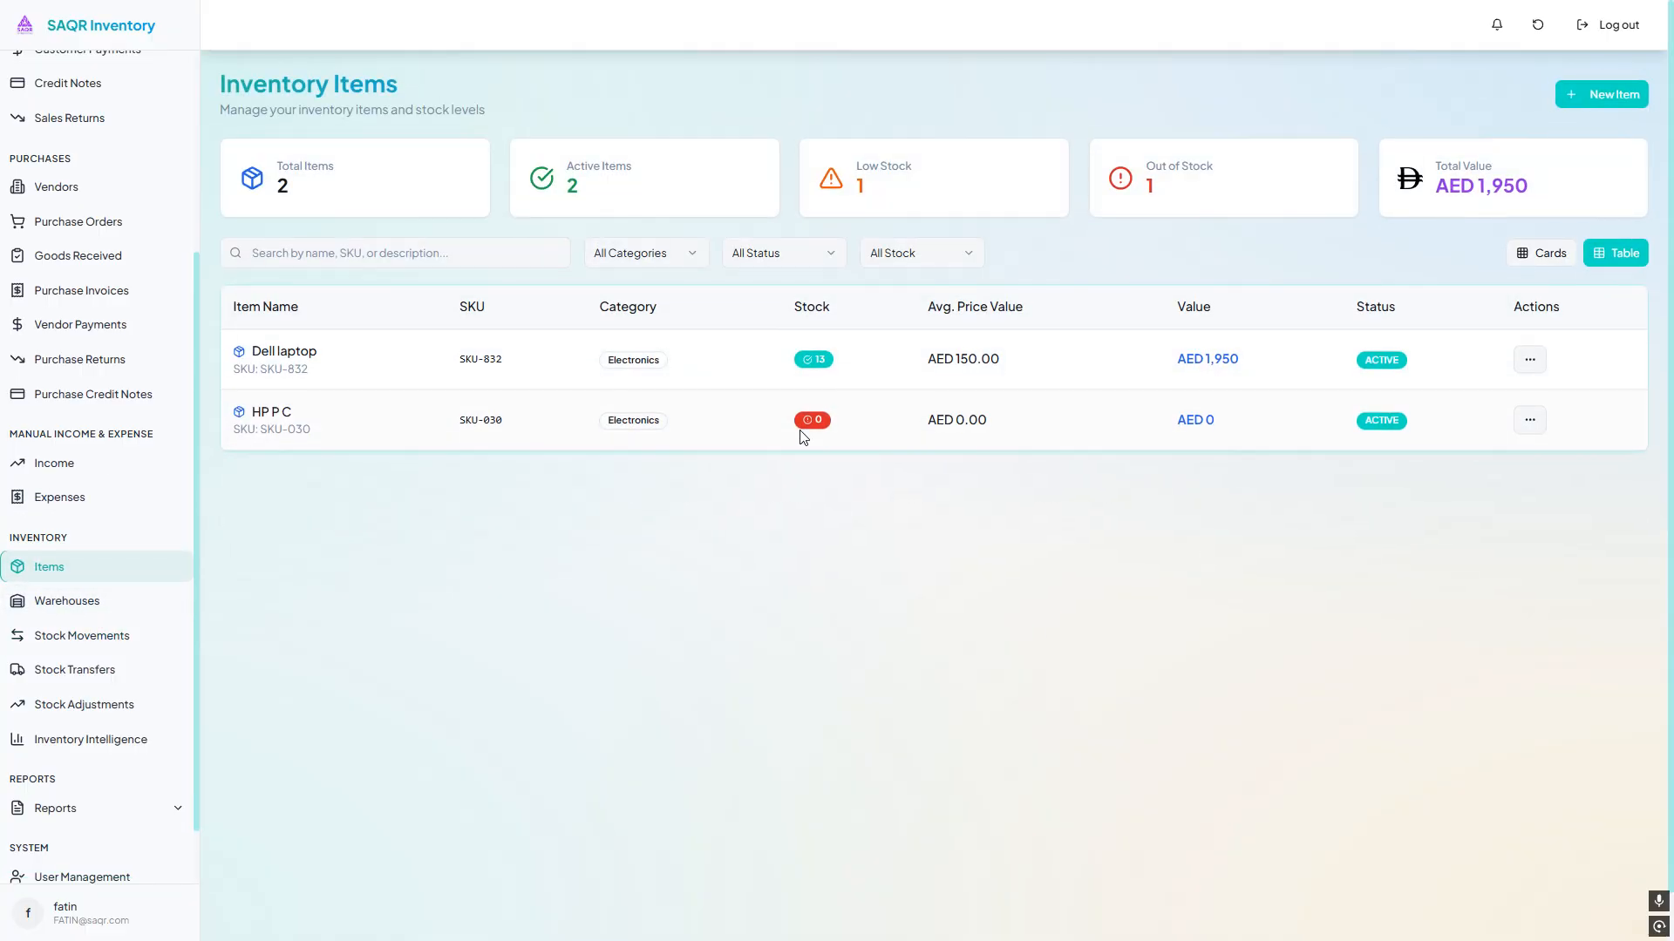
pyautogui.click(118, 609)
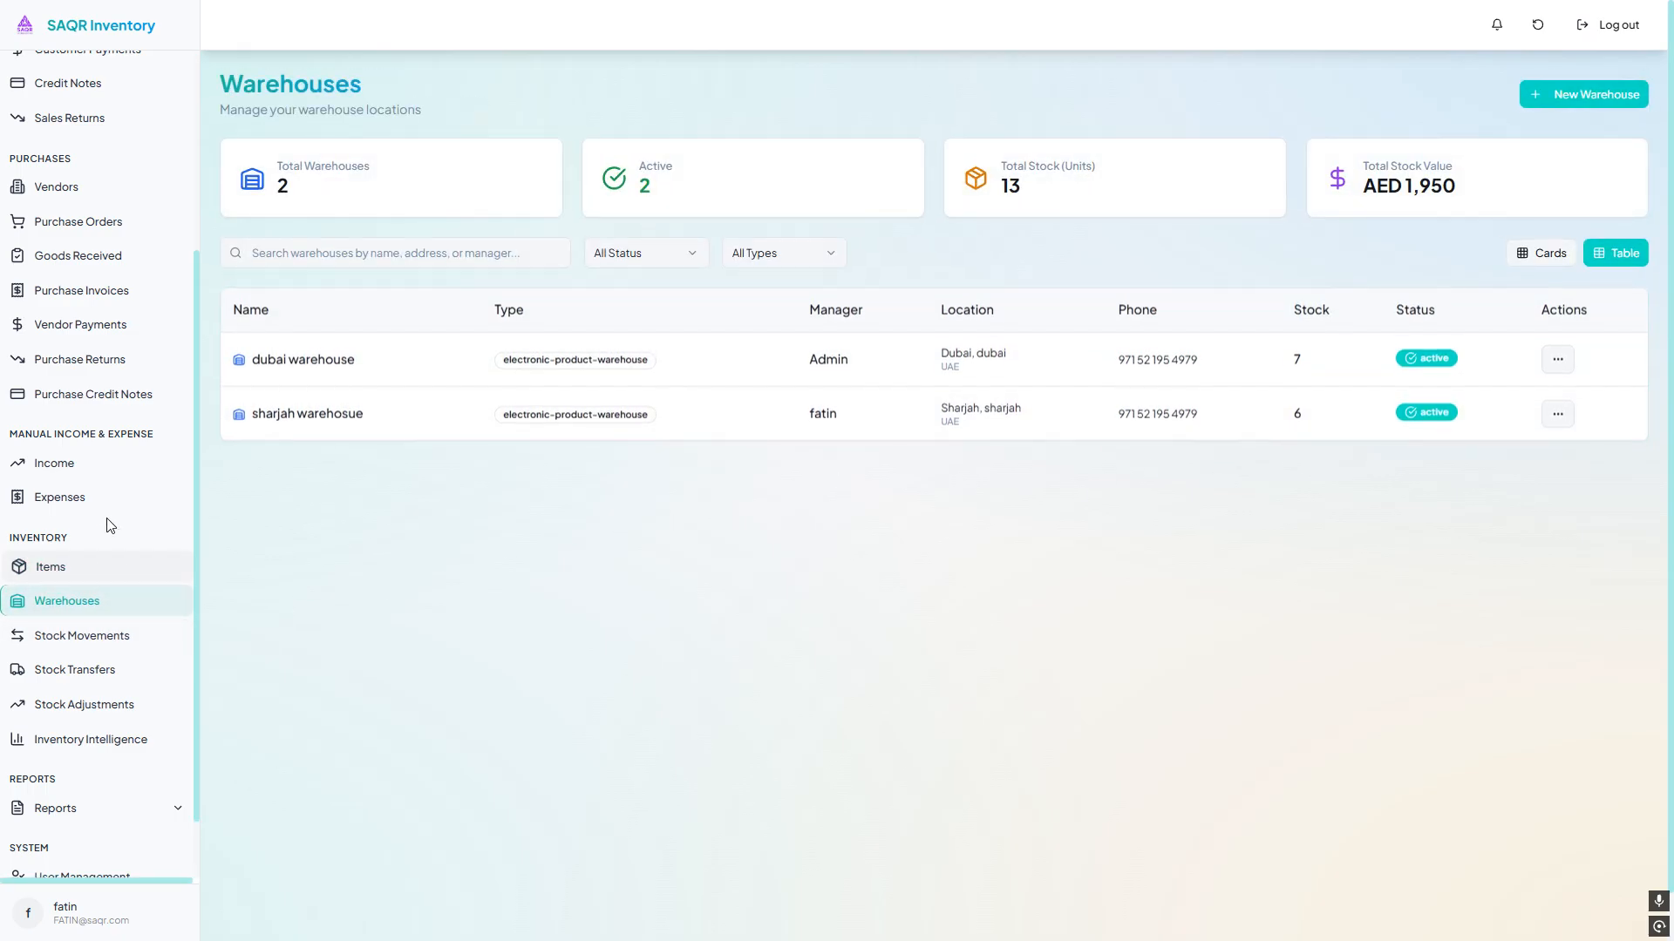
# Return to the goods received notes and approve GRN-004
pyautogui.click(52, 255)
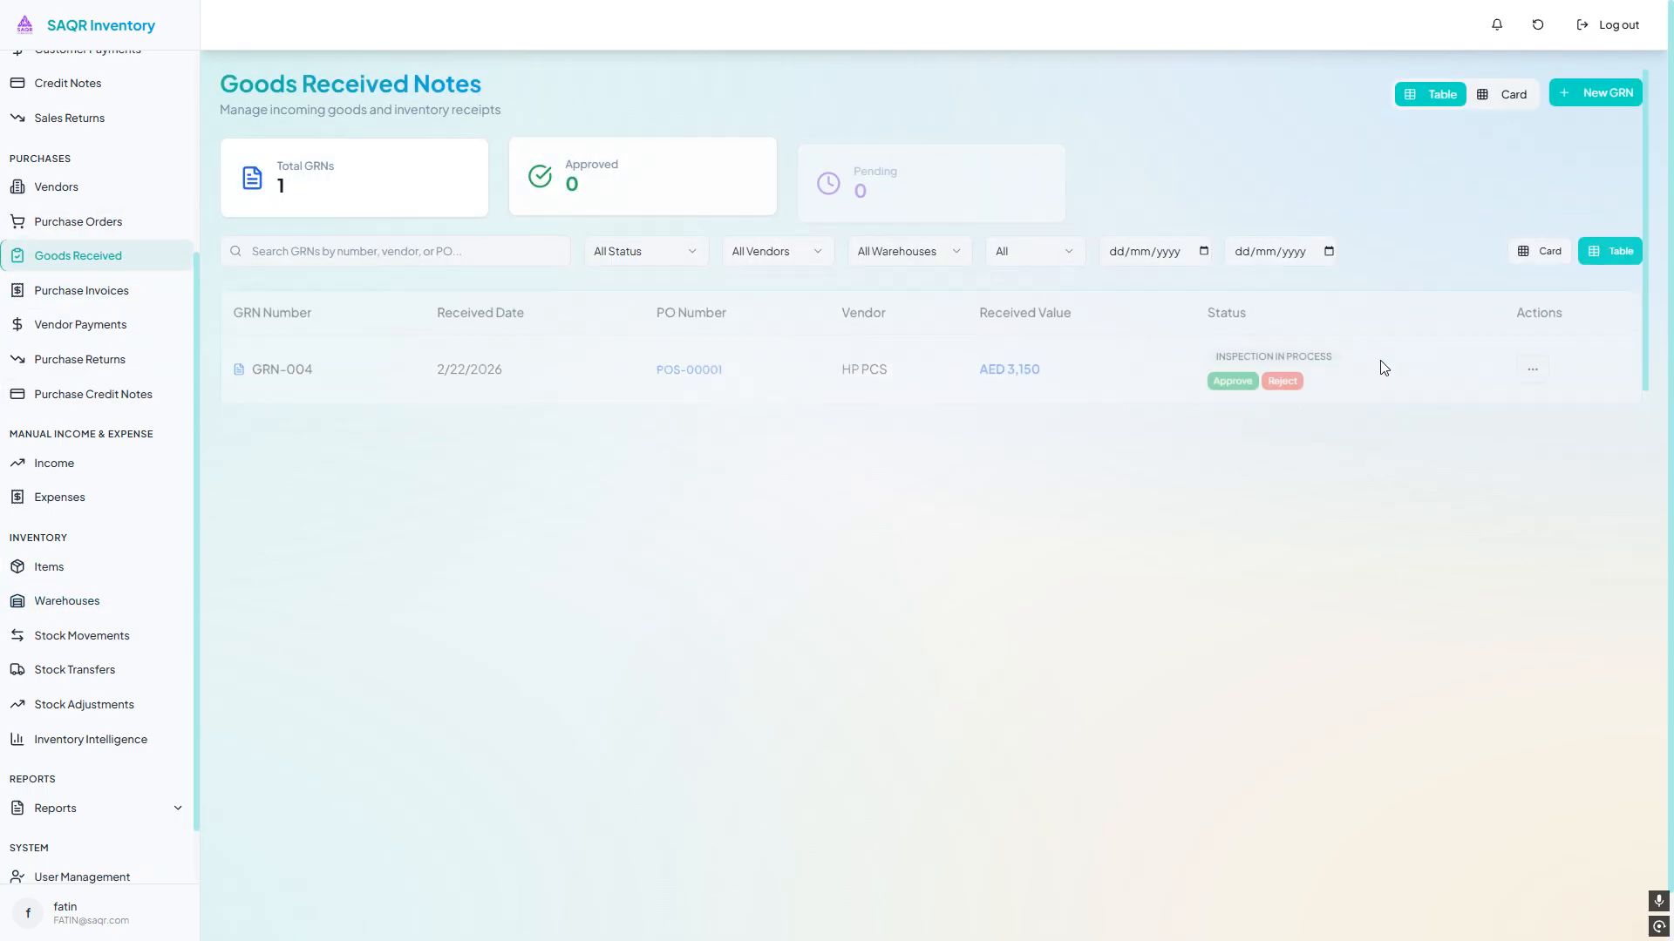
pyautogui.click(1232, 378)
pyautogui.click(994, 505)
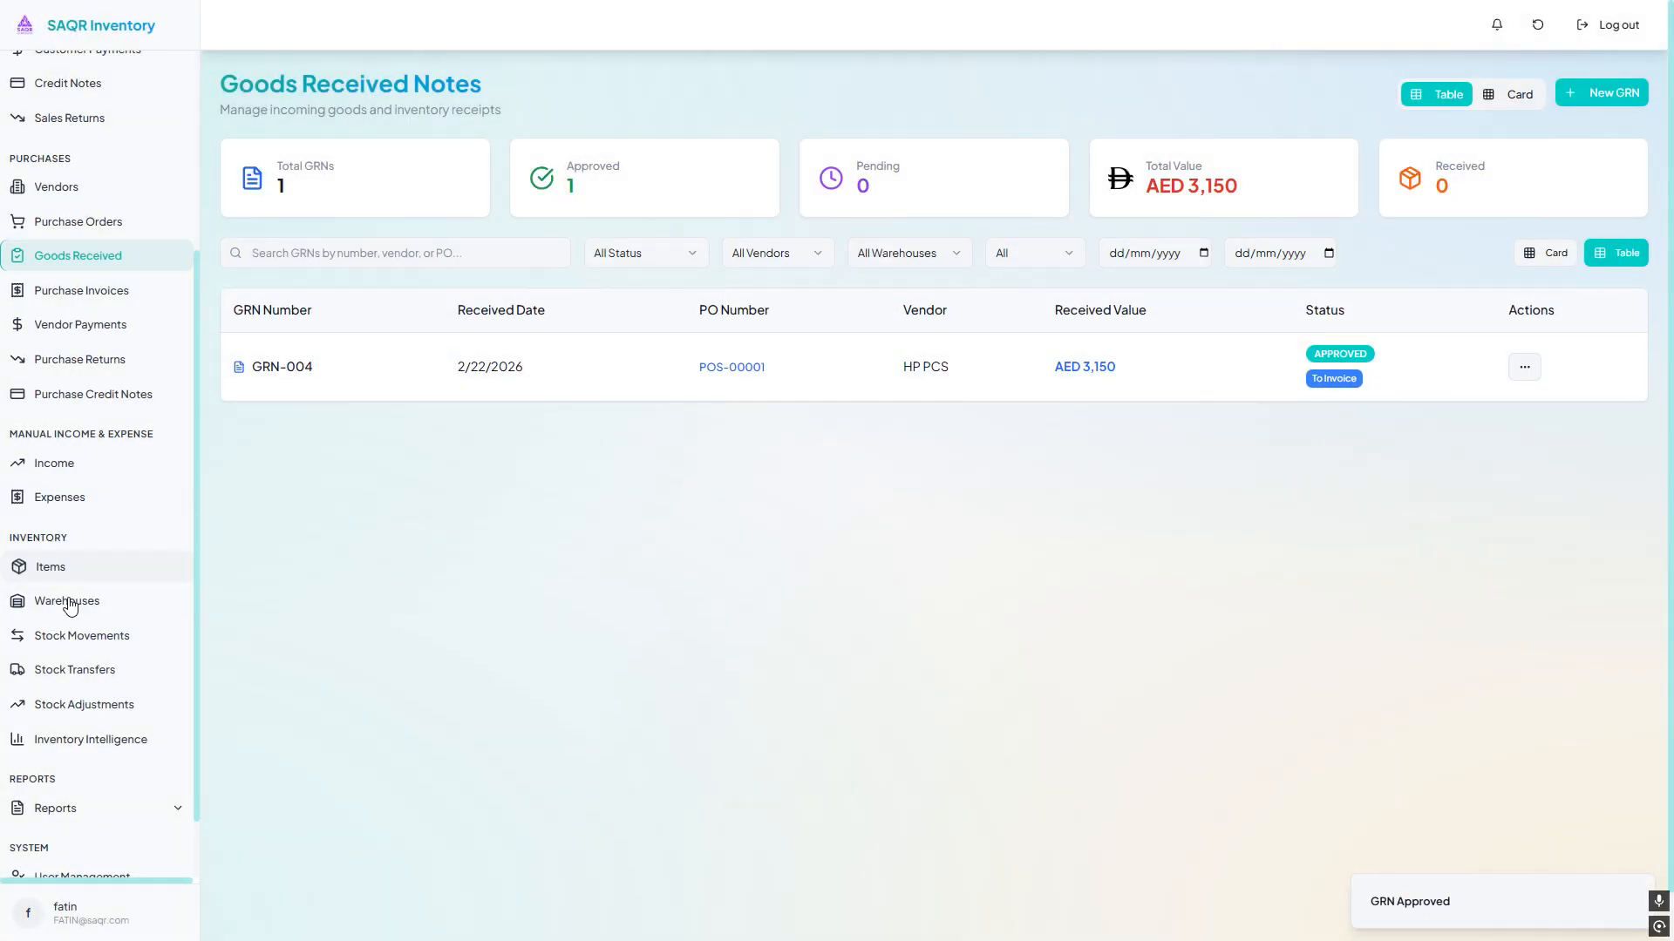
# Examine the HP P C stock-in movement, including its type, quantity and details, and close the details
pyautogui.click(69, 639)
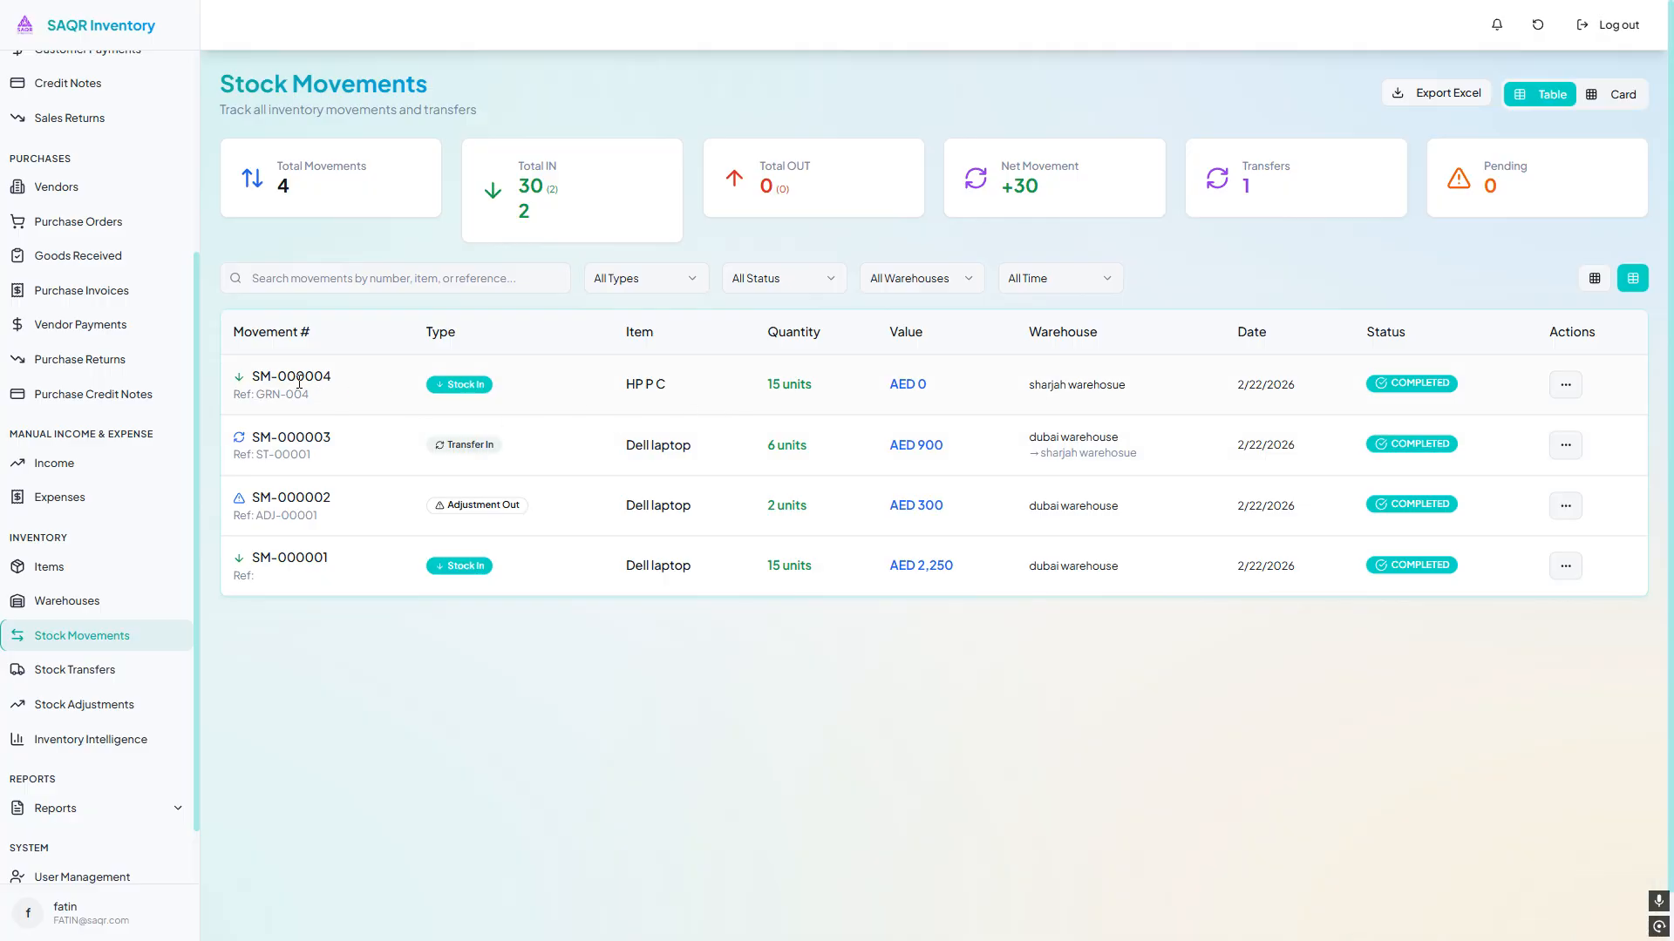
pyautogui.moveTo(265, 379); pyautogui.dragTo(332, 378)
pyautogui.click(436, 384)
pyautogui.moveTo(626, 380); pyautogui.dragTo(783, 384)
pyautogui.click(789, 381)
pyautogui.click(1579, 393)
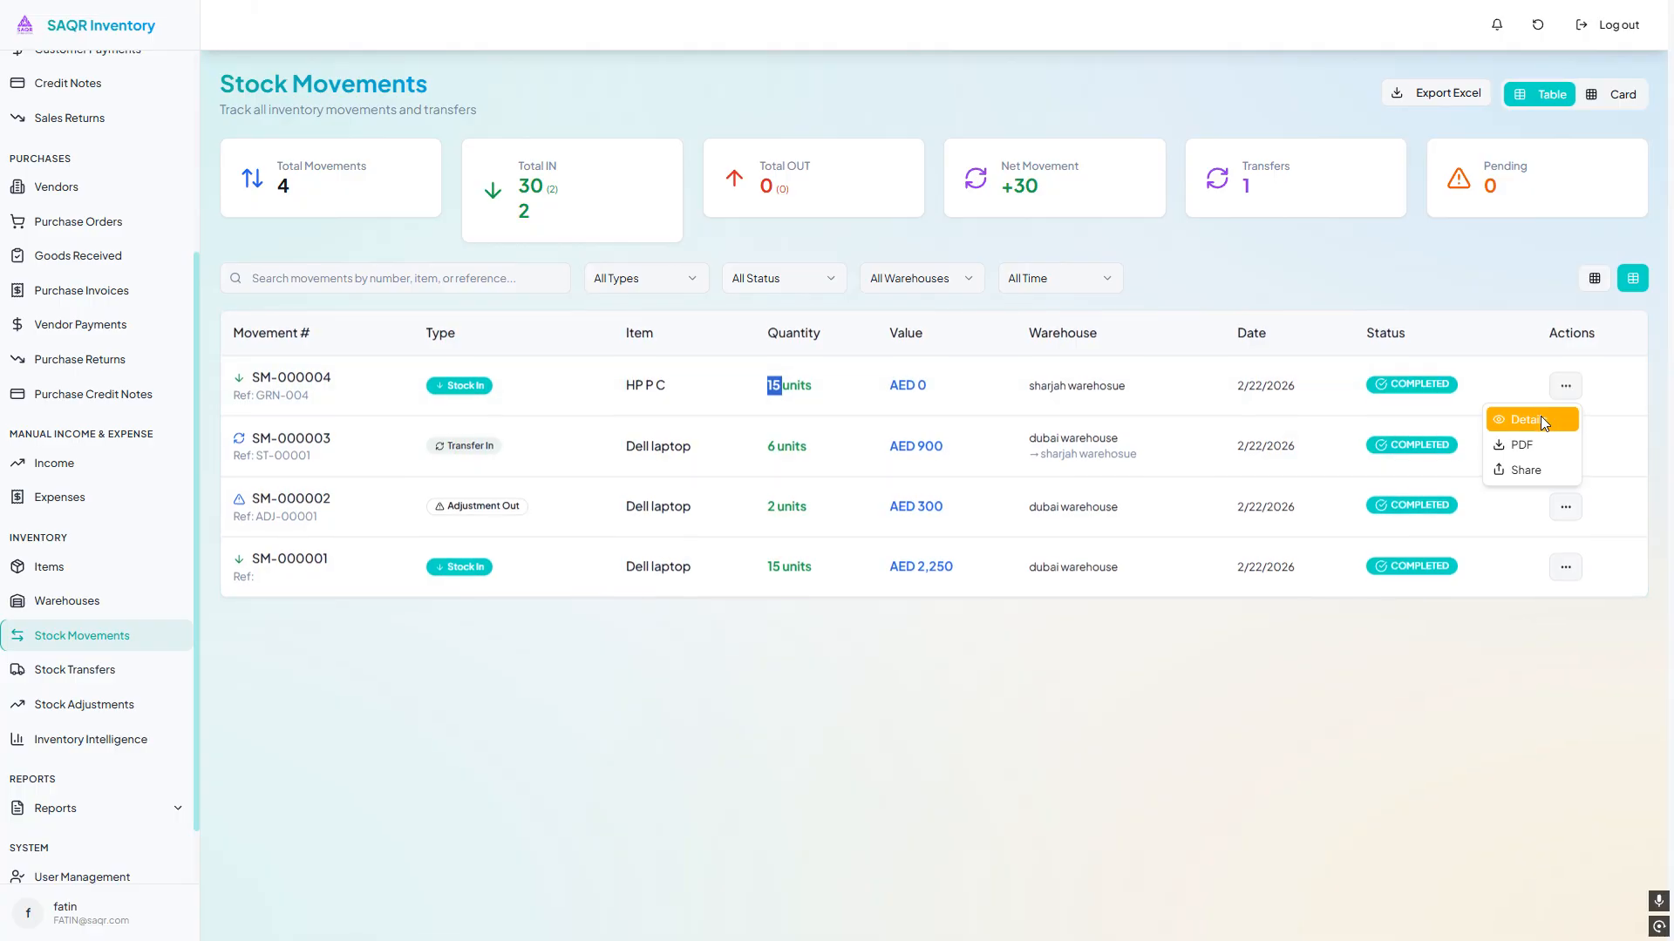
pyautogui.click(1541, 416)
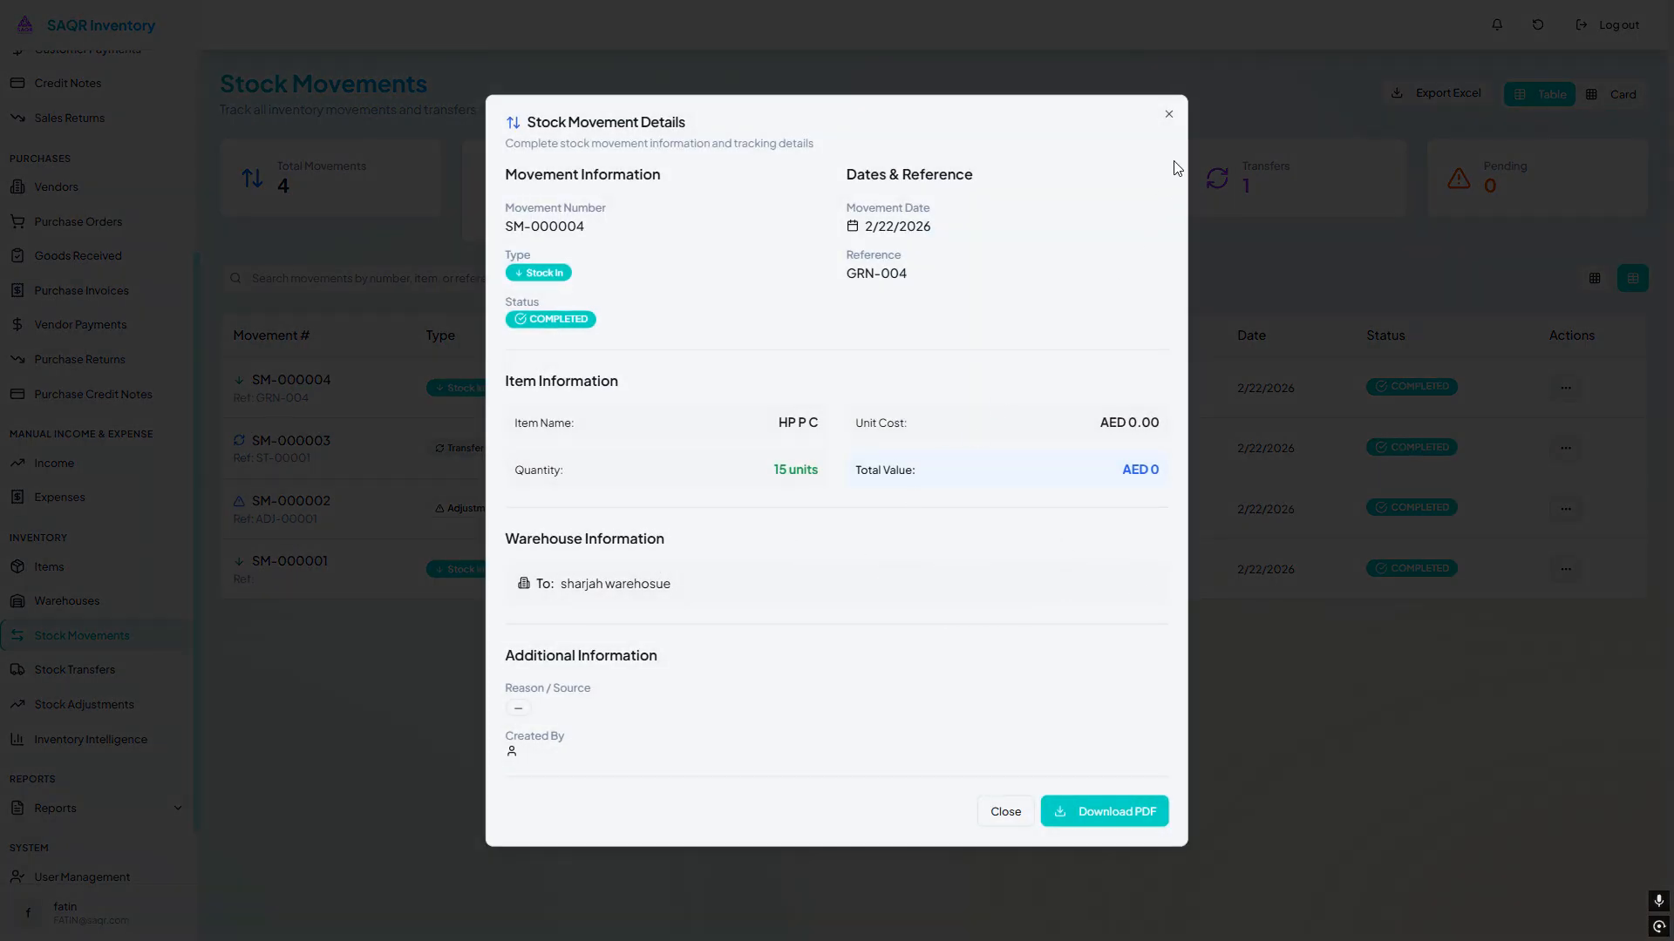
pyautogui.click(1169, 114)
# Check the item and warehouse stock levels, examine the HP P C batch in the sharjah warehosue details, and close them
pyautogui.click(78, 568)
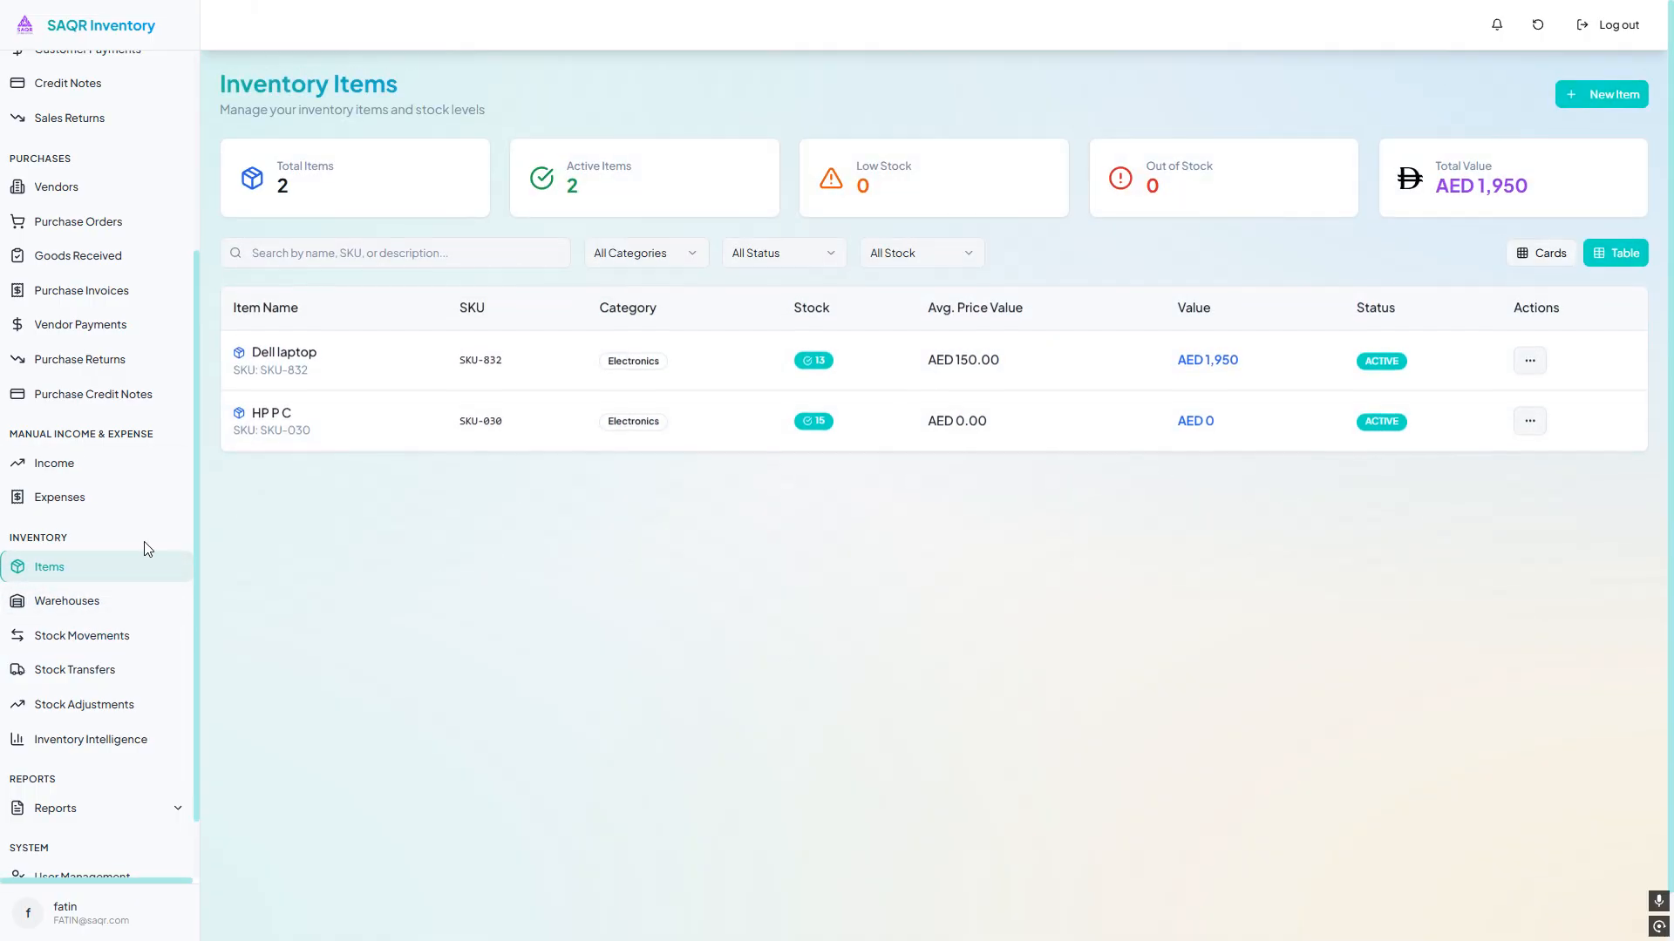
pyautogui.click(136, 607)
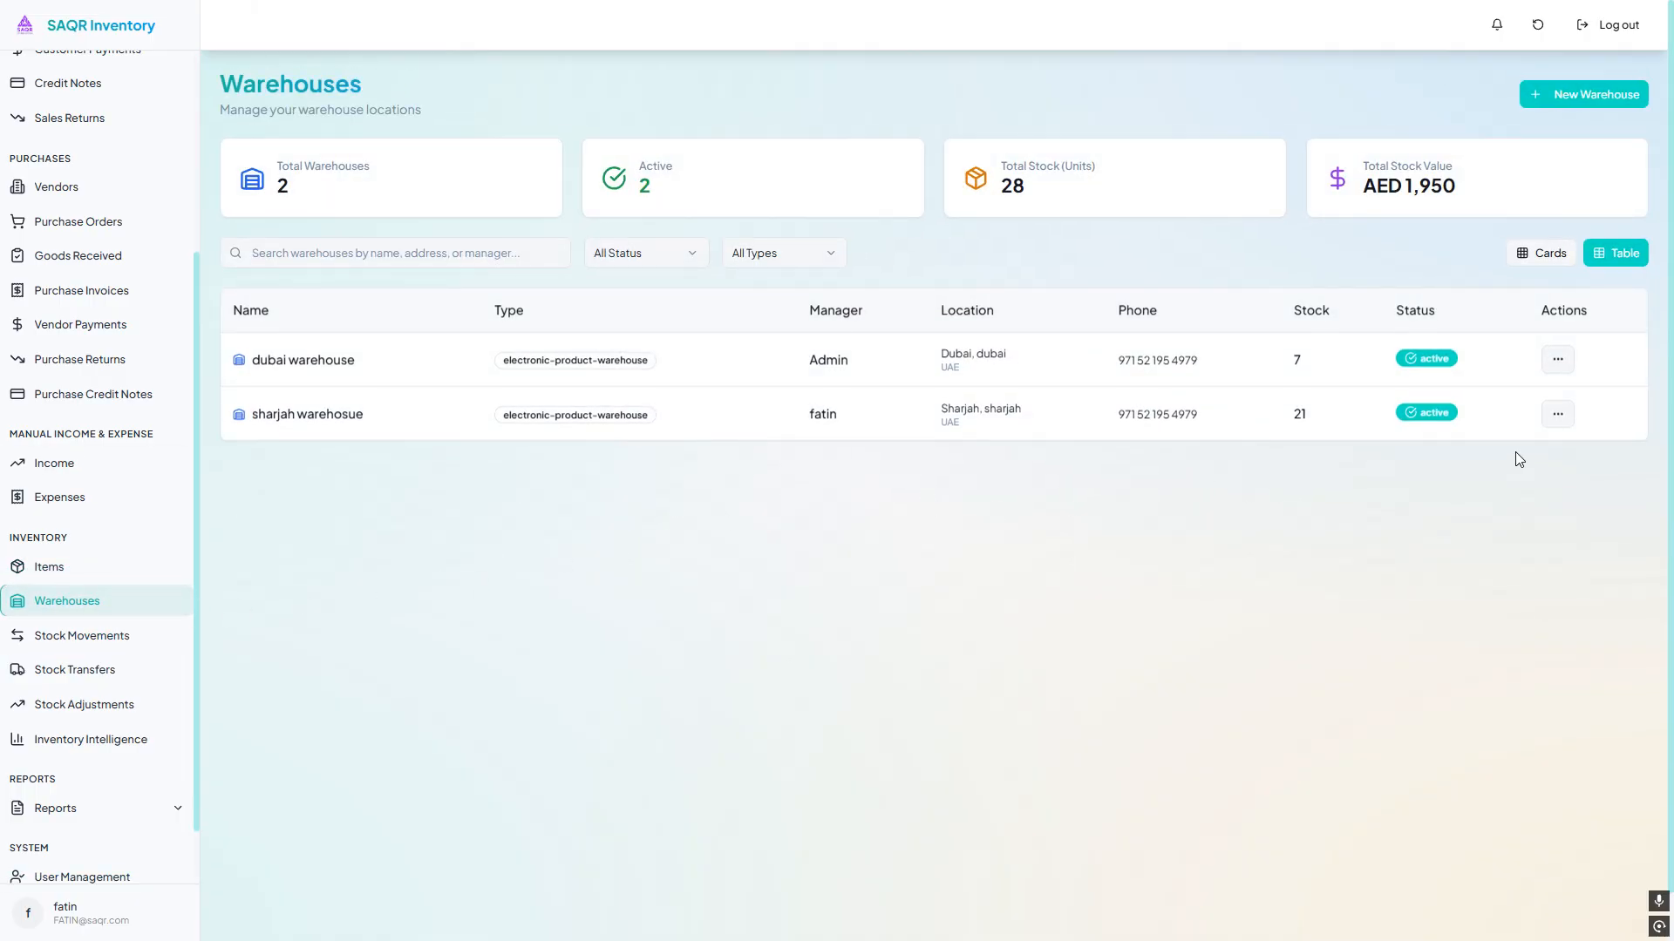
pyautogui.click(1558, 414)
pyautogui.click(1504, 449)
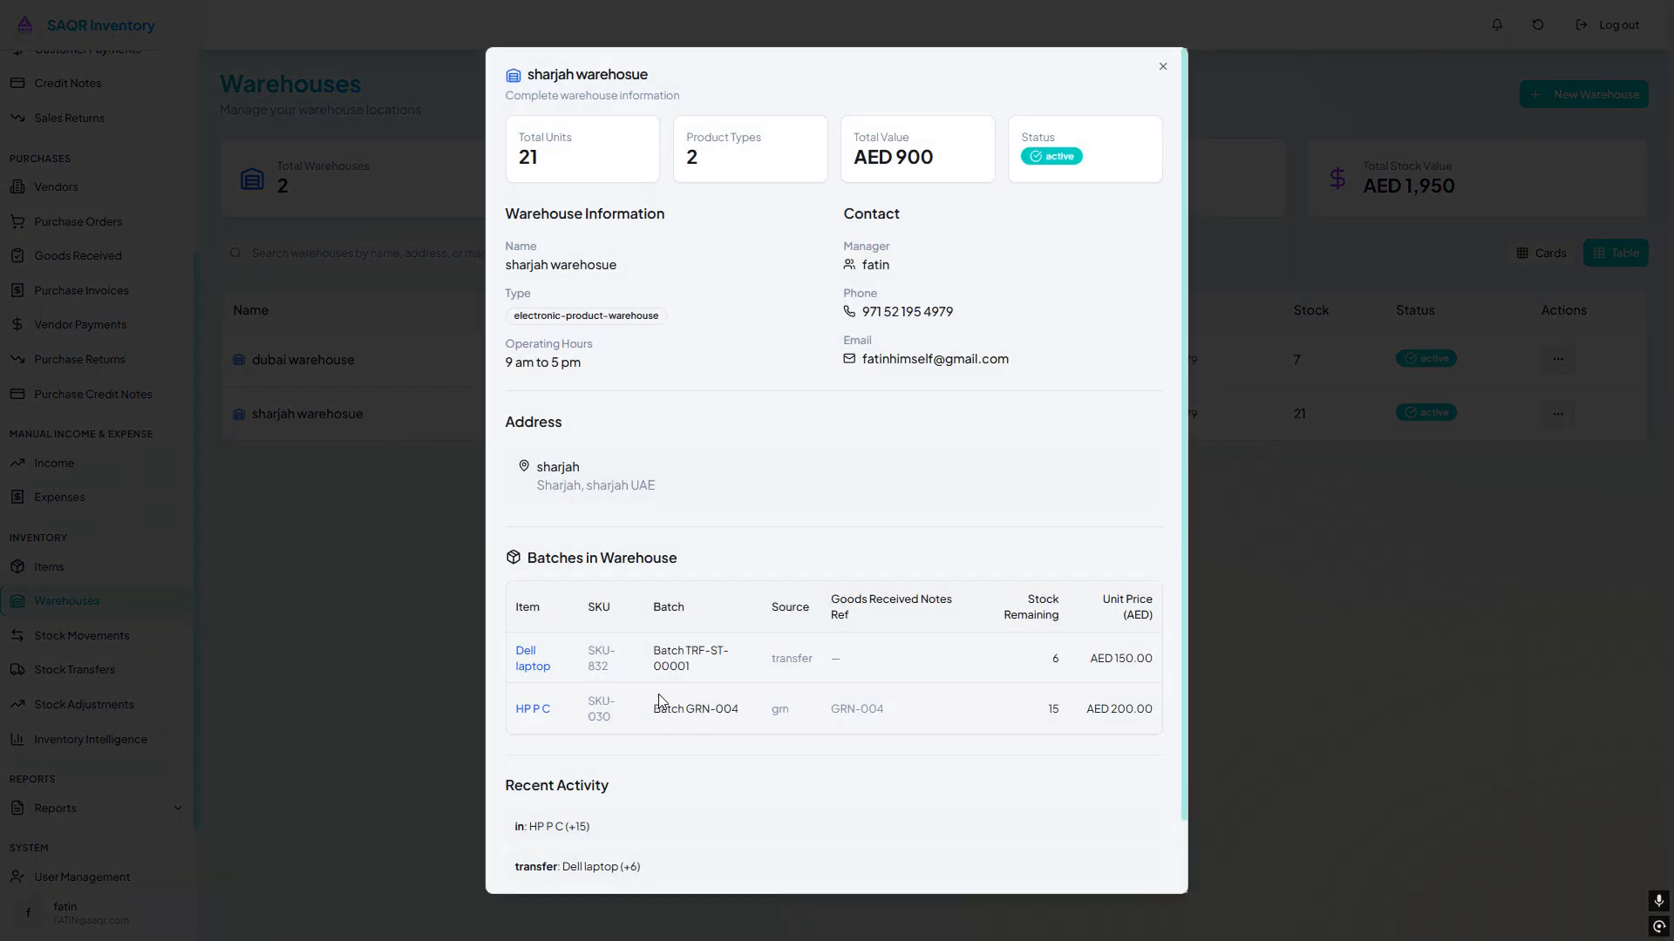
pyautogui.scroll(-1, 680, 684)
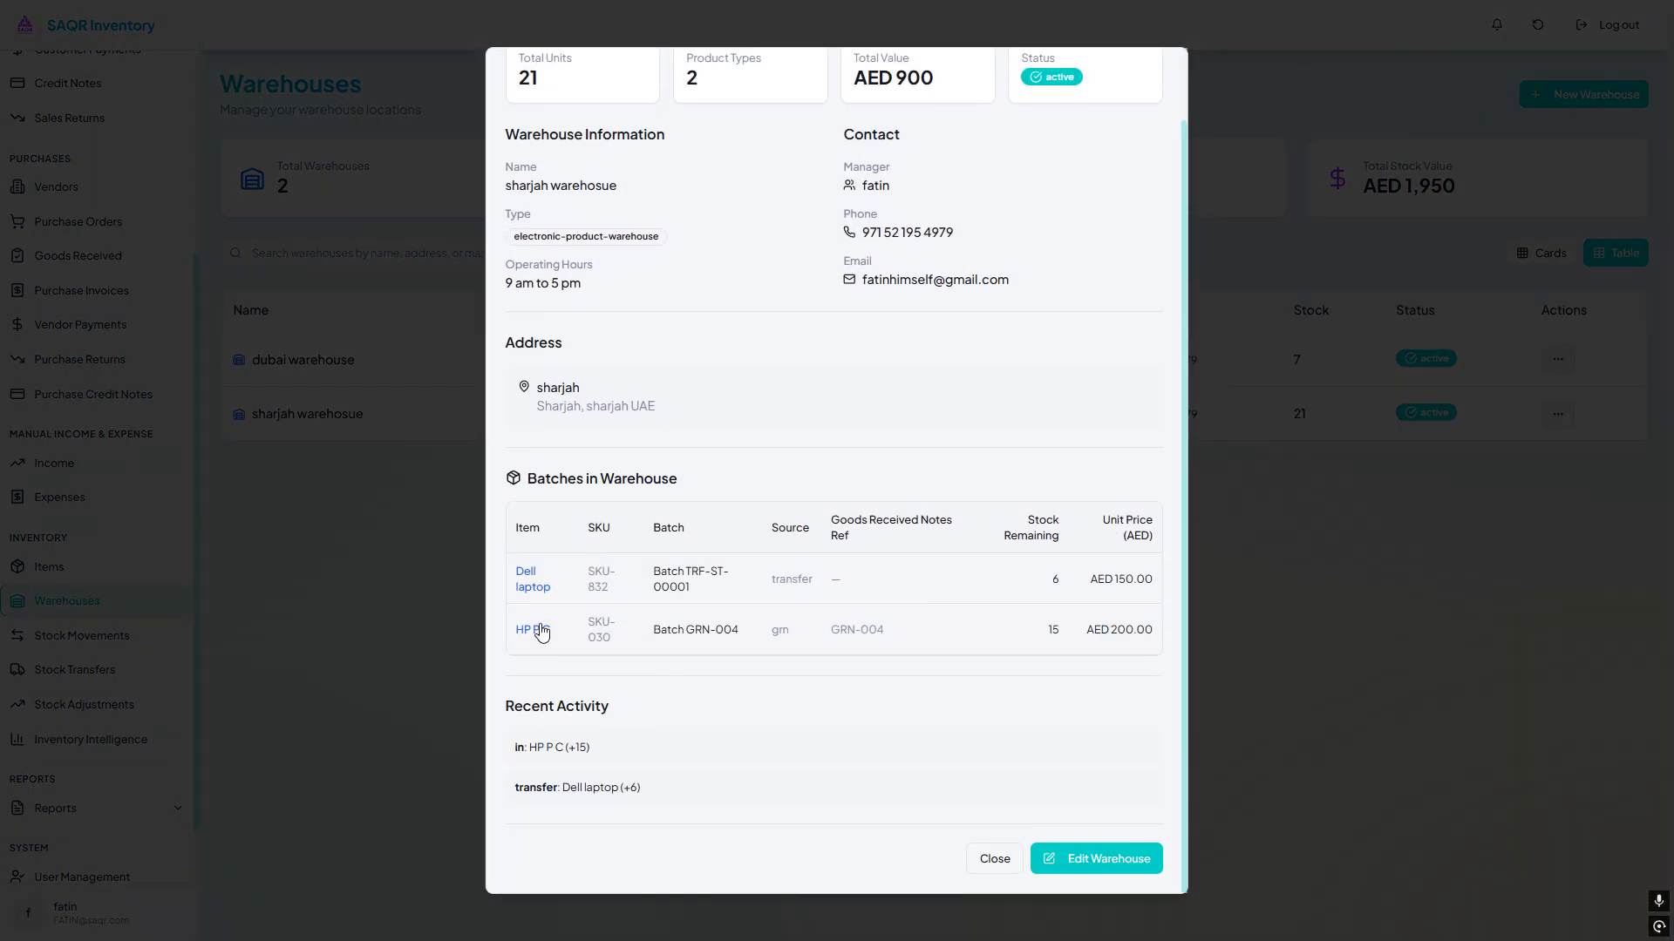
pyautogui.moveTo(514, 630); pyautogui.dragTo(912, 641)
pyautogui.moveTo(1033, 624); pyautogui.dragTo(1086, 629)
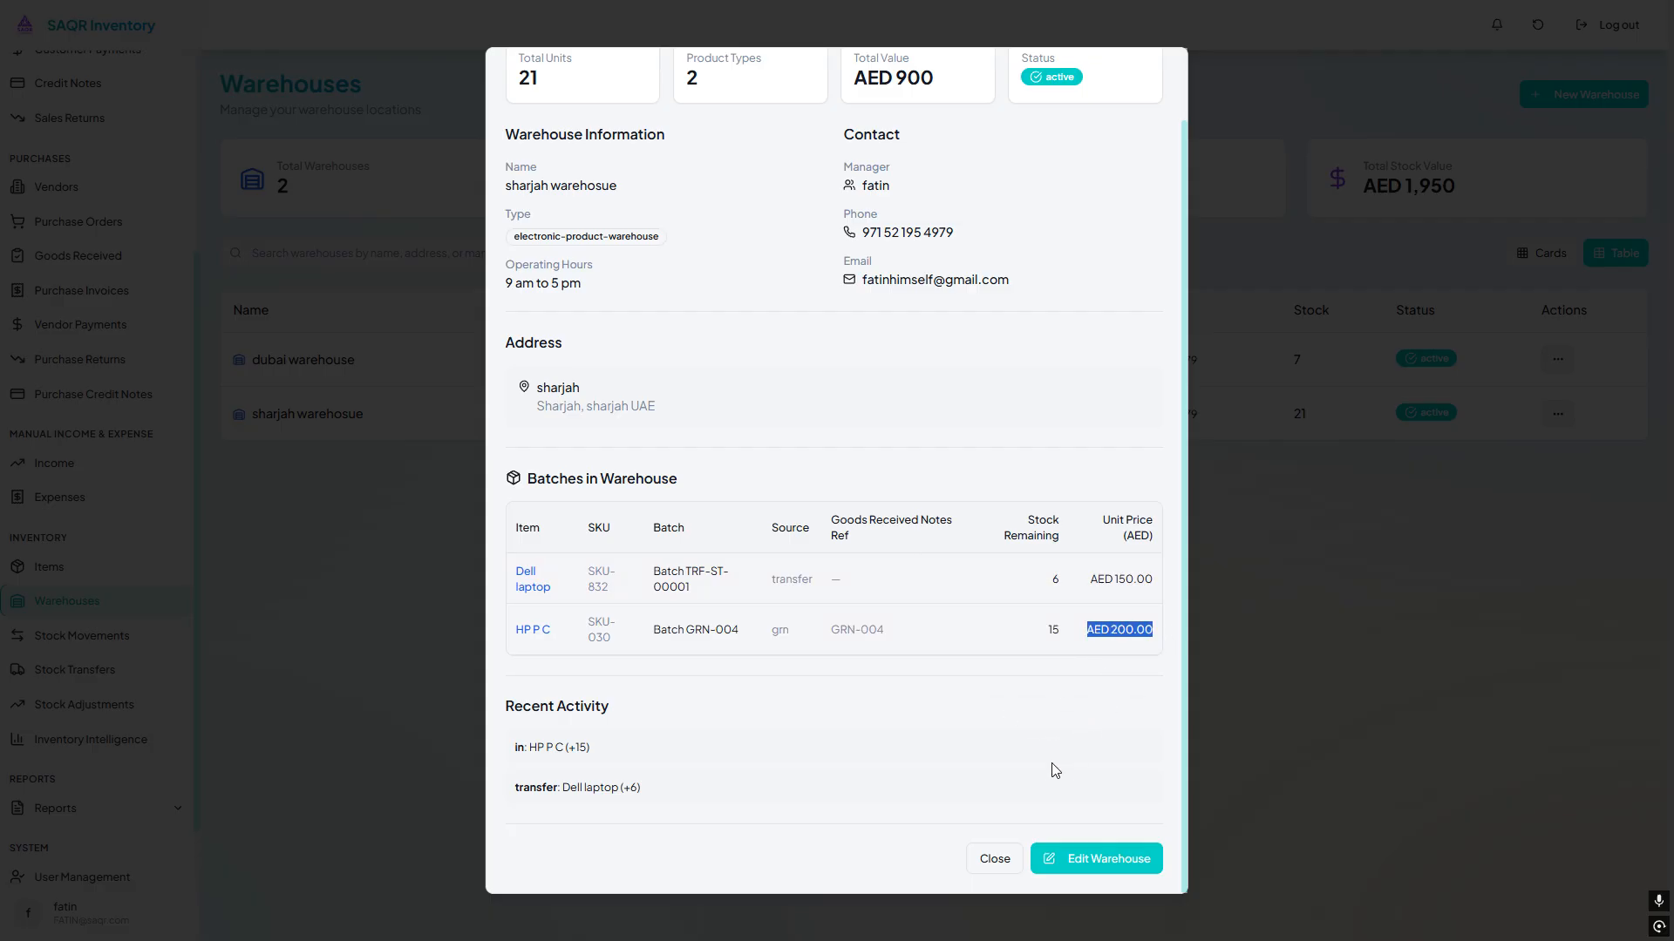
pyautogui.click(994, 858)
# Examine the HP P C item details, including stock by batch and warehouse, transactions, pricing and supplier information, and close them
pyautogui.click(118, 253)
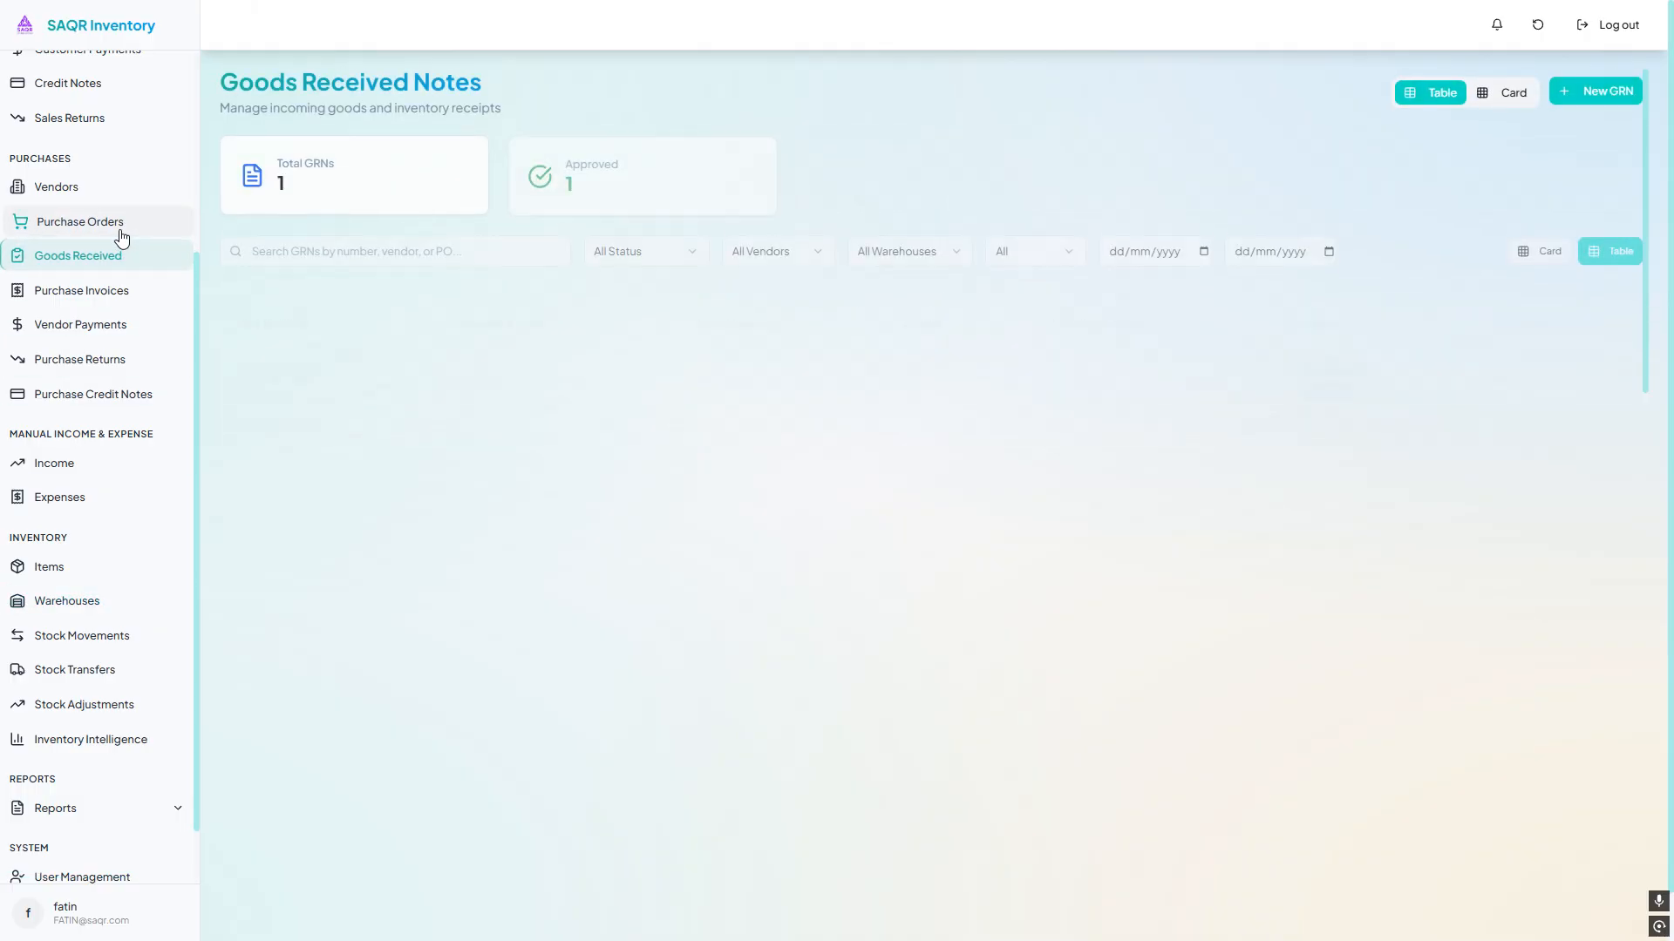
pyautogui.click(121, 228)
pyautogui.click(101, 256)
pyautogui.click(50, 567)
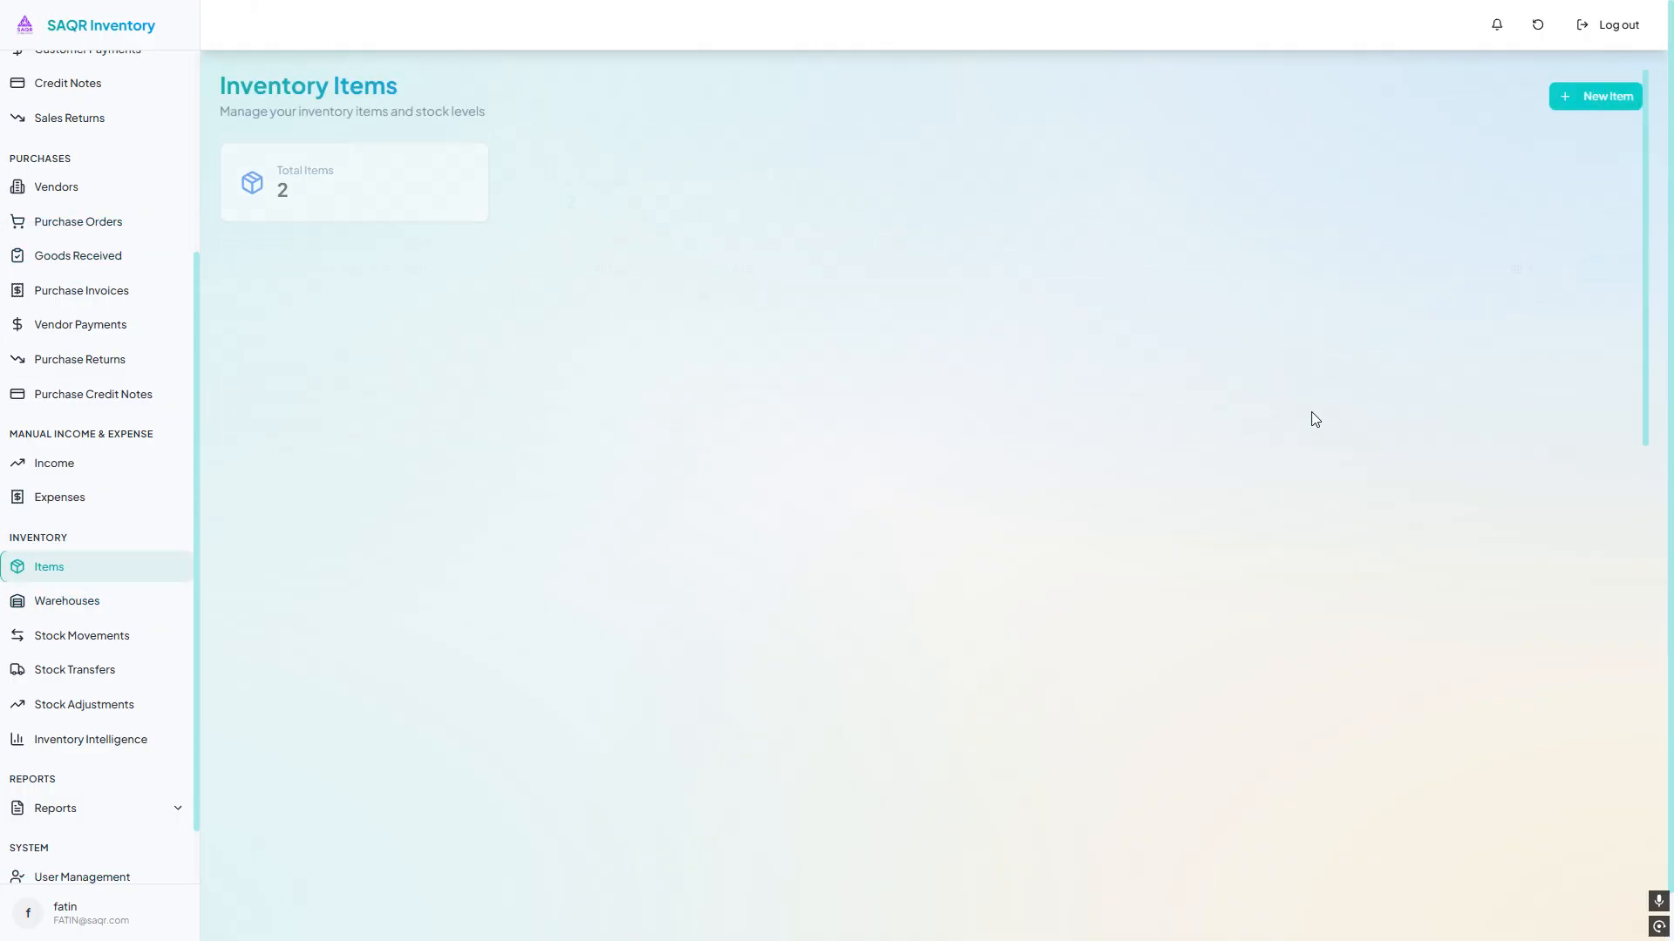
pyautogui.click(1530, 423)
pyautogui.click(1486, 452)
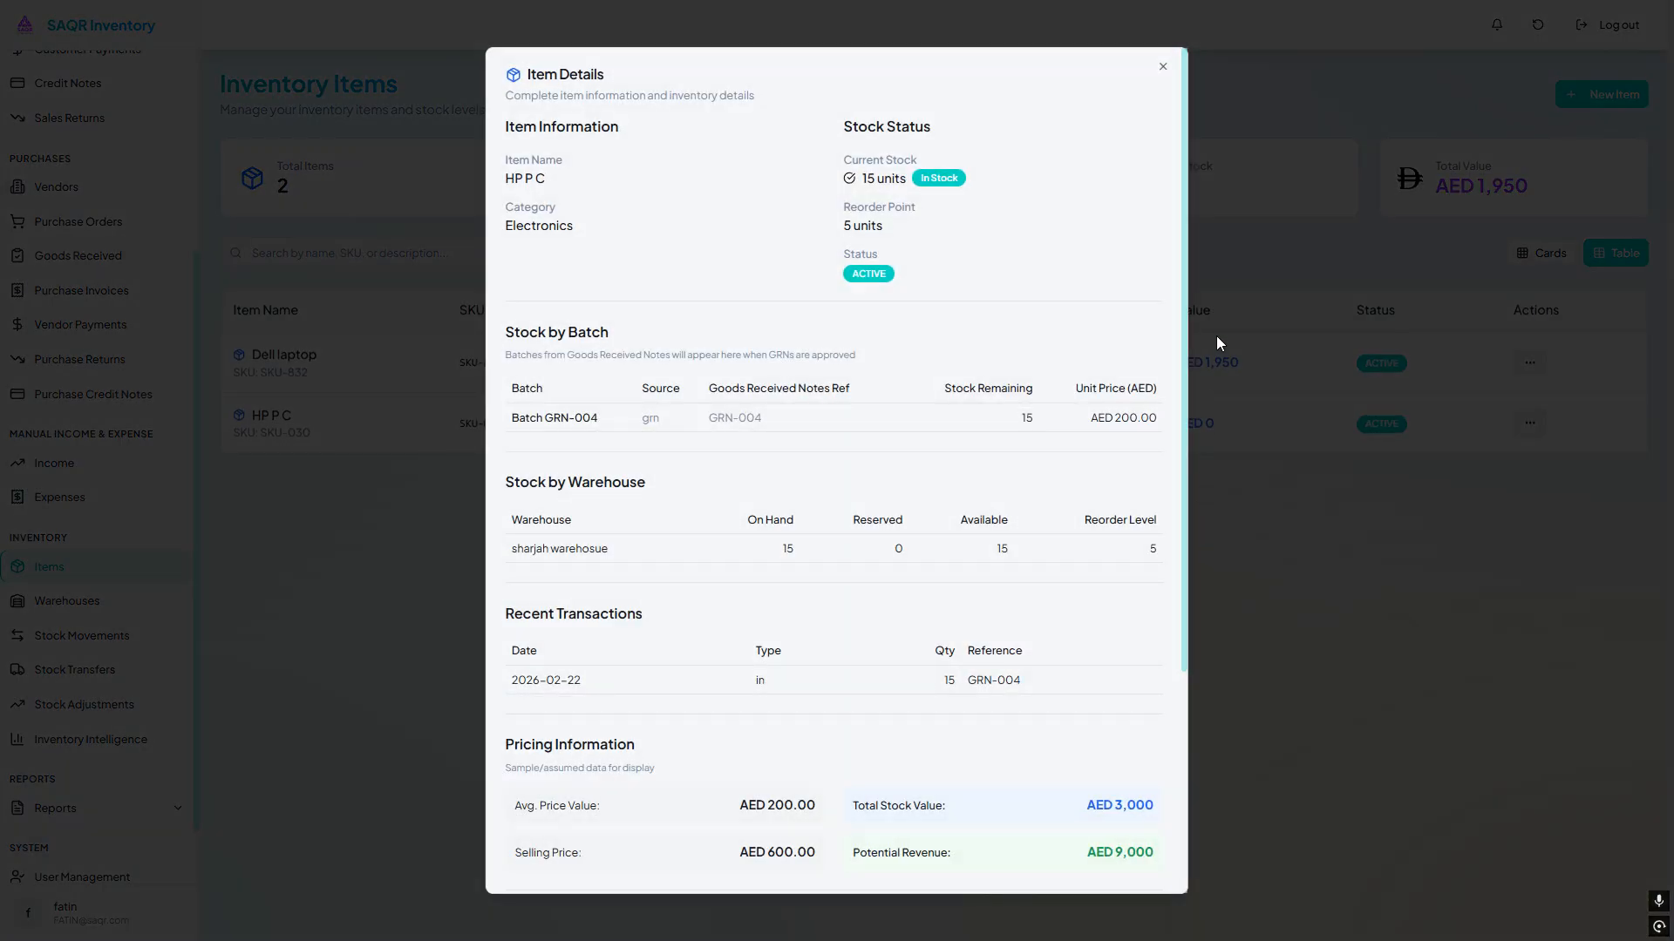
pyautogui.doubleClick(528, 391)
pyautogui.click(644, 386)
pyautogui.moveTo(520, 418); pyautogui.dragTo(589, 423)
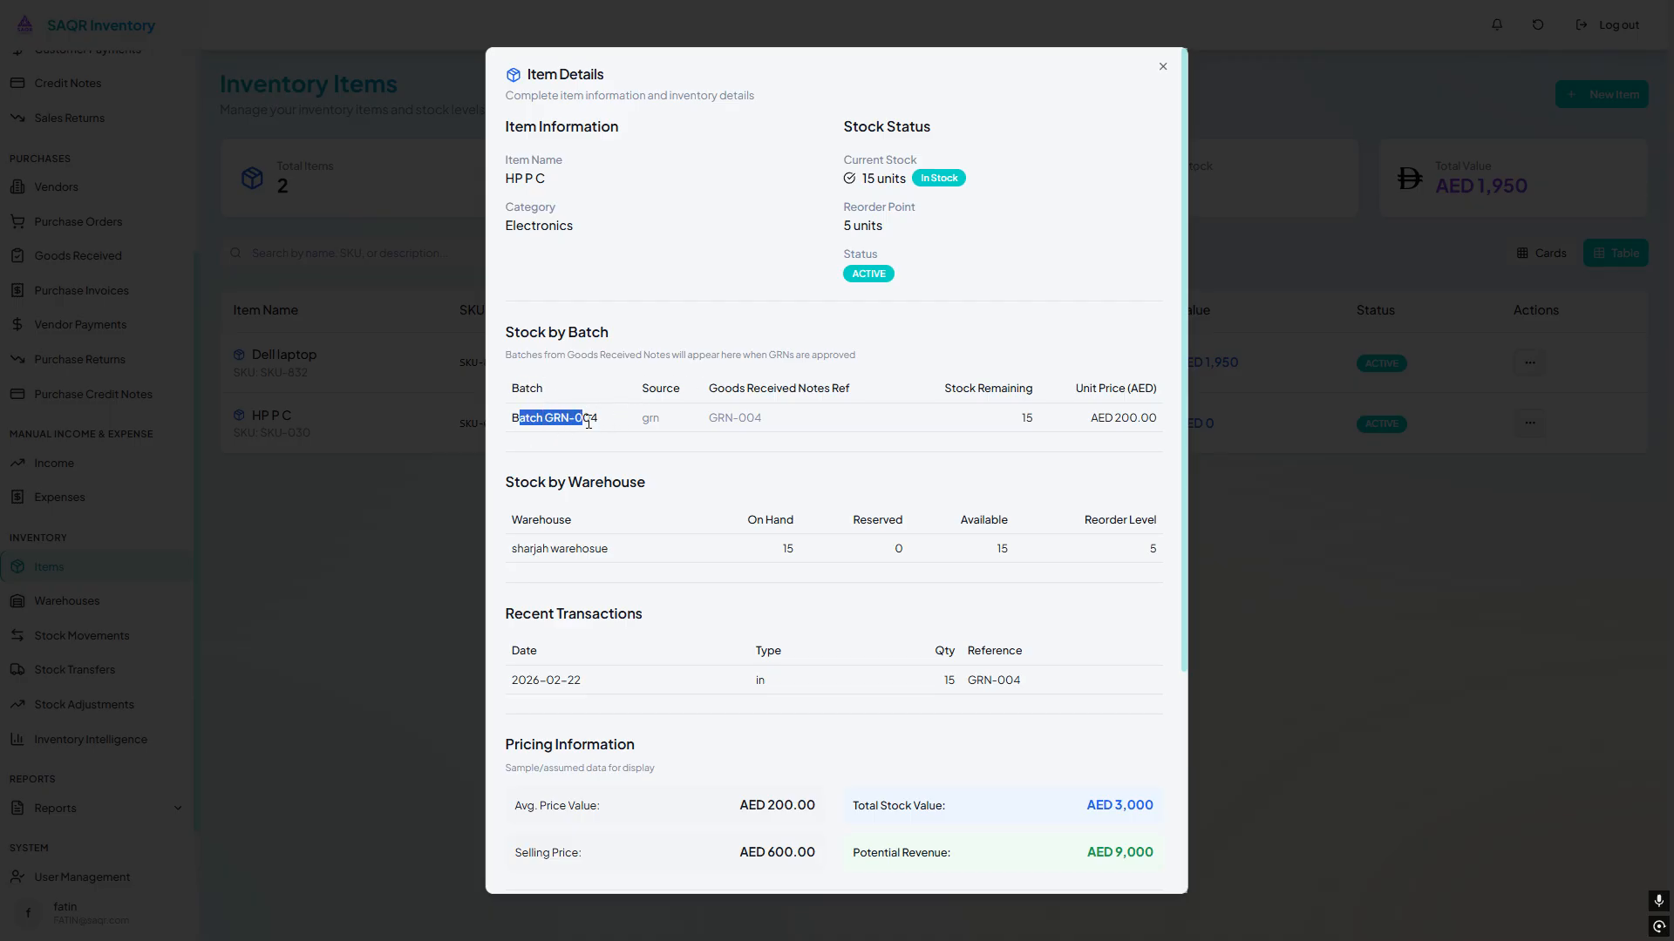
pyautogui.doubleClick(654, 420)
pyautogui.click(748, 413)
pyautogui.scroll(-4, 1150, 422)
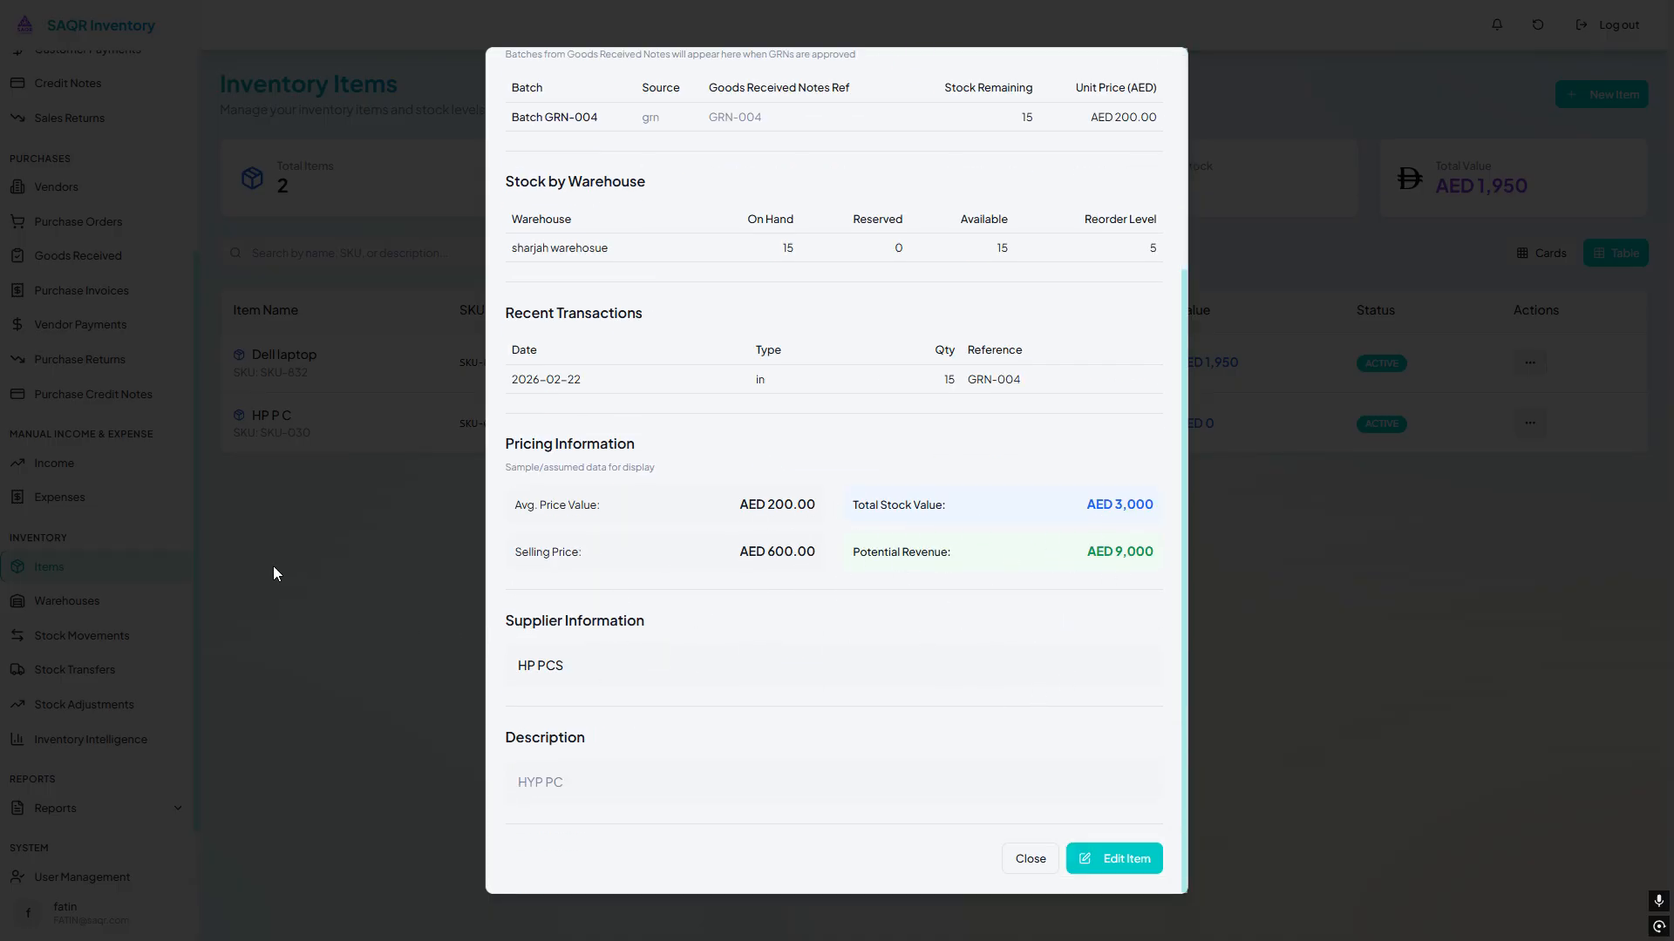
pyautogui.click(164, 590)
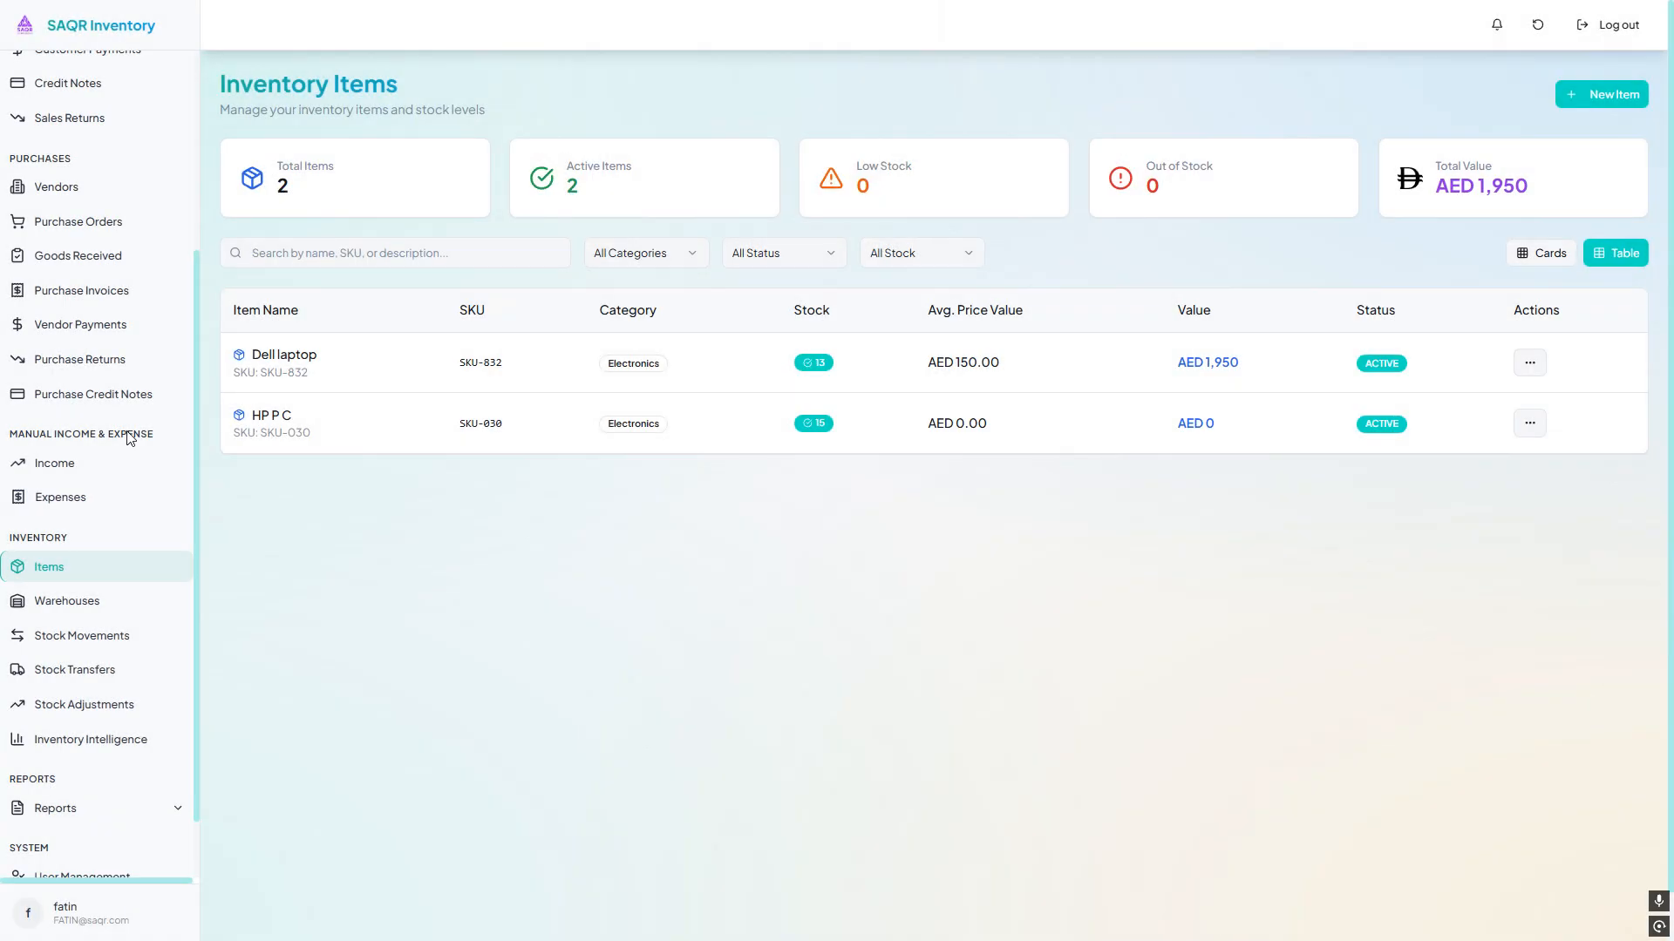
# Convert the approved goods received note GRN-004 to a purchase invoice and close the resulting invoice details
pyautogui.click(111, 222)
pyautogui.click(111, 258)
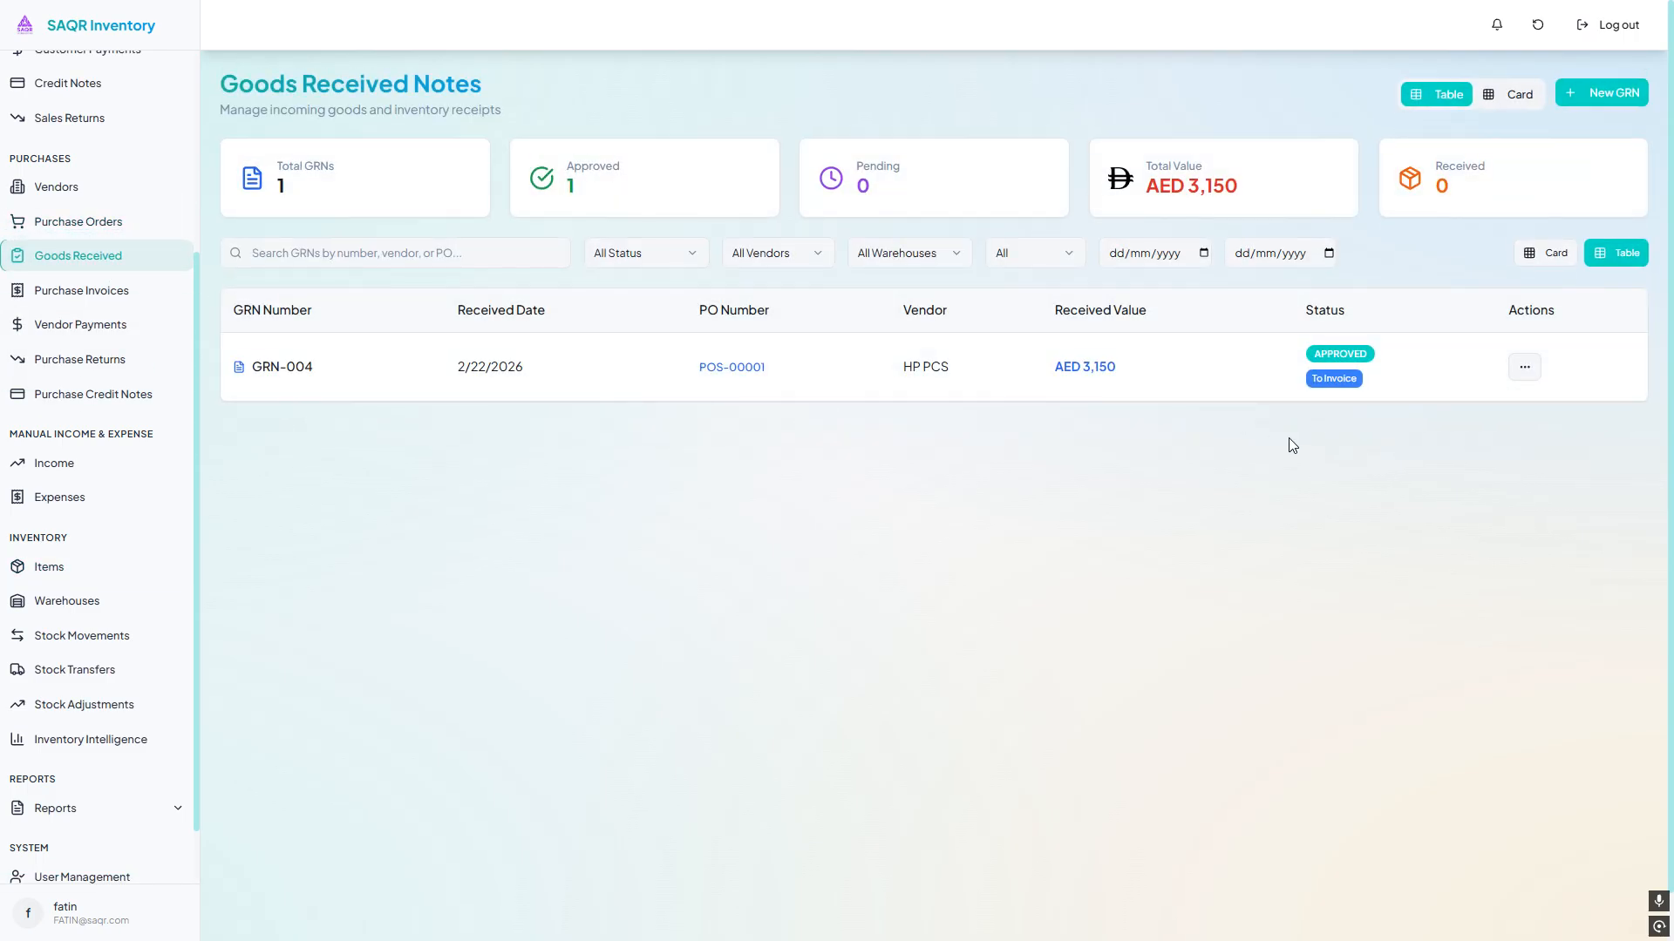
pyautogui.click(1525, 367)
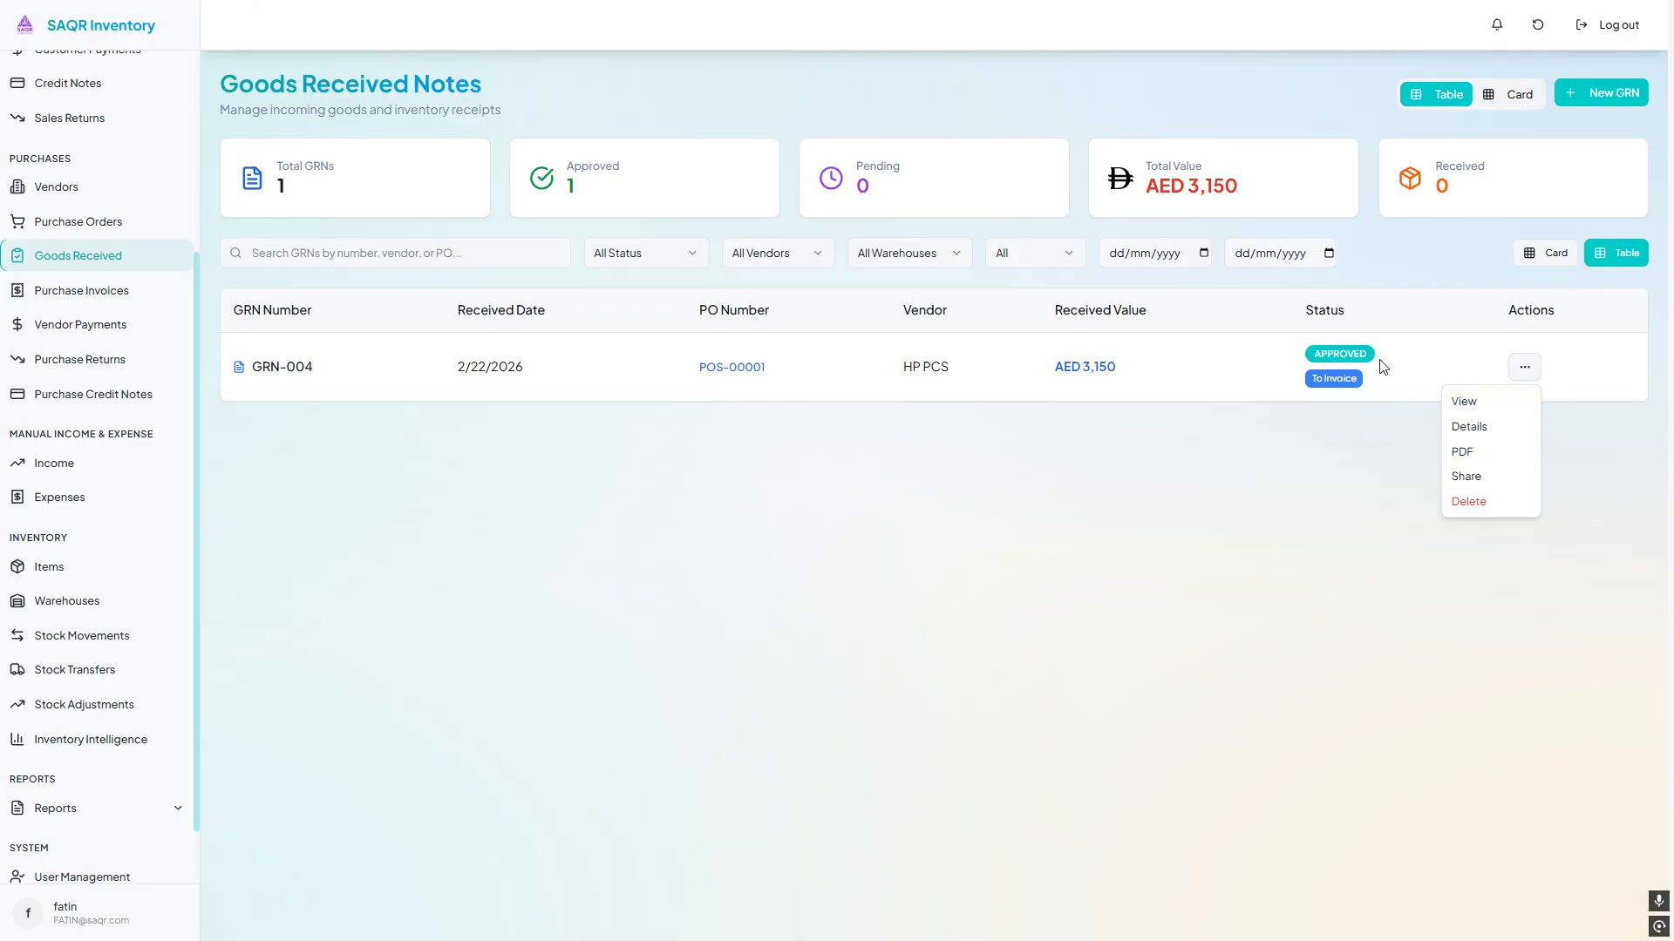
pyautogui.click(1232, 352)
pyautogui.click(1337, 380)
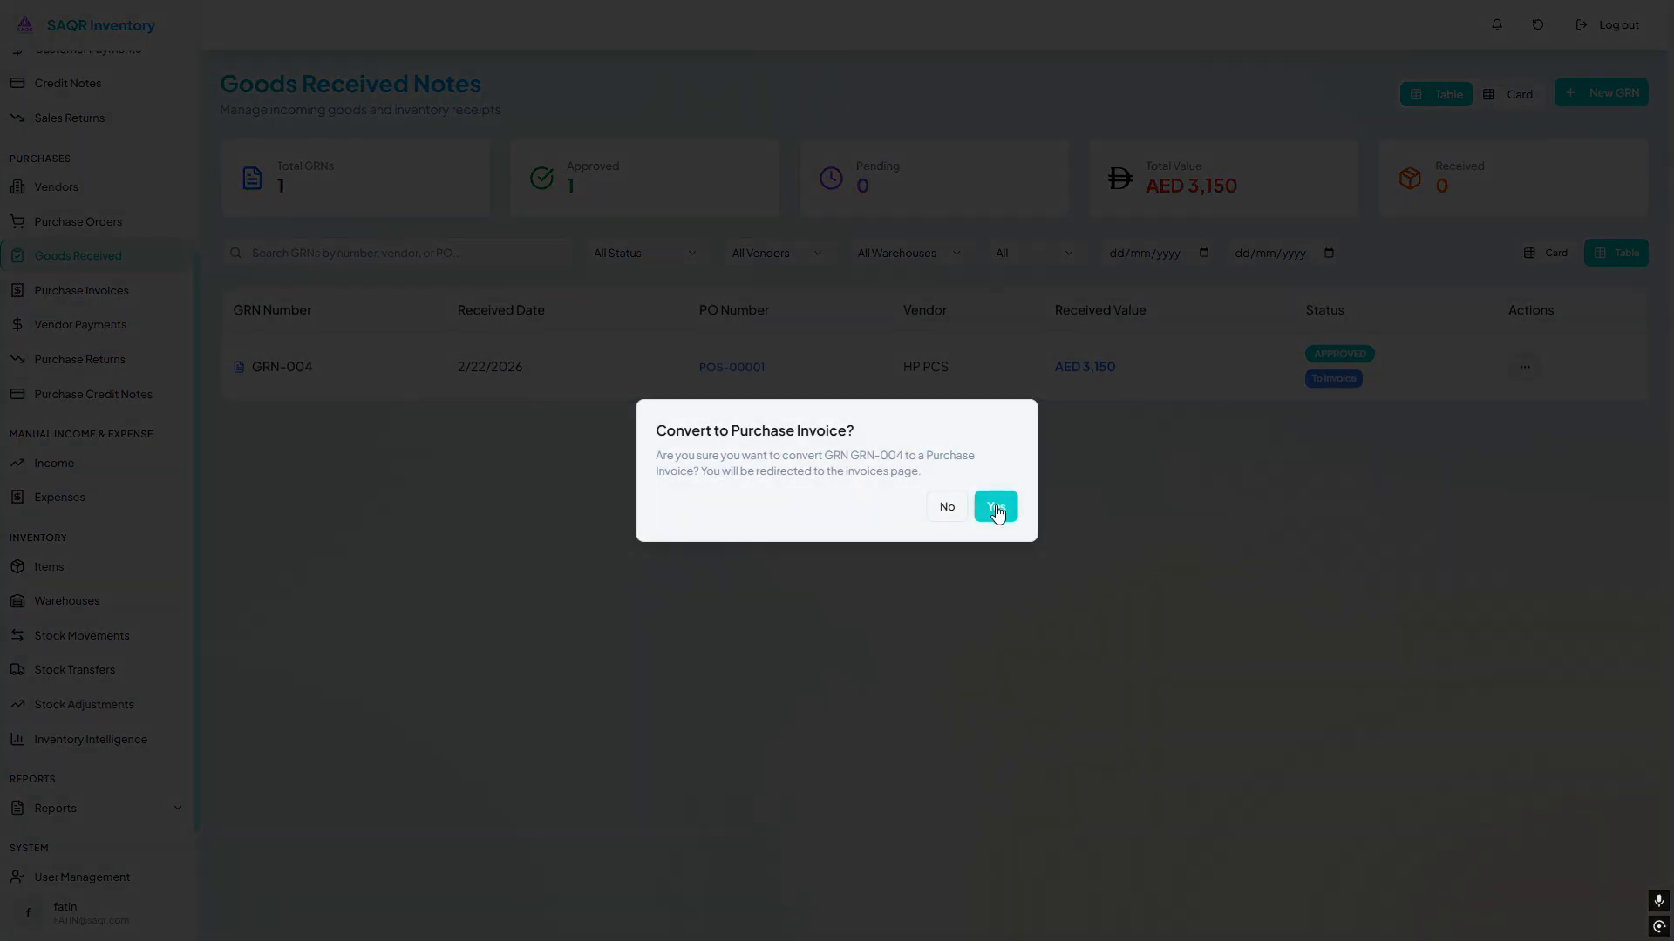
pyautogui.click(997, 508)
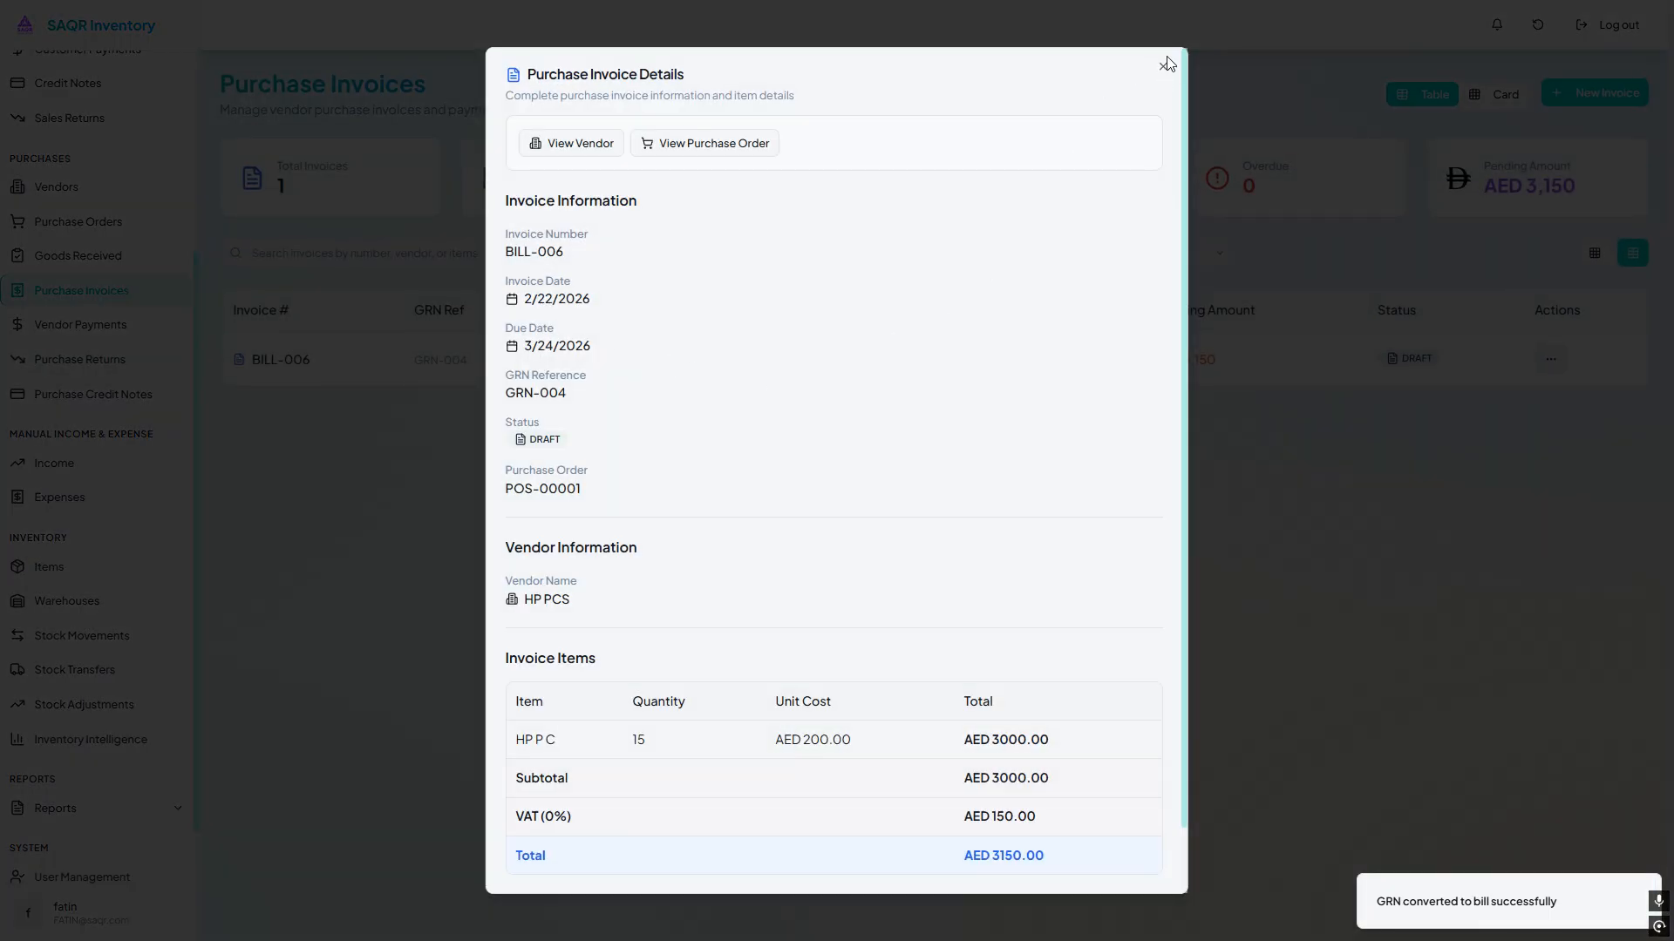
pyautogui.press('Escape')
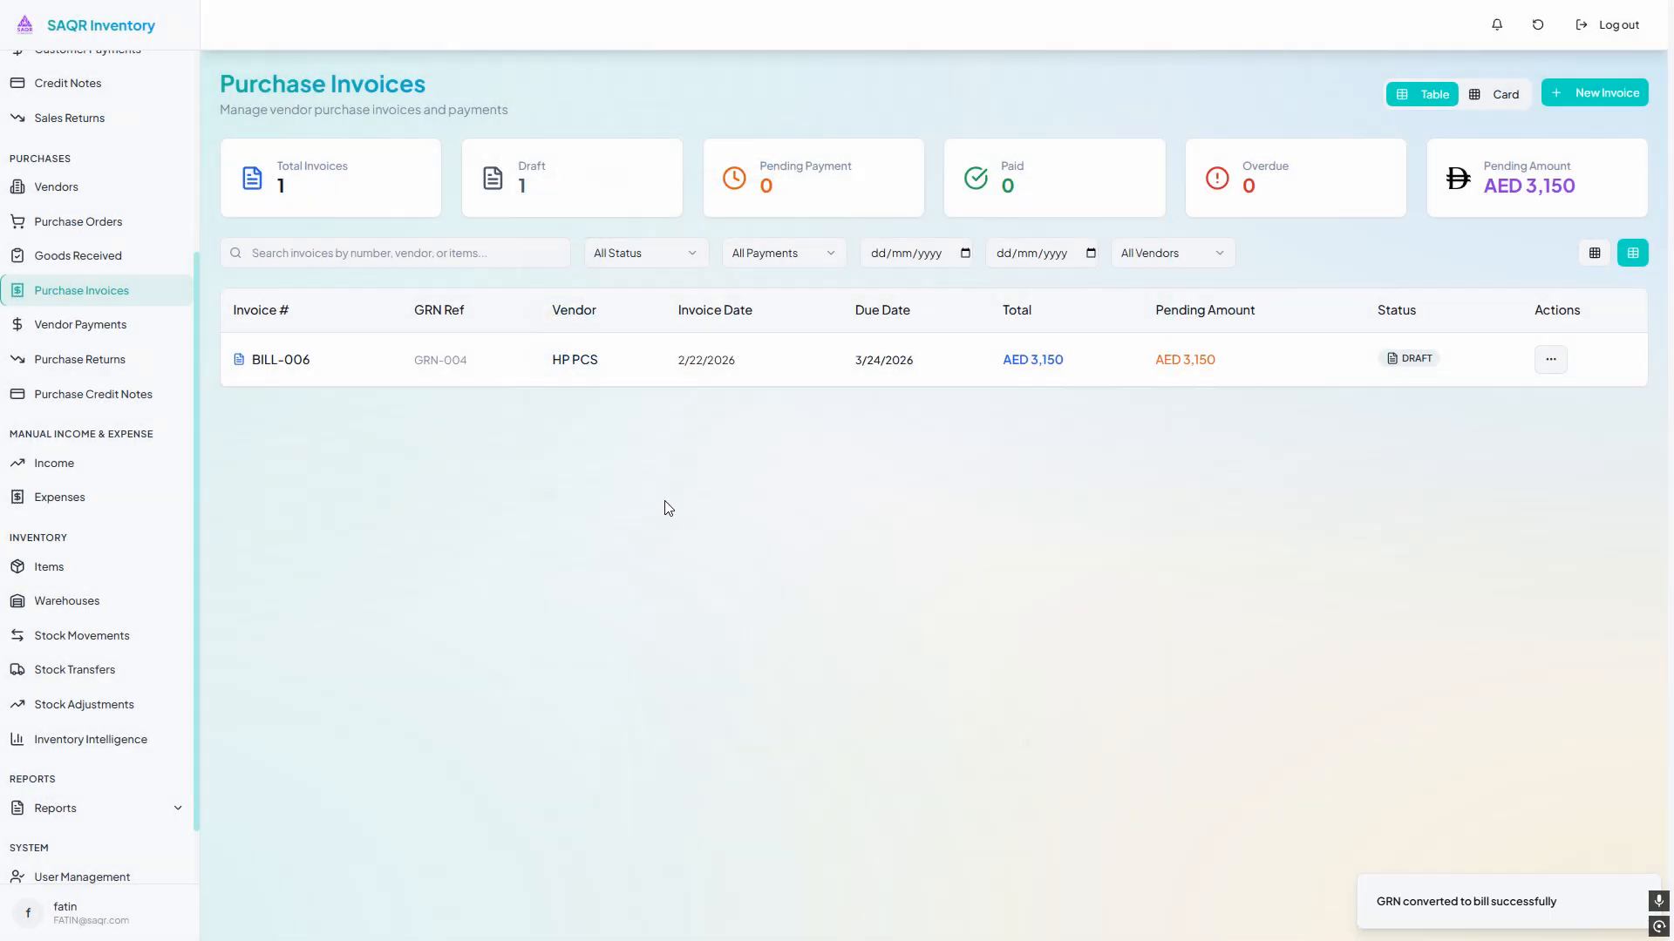
# Reopen the HP PCS purchase invoice's details, examine its invoice information, vendor, items and totals, and close them
pyautogui.click(1550, 354)
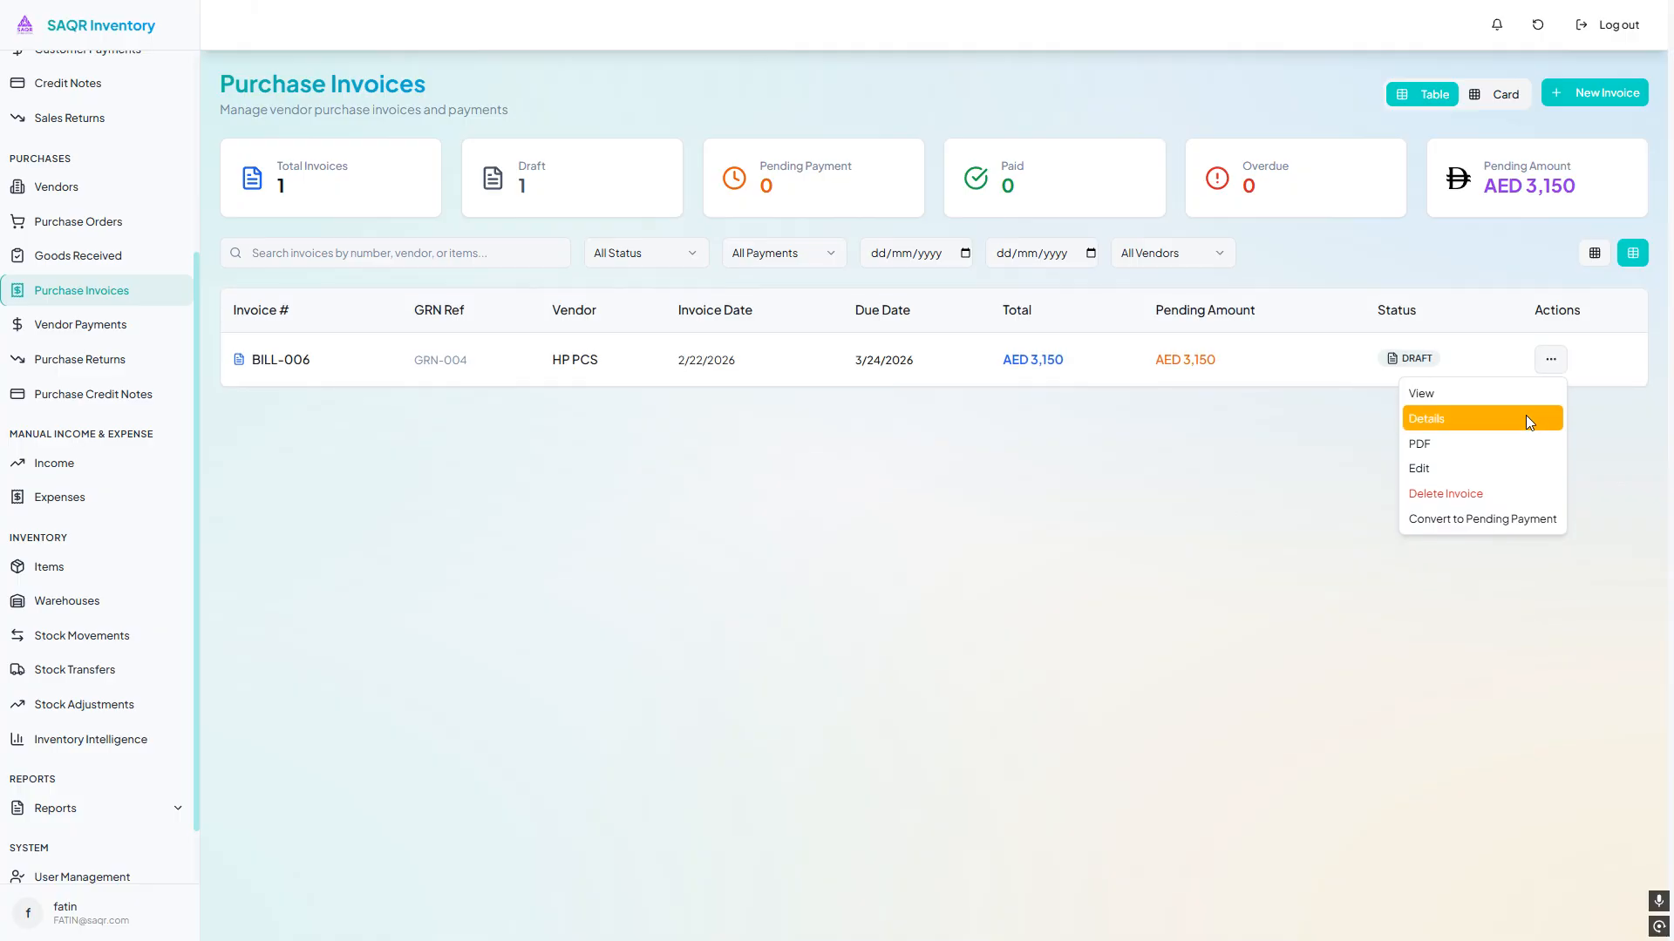
pyautogui.click(1525, 416)
pyautogui.scroll(-1, 886, 590)
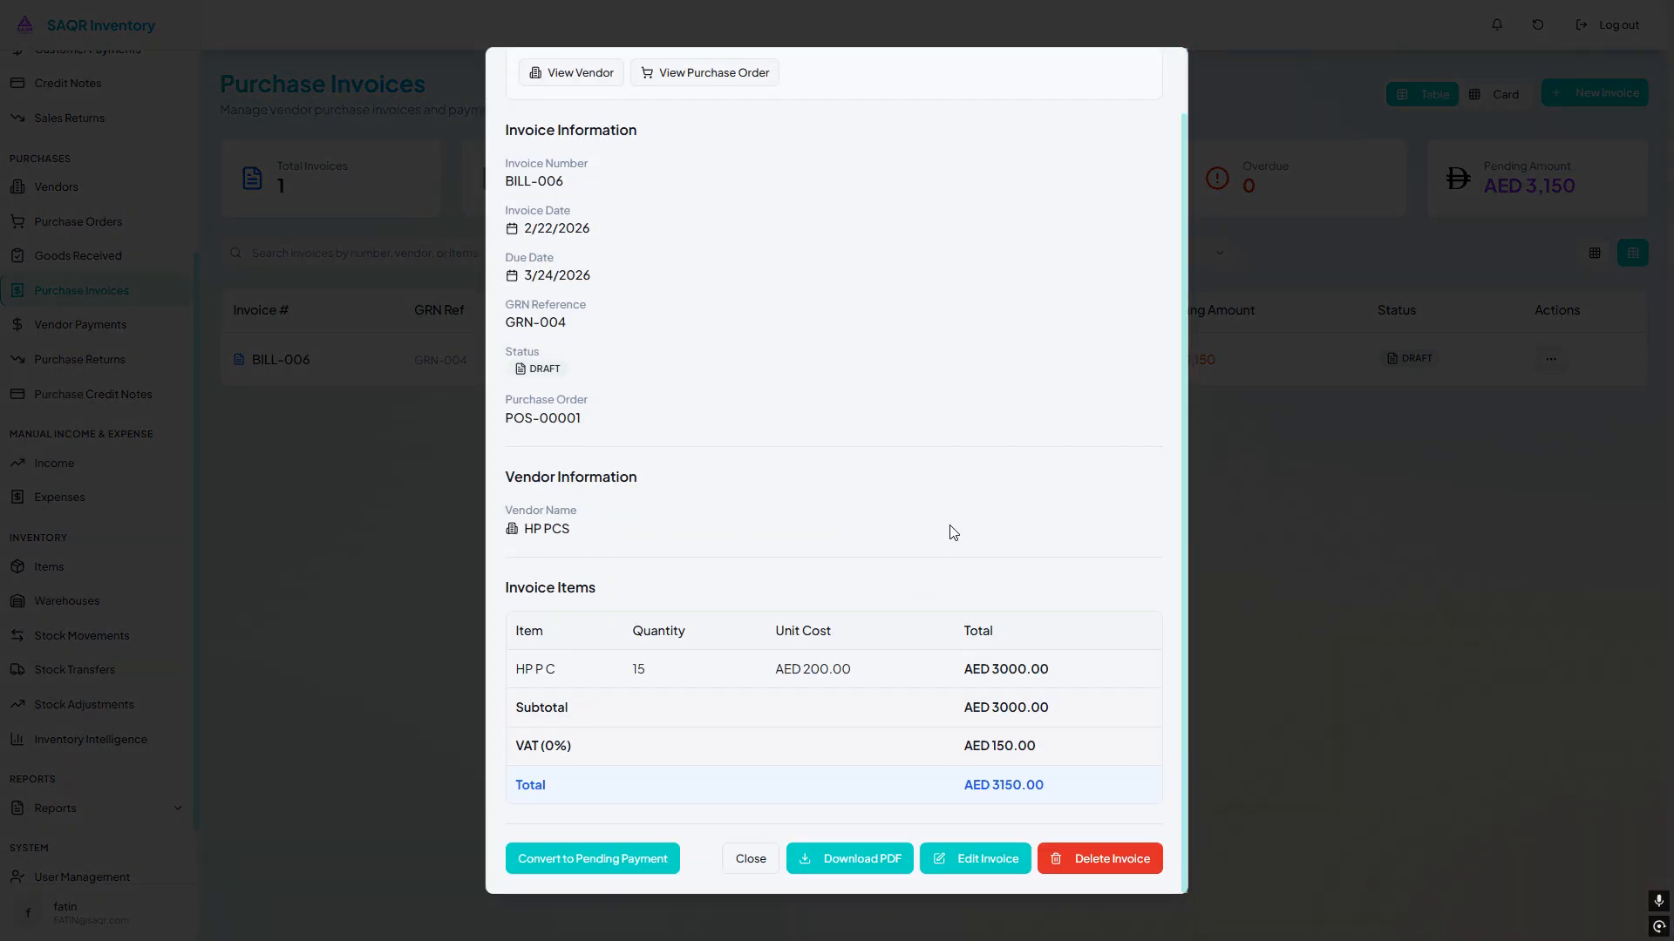
pyautogui.scroll(1, 959, 507)
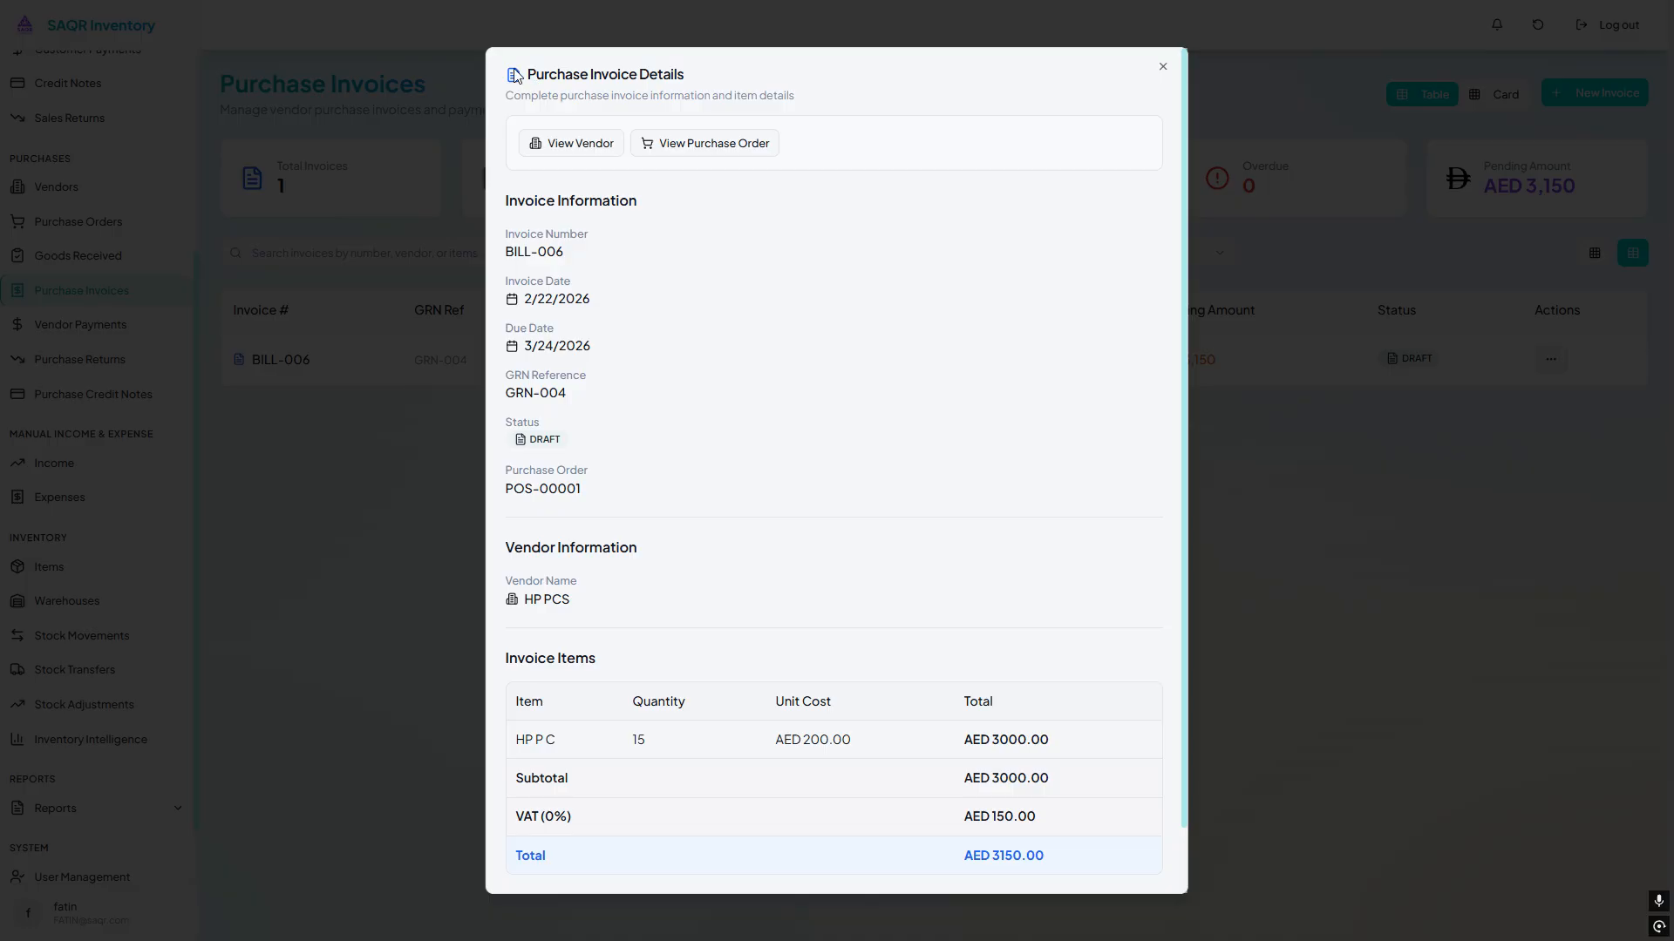
pyautogui.scroll(-1, 605, 276)
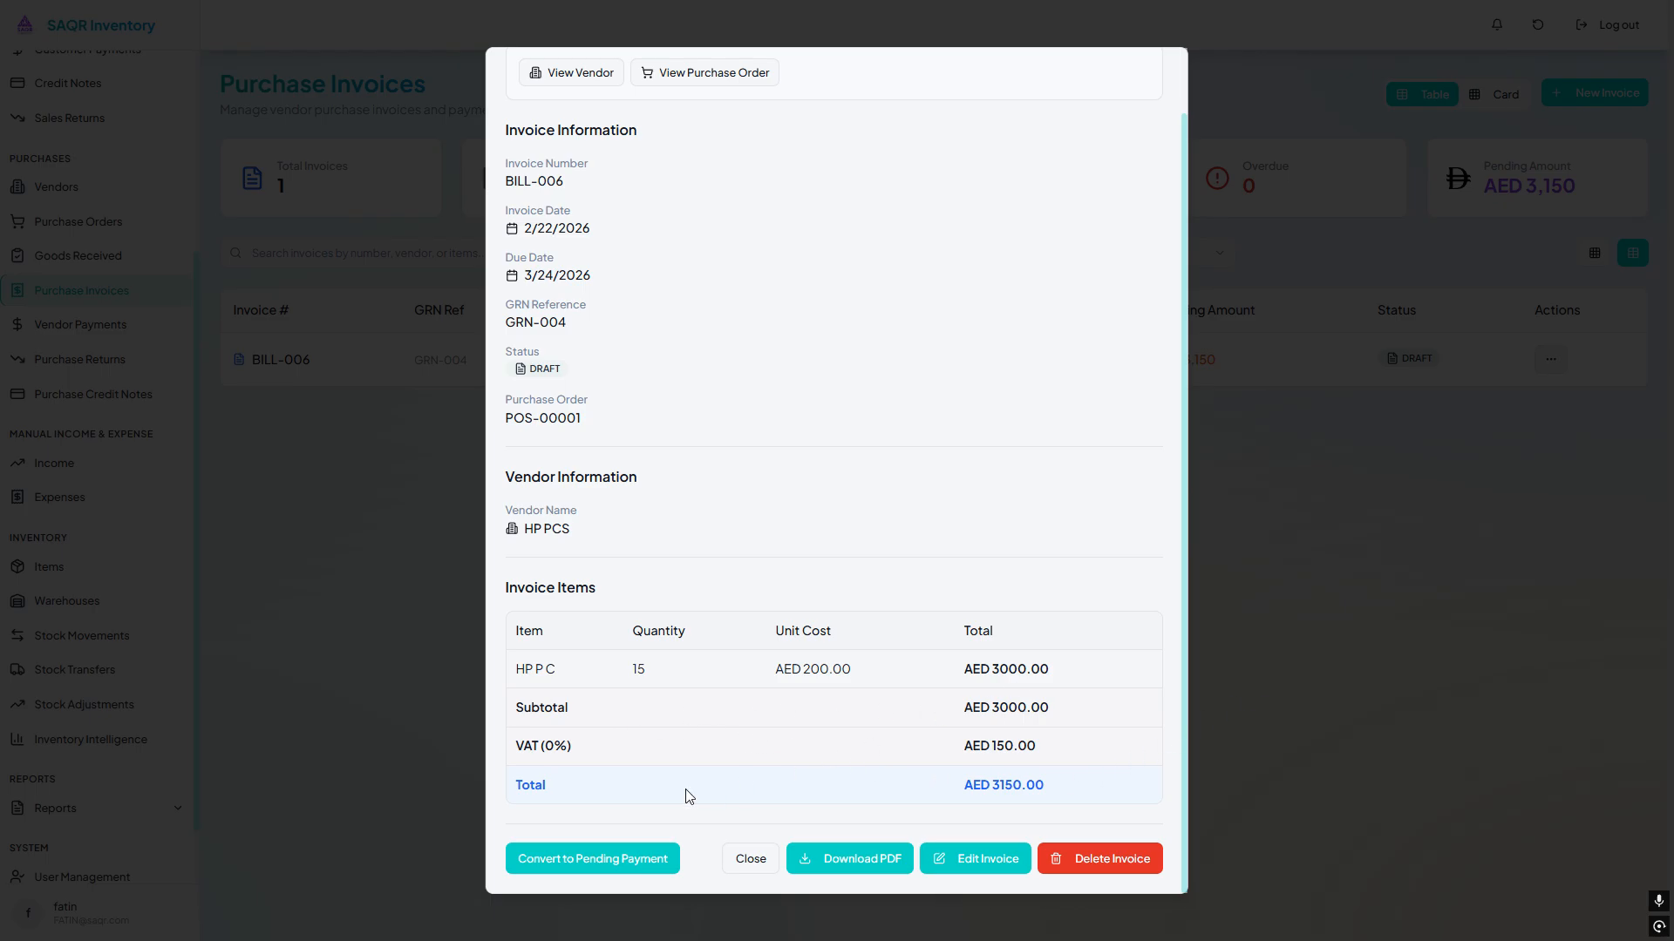
pyautogui.click(1377, 414)
# Open the HP PCS purchase invoice for editing, examine its dates, vendor, GRN reference, VAT and items, and cancel without saving
pyautogui.click(1542, 350)
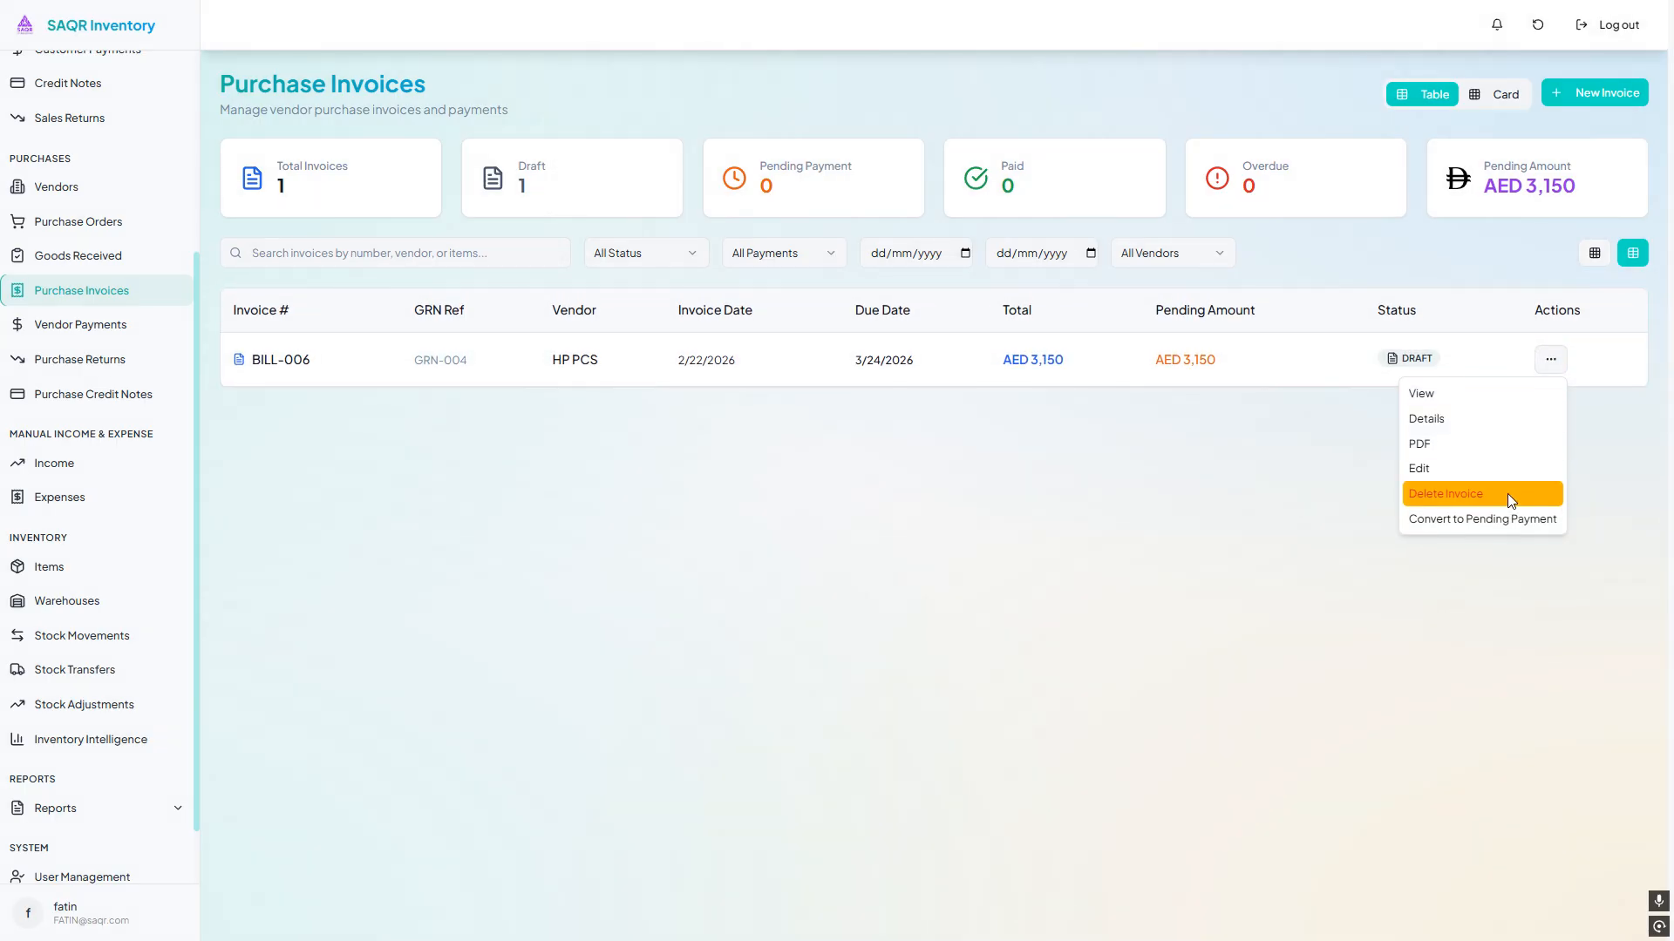
pyautogui.click(1527, 399)
pyautogui.click(1553, 336)
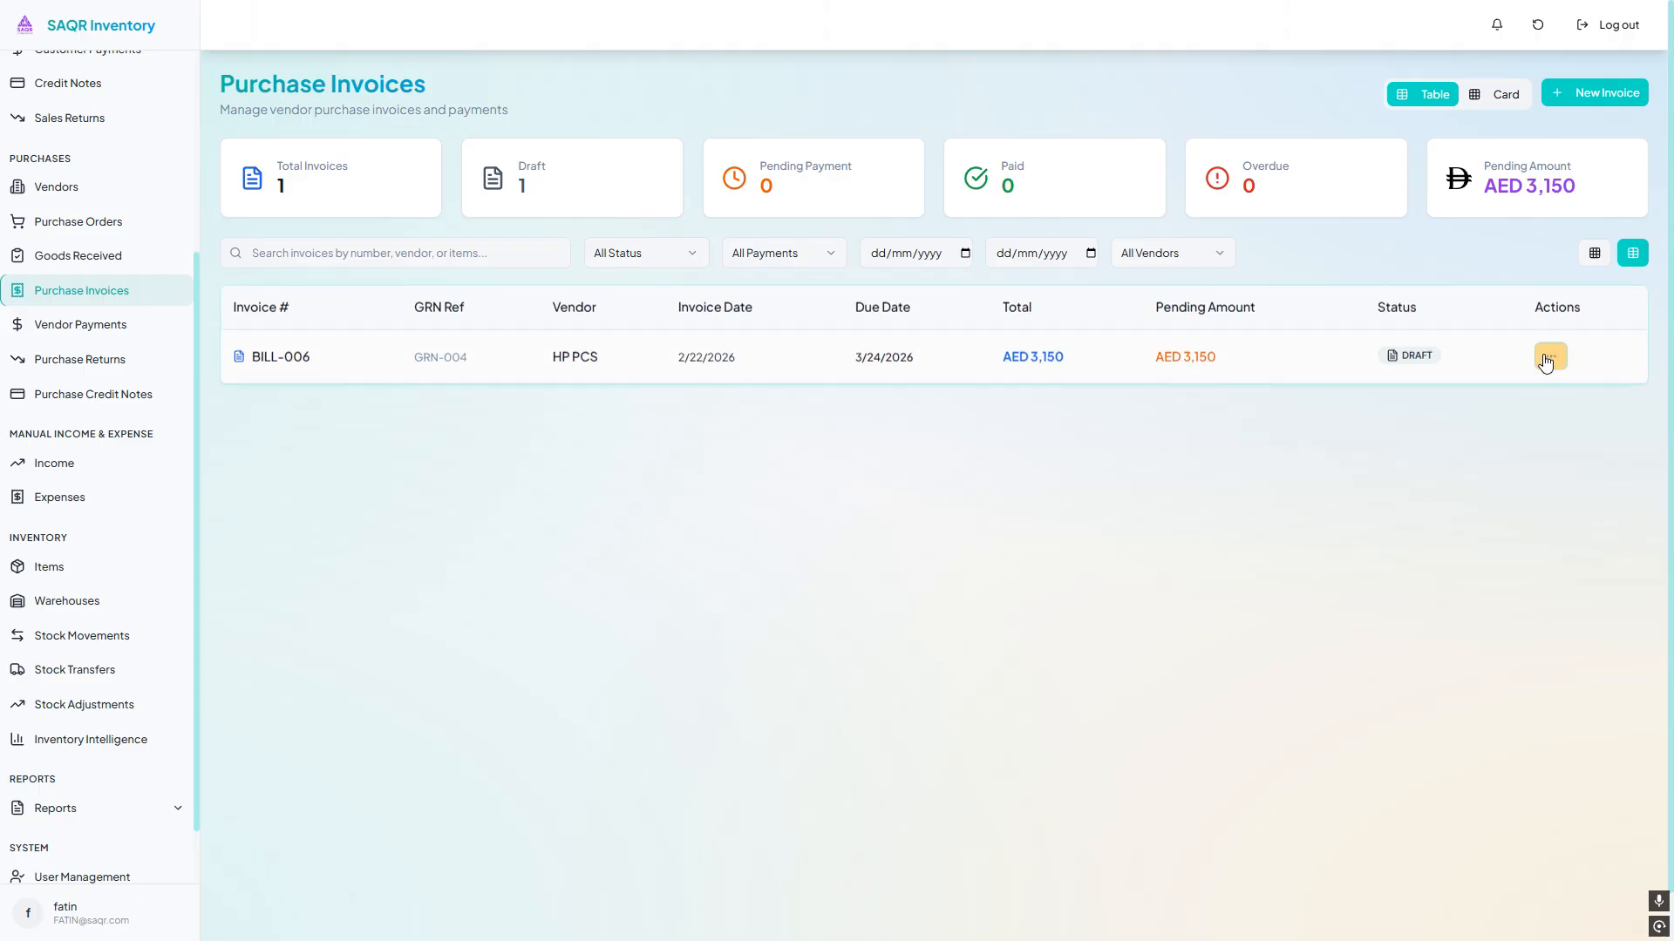
pyautogui.click(1549, 358)
pyautogui.click(1510, 472)
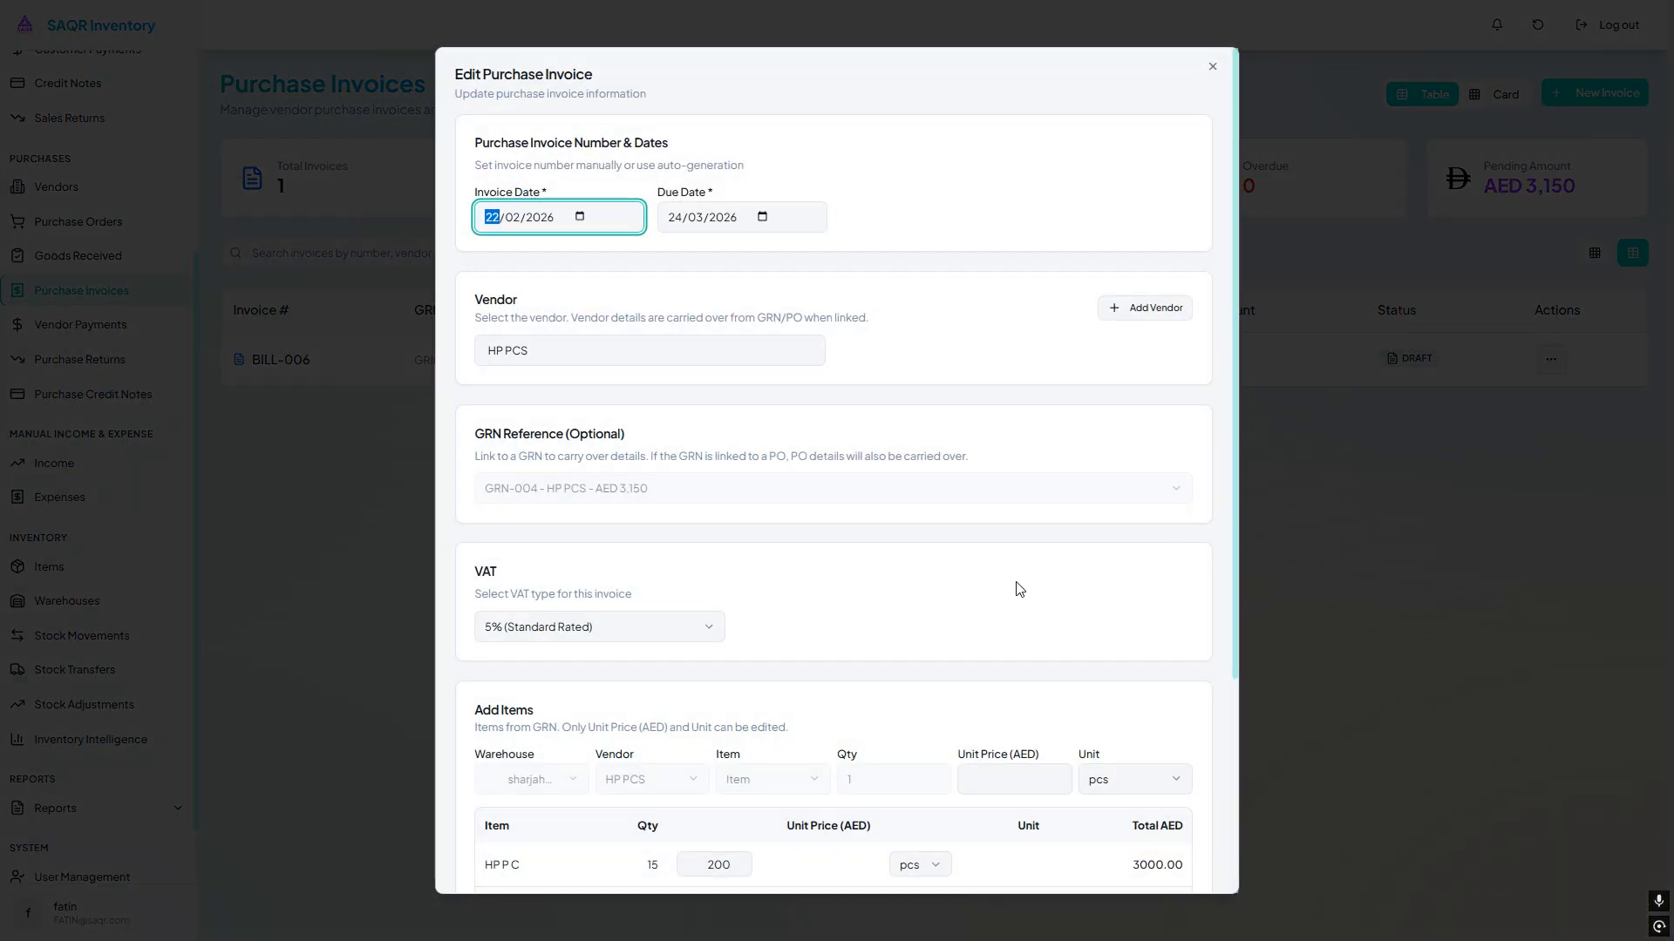
pyautogui.scroll(-4, 1012, 586)
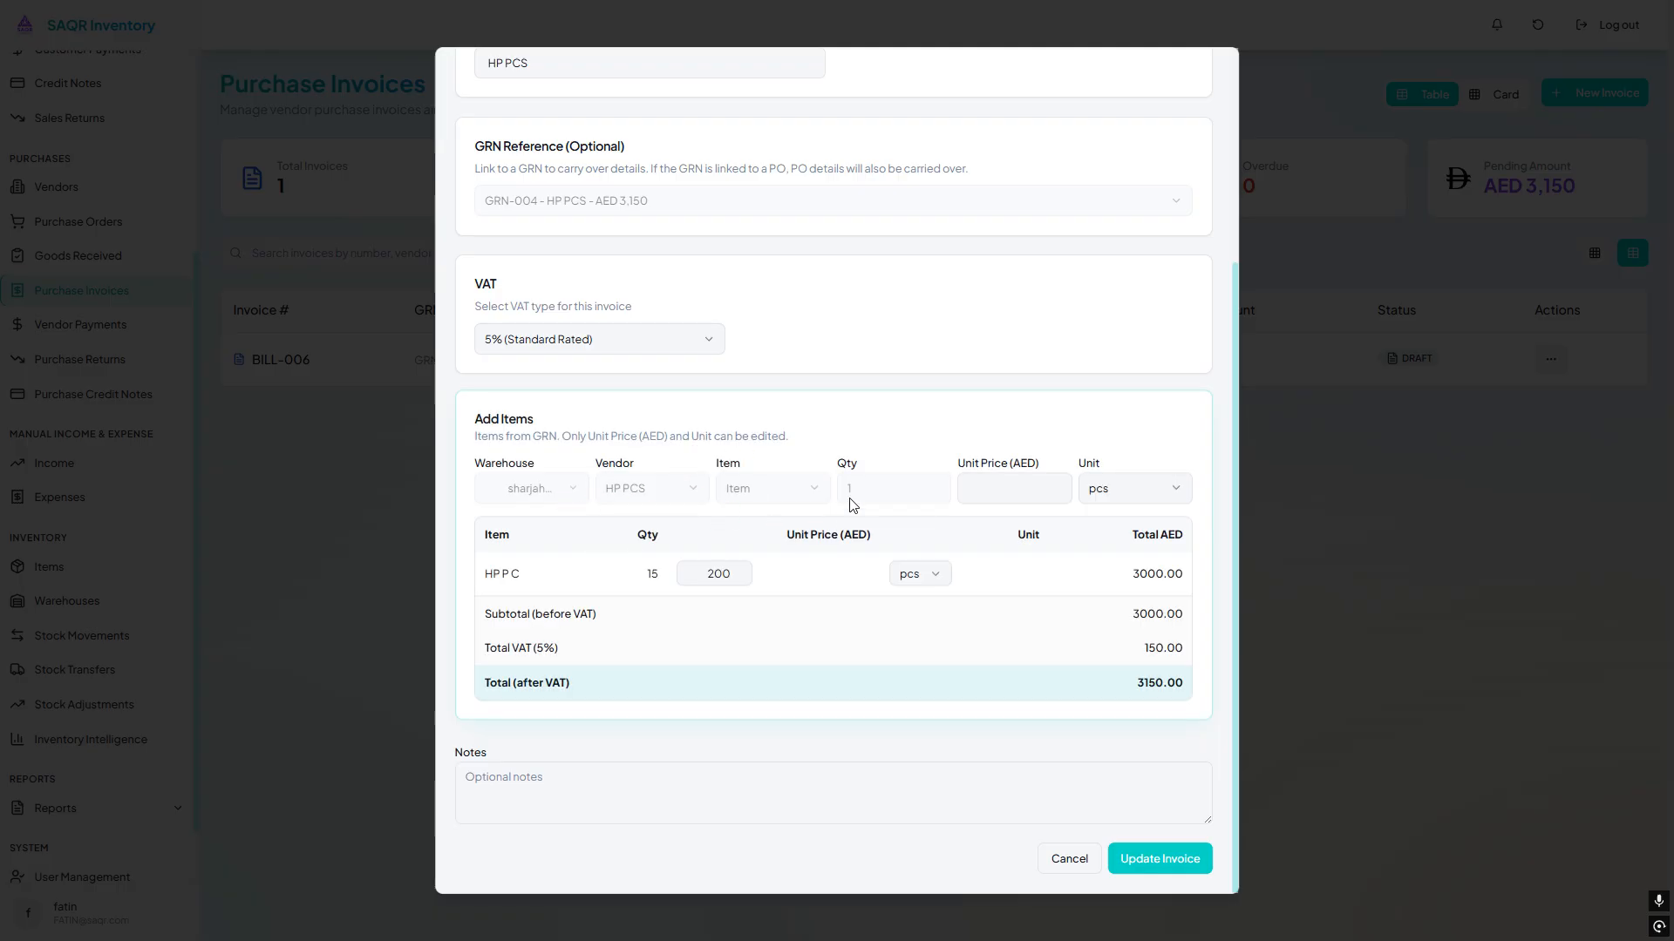
pyautogui.scroll(4, 598, 530)
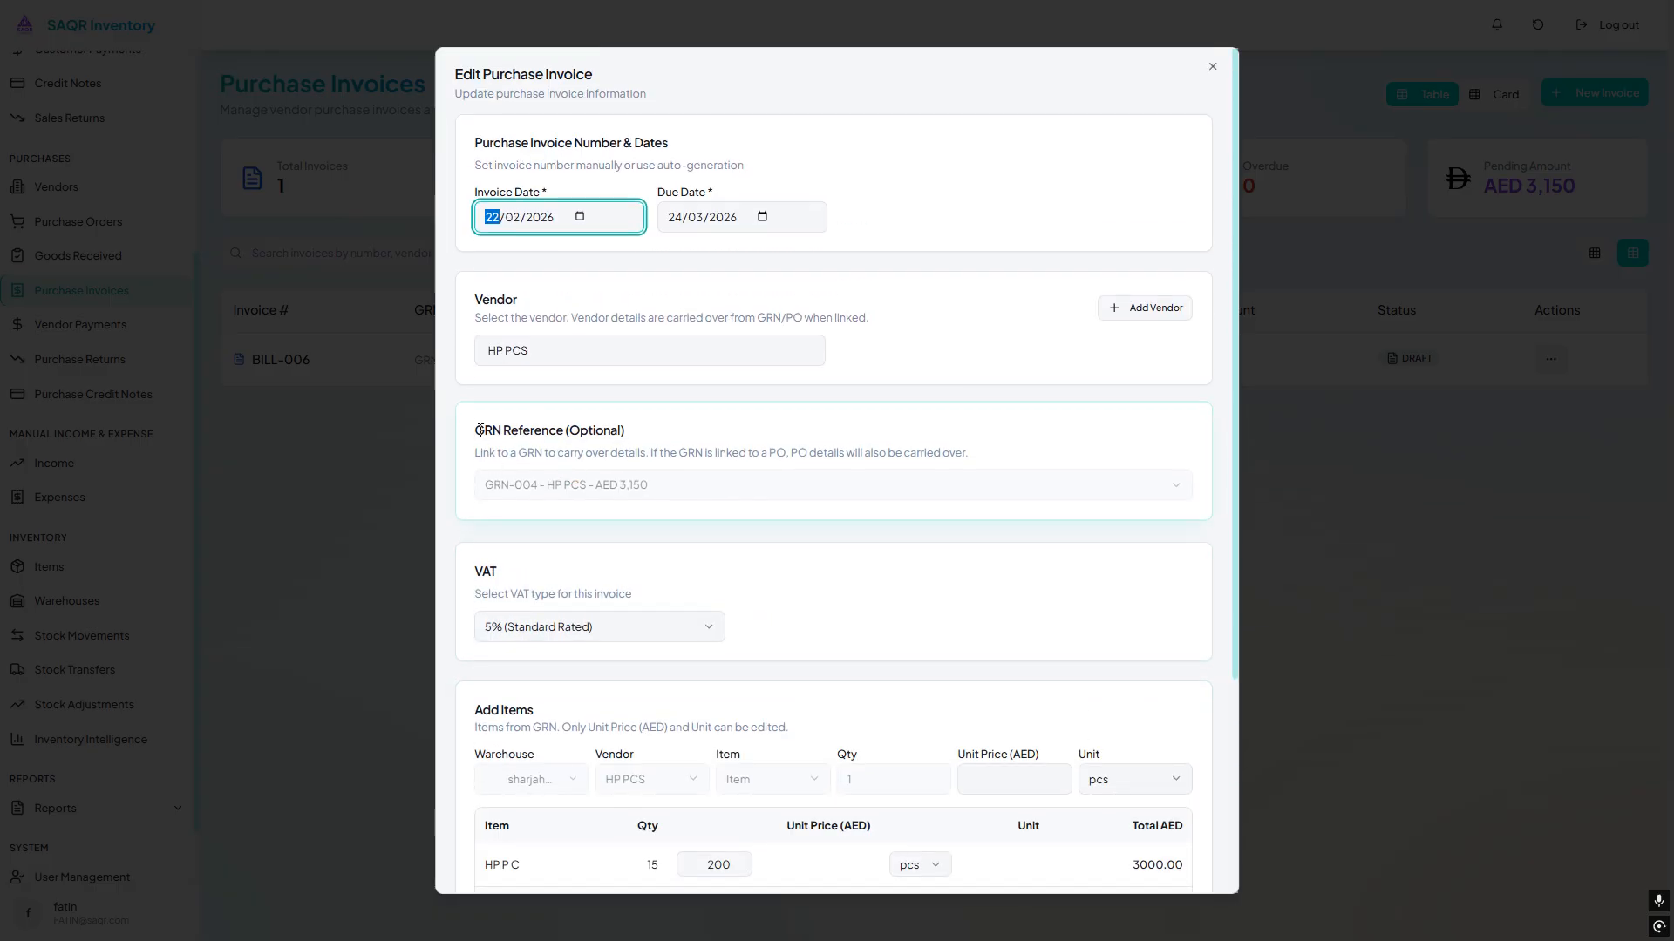
pyautogui.scroll(-3, 479, 431)
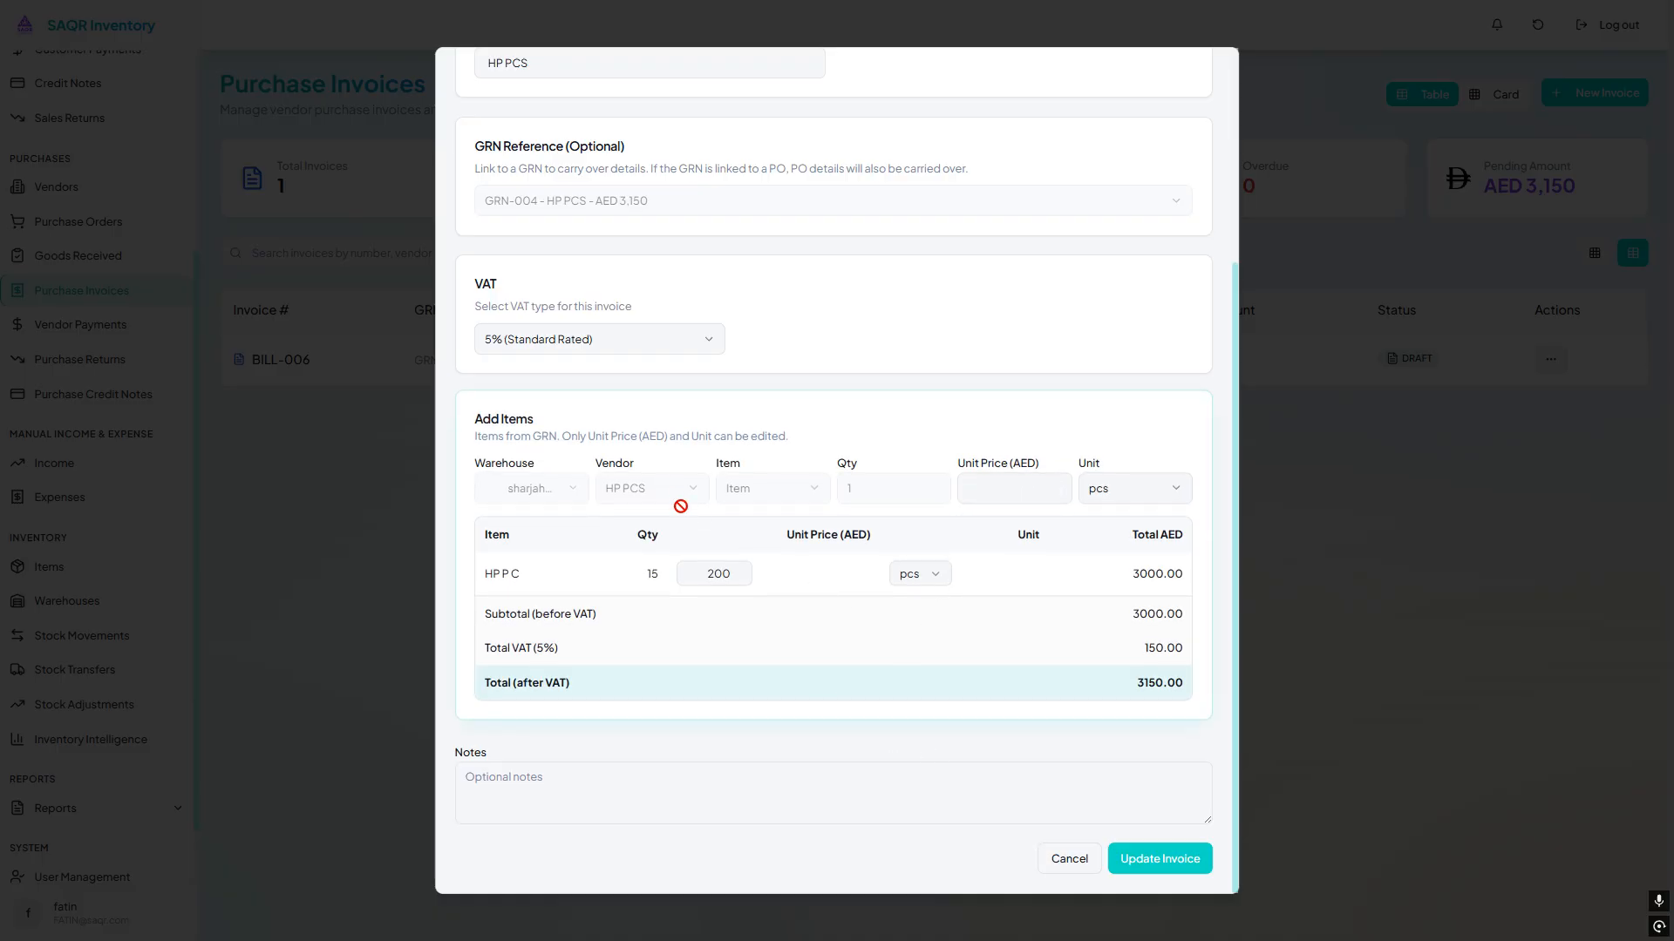
pyautogui.click(1080, 847)
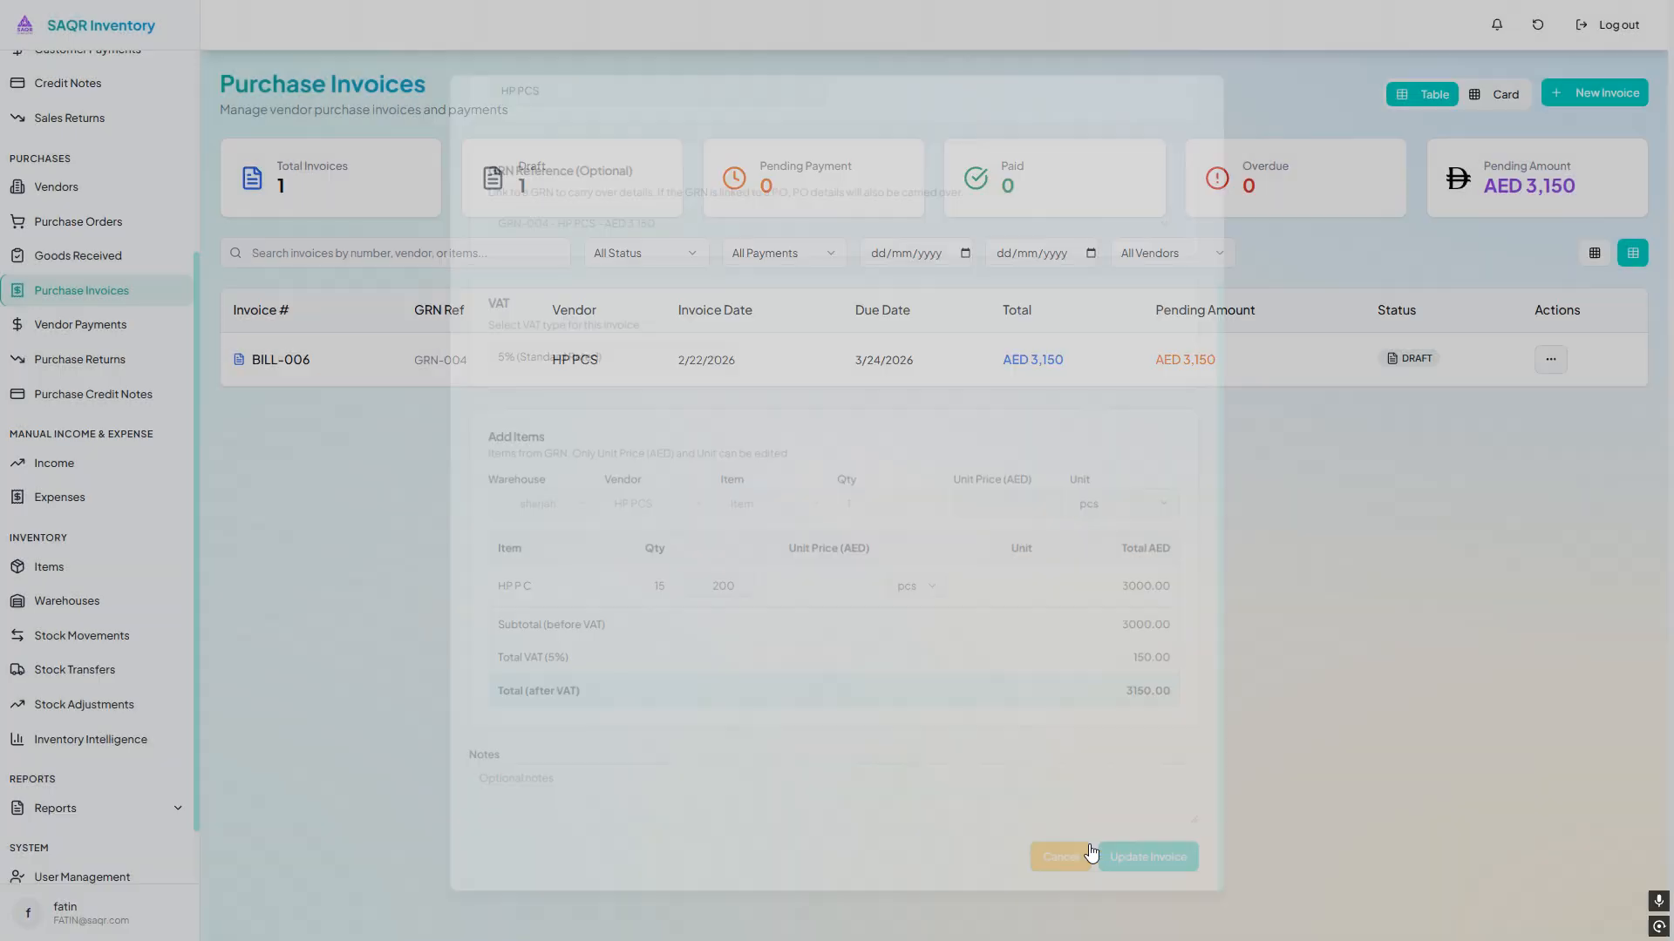
pyautogui.click(1542, 359)
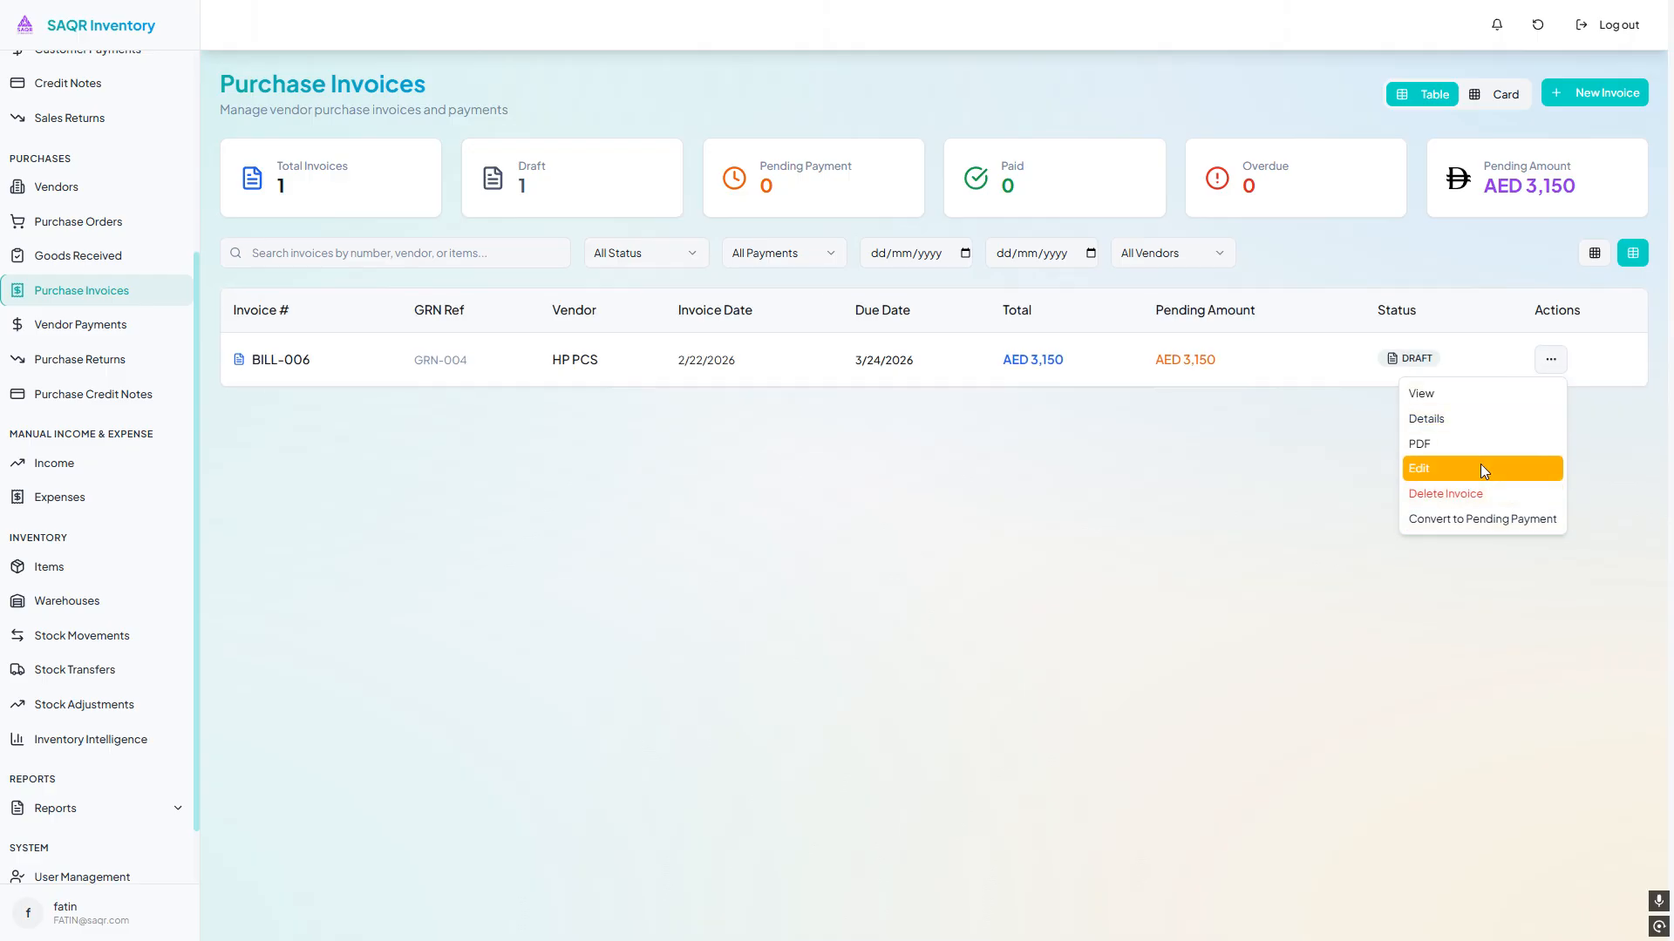
pyautogui.click(1104, 405)
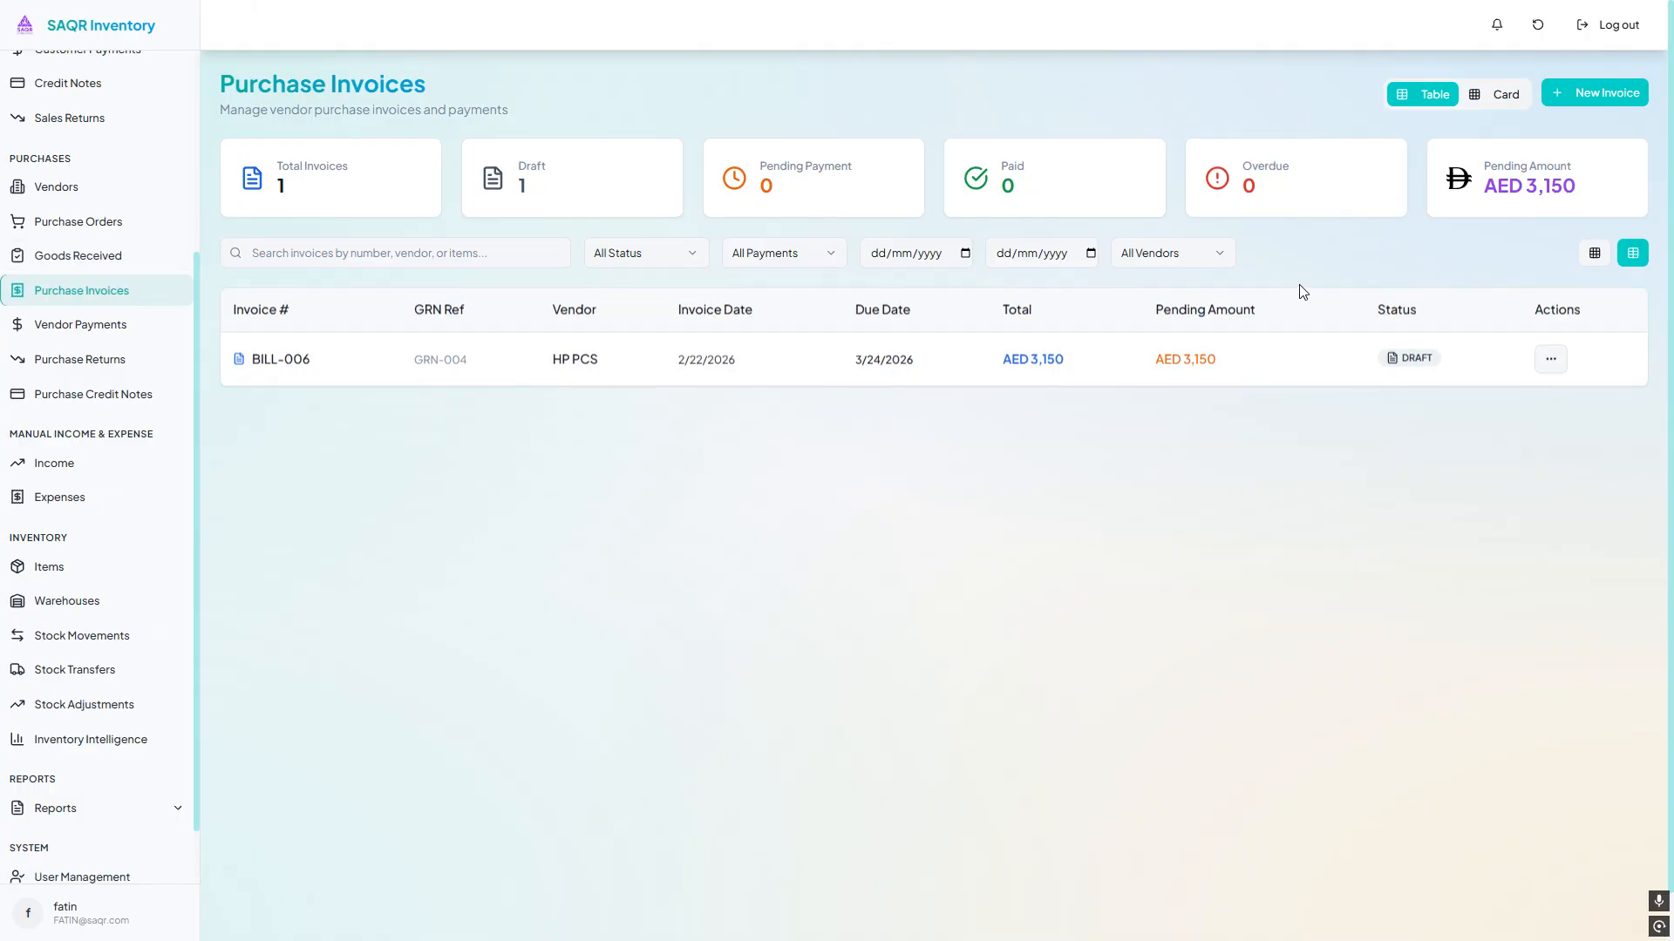
# Start a new purchase invoice for vendor HP PCS with the GRN reference set to None
pyautogui.click(1600, 104)
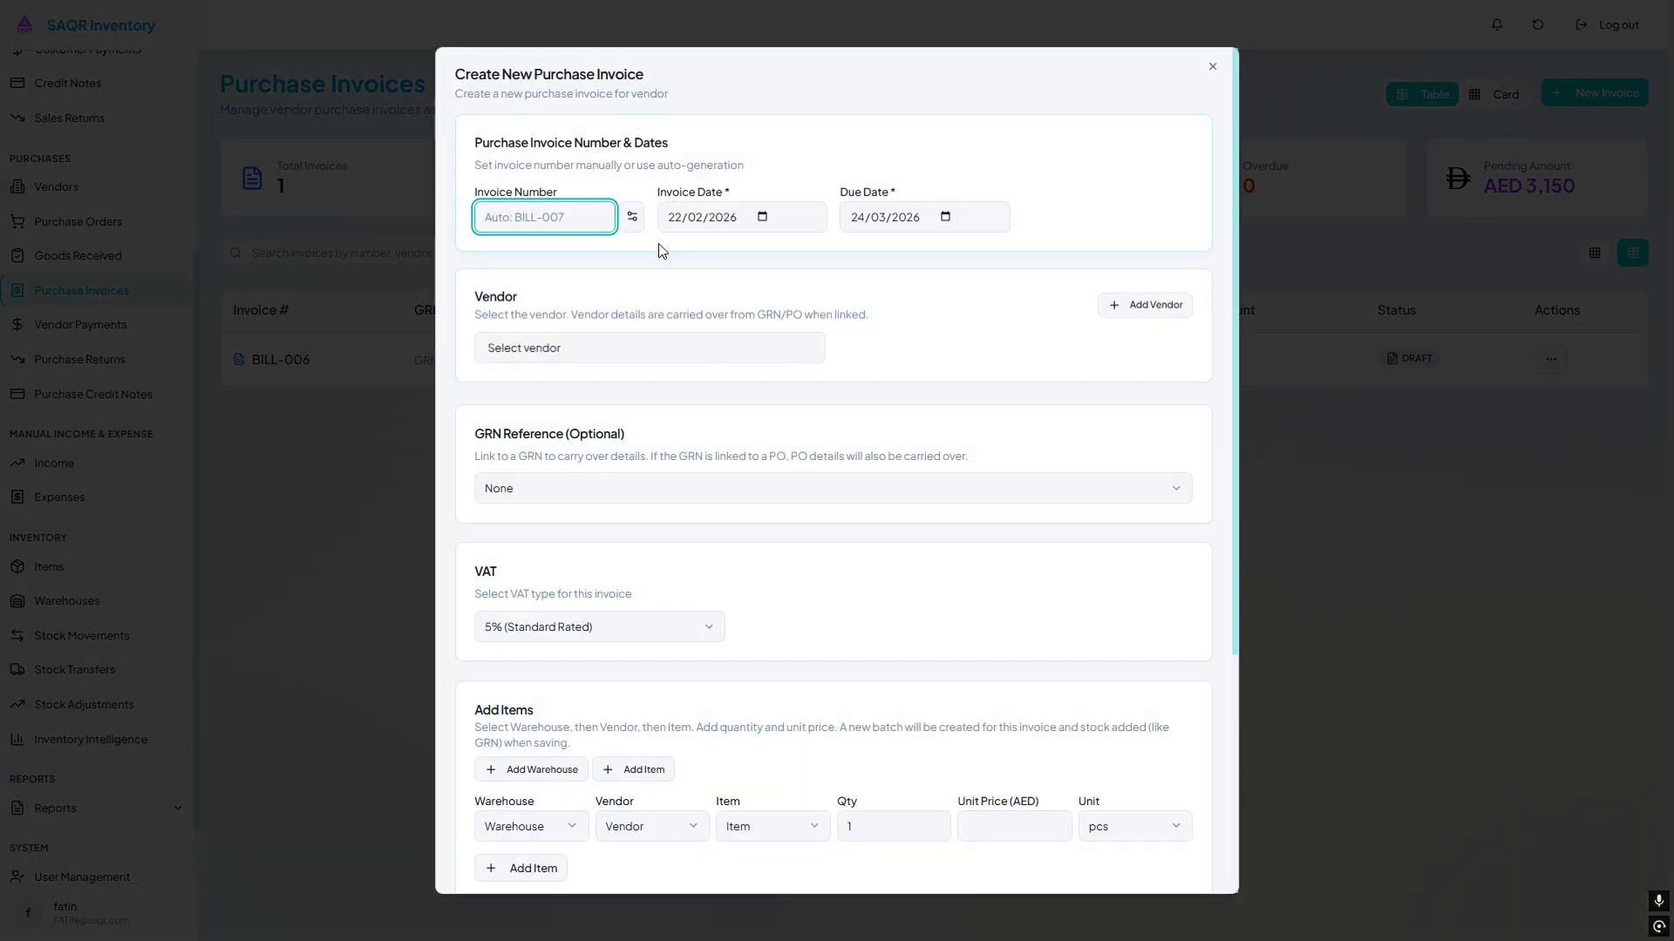
pyautogui.click(609, 353)
pyautogui.click(598, 422)
pyautogui.click(573, 492)
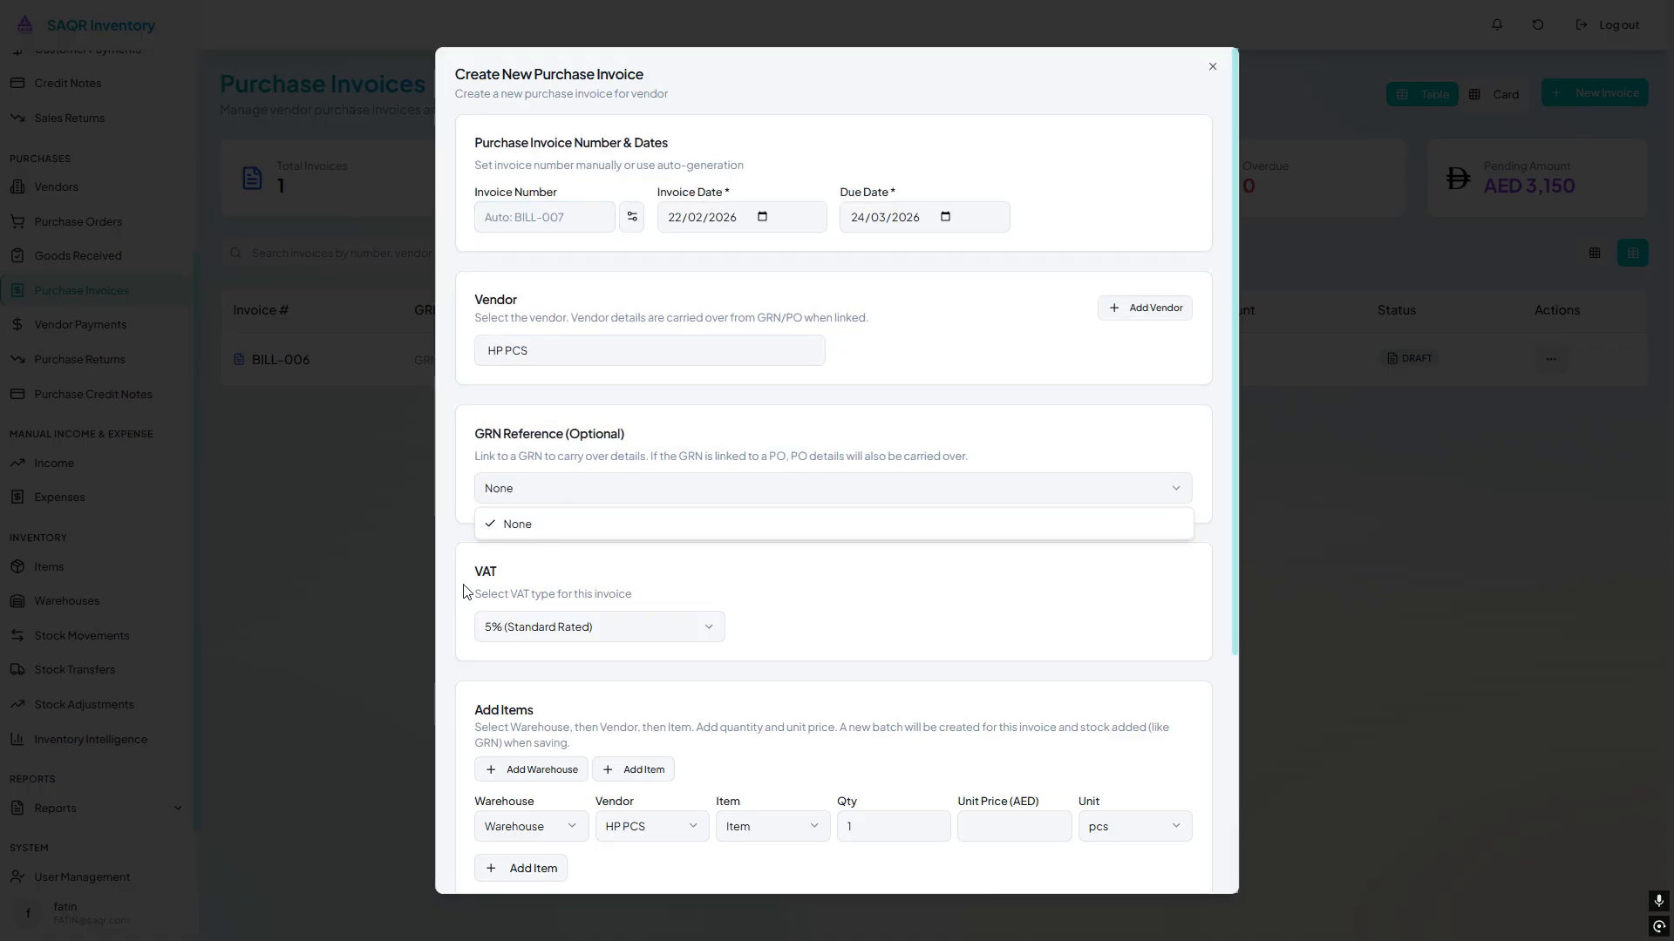
pyautogui.click(564, 520)
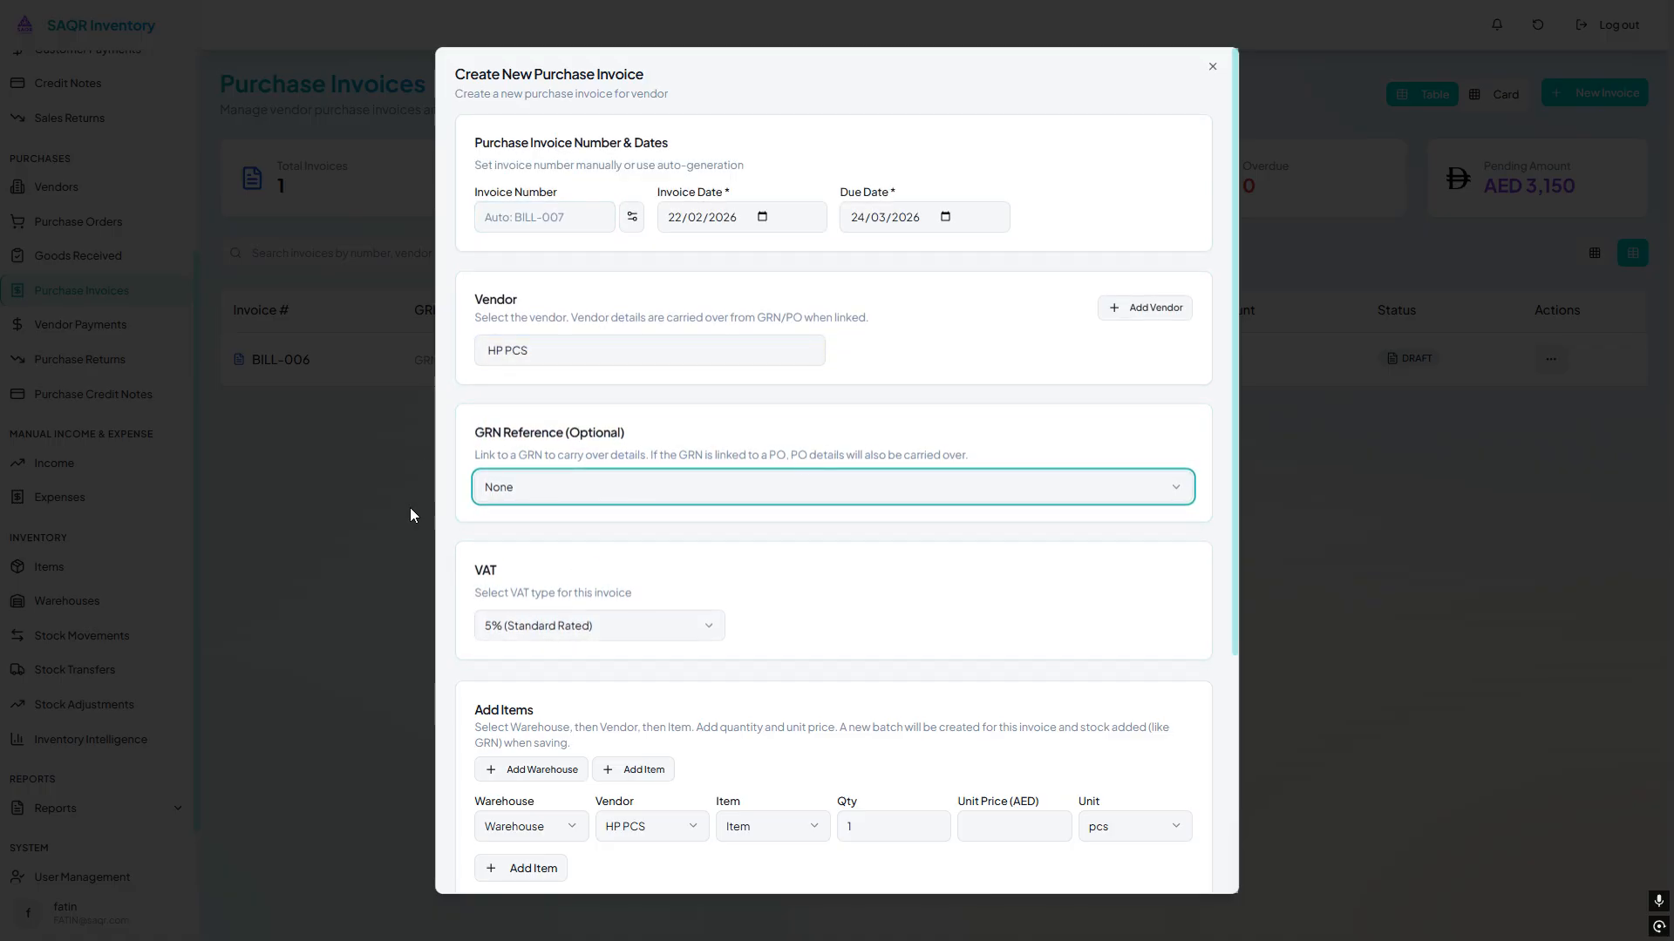
# Try an item line from sharjah warehosue with unit price 5000, and switch its warehouse to dubai warehouse
pyautogui.scroll(-3, 611, 506)
pyautogui.click(523, 533)
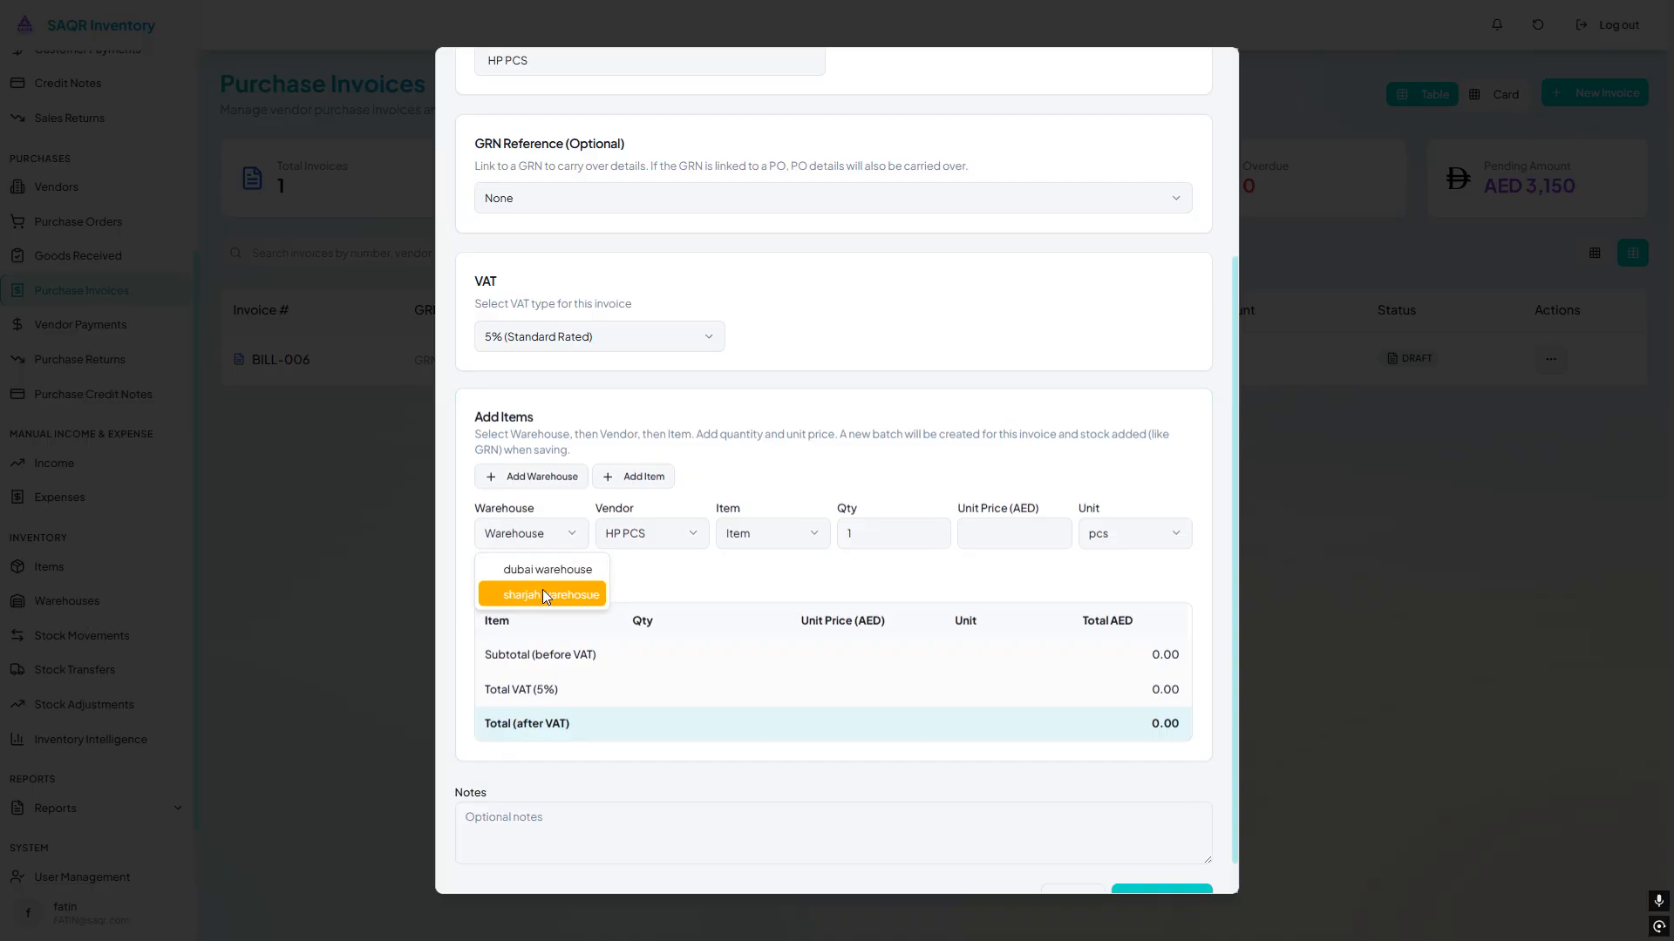
pyautogui.click(540, 600)
pyautogui.click(896, 536)
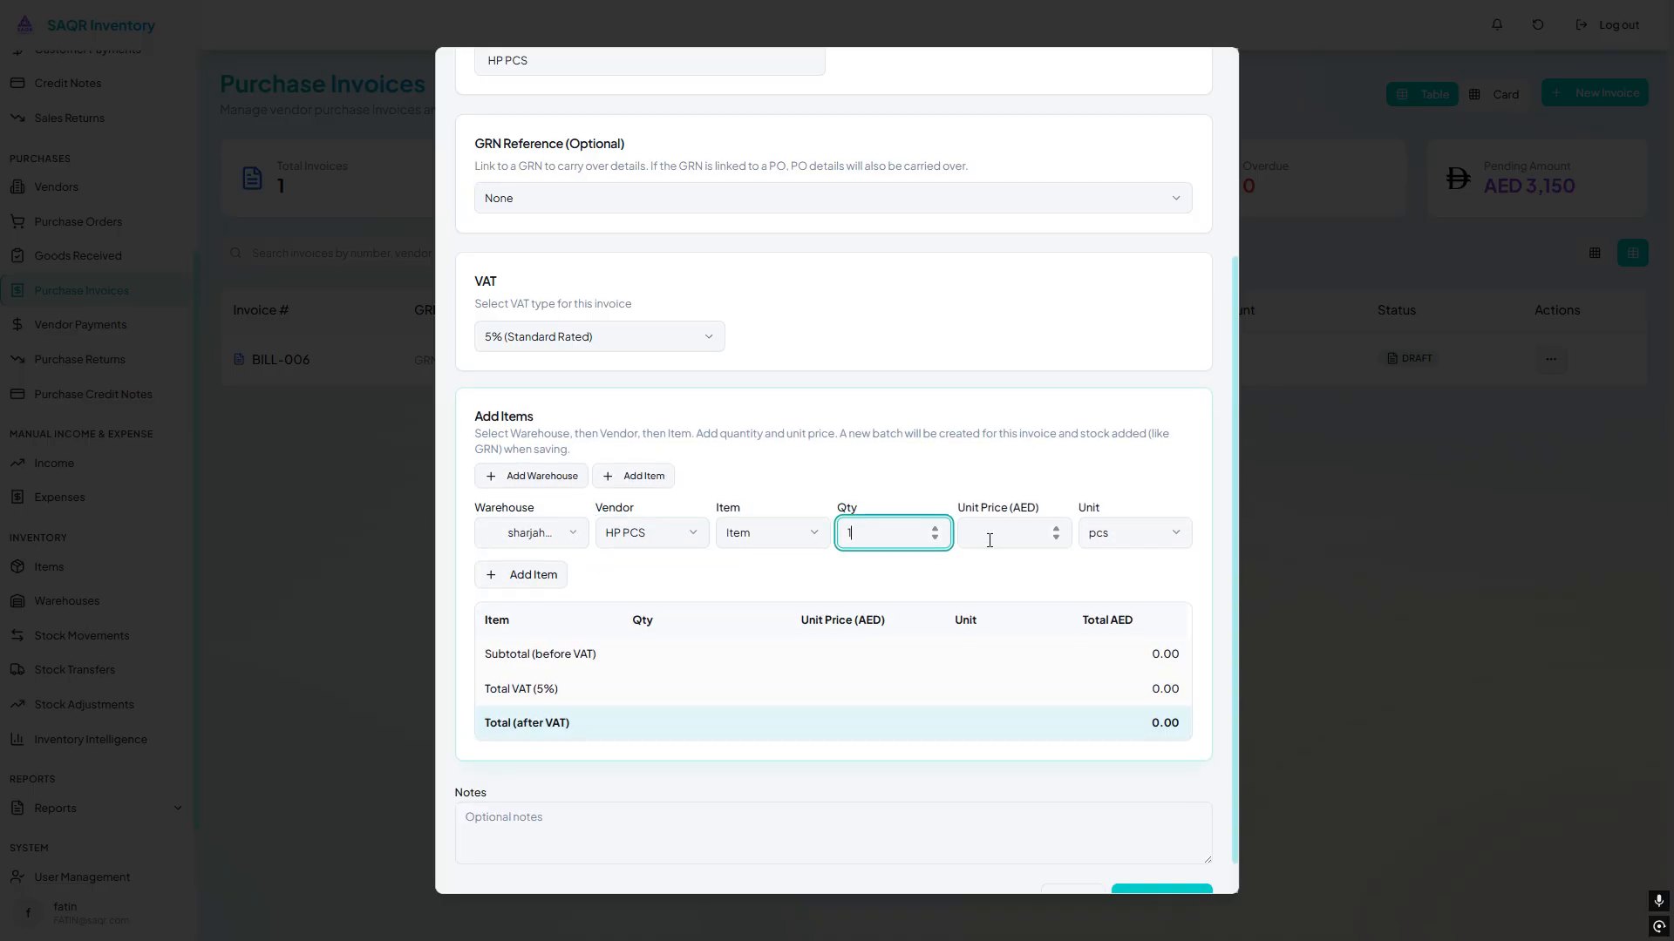
pyautogui.click(990, 540)
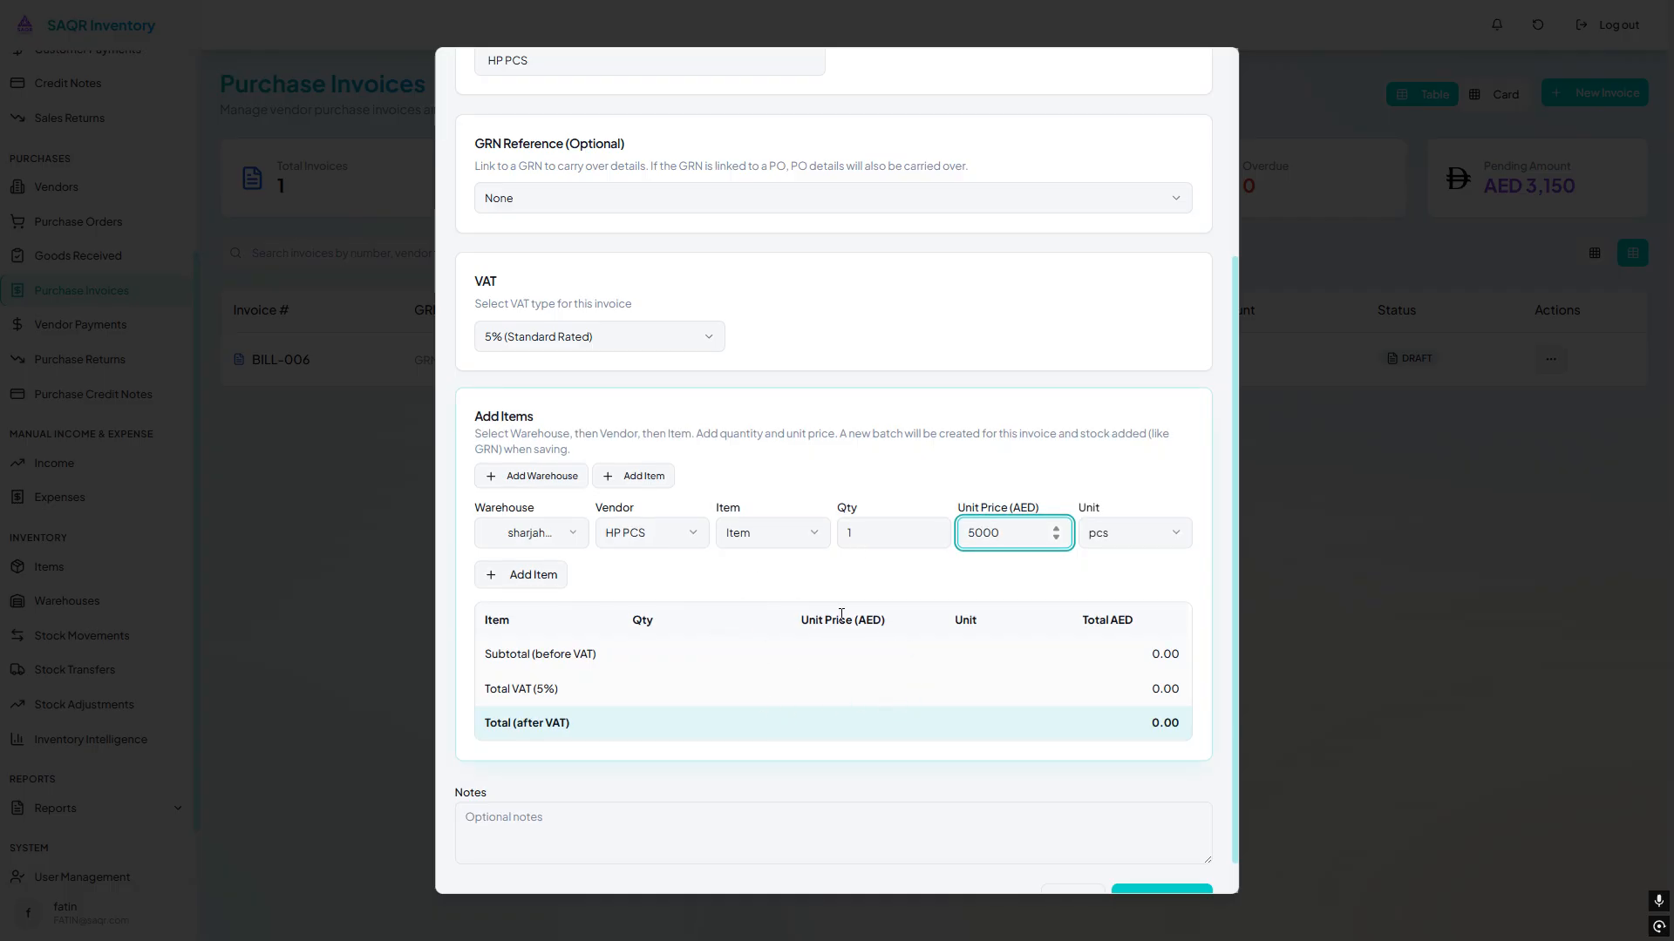
pyautogui.click(886, 538)
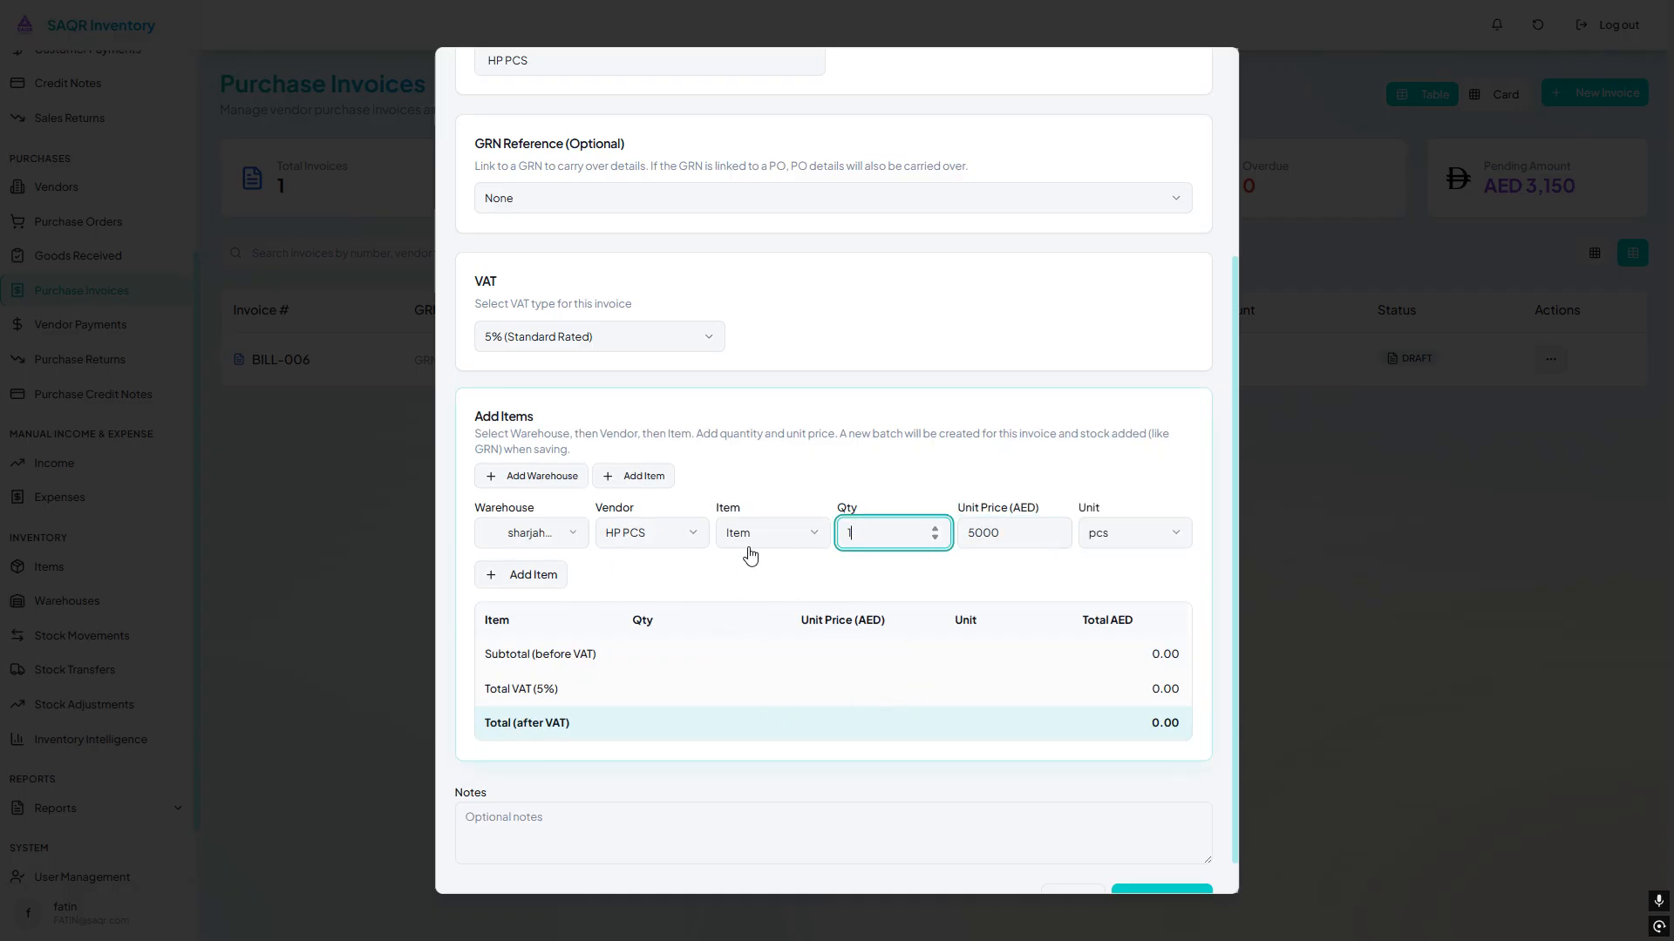
pyautogui.click(664, 542)
pyautogui.click(663, 550)
pyautogui.click(580, 539)
pyautogui.click(579, 569)
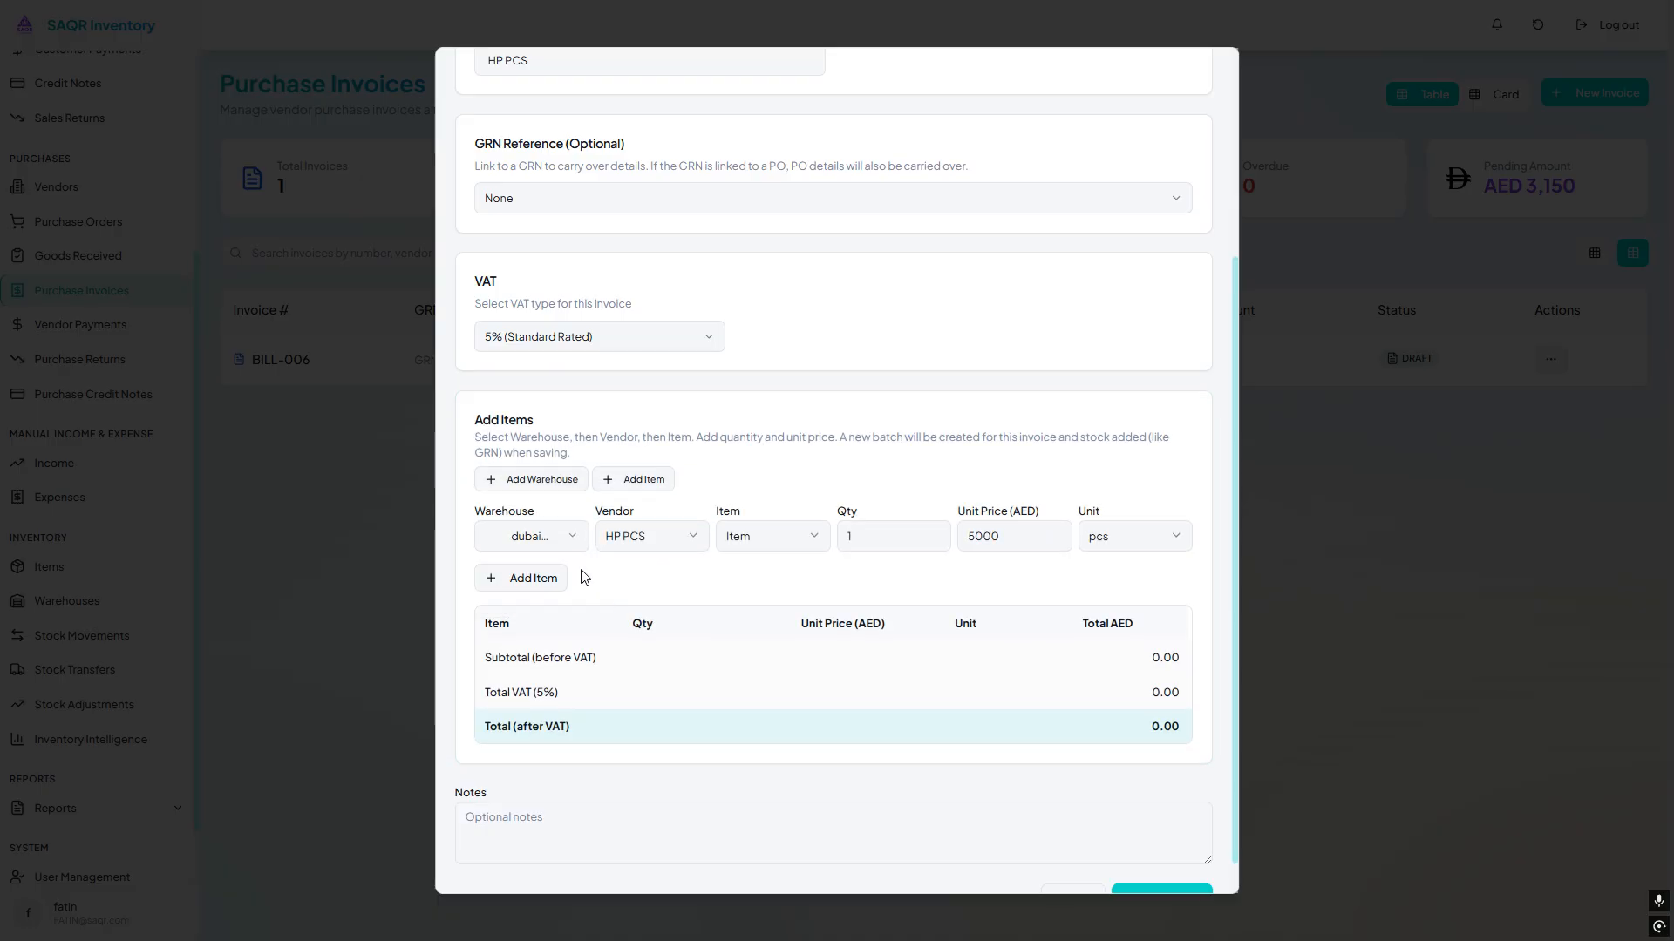
pyautogui.click(641, 542)
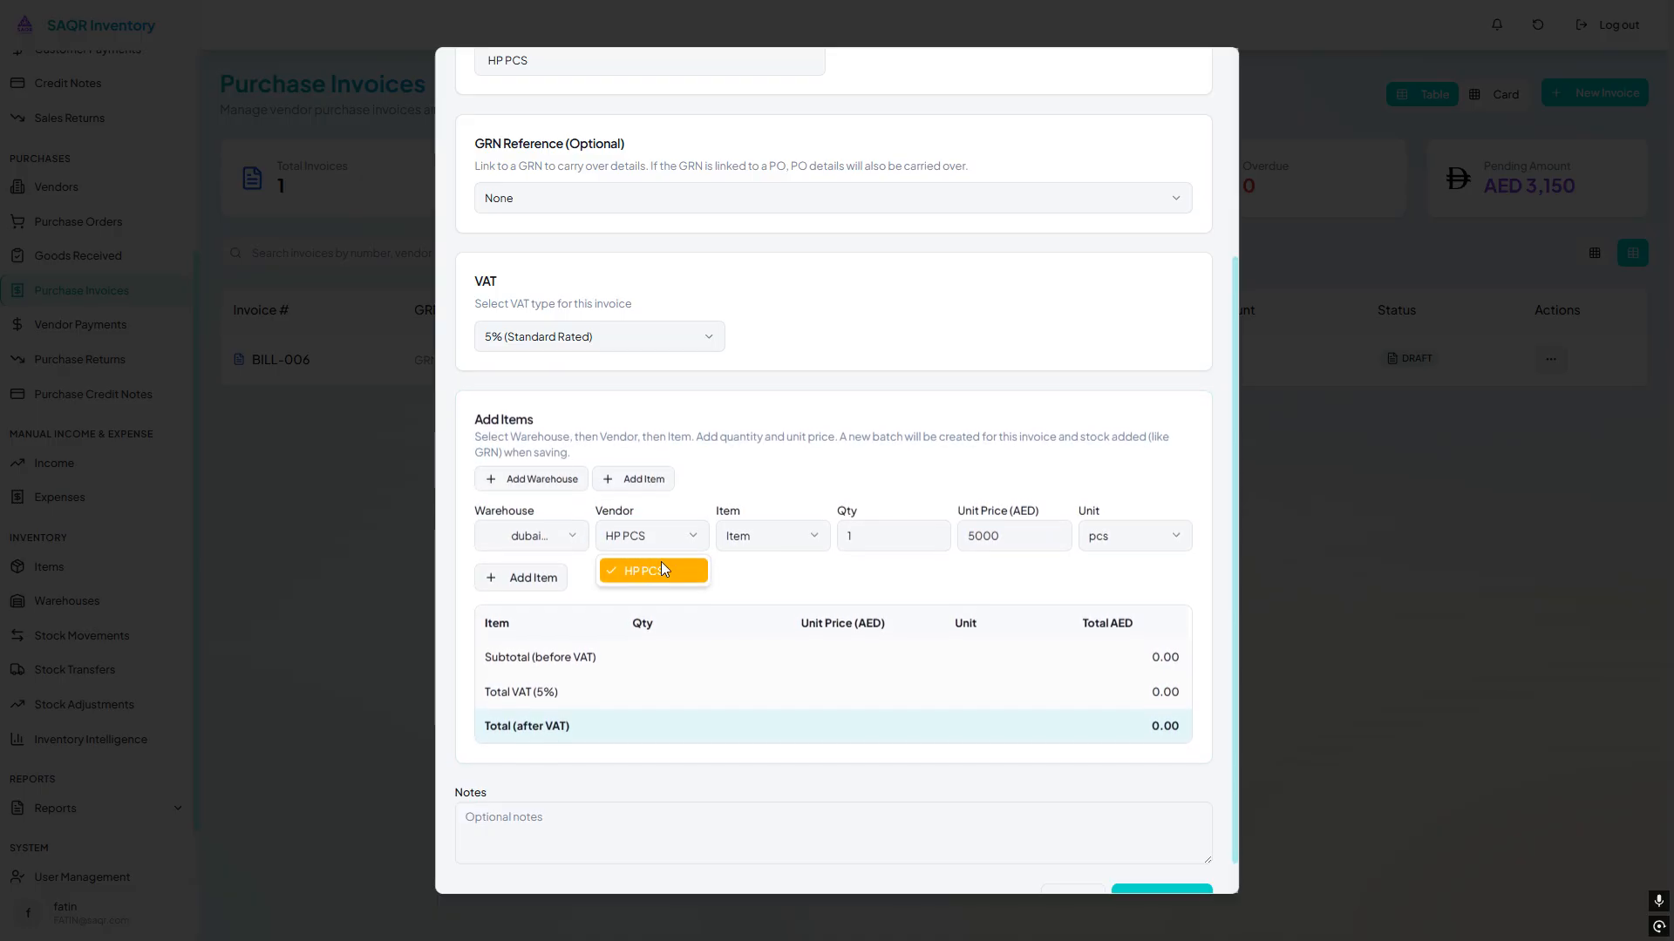
# Choose sharjah warehosue, vendor HP PCS and item HP P C for the new invoice's item line
pyautogui.click(535, 544)
pyautogui.click(557, 592)
pyautogui.click(649, 538)
pyautogui.click(645, 568)
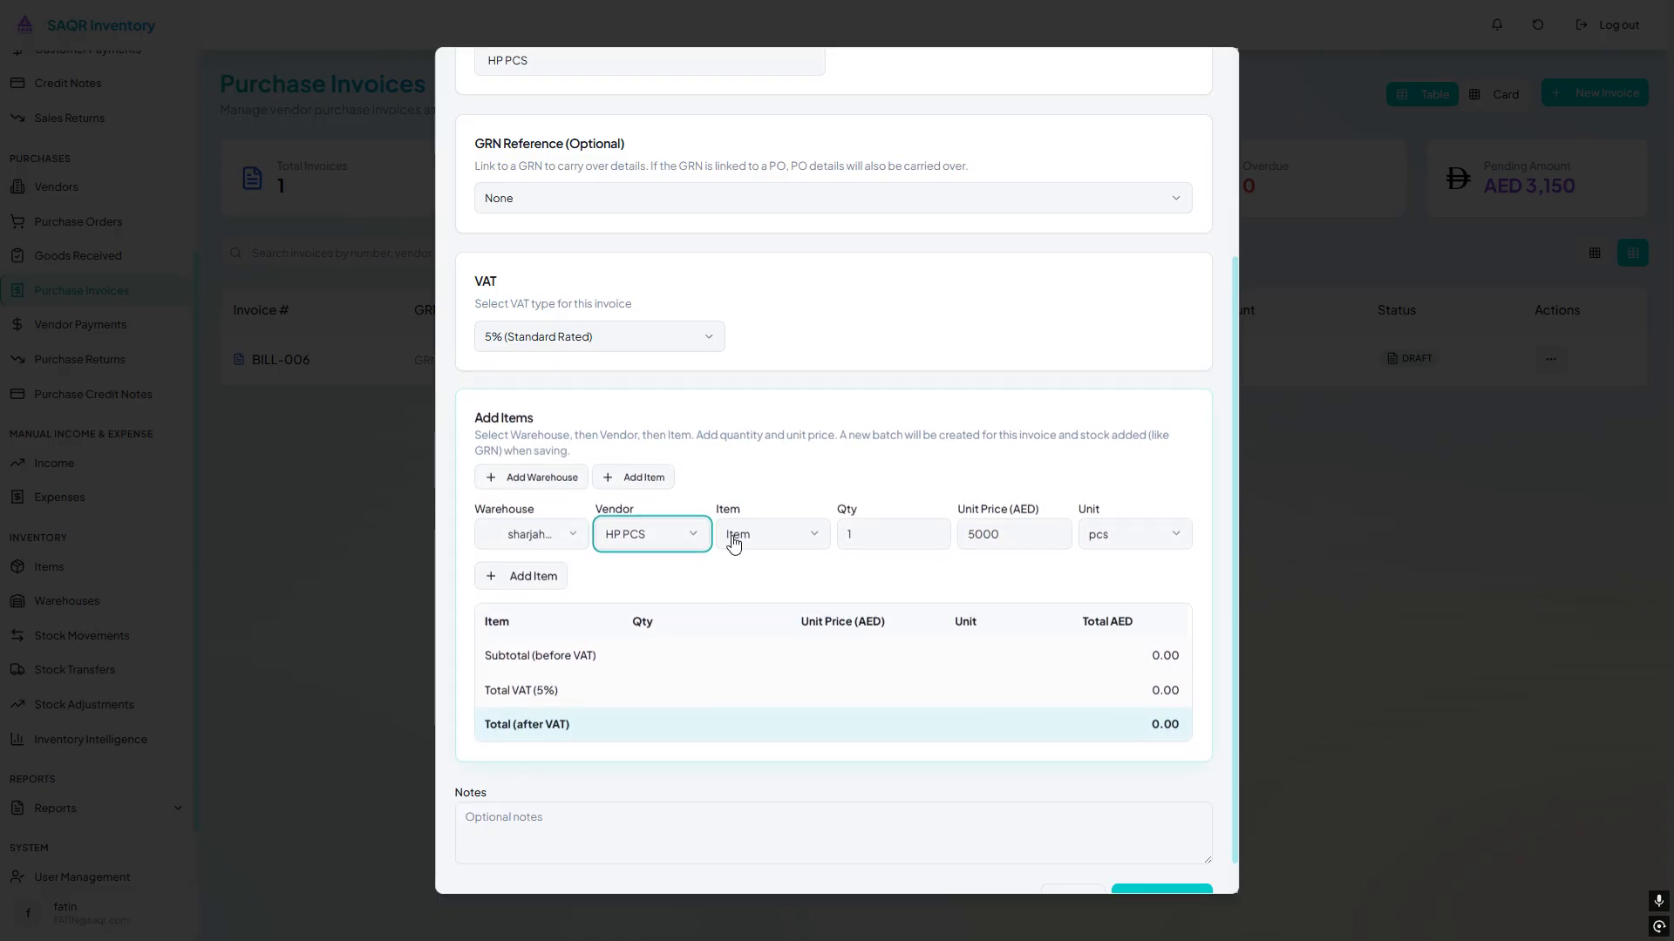
pyautogui.click(732, 536)
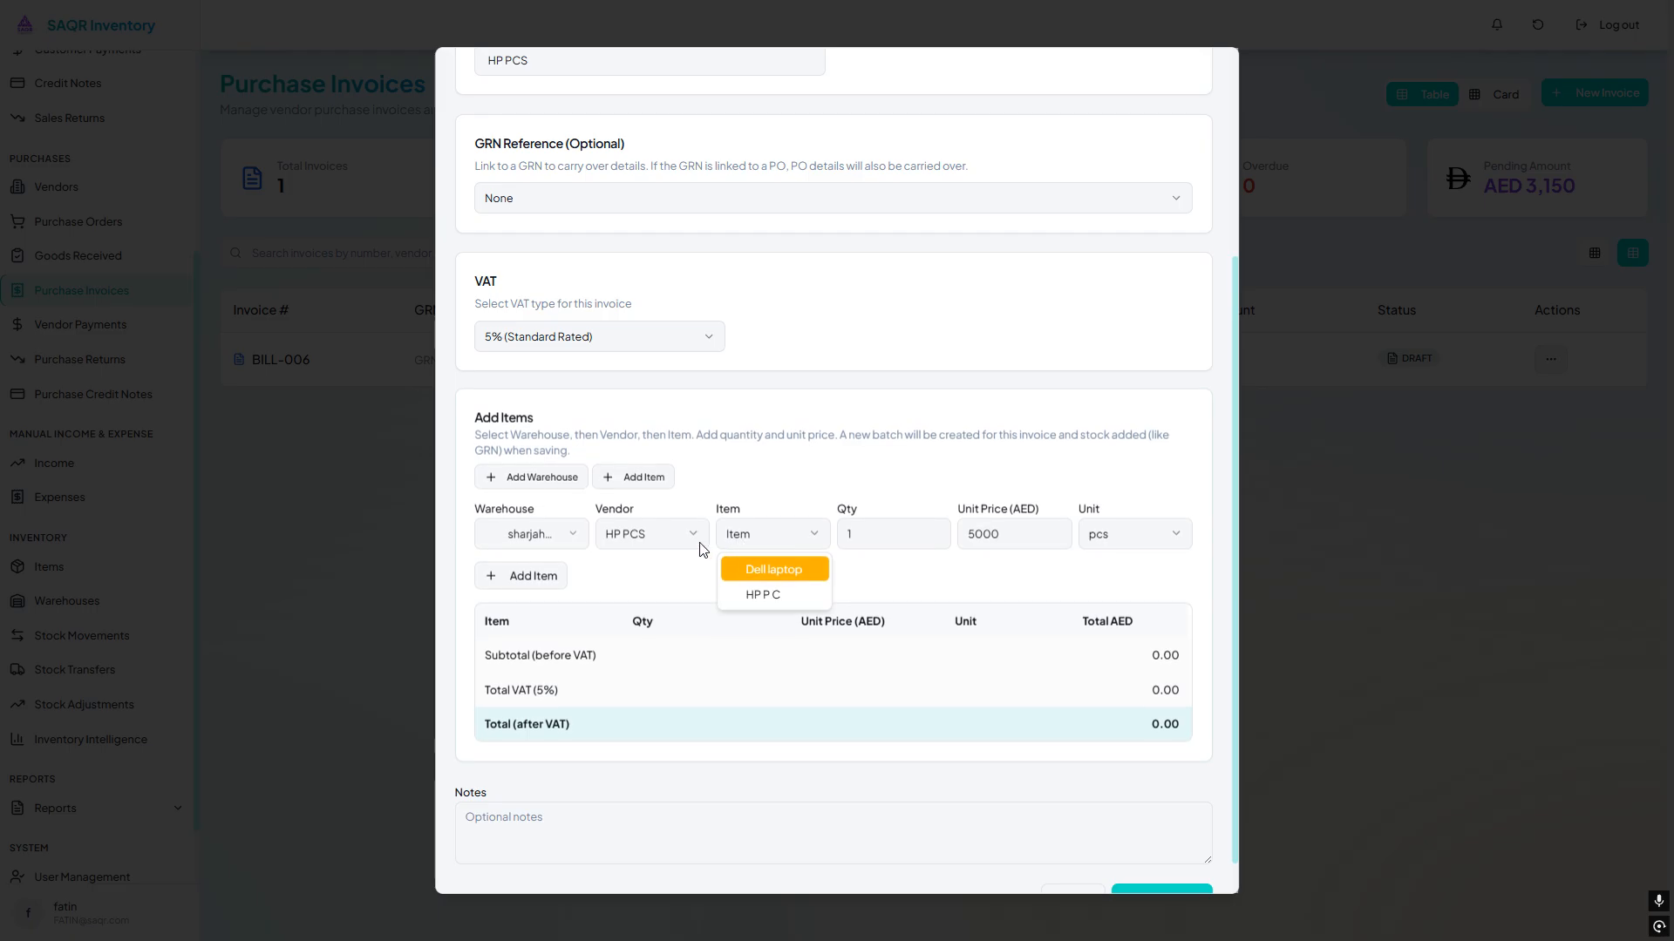
pyautogui.click(765, 598)
# Set the HP P C line to quantity 5 at a unit price of AED 100 and add it to the invoice
pyautogui.click(918, 536)
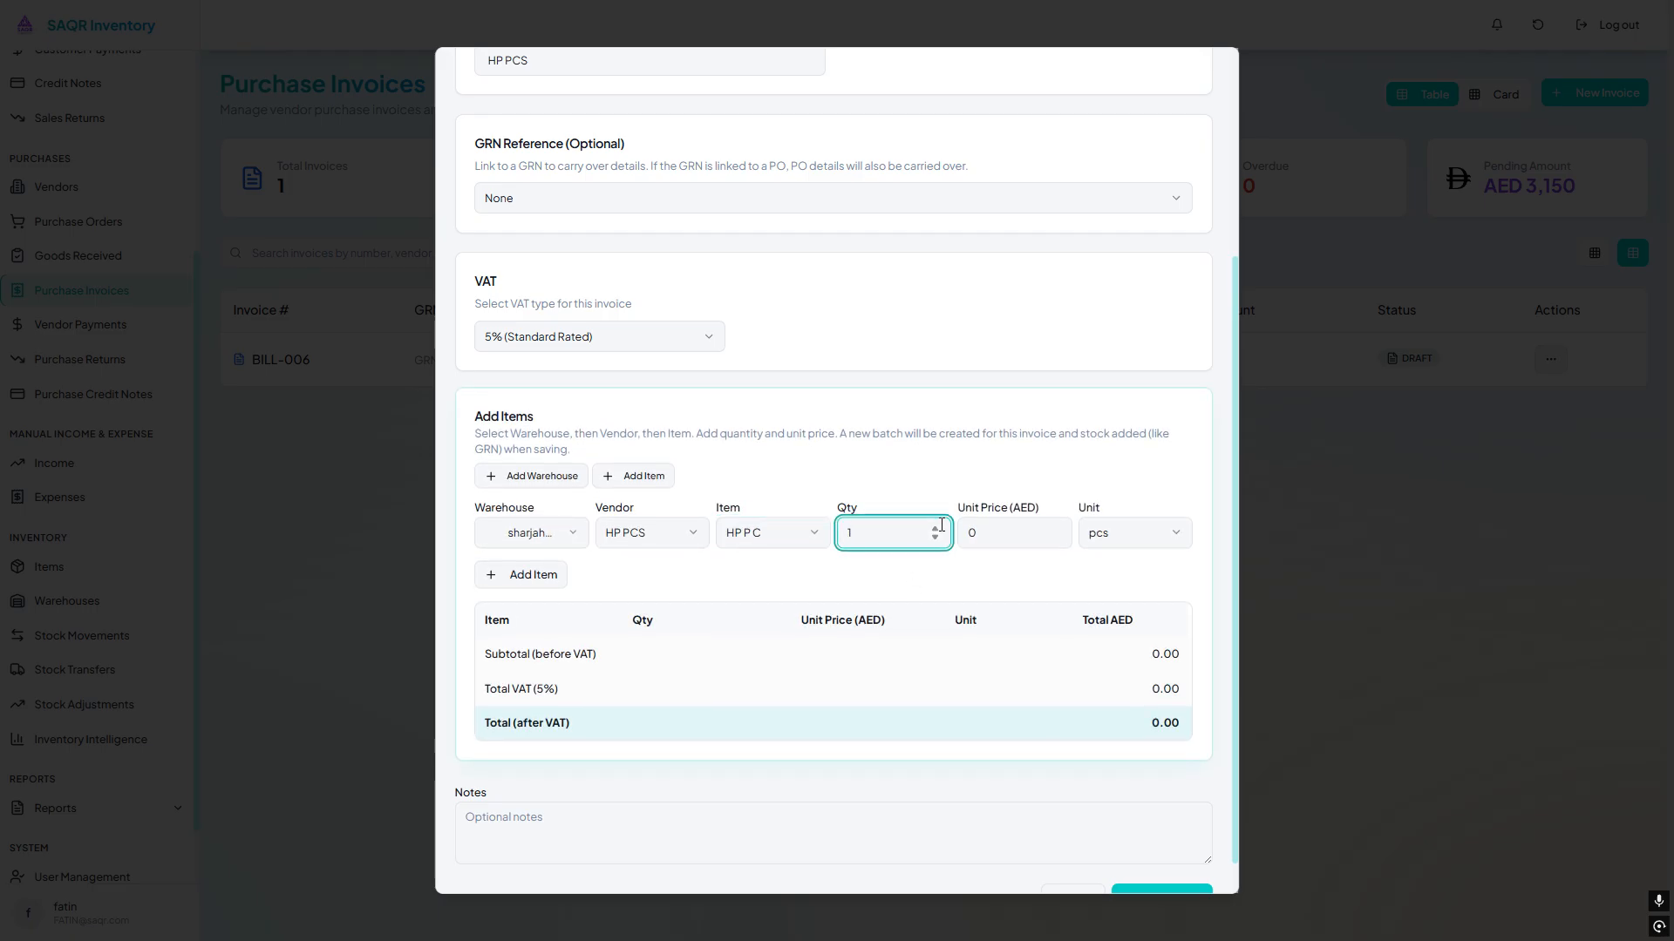
pyautogui.doubleClick(934, 528)
pyautogui.click(935, 528)
pyautogui.click(1039, 526)
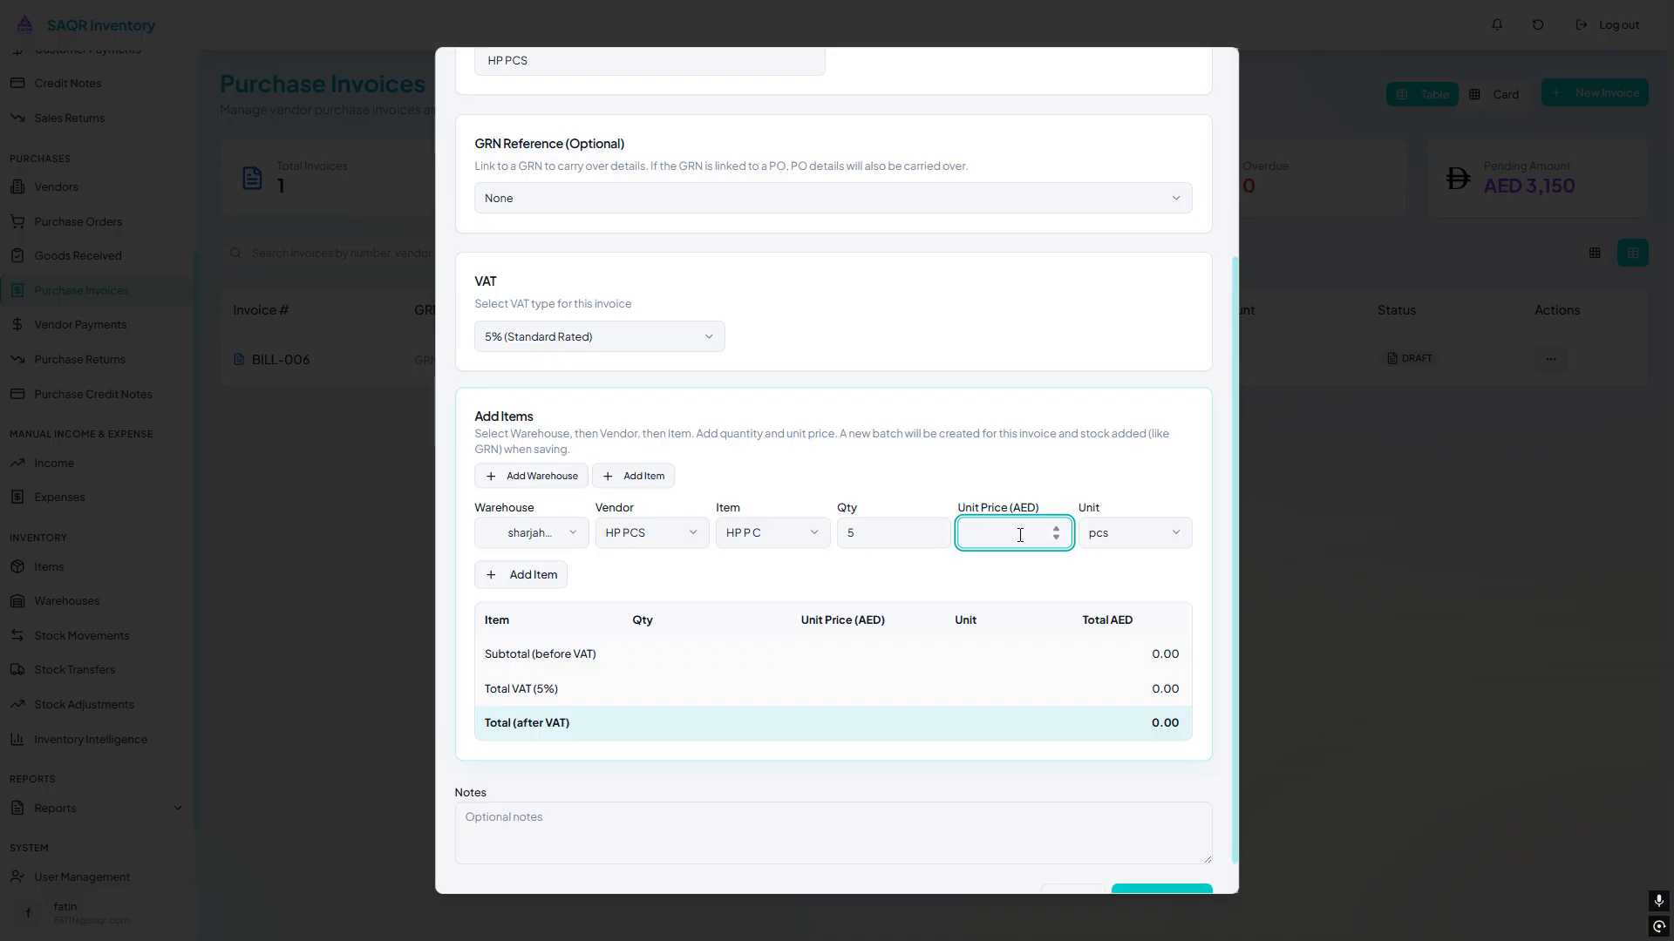
pyautogui.write('100')
pyautogui.click(1117, 575)
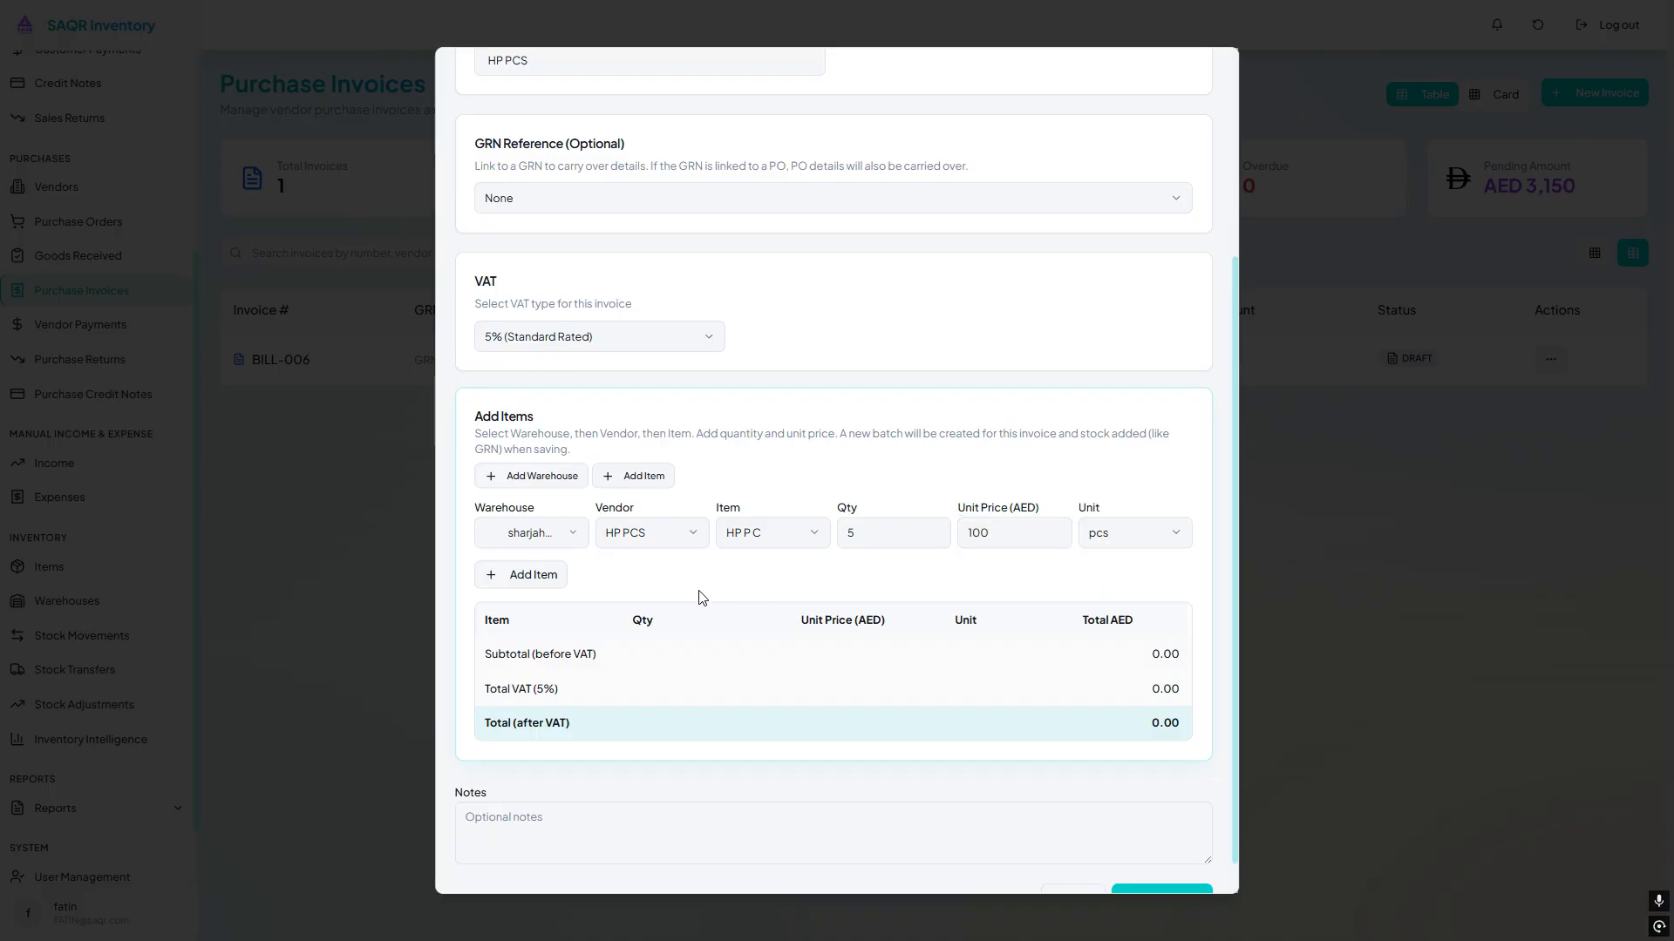
pyautogui.click(523, 576)
# Review and create the new HP PCS purchase invoice, and close the invoice details that open
pyautogui.scroll(-1, 1014, 669)
pyautogui.scroll(5, 1015, 672)
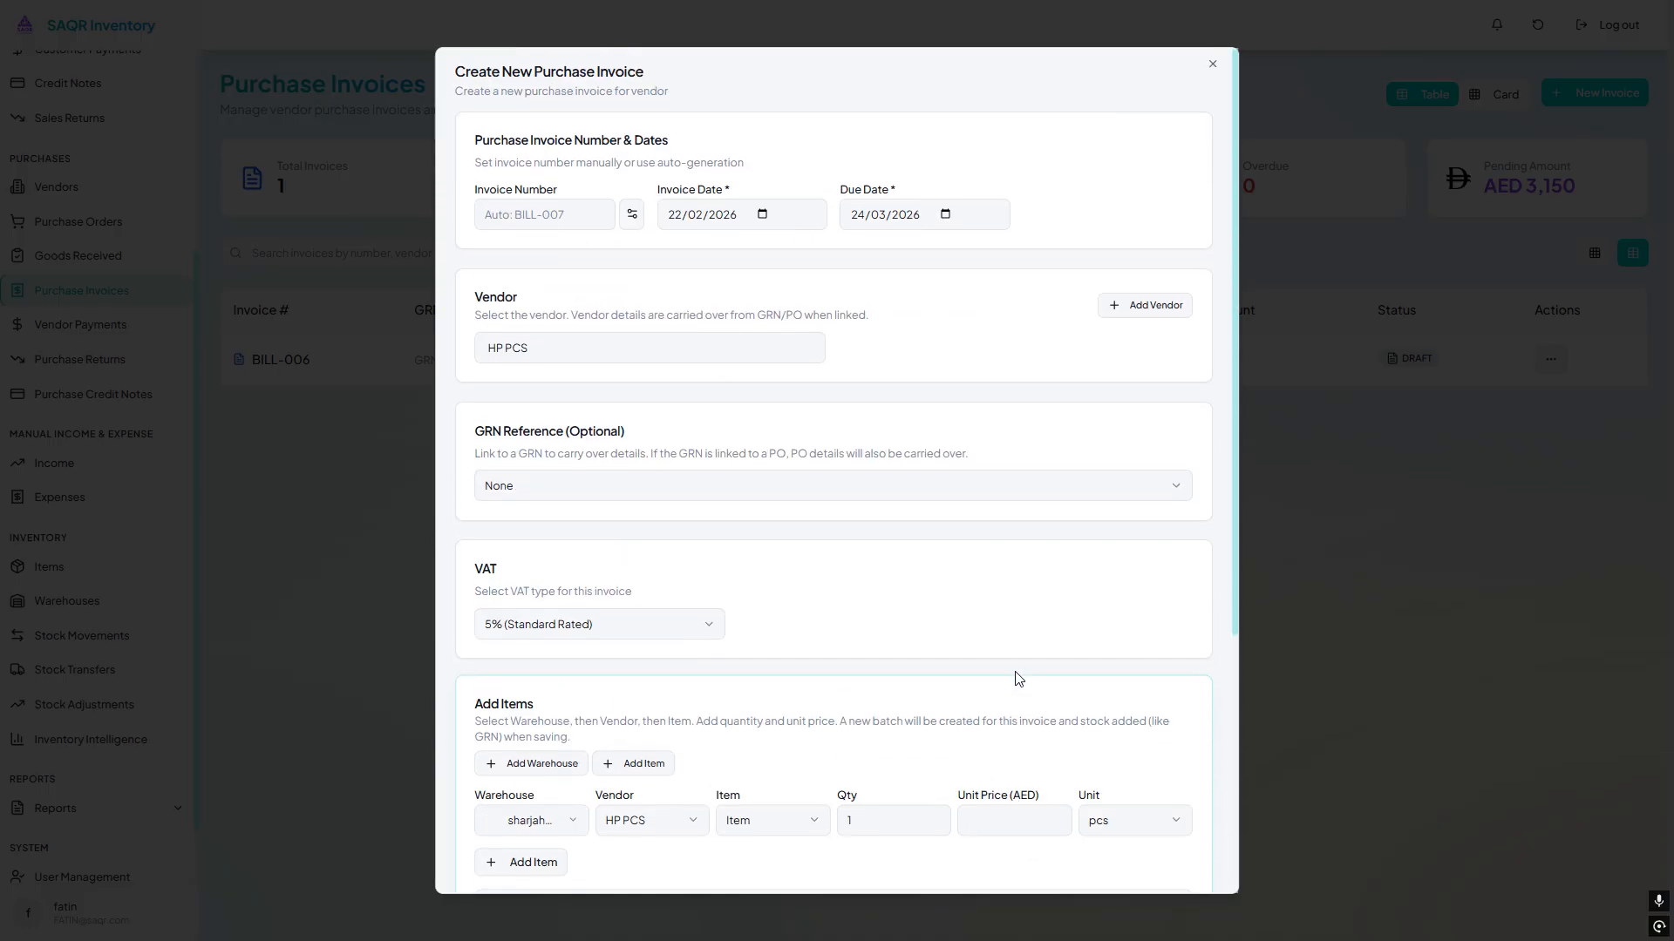
pyautogui.scroll(-5, 1018, 679)
pyautogui.click(1160, 858)
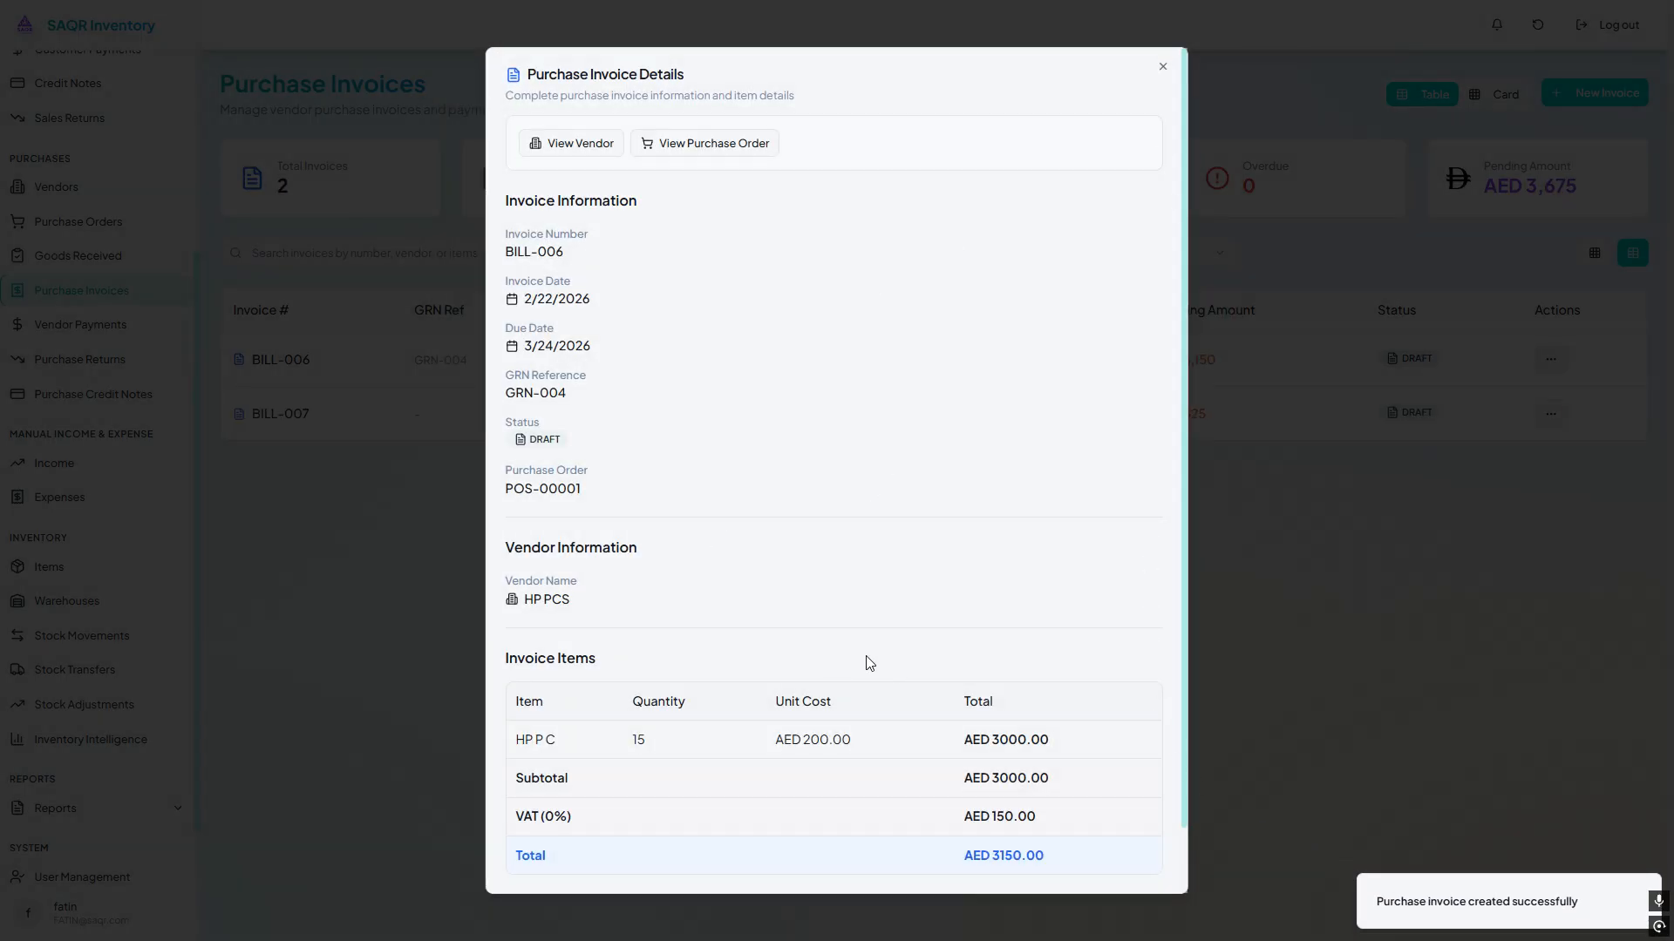
pyautogui.scroll(-1, 870, 664)
pyautogui.scroll(1, 1109, 189)
pyautogui.click(1163, 67)
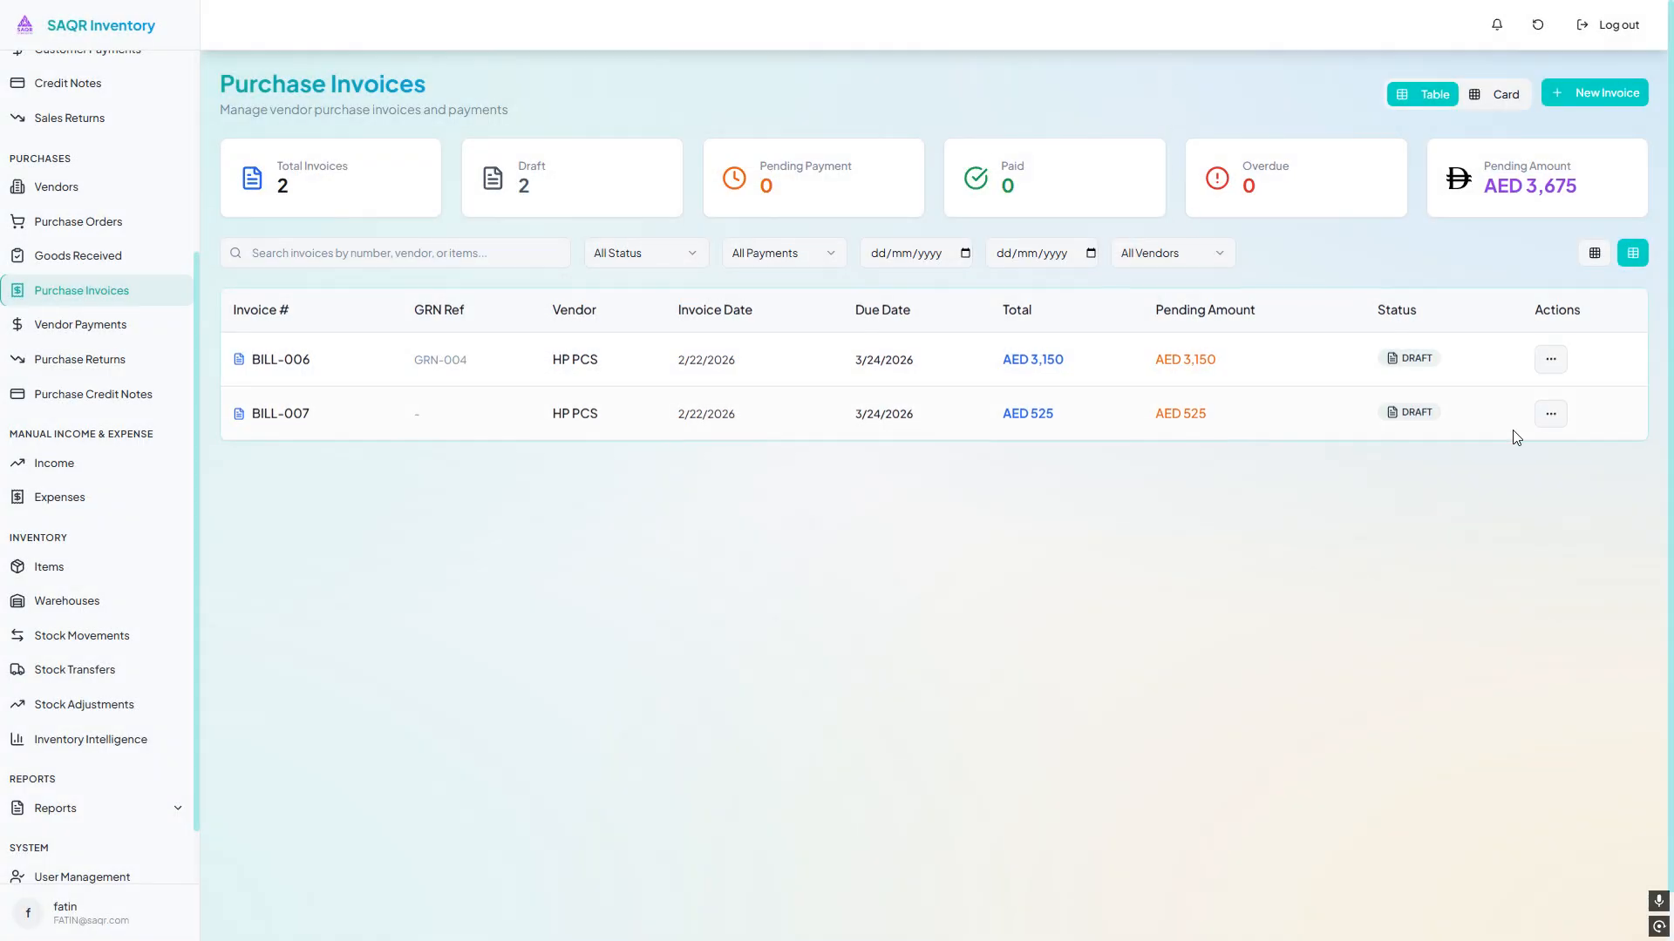
# View the new purchase invoice without a GRN reference, check its unit cost, totals and purchase order field, and close it
pyautogui.click(1550, 411)
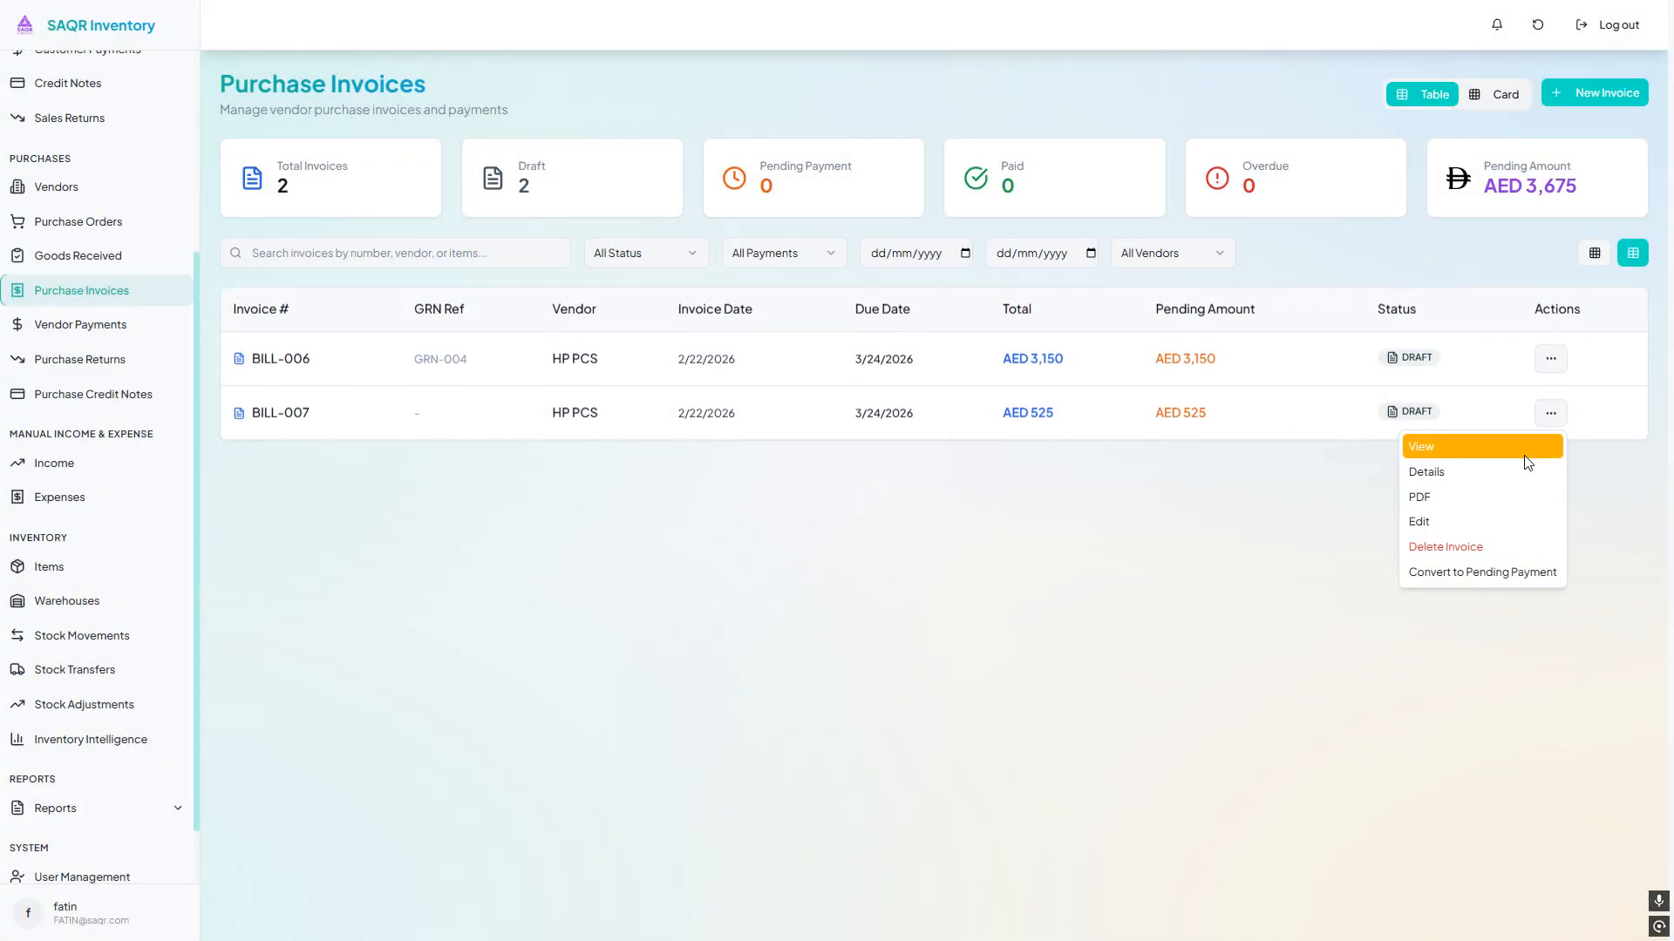
pyautogui.click(1521, 452)
pyautogui.click(1304, 345)
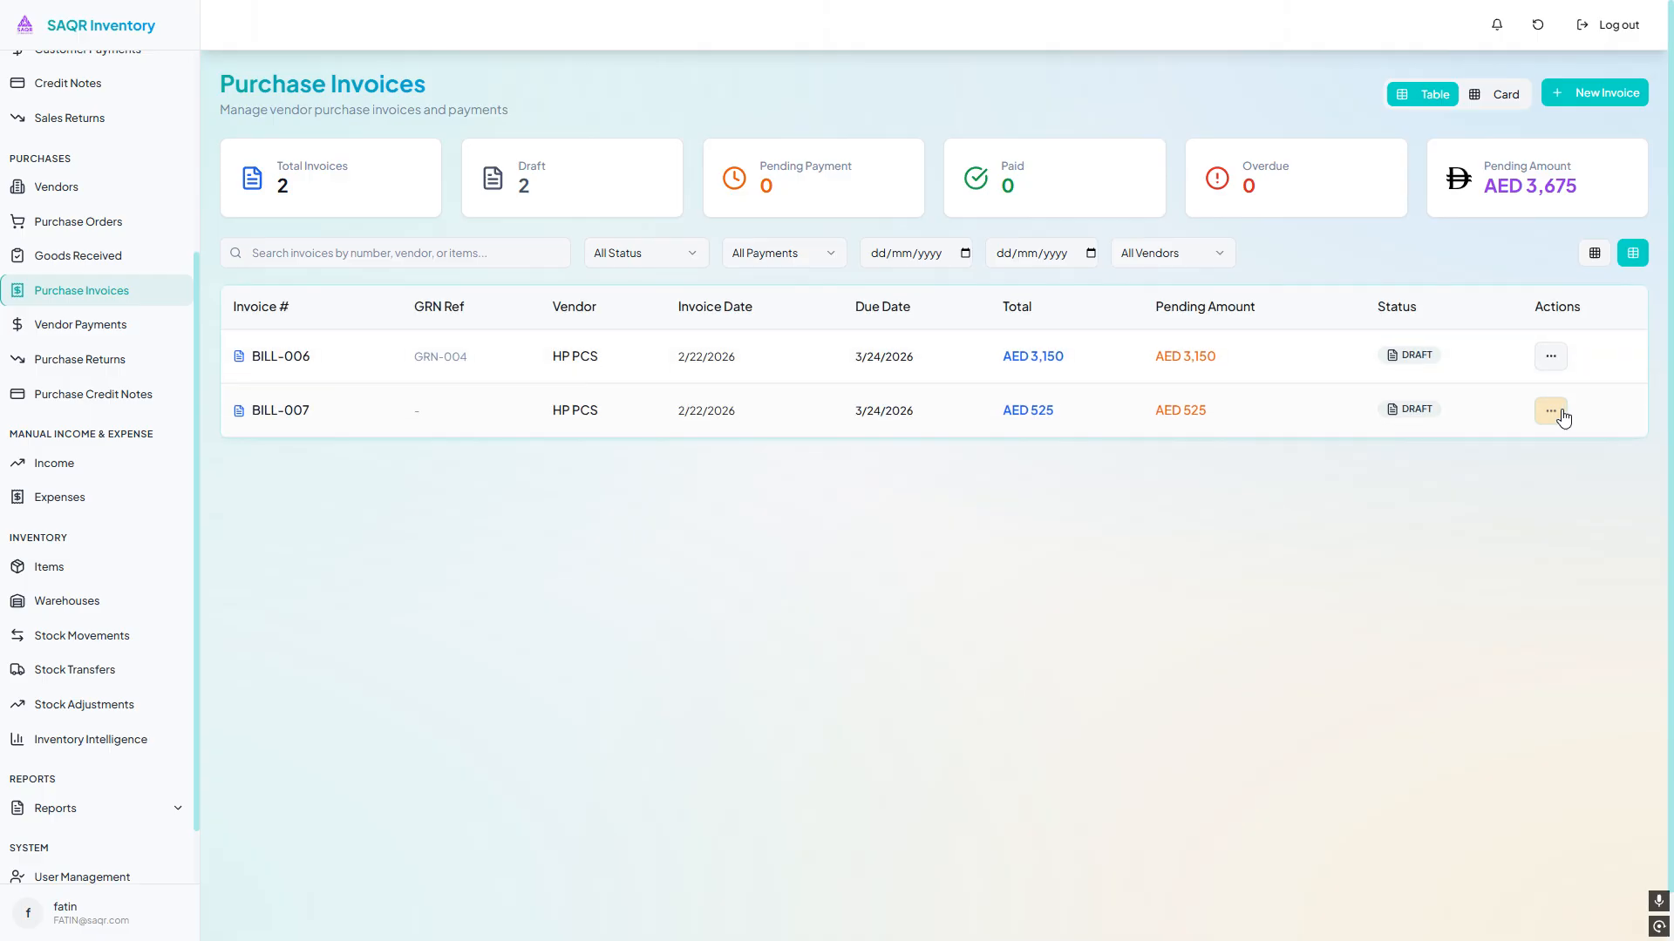
pyautogui.click(1550, 413)
pyautogui.click(1505, 469)
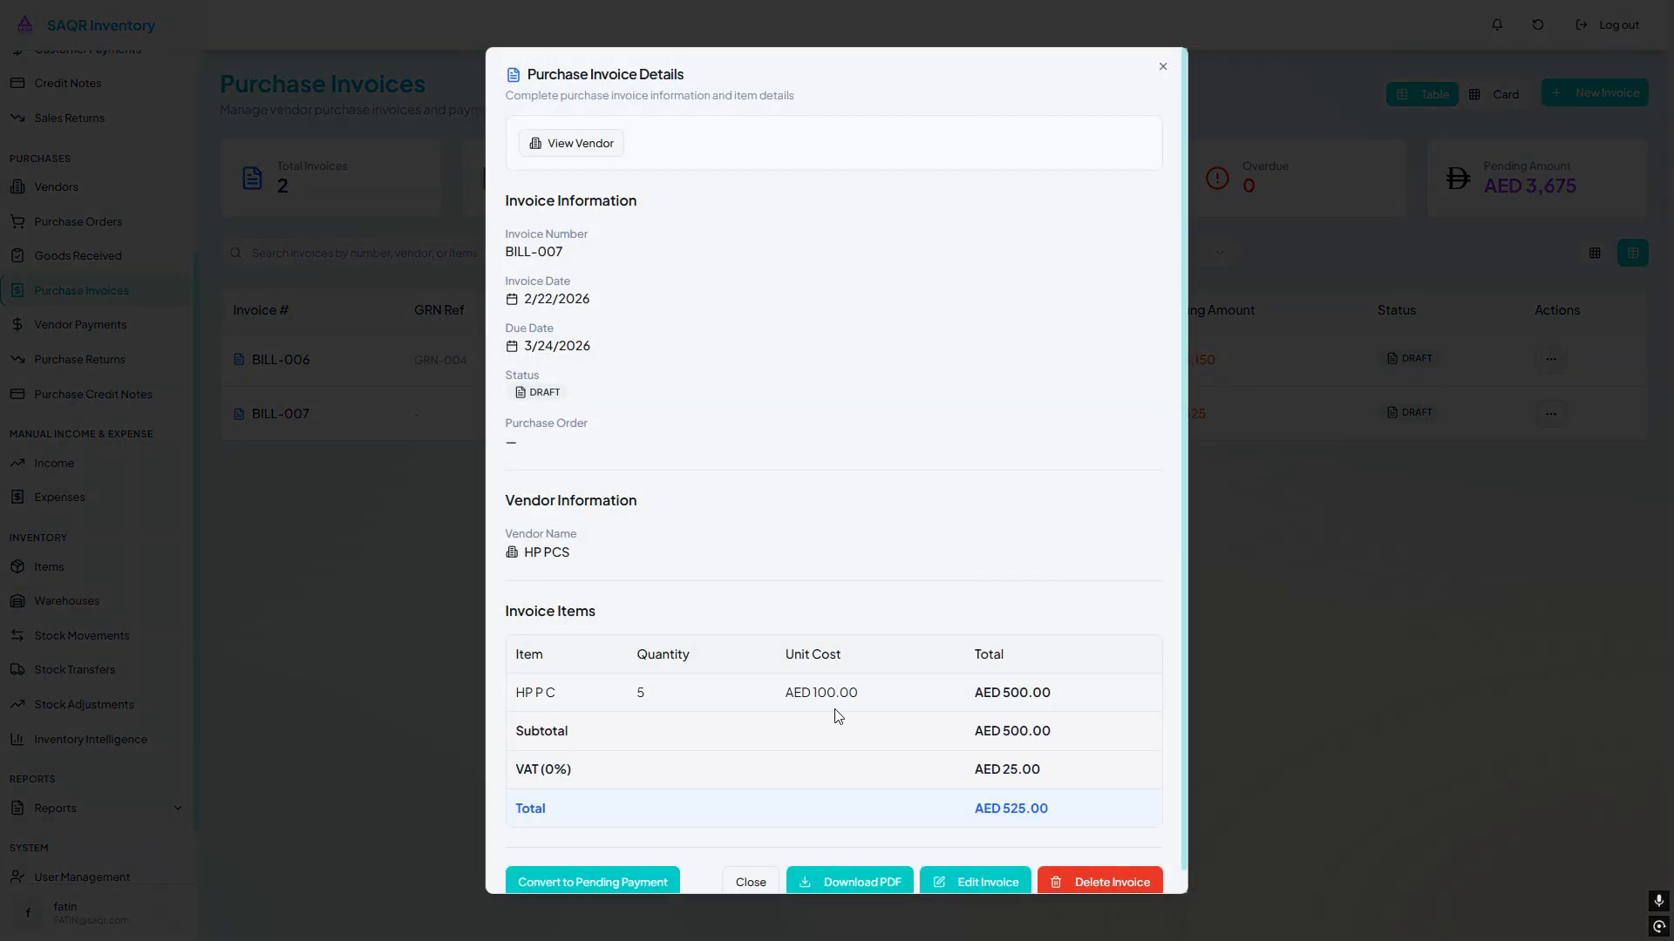
pyautogui.moveTo(792, 694); pyautogui.dragTo(859, 694)
pyautogui.moveTo(970, 693); pyautogui.dragTo(1032, 678)
pyautogui.click(980, 734)
pyautogui.moveTo(526, 442)
pyautogui.mouseDown()
pyautogui.moveTo(485, 424)
pyautogui.moveTo(506, 432)
pyautogui.mouseUp()
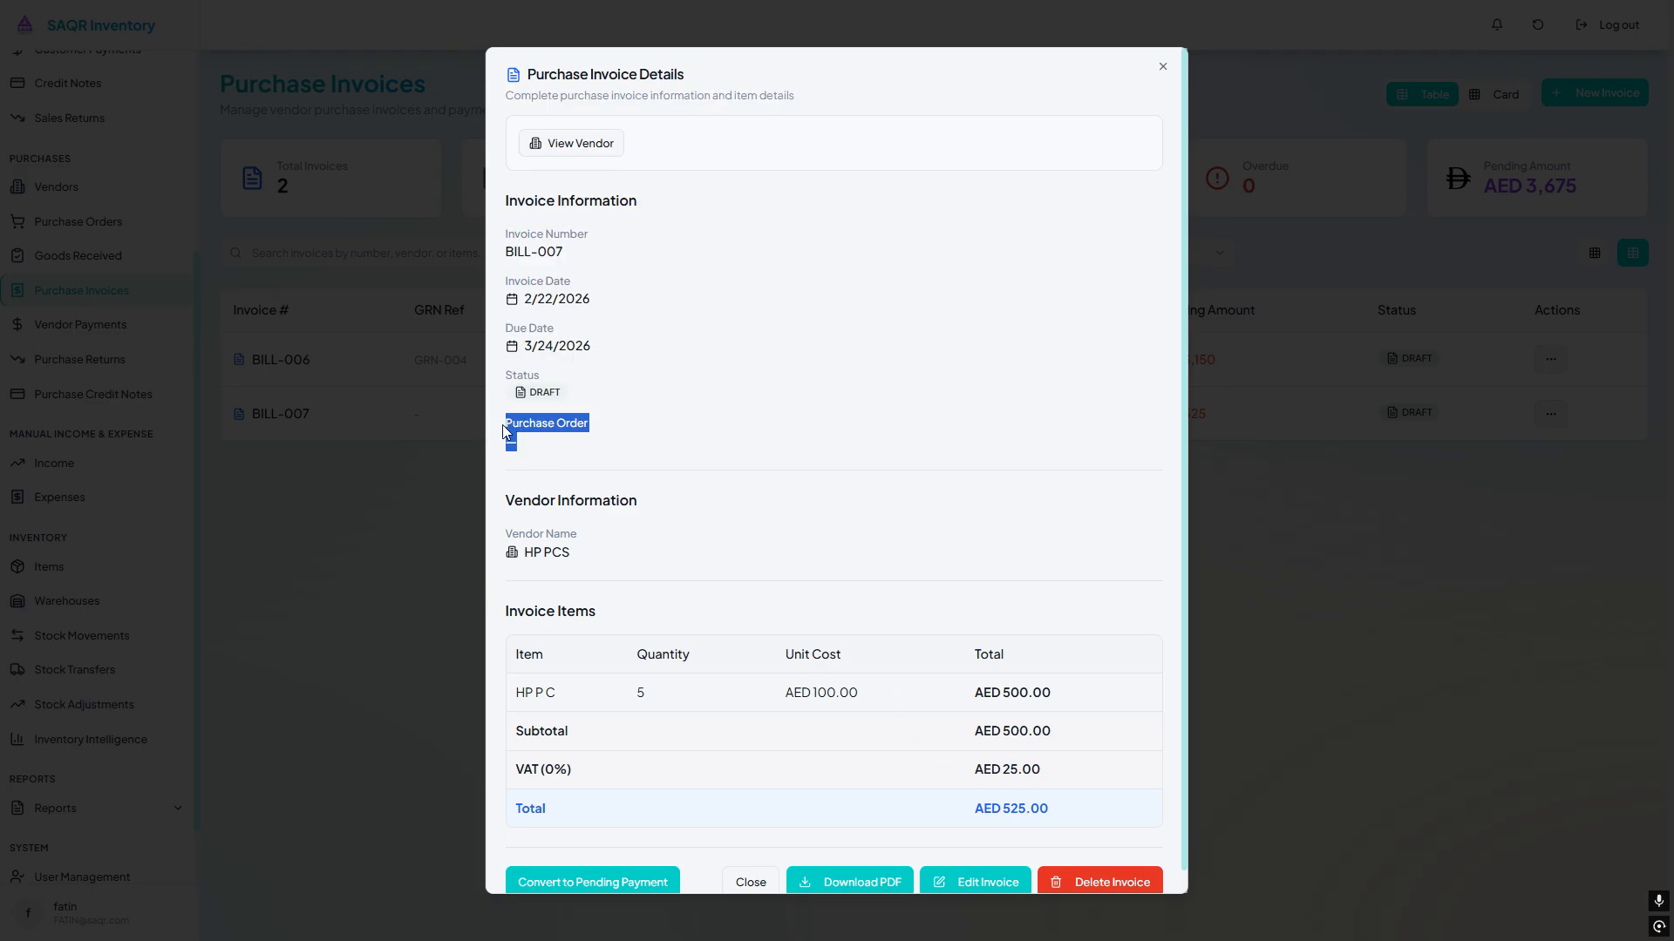
pyautogui.press('Escape')
# View the purchase invoice linked to GRN-004, check its purchase order, invoice number and GRN reference, and close it
pyautogui.click(1549, 359)
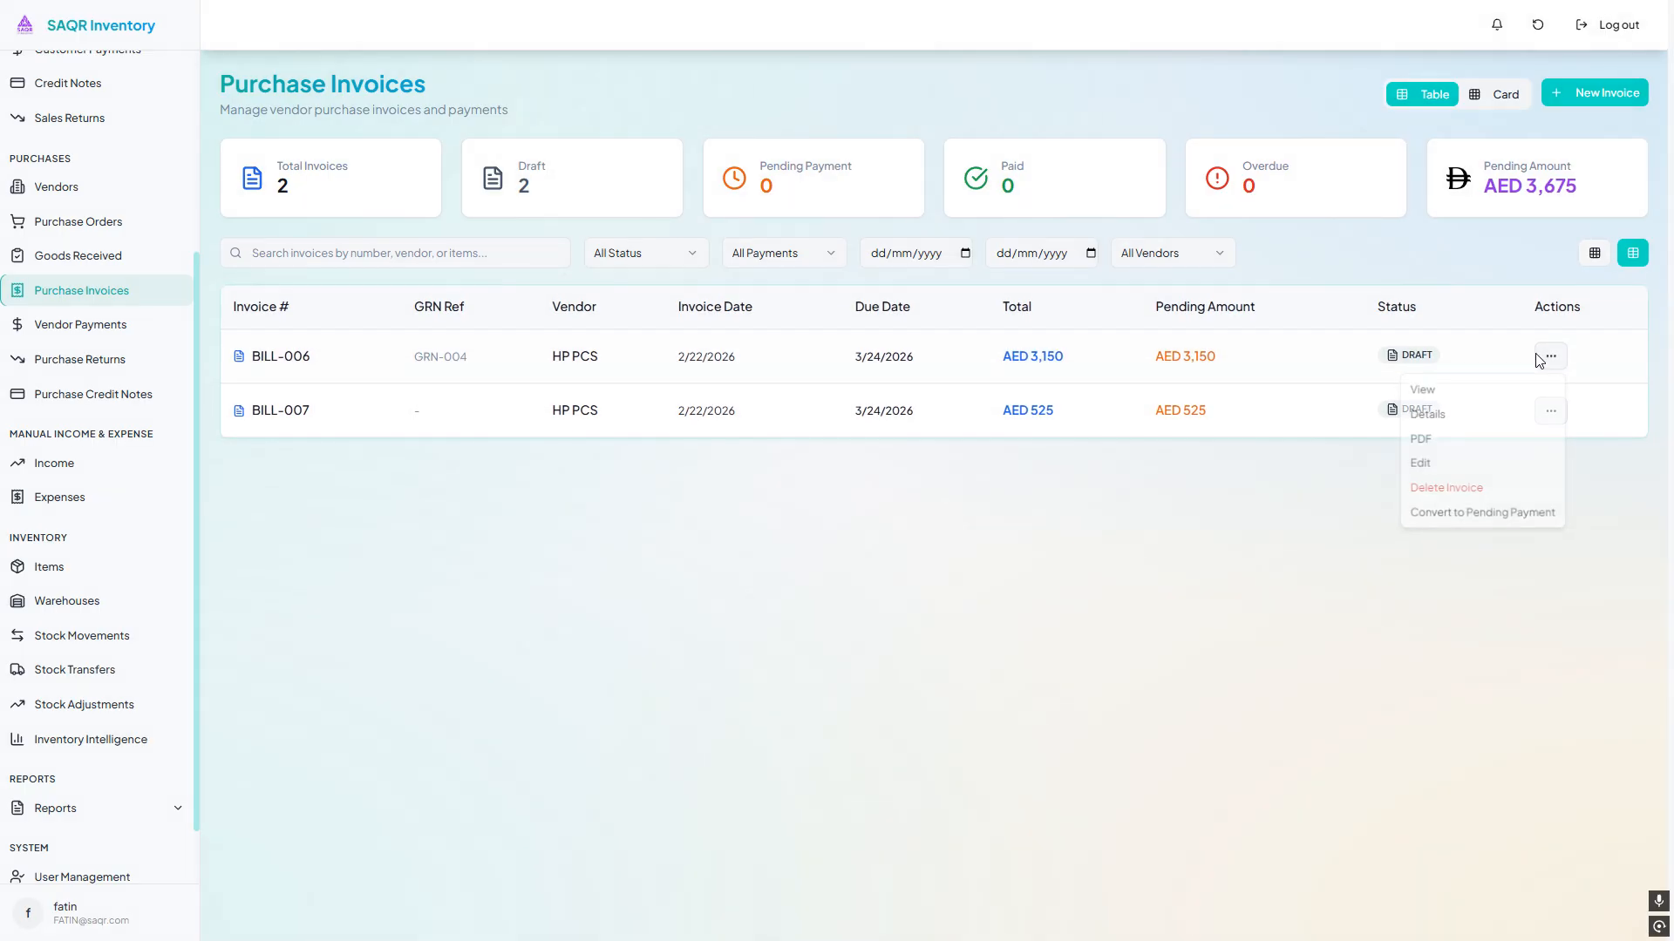
pyautogui.click(1483, 401)
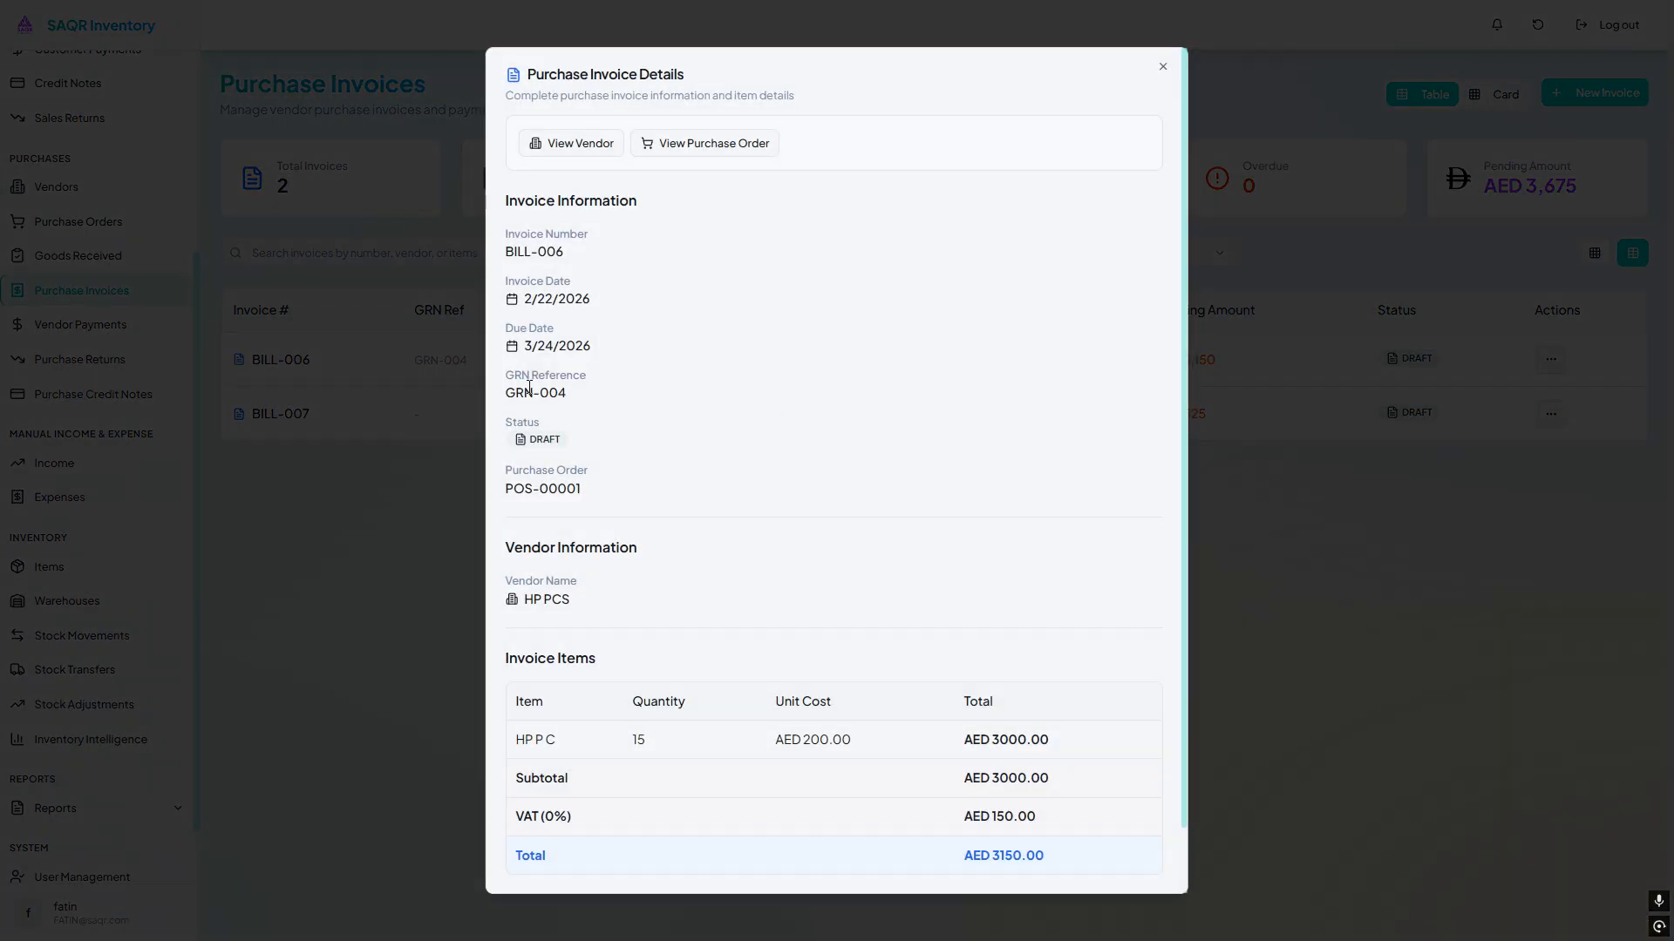
pyautogui.moveTo(587, 491); pyautogui.dragTo(507, 480)
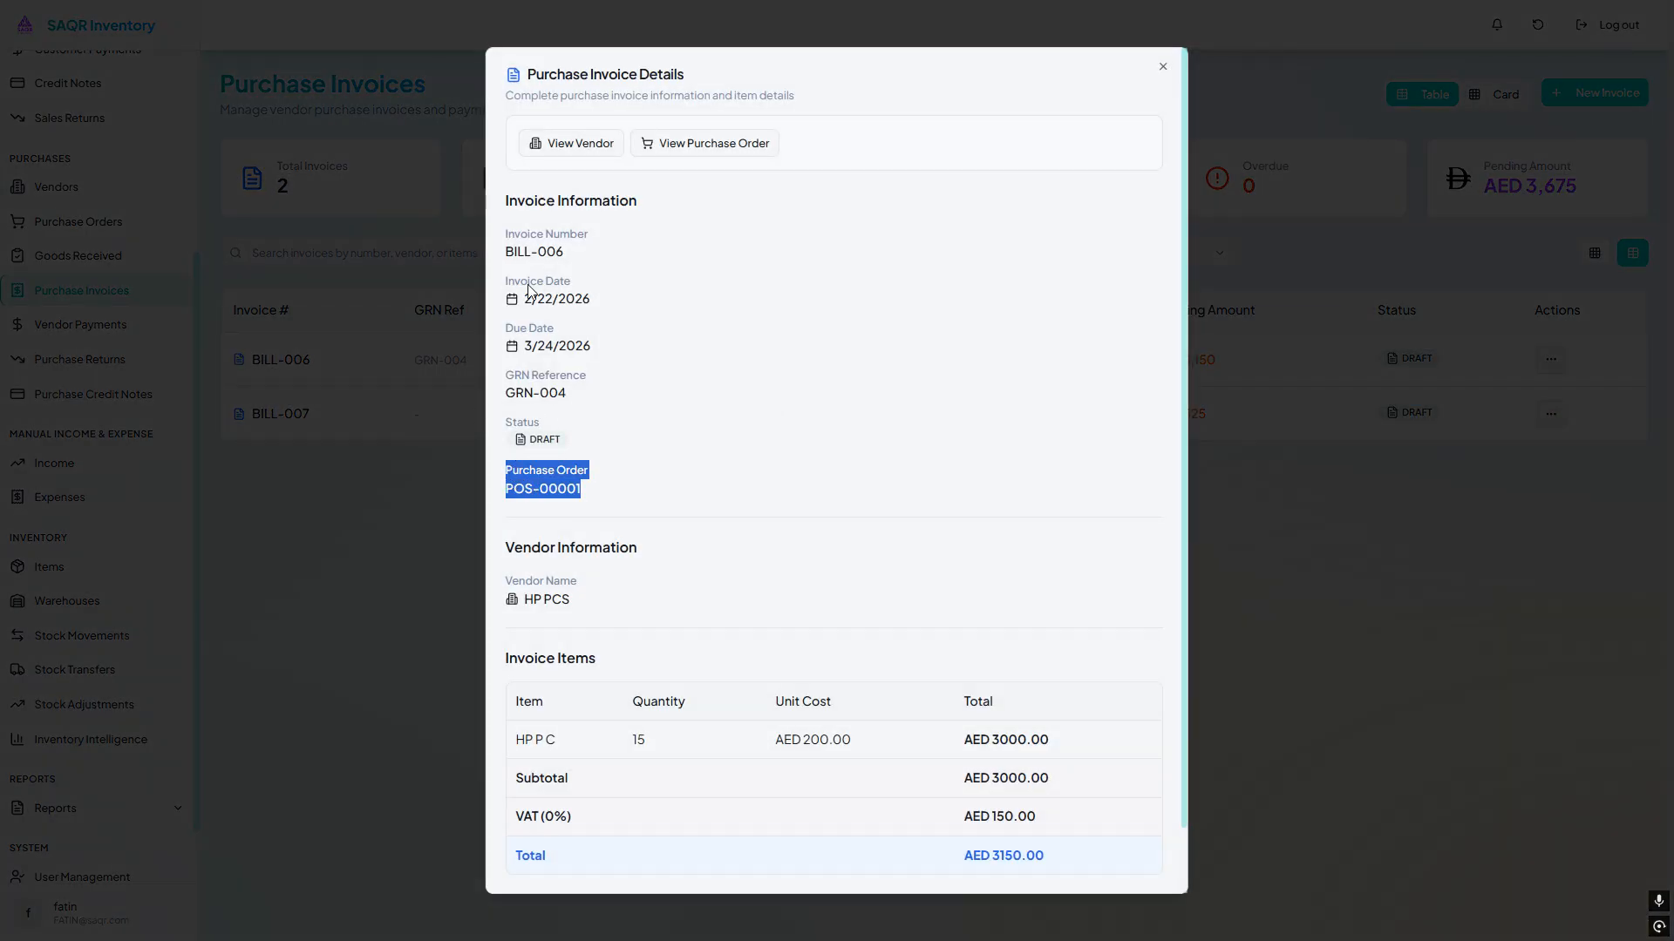
pyautogui.moveTo(504, 228); pyautogui.dragTo(609, 270)
pyautogui.moveTo(585, 403); pyautogui.dragTo(506, 366)
pyautogui.press('Escape')
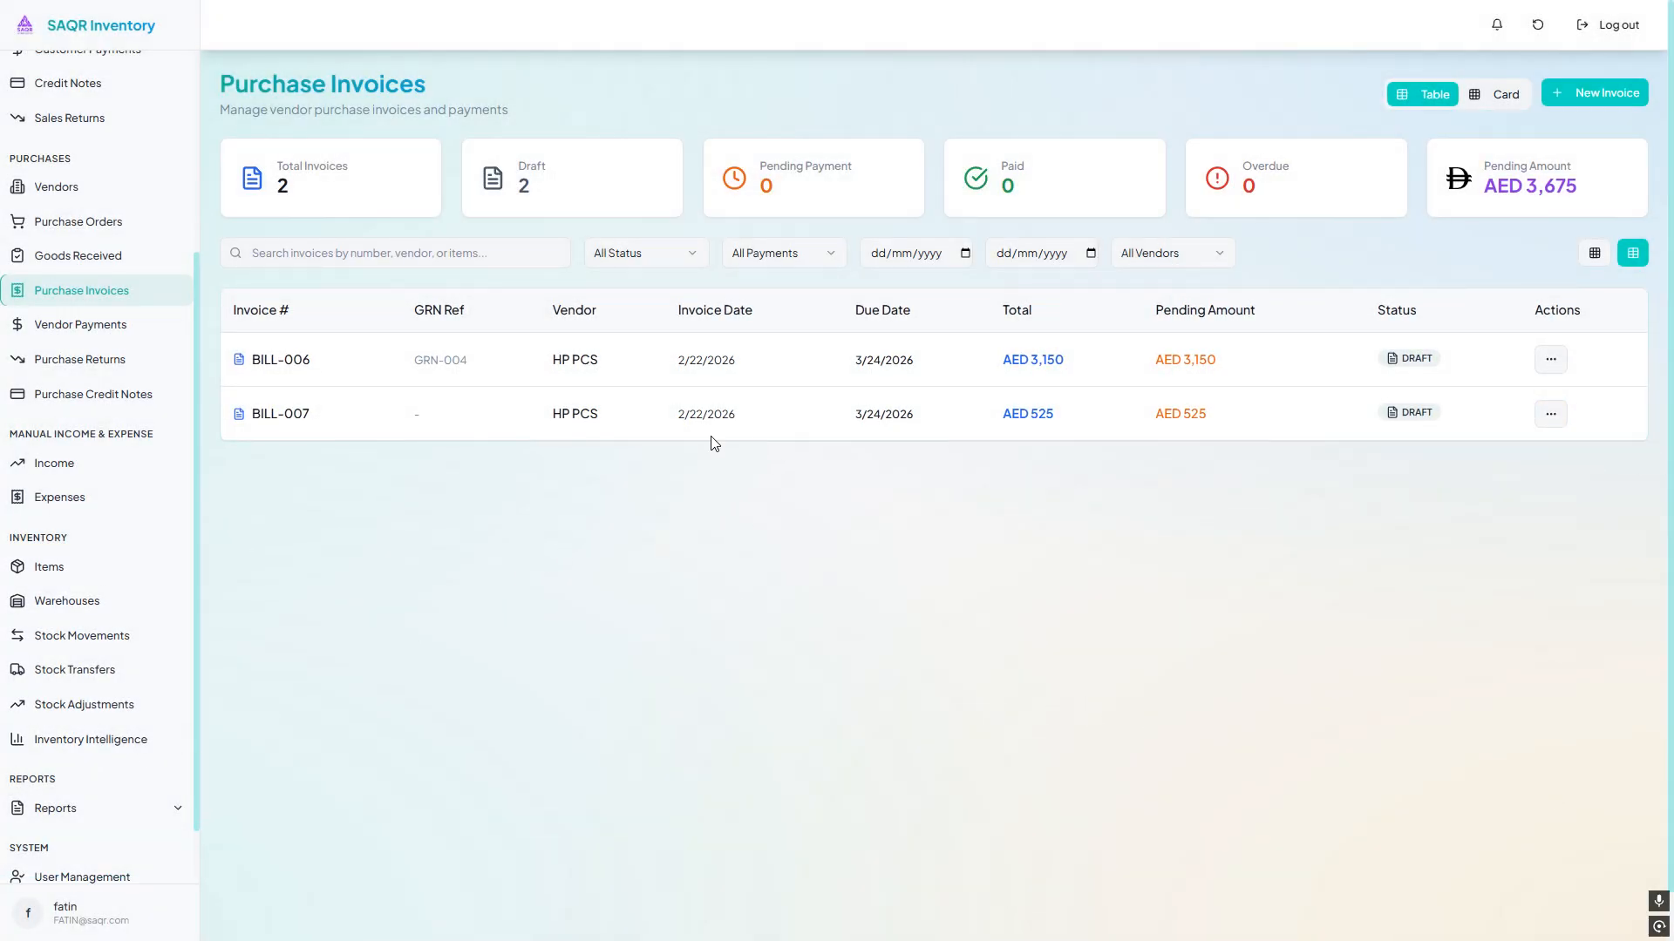
pyautogui.scroll(-1, 113, 697)
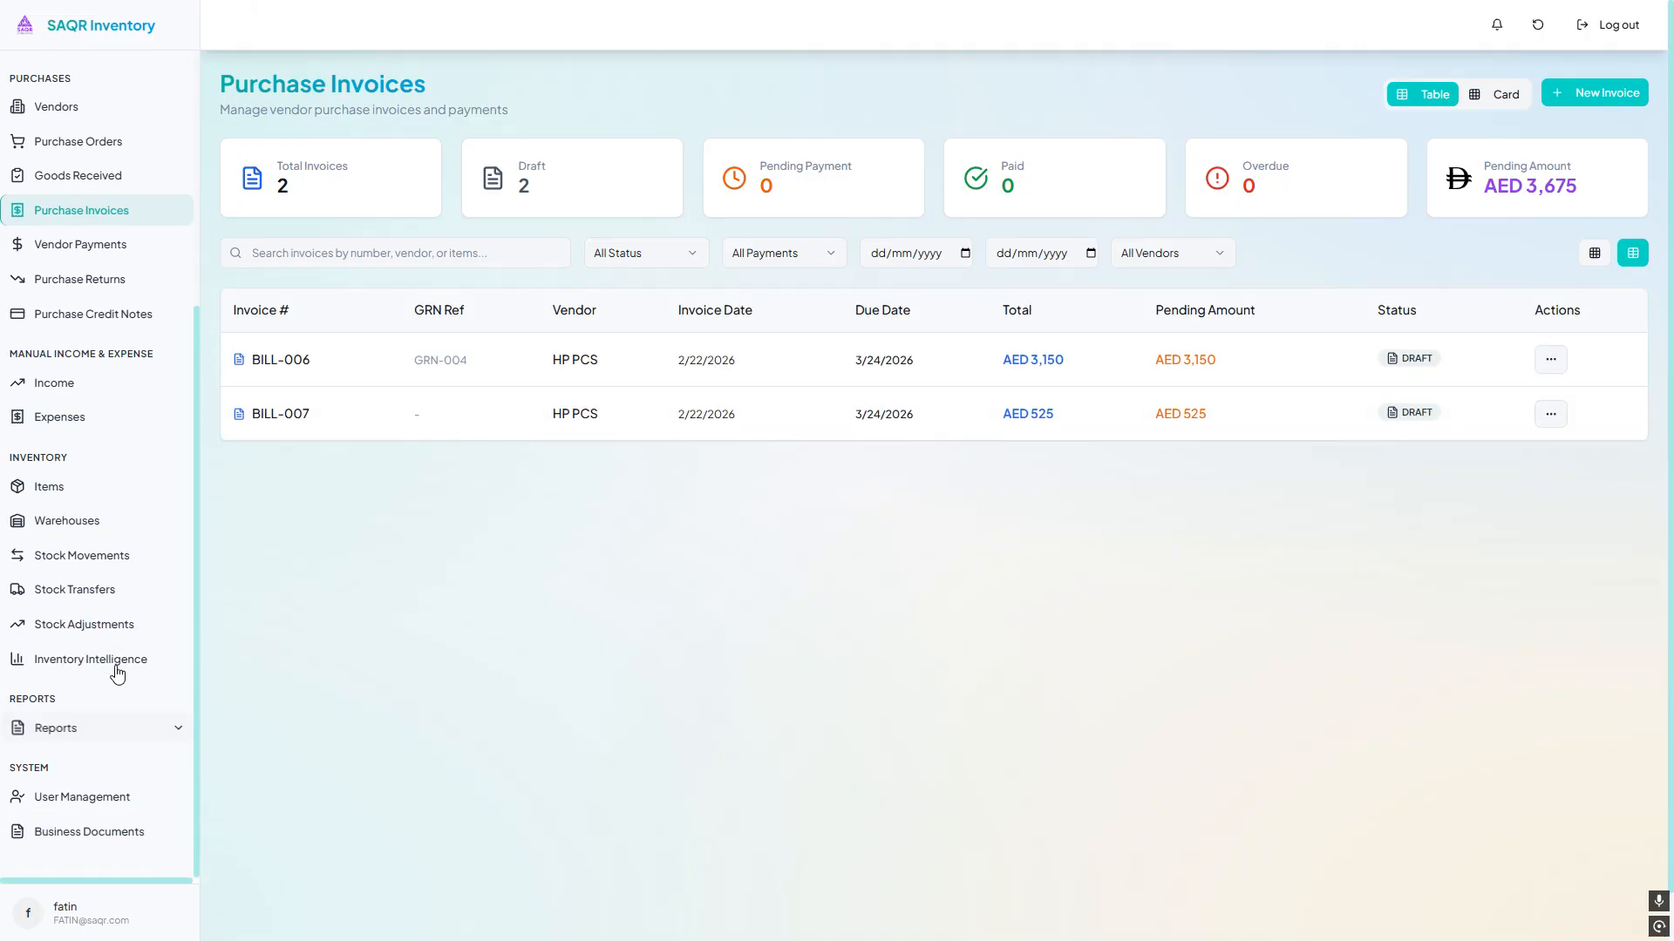
# Check the stock movements for the latest HP P C receipt and the stock held in the Sharjah warehouse
pyautogui.click(105, 565)
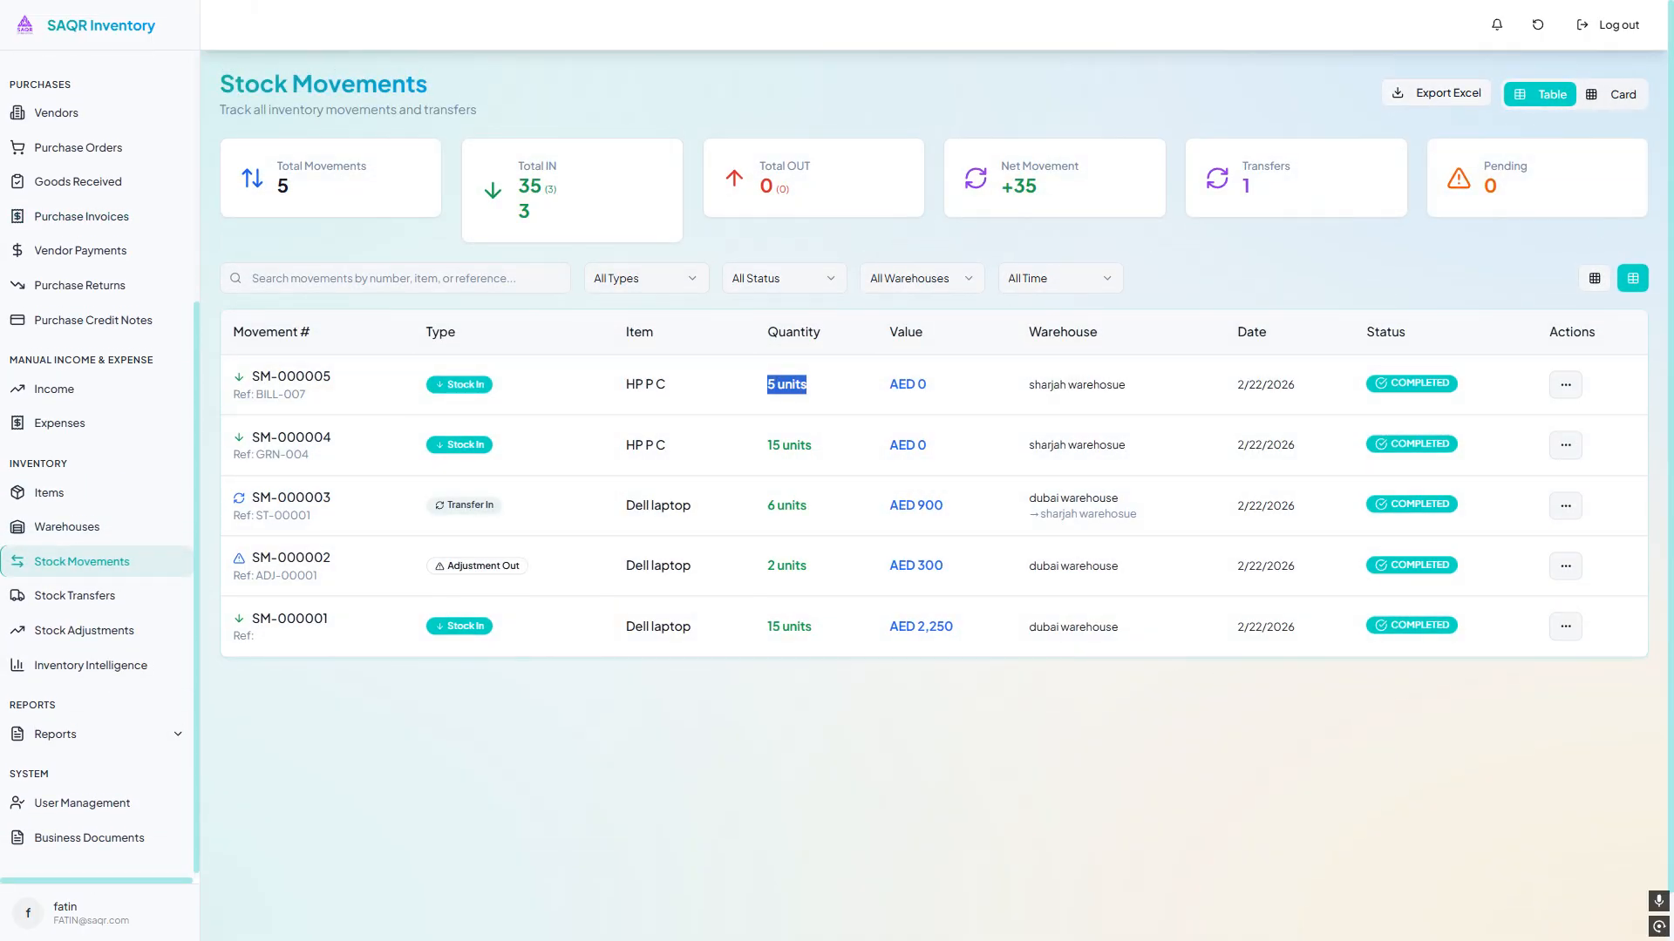
pyautogui.click(183, 526)
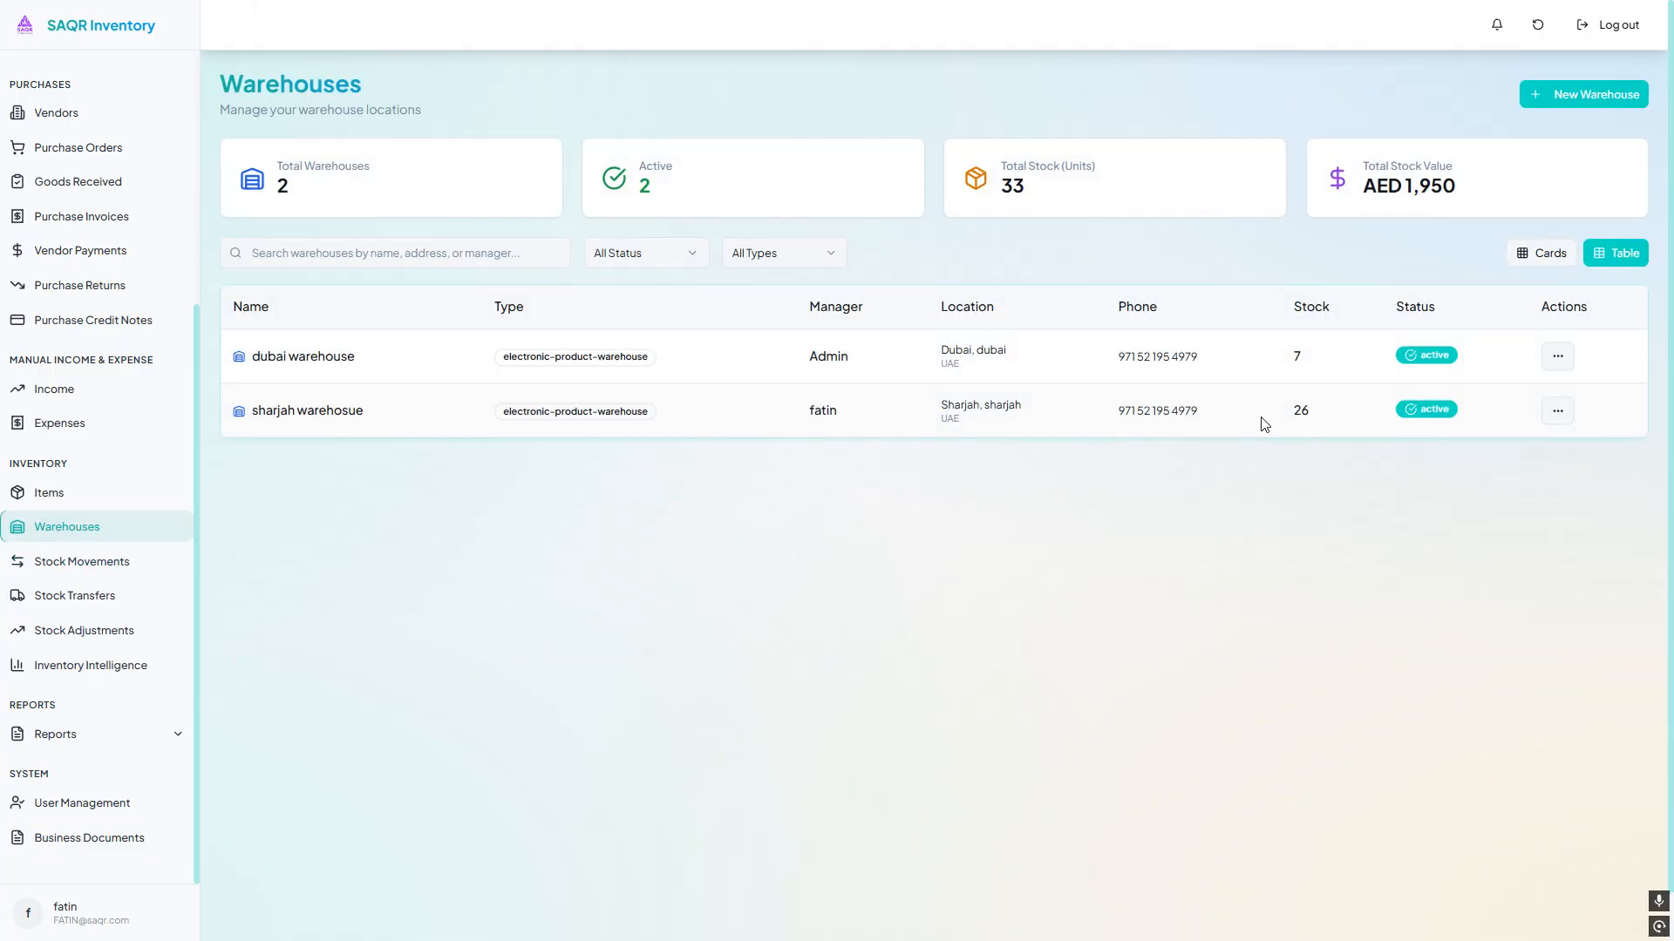
pyautogui.doubleClick(1297, 419)
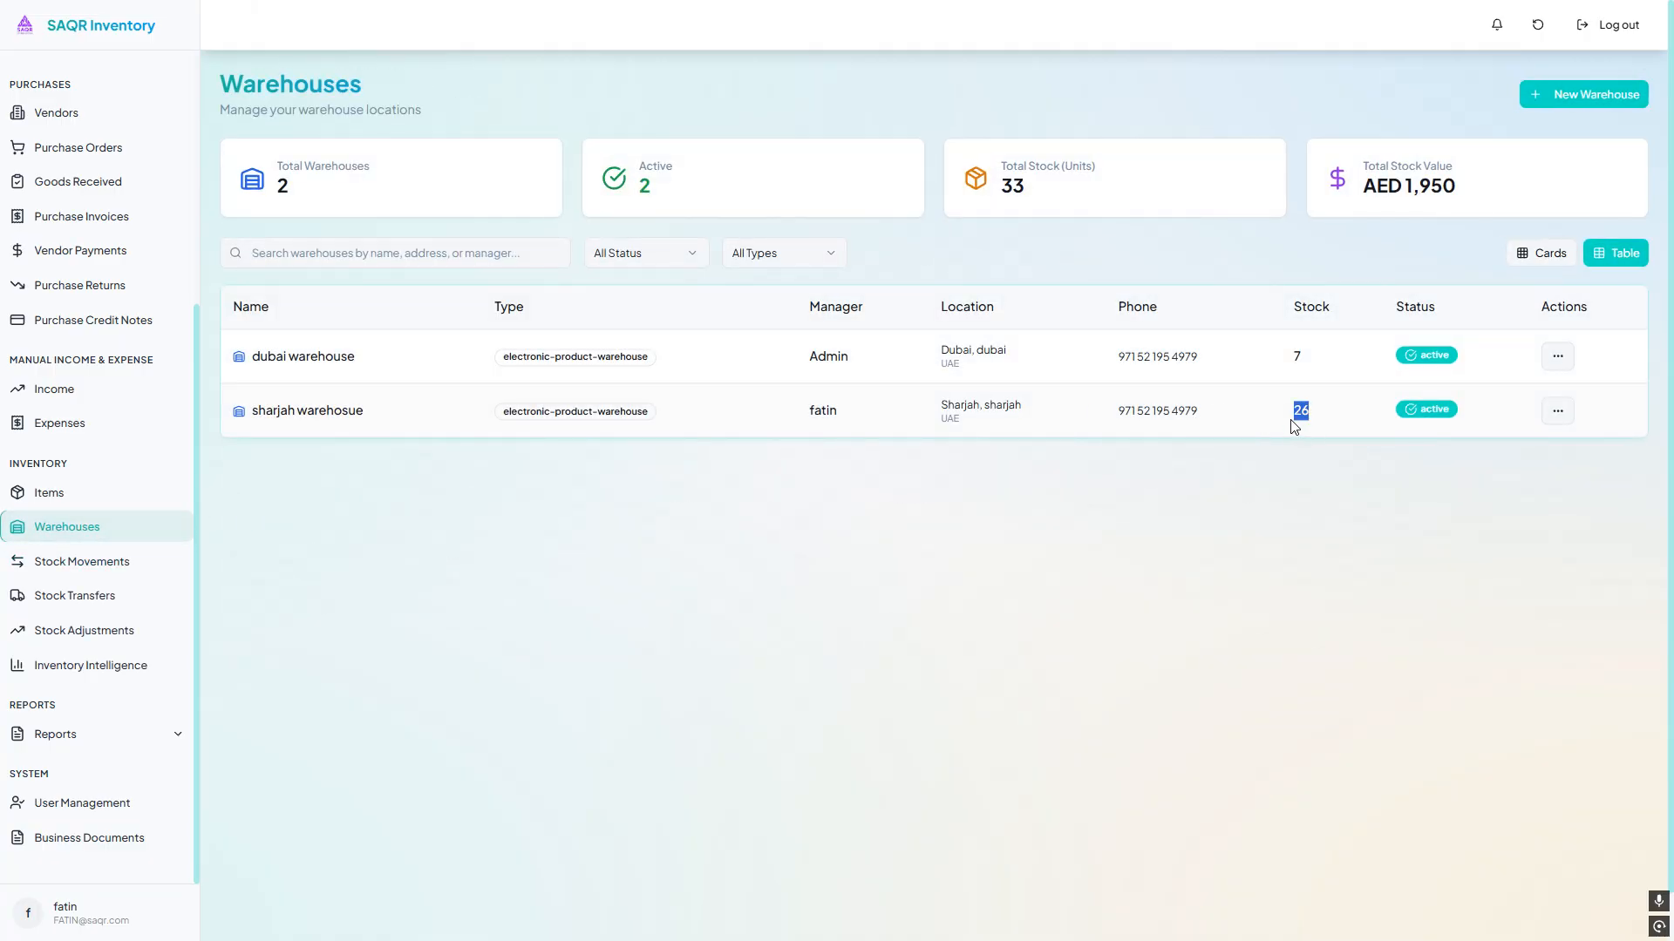
# View the HP P C item details and examine the source, remaining stock and unit price of the directly invoiced batch
pyautogui.click(115, 495)
pyautogui.click(1530, 420)
pyautogui.click(1482, 465)
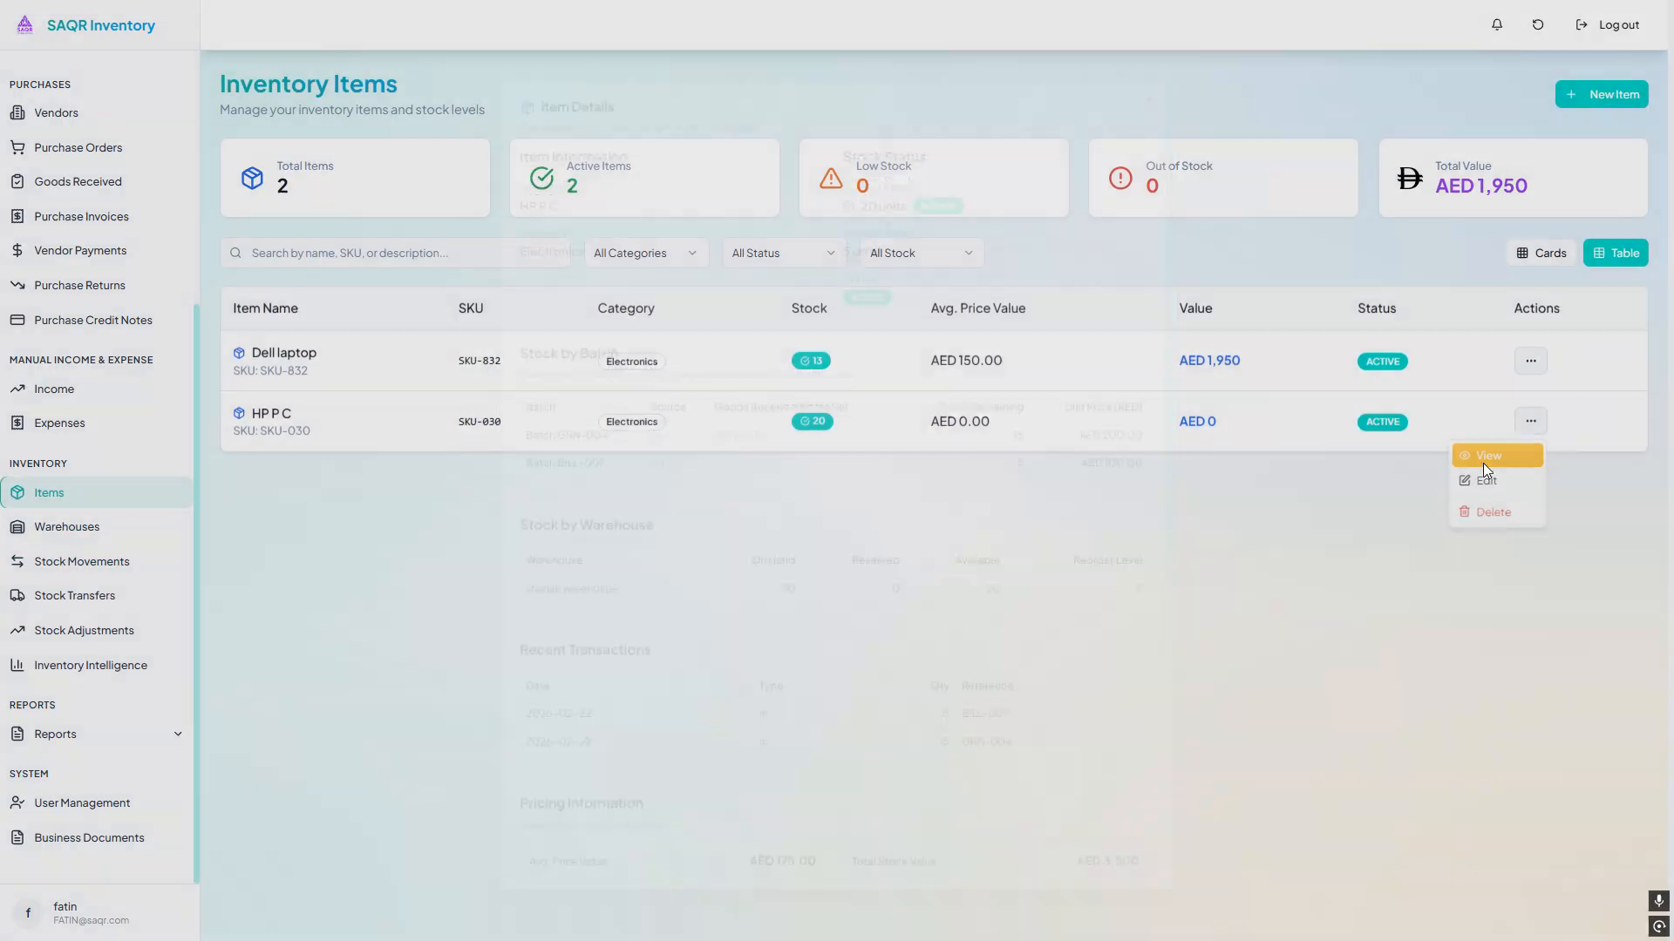
pyautogui.moveTo(513, 446); pyautogui.dragTo(603, 453)
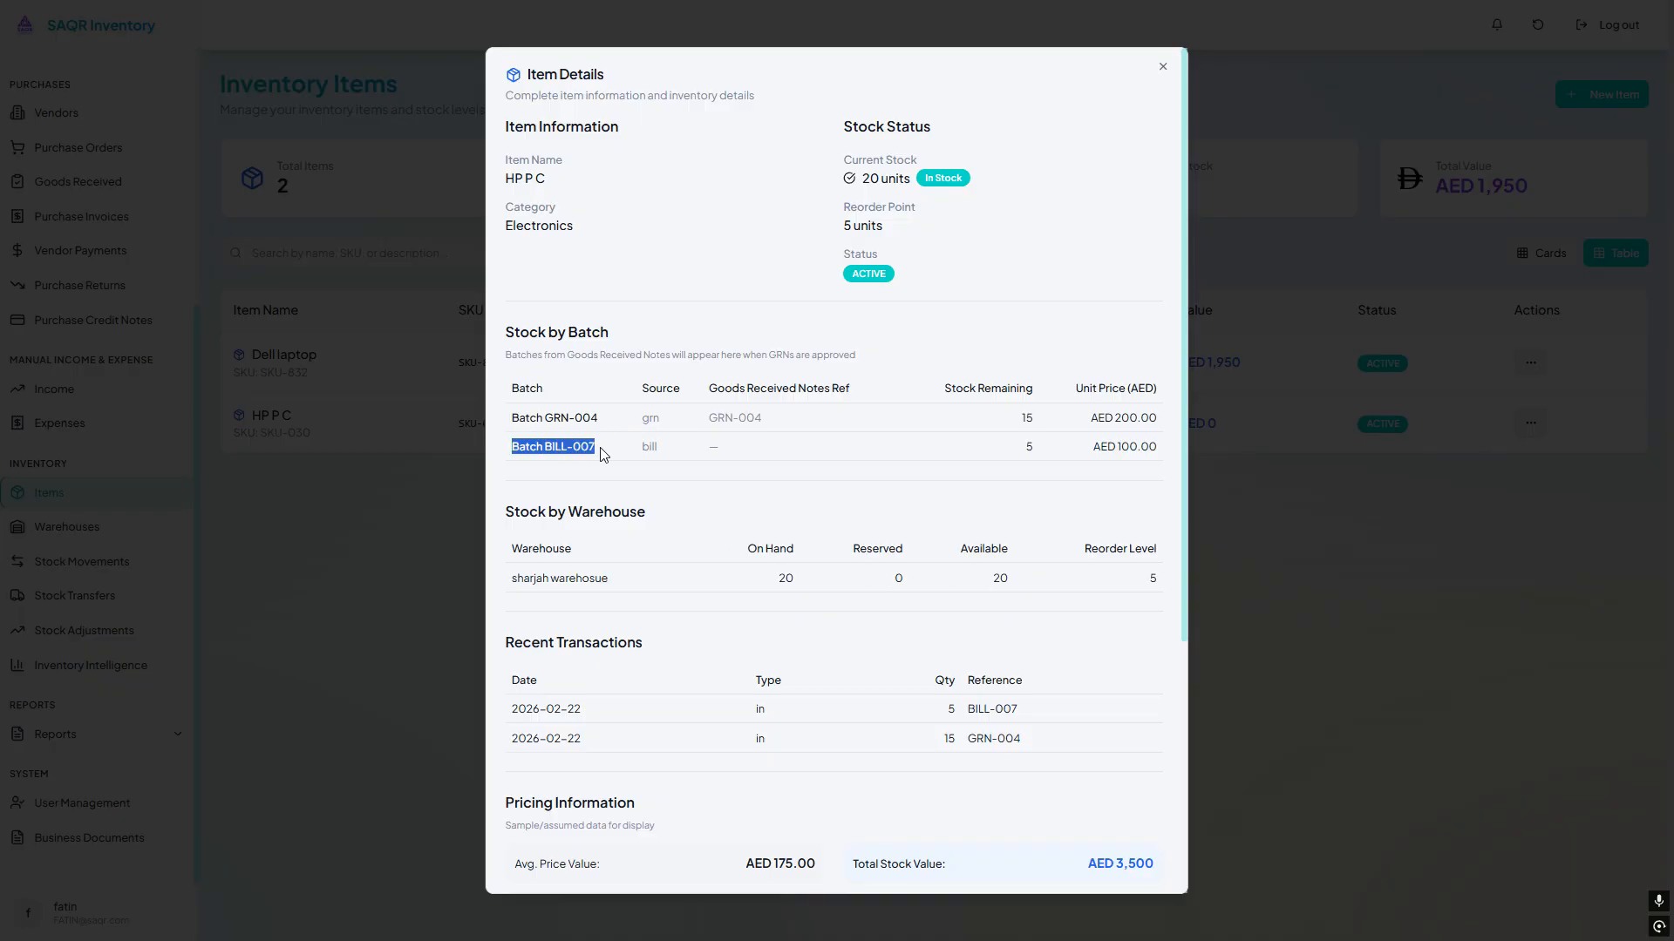
pyautogui.click(550, 452)
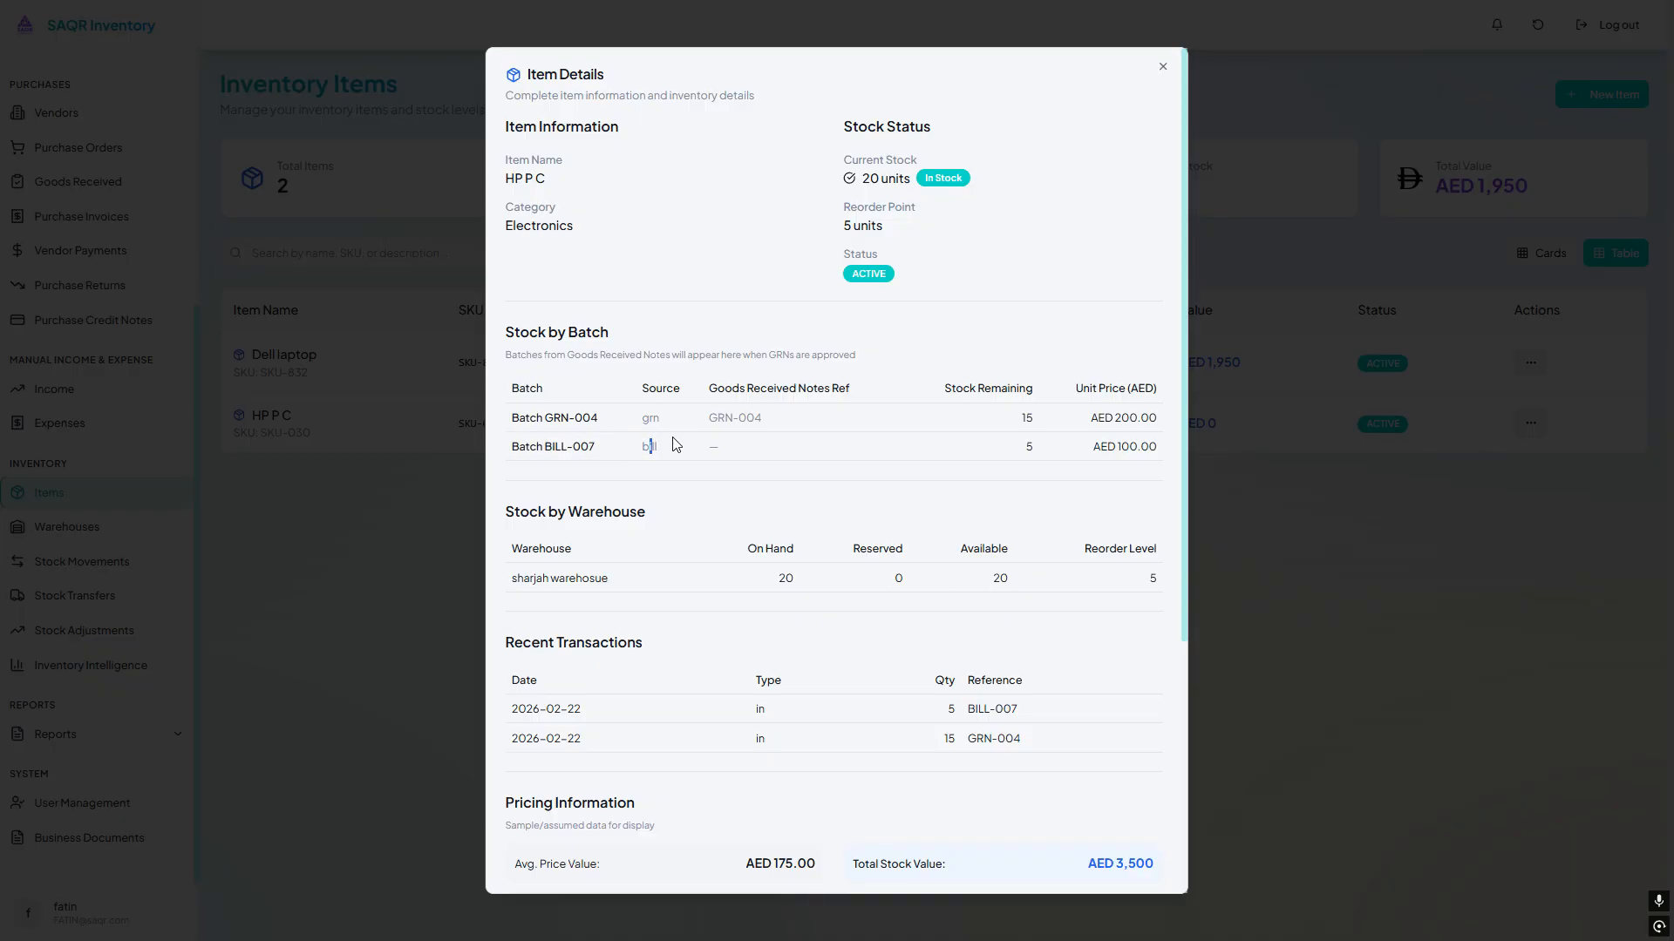
pyautogui.click(1056, 452)
pyautogui.doubleClick(1029, 447)
pyautogui.tripleClick(1118, 447)
# Check the pricing information and recent transaction references in the HP P C item details, and close them
pyautogui.scroll(-3, 888, 816)
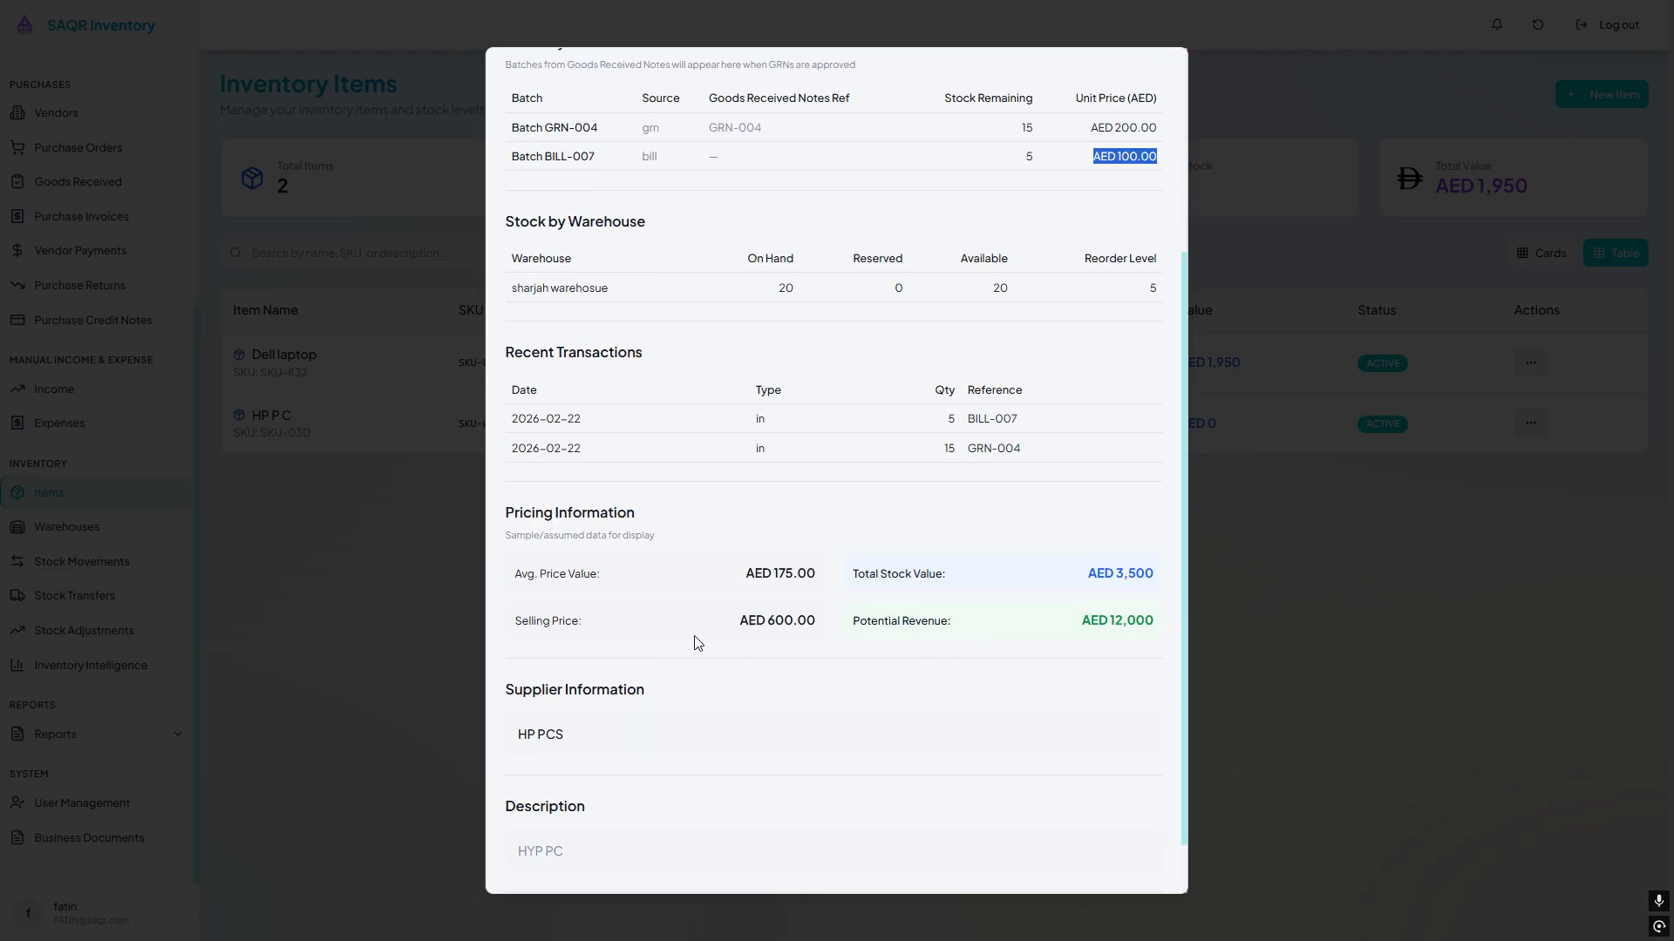
pyautogui.click(531, 432)
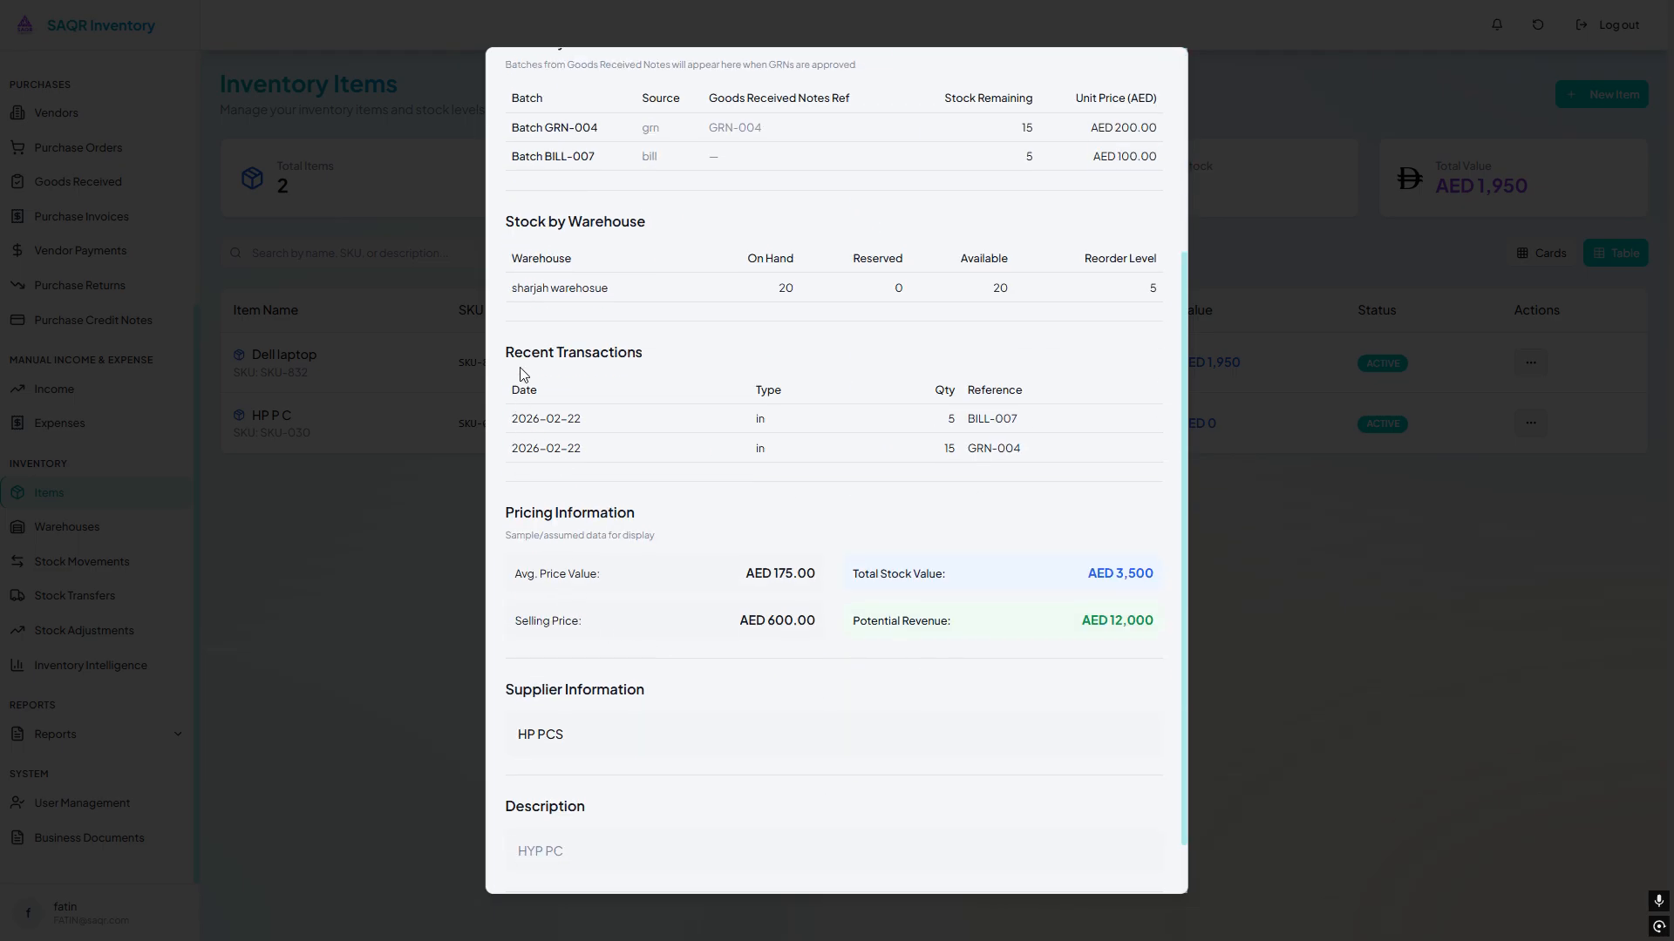
pyautogui.tripleClick(992, 420)
pyautogui.click(1369, 601)
# Convert the draft purchase invoice linked to GRN-004 to Pending Payment
pyautogui.click(124, 285)
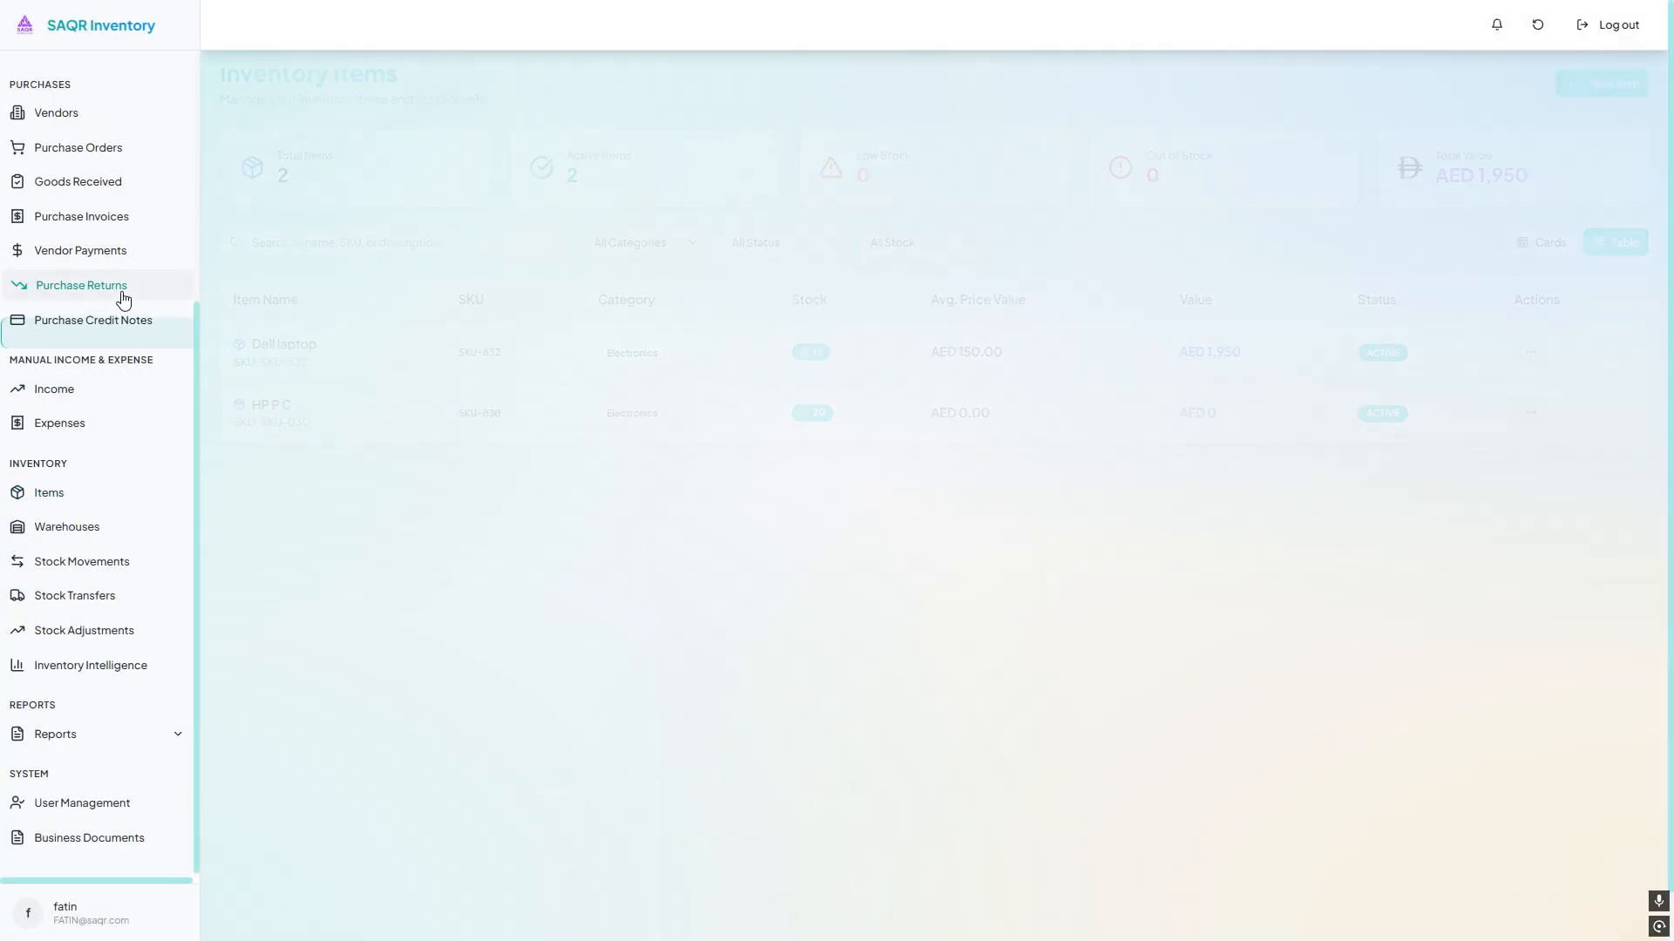
pyautogui.click(133, 214)
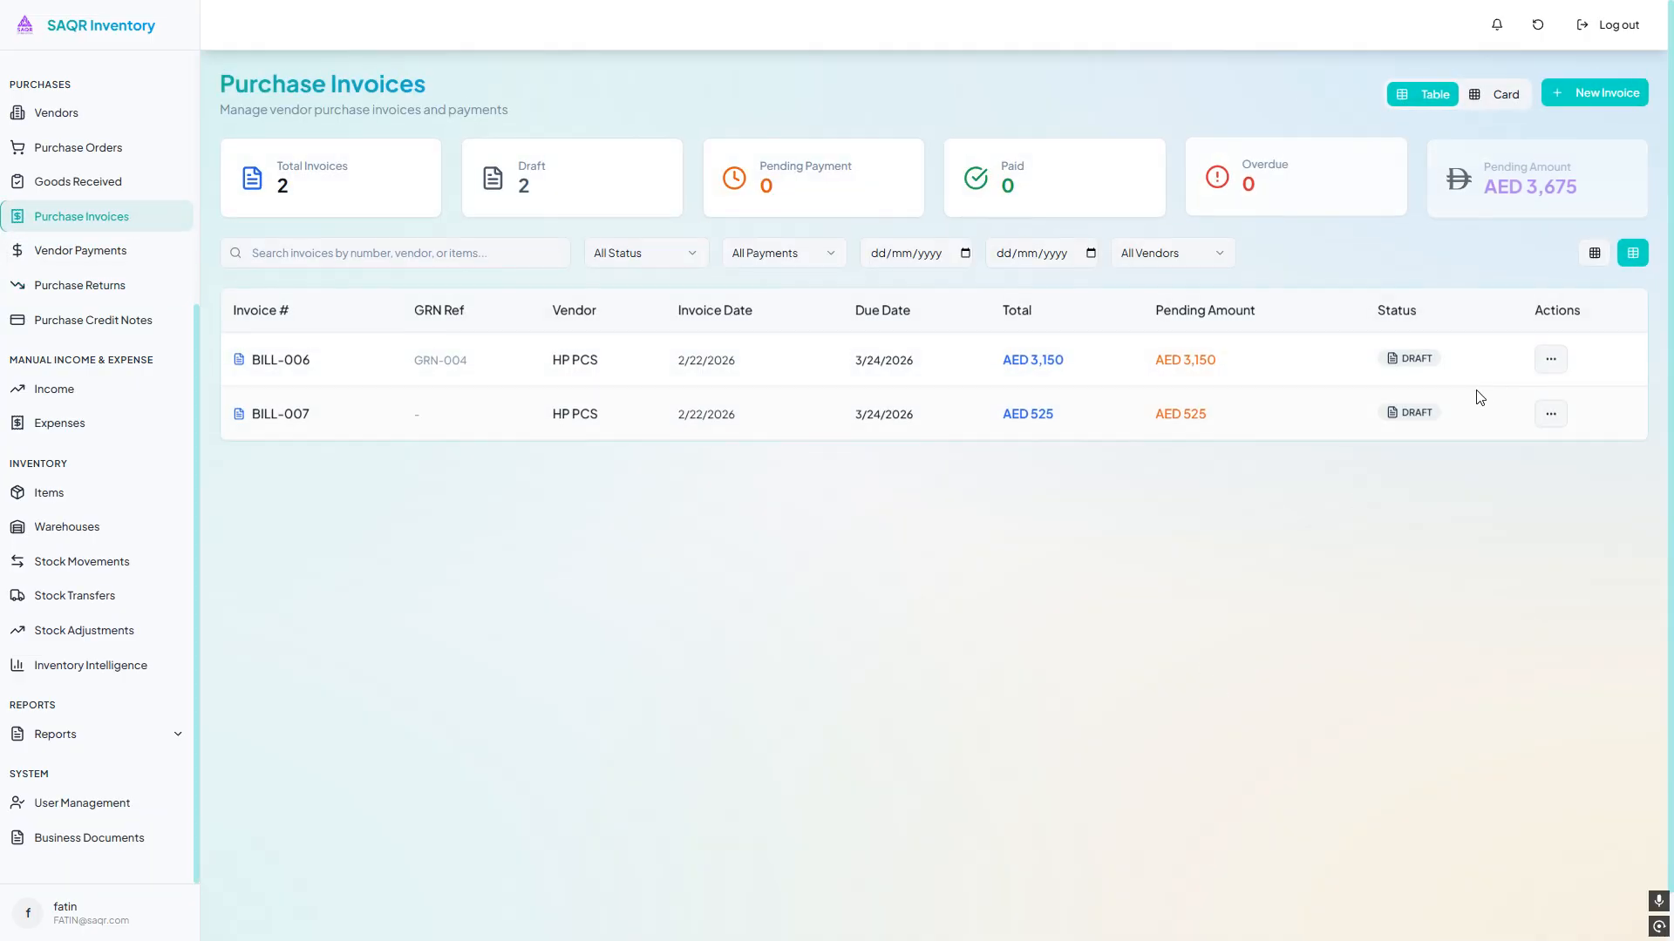
pyautogui.click(1549, 359)
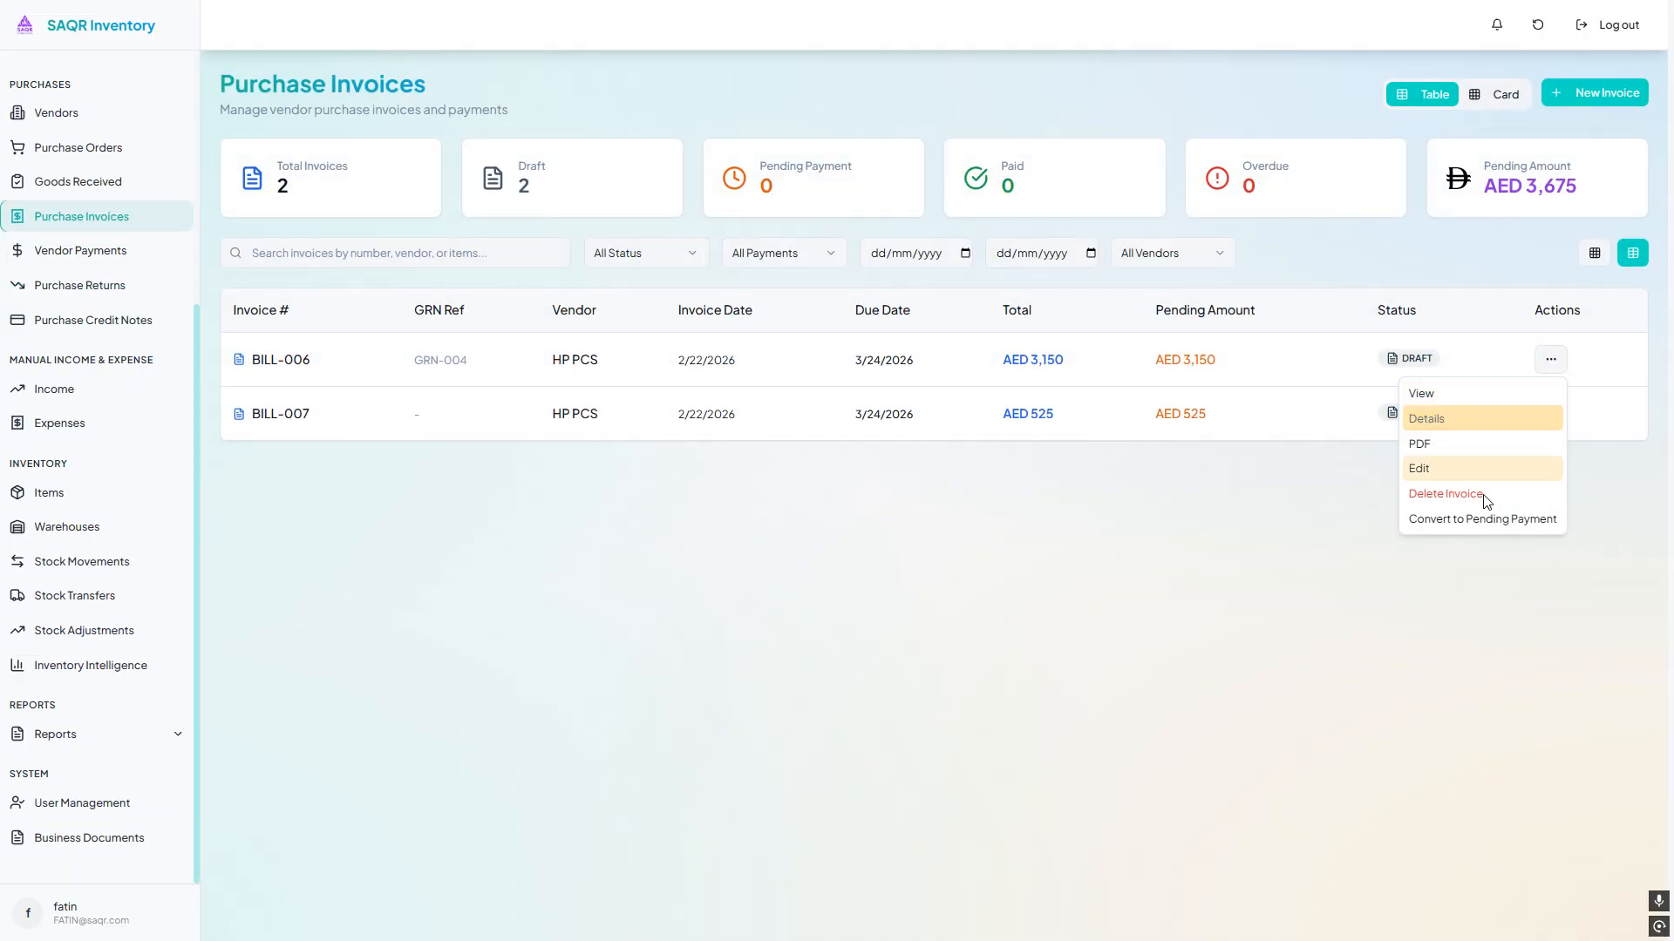
pyautogui.click(1481, 519)
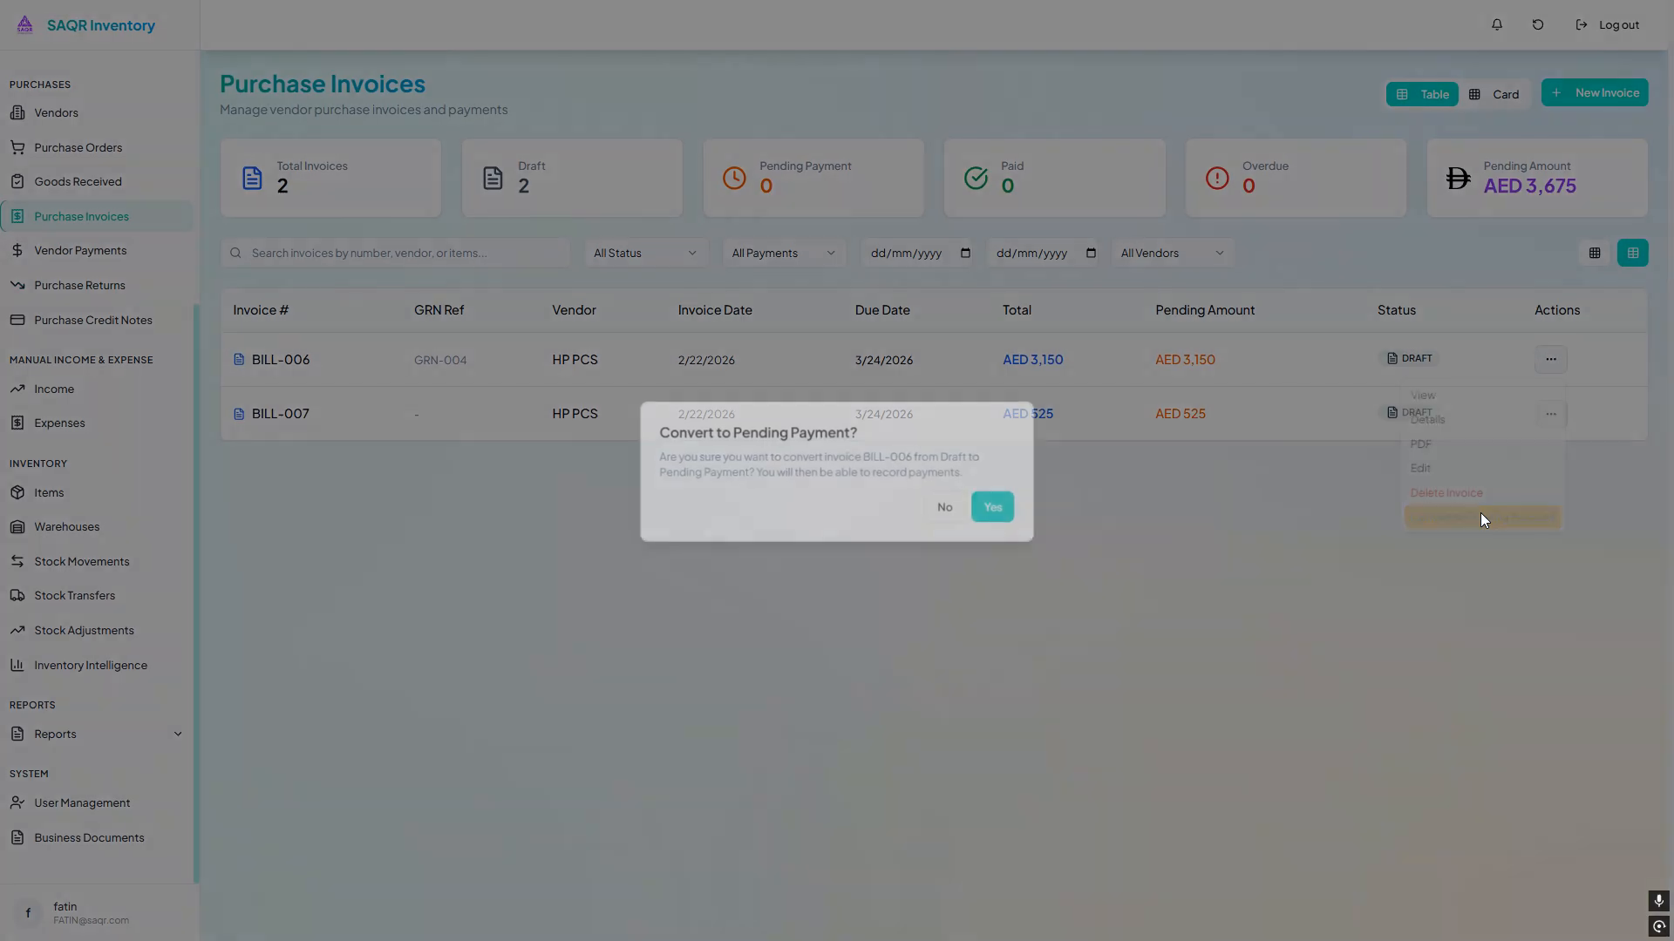
pyautogui.click(995, 506)
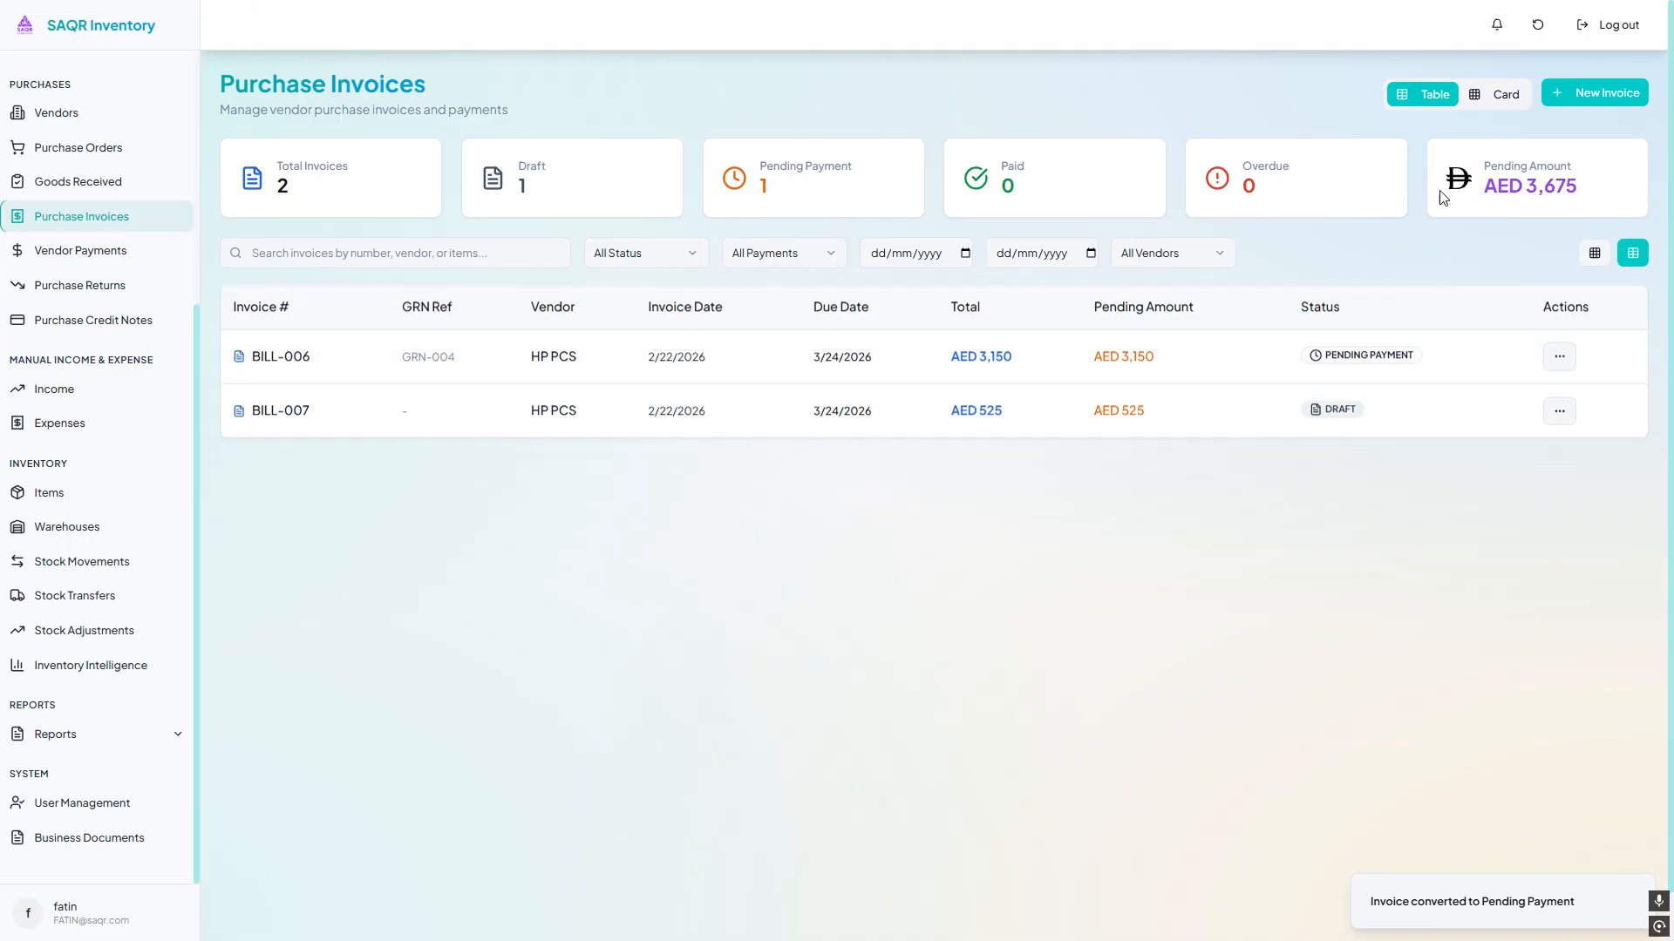
# Compare the total pending amount on the purchase invoices with the outstanding balance of vendor HP PCS
pyautogui.moveTo(1482, 161); pyautogui.dragTo(1587, 194)
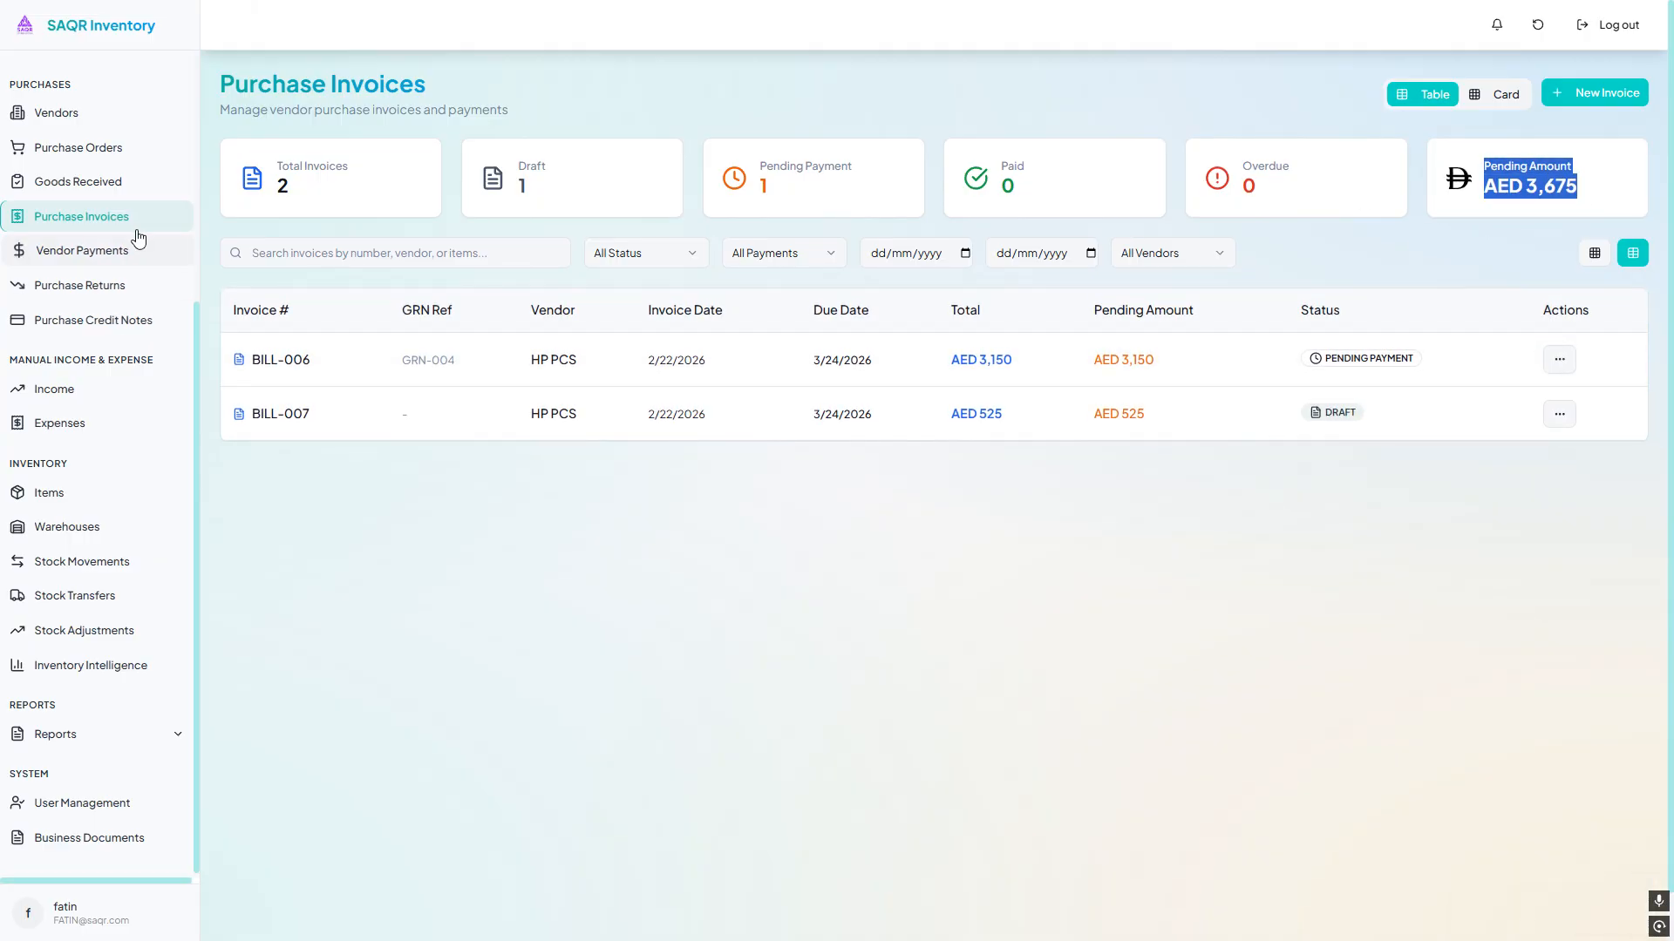
pyautogui.click(89, 114)
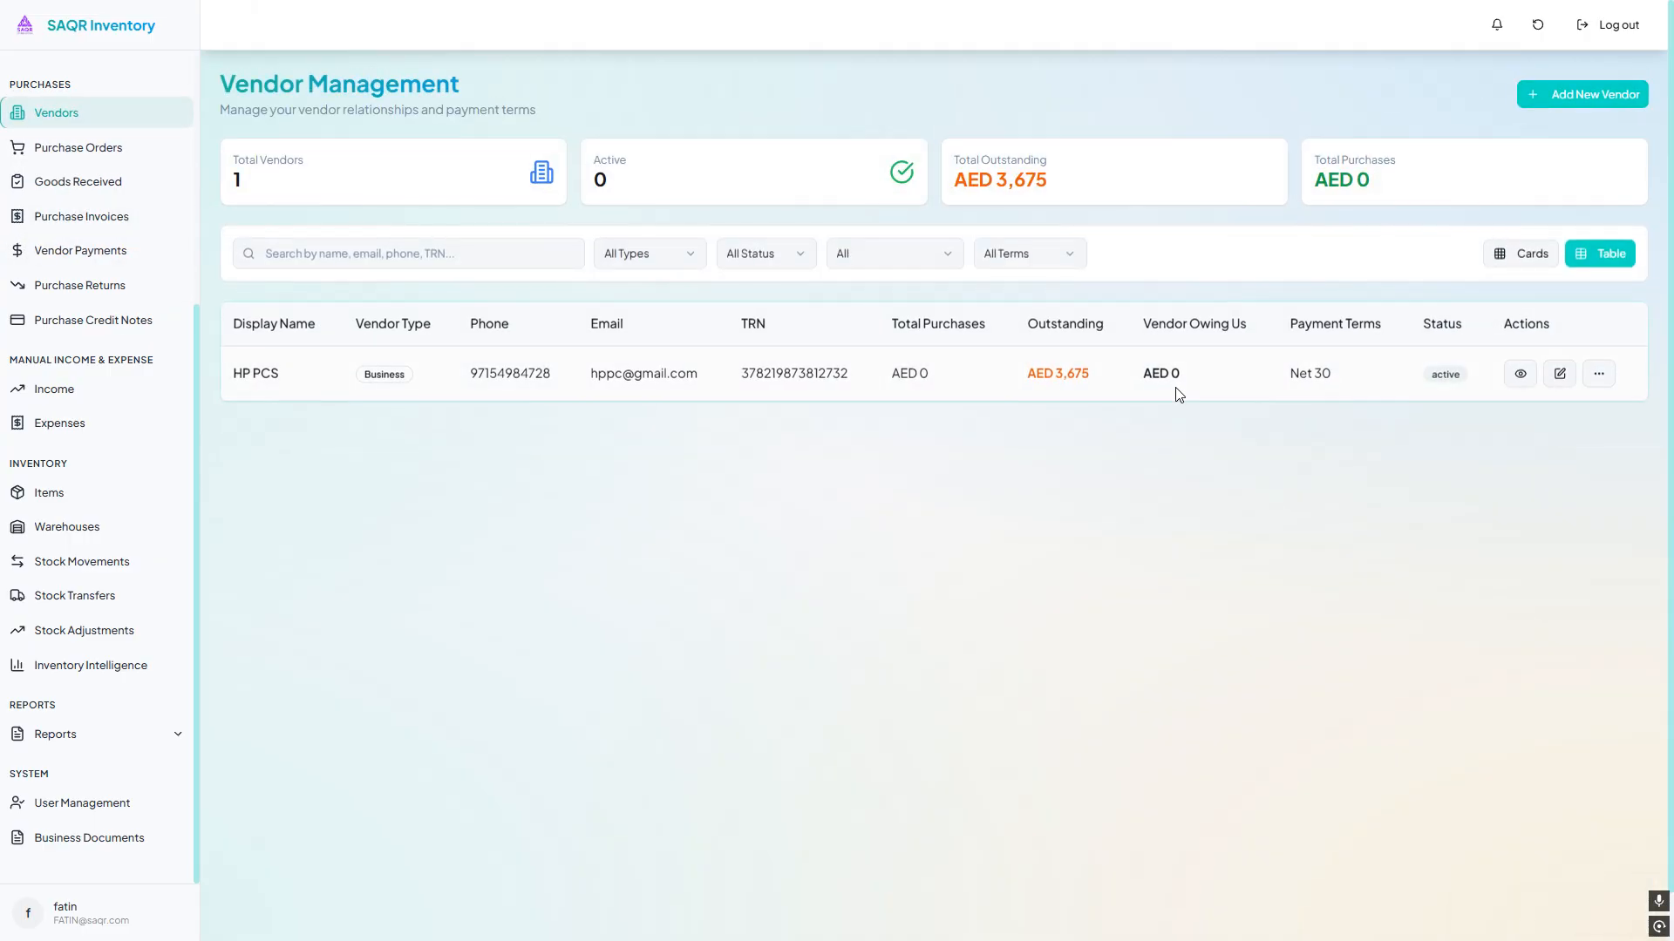
pyautogui.tripleClick(1063, 379)
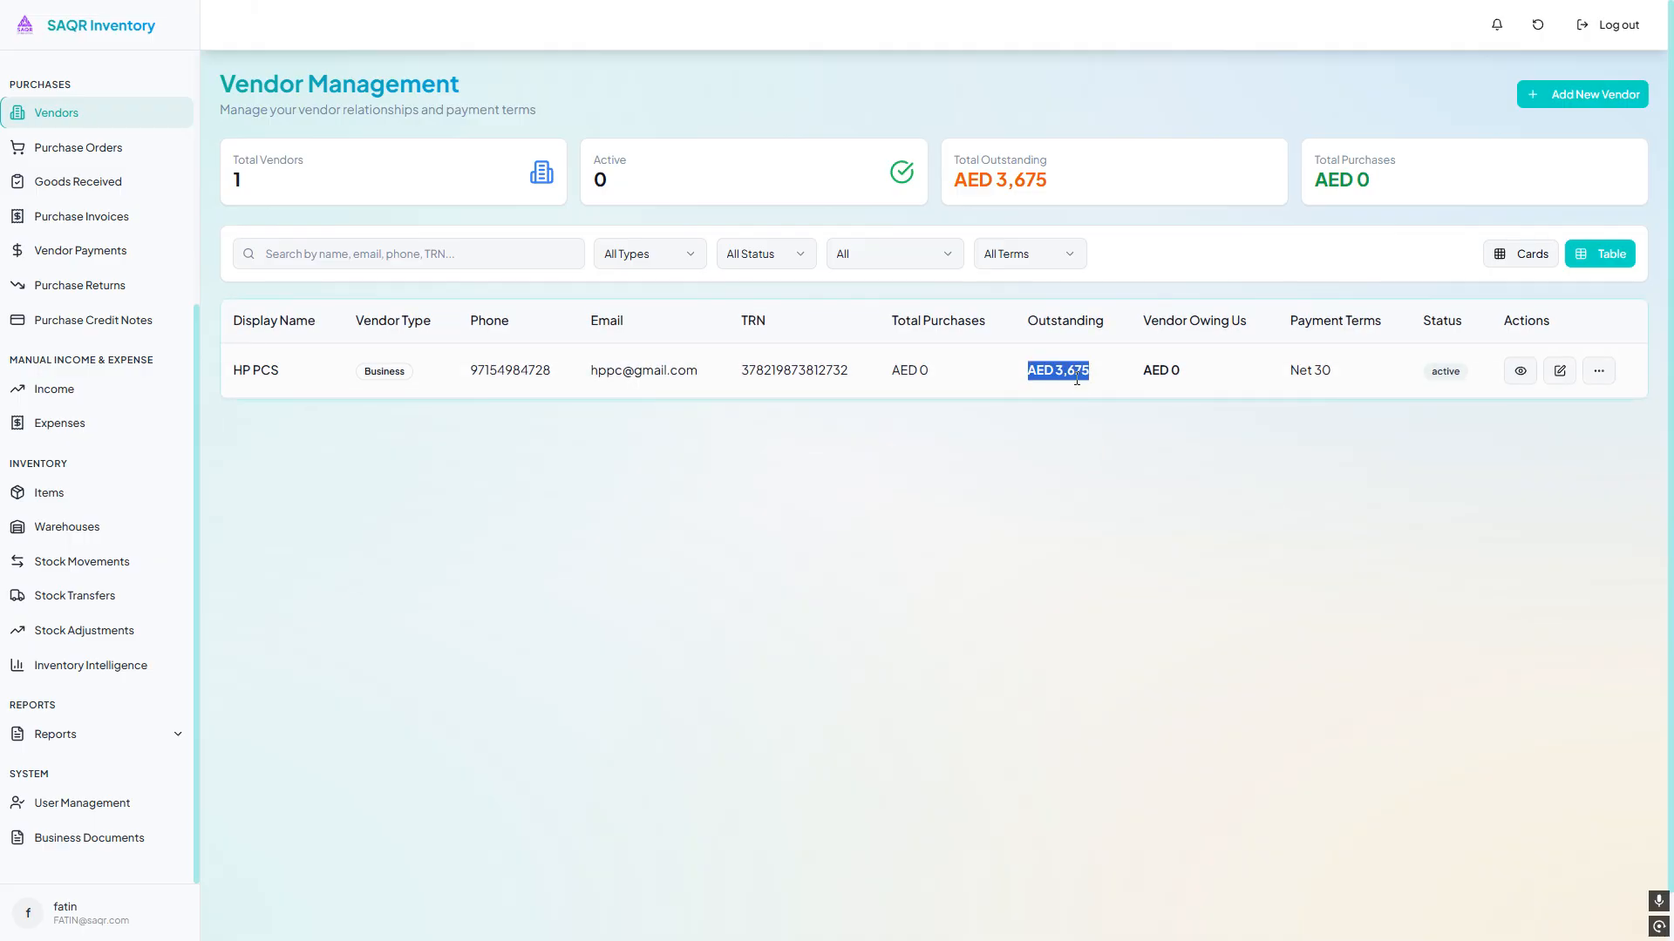
# Record a partial payment of AED 1,500 by bank transfer on the purchase invoice linked to GRN-004
pyautogui.click(142, 229)
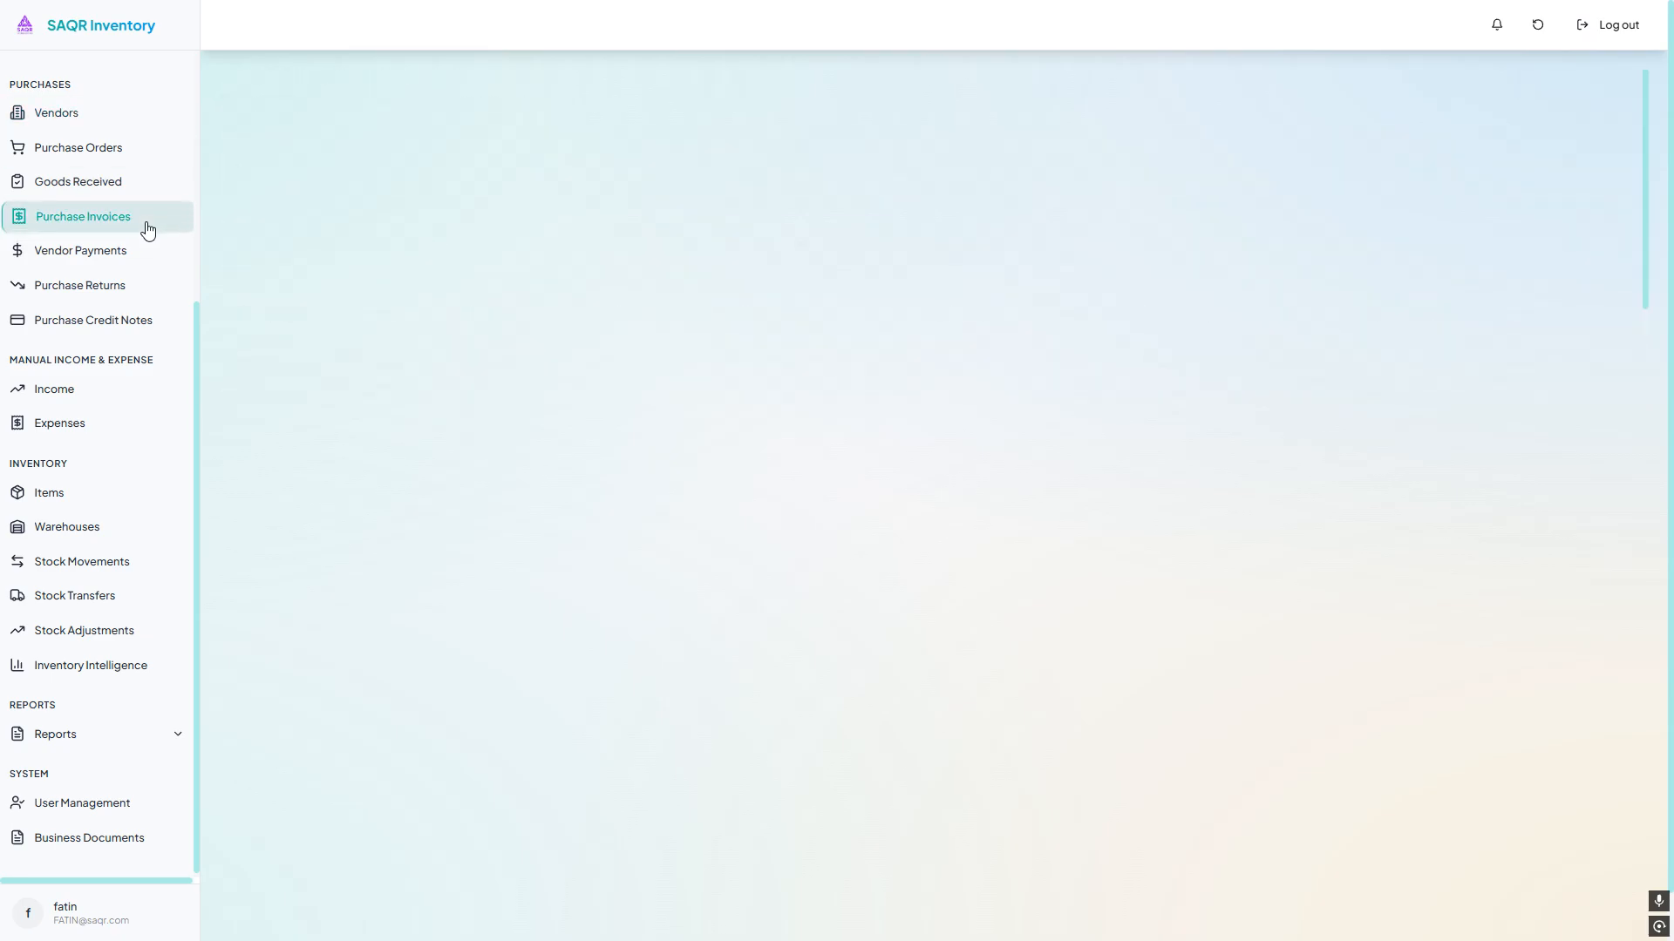
pyautogui.click(1572, 360)
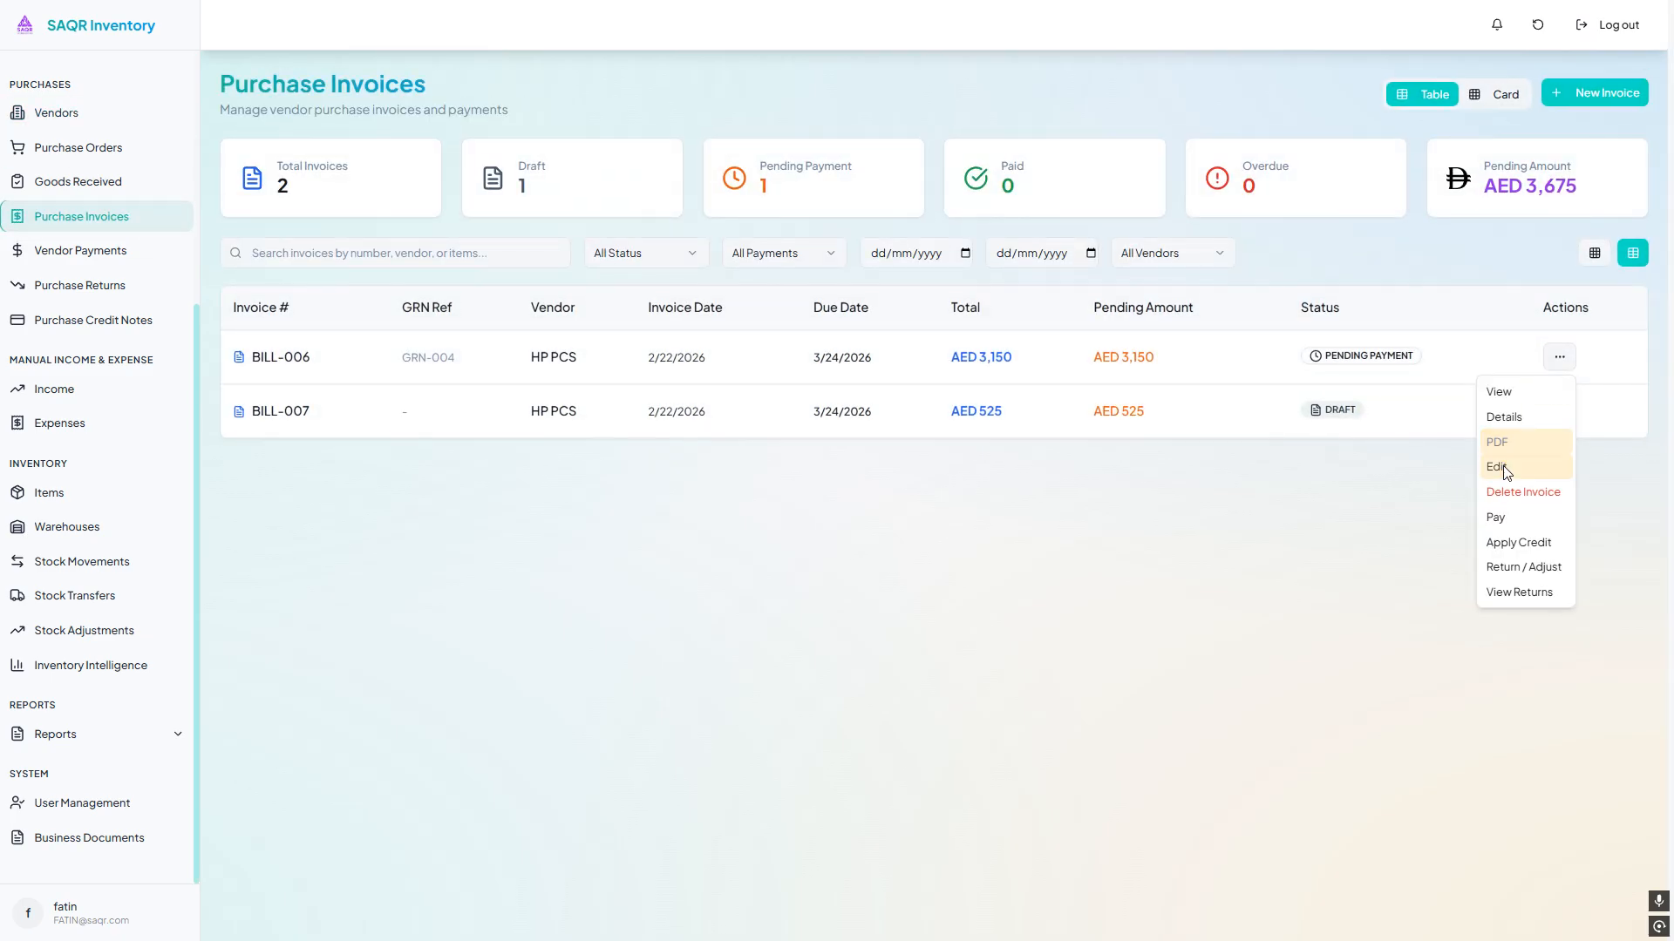
pyautogui.click(1508, 516)
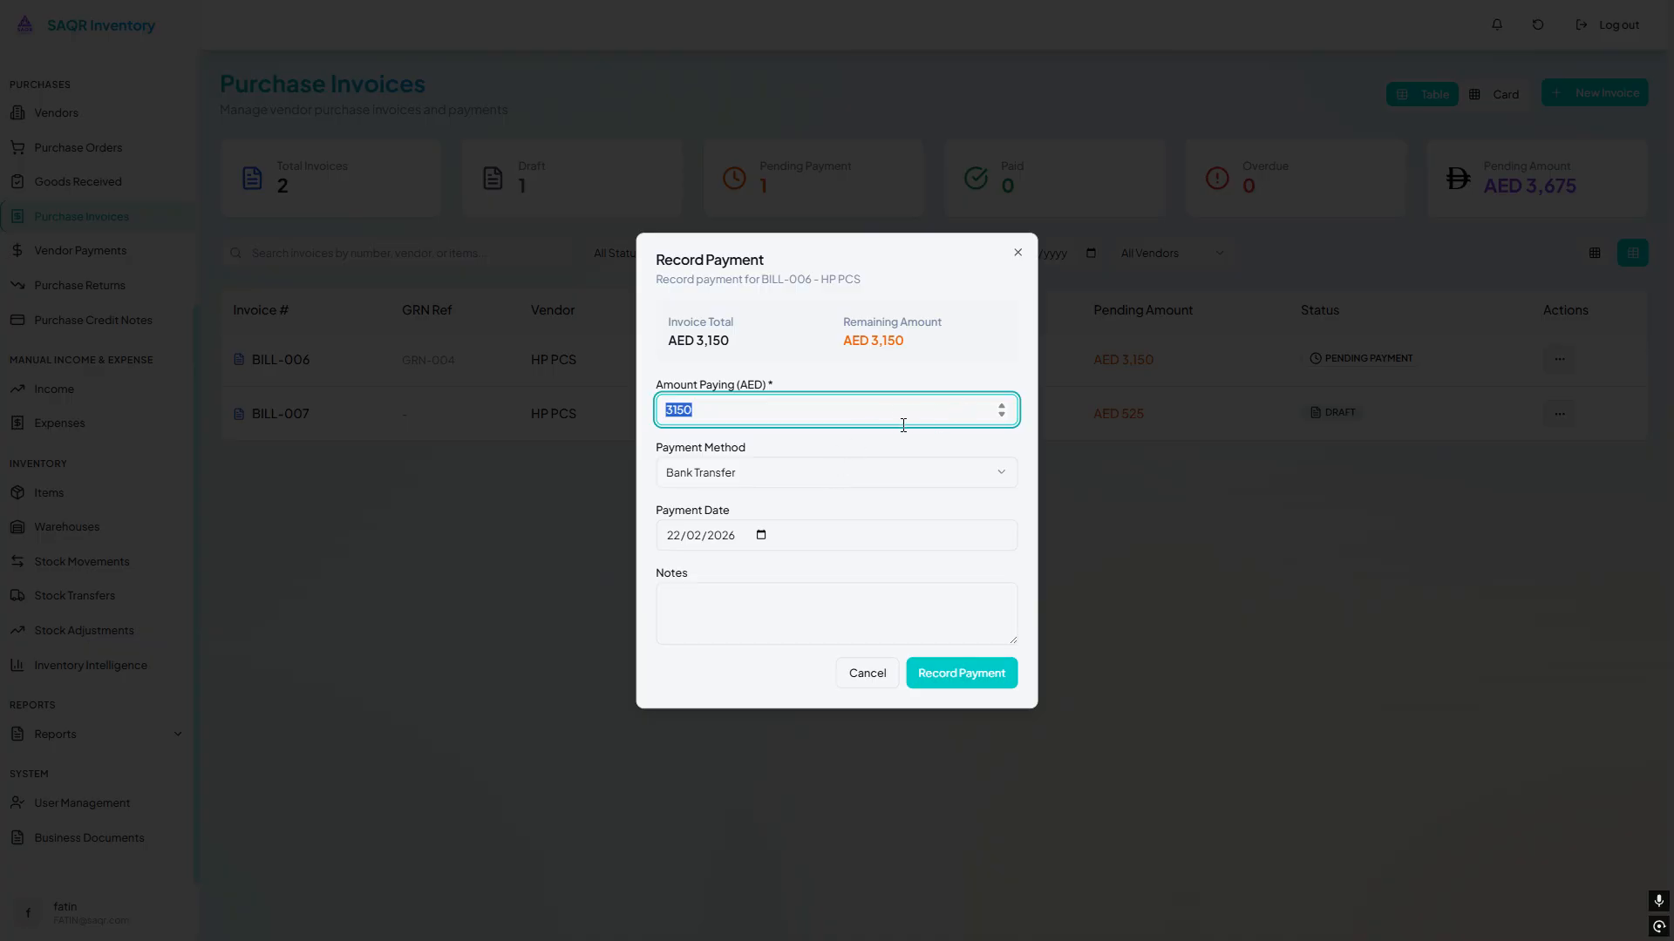
pyautogui.write('15')
pyautogui.click(833, 579)
pyautogui.click(949, 670)
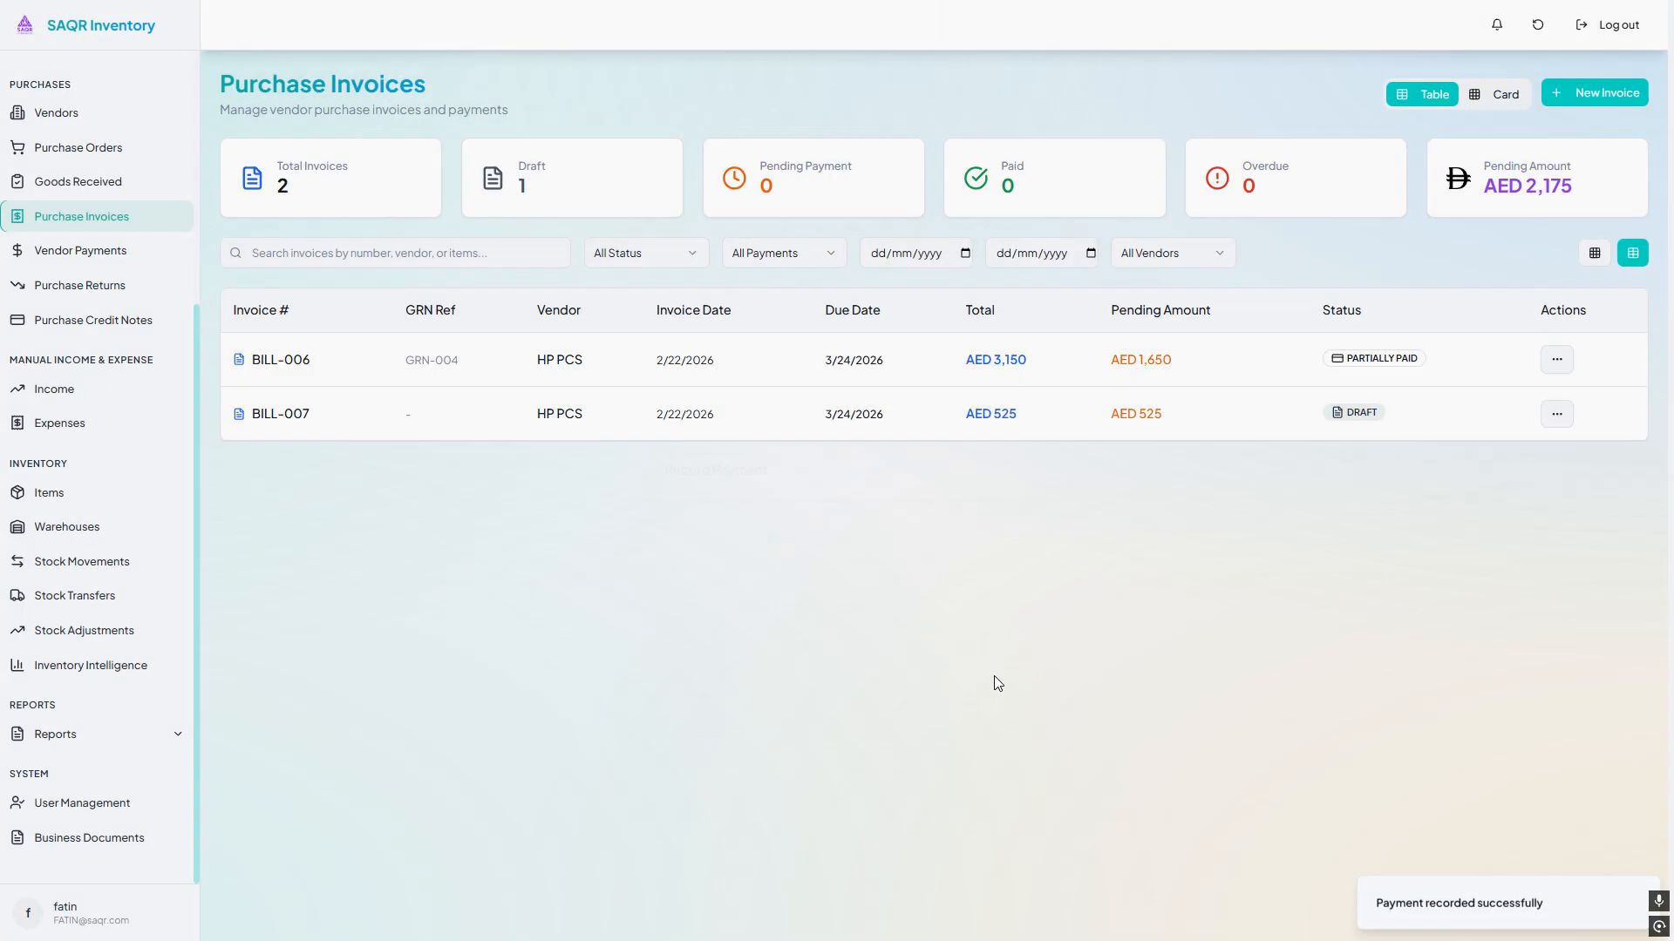
# Check the pending amount of the GRN-004 invoice, review the amount fields and payment methods in its payment form, and cancel it
pyautogui.click(1557, 357)
pyautogui.moveTo(1171, 357); pyautogui.dragTo(1112, 357)
pyautogui.click(1557, 355)
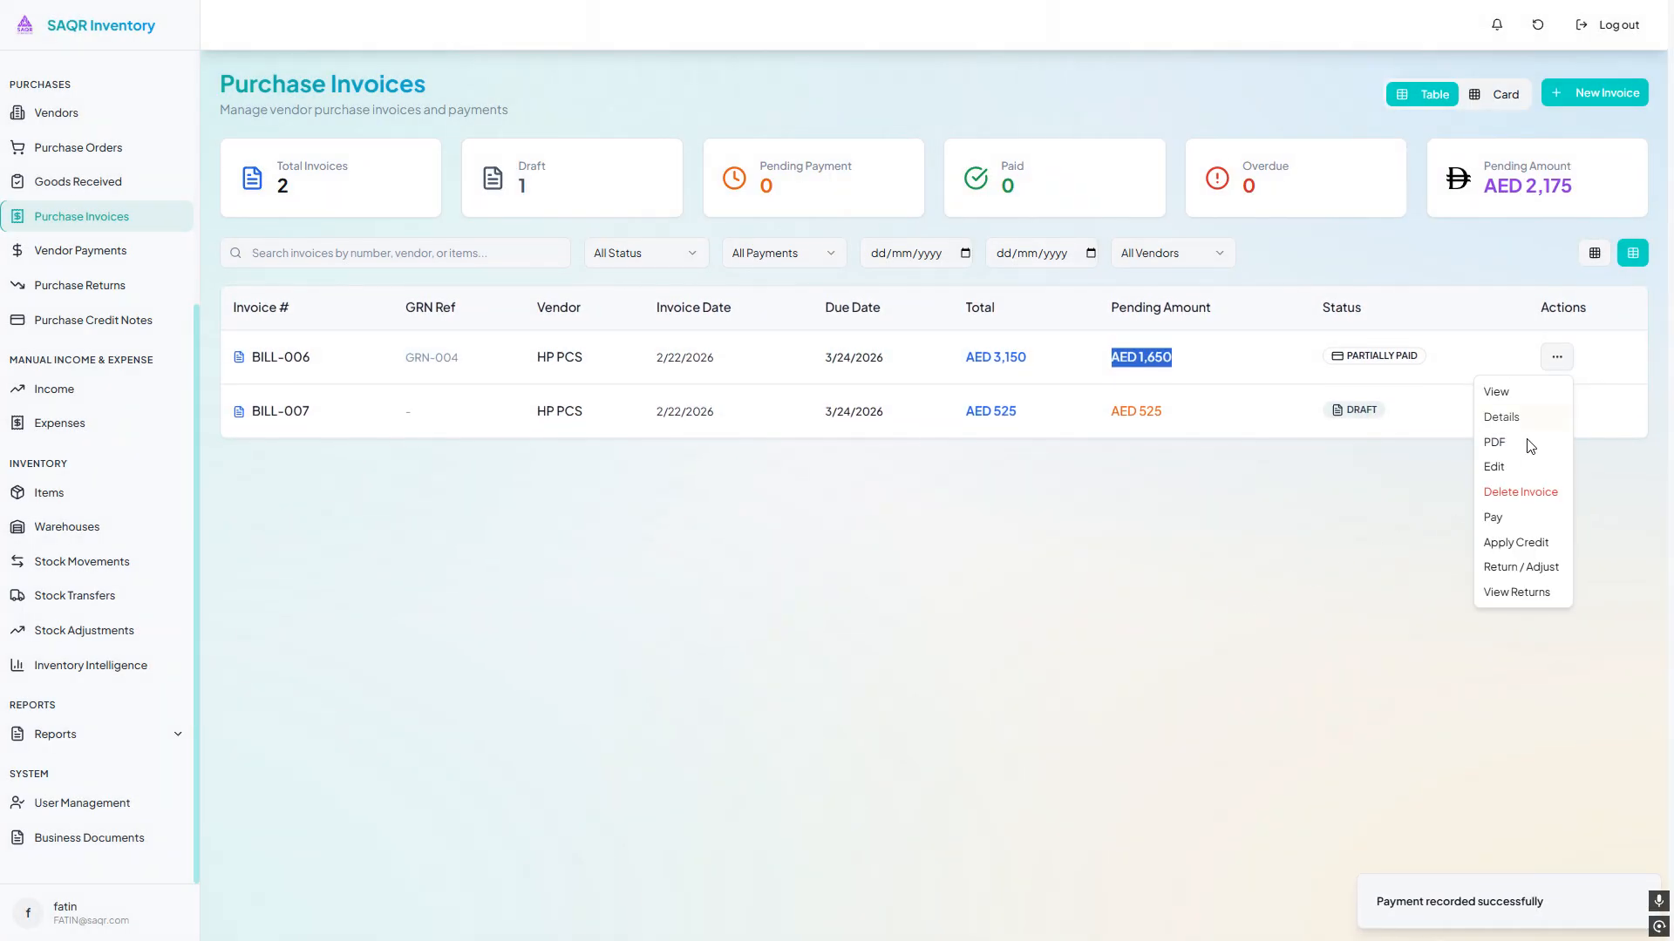
pyautogui.click(1501, 519)
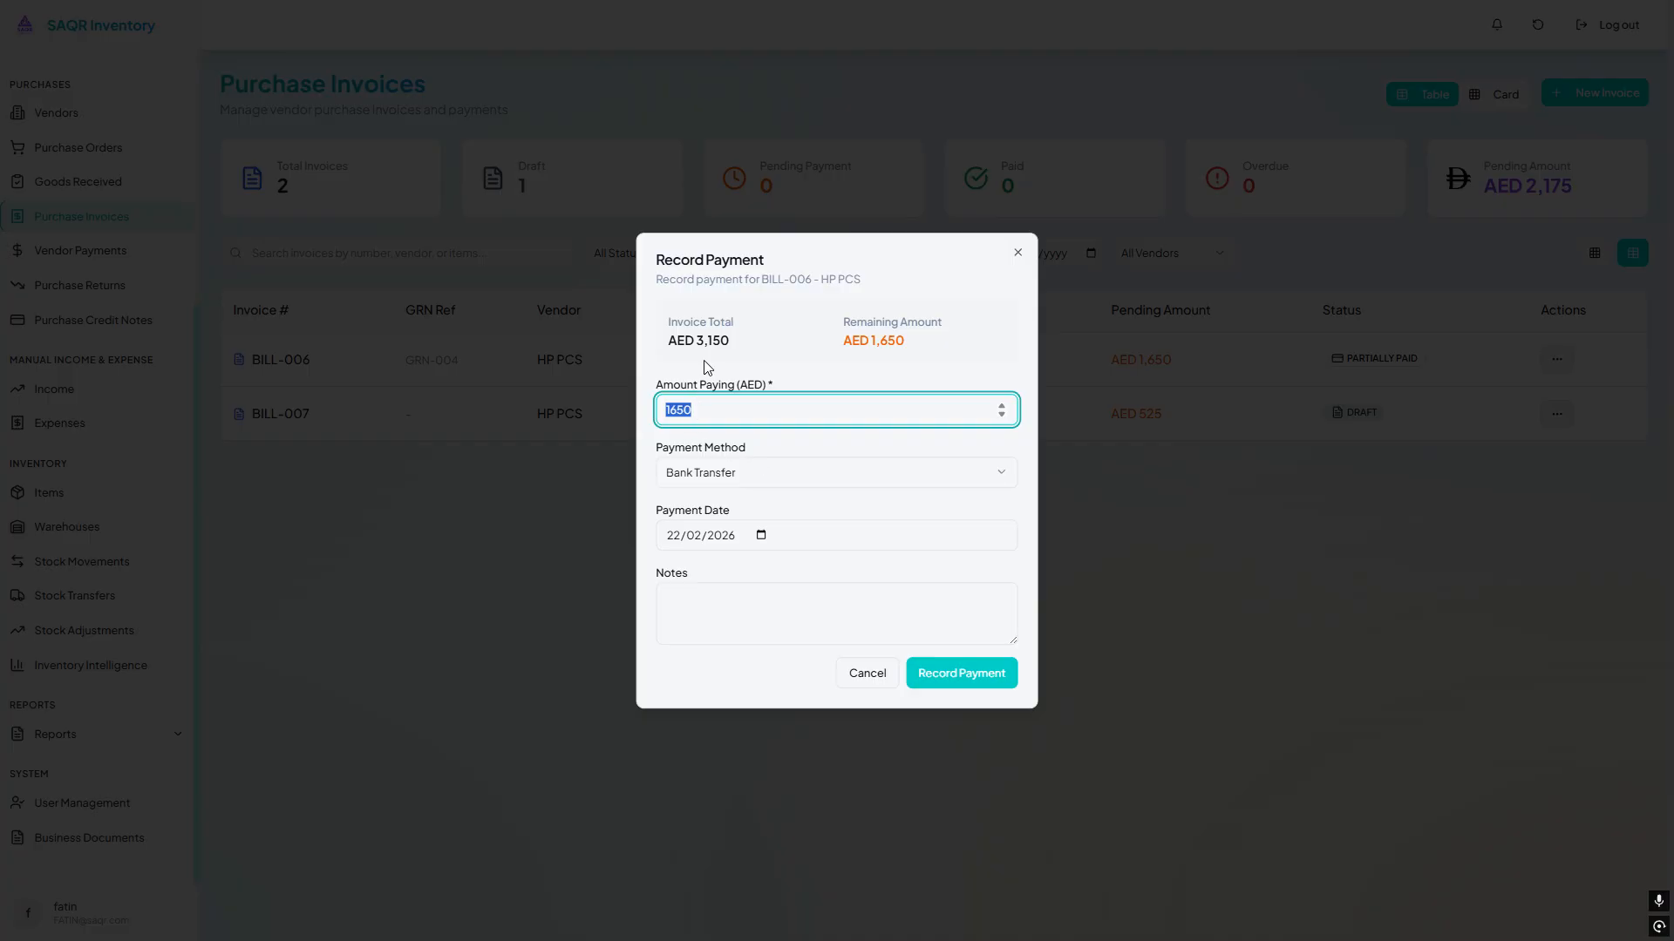
pyautogui.moveTo(876, 319); pyautogui.dragTo(840, 316)
pyautogui.moveTo(672, 315); pyautogui.dragTo(768, 383)
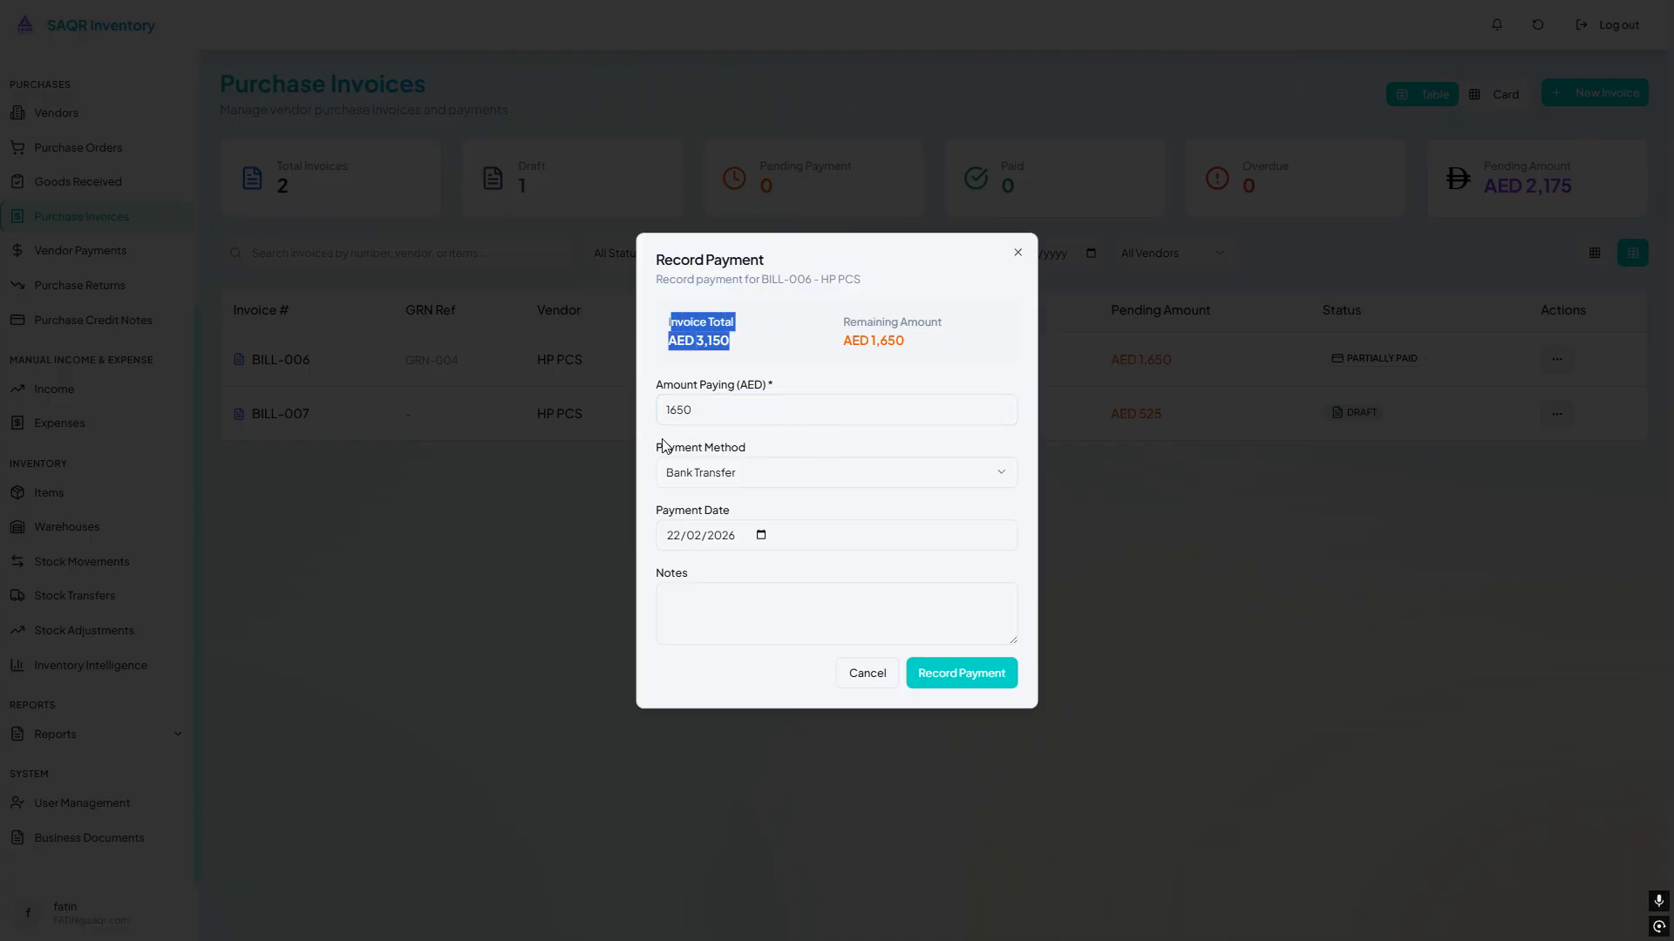
pyautogui.moveTo(634, 393); pyautogui.dragTo(819, 390)
pyautogui.moveTo(713, 447); pyautogui.dragTo(758, 450)
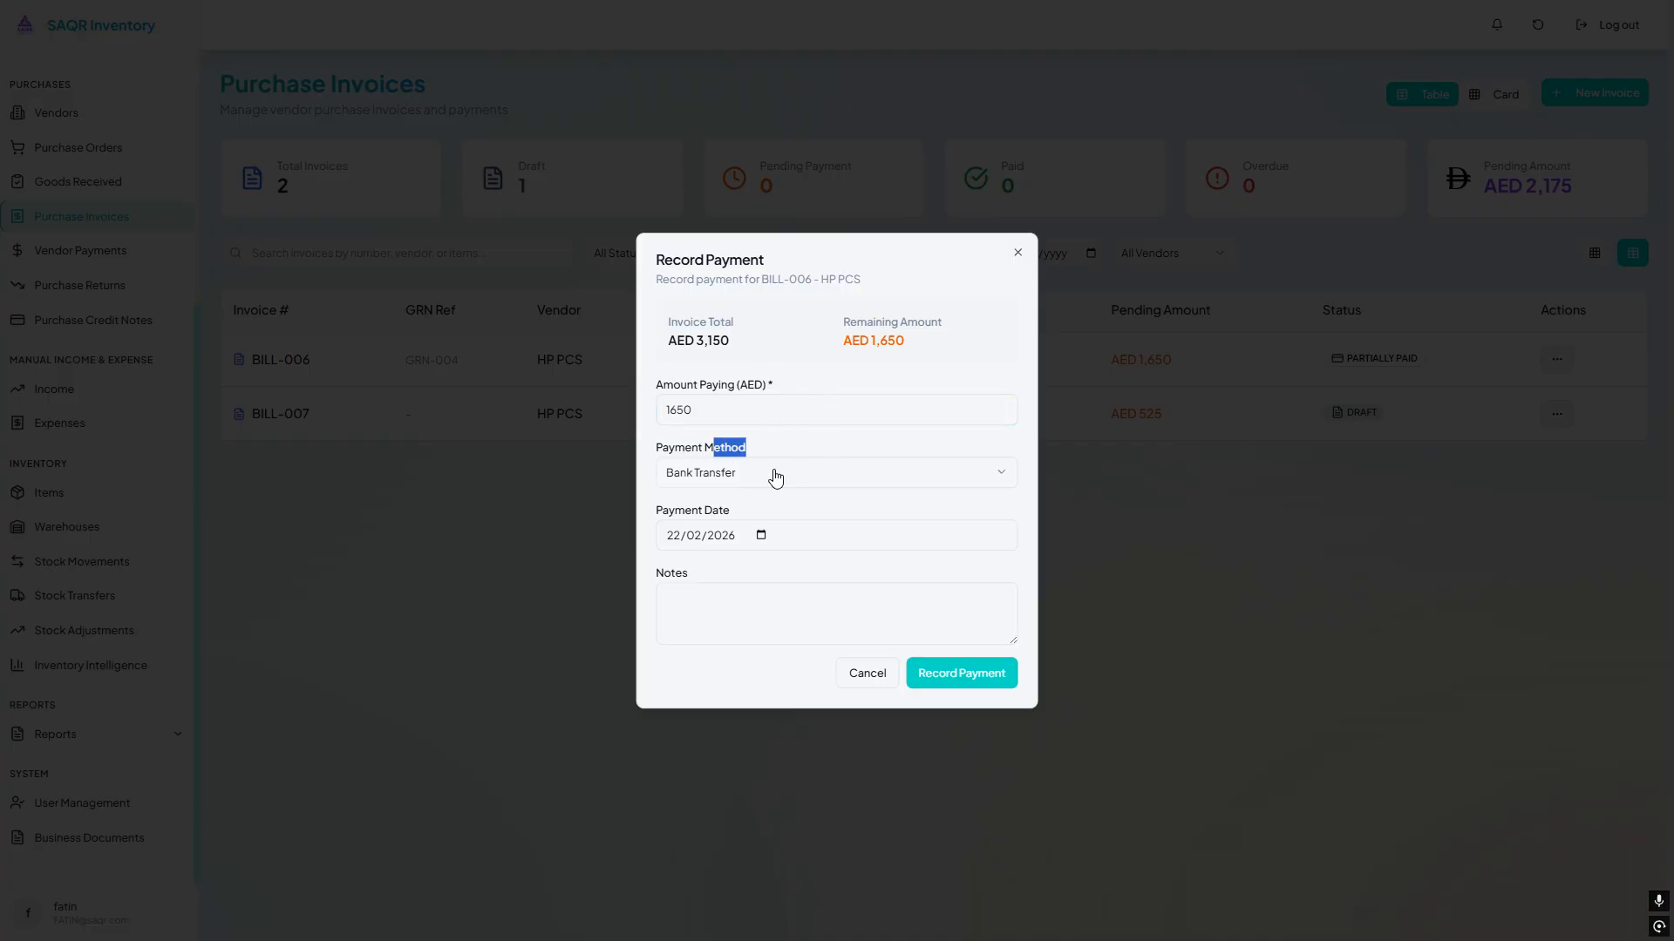
pyautogui.click(775, 475)
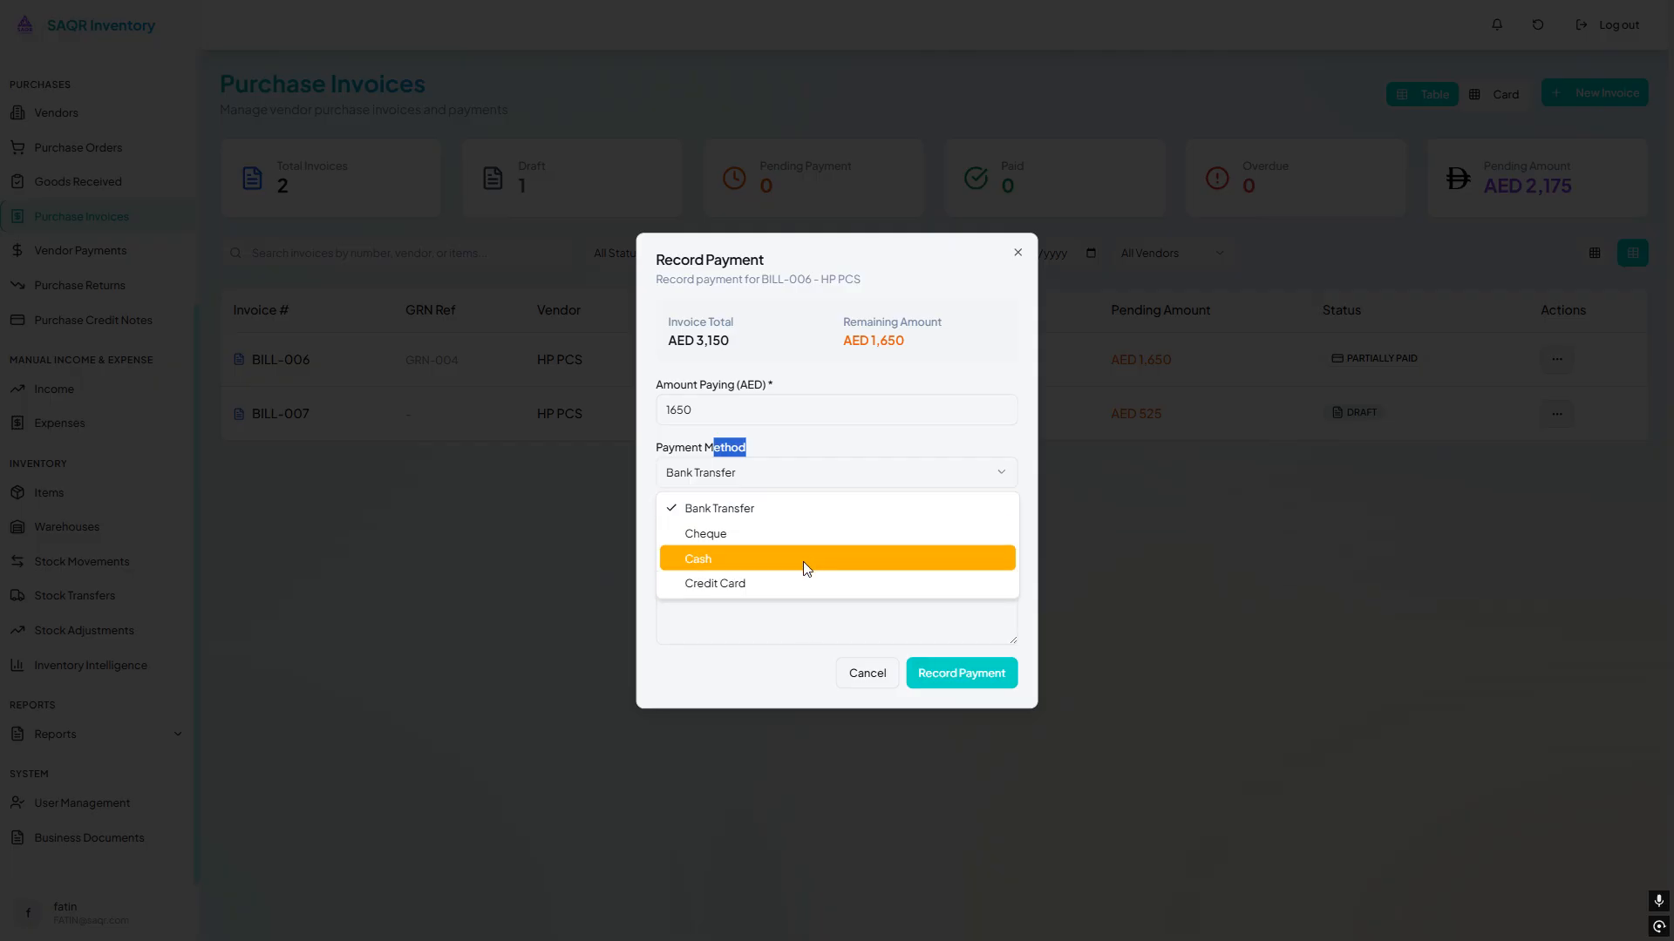
pyautogui.press('Escape')
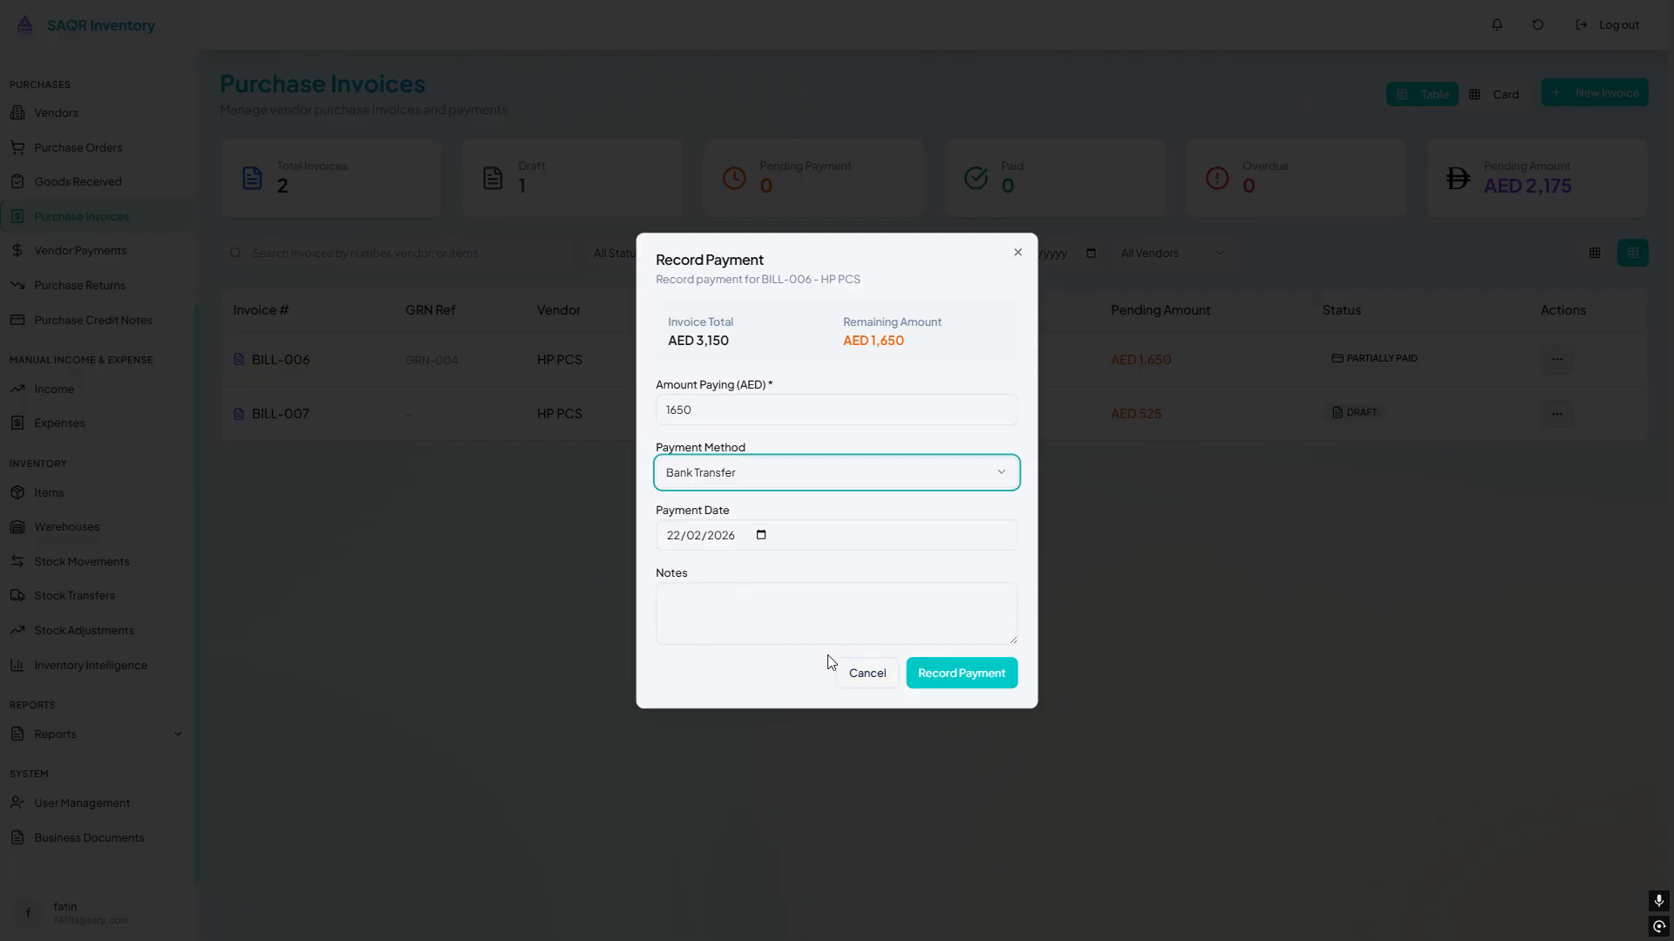
pyautogui.click(863, 675)
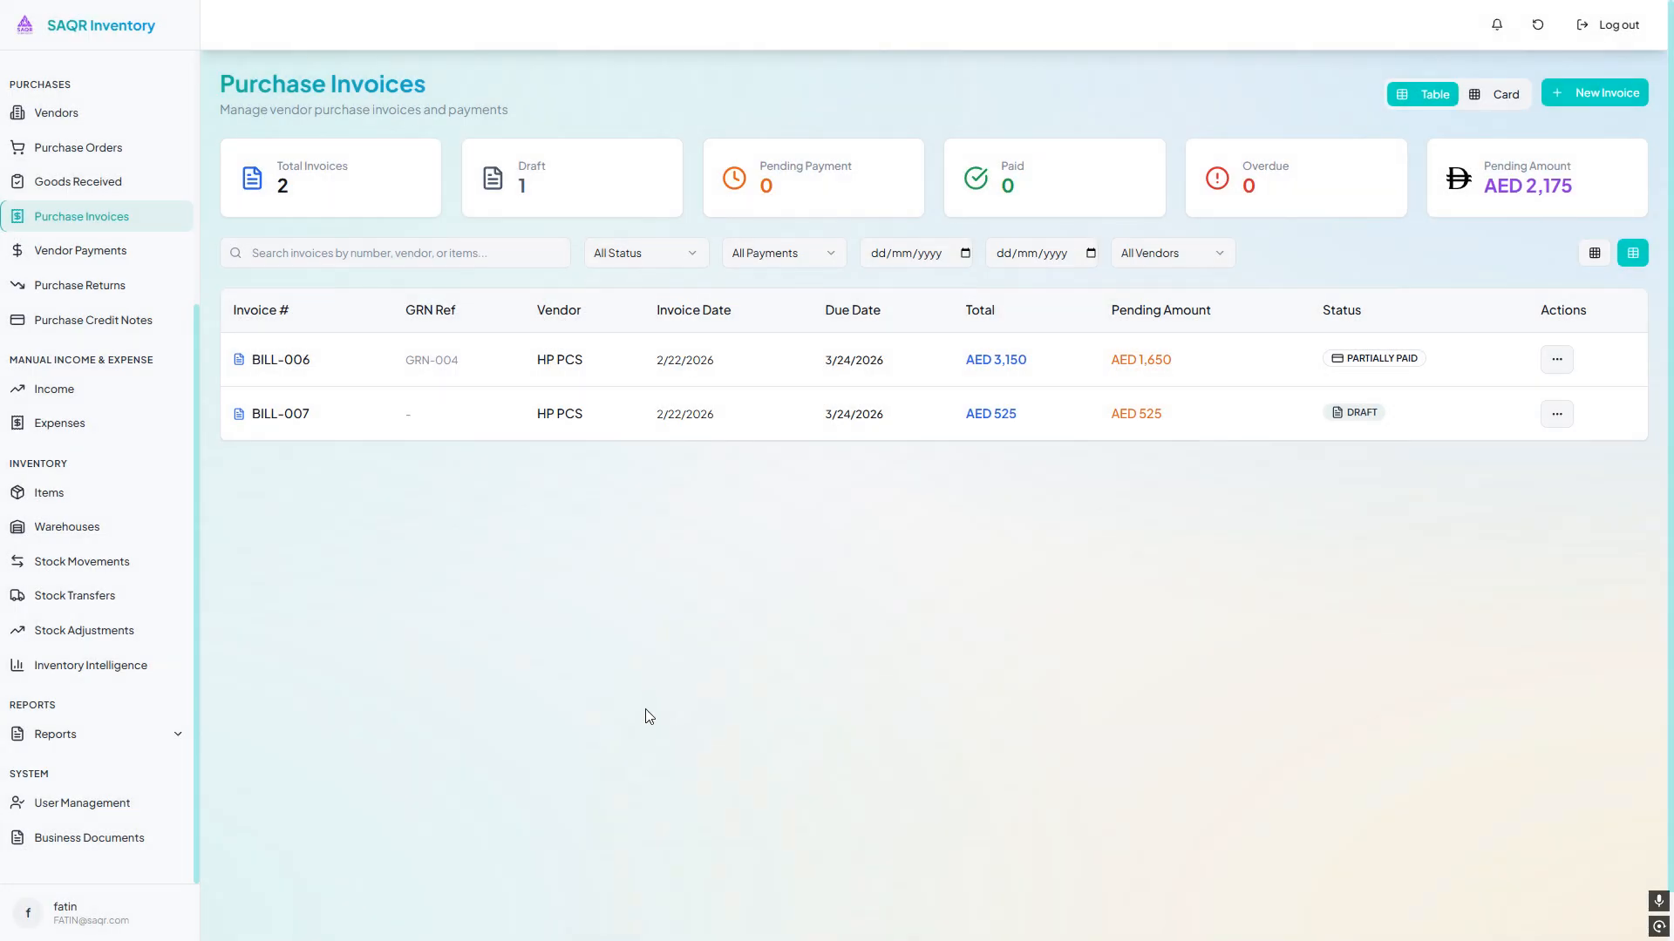
# Examine the recorded HP PCS entry in the vendor payments, view its payment details, and close them
pyautogui.click(83, 253)
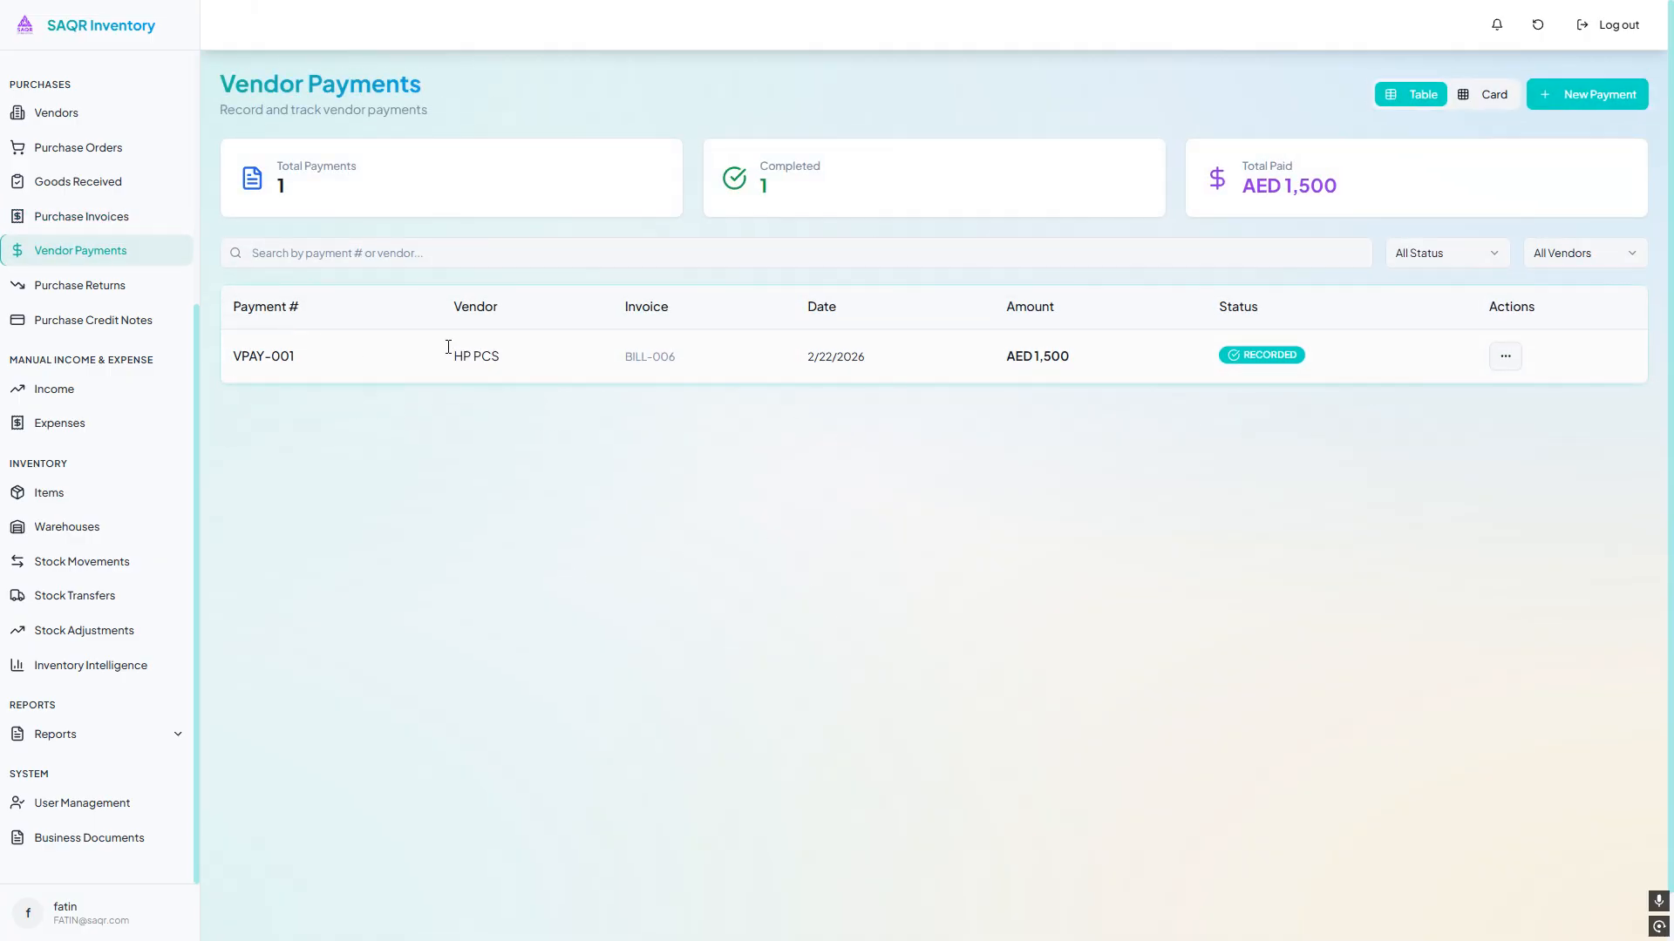
pyautogui.moveTo(438, 345); pyautogui.dragTo(691, 358)
pyautogui.moveTo(799, 363); pyautogui.dragTo(917, 365)
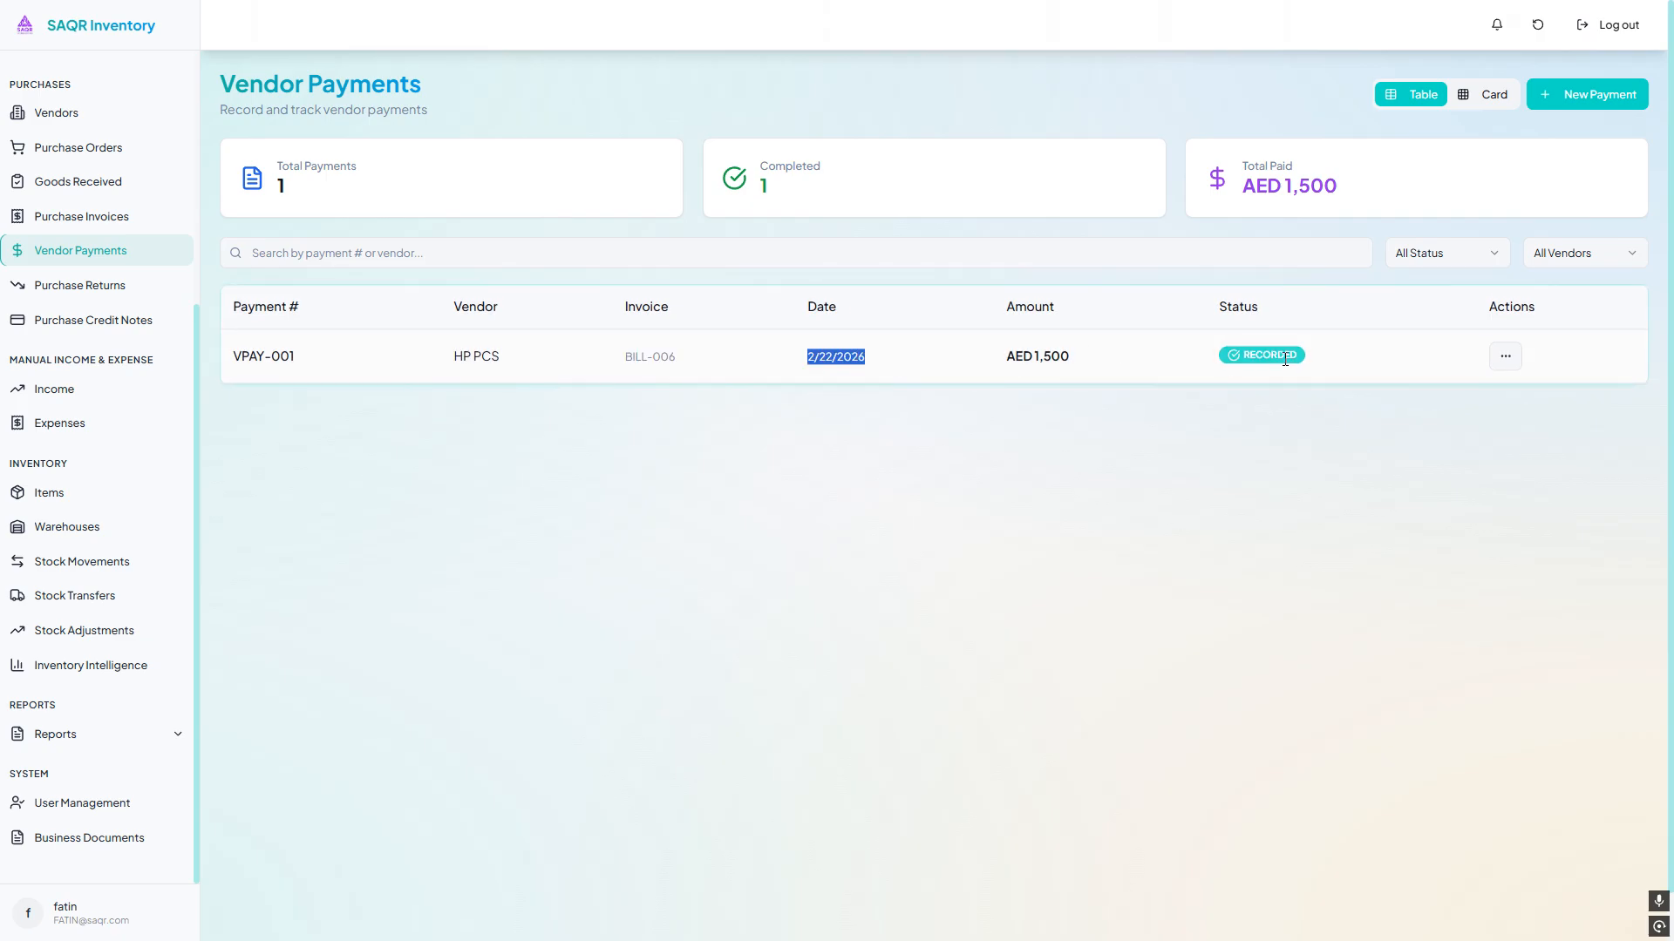
pyautogui.click(1509, 359)
pyautogui.click(1465, 391)
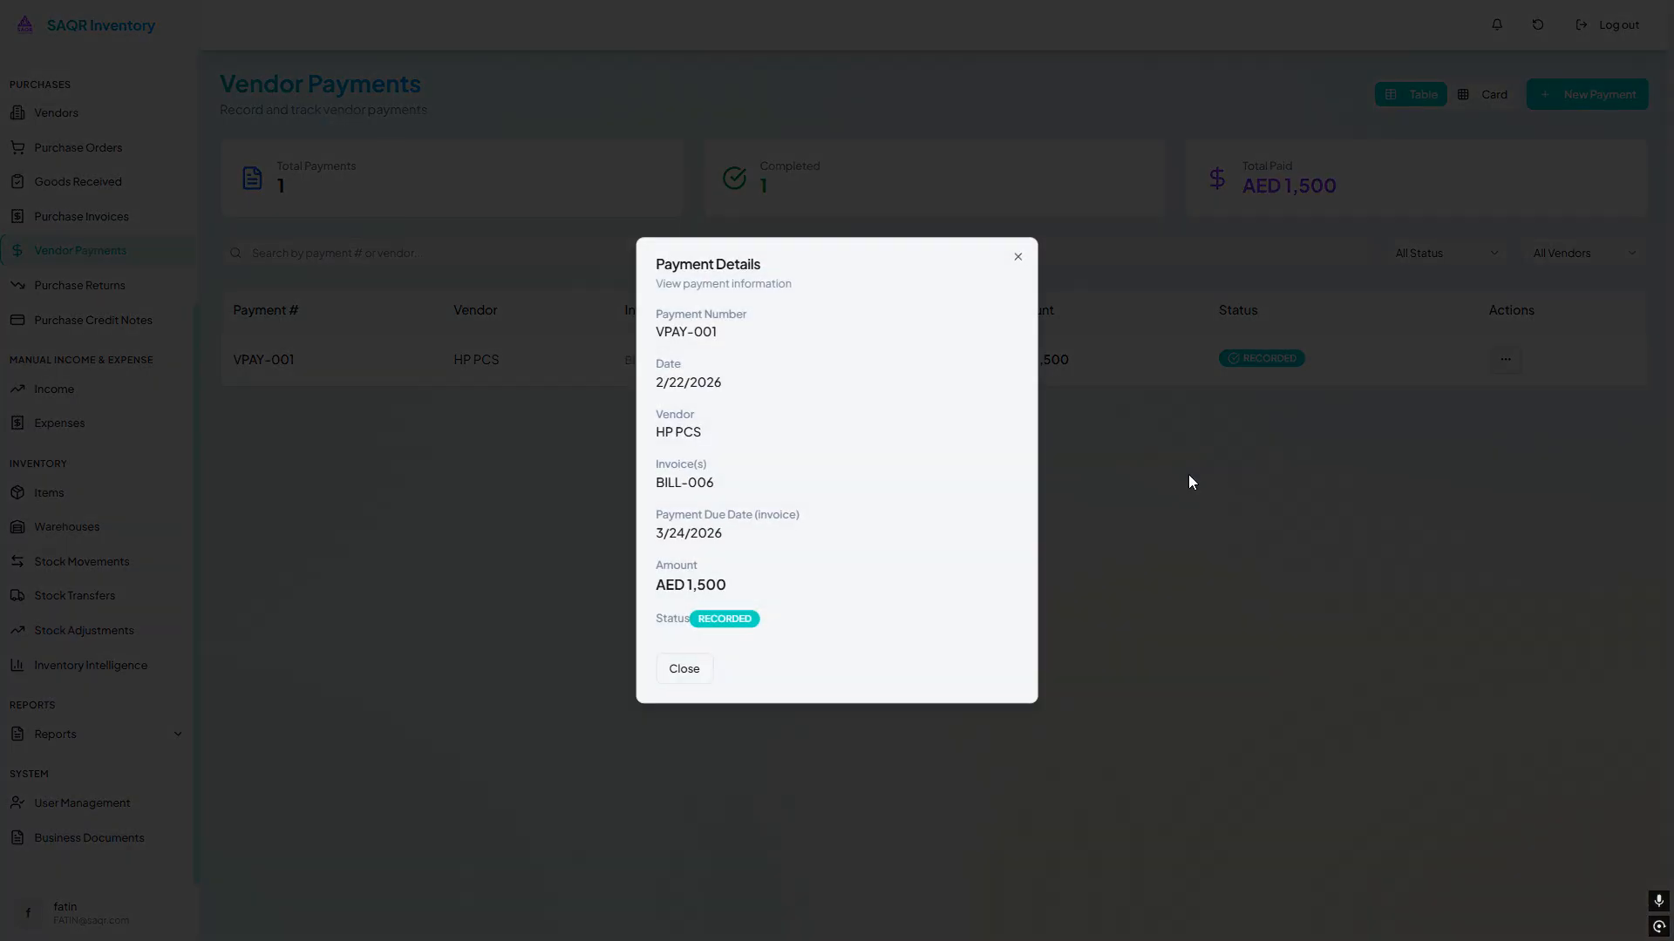
pyautogui.click(1018, 252)
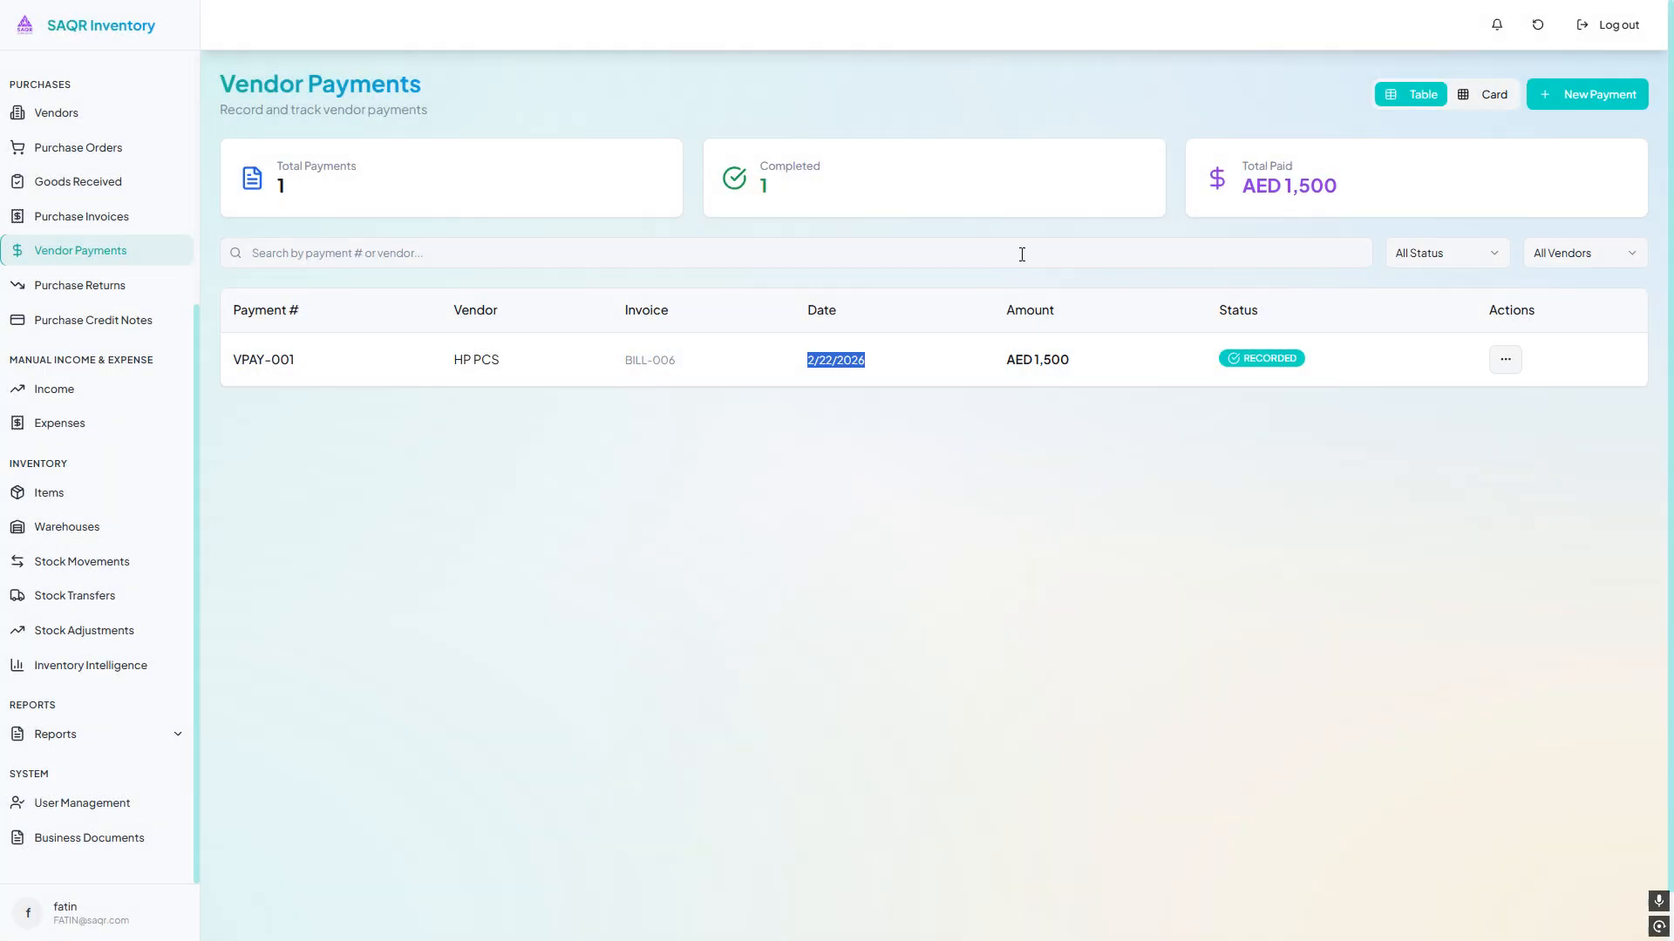
# Check the total purchases of vendor HP PCS, and open its vendor details to review the financial summary
pyautogui.click(144, 116)
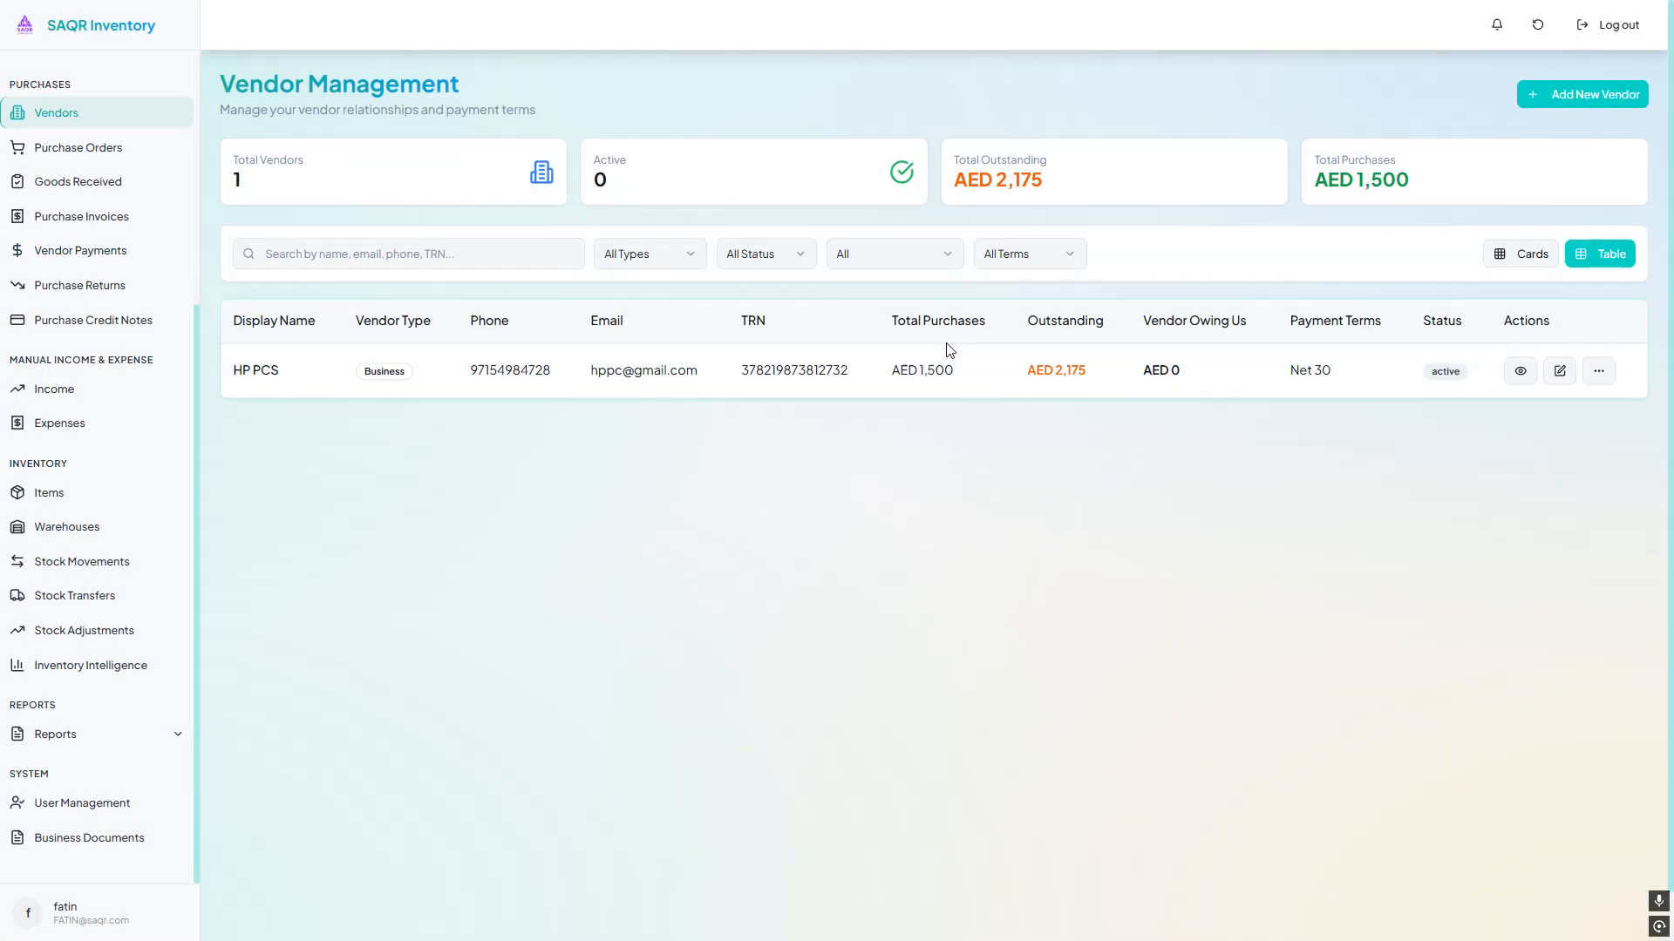
pyautogui.moveTo(898, 370)
pyautogui.mouseDown()
pyautogui.moveTo(953, 370)
pyautogui.moveTo(892, 370)
pyautogui.mouseUp()
pyautogui.click(952, 367)
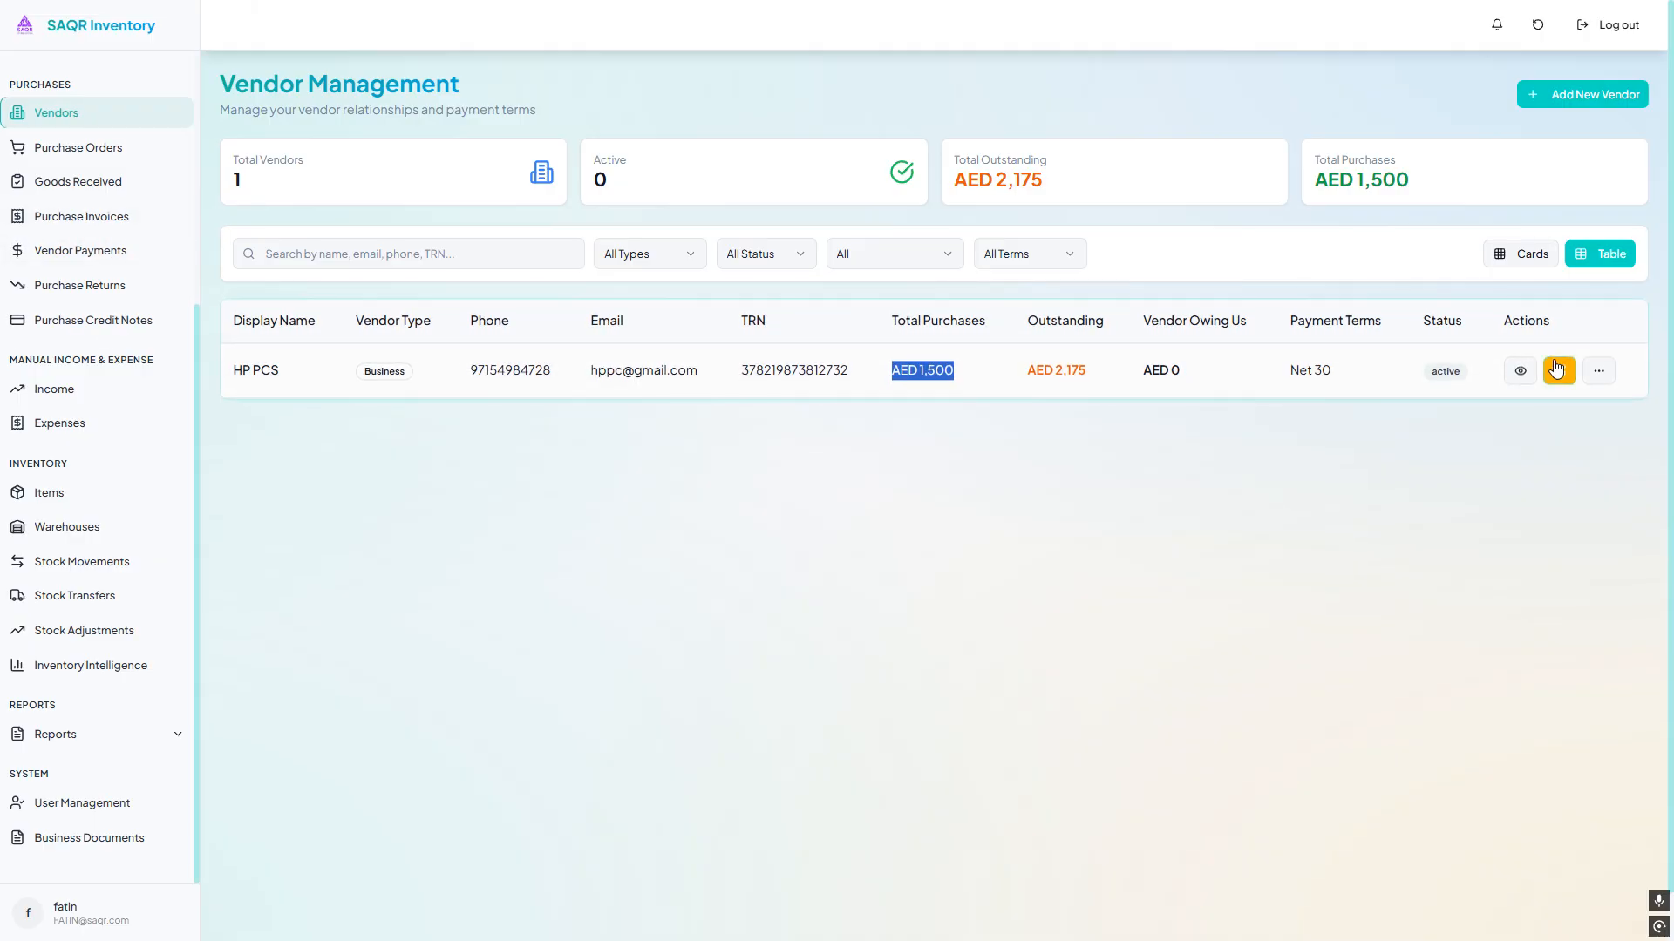
pyautogui.click(1520, 373)
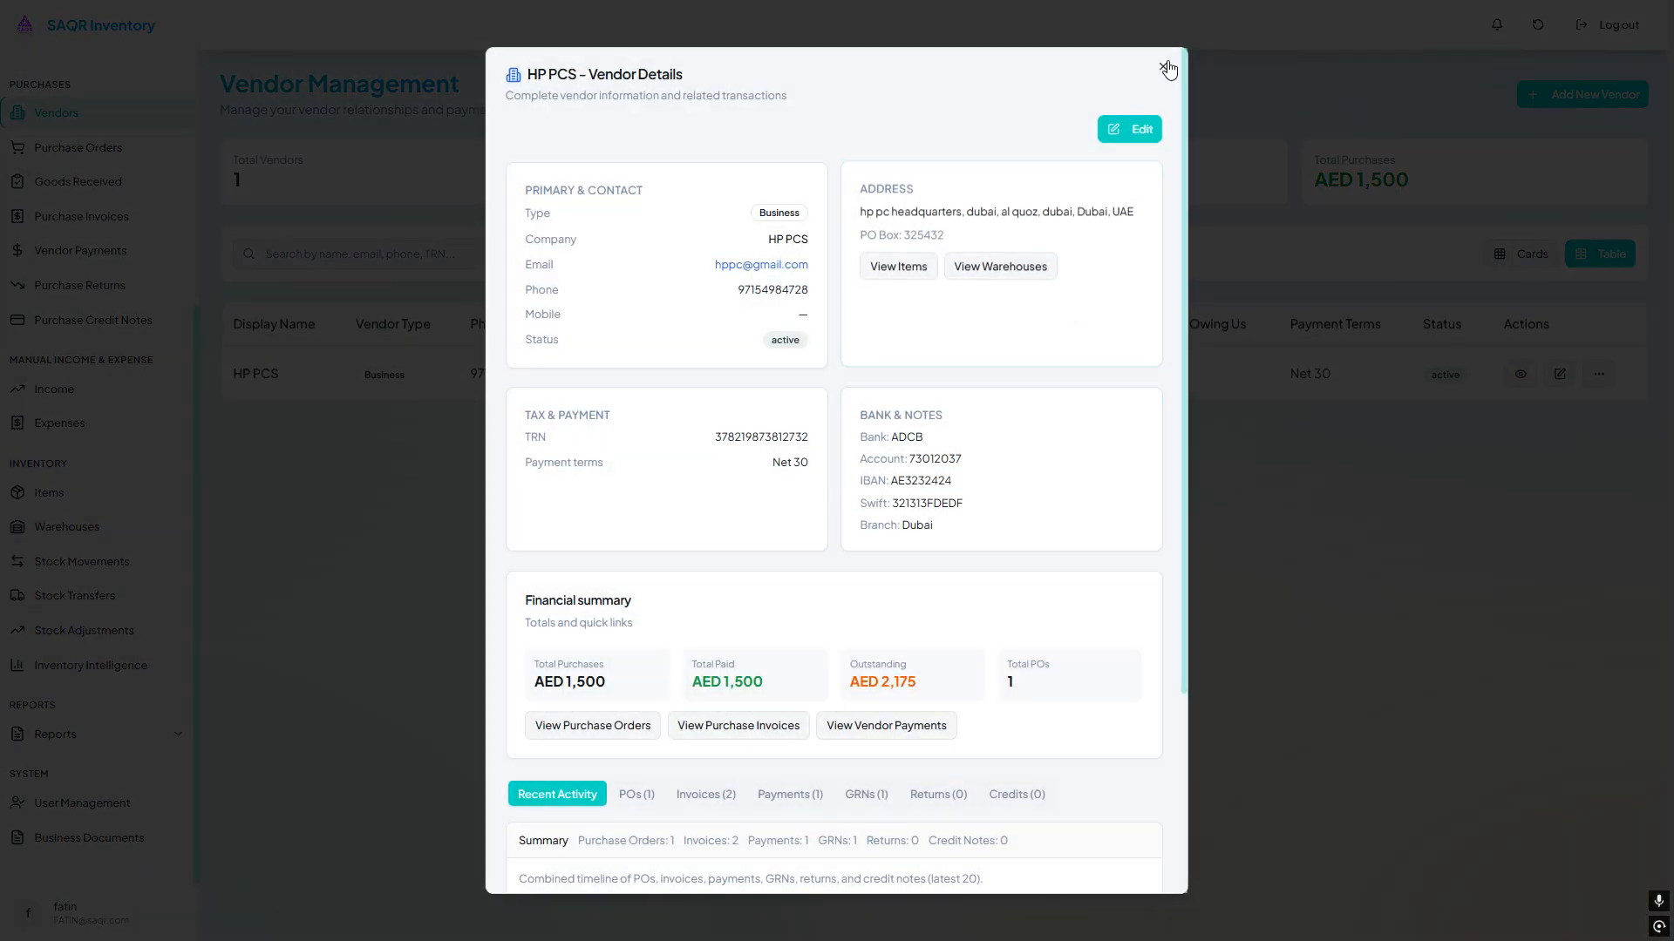
pyautogui.moveTo(578, 664); pyautogui.dragTo(685, 674)
pyautogui.click(1065, 680)
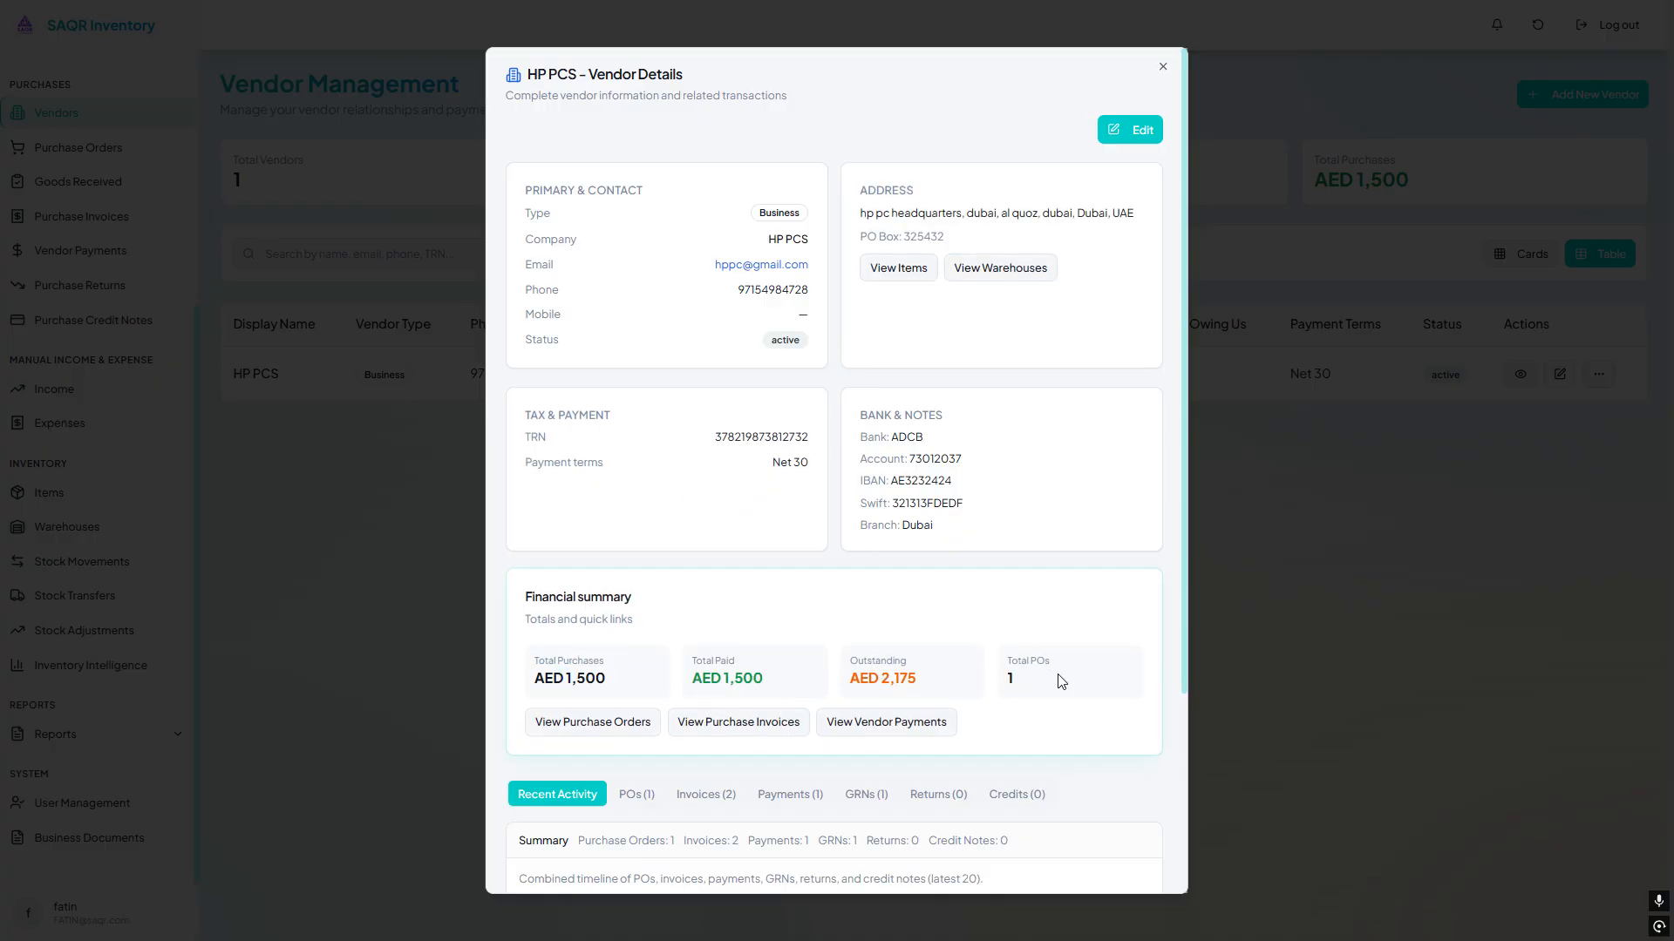
# Close the vendor details and complete a return of 3 units of HP P C on the purchase invoice linked to GRN-004
pyautogui.click(1438, 601)
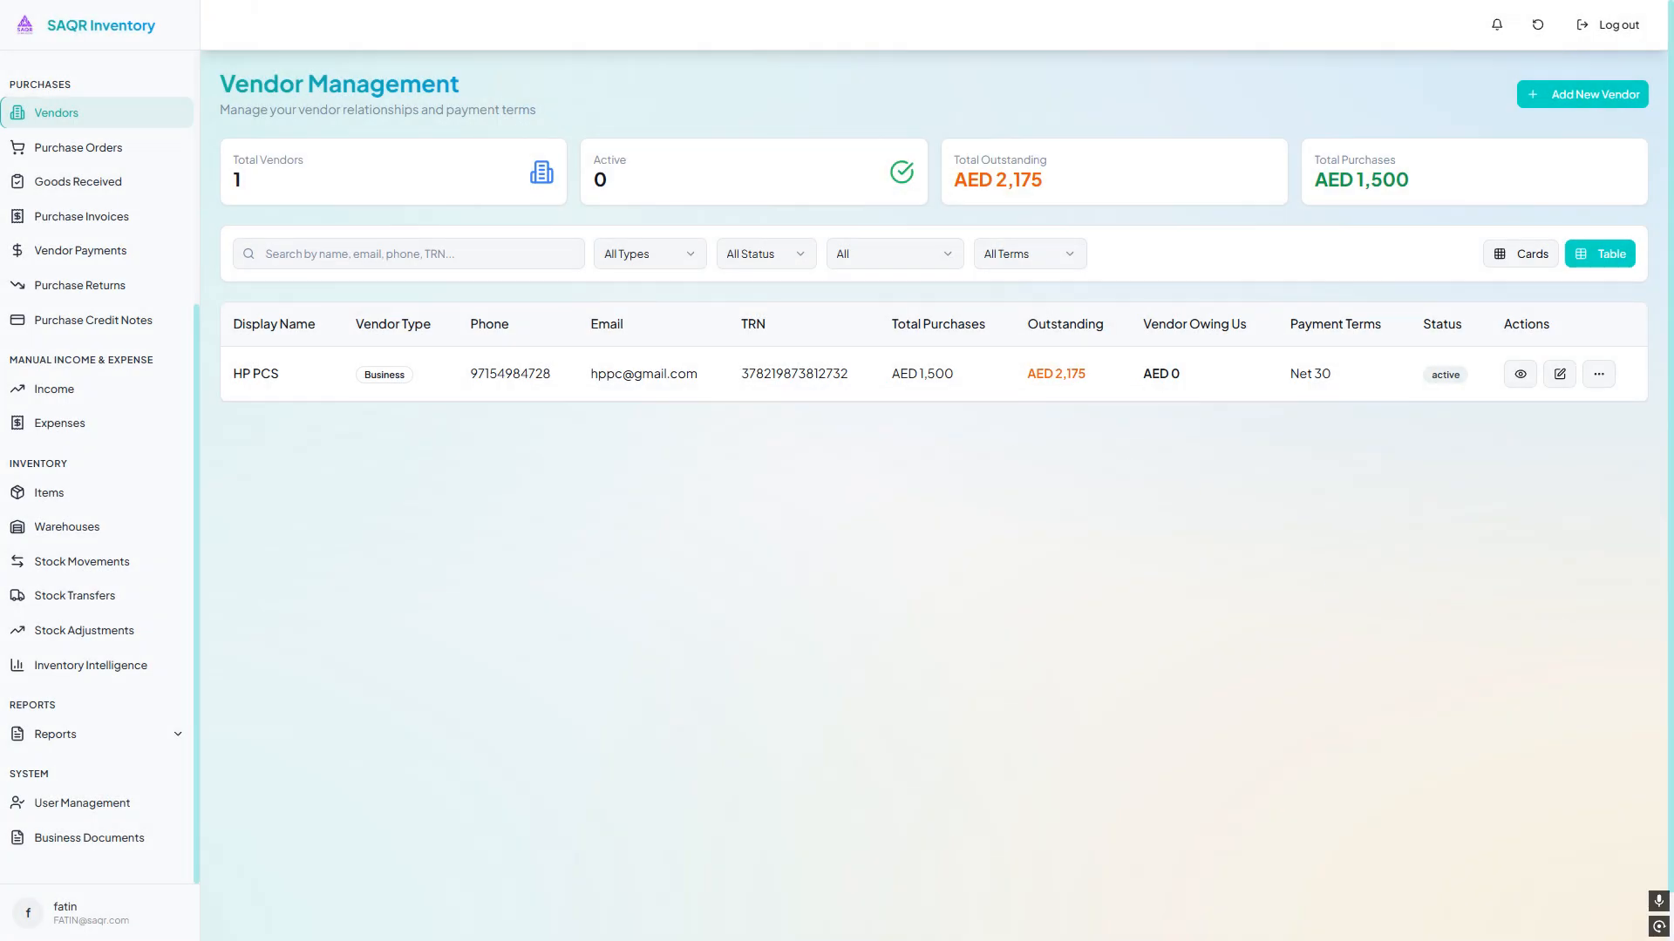
pyautogui.click(132, 220)
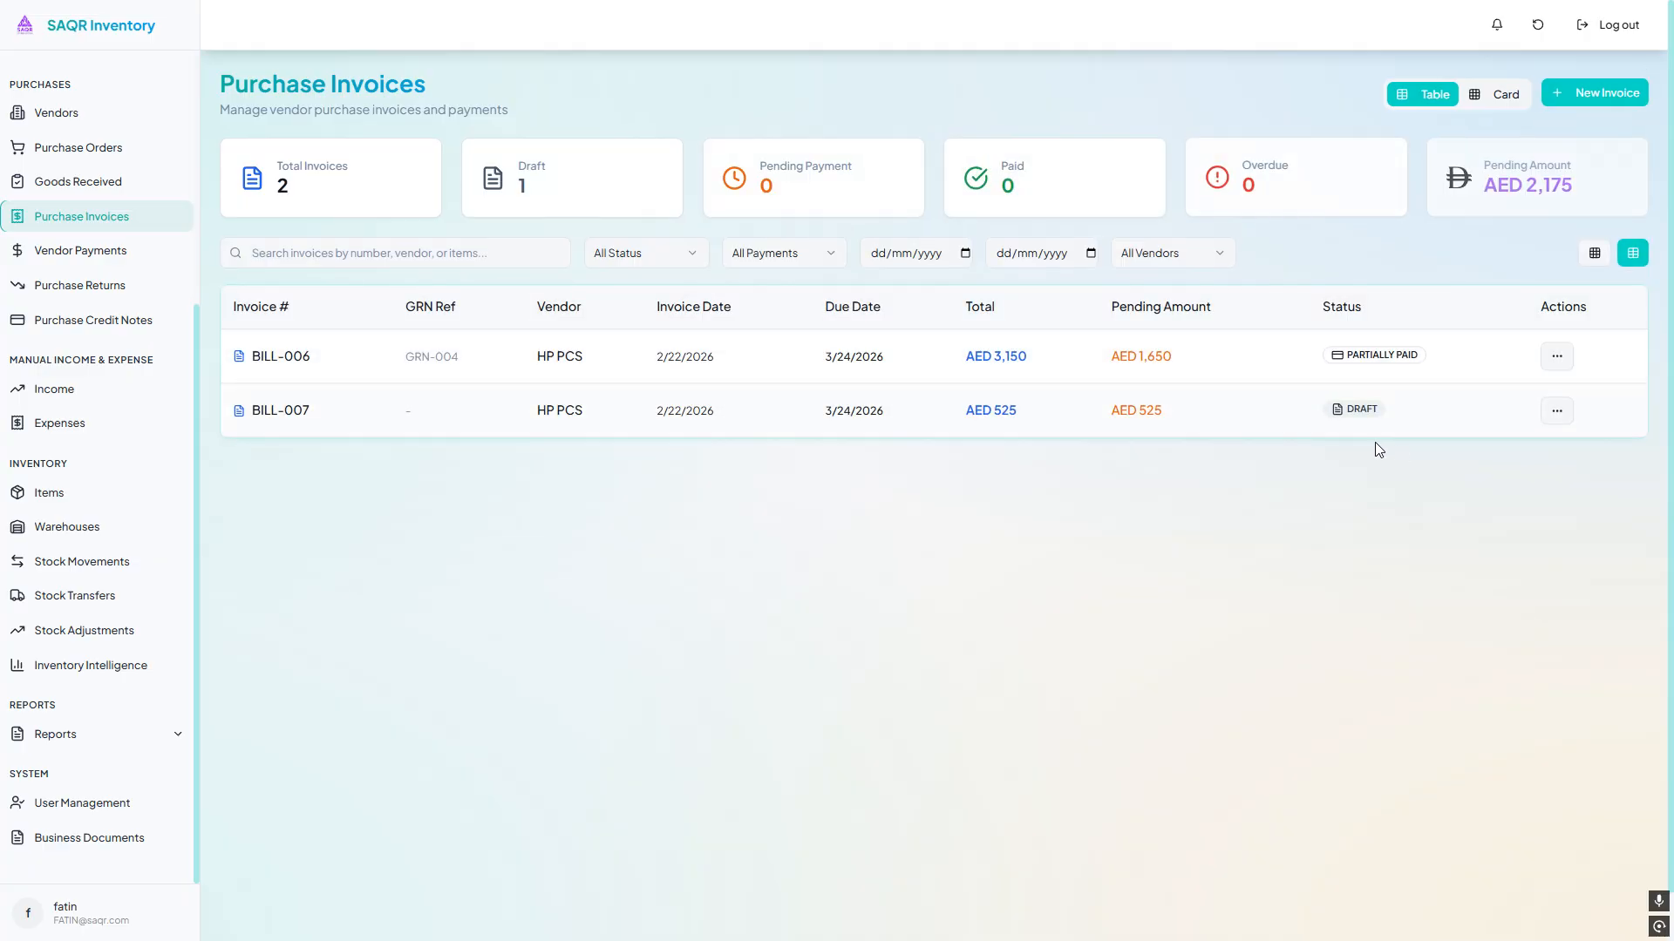
pyautogui.click(1556, 356)
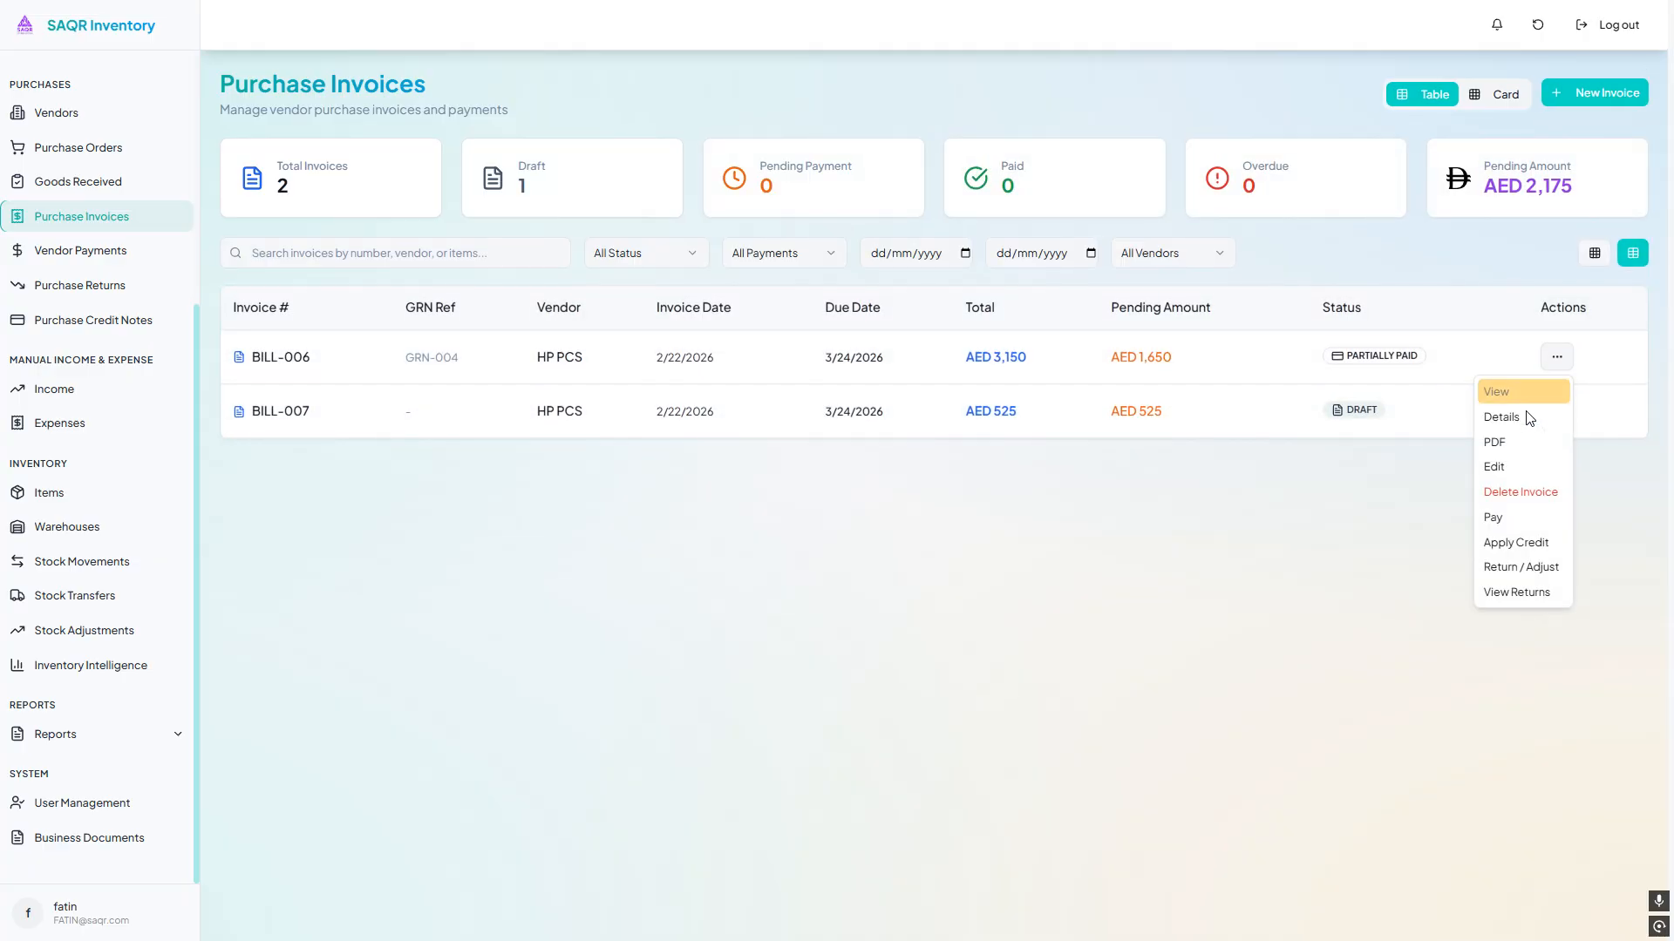
pyautogui.click(1541, 568)
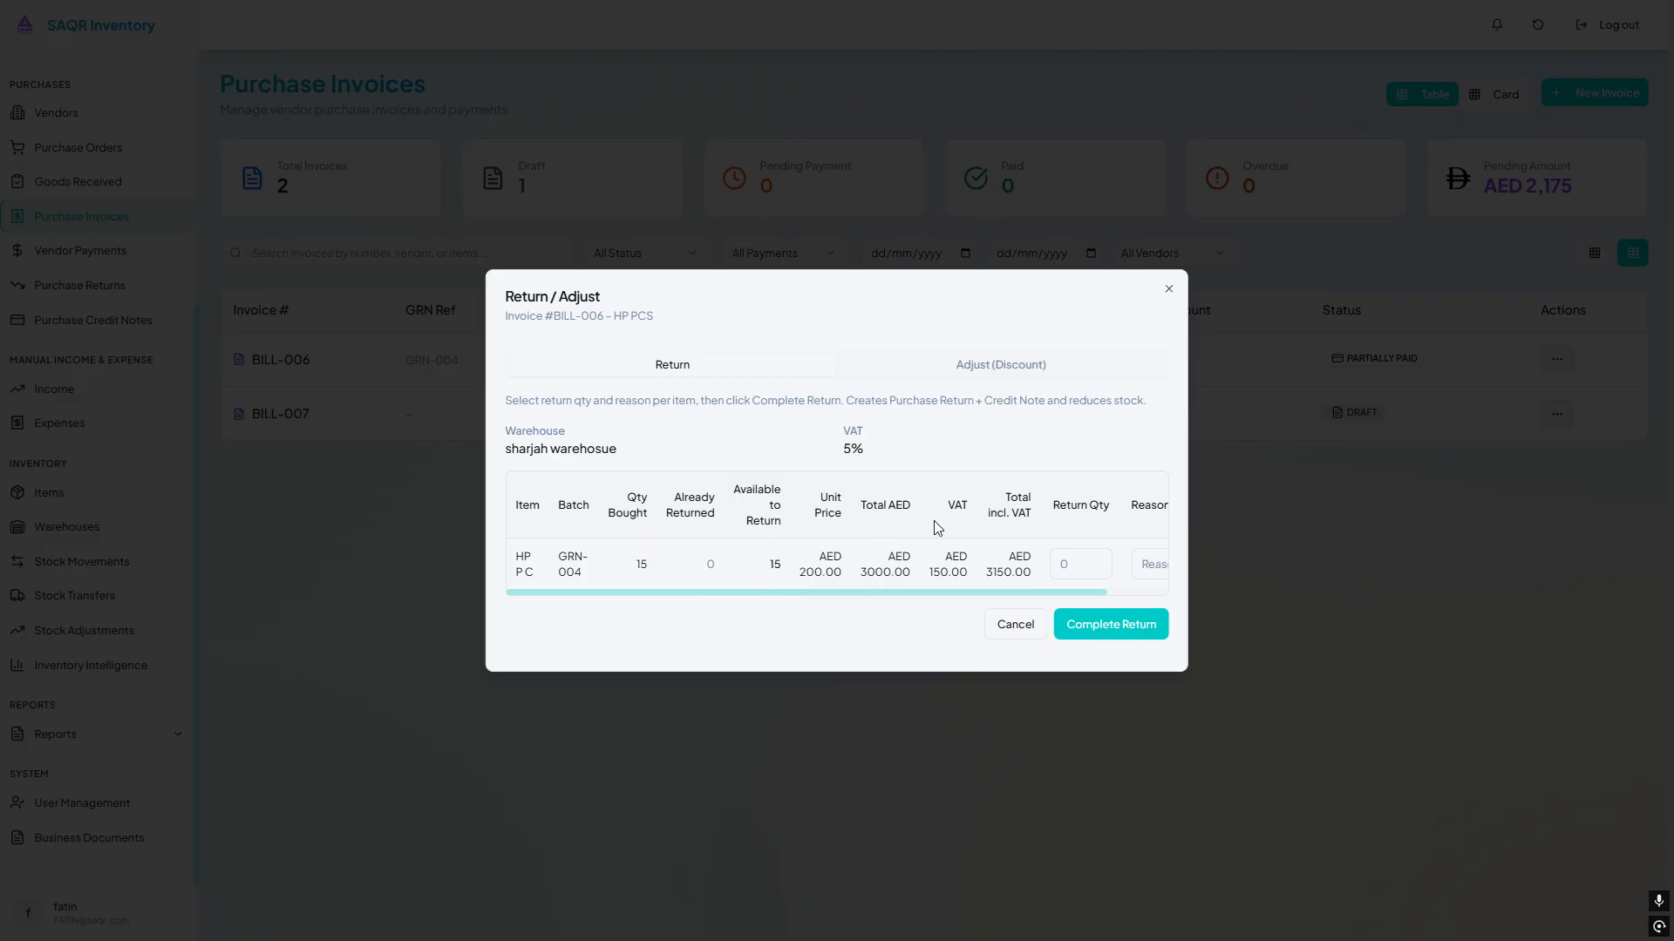
pyautogui.doubleClick(1096, 562)
pyautogui.moveTo(1080, 592); pyautogui.dragTo(923, 592)
pyautogui.click(1119, 566)
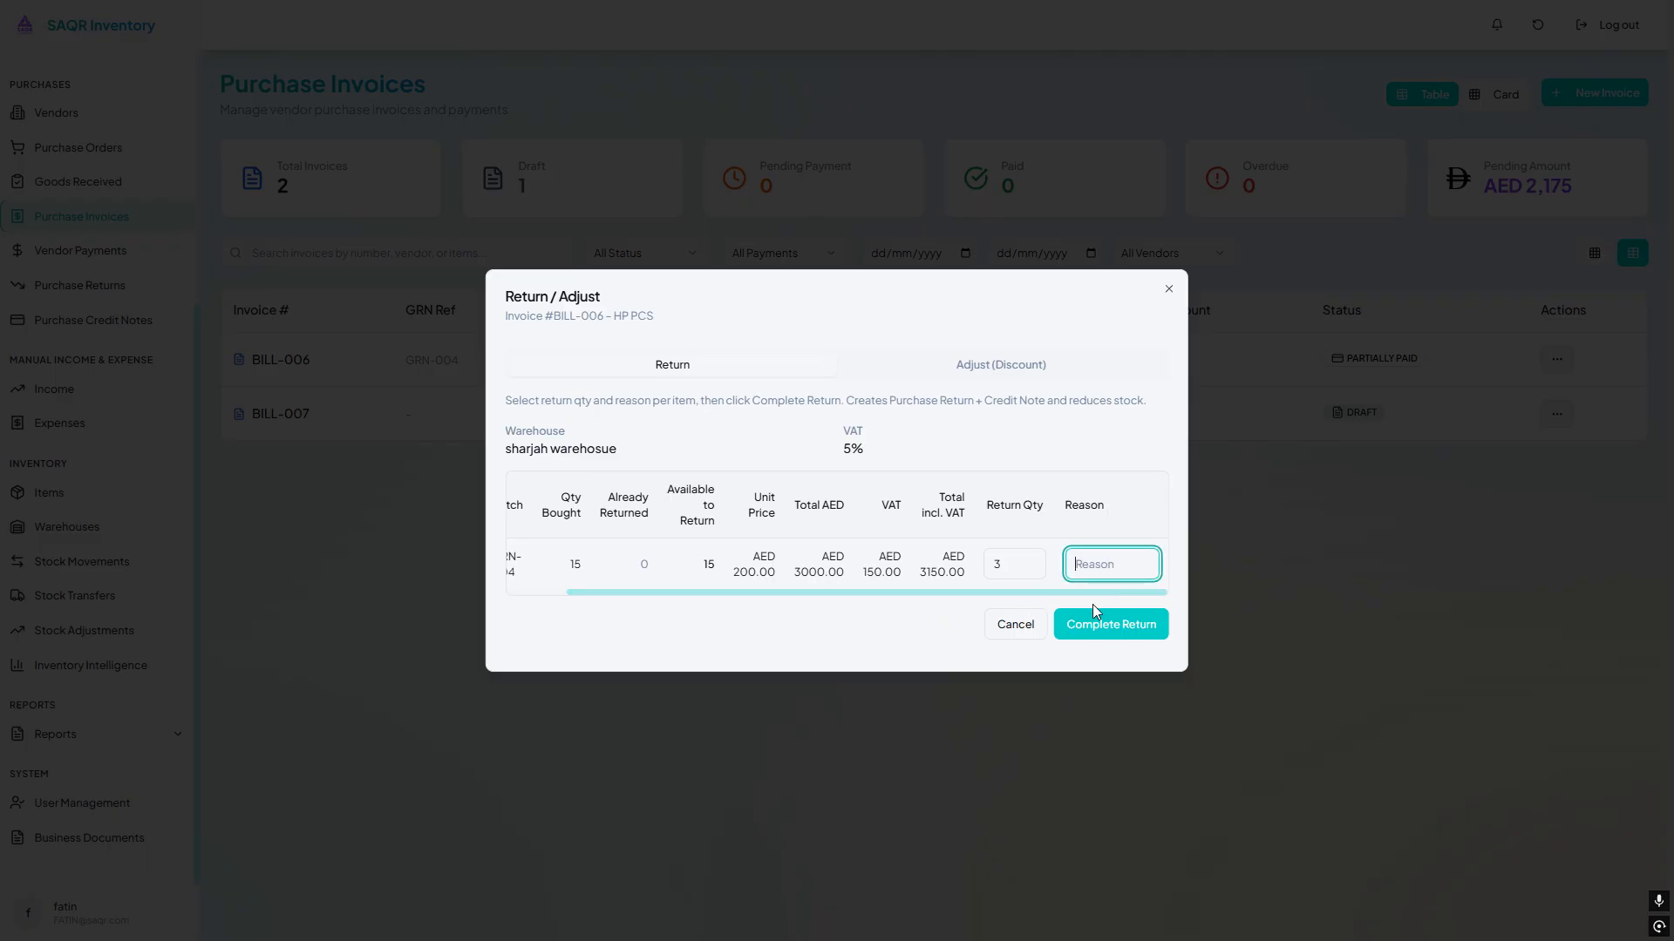
pyautogui.click(1137, 641)
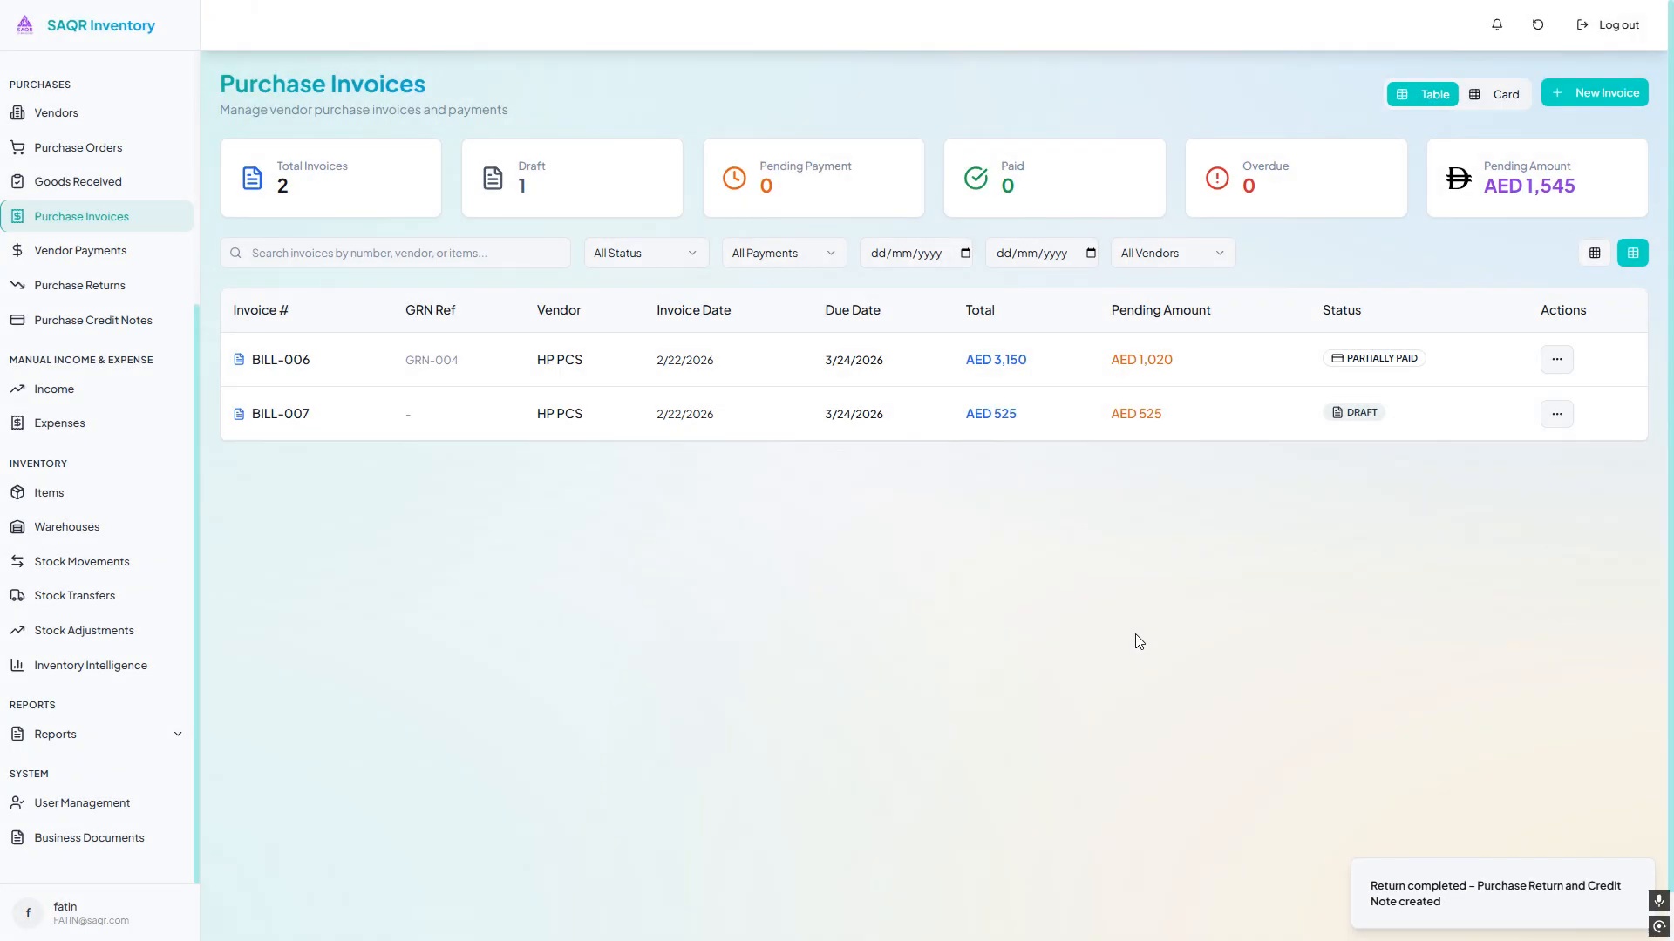
# Check the pending amount of the GRN-004 invoice, and examine the linked purchase returns and credit notes in its details
pyautogui.tripleClick(1205, 354)
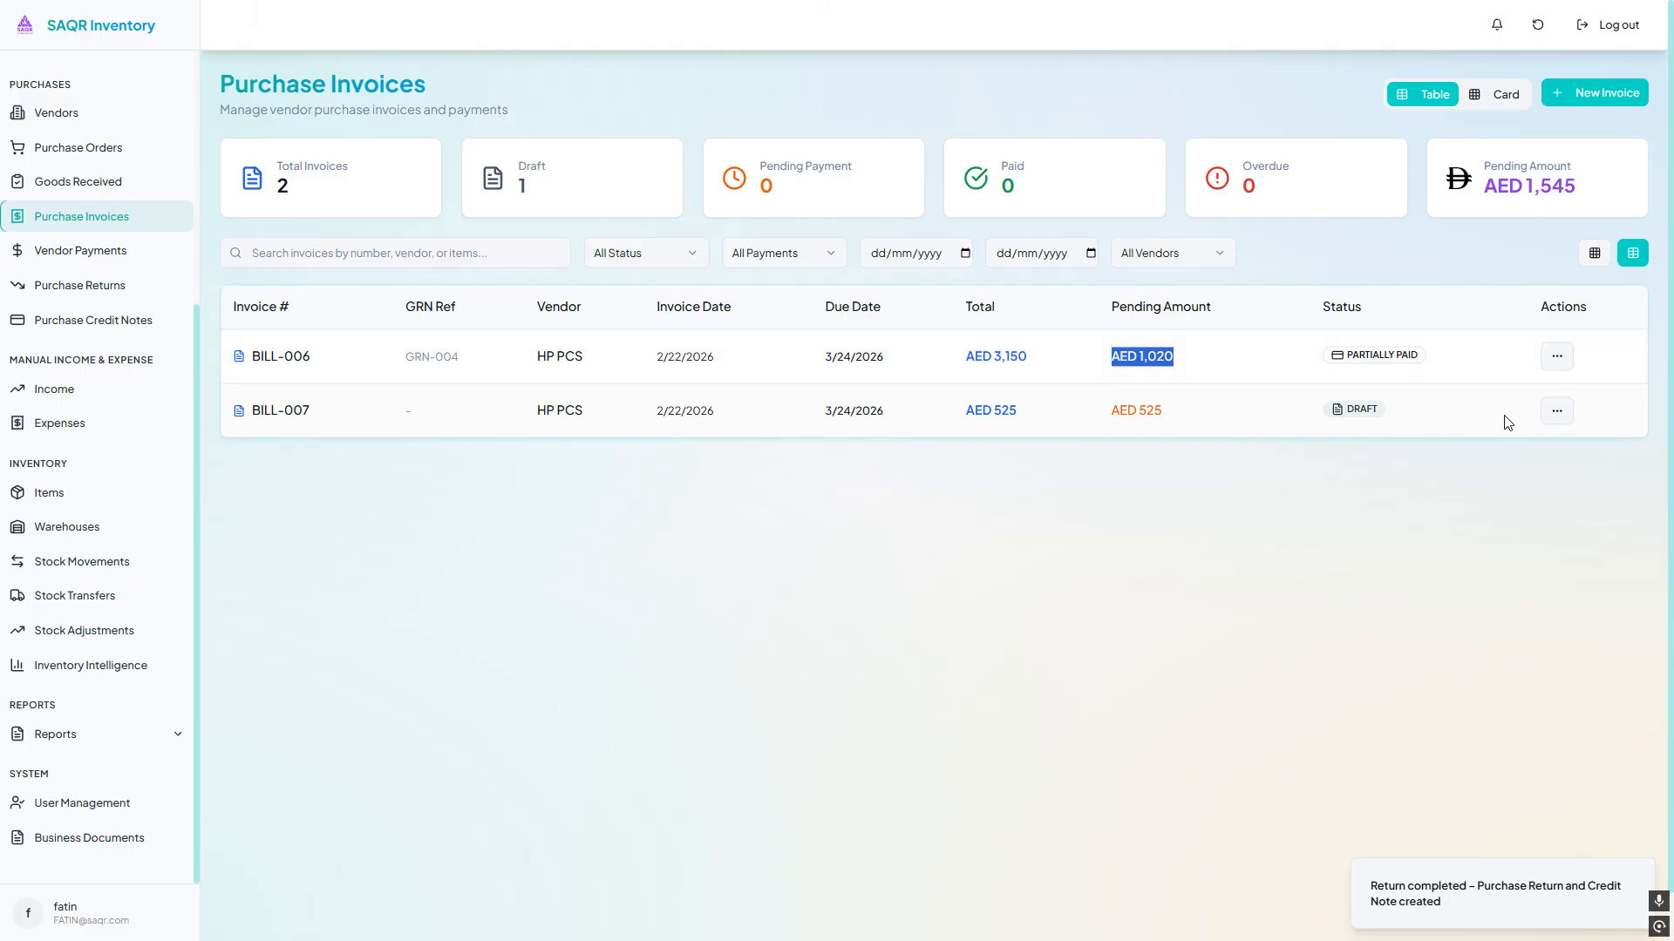
pyautogui.click(1557, 356)
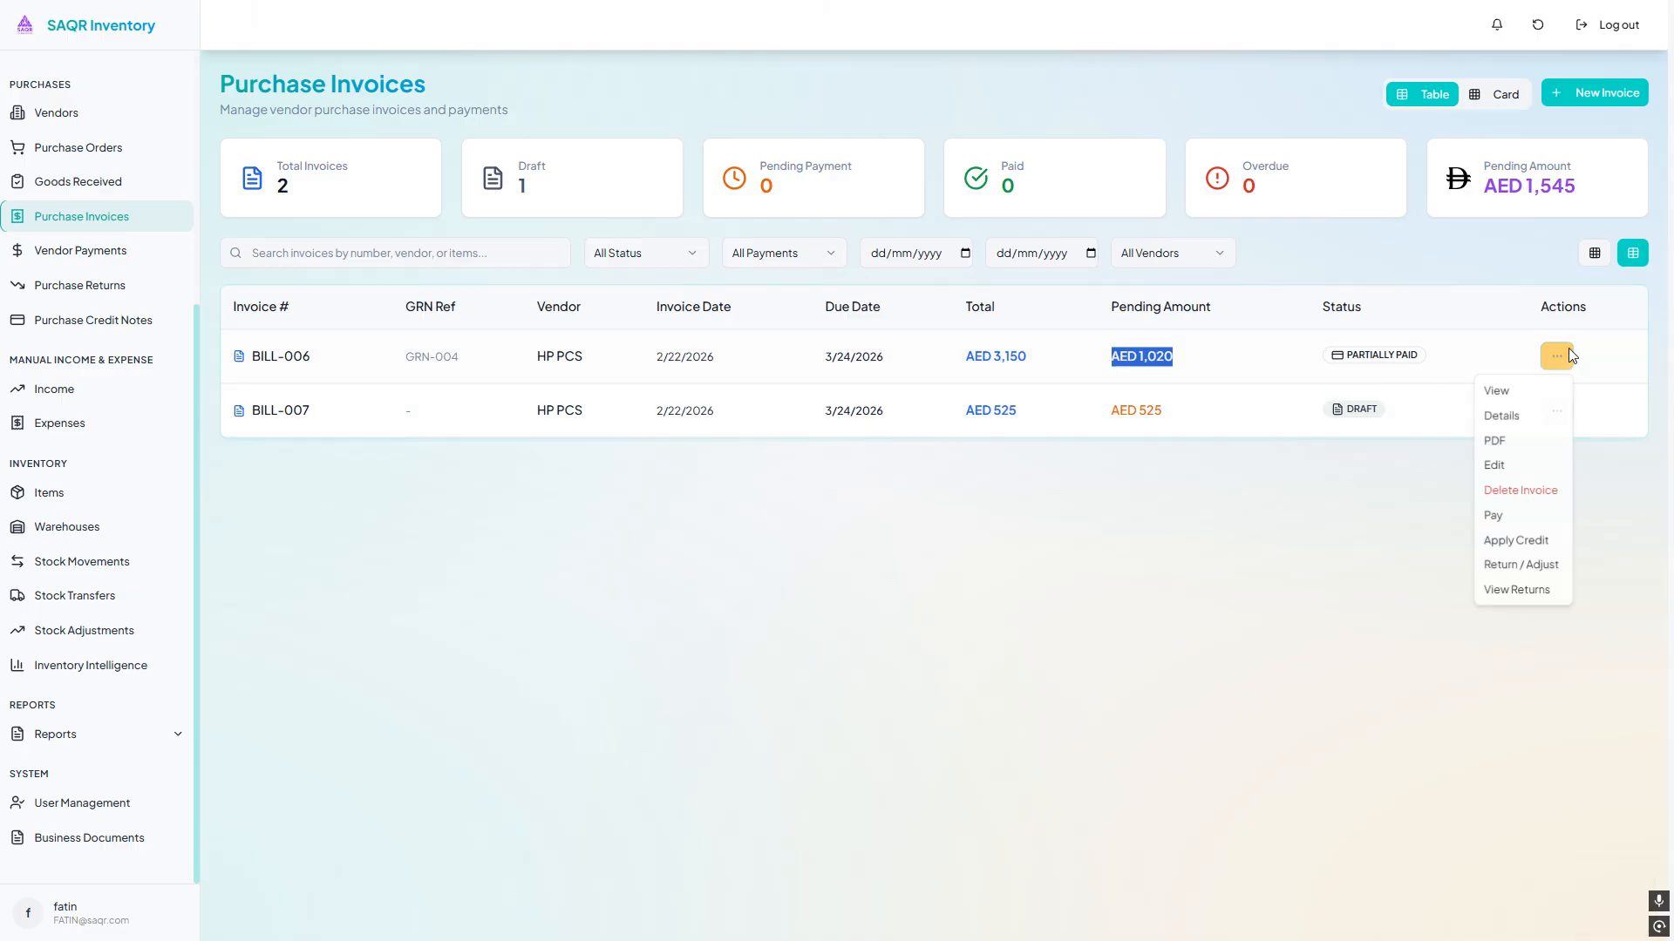
pyautogui.click(1535, 426)
pyautogui.scroll(-4, 807, 515)
pyautogui.click(617, 339)
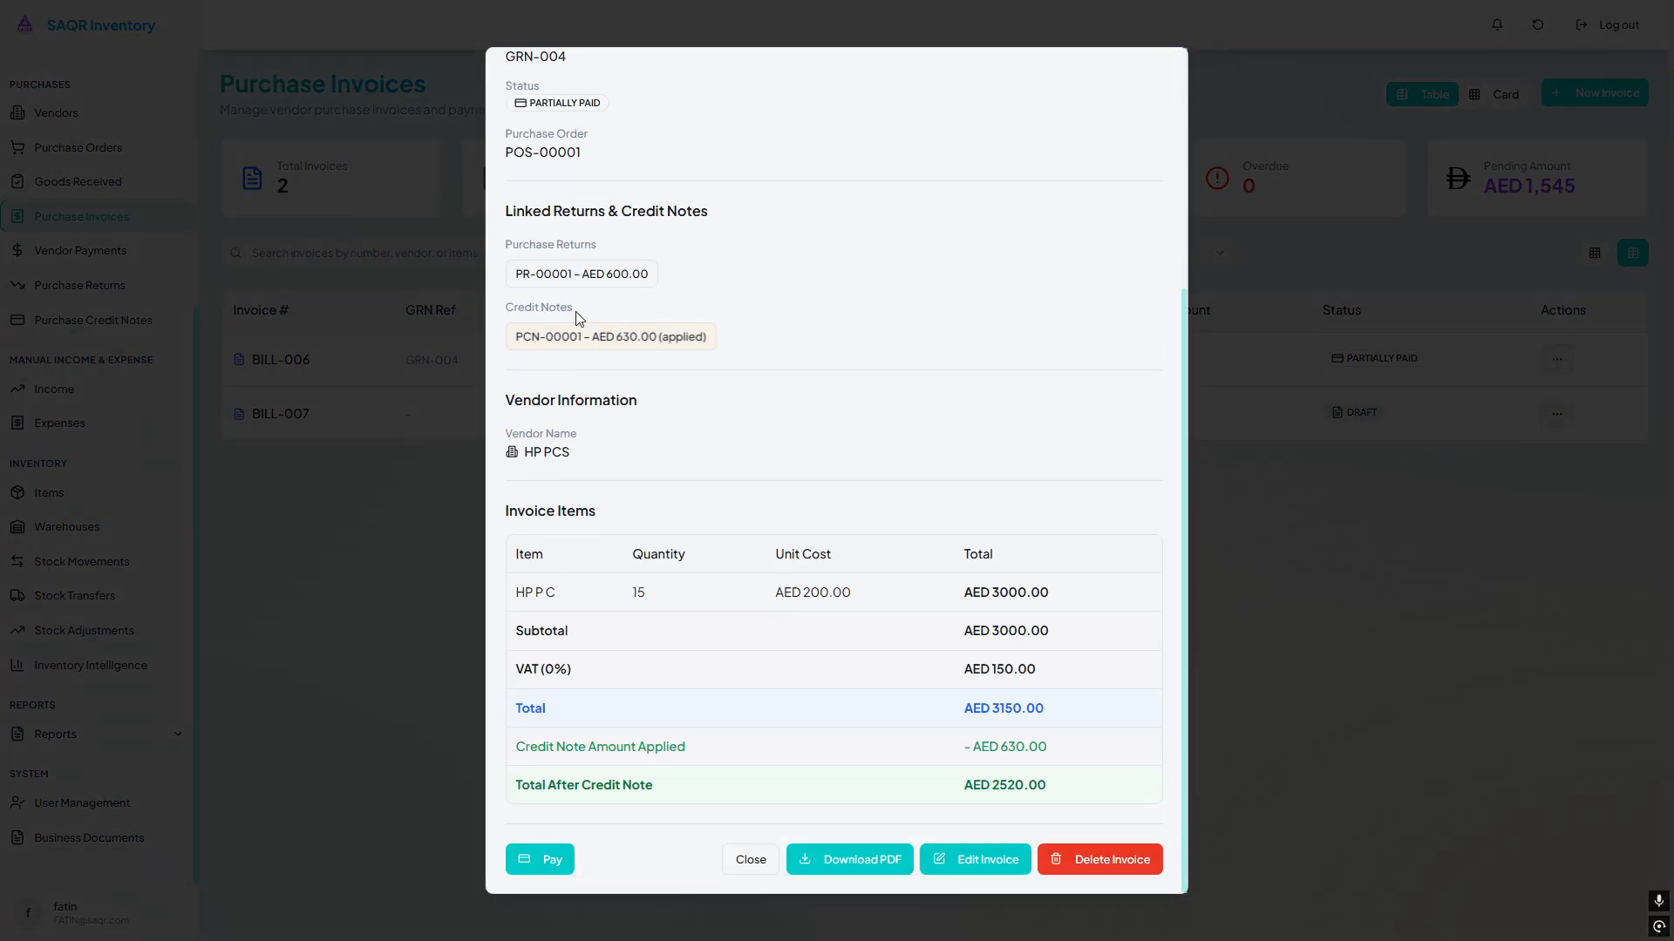
pyautogui.scroll(4, 547, 408)
pyautogui.moveTo(512, 528); pyautogui.dragTo(624, 533)
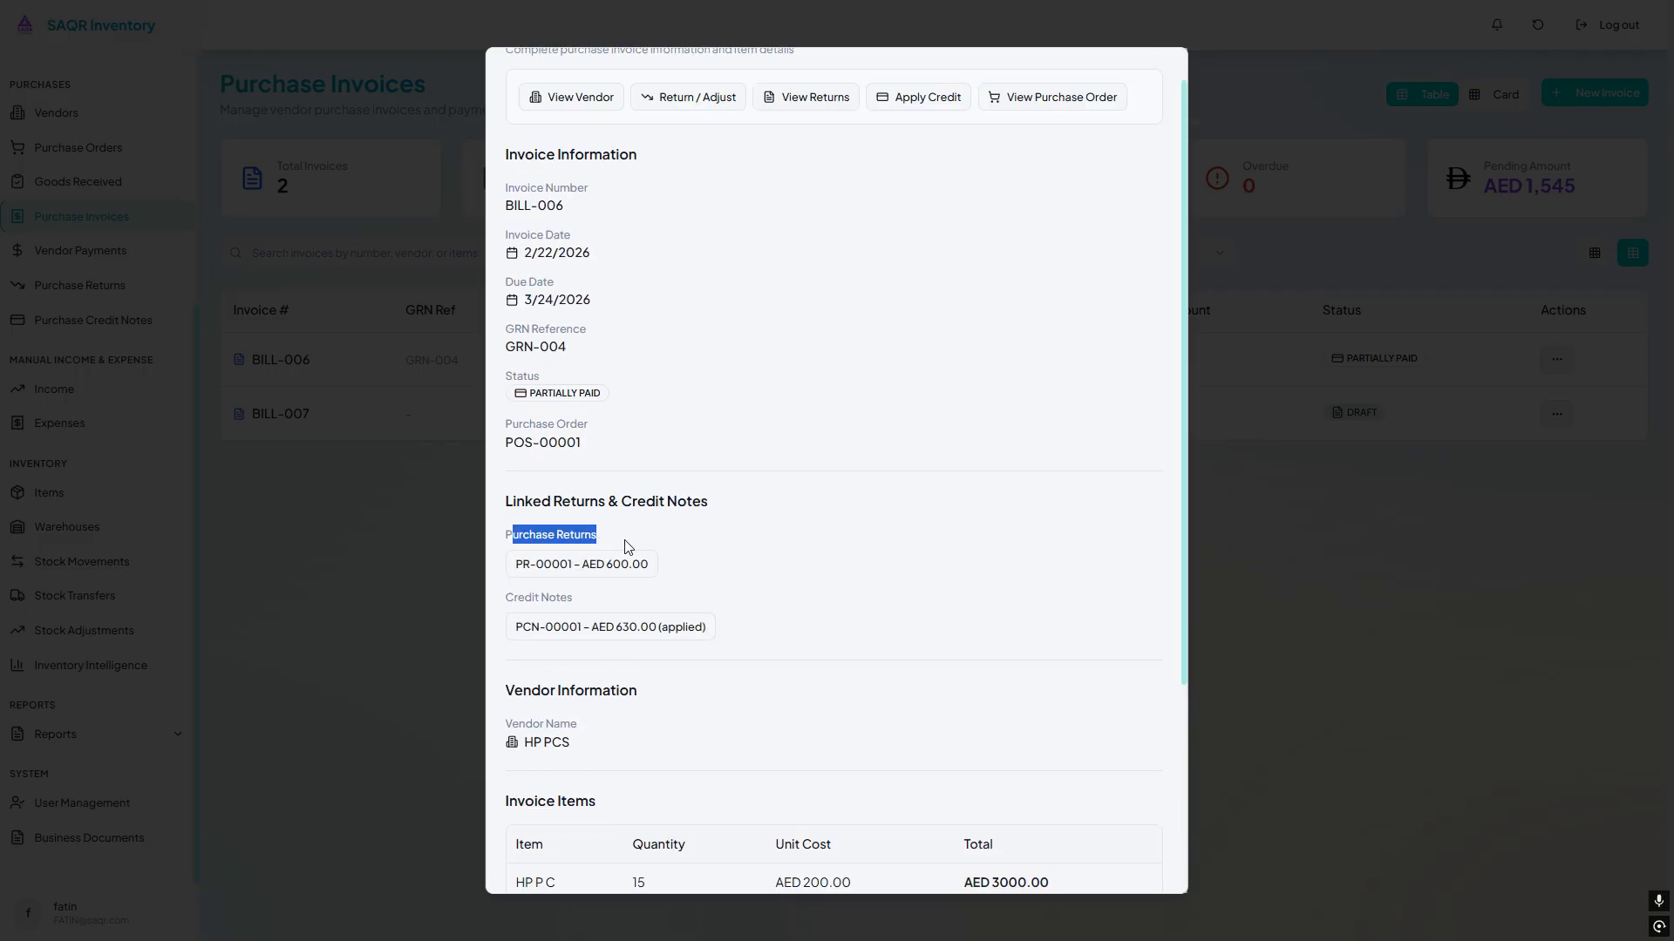
pyautogui.scroll(-4, 624, 534)
pyautogui.tripleClick(538, 307)
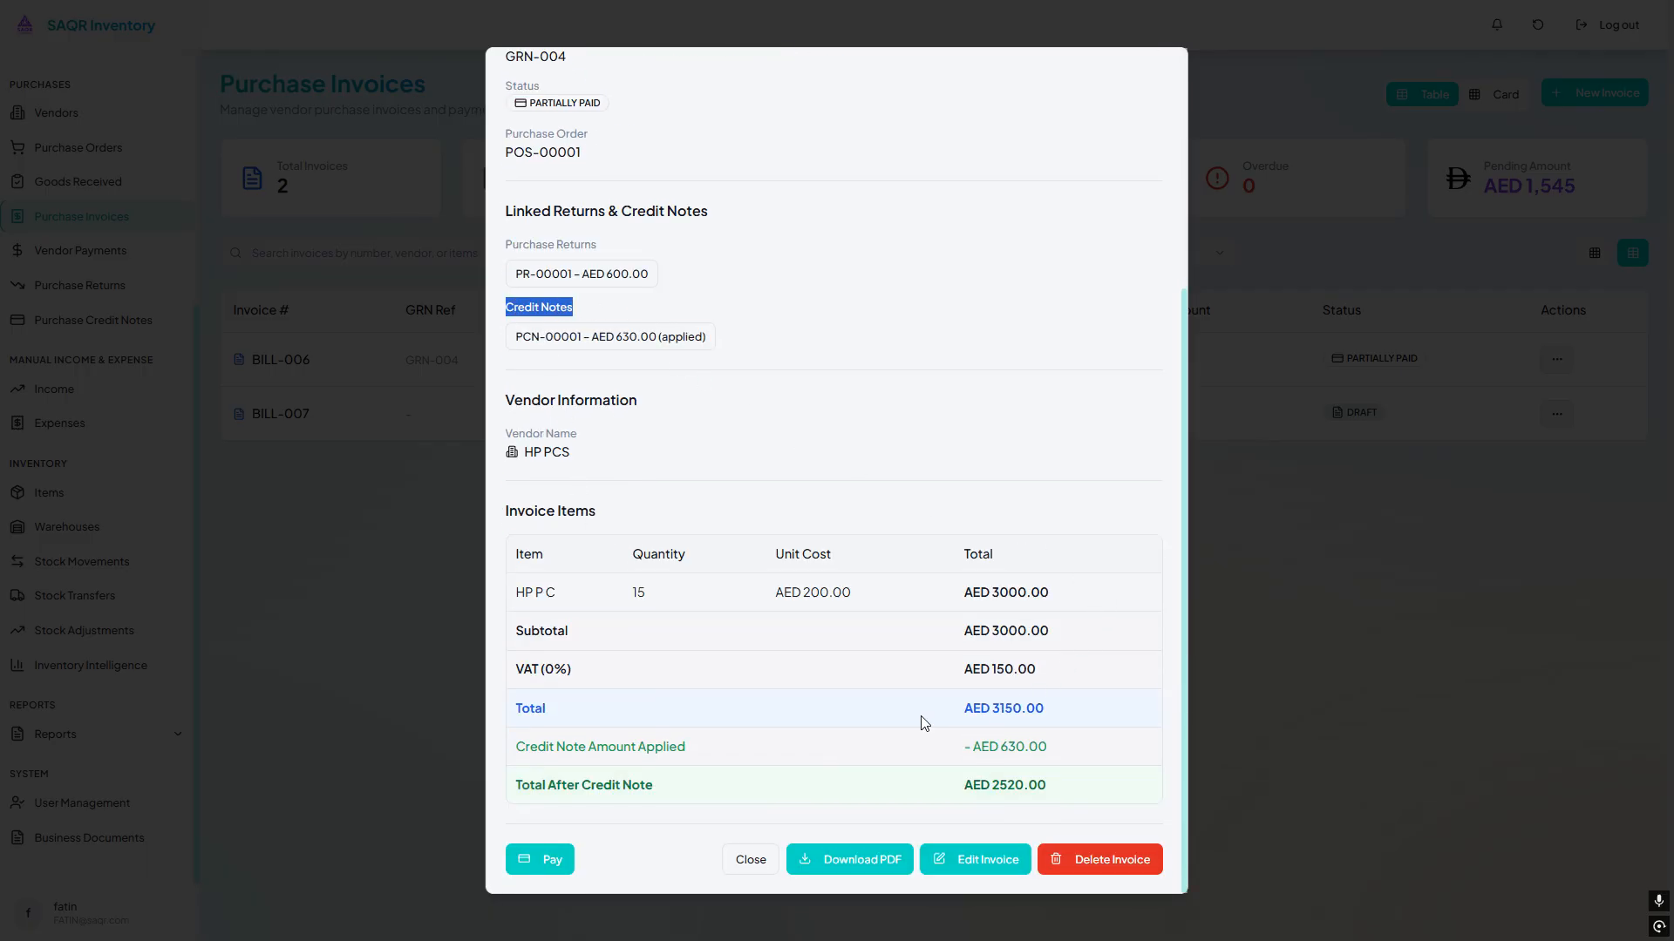
# Review the applied credit note amount and the total after credit note in the invoice items, and close the details
pyautogui.moveTo(522, 739); pyautogui.dragTo(1066, 754)
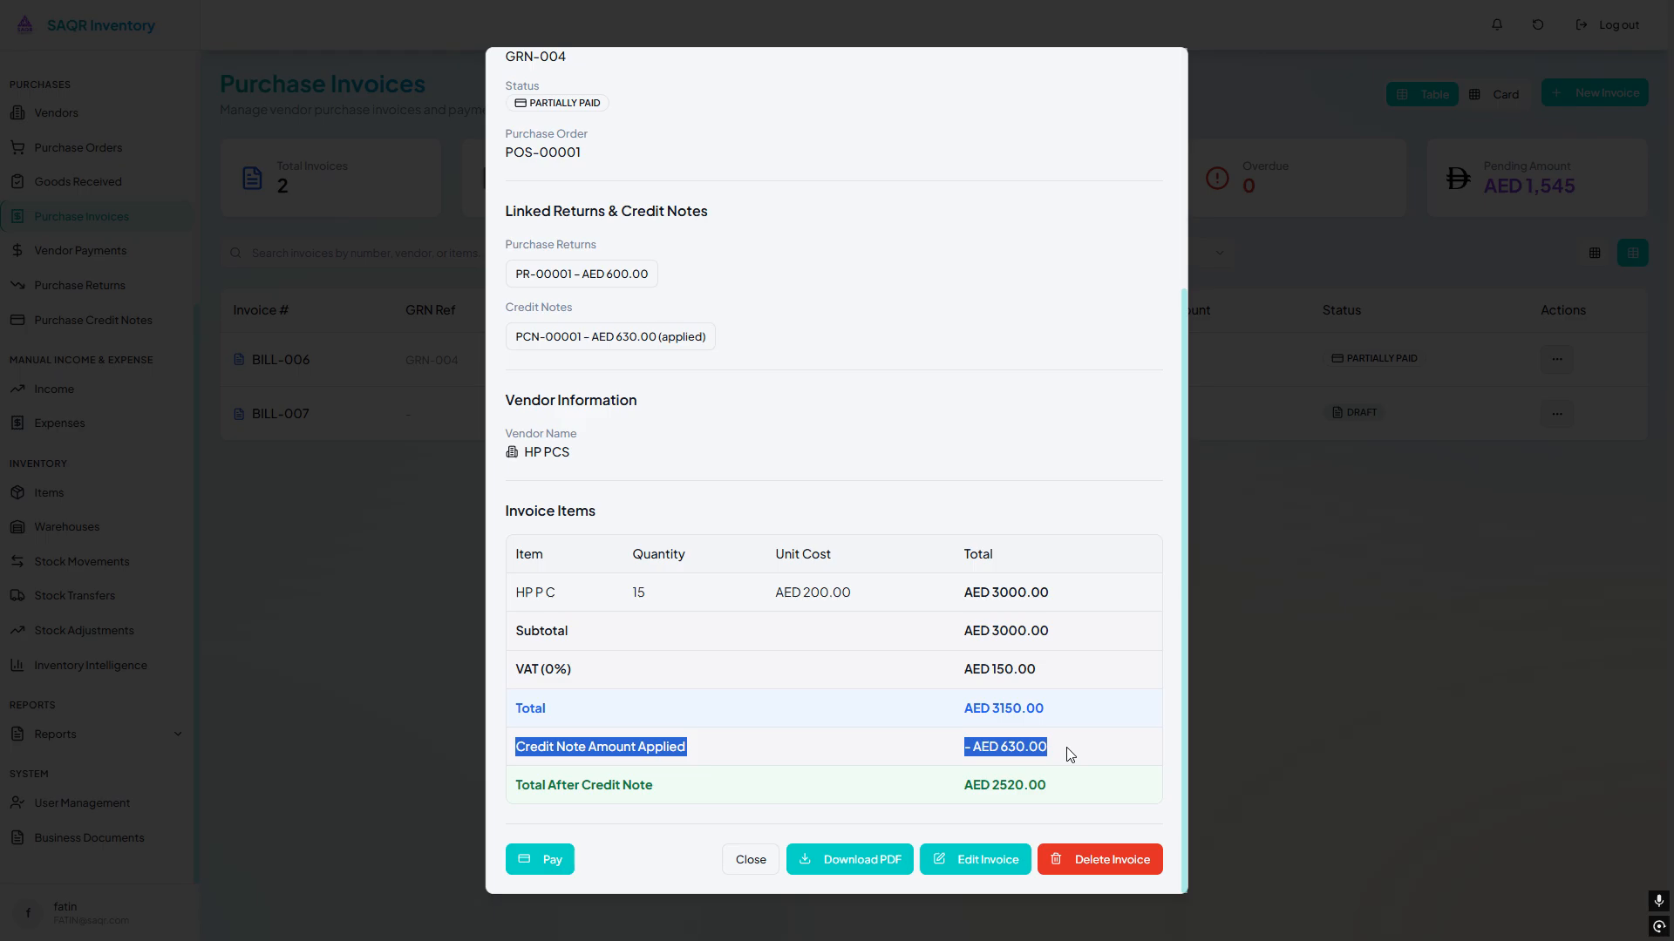
pyautogui.click(994, 715)
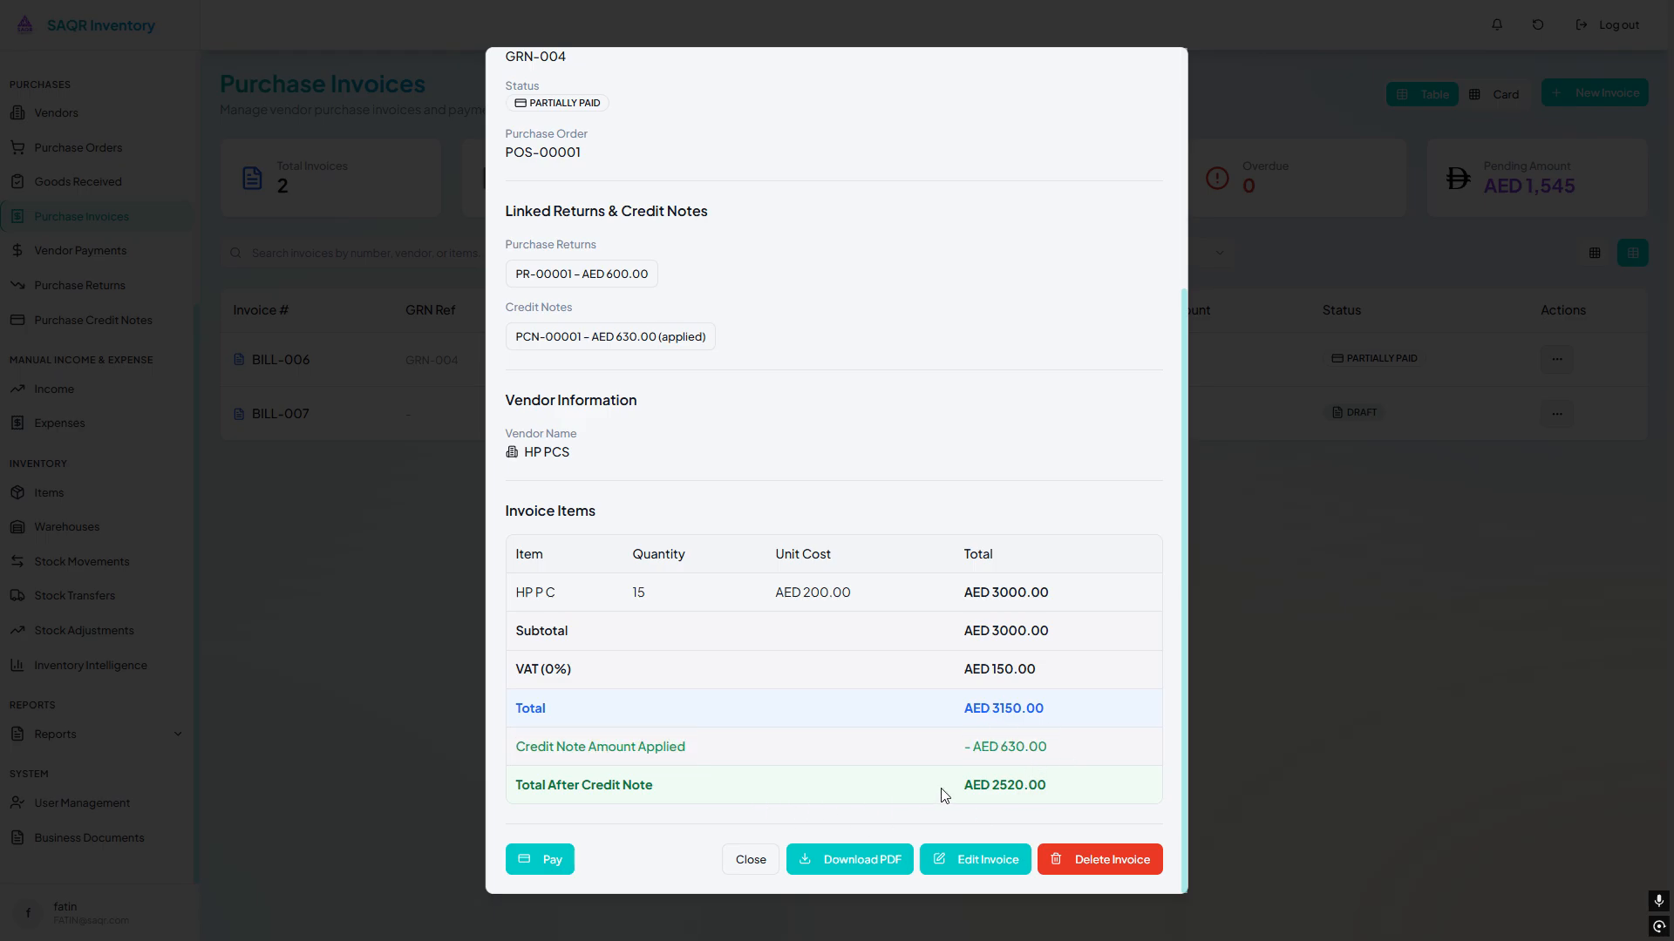
pyautogui.moveTo(942, 795); pyautogui.dragTo(1119, 792)
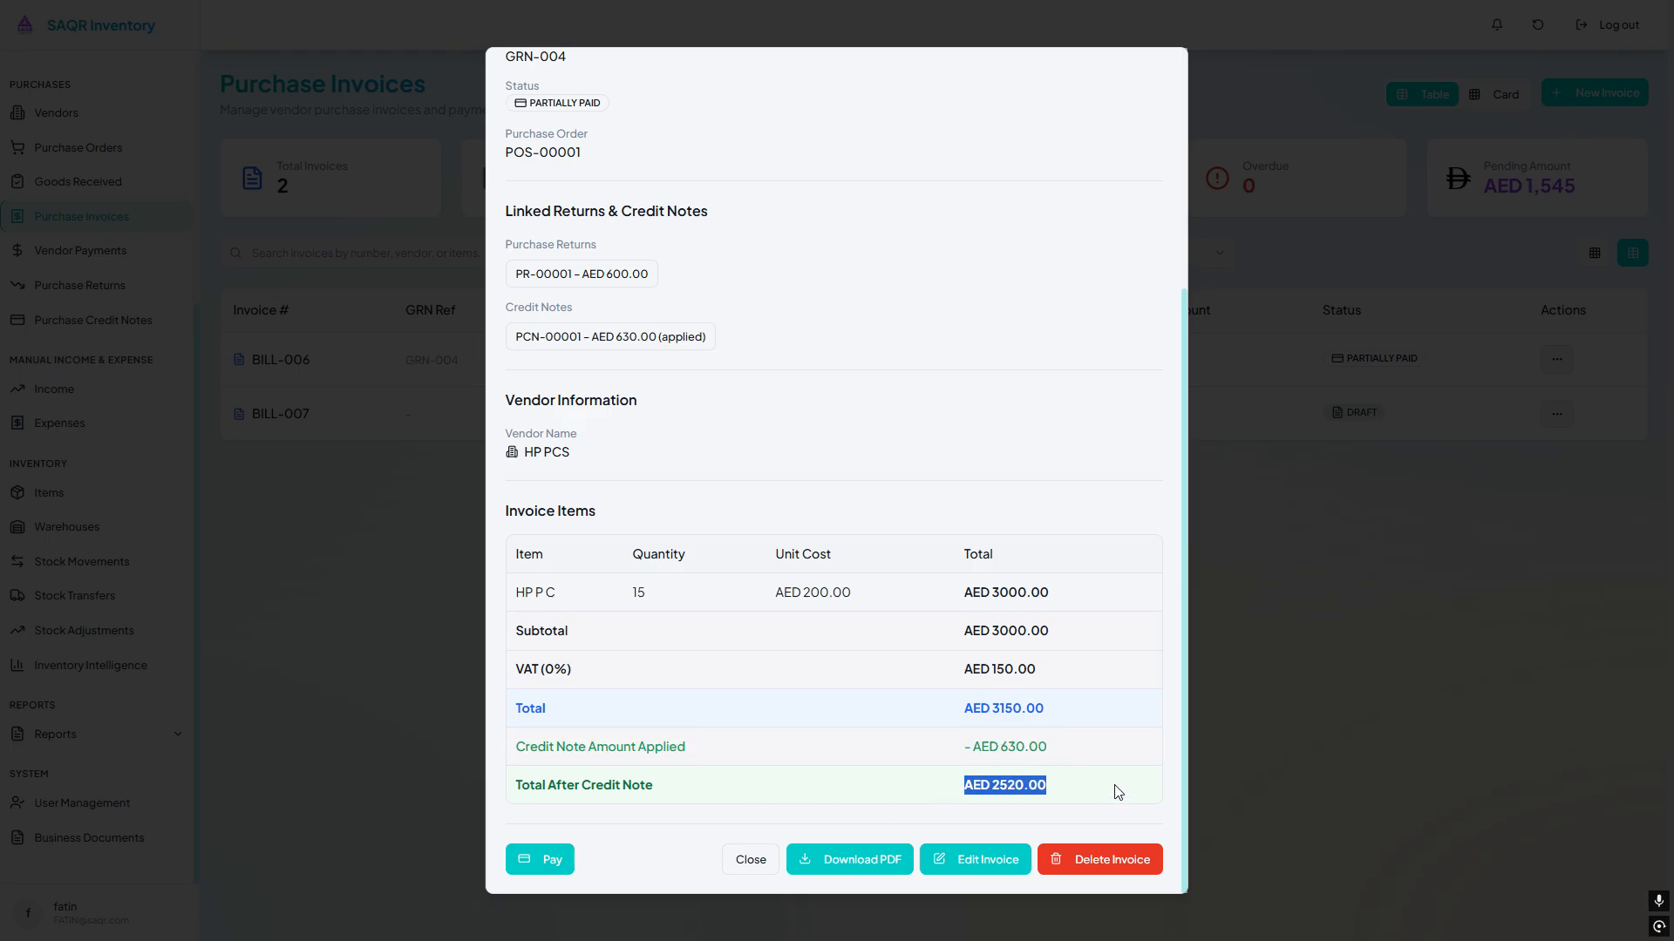
pyautogui.click(1200, 735)
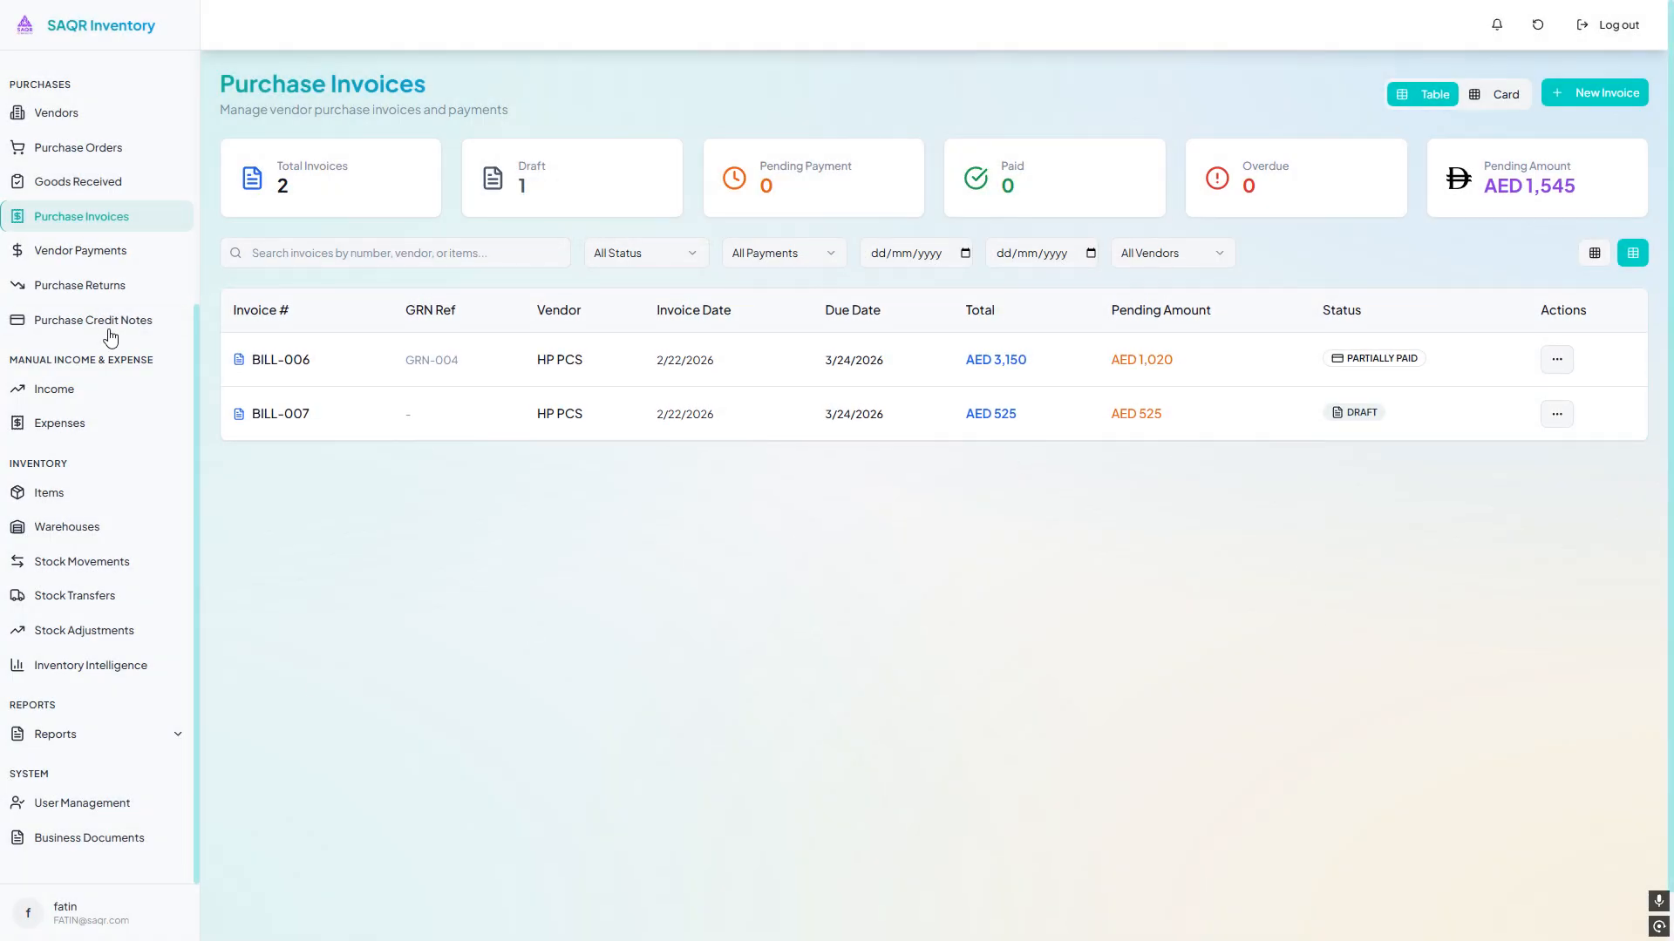
# Check the vendor payments, examine the HP PCS entry in the purchase returns with its returned items and total amount, and close it
pyautogui.click(135, 250)
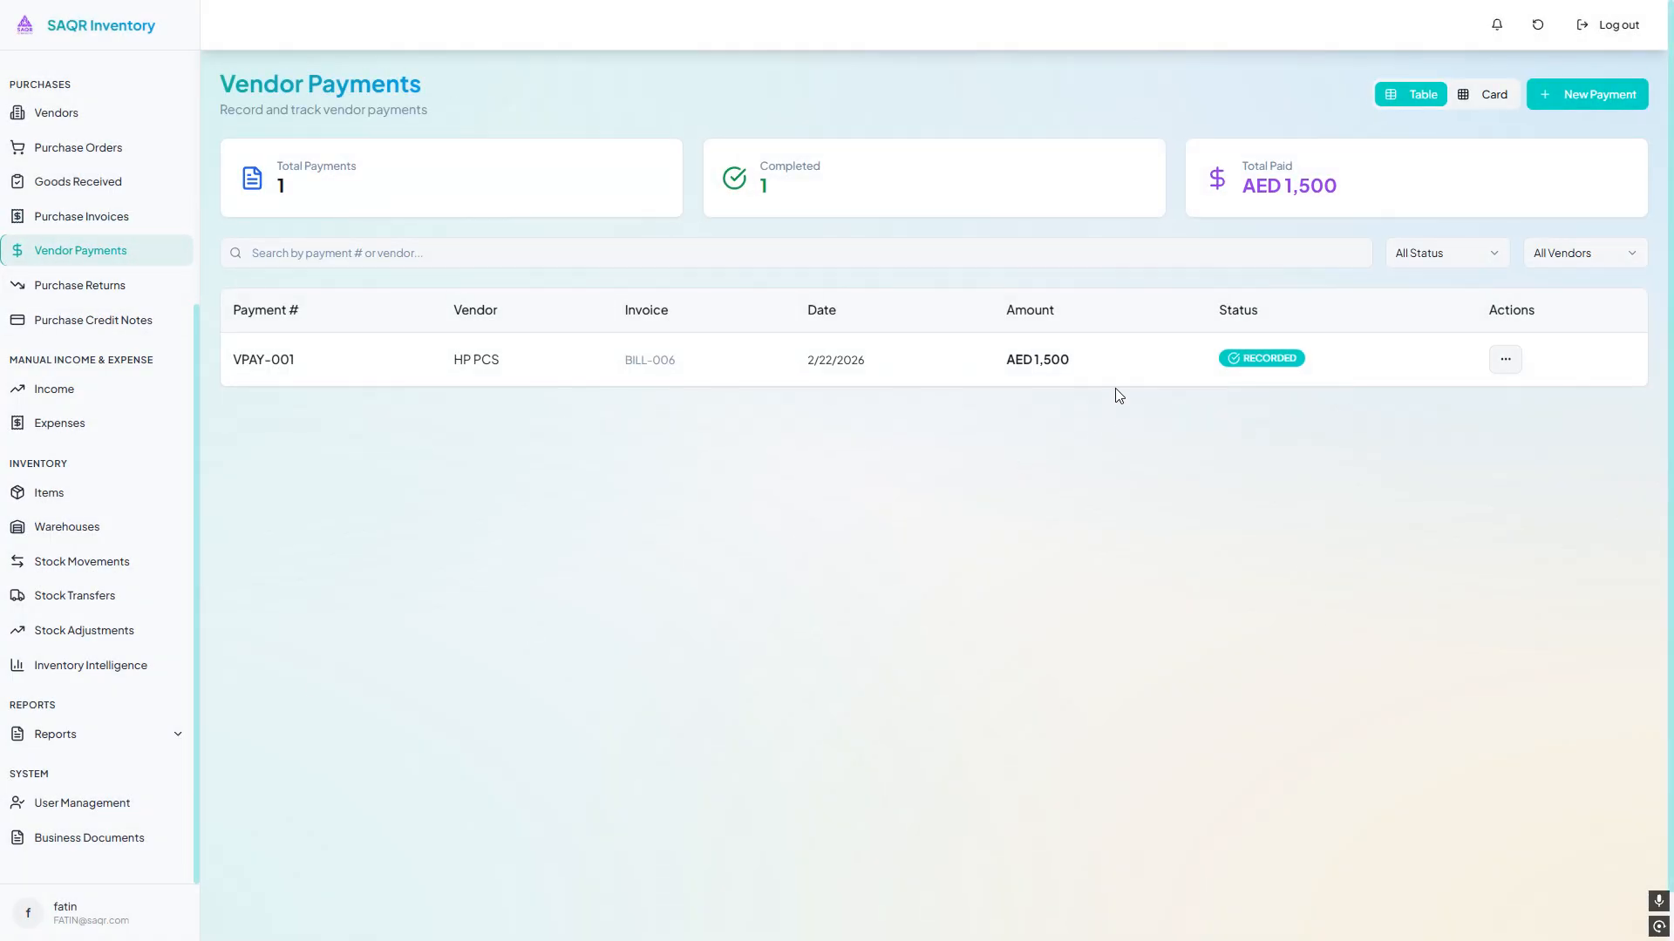
pyautogui.click(148, 297)
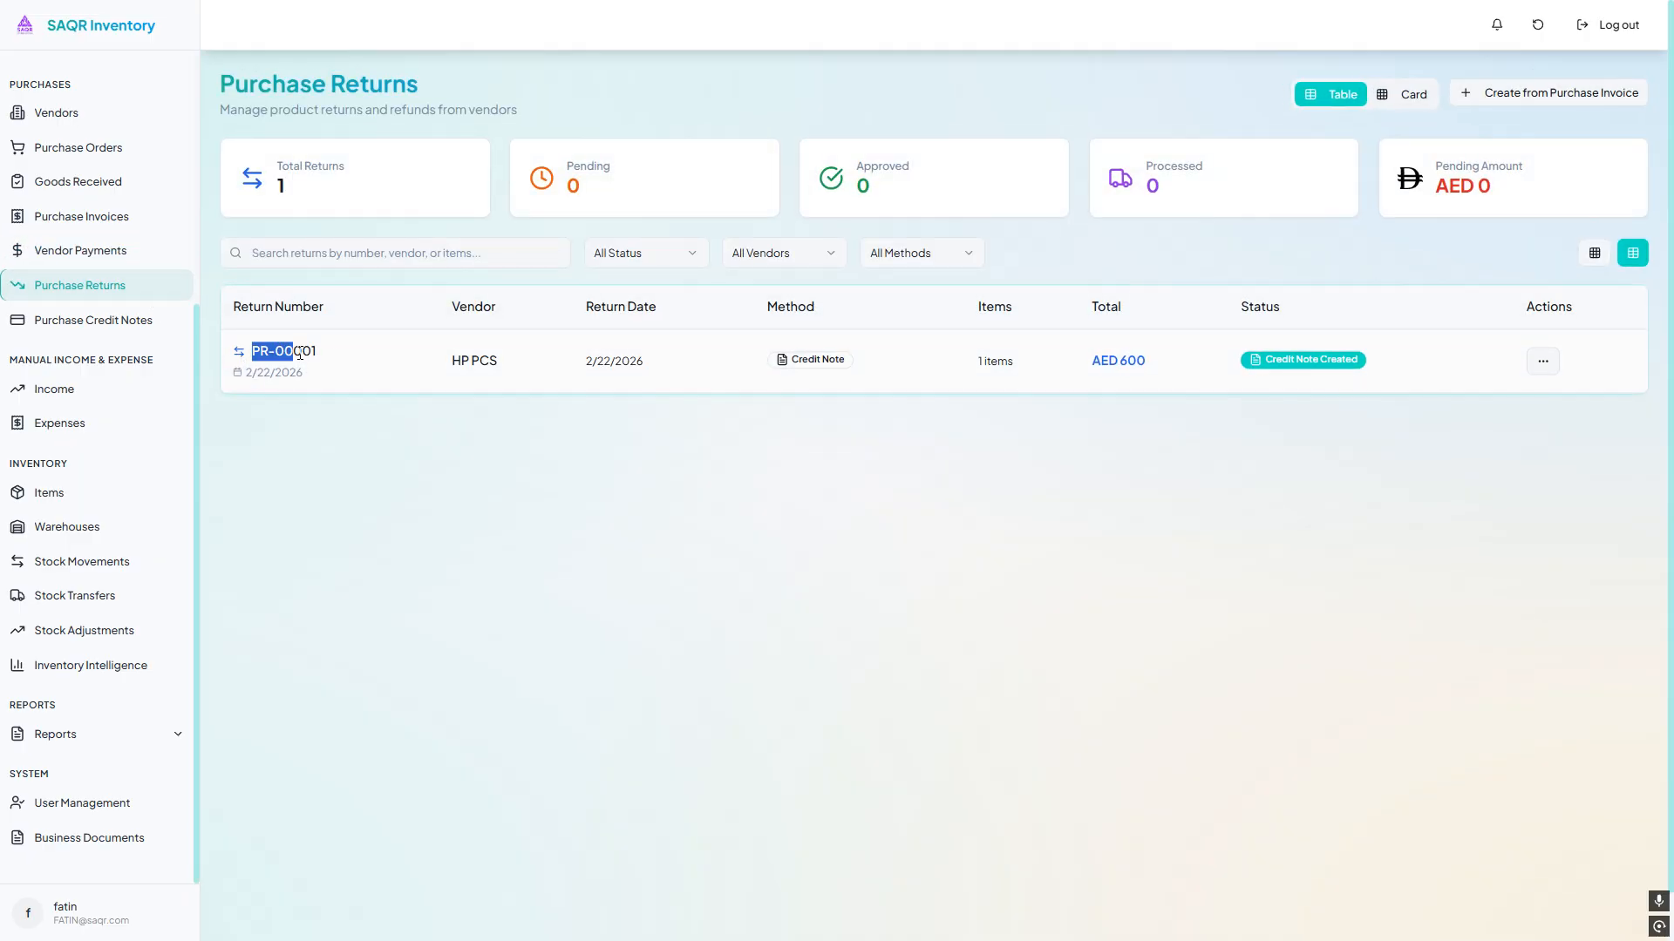
pyautogui.moveTo(300, 353); pyautogui.dragTo(501, 366)
pyautogui.doubleClick(629, 361)
pyautogui.doubleClick(834, 361)
pyautogui.click(1542, 360)
pyautogui.click(1534, 389)
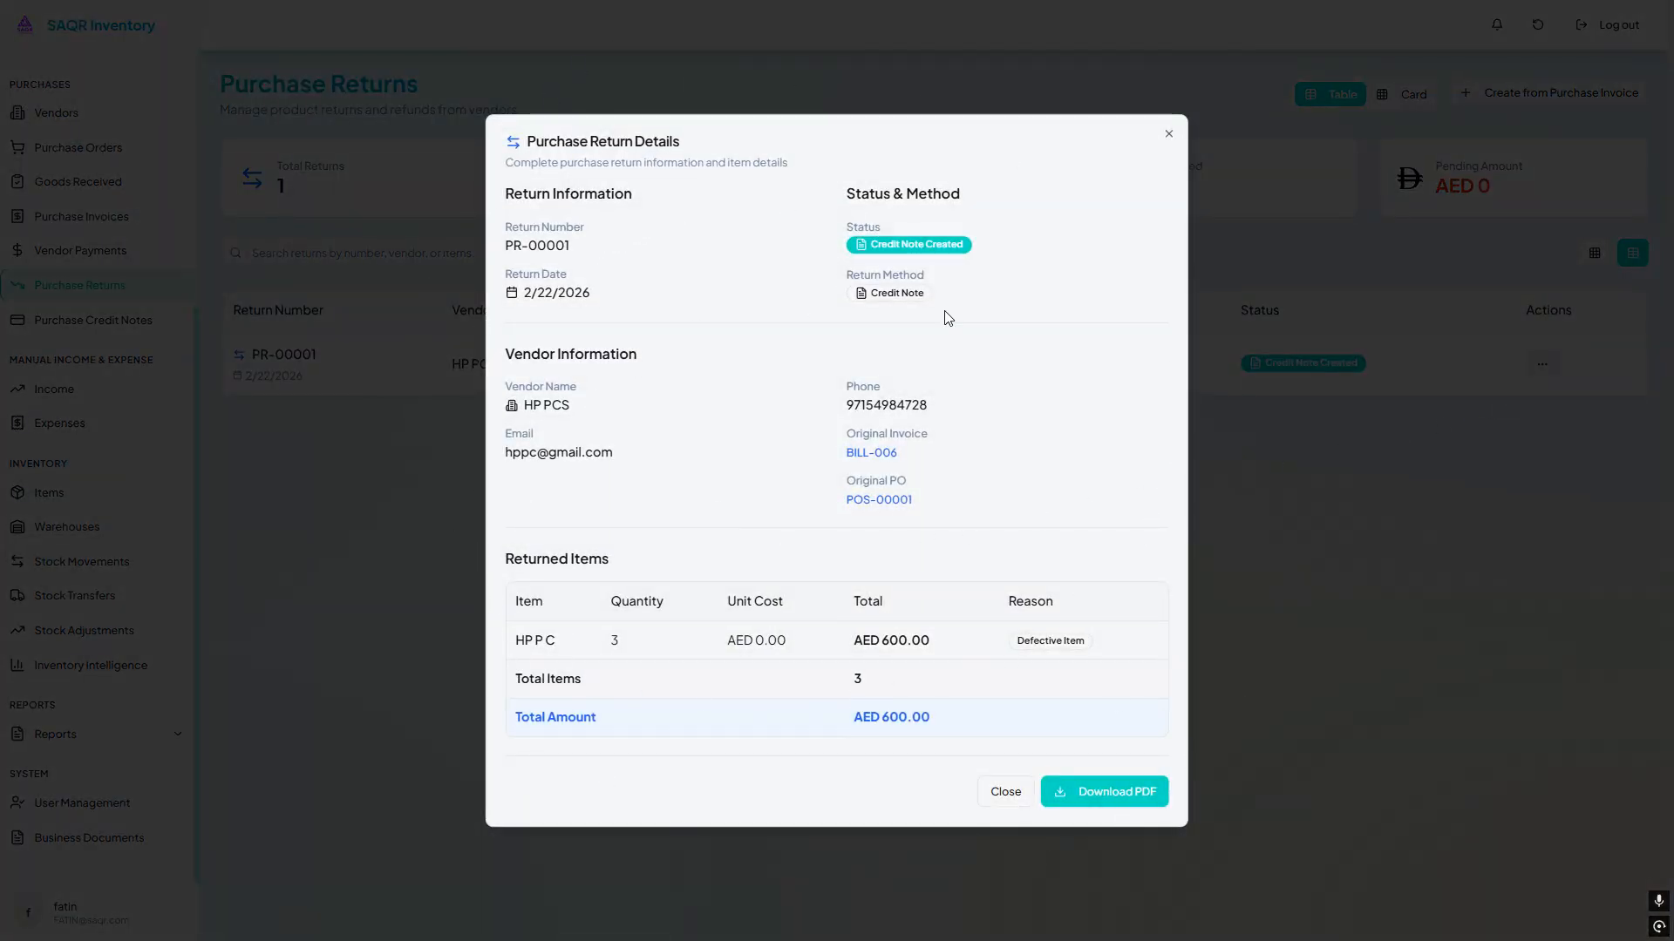
pyautogui.moveTo(852, 726); pyautogui.dragTo(943, 726)
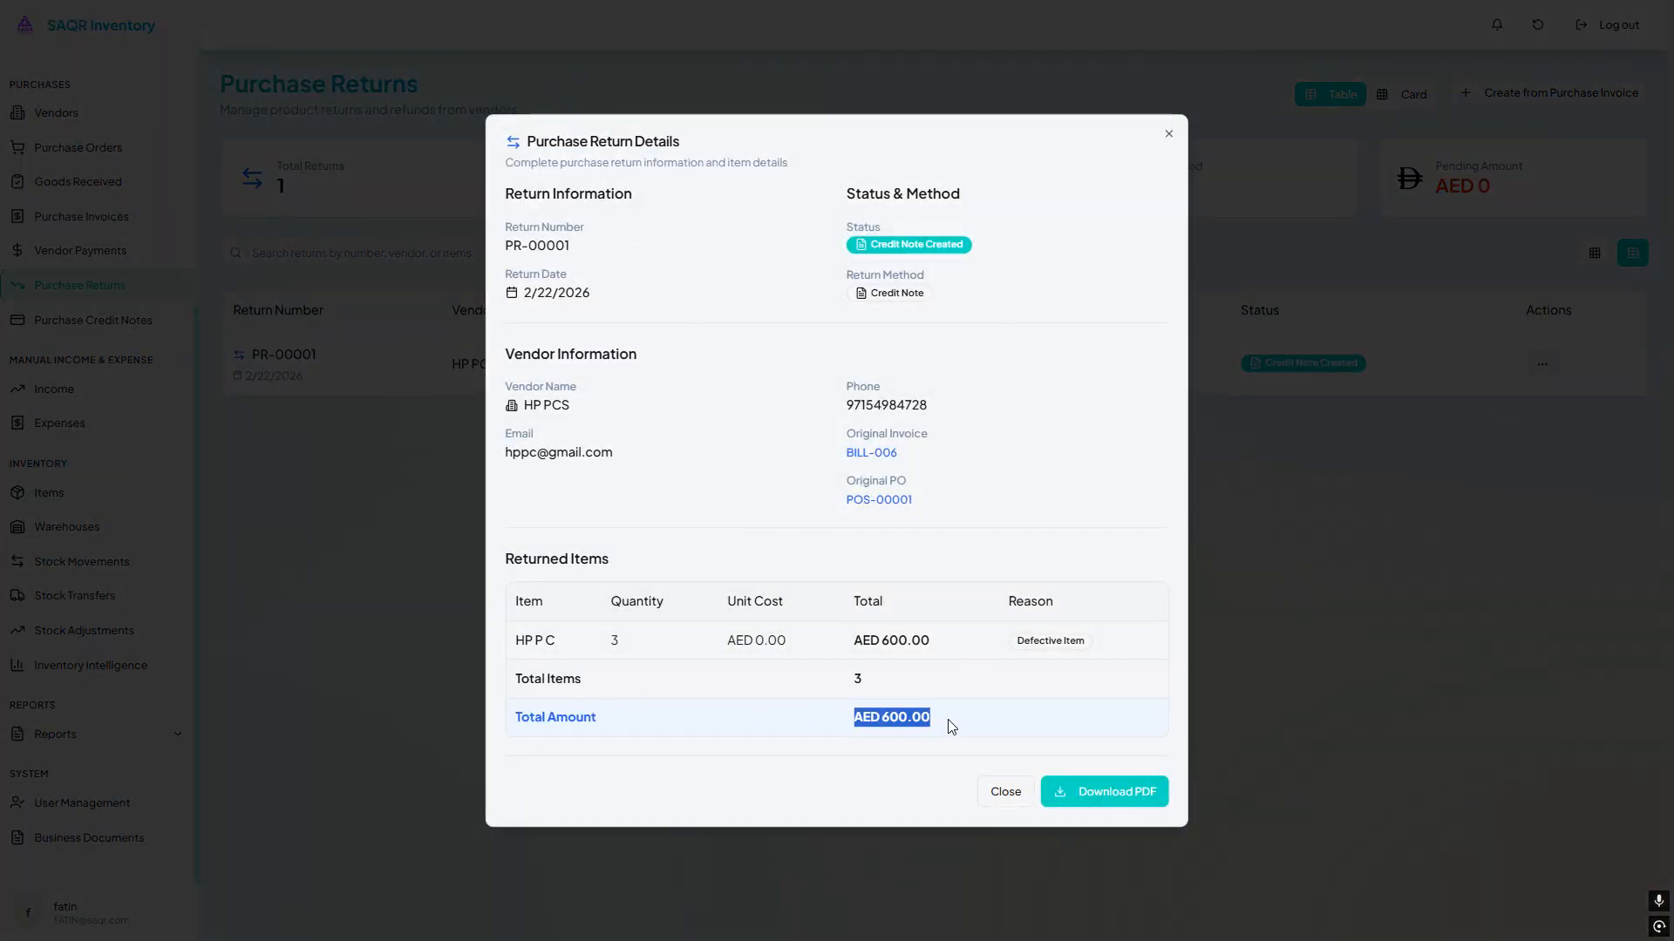
pyautogui.click(191, 429)
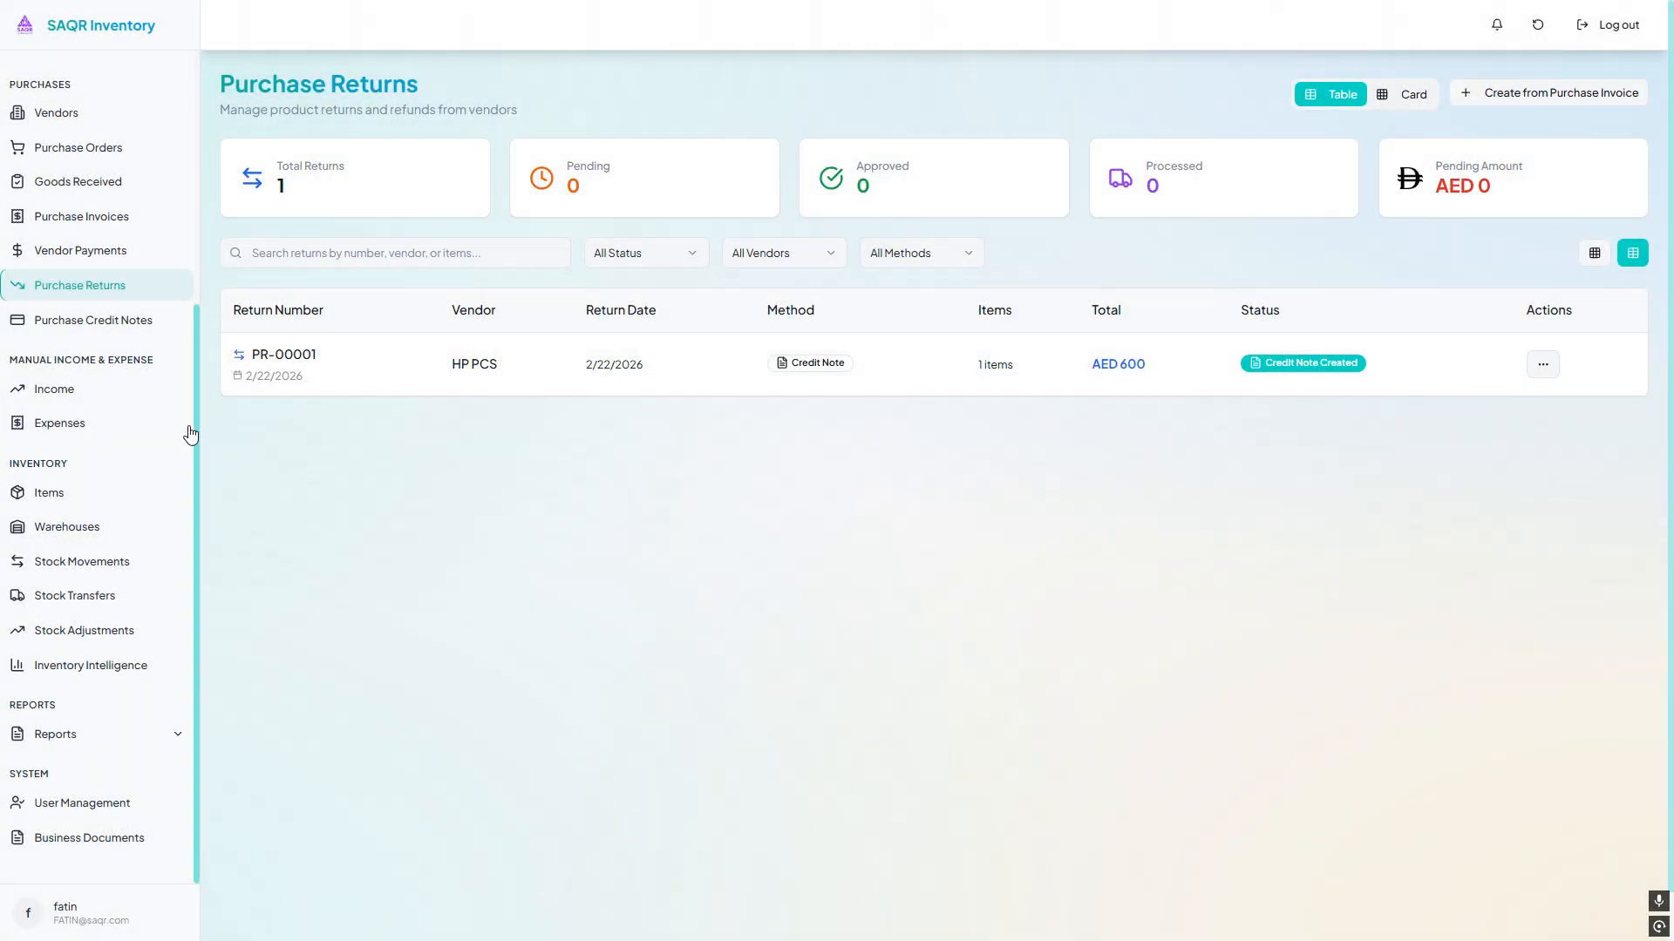
# Open the HP PCS purchase credit note, examine its item amounts, VAT and total including VAT, and close it
pyautogui.click(93, 320)
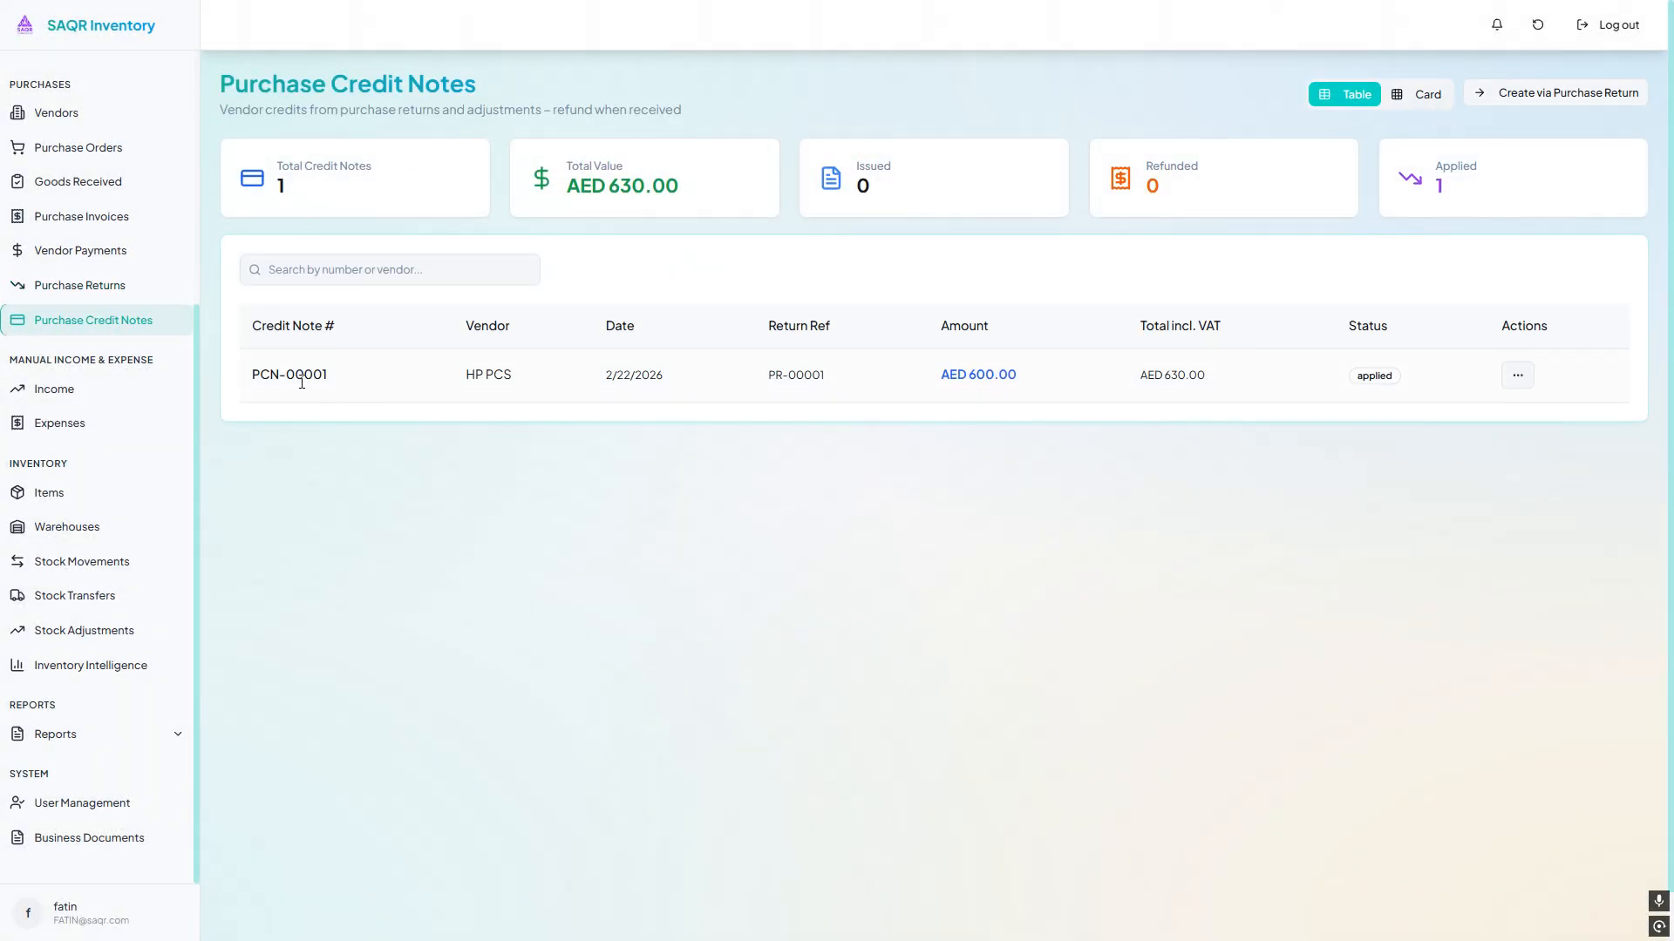
pyautogui.click(114, 295)
pyautogui.click(116, 324)
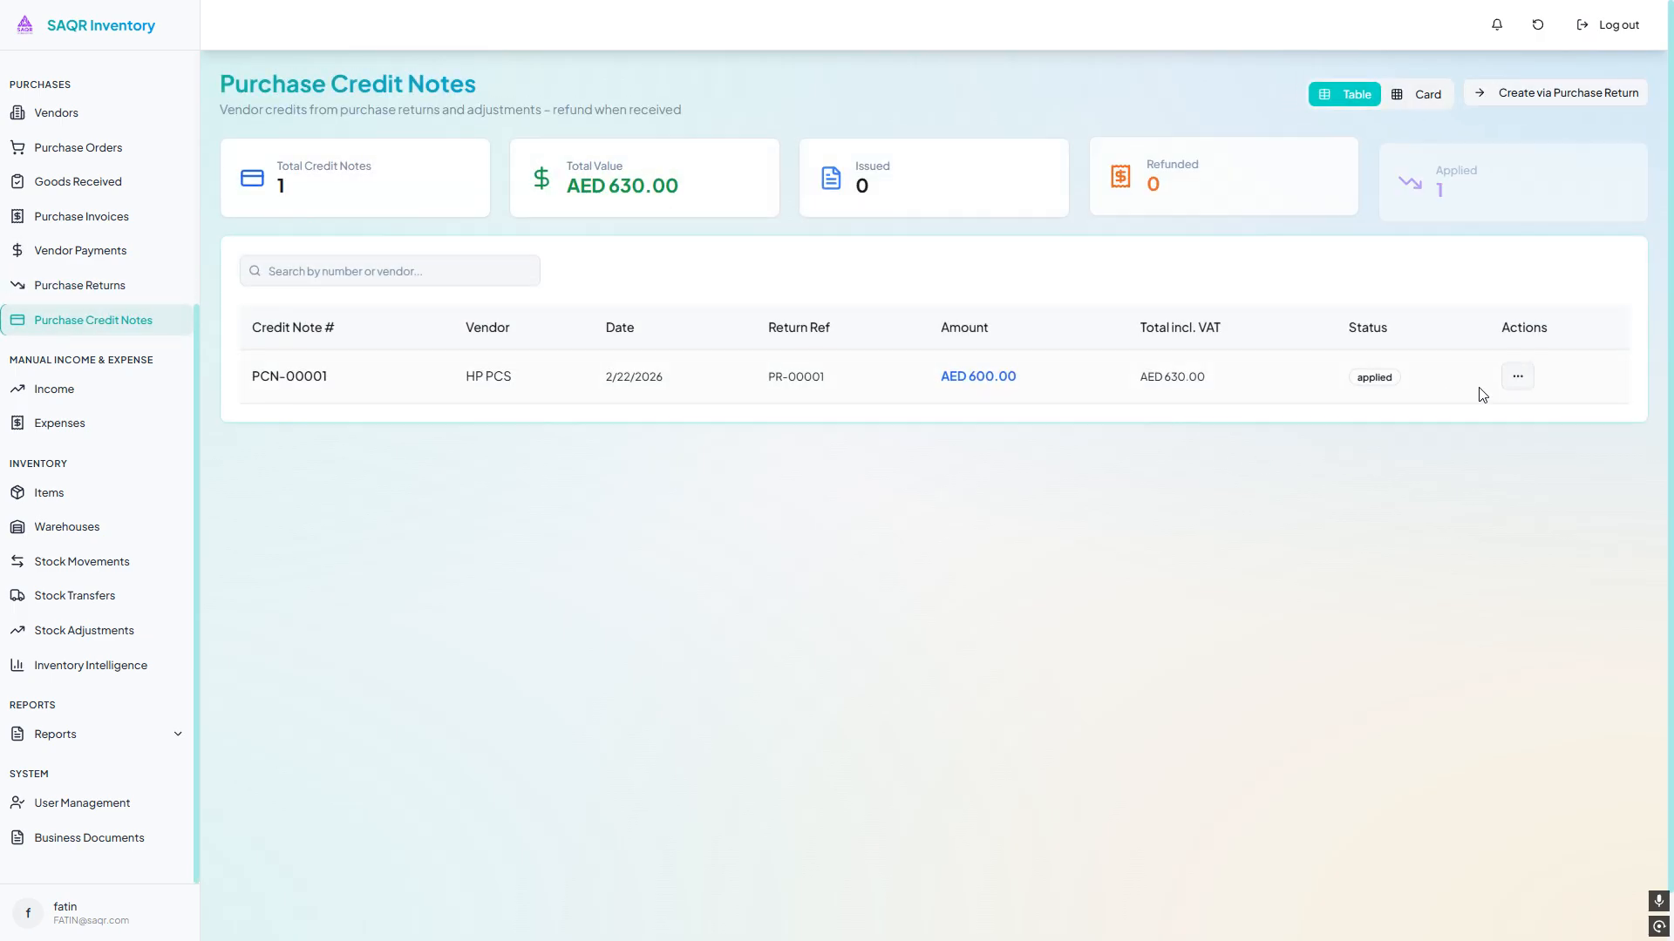
pyautogui.click(1518, 378)
pyautogui.click(1433, 417)
pyautogui.moveTo(877, 582); pyautogui.dragTo(1007, 610)
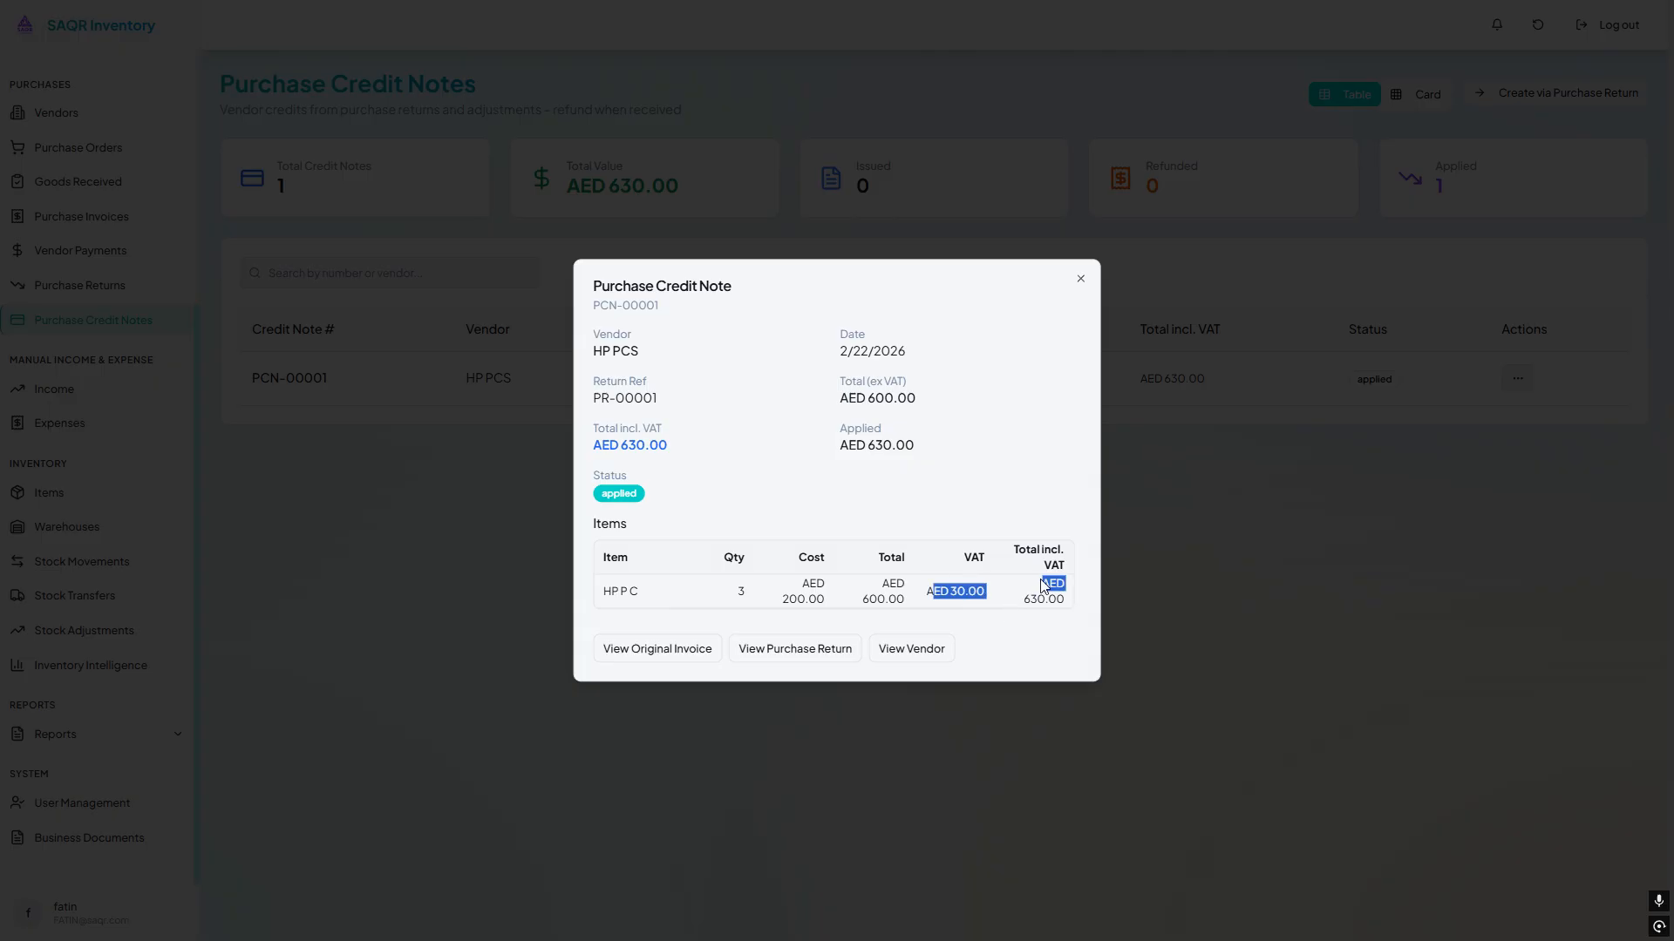
pyautogui.click(1045, 587)
pyautogui.moveTo(1018, 548); pyautogui.dragTo(1053, 584)
pyautogui.click(1015, 550)
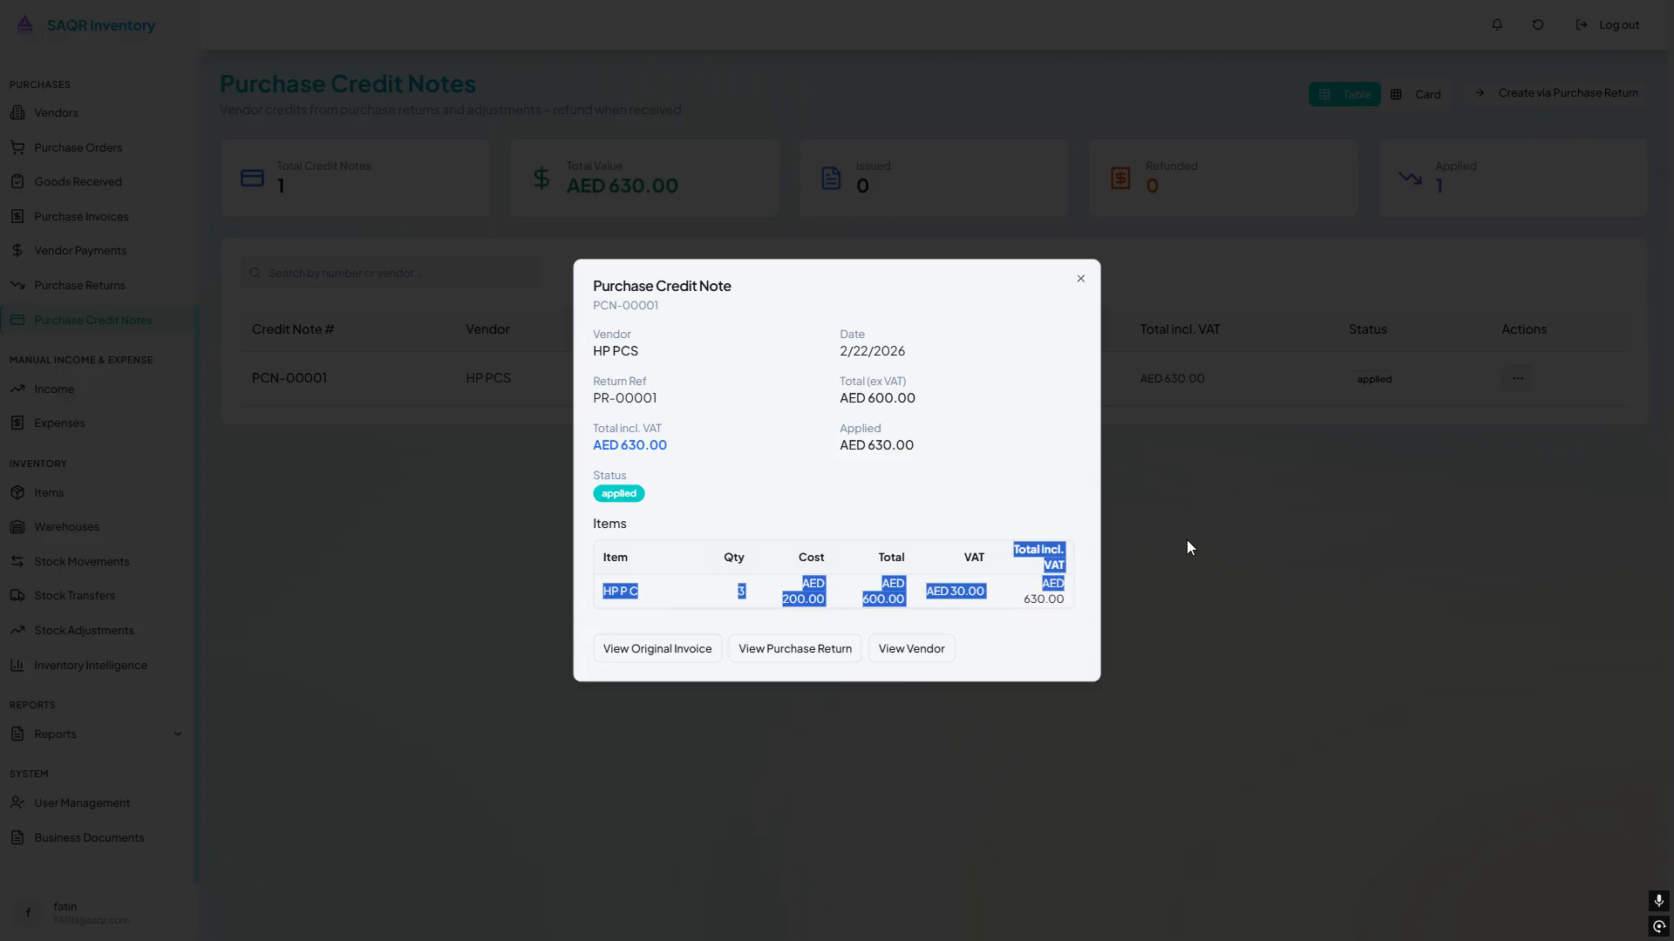
pyautogui.click(922, 422)
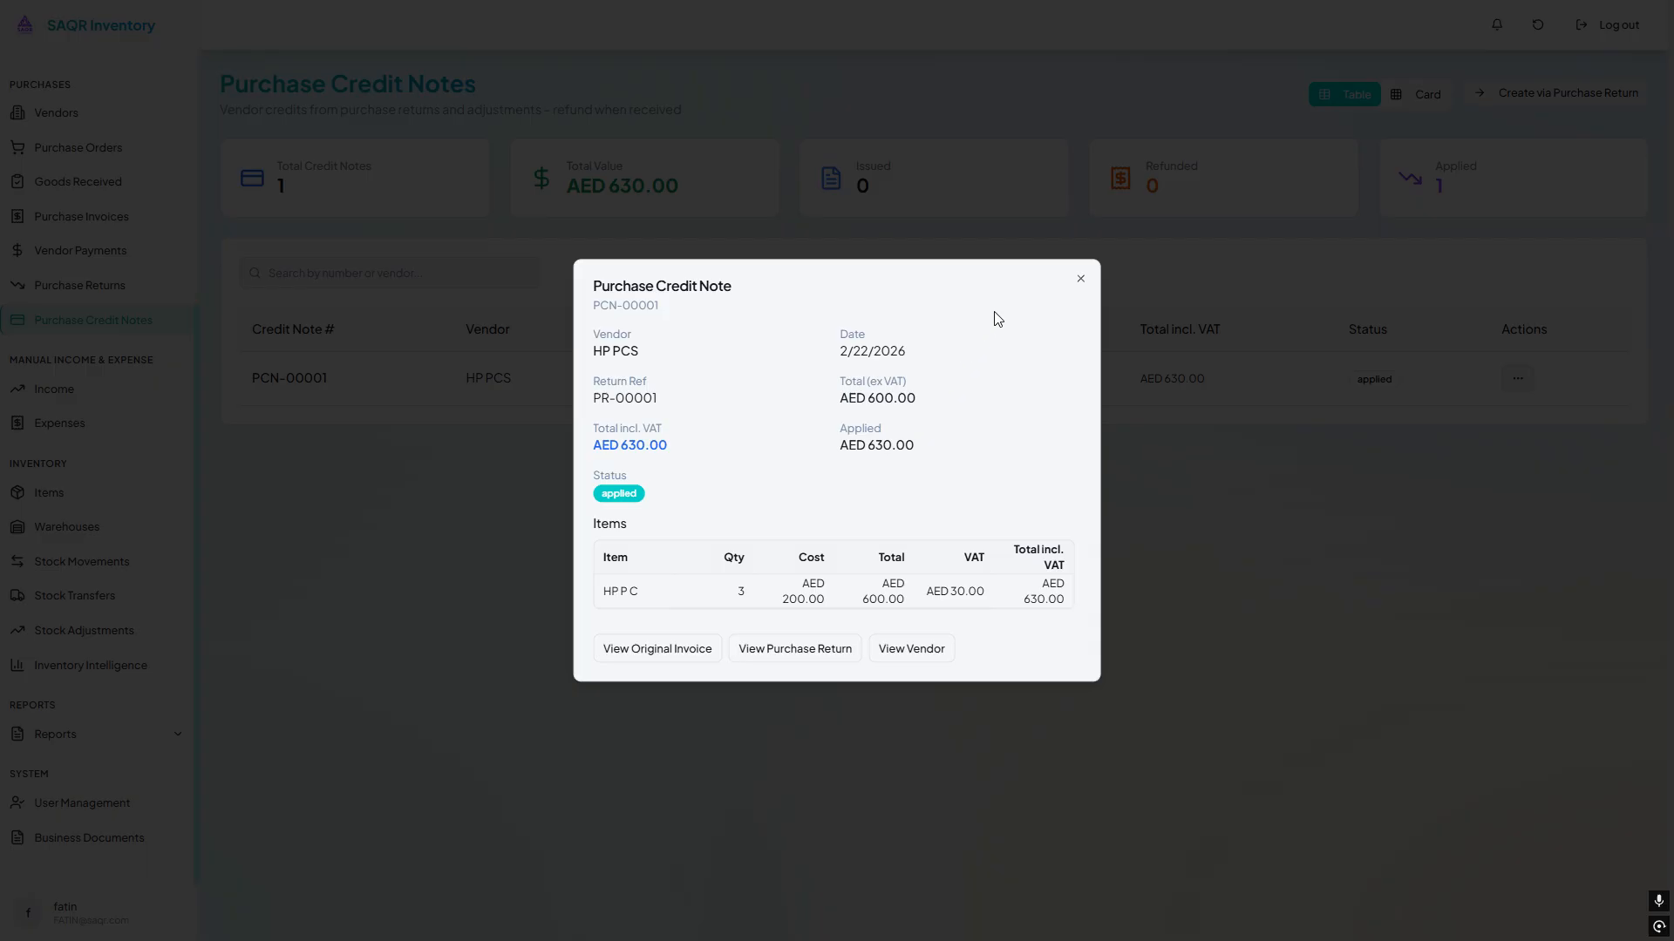
pyautogui.click(1080, 279)
# Look through the vendor payments and purchase returns, view the returns of the GRN-004 invoice, and go back to the purchase invoices
pyautogui.click(69, 261)
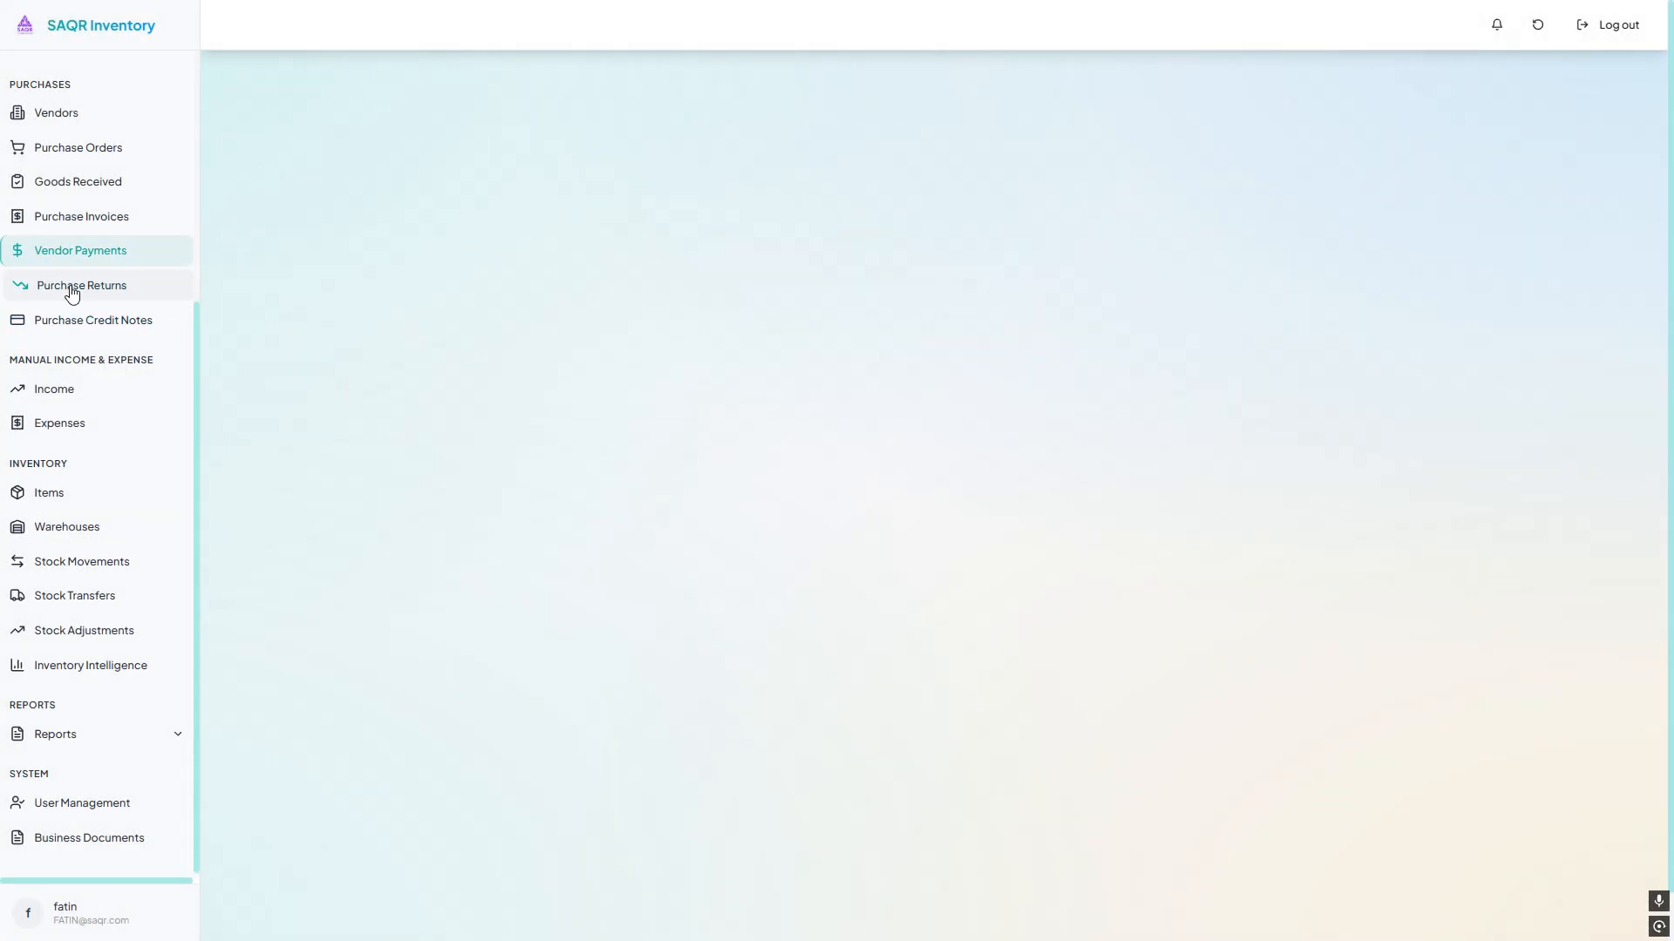
pyautogui.click(73, 291)
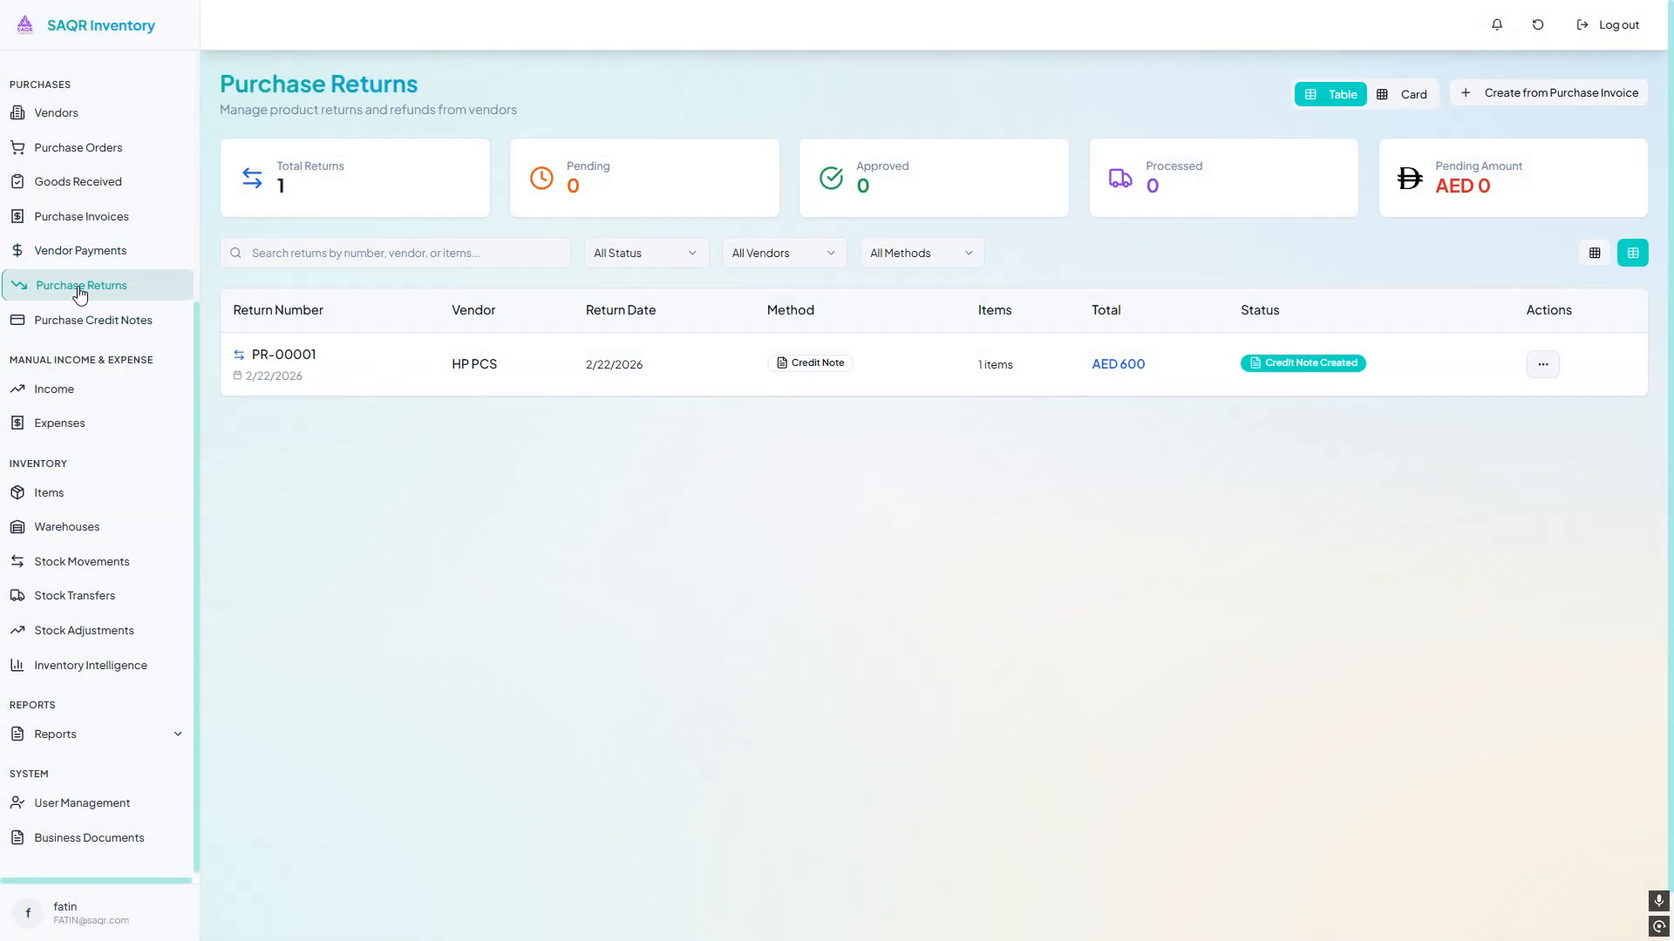
pyautogui.click(113, 250)
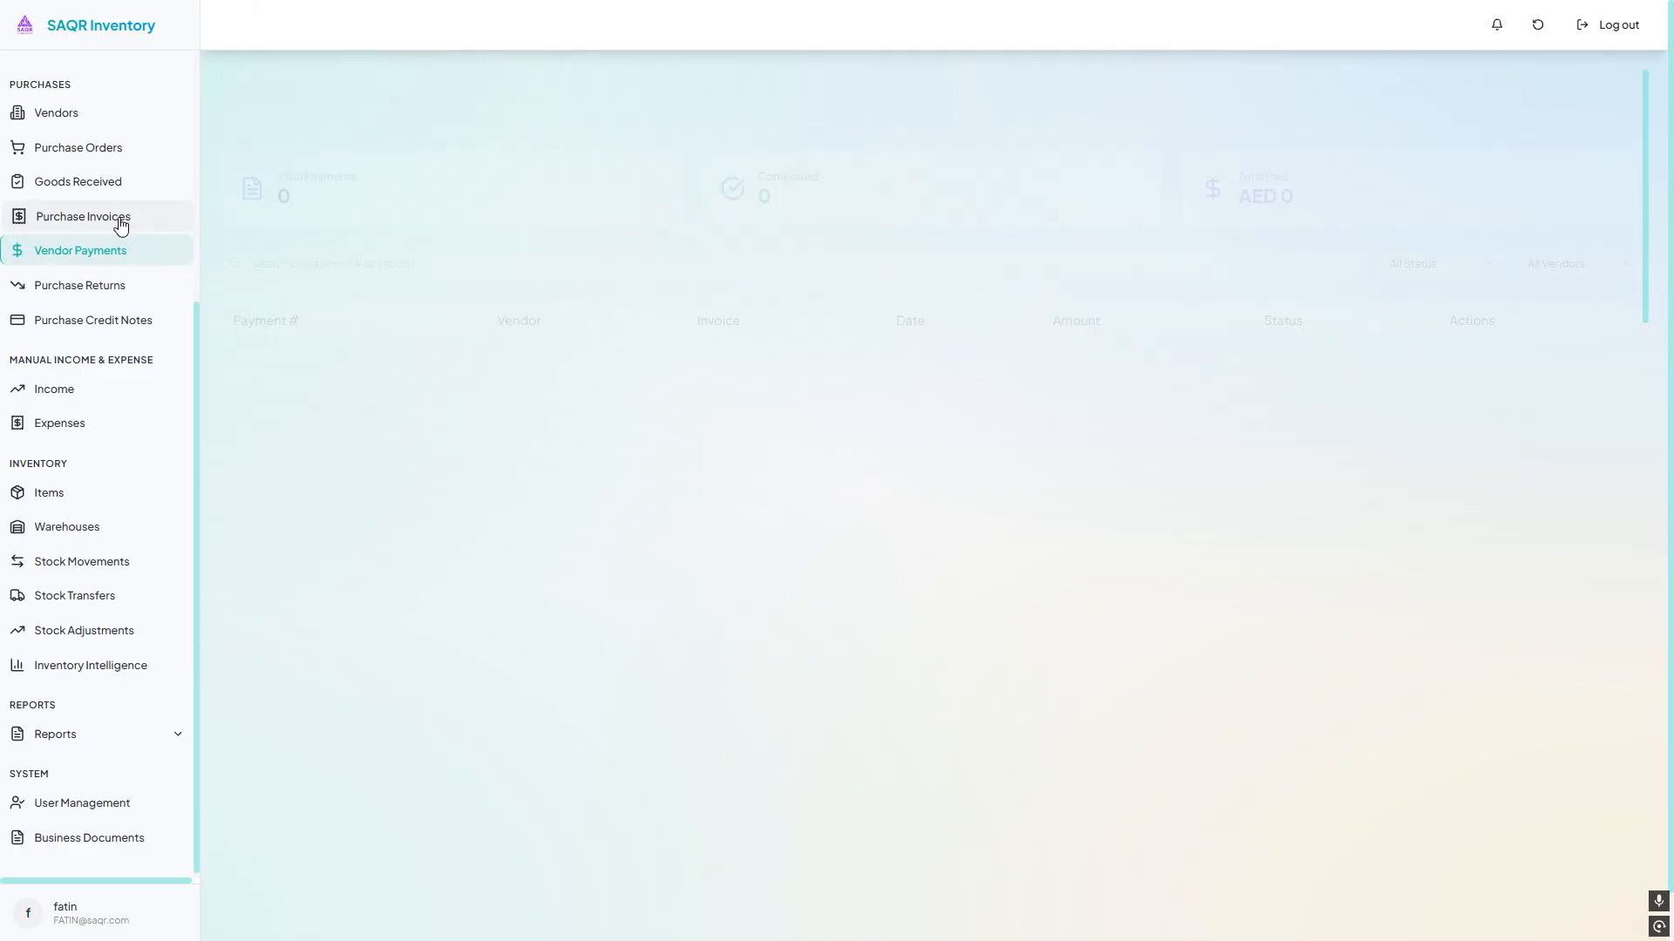
pyautogui.click(117, 218)
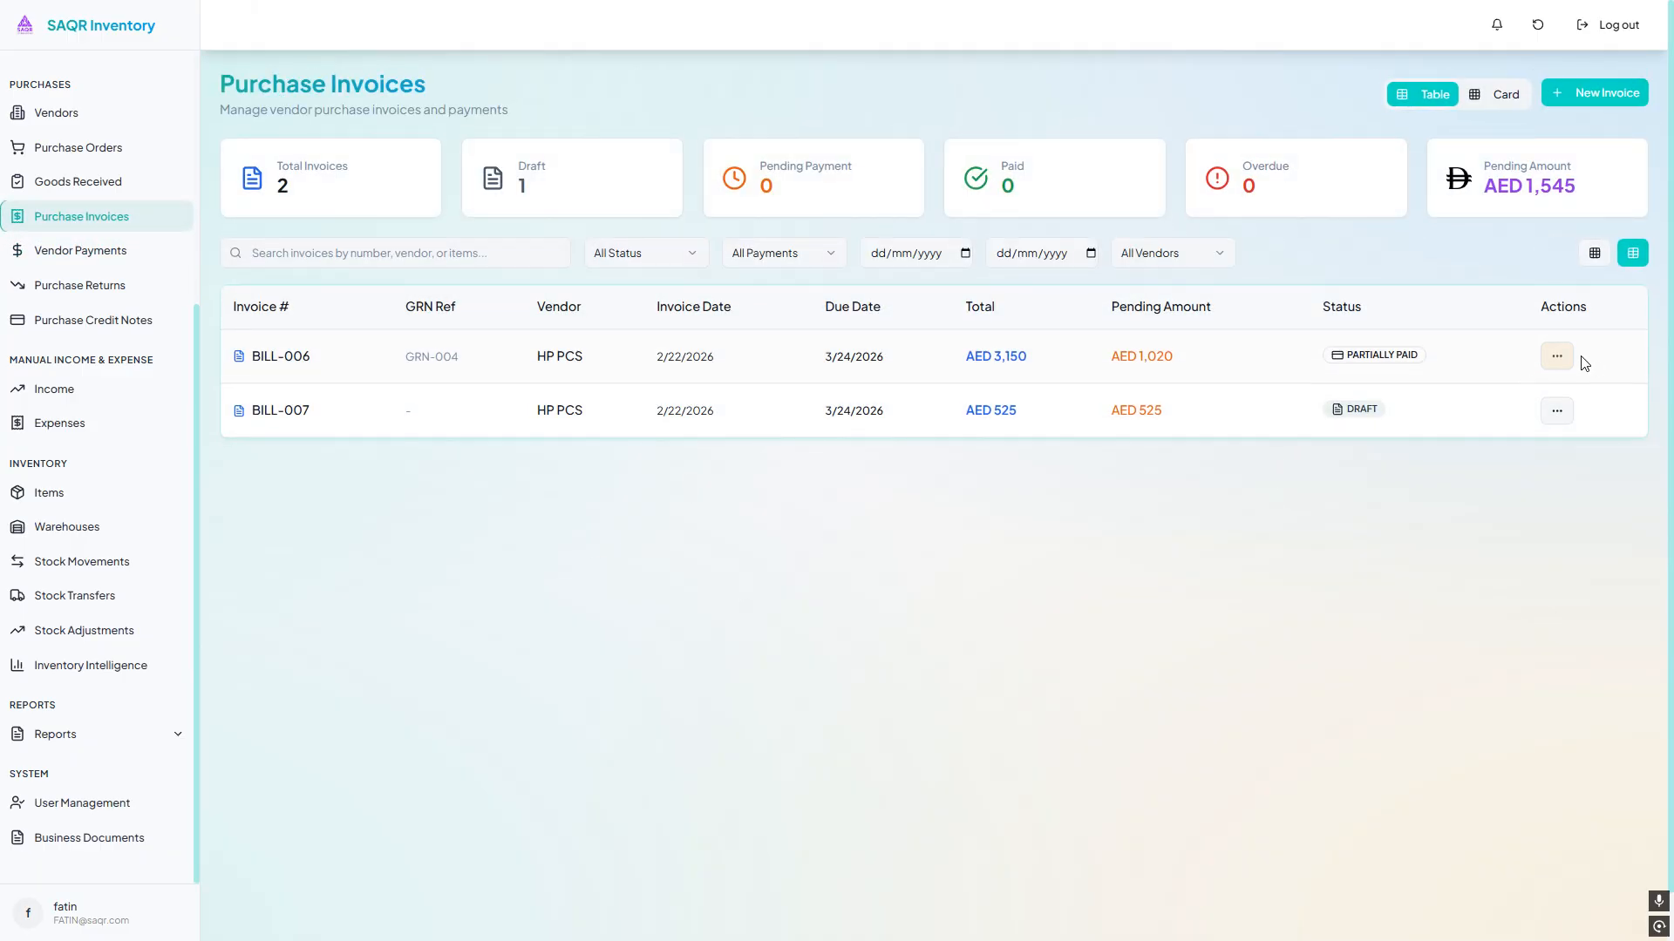
pyautogui.click(1557, 359)
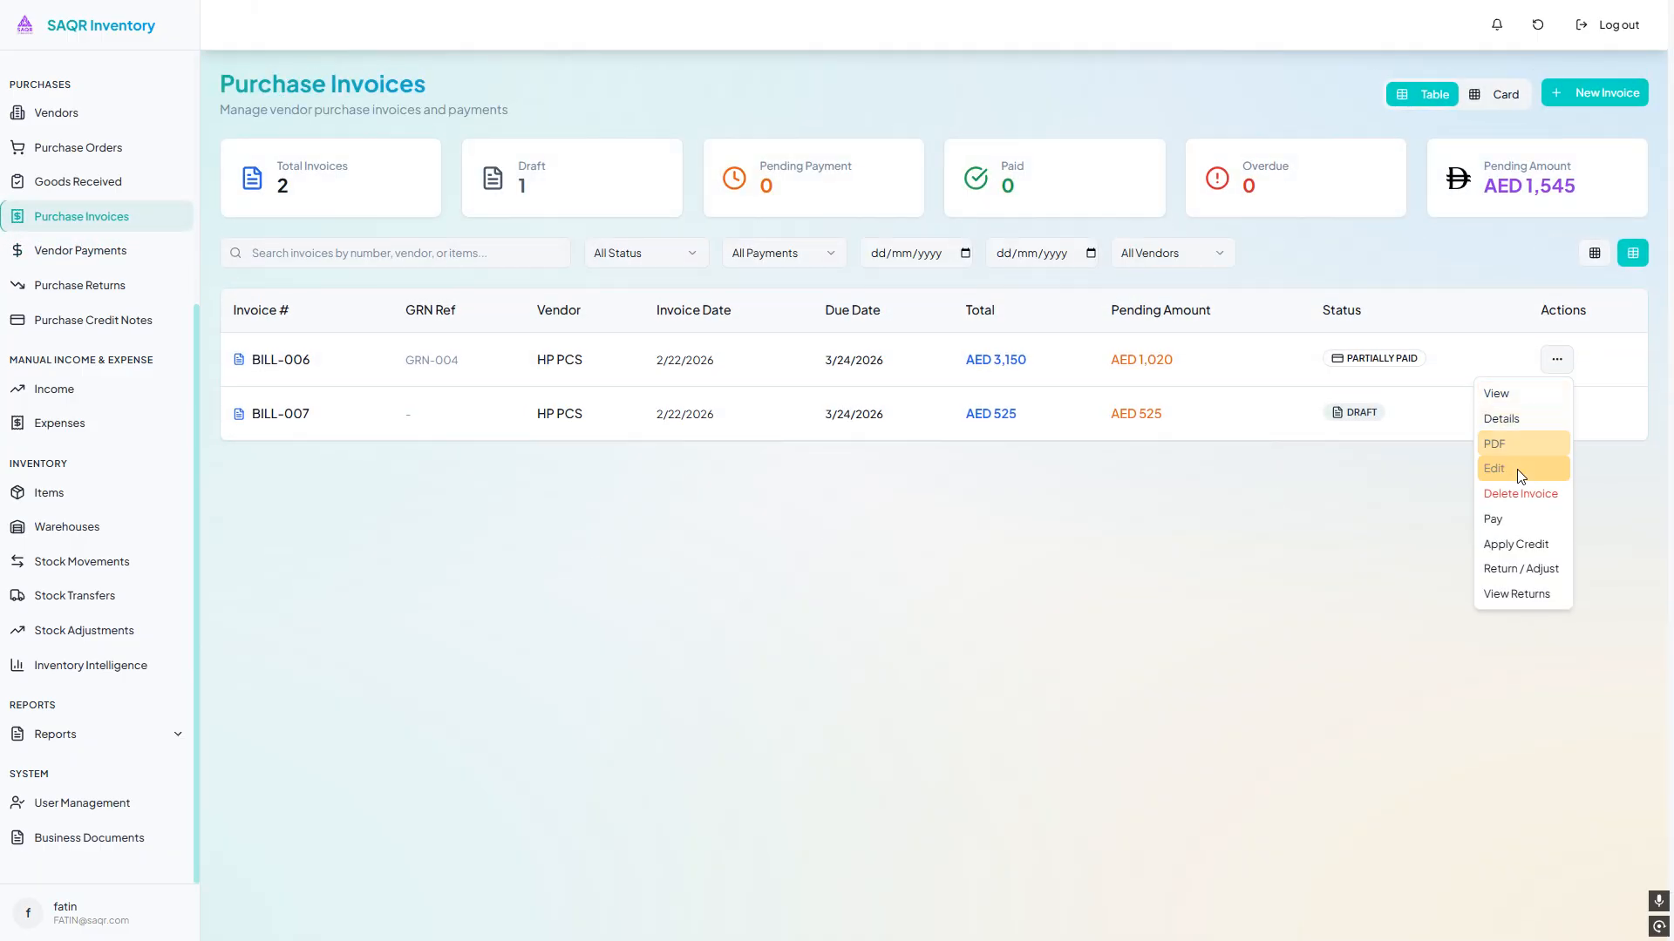
pyautogui.click(1507, 597)
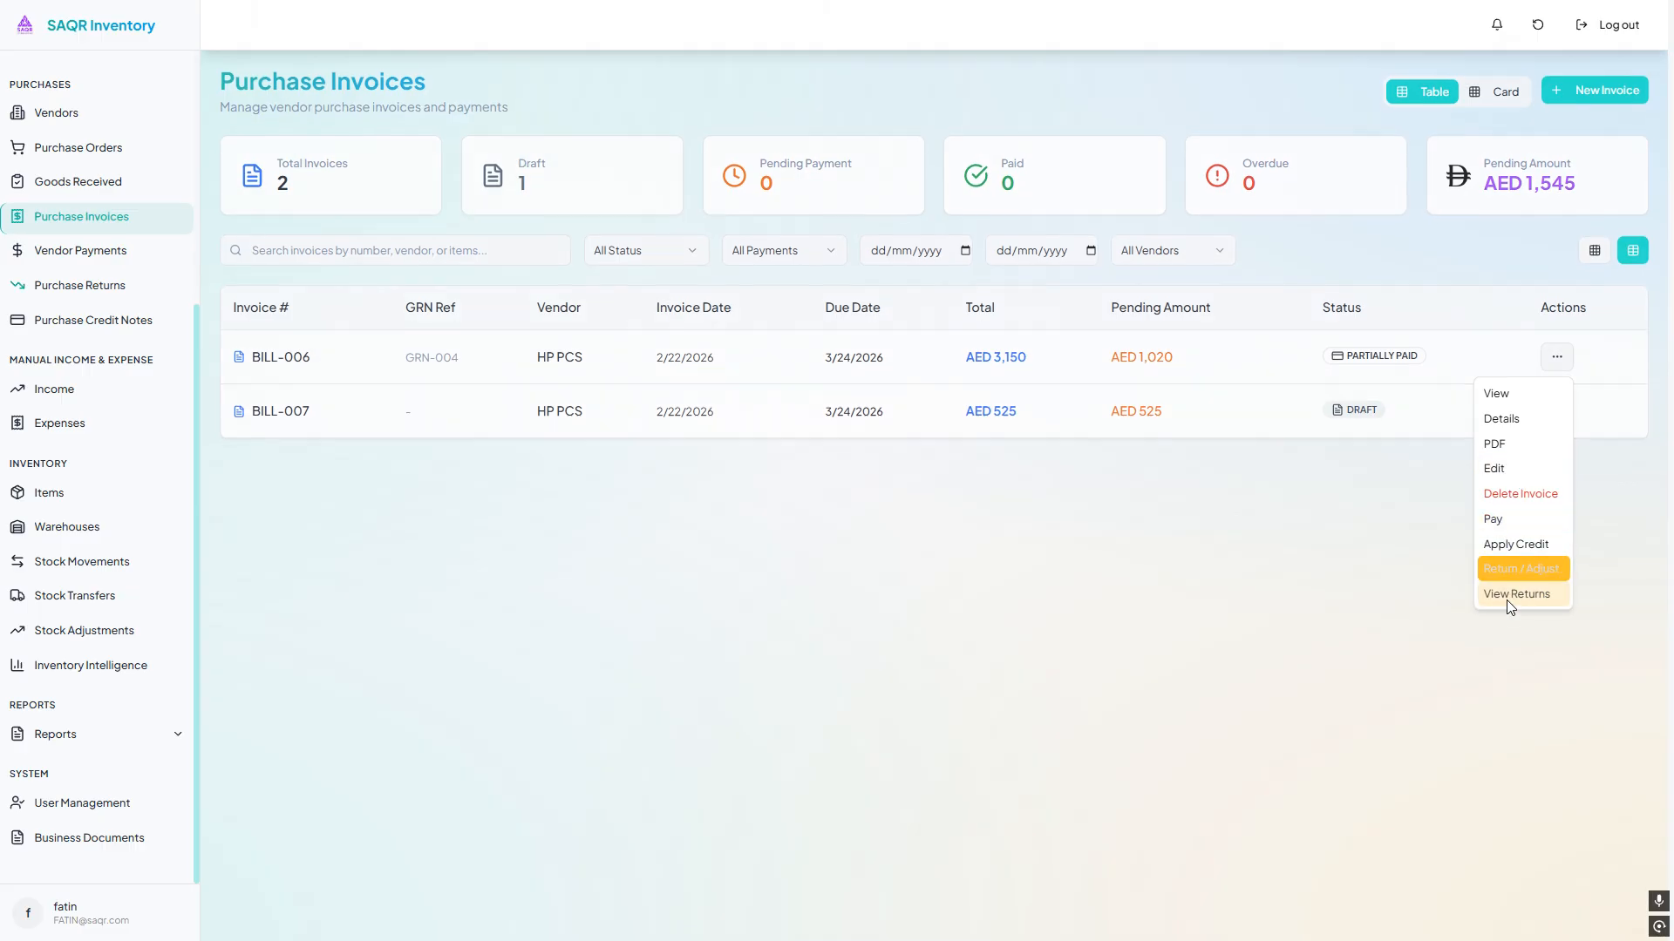
pyautogui.click(81, 216)
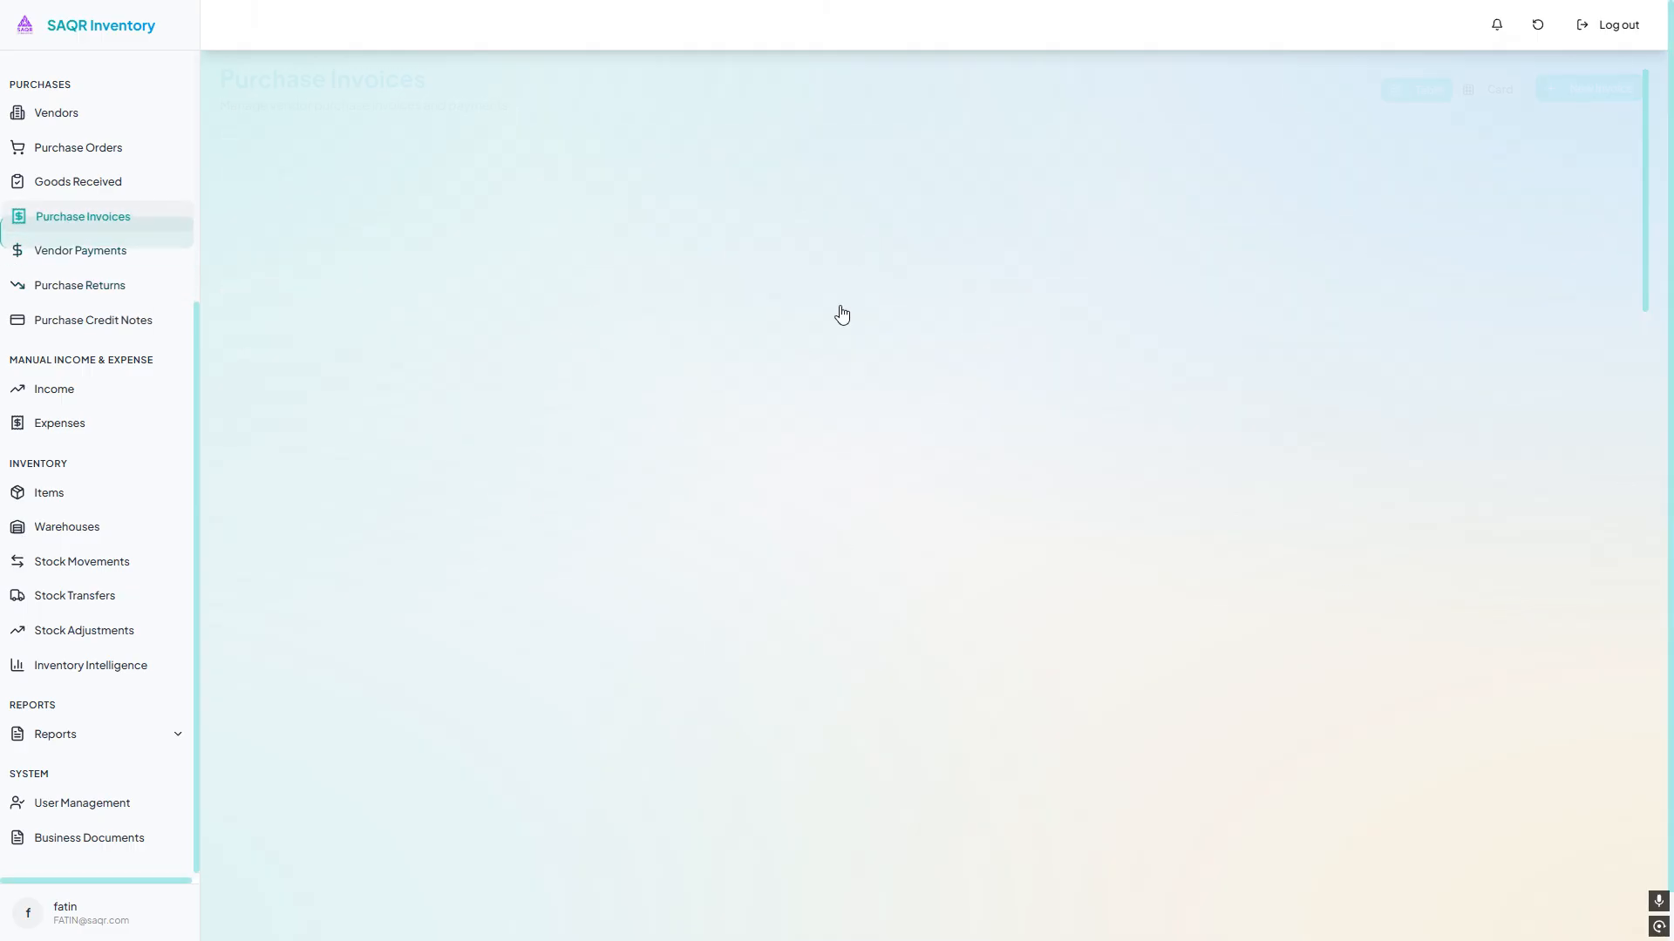
# Create a credit note for invoice BILL-006 with a discount adjustment of AED 500 including VAT on HP P C, and check the pending amount
pyautogui.click(1557, 359)
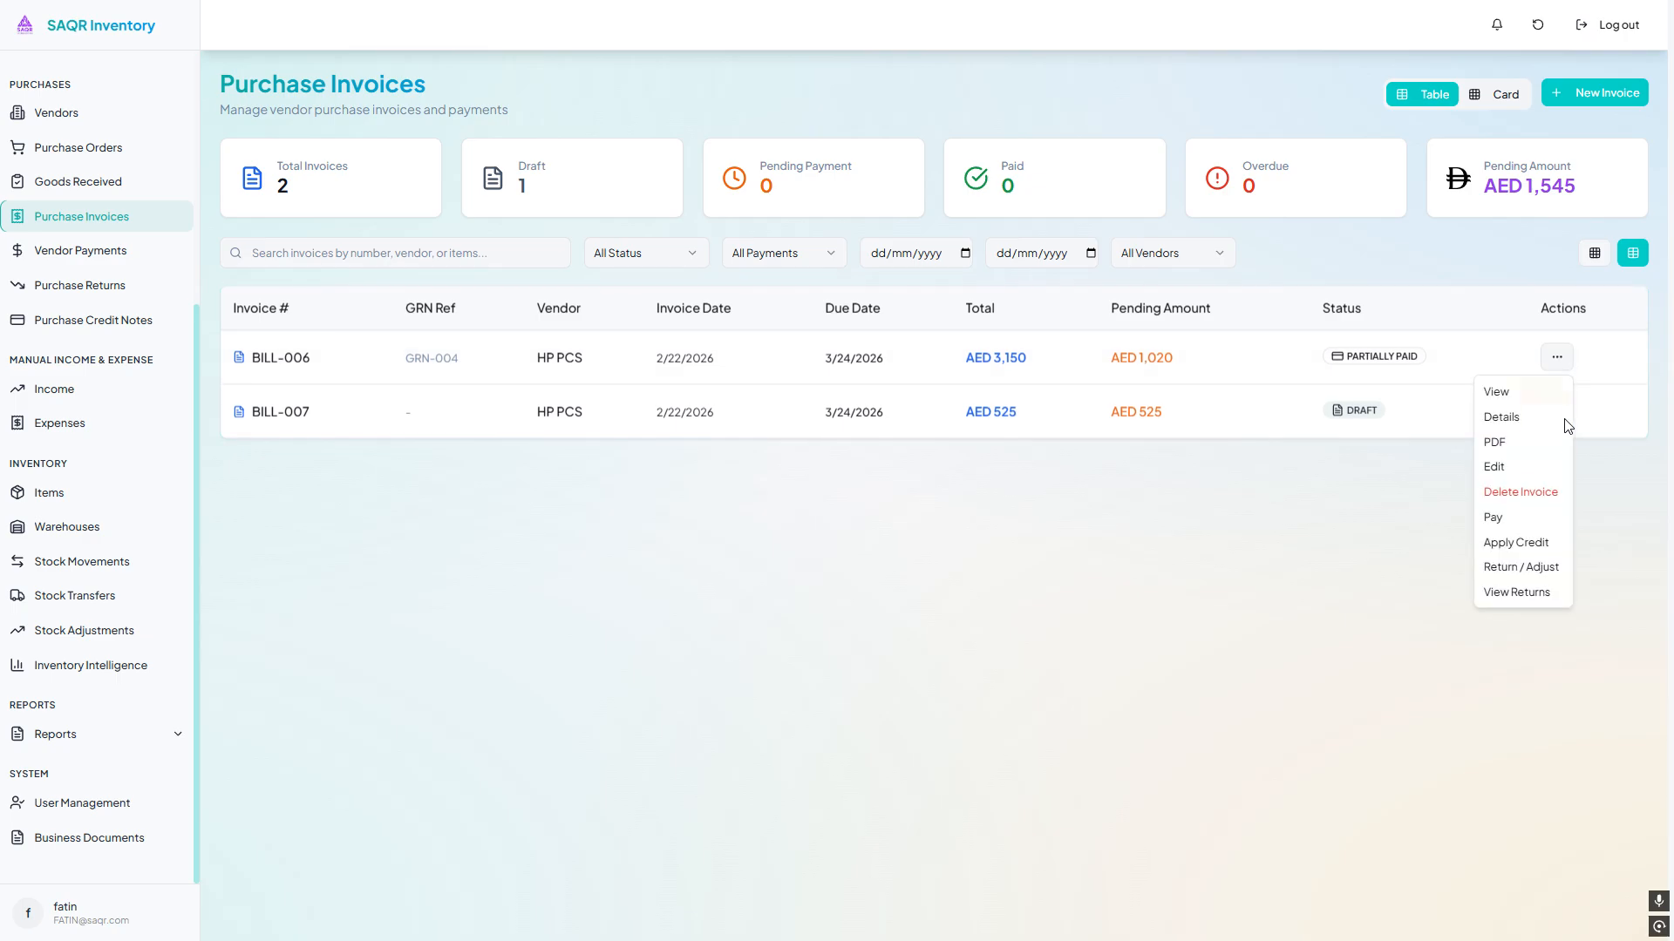
pyautogui.click(1515, 568)
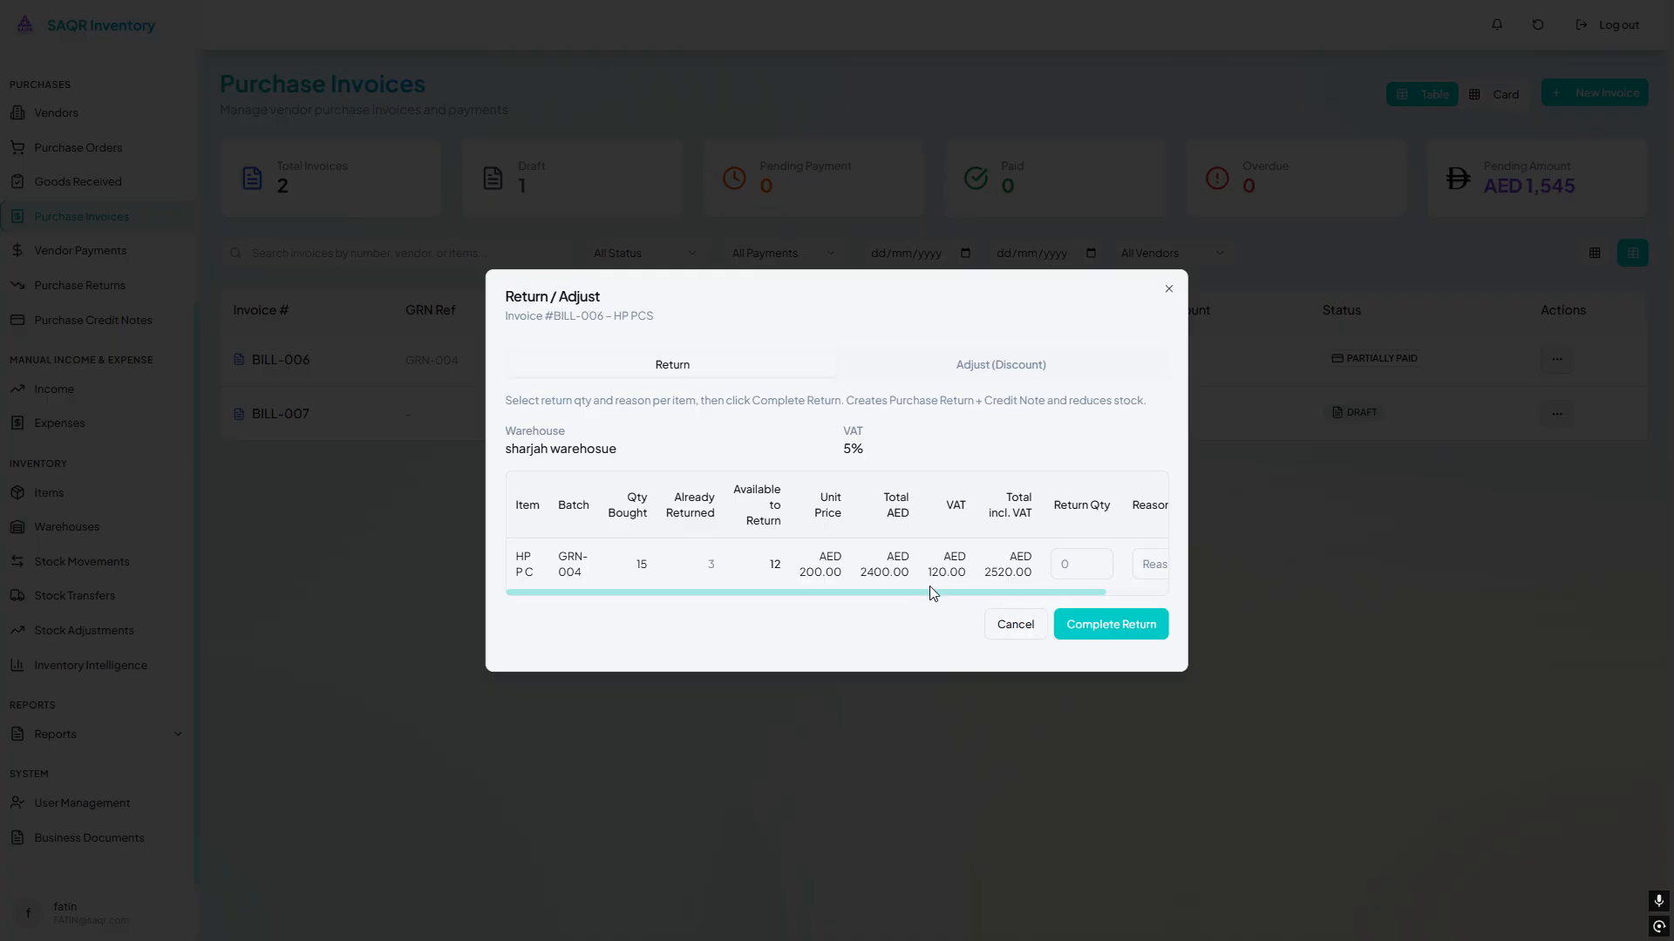
pyautogui.moveTo(935, 591); pyautogui.dragTo(1129, 592)
pyautogui.click(1050, 364)
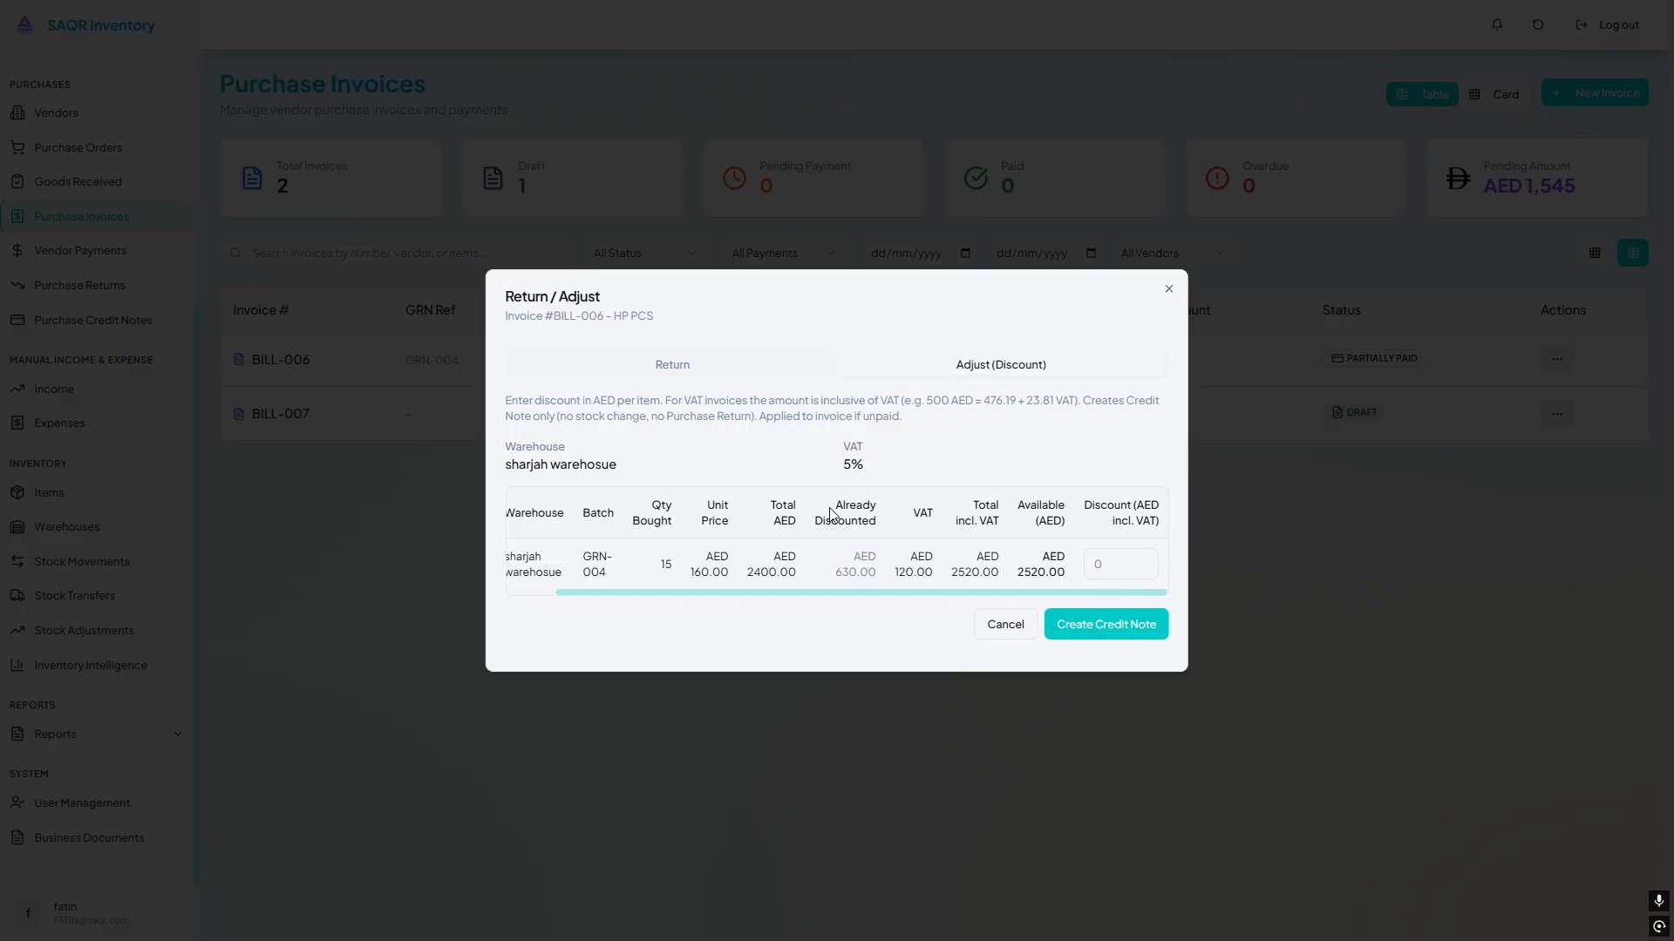
pyautogui.moveTo(830, 515); pyautogui.dragTo(896, 556)
pyautogui.moveTo(773, 582); pyautogui.dragTo(518, 566)
pyautogui.click(762, 447)
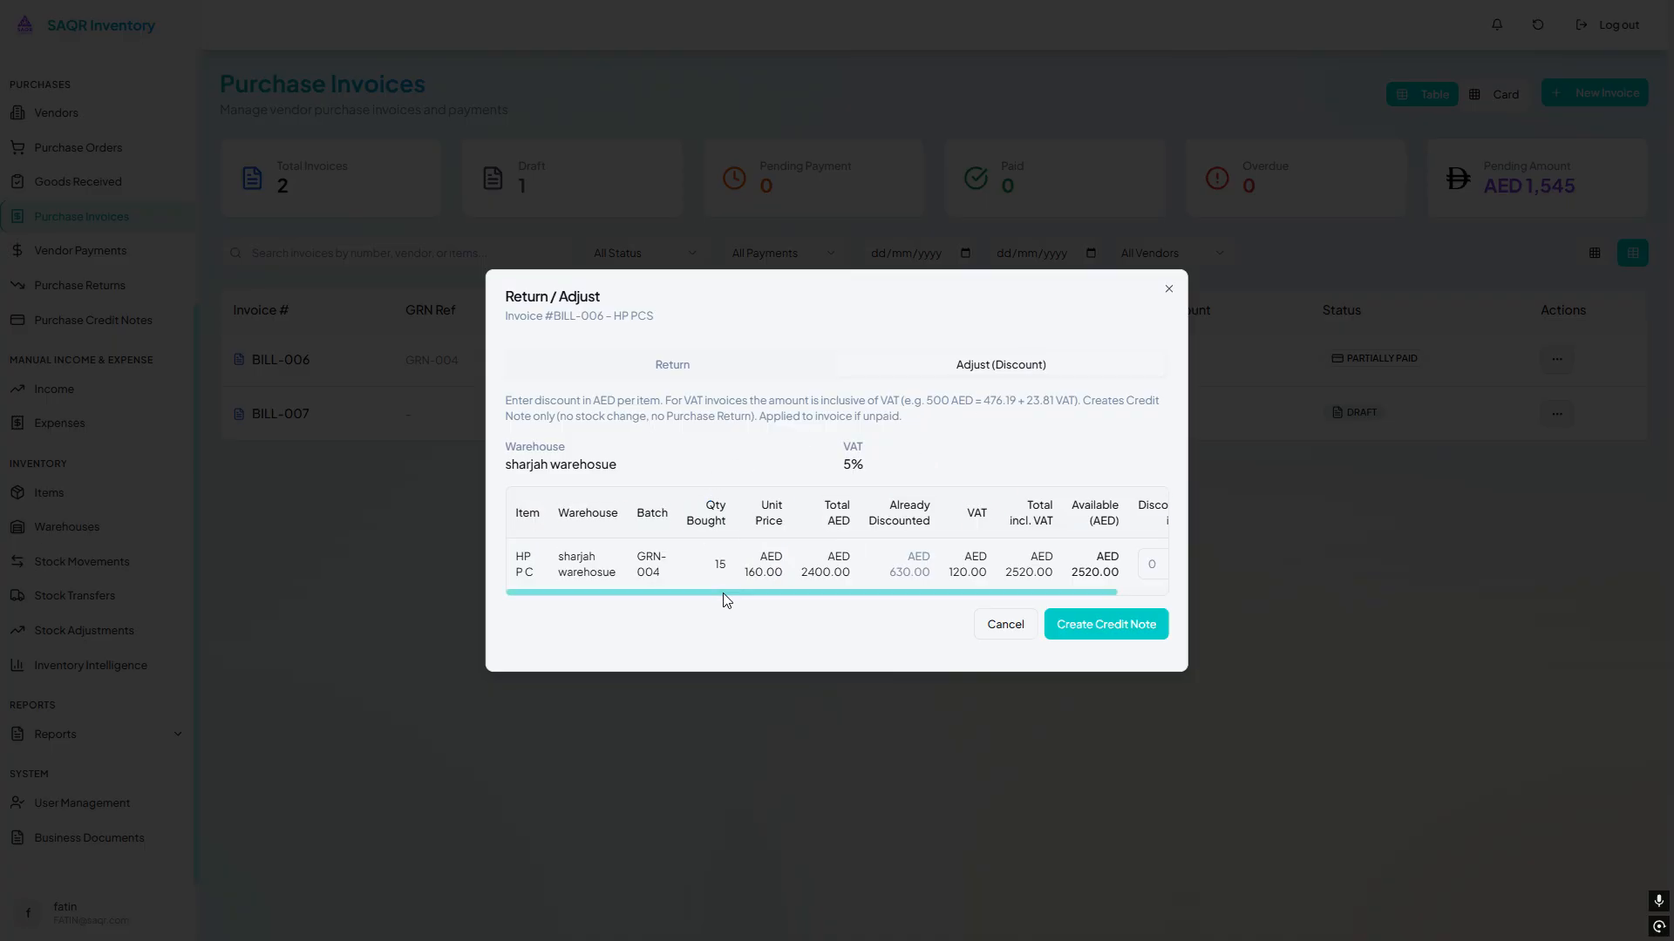
pyautogui.hscroll(1, 725, 594)
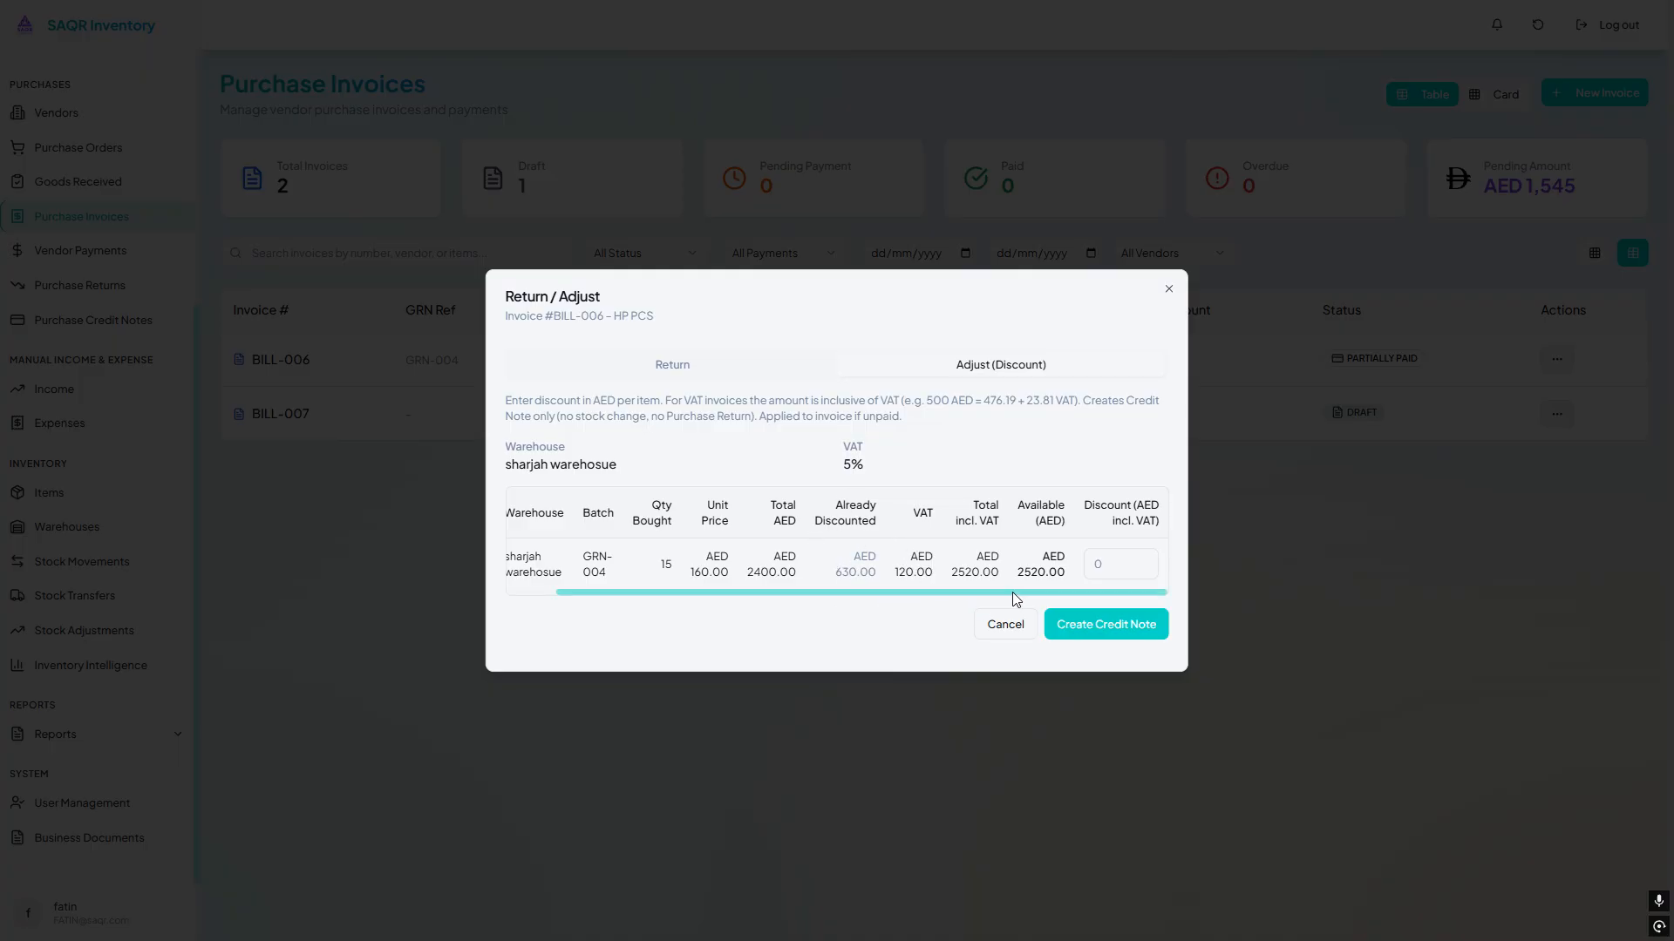
pyautogui.click(1091, 569)
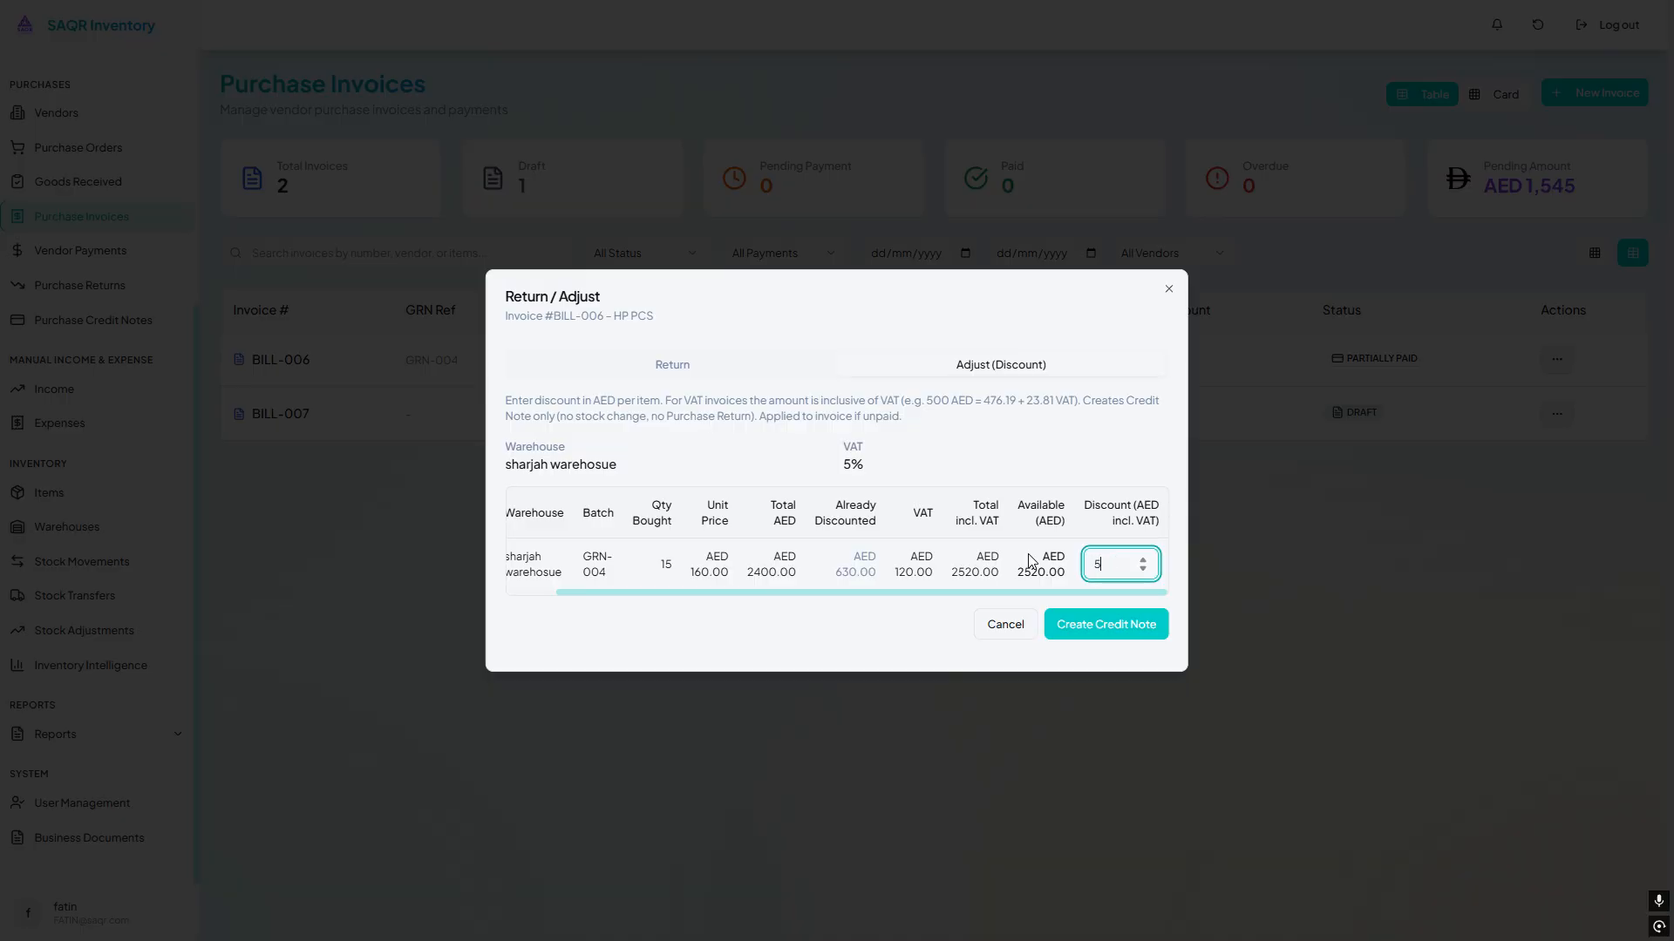
pyautogui.click(1107, 626)
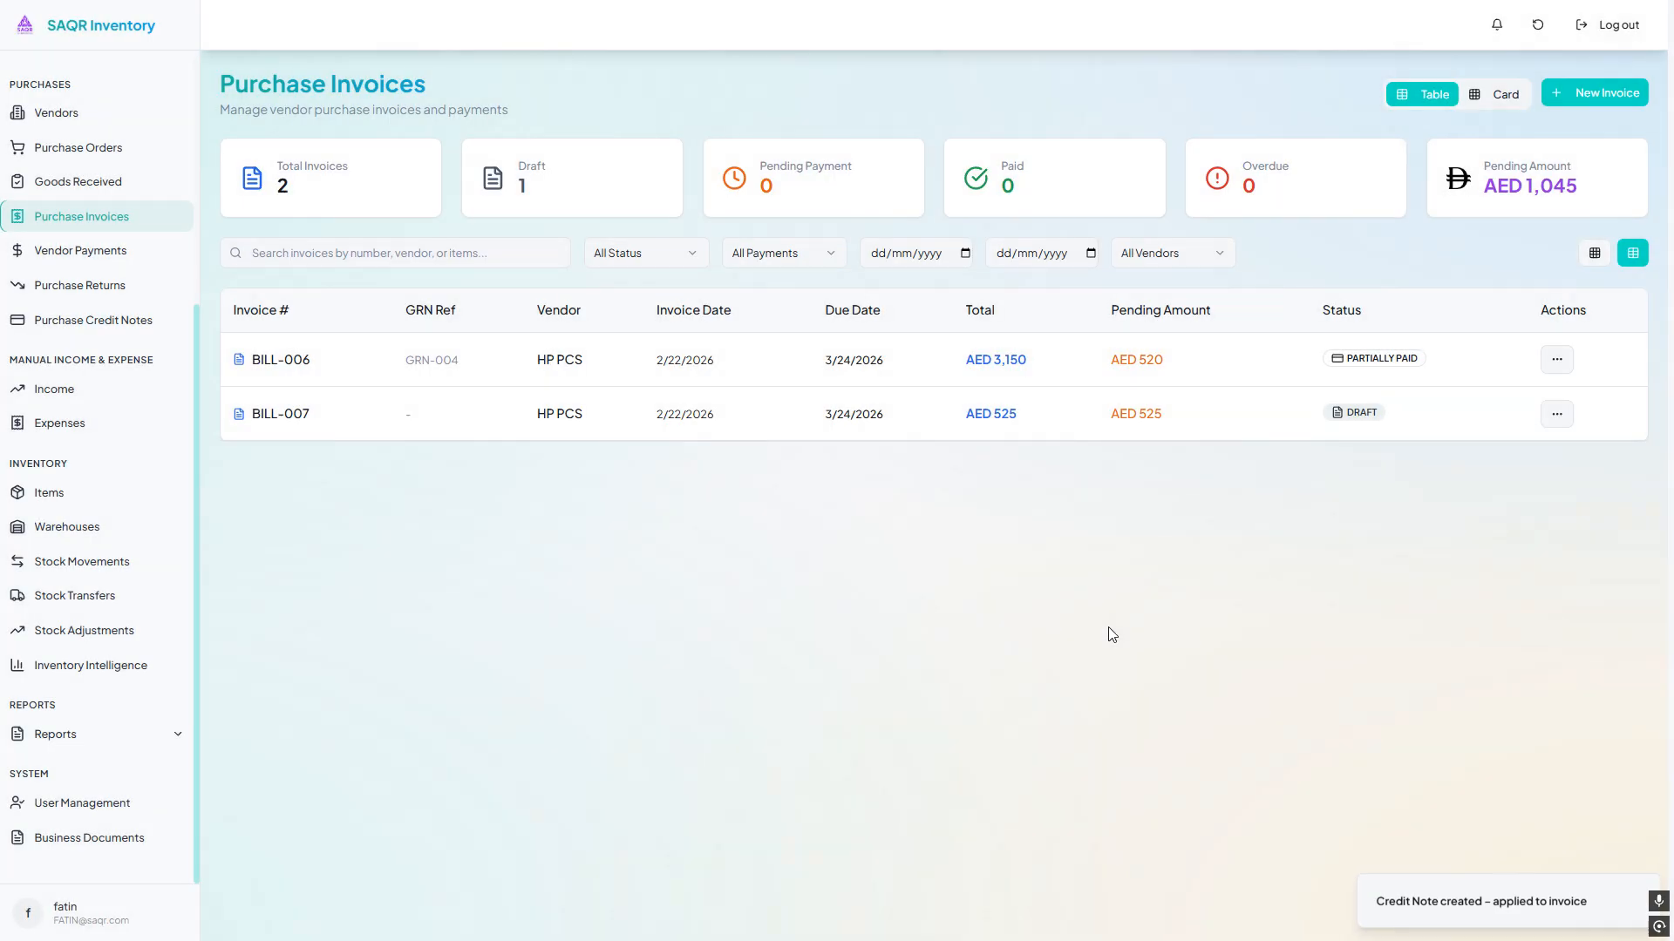
pyautogui.moveTo(1165, 357); pyautogui.dragTo(1141, 359)
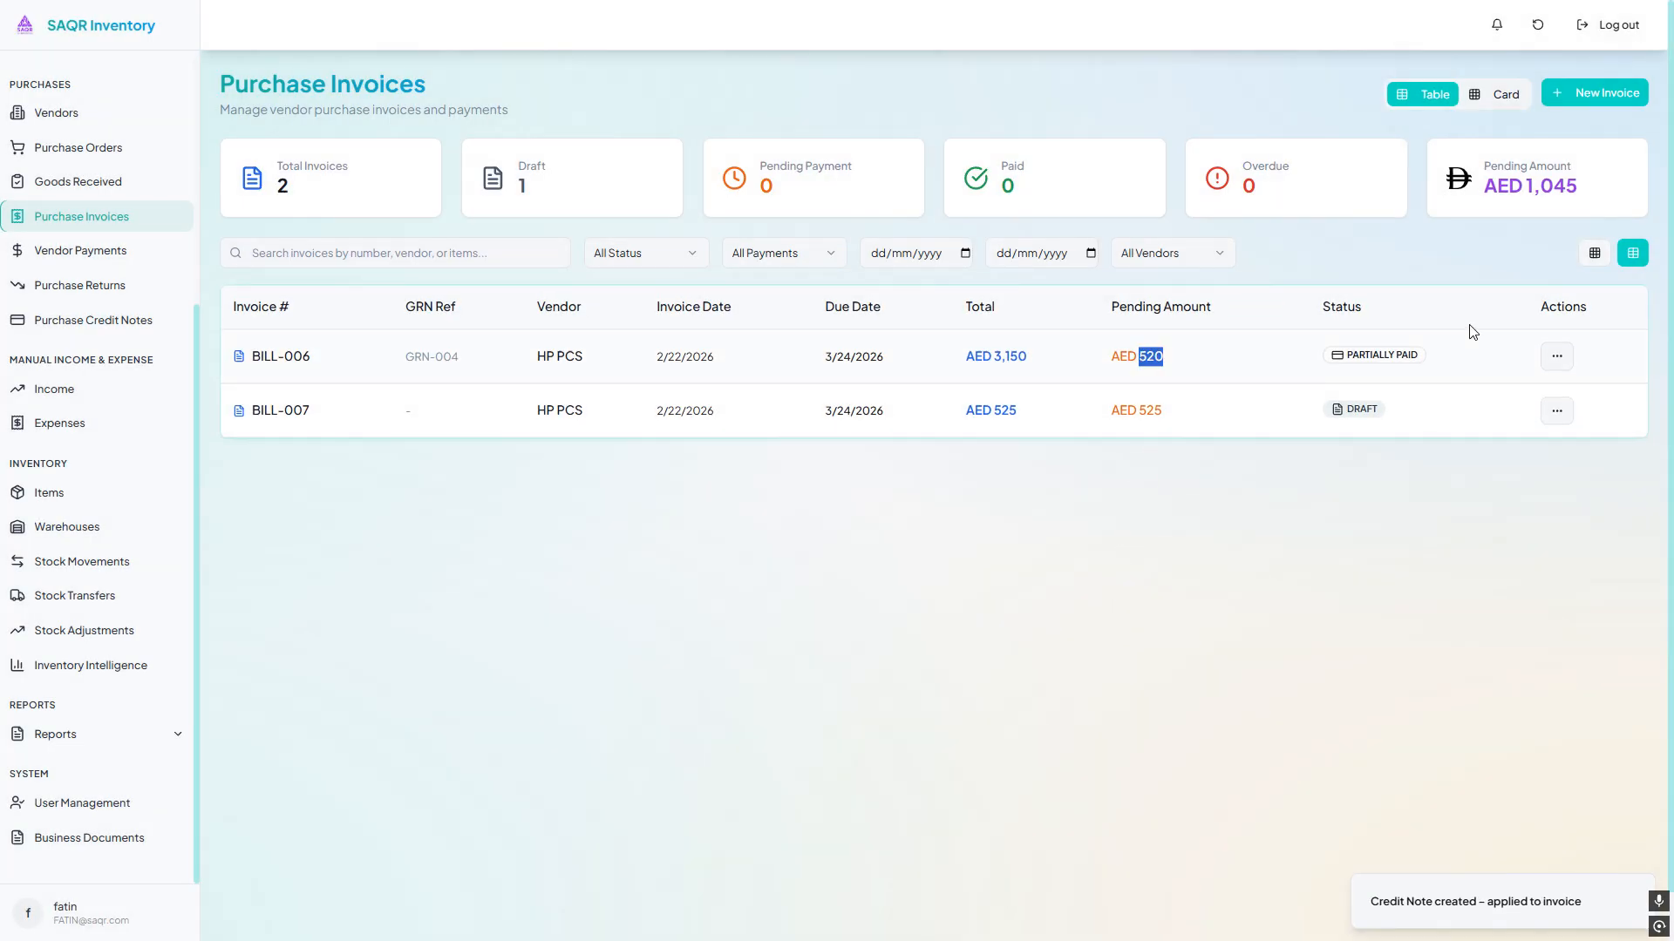
# Open the details of invoice BILL-006 and examine its linked purchase returns and credit notes
pyautogui.click(1567, 357)
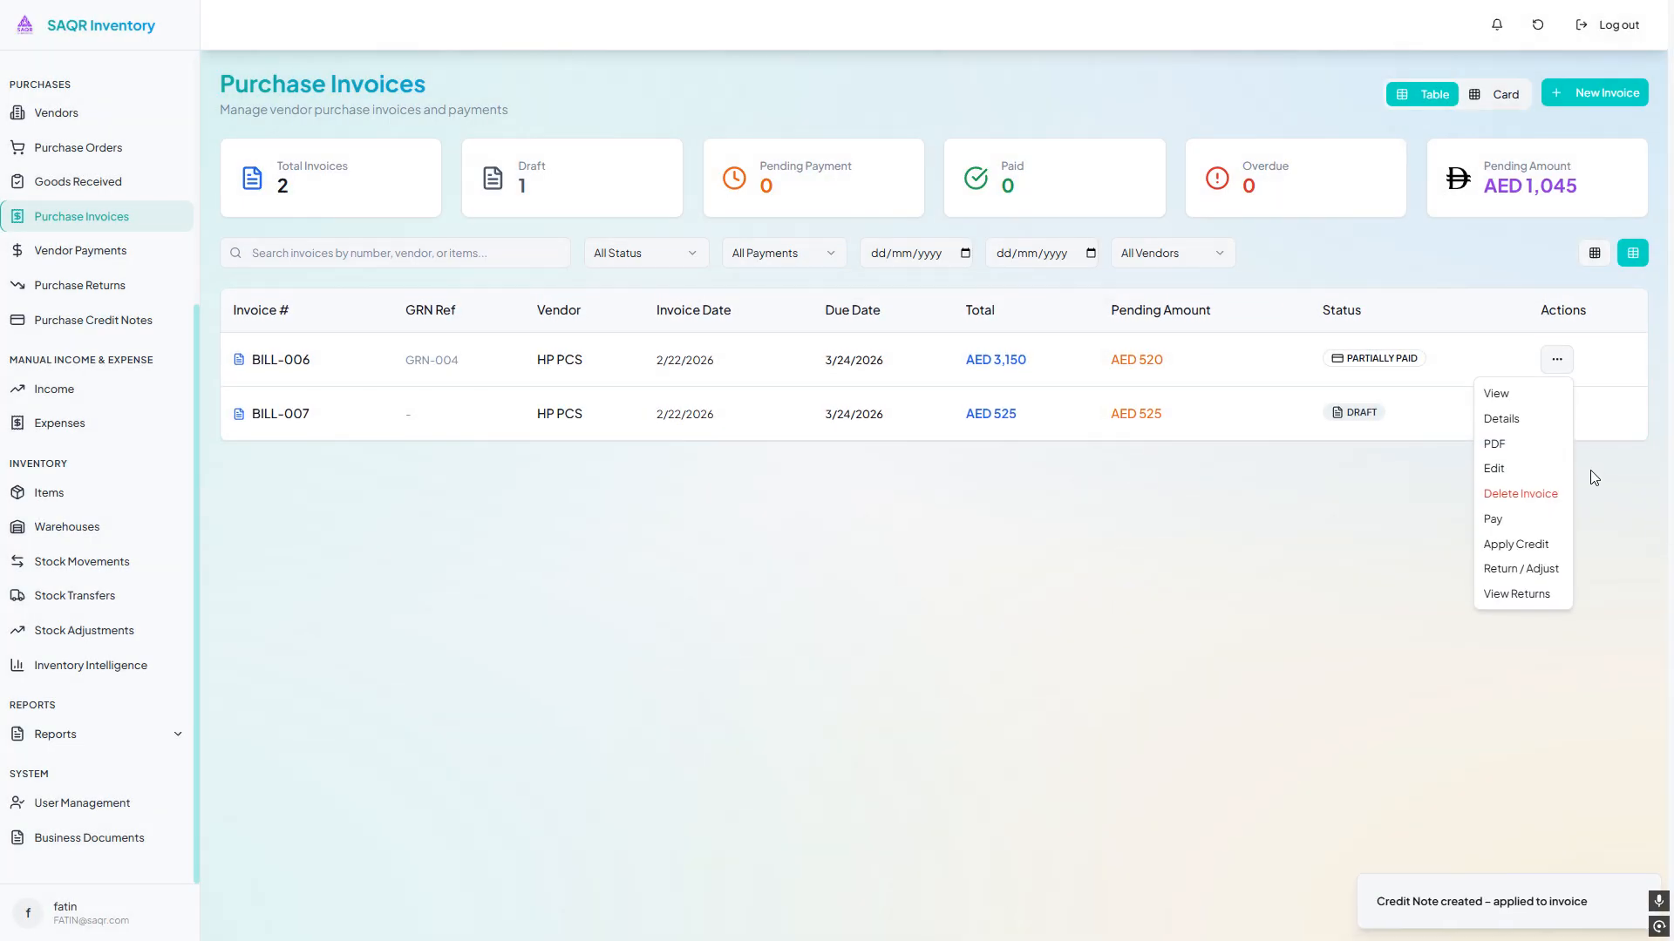
pyautogui.click(1539, 423)
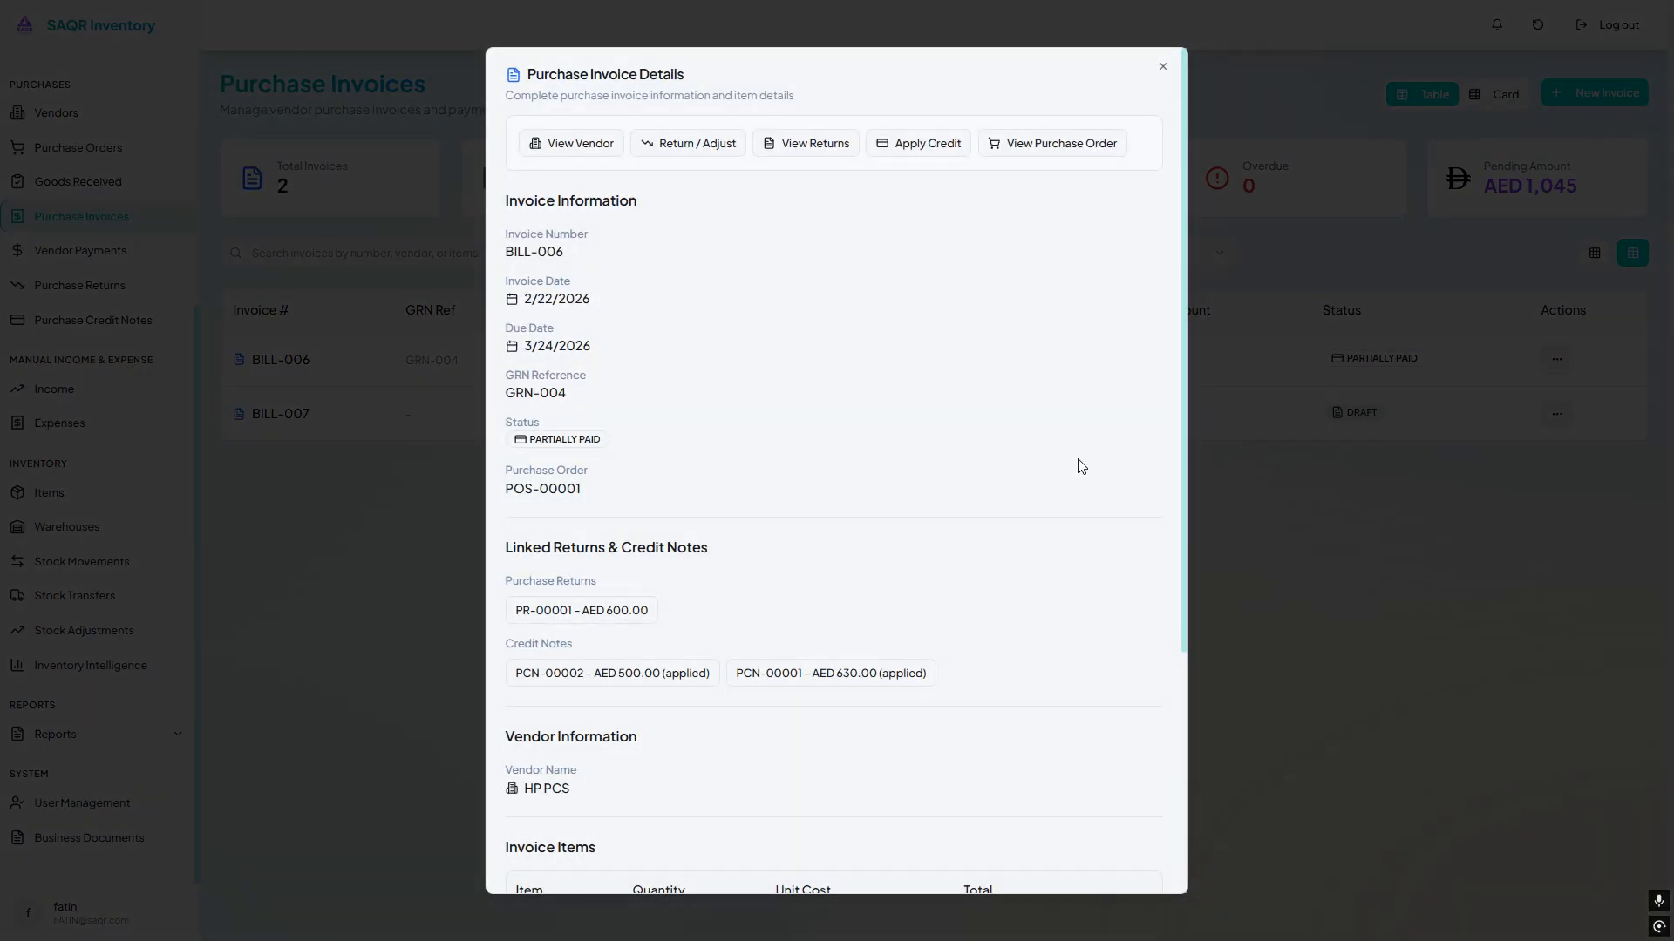
pyautogui.scroll(-4, 1080, 467)
pyautogui.scroll(4, 509, 575)
pyautogui.moveTo(506, 600); pyautogui.dragTo(977, 625)
pyautogui.click(514, 616)
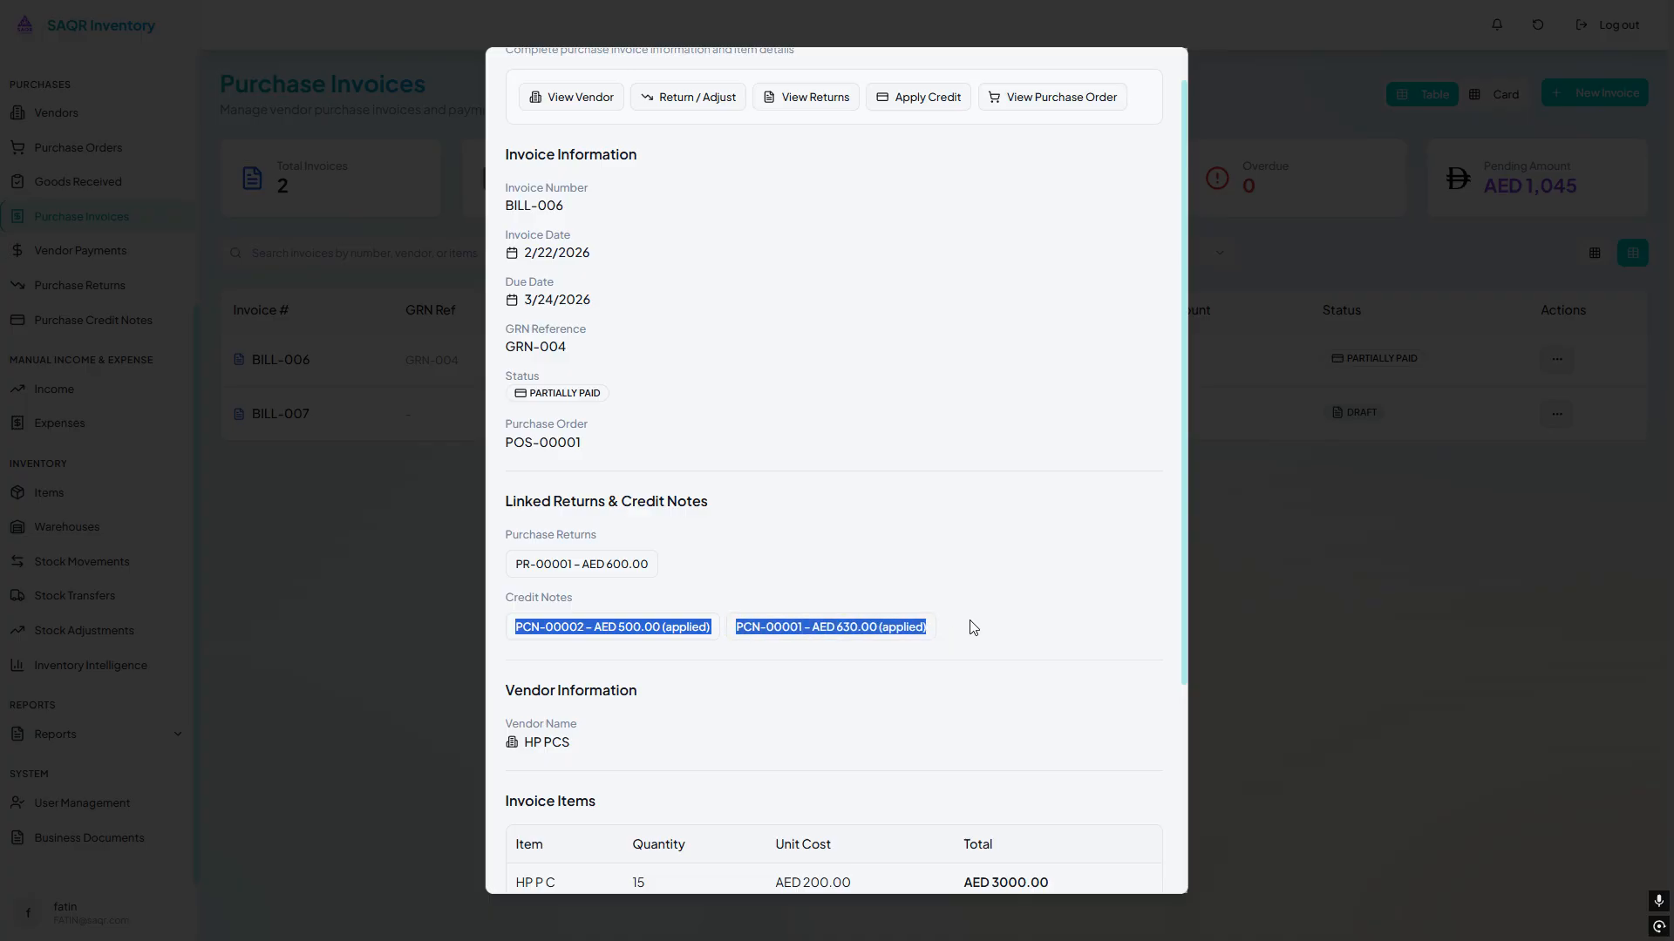
pyautogui.moveTo(855, 650); pyautogui.dragTo(838, 629)
# Open credit note PCN-00002, examine its return reference, totals with and without VAT and applied amount, and close it
pyautogui.click(689, 631)
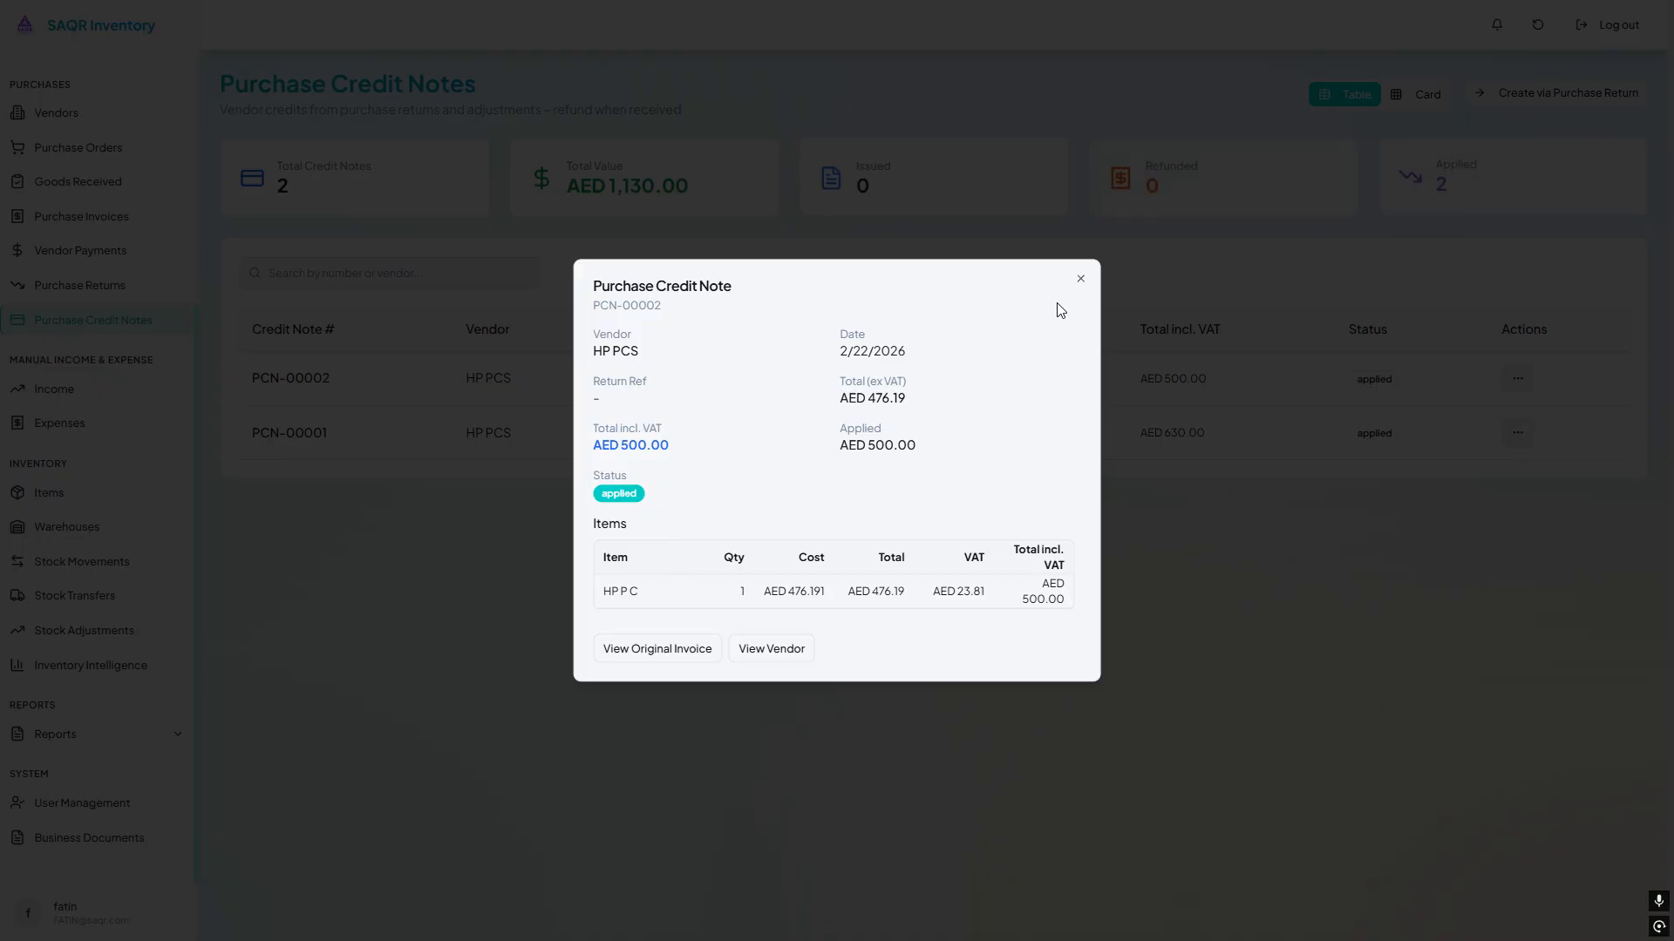
pyautogui.click(1081, 279)
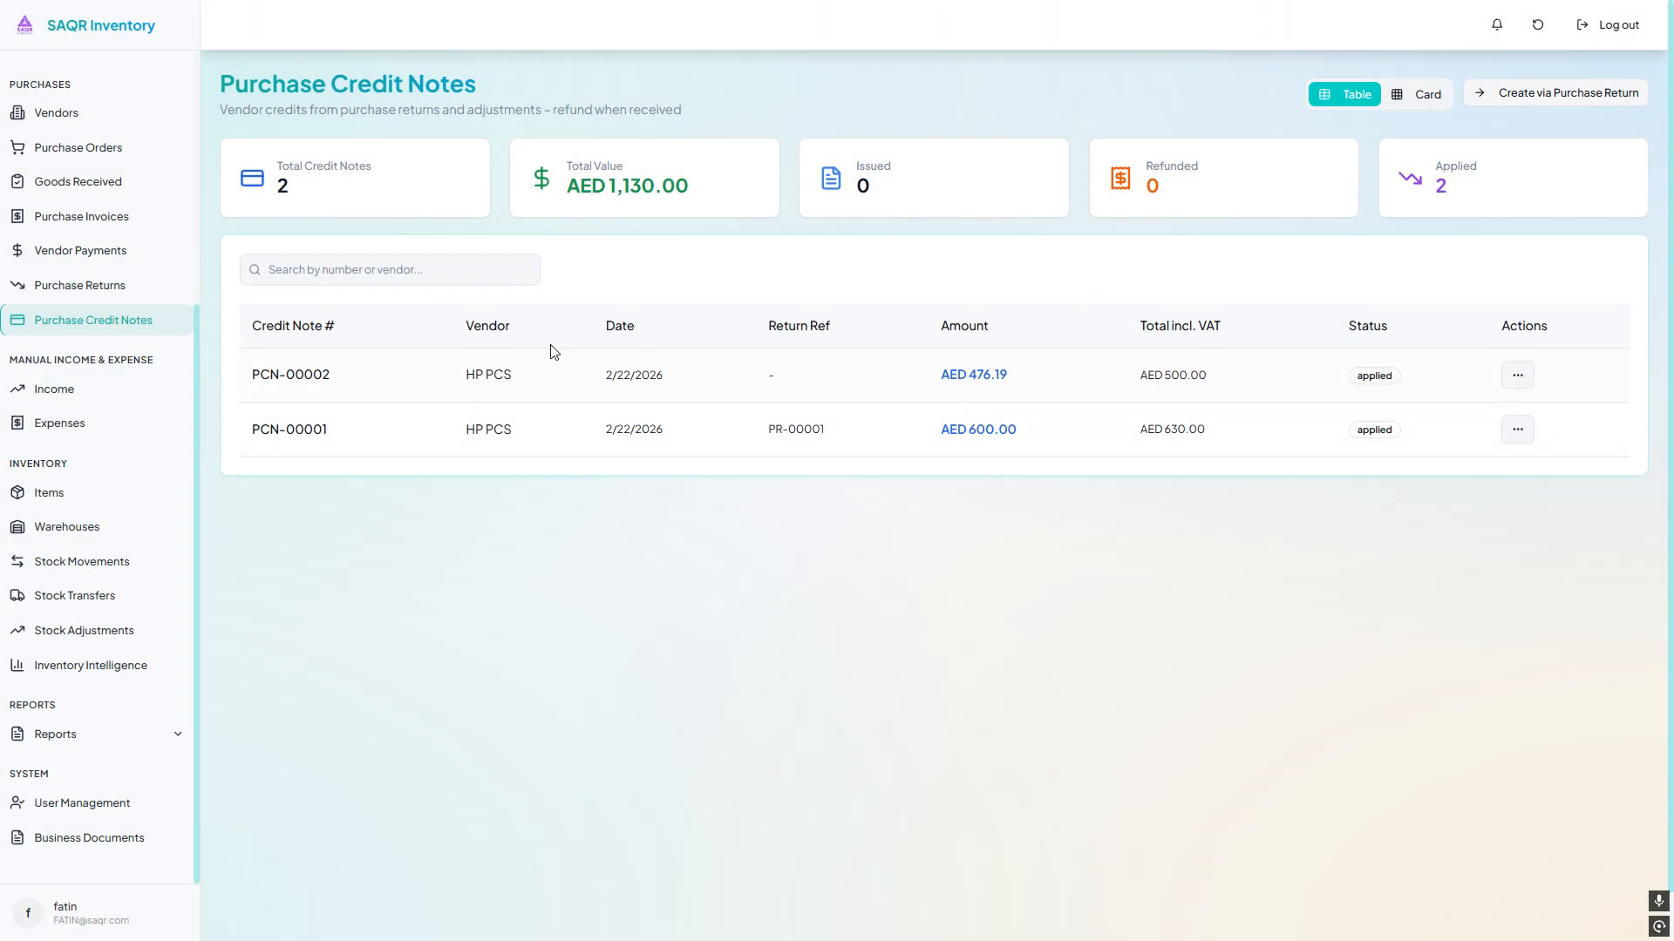
pyautogui.click(1519, 375)
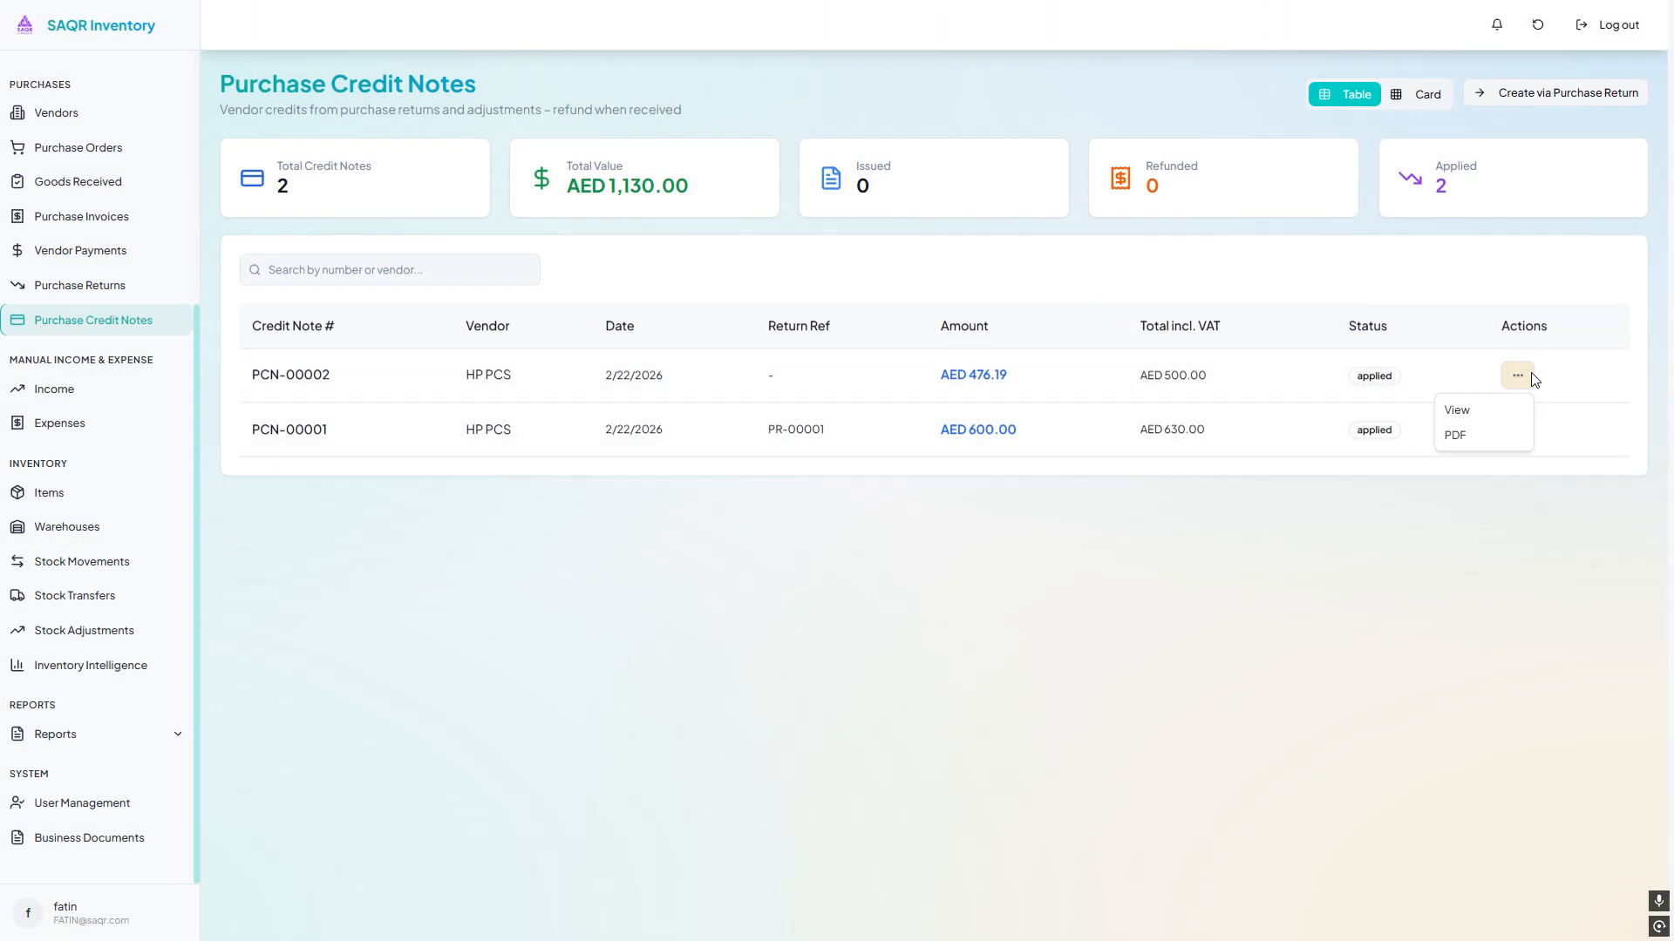
pyautogui.click(1500, 415)
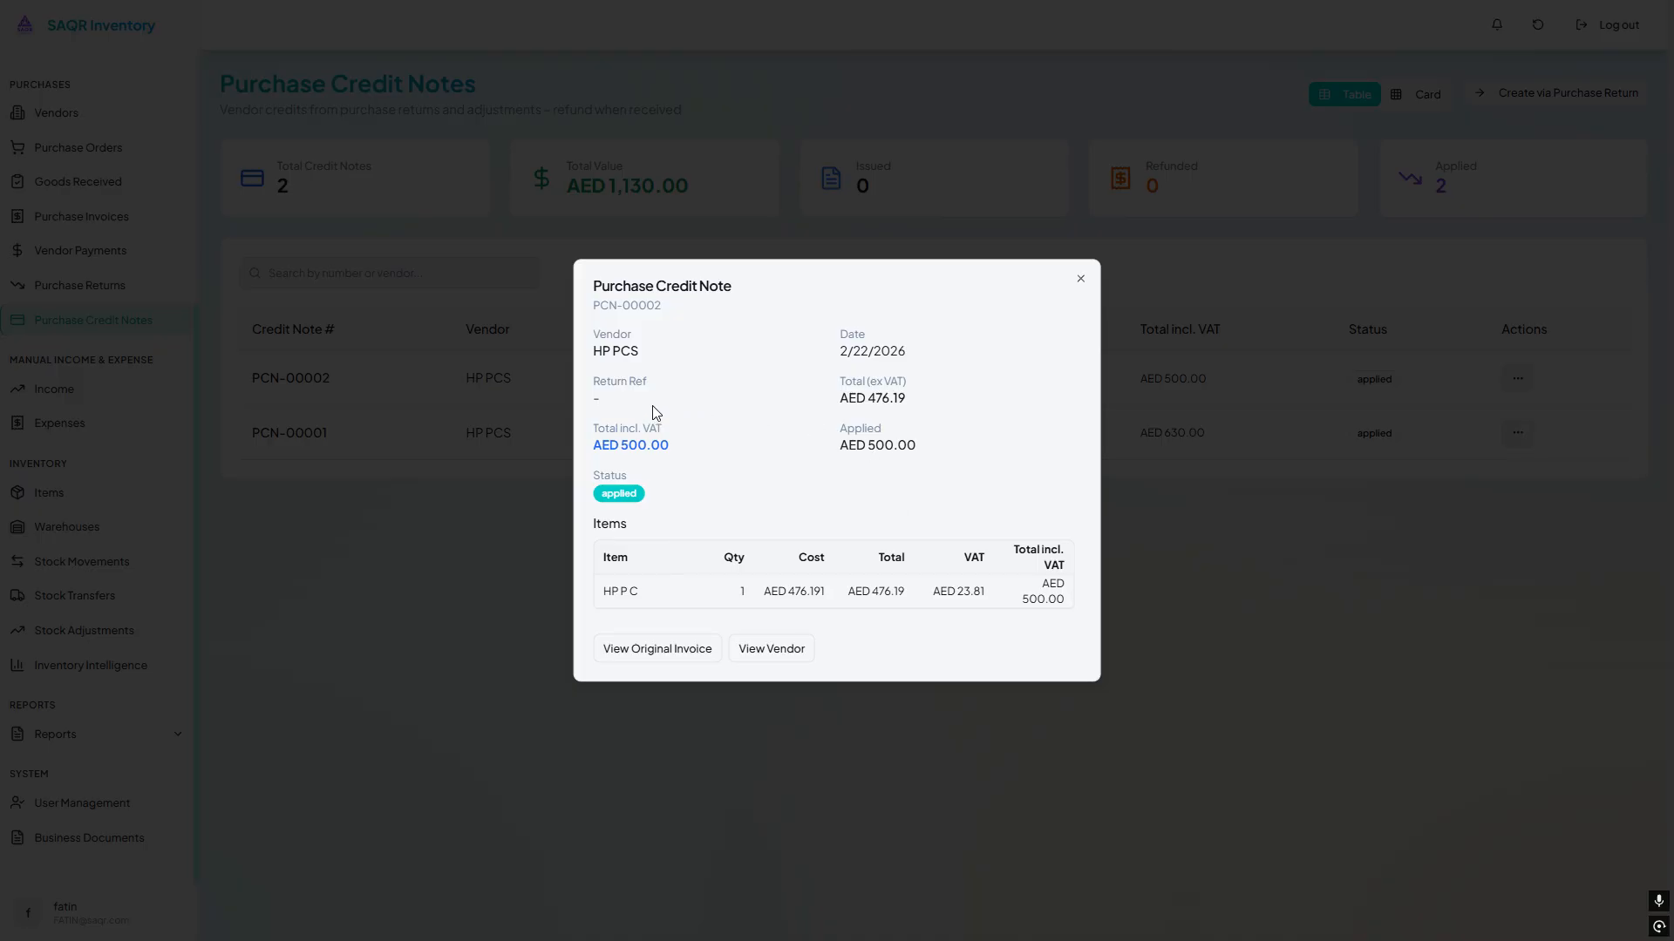
pyautogui.moveTo(646, 399); pyautogui.dragTo(594, 384)
pyautogui.moveTo(840, 381); pyautogui.dragTo(927, 403)
pyautogui.moveTo(698, 459); pyautogui.dragTo(593, 283)
pyautogui.moveTo(839, 426); pyautogui.dragTo(984, 455)
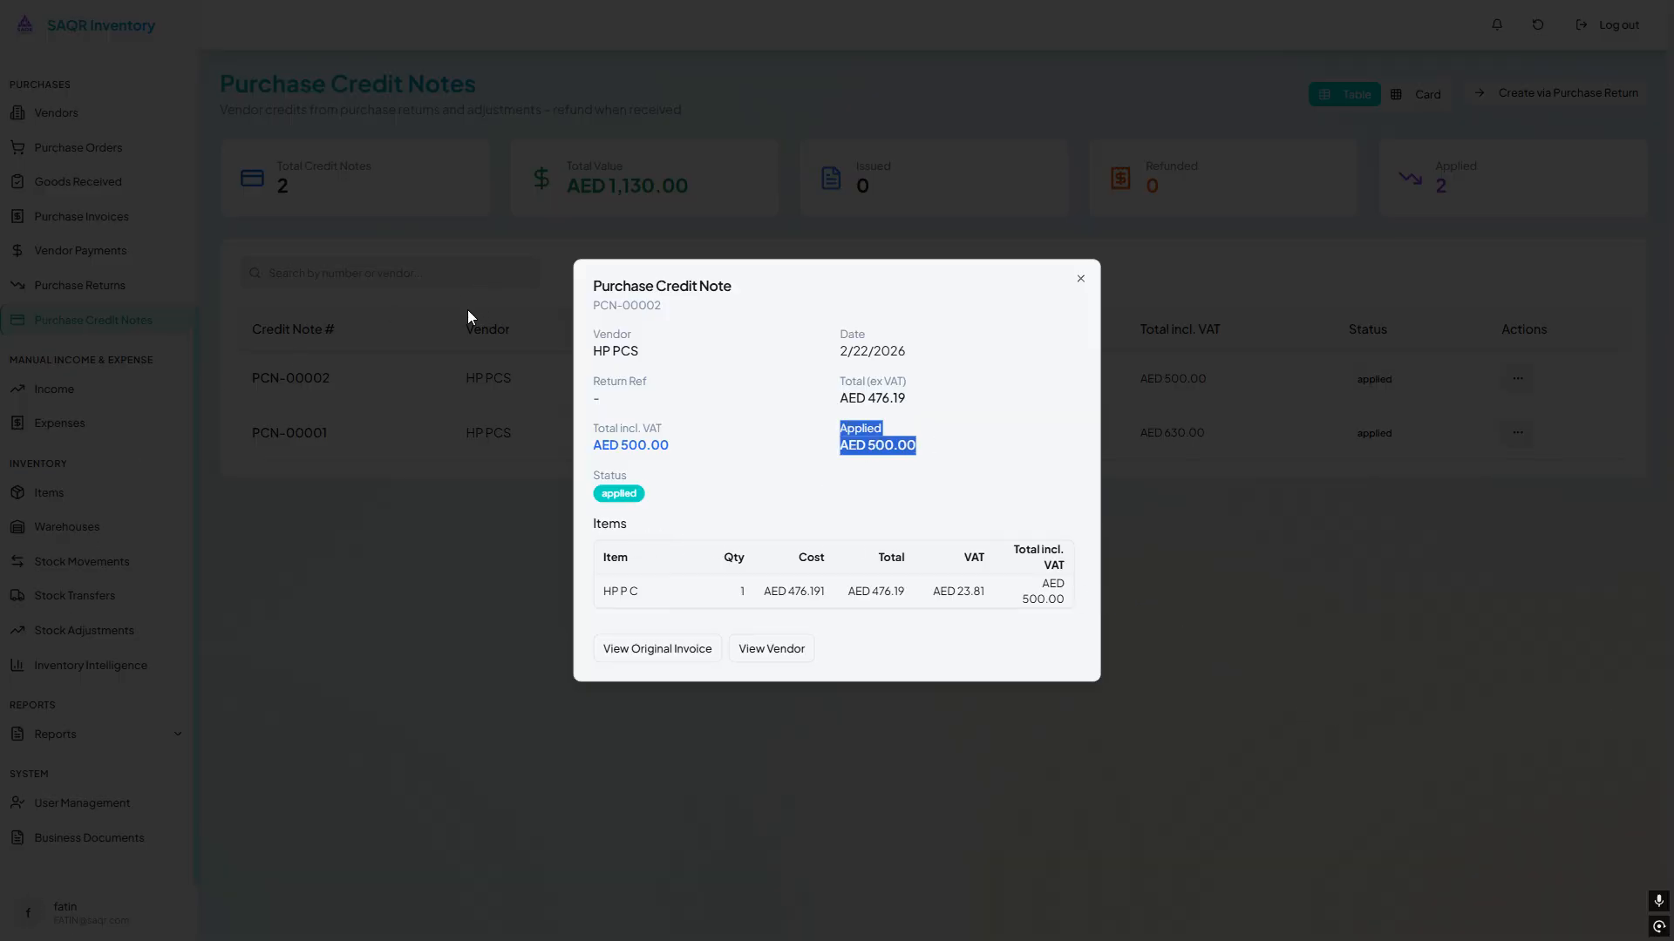
pyautogui.click(169, 321)
# Return to the purchase invoices, view the discount adjustment values of BILL-006, and close them without creating a credit note
pyautogui.click(157, 215)
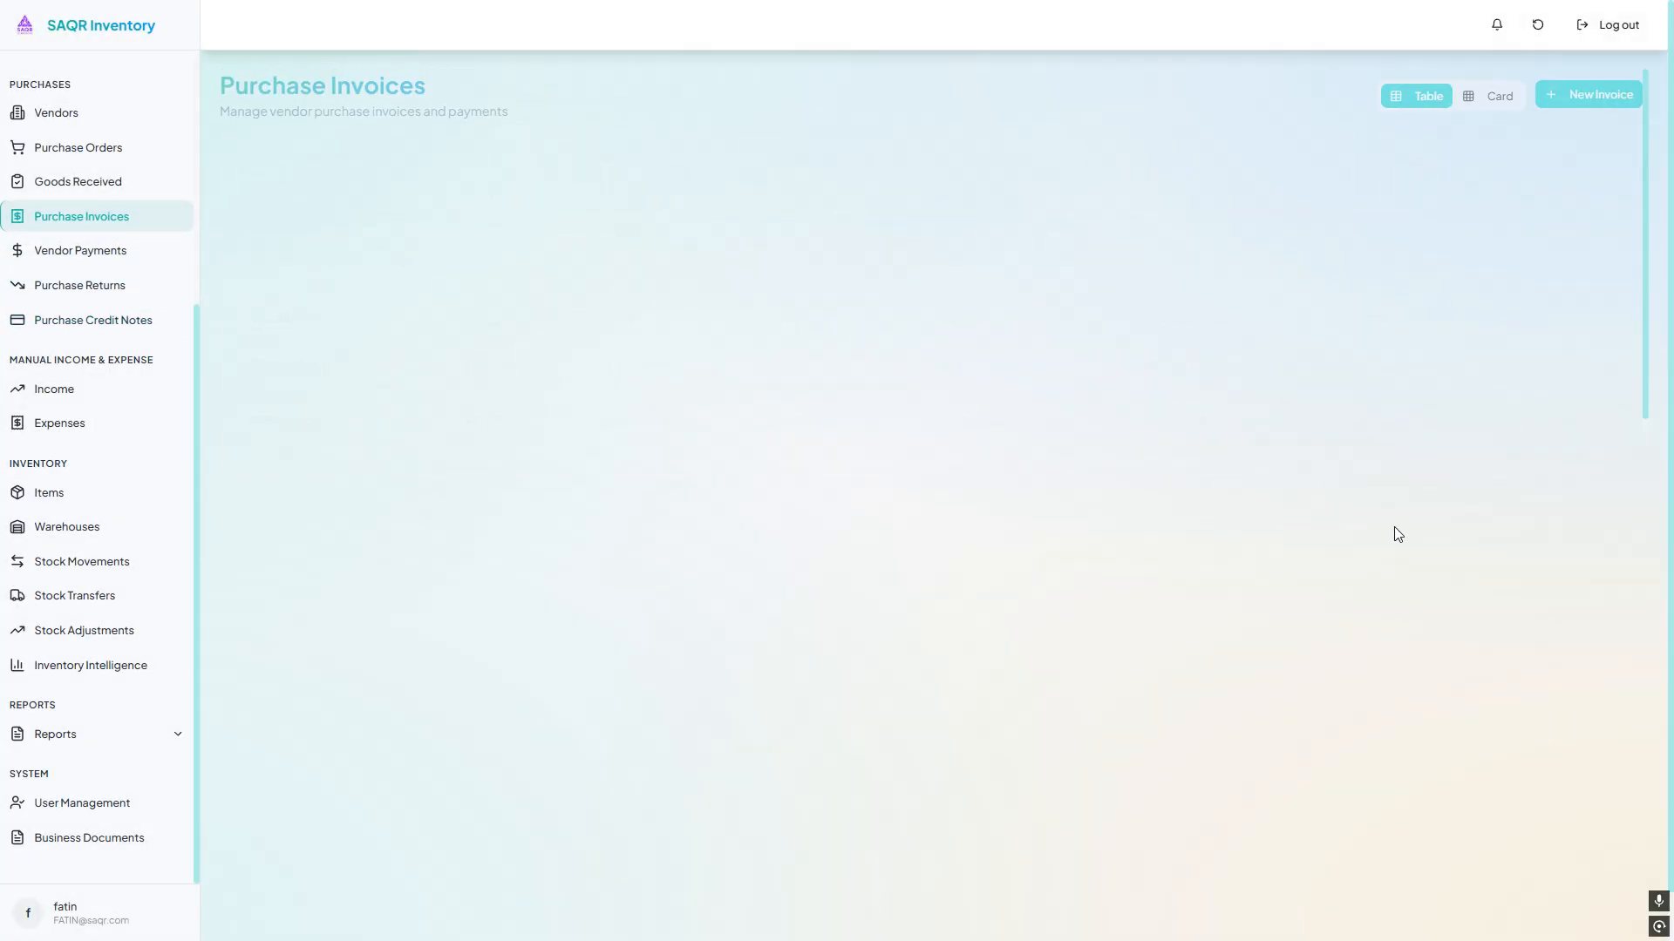
pyautogui.click(1557, 359)
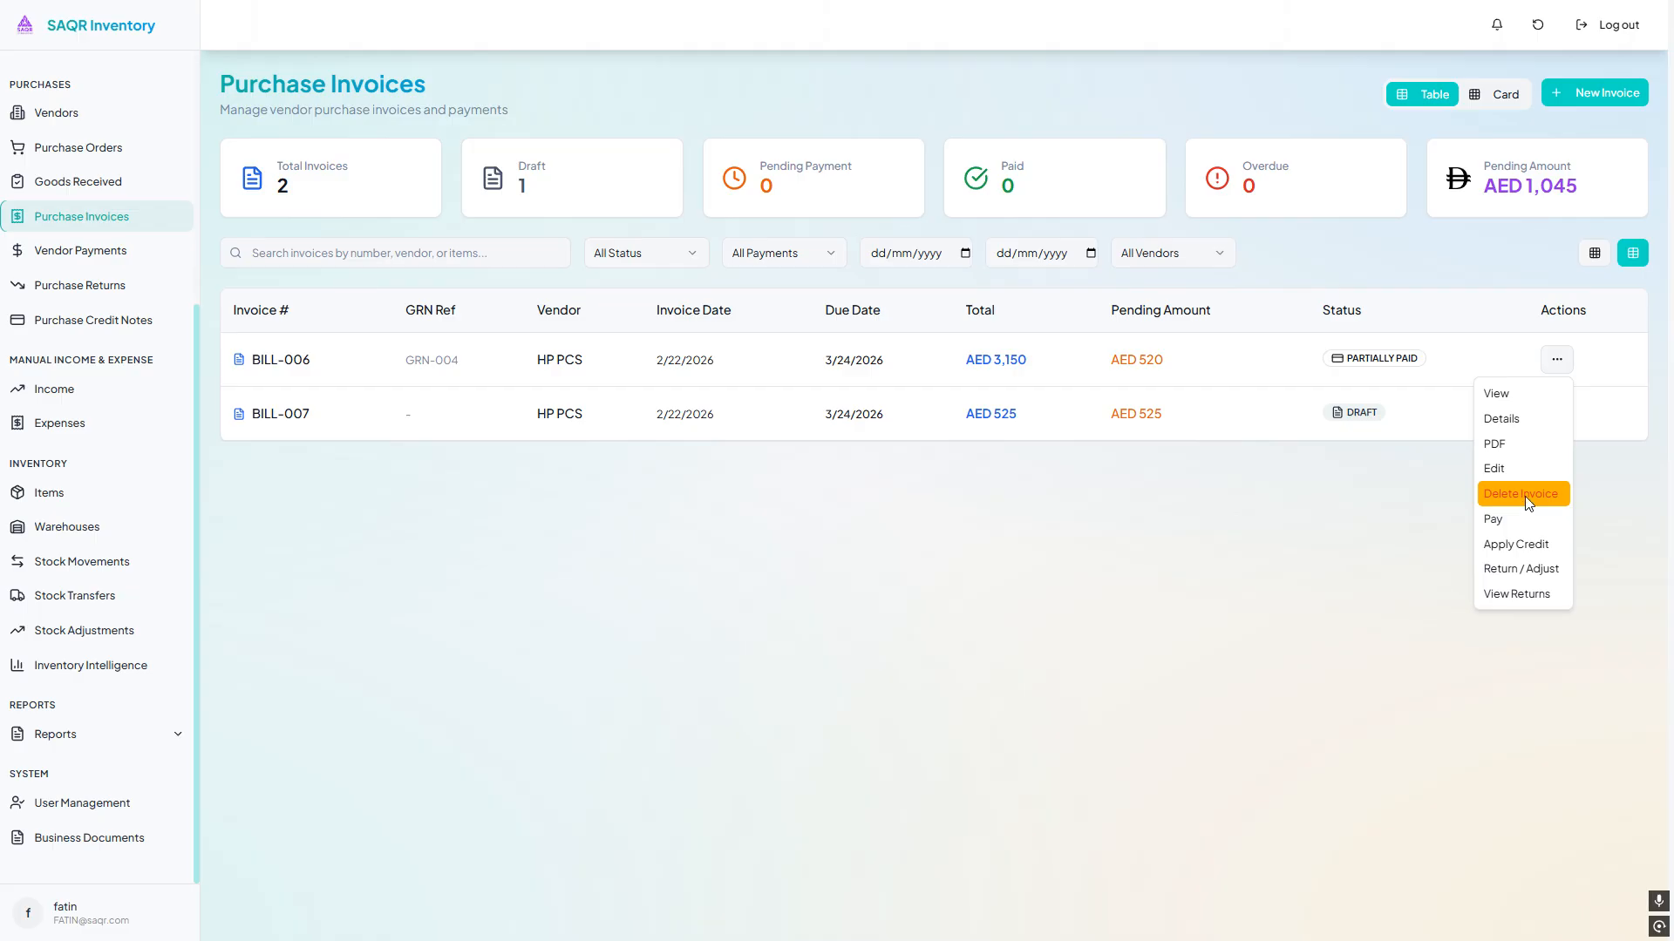
pyautogui.click(1539, 567)
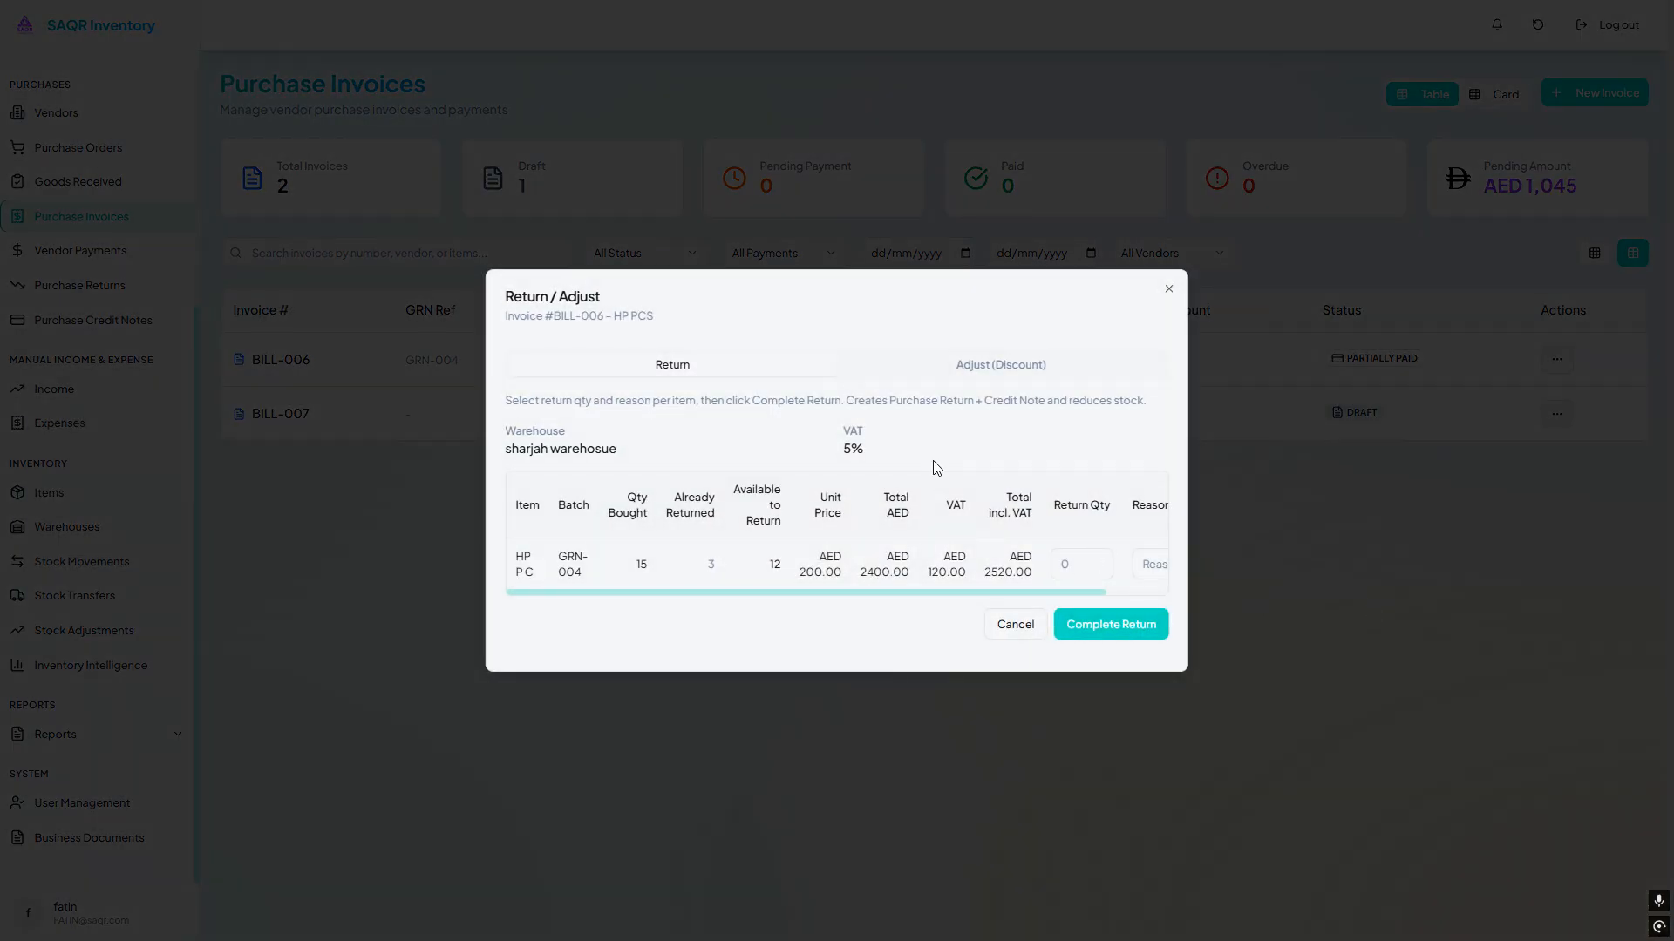
pyautogui.click(1066, 366)
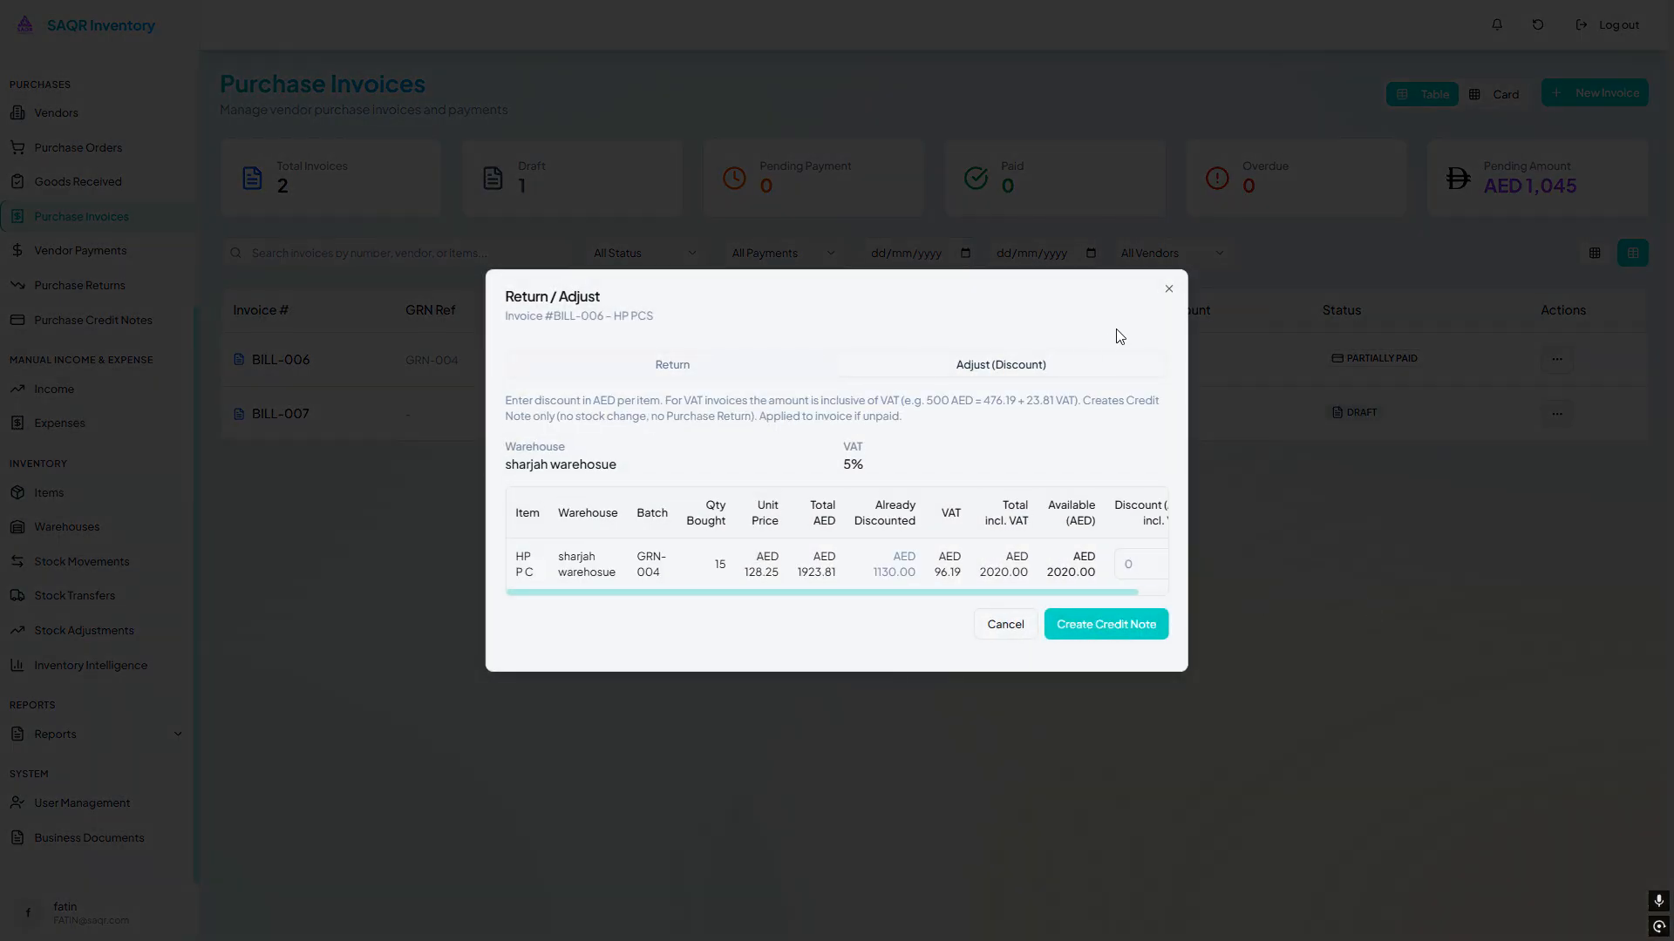
pyautogui.click(1169, 289)
# Record a cash payment of AED 520 for invoice BILL-006 and check its pending amount and status
pyautogui.click(1556, 356)
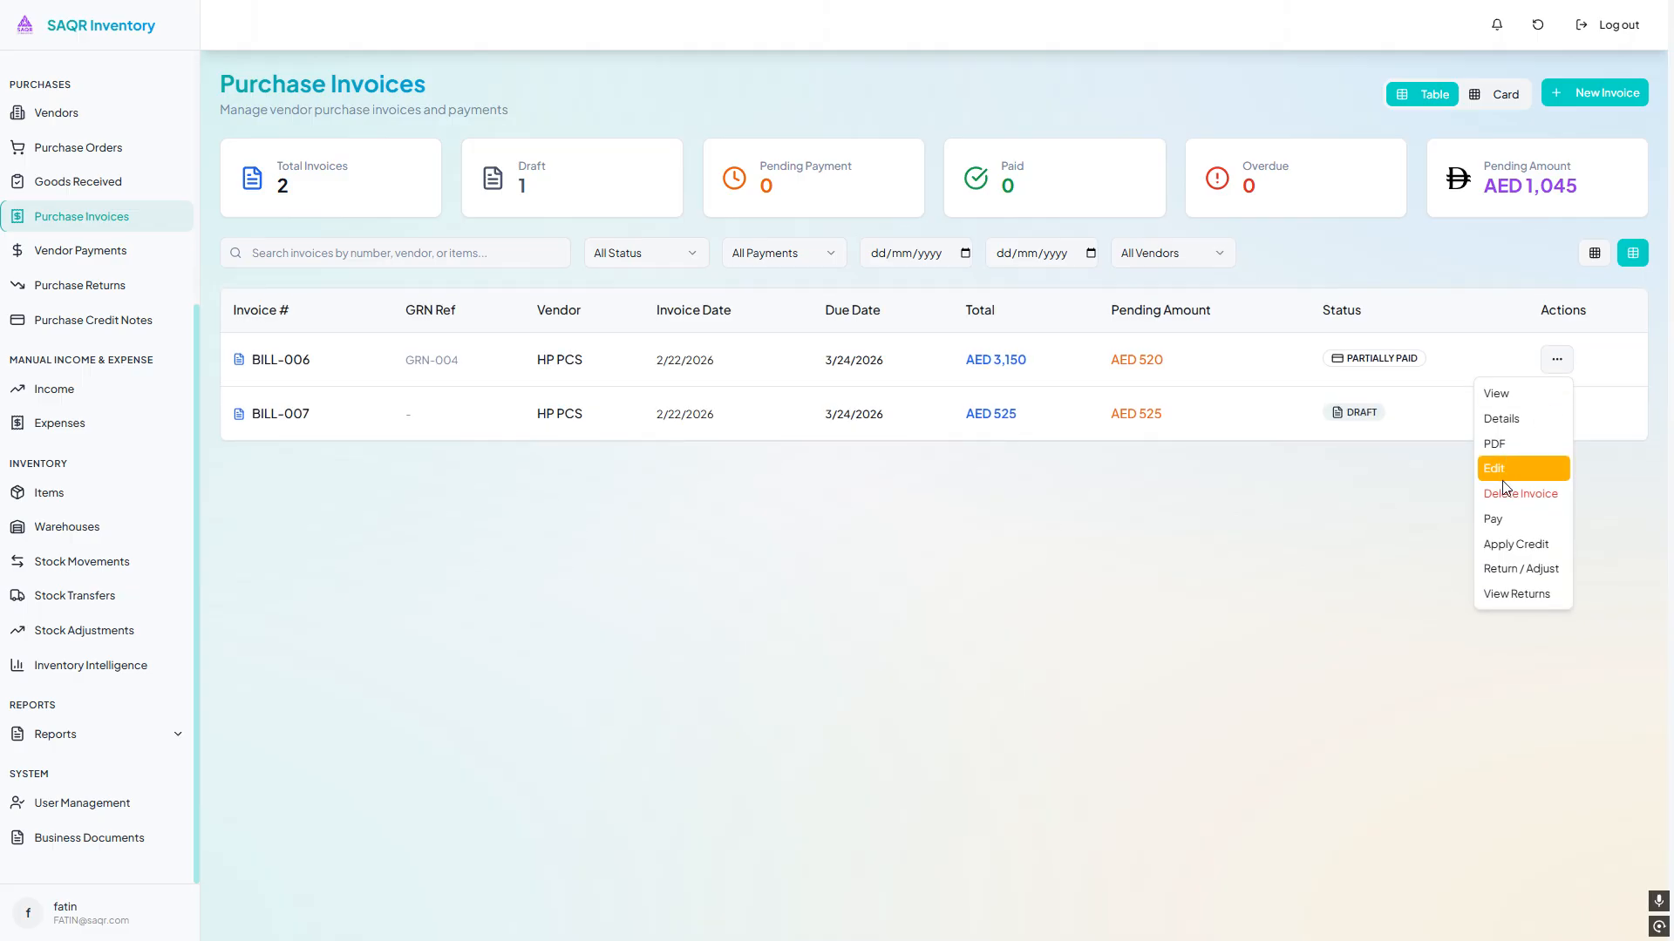
pyautogui.click(1502, 518)
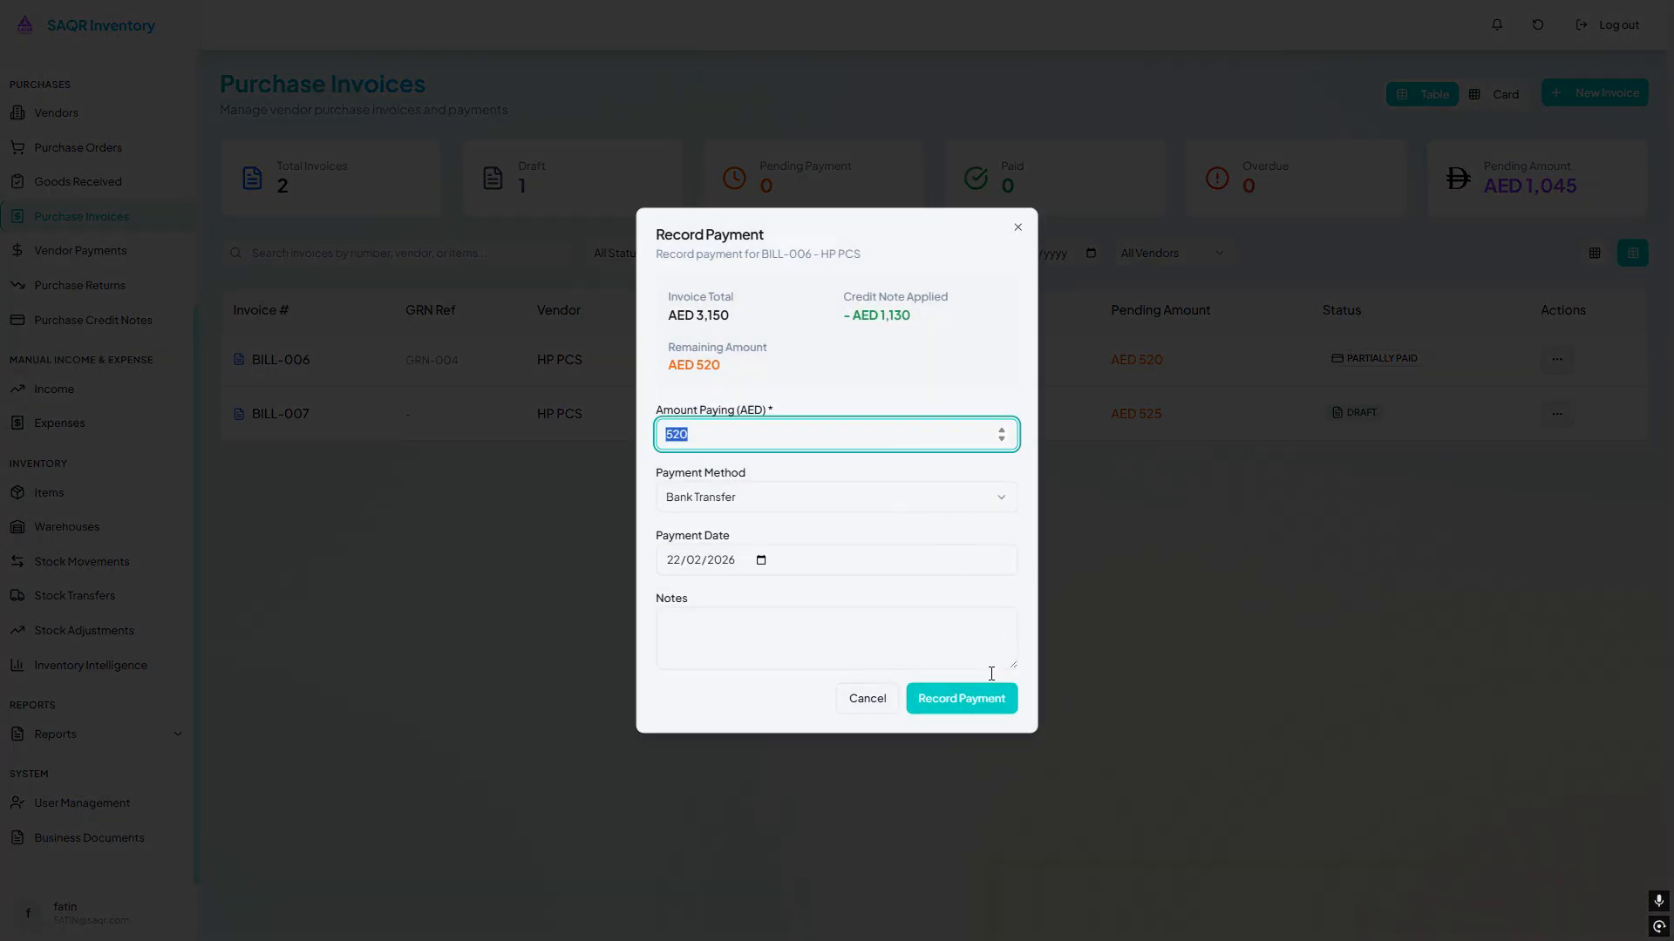
pyautogui.click(885, 505)
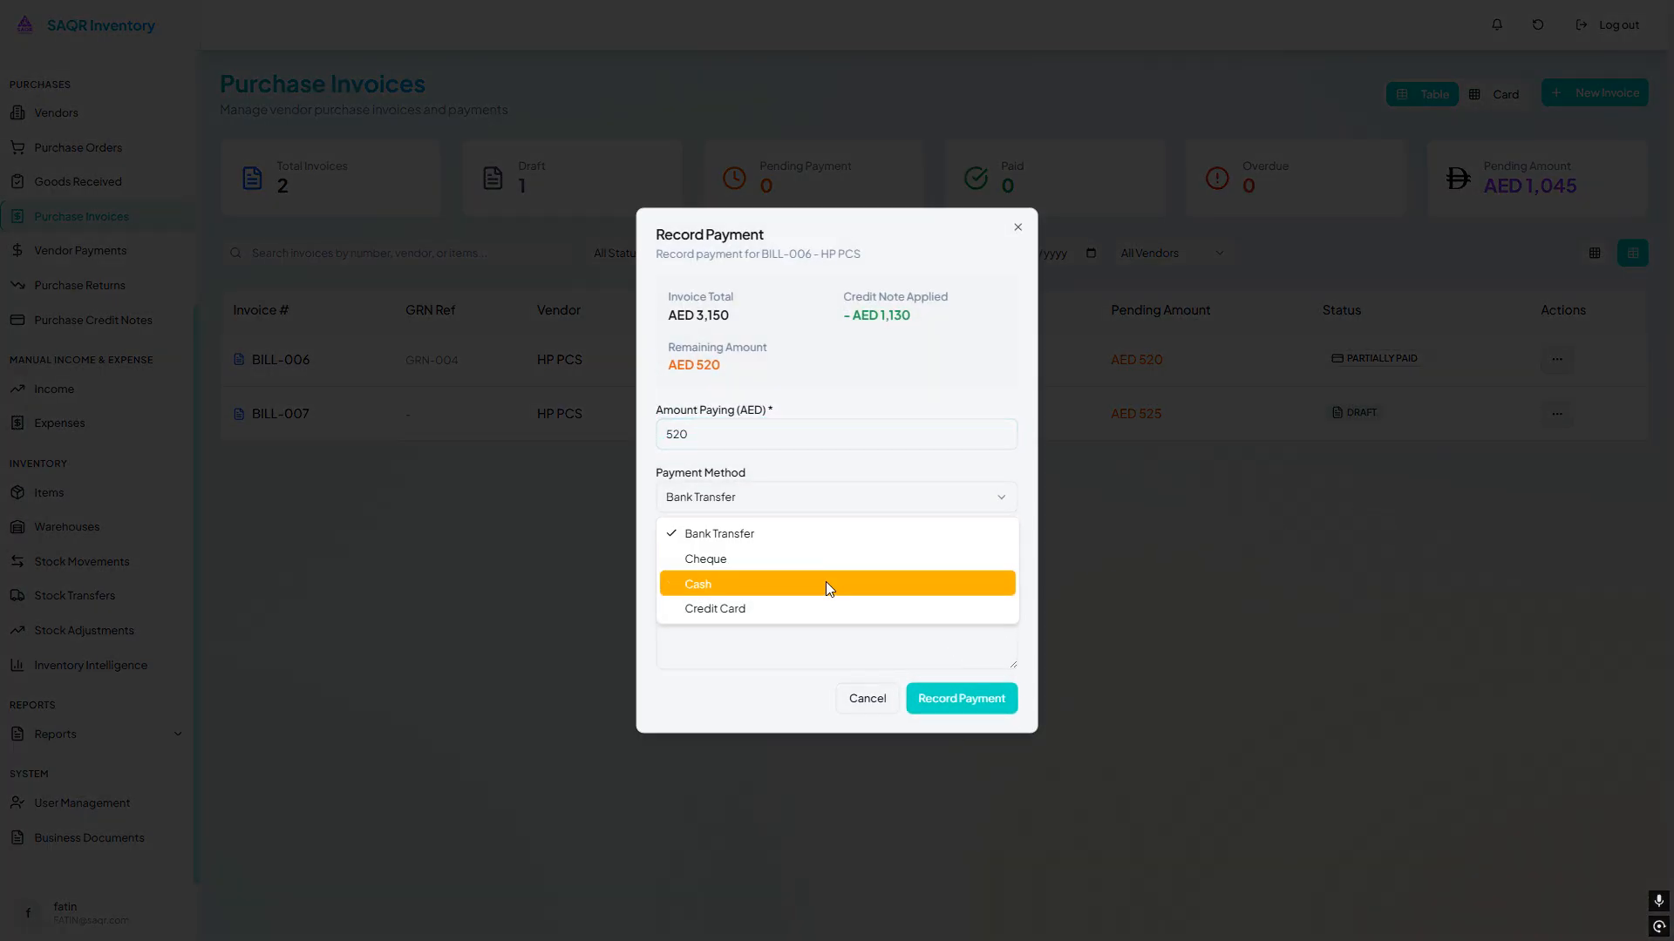
pyautogui.click(825, 583)
pyautogui.click(981, 687)
pyautogui.moveTo(1196, 358); pyautogui.dragTo(1157, 324)
pyautogui.moveTo(1381, 362); pyautogui.dragTo(1449, 360)
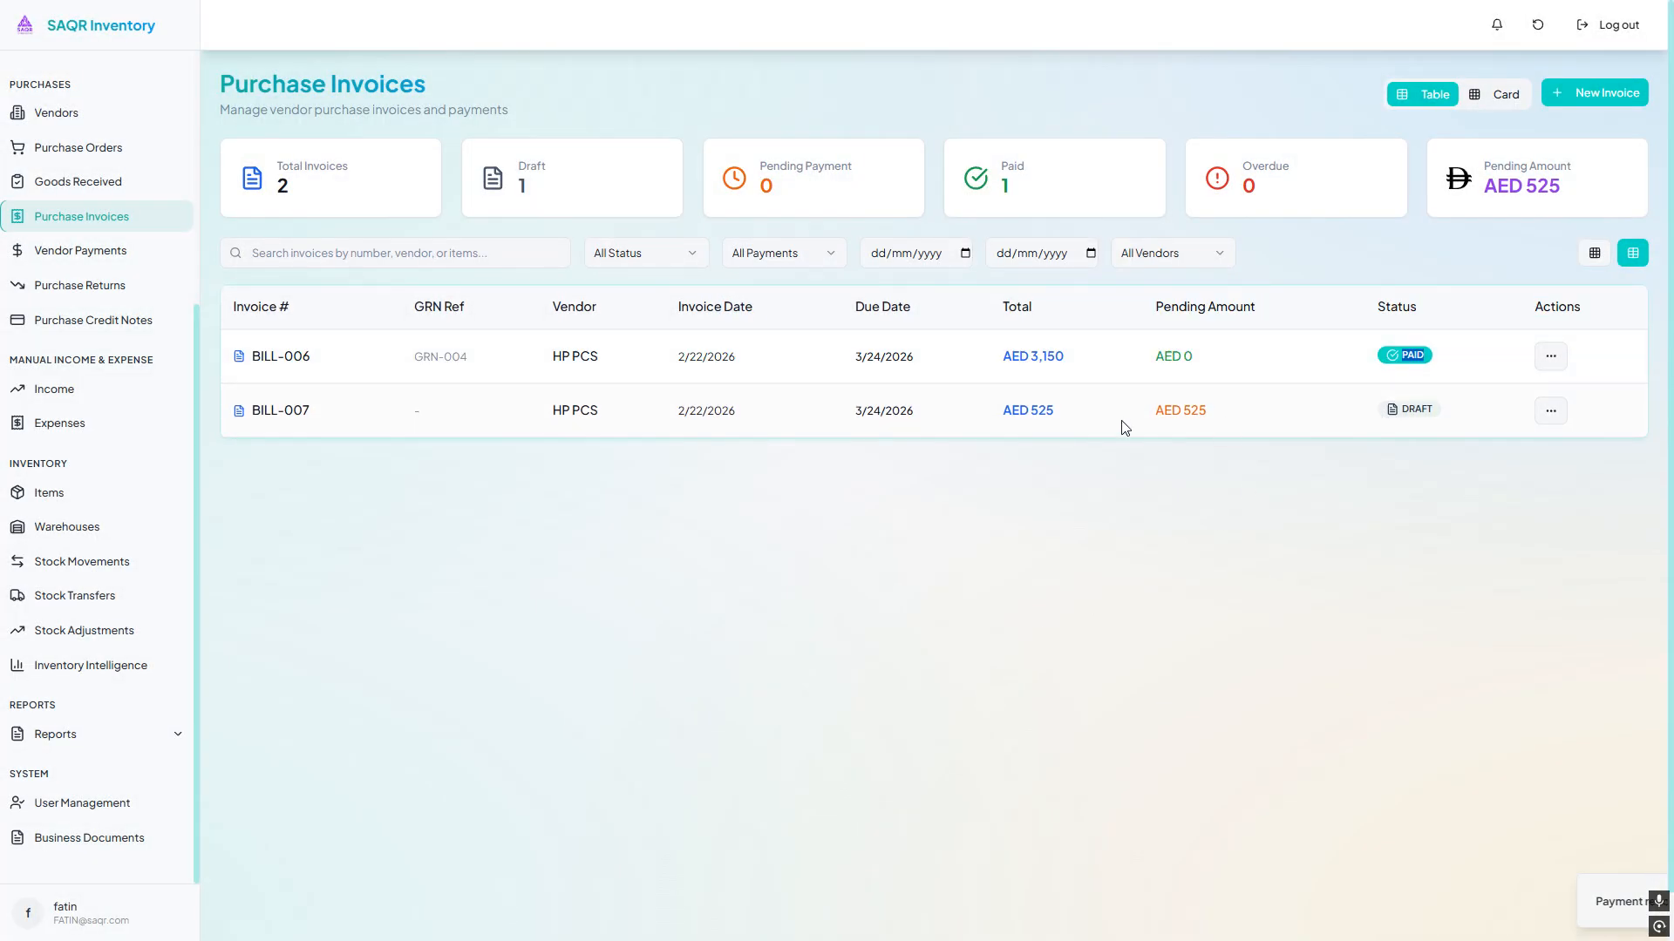
# Review the status, credit notes and total after credit note in the details of the paid BILL-006 invoice, and close them
pyautogui.click(1553, 354)
pyautogui.click(1519, 415)
pyautogui.scroll(-4, 921, 663)
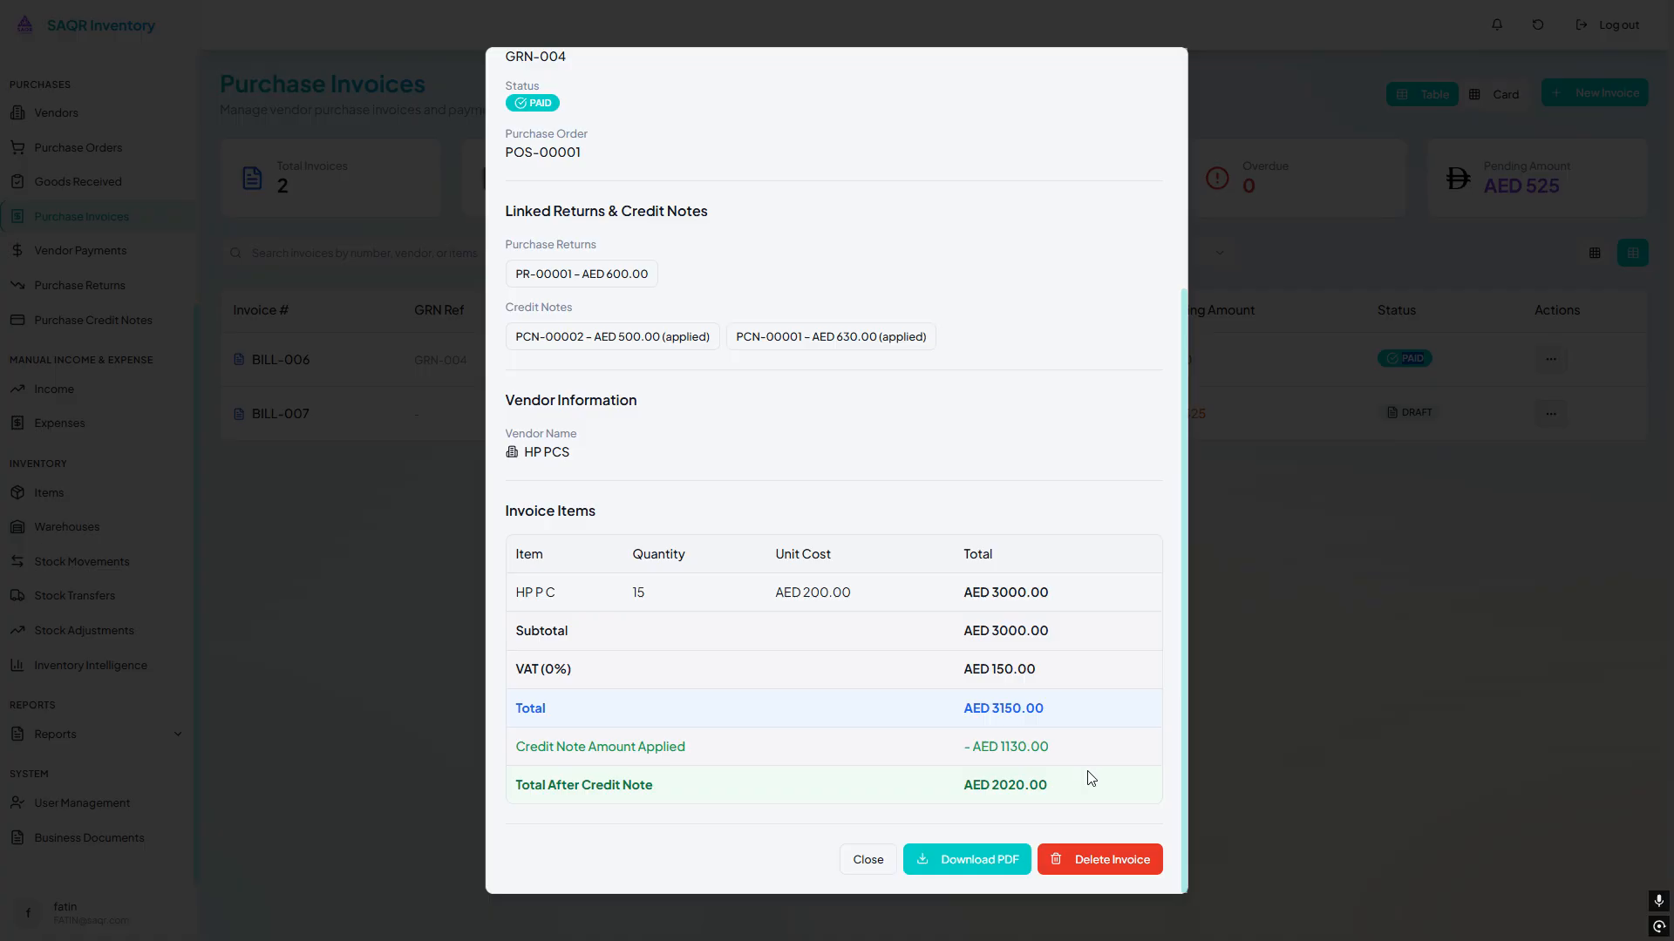
pyautogui.scroll(4, 998, 499)
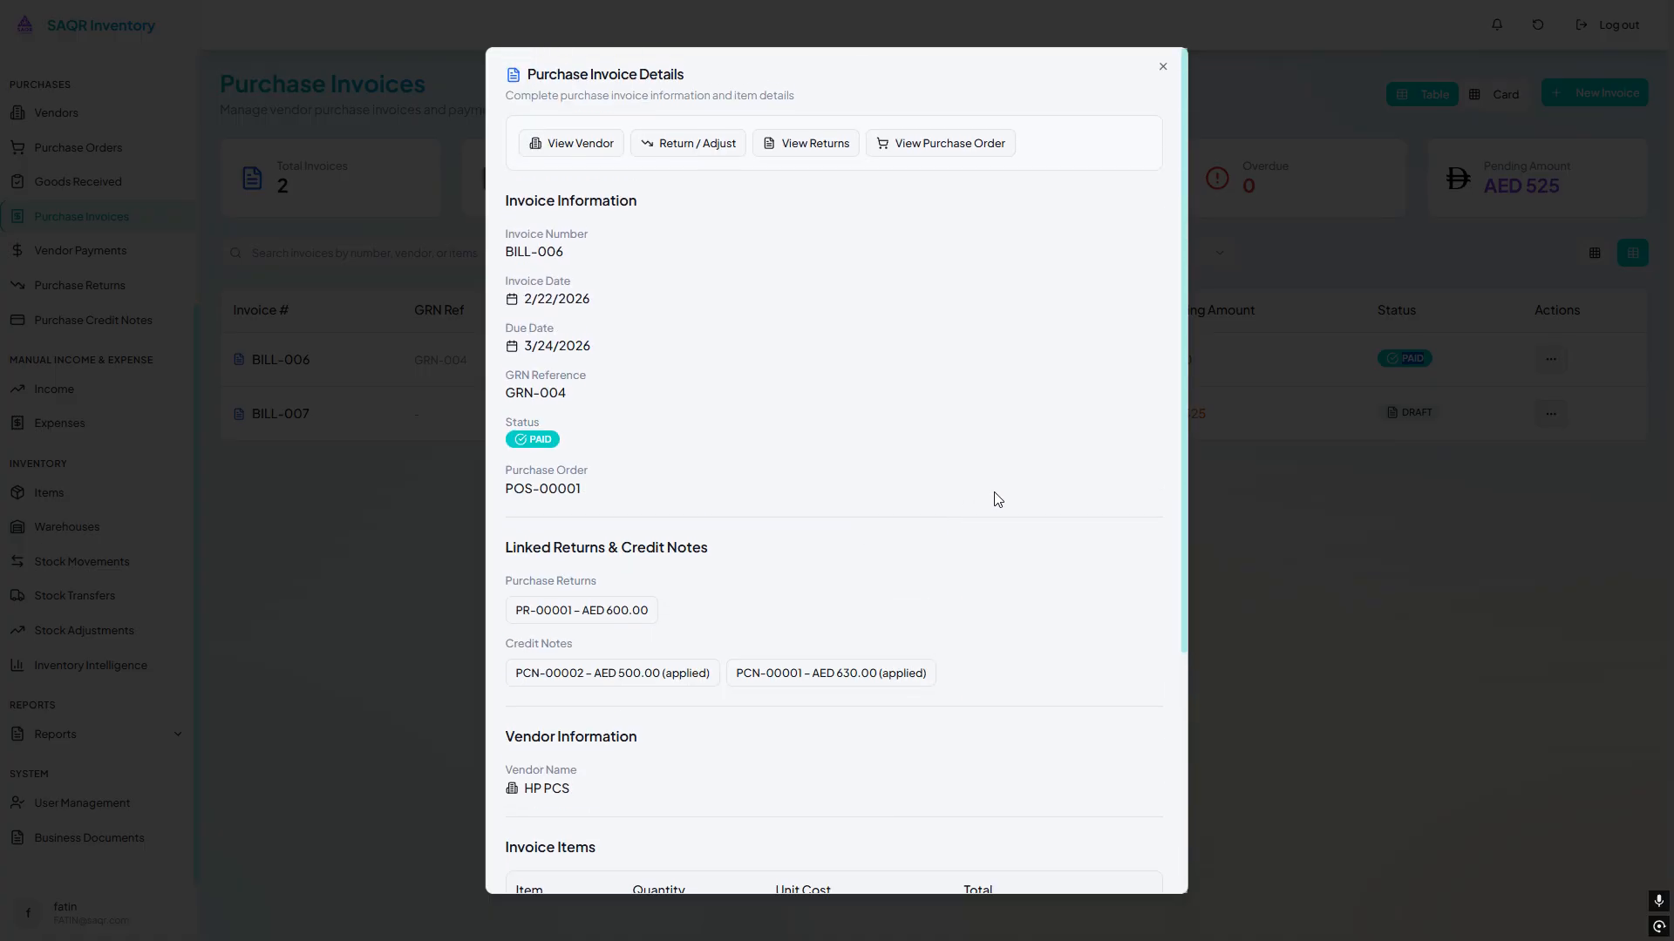
pyautogui.click(299, 334)
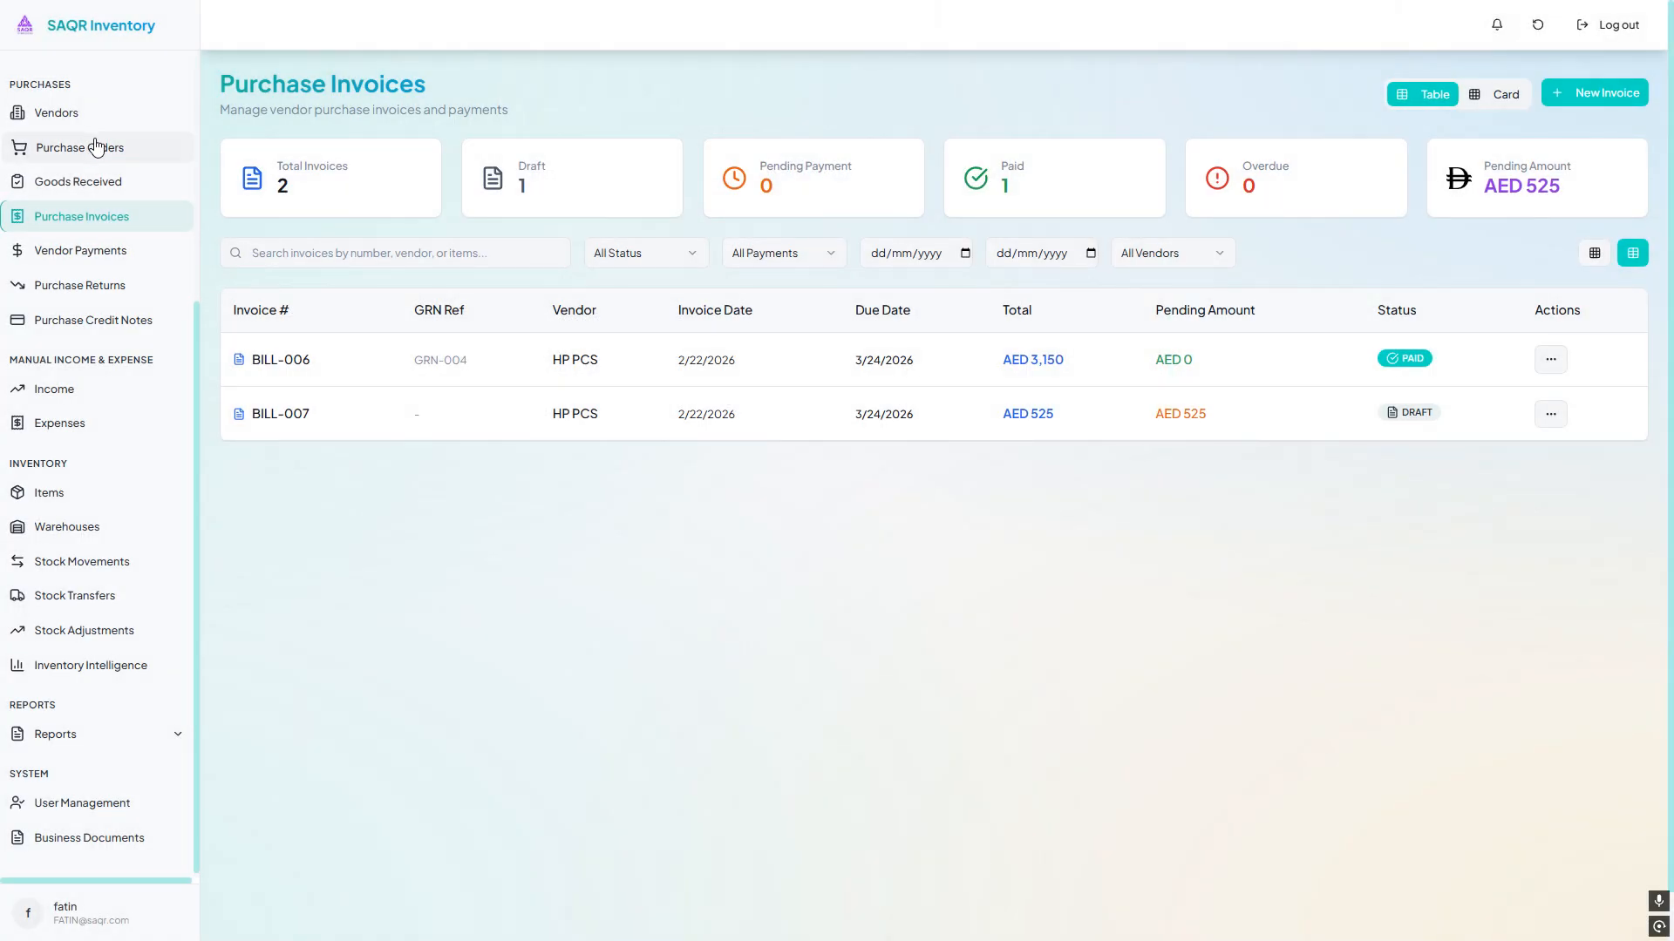
# Open the HP PCS vendor details, examine the financial summary and vendor credit wallet, and close them
pyautogui.click(99, 146)
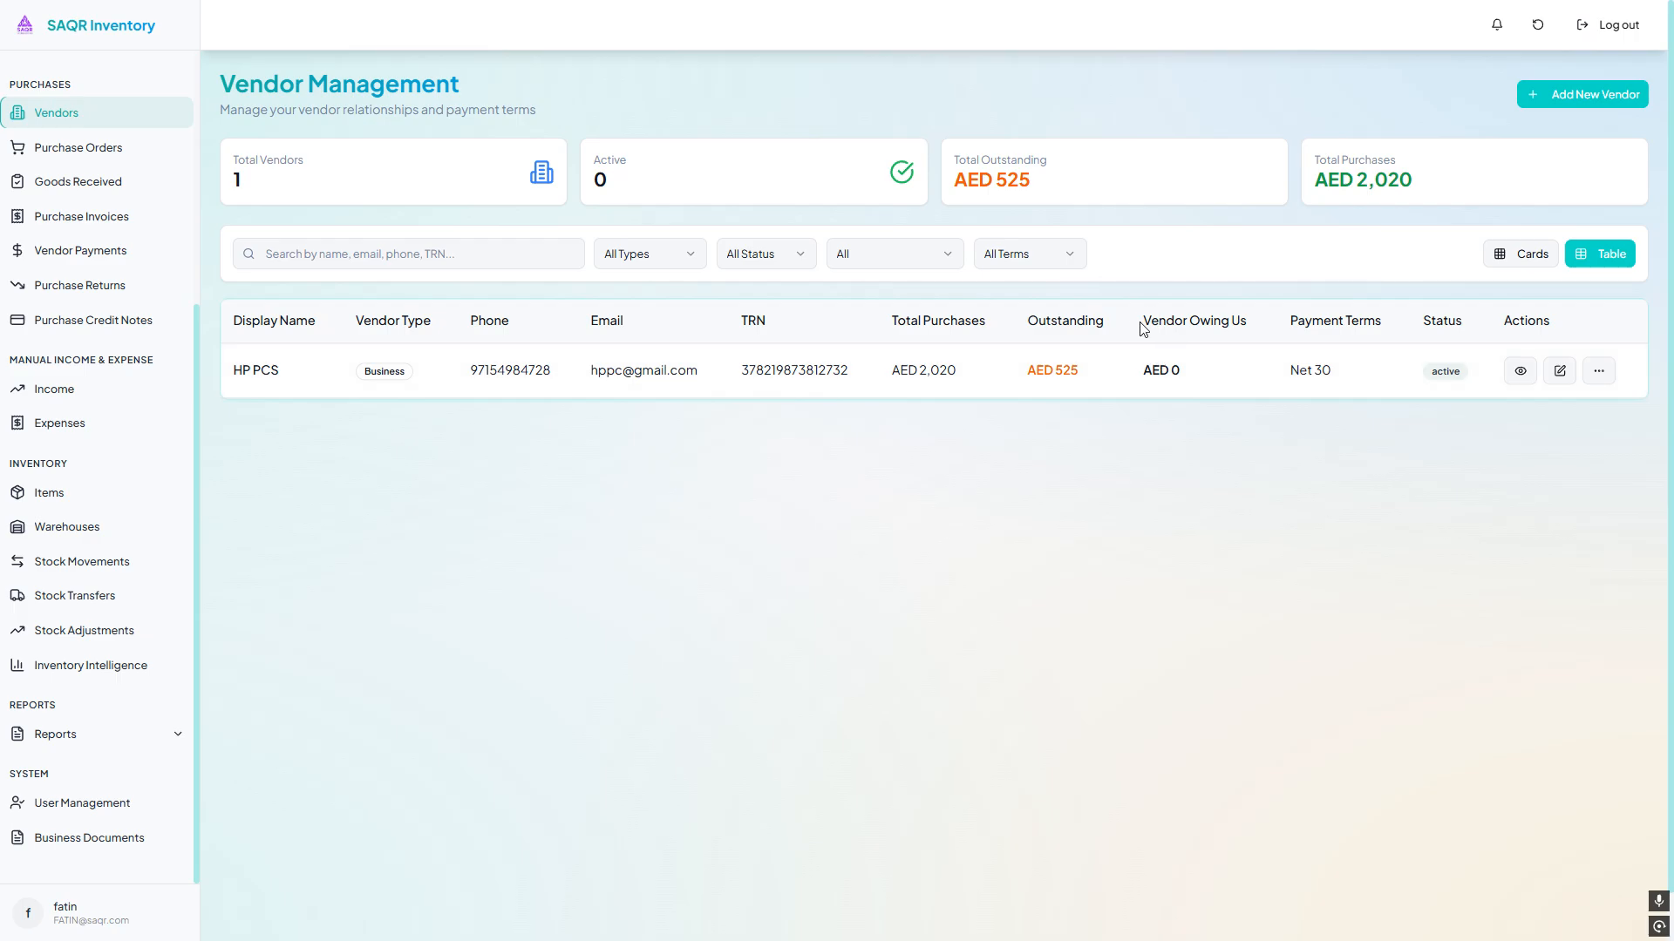
pyautogui.click(1521, 370)
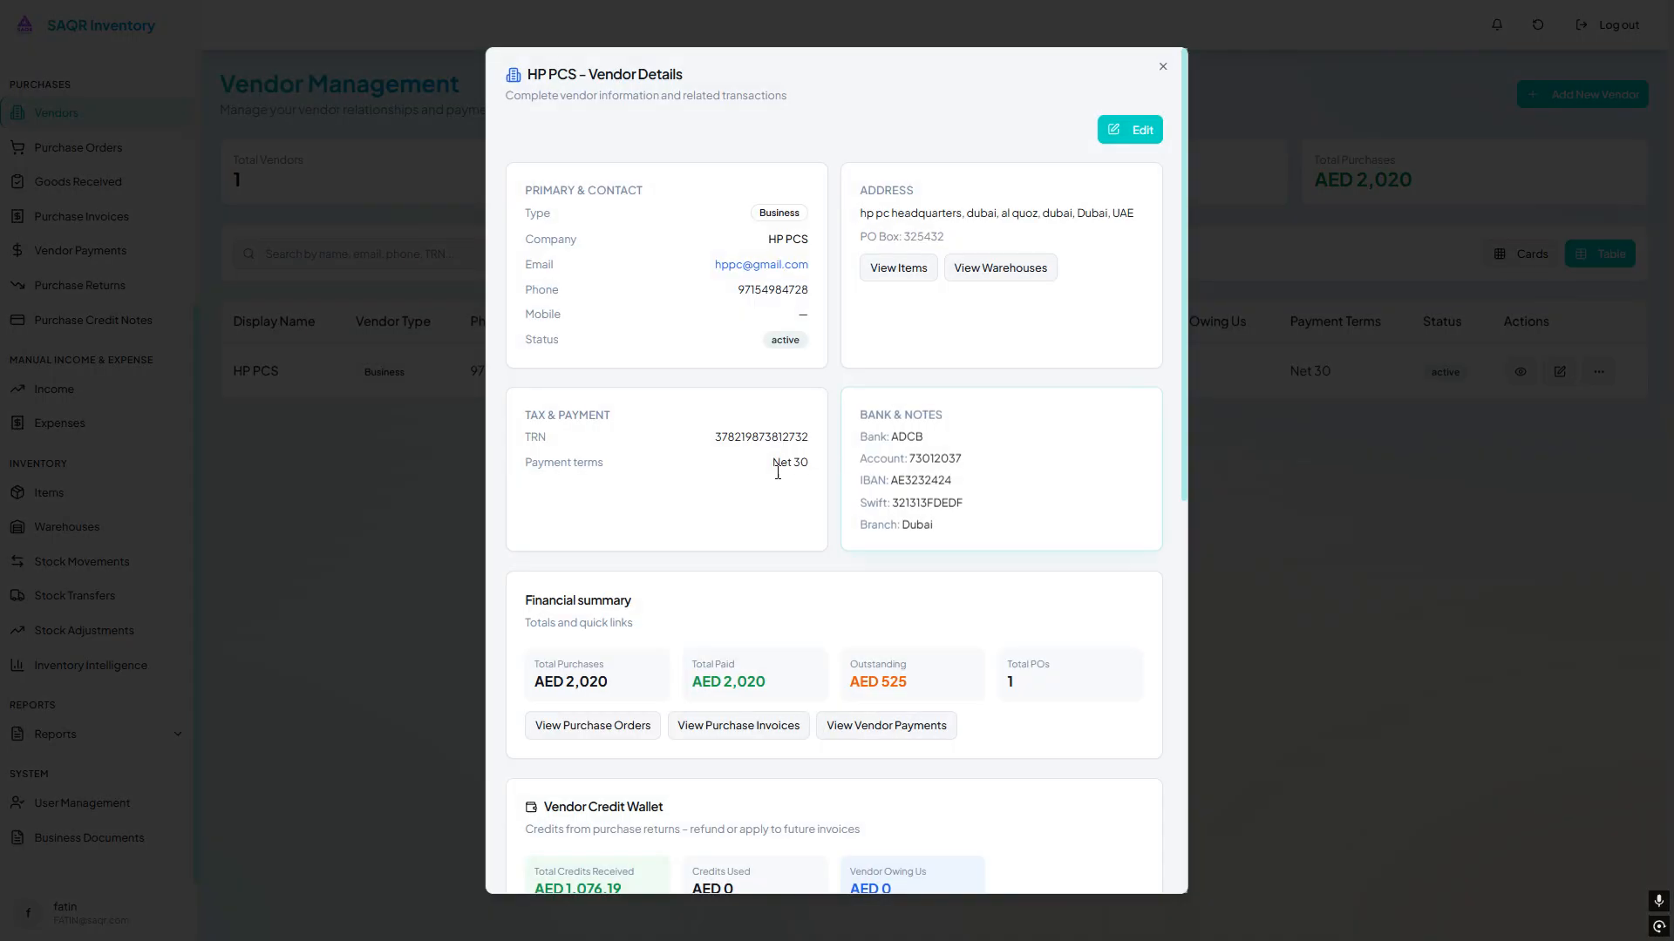
pyautogui.scroll(-3, 851, 500)
pyautogui.scroll(3, 851, 500)
pyautogui.click(293, 204)
# Check the recorded vendor payments, go back to the purchase invoices, and view the actions available for BILL-006
pyautogui.click(91, 252)
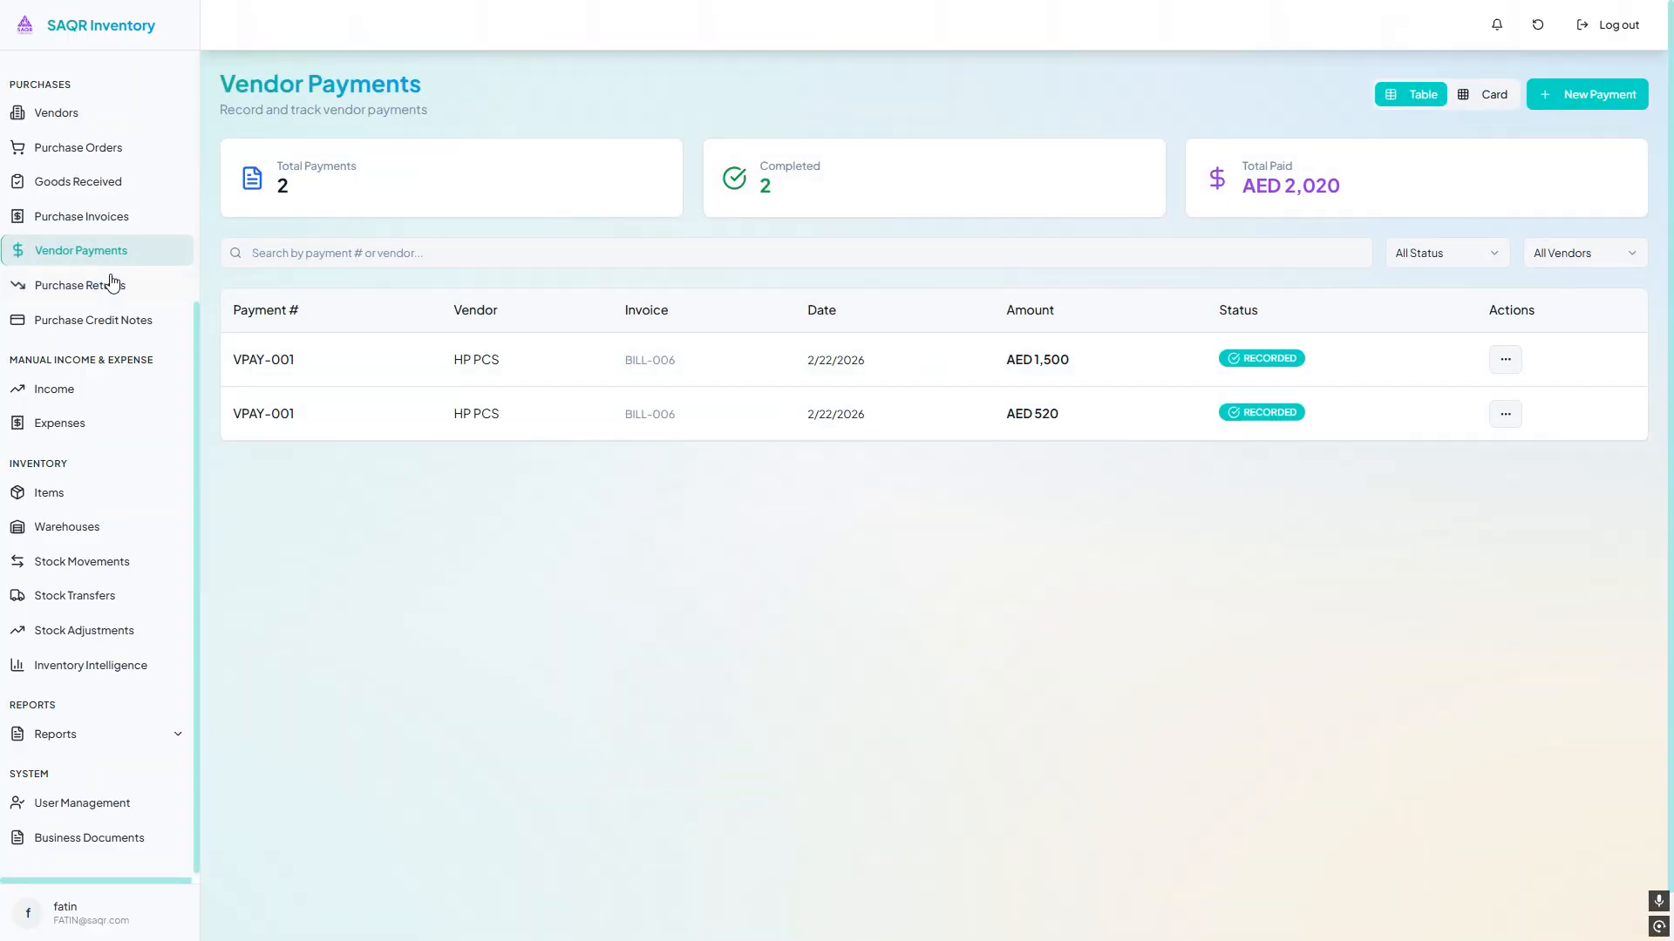
pyautogui.click(113, 218)
pyautogui.click(1538, 357)
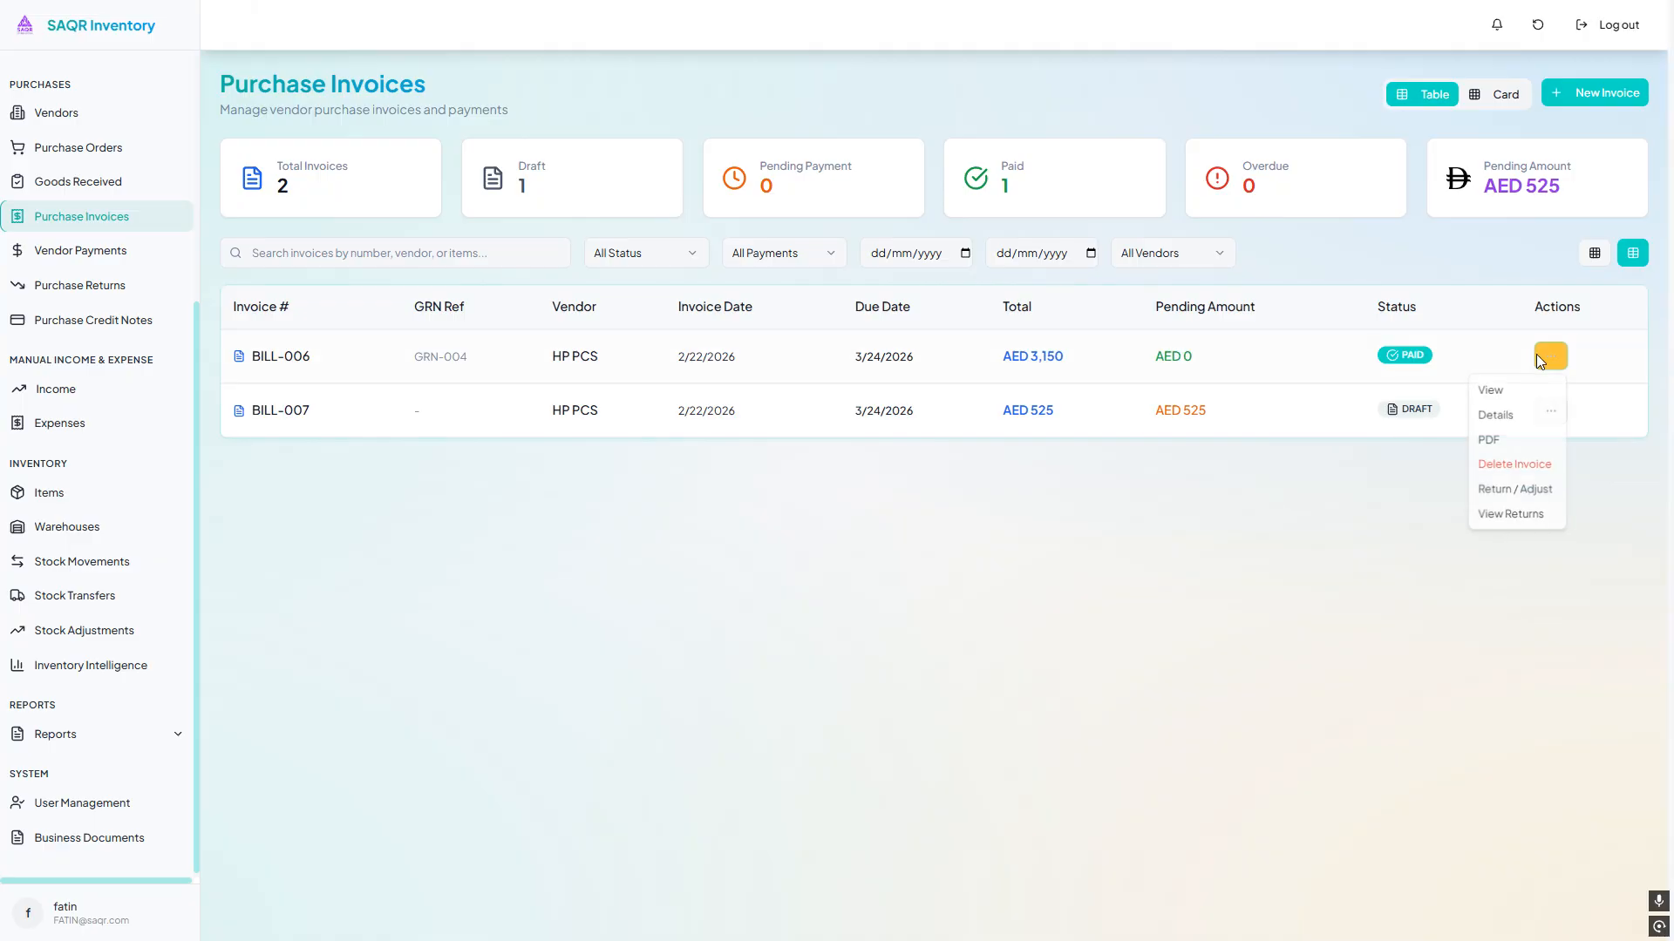
pyautogui.click(1065, 419)
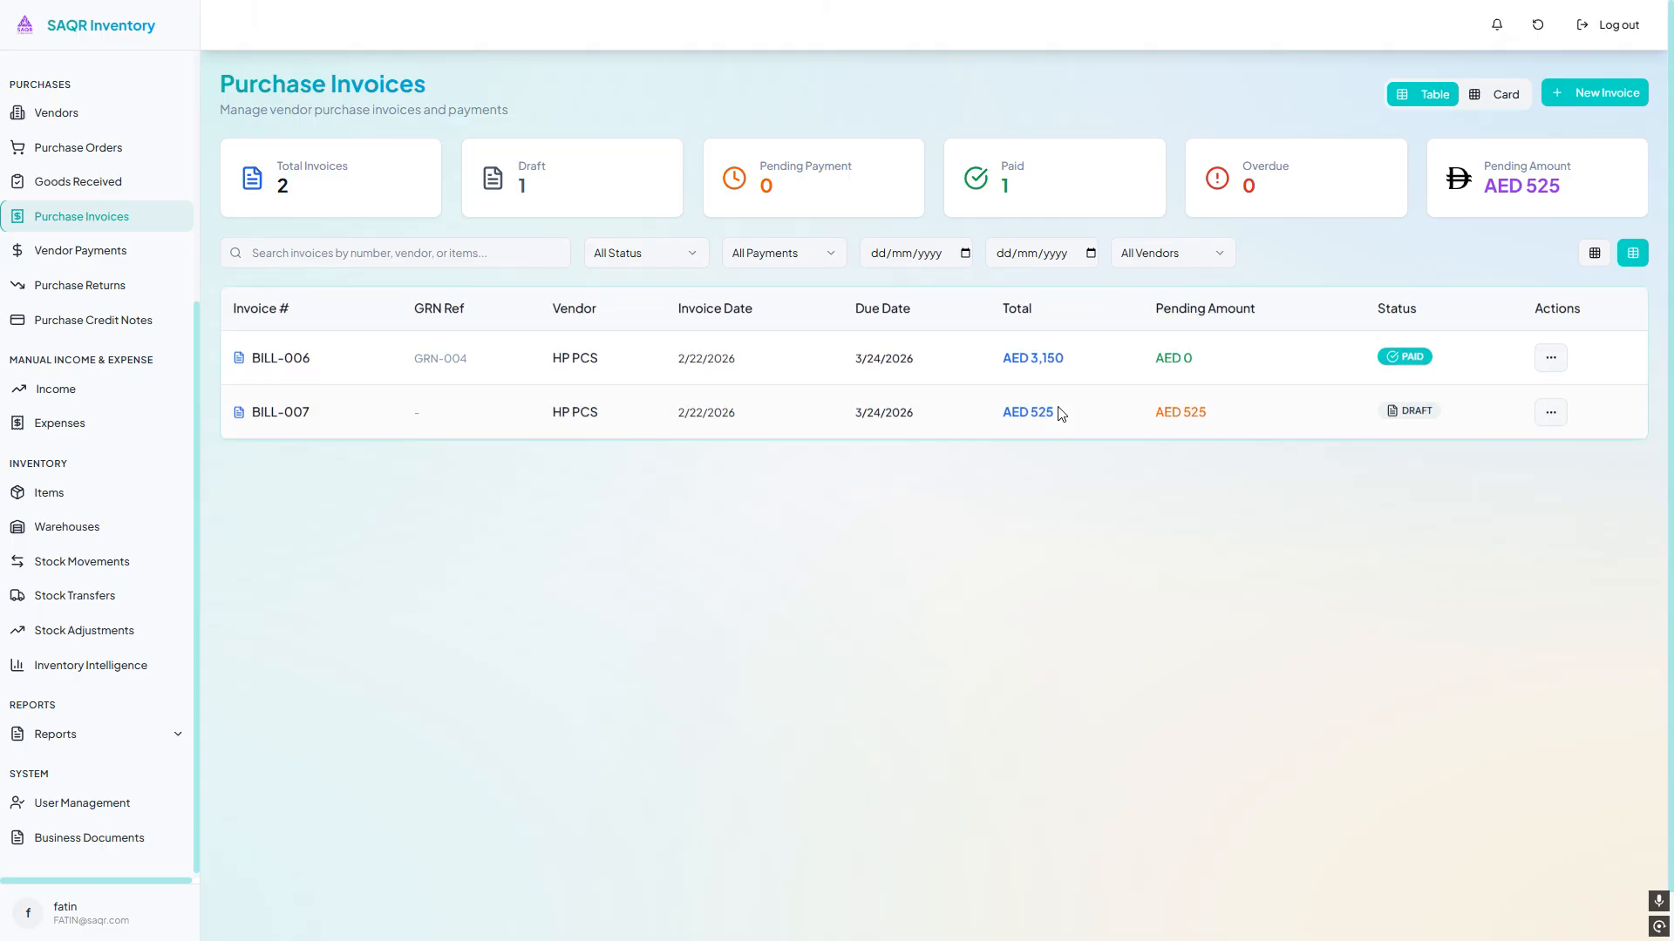